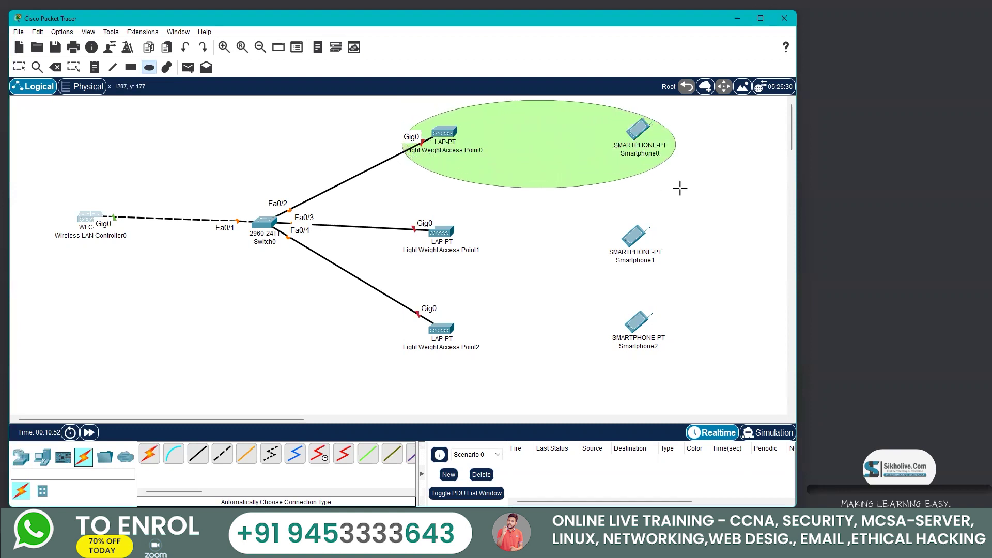
Nudge the green ellipse, then draw a pink ellipse enclosing Access Point1 and Smartphone1
left_click(19, 67)
left_click_drag(532, 154, 523, 147)
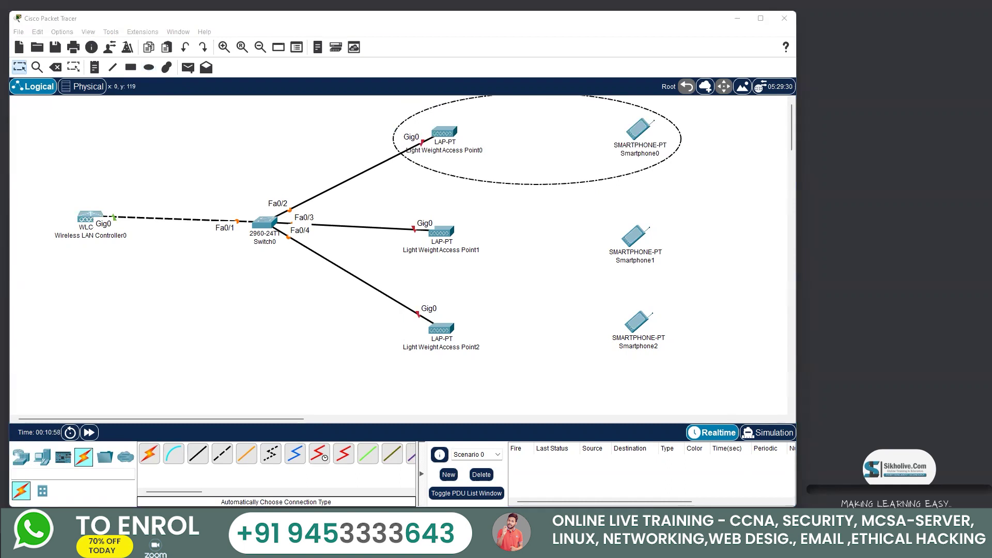
left_click(401, 194)
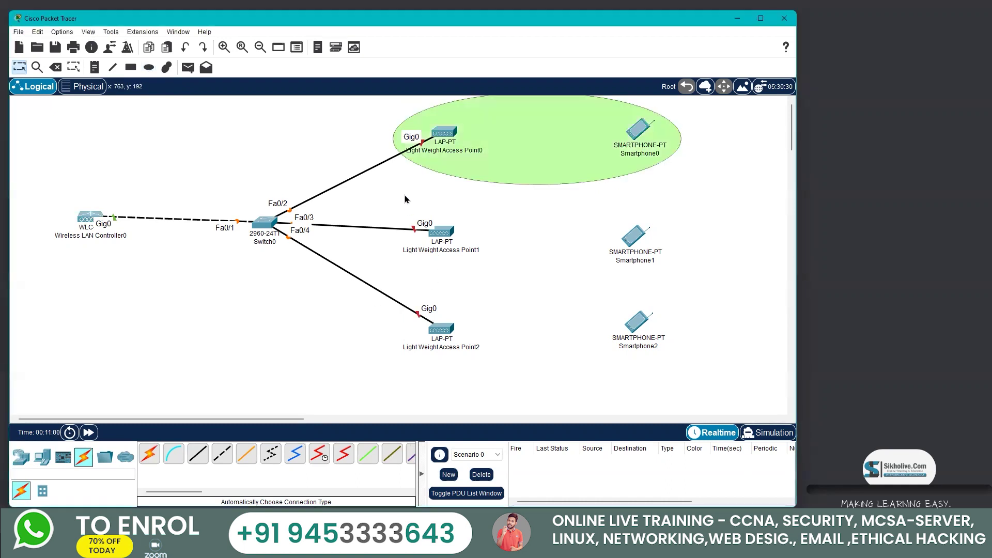
left_click(149, 67)
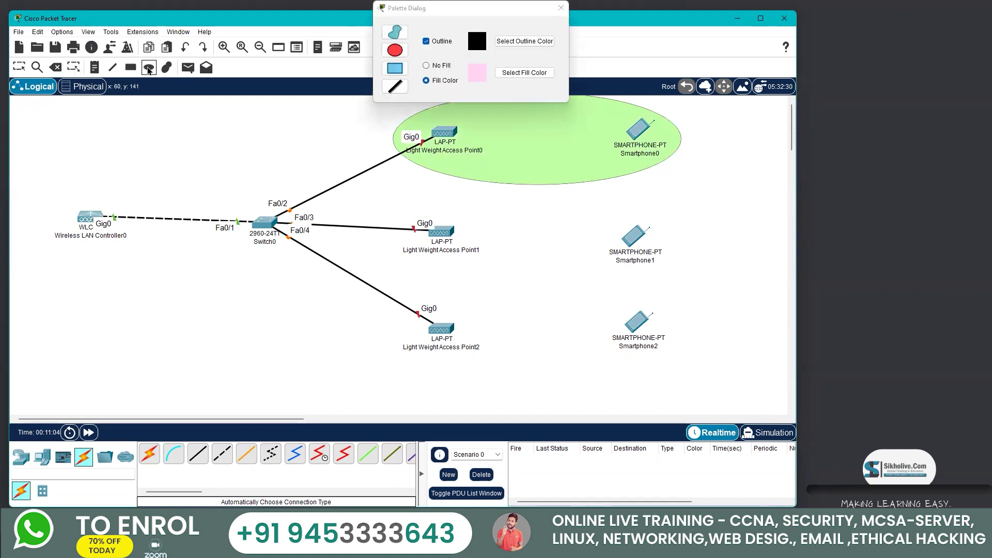
left_click_drag(398, 188, 476, 247)
left_click_drag(534, 267, 677, 300)
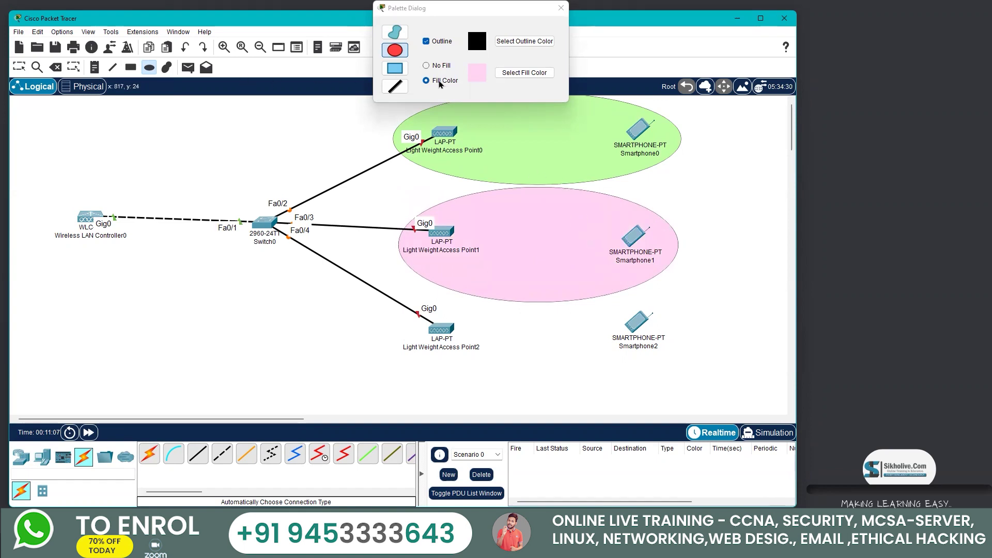
Draw a light yellow ellipse around Access Point2 and Smartphone2
left_click(509, 74)
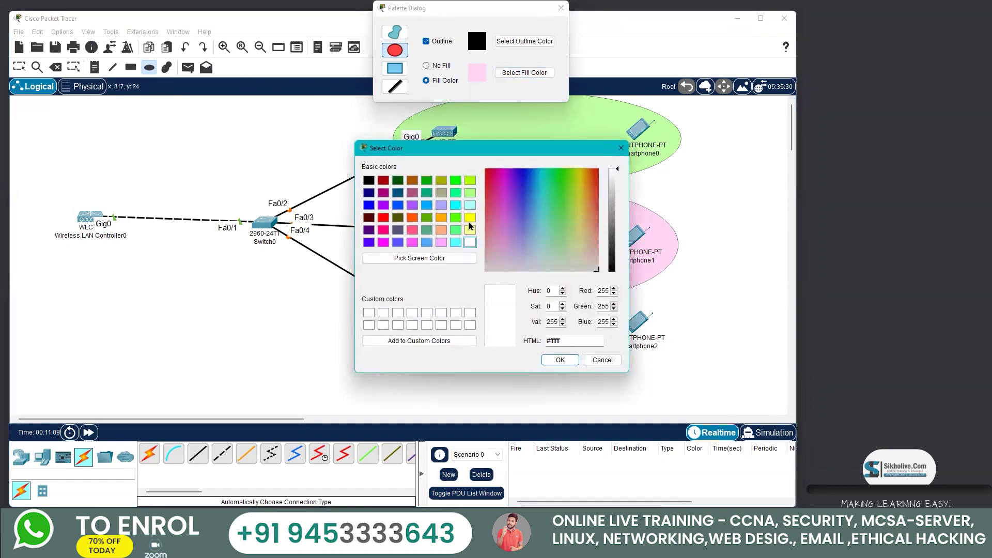
left_click(470, 229)
left_click(559, 359)
mouse_move(376, 295)
left_mouse_down()
mouse_move(571, 375)
mouse_move(684, 405)
left_mouse_up()
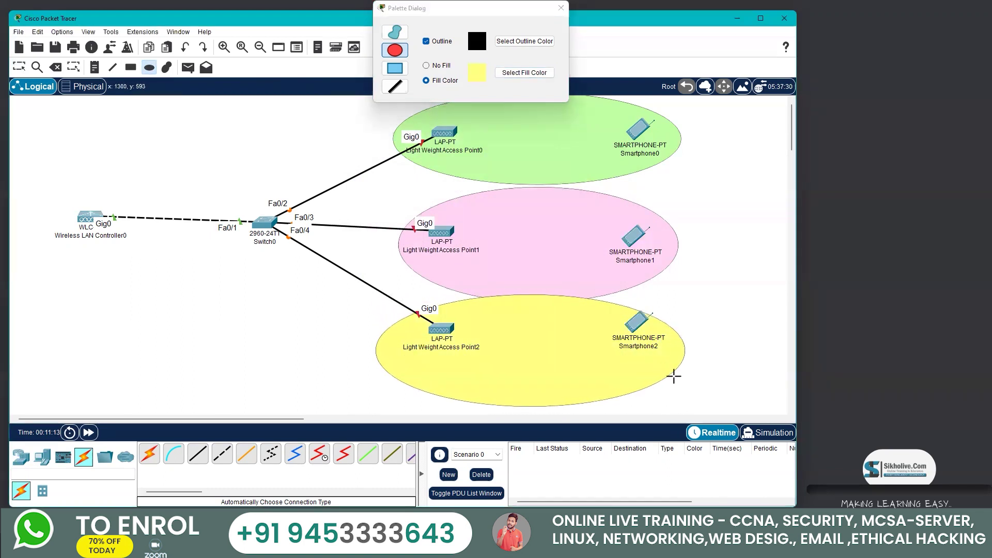
left_click(560, 7)
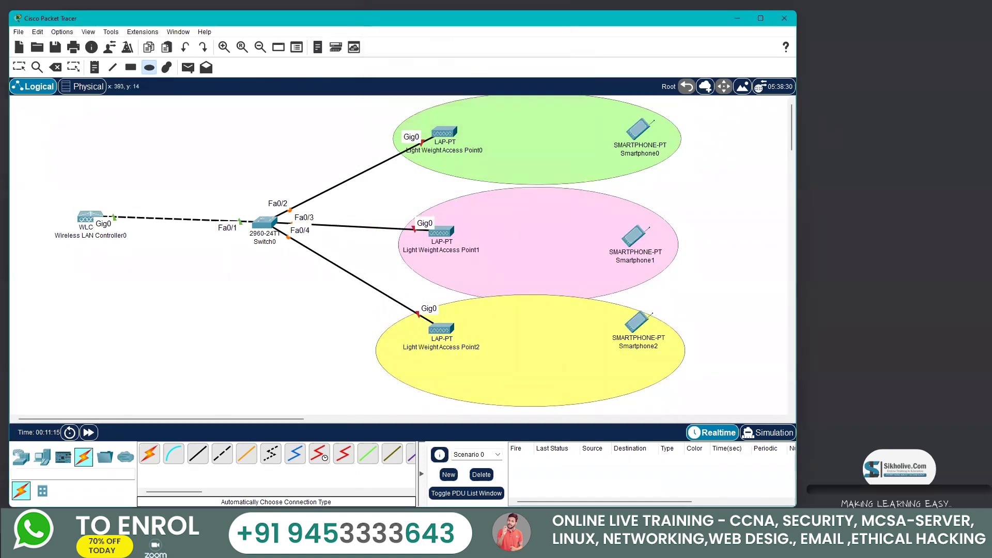
Reposition the yellow and green ellipses and move both smartphones inside their coverage areas
key("Escape")
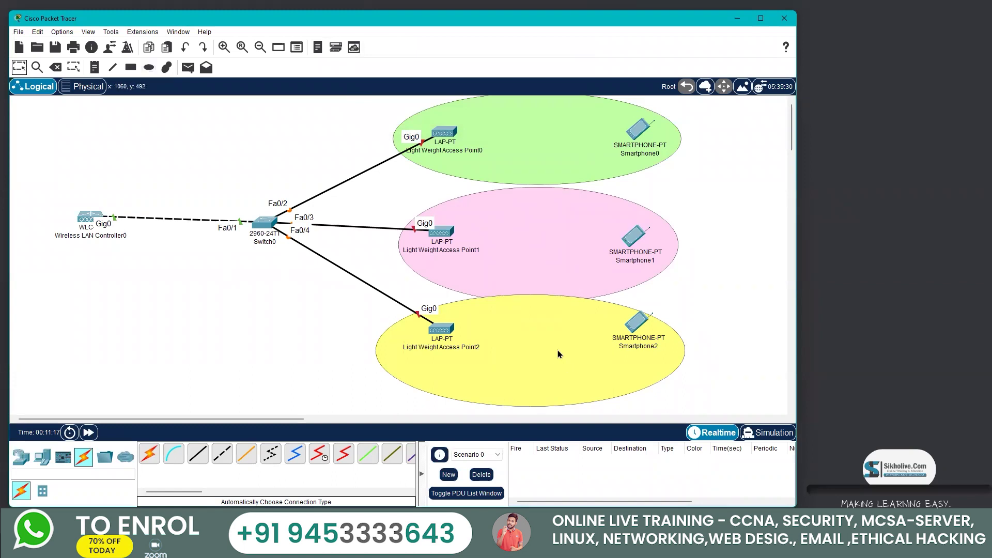
left_click_drag(558, 355, 587, 351)
left_click(666, 294)
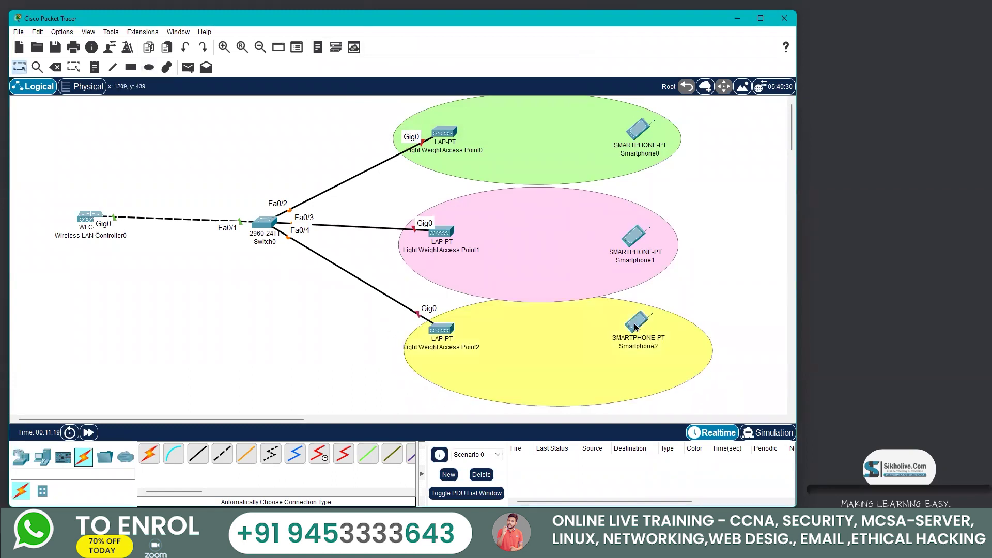
left_click_drag(635, 326, 632, 342)
left_click_drag(625, 241, 608, 241)
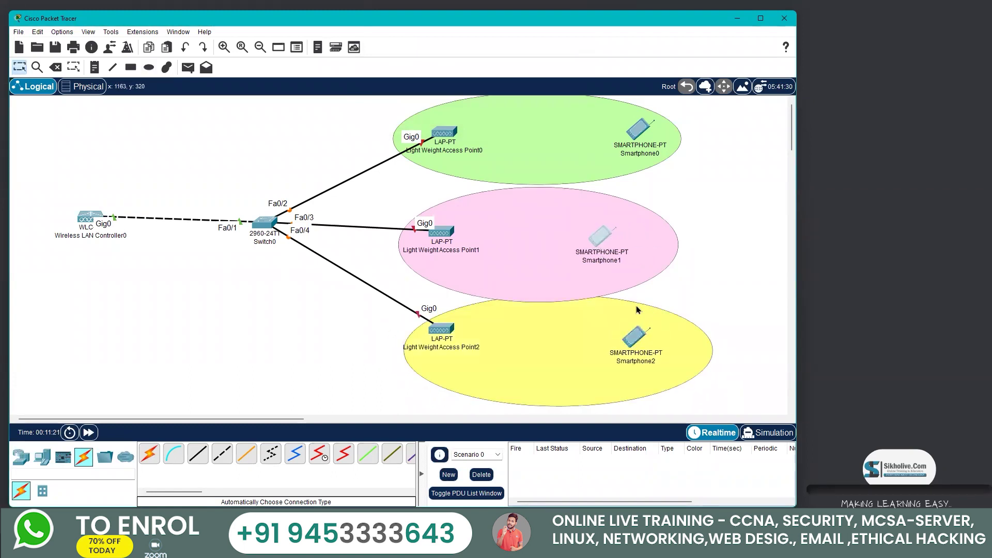
mouse_move(640, 153)
left_mouse_down()
mouse_move(599, 137)
mouse_move(627, 126)
mouse_move(641, 150)
left_mouse_up()
left_click_drag(565, 330, 535, 352)
left_click(566, 186)
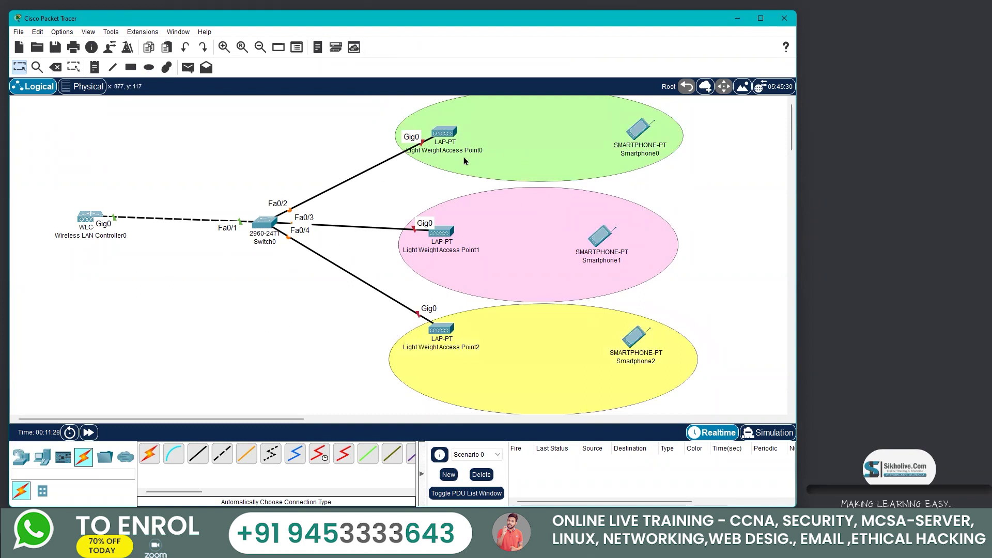
left_click_drag(56, 178, 129, 258)
Plug the power adapter into Access Point0
double_click(443, 136)
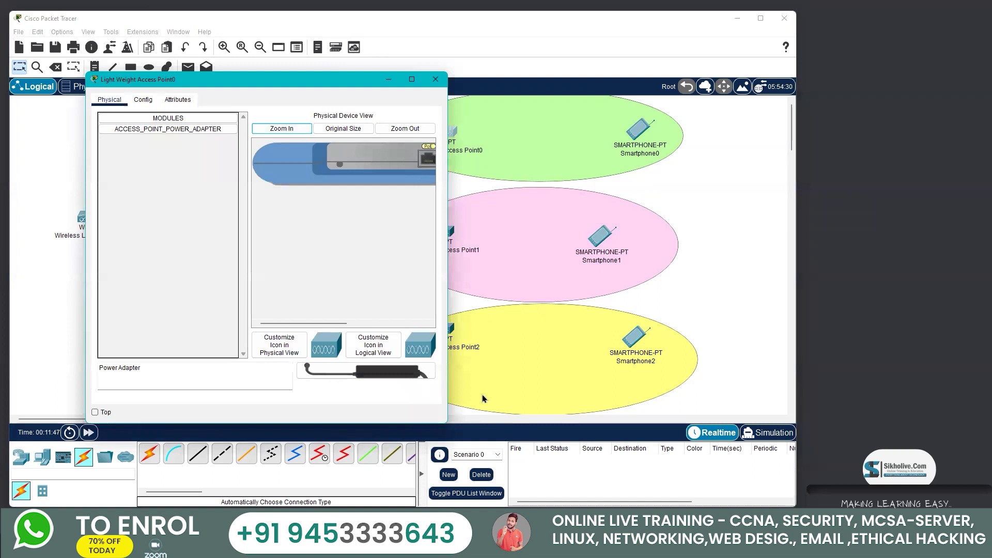
left_click_drag(441, 425, 655, 469)
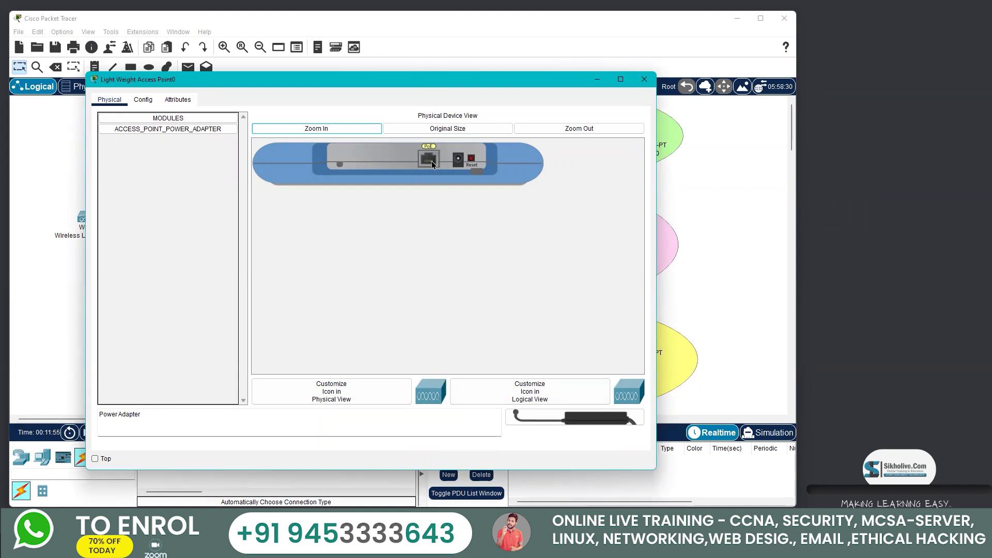
left_click_drag(574, 422, 460, 158)
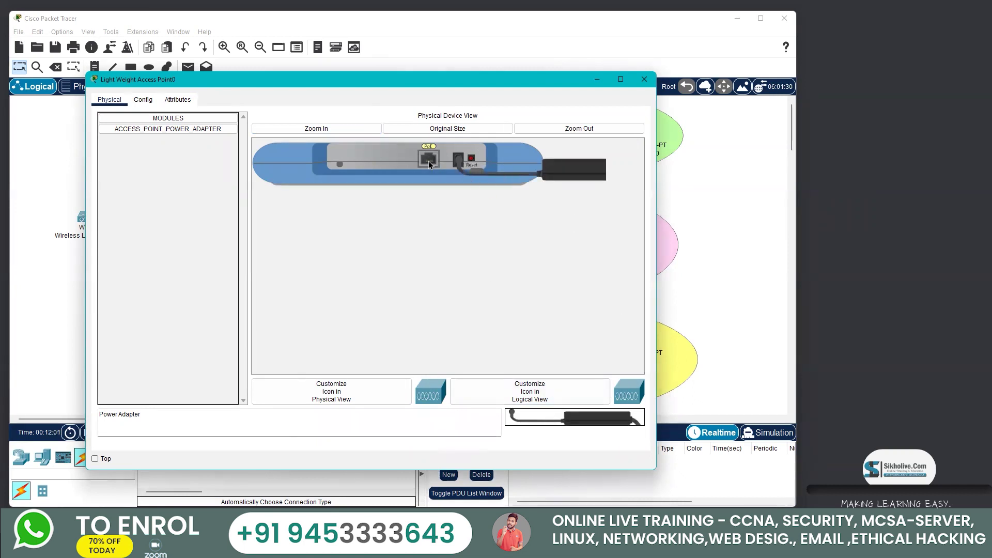
Rename the access point to AP1, leaving its addressing on DHCP
left_click(143, 100)
left_click_drag(345, 146, 227, 147)
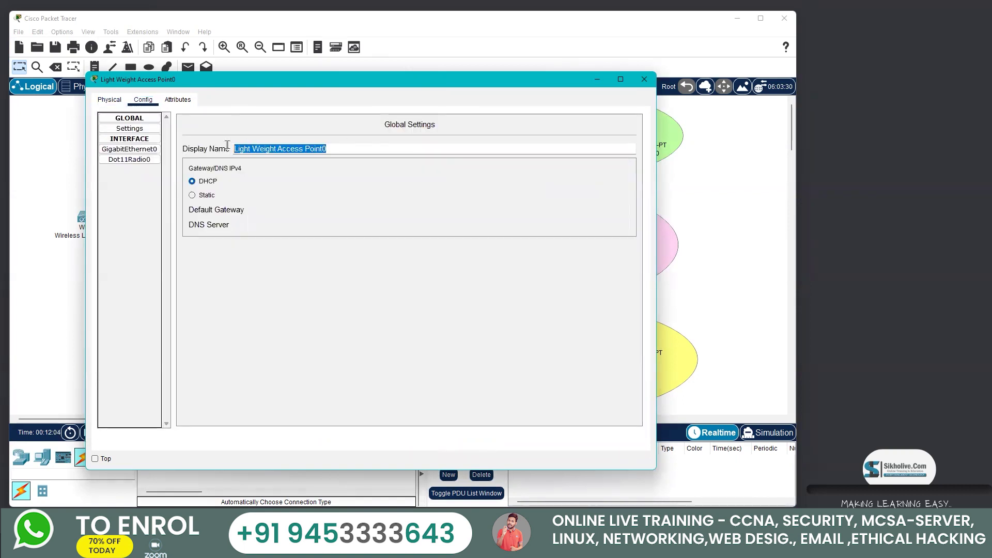
type("A")
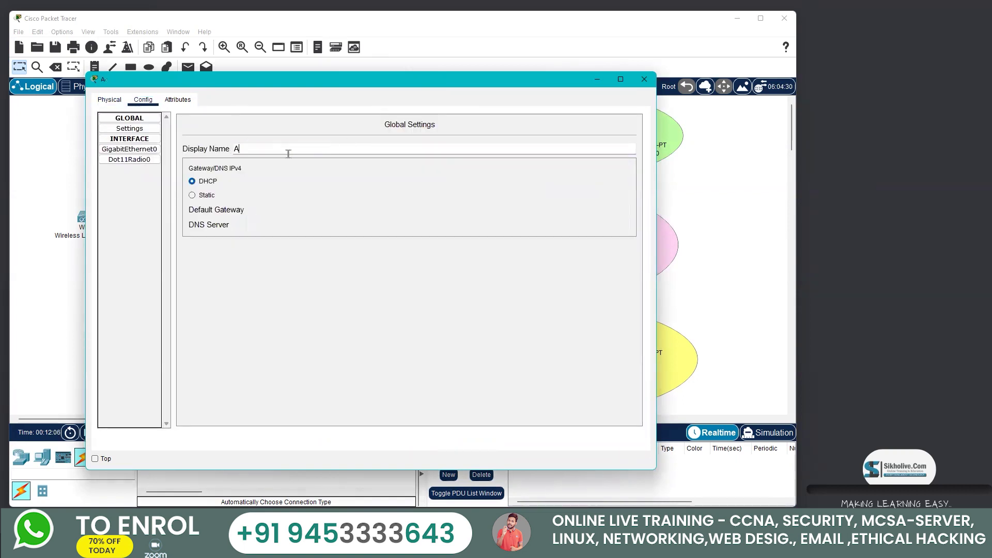
type("P1")
key("Return")
left_click(206, 181)
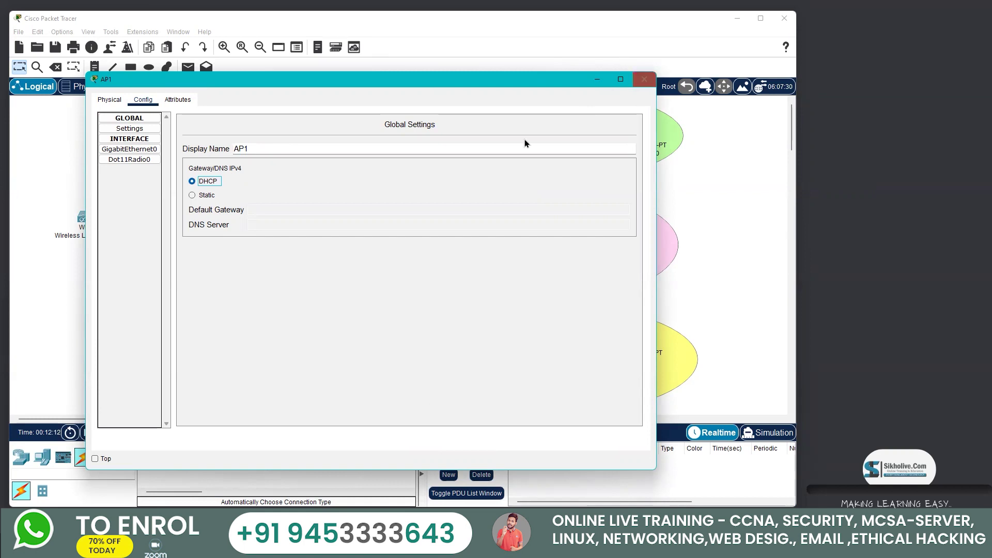
left_click_drag(256, 82, 394, 95)
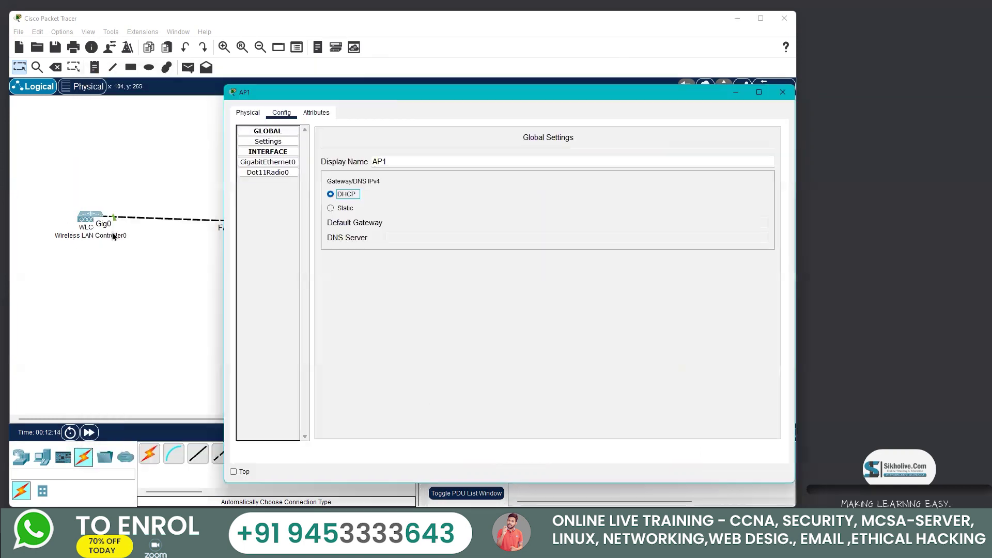
left_click(330, 207)
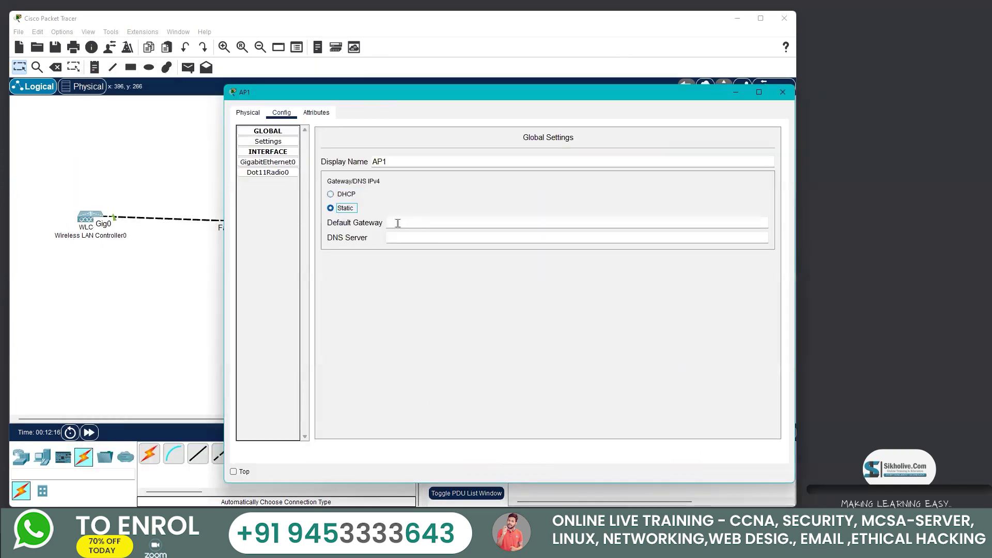
left_click(398, 237)
left_click(342, 195)
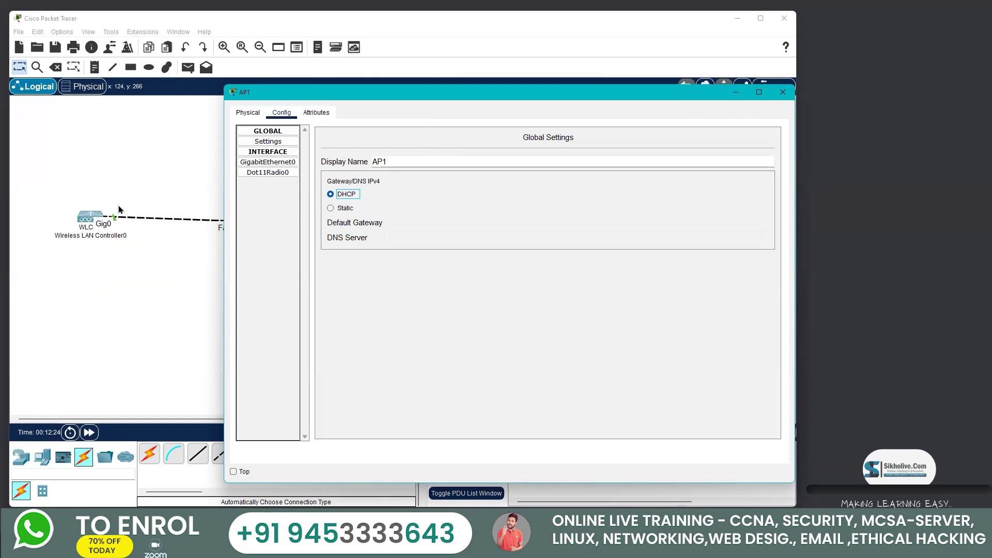
left_click(736, 93)
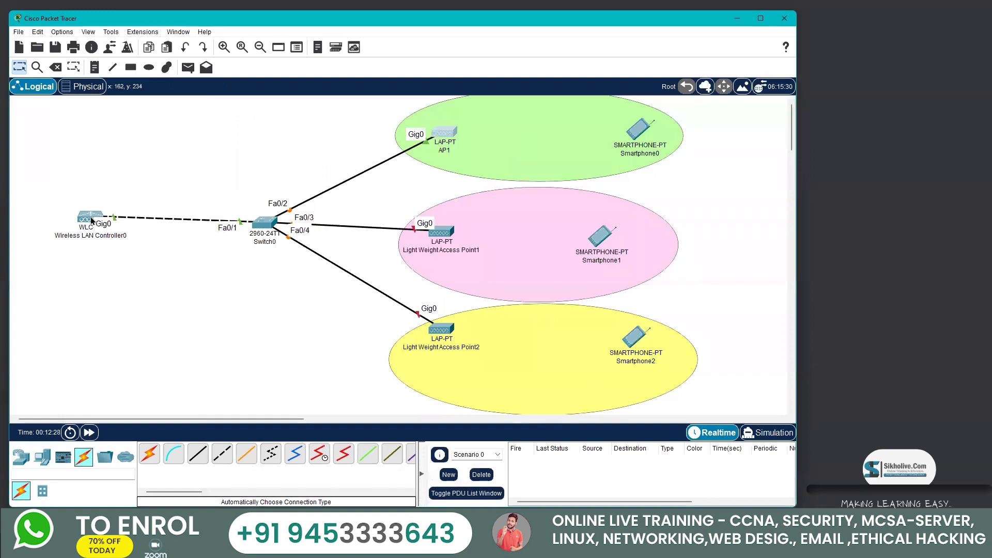
Power Access Point1 with its adapter and rename it AP2
left_click_drag(91, 216, 87, 227)
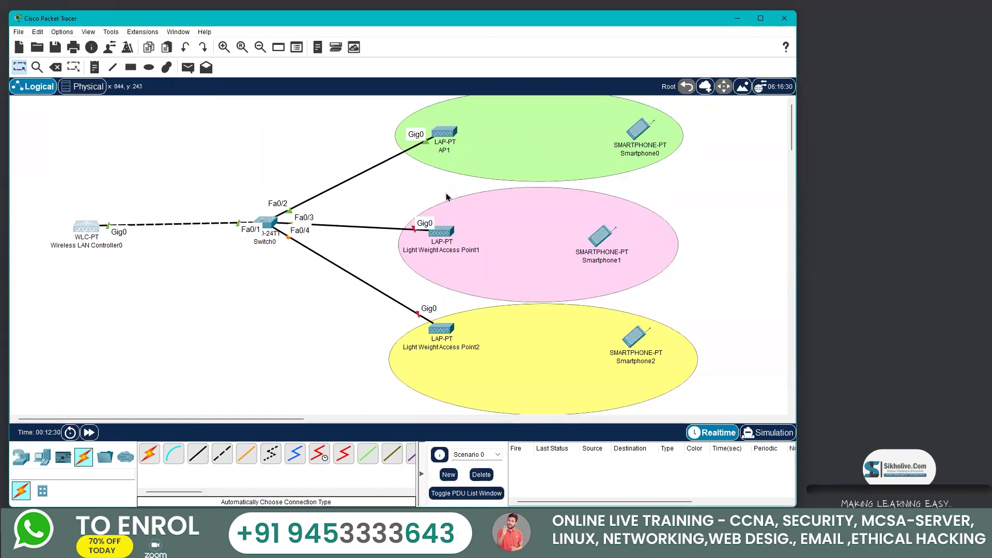
left_click(445, 230)
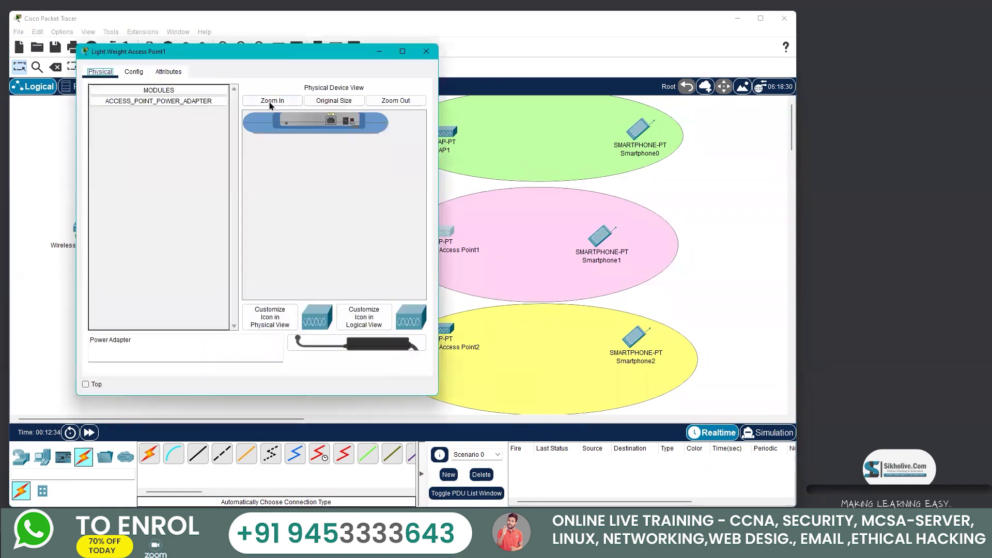
left_click_drag(357, 342, 176, 114)
left_click(133, 71)
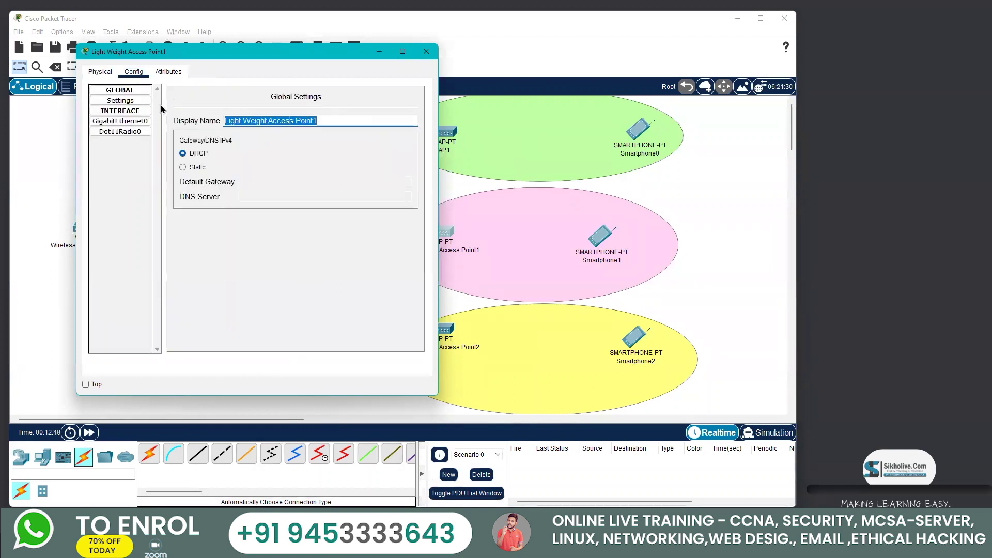
type("AP1")
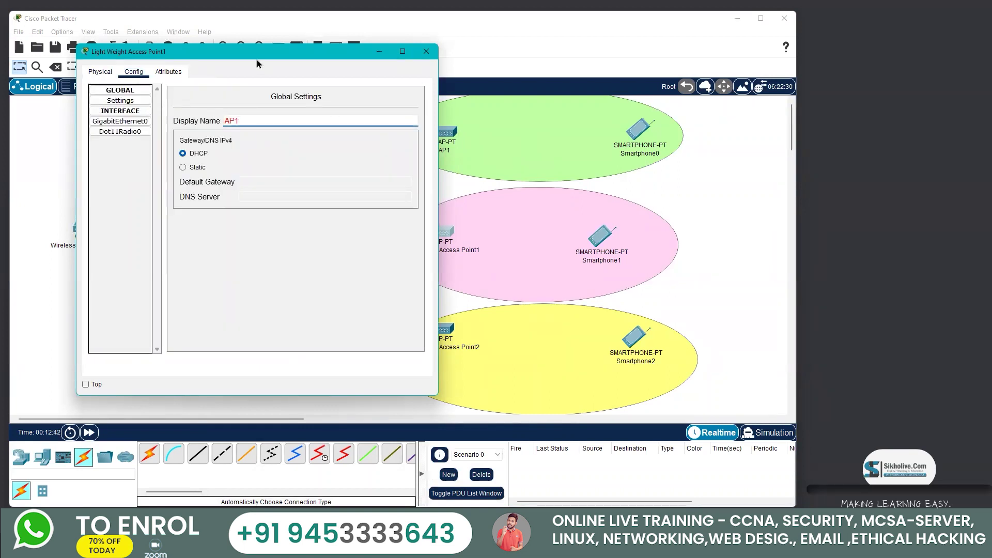
left_click_drag(331, 49, 758, 145)
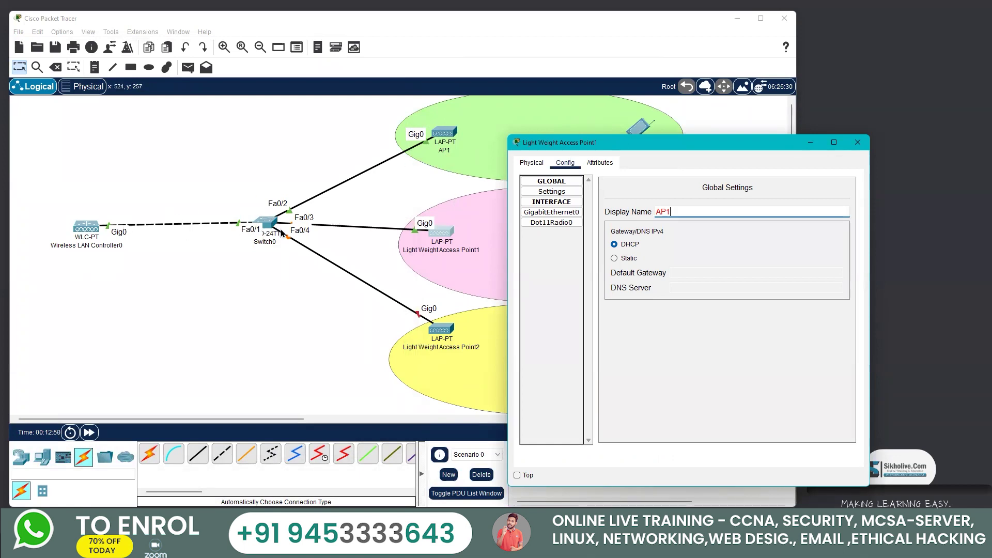
left_click_drag(674, 212, 635, 207)
type("AP1")
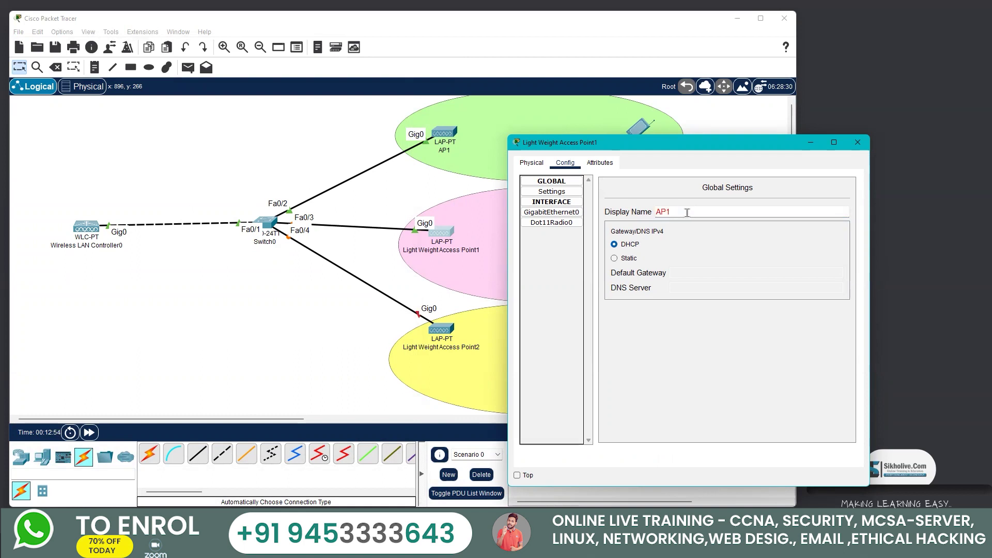
key("BackSpace")
type("2")
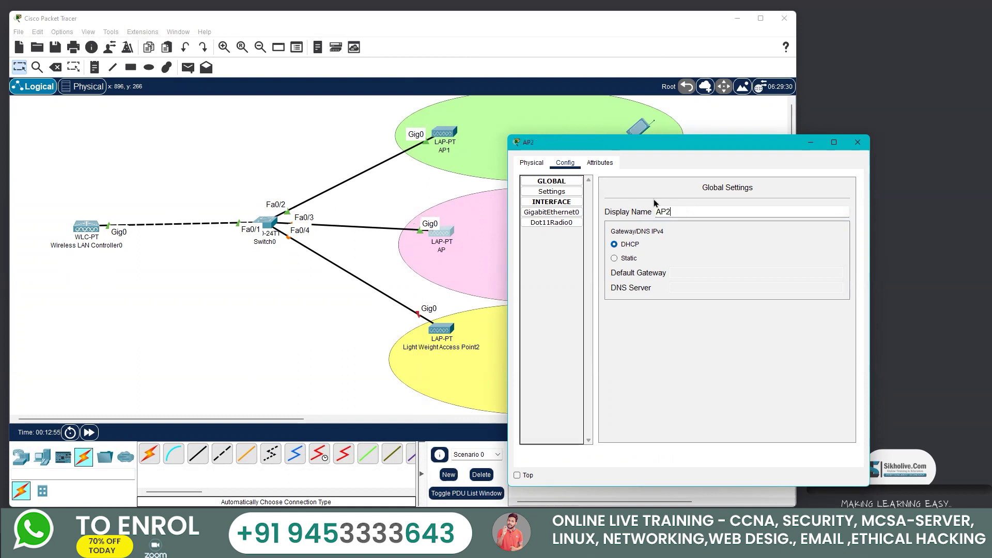
key("Tab")
left_click(807, 145)
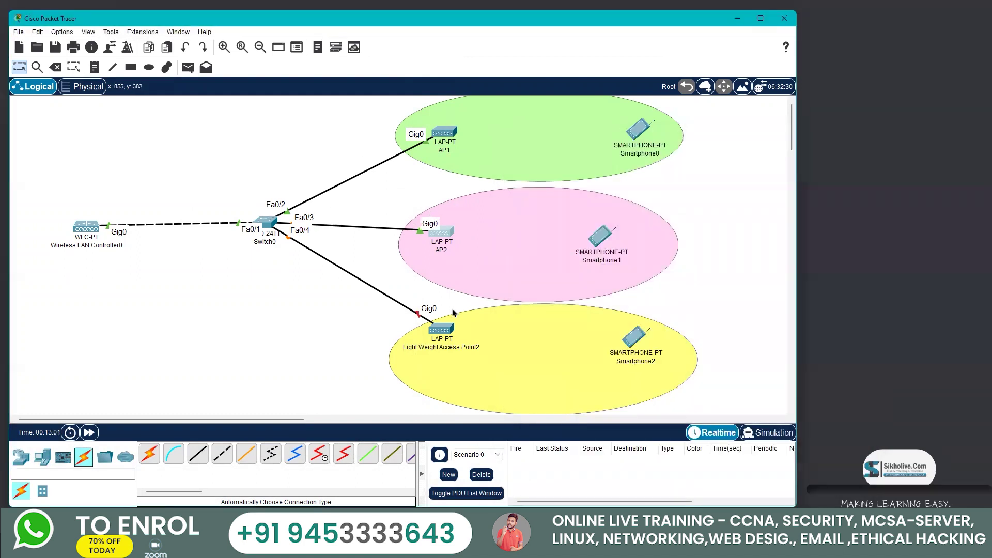
Power Access Point2 with its adapter and rename it AP3
double_click(440, 329)
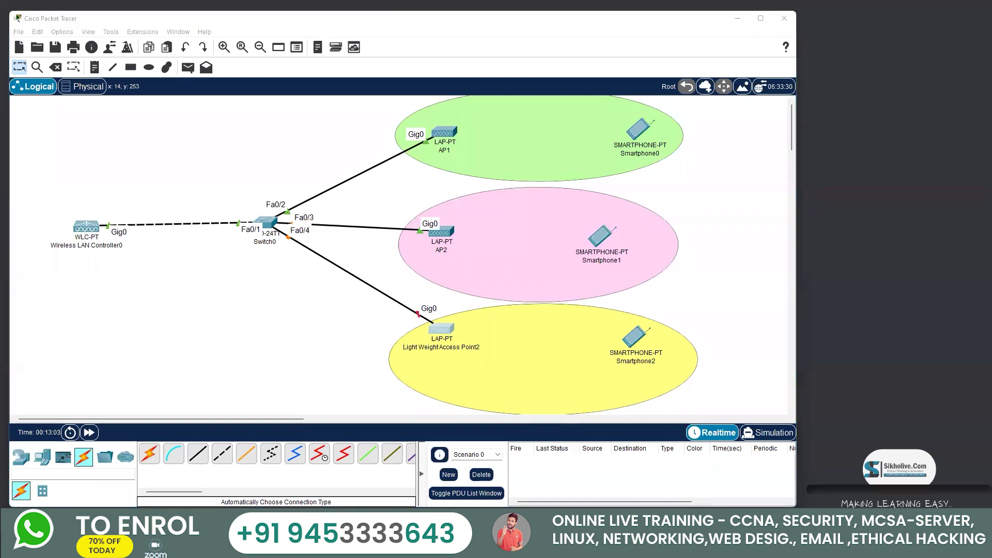
left_click_drag(393, 365, 440, 145)
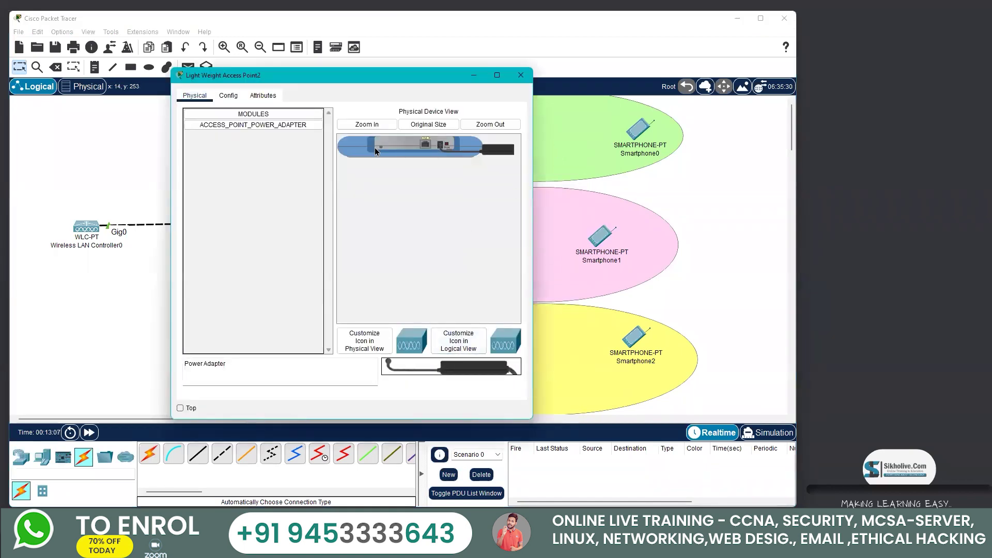
left_click(222, 98)
triple_click(427, 144)
type("AP")
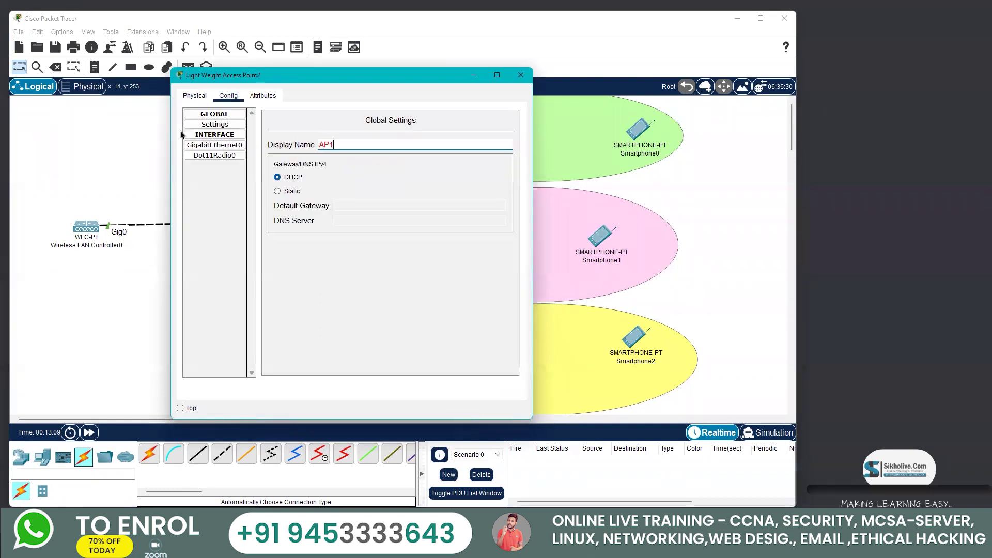
type("3")
left_click(518, 76)
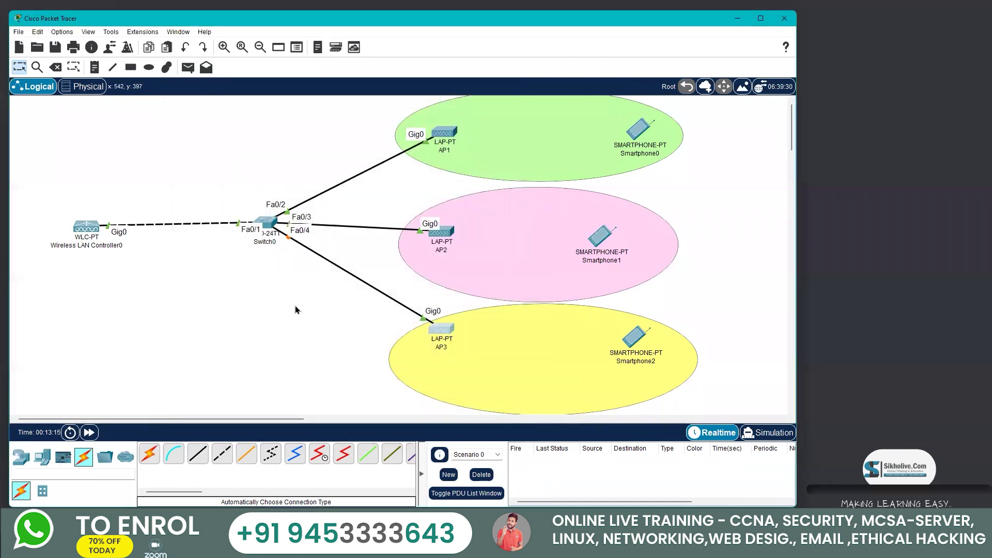
Fast-forward time and start a note below the controller with 192.168.0.10 and 255.255.255.0
left_click(89, 432)
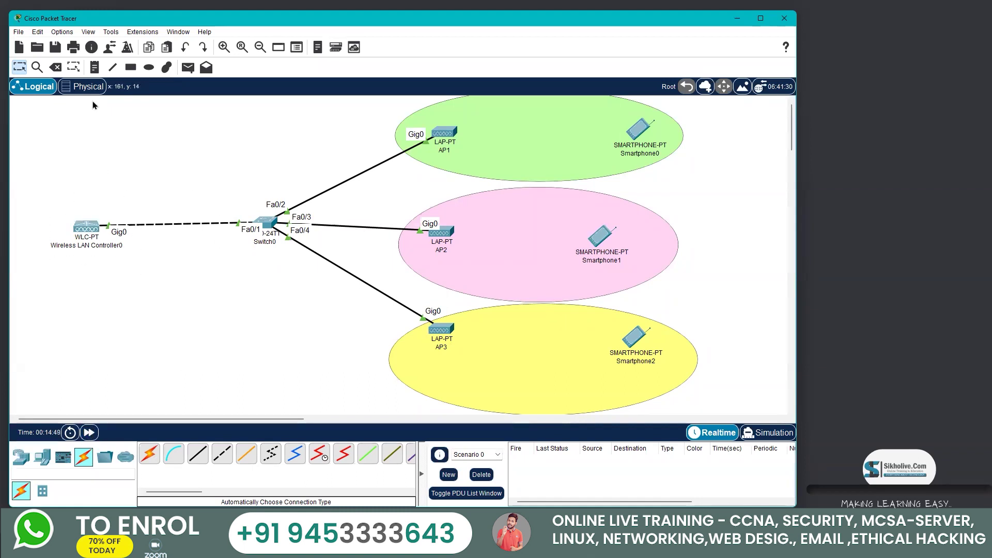
left_click(94, 67)
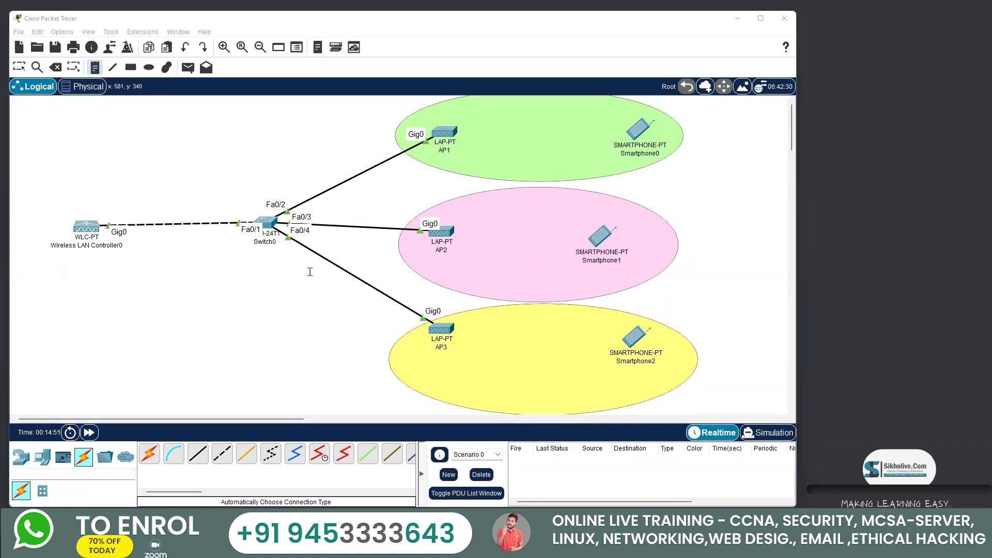
type("192.168.0.10")
key("Return")
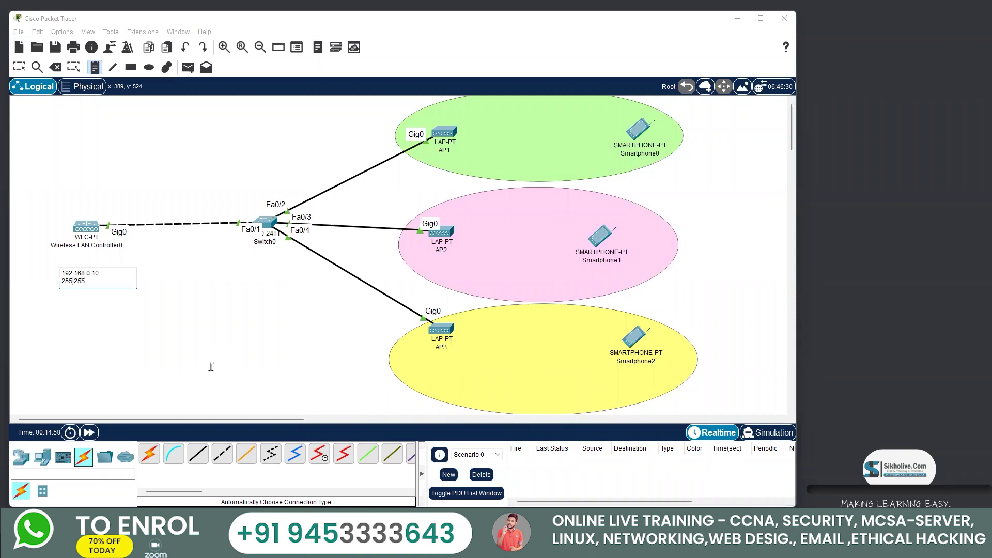
type("255.255.255.0")
key("Return")
key("Return")
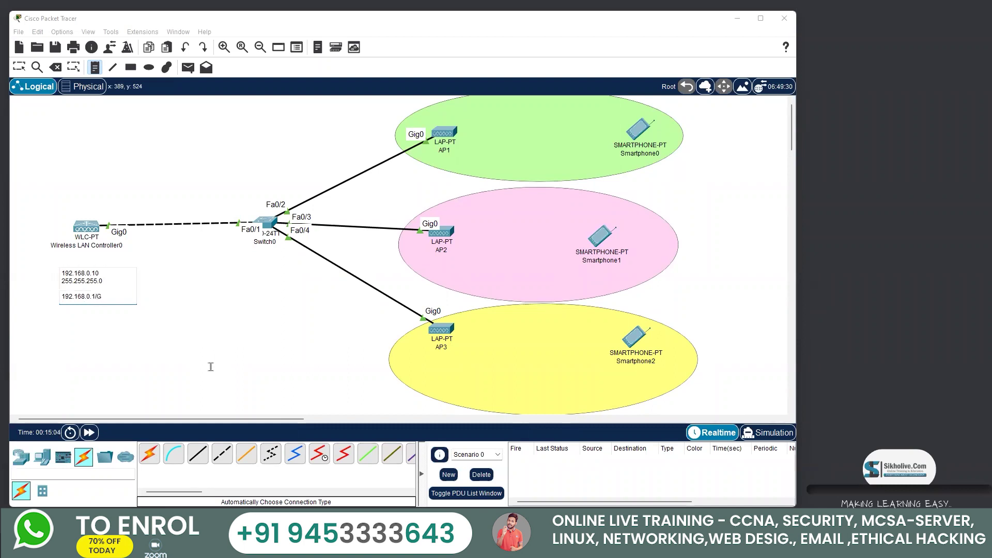
Add gateway 192.168.0.1, DNS 192.168.0.5 and DHCP 192.168.0.10-50 lines to the note
type("192.168.0.1/Gw")
key("Return")
type("192.168.0.5")
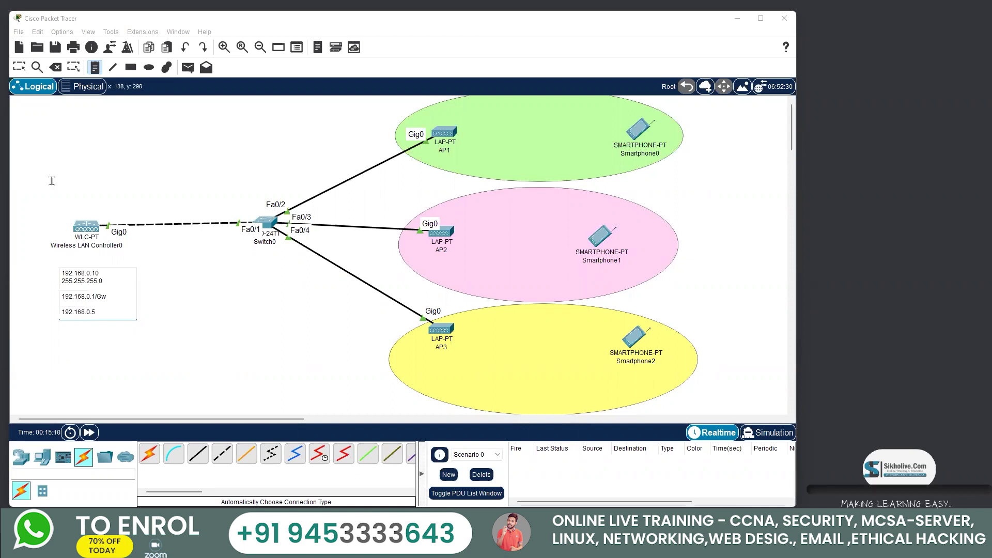
key("Return")
type("DHCP")
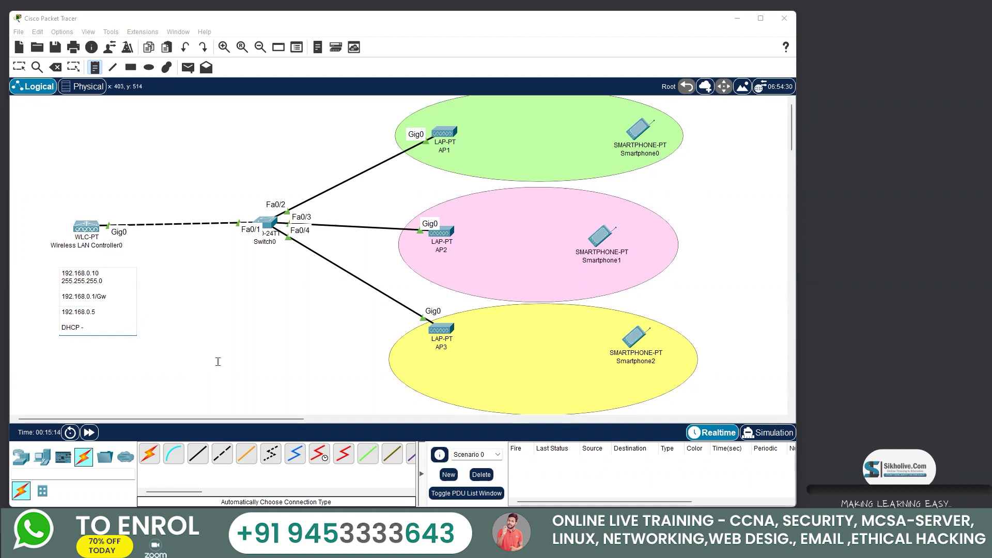
type(" -  192.168.0.")
type("10-50)")
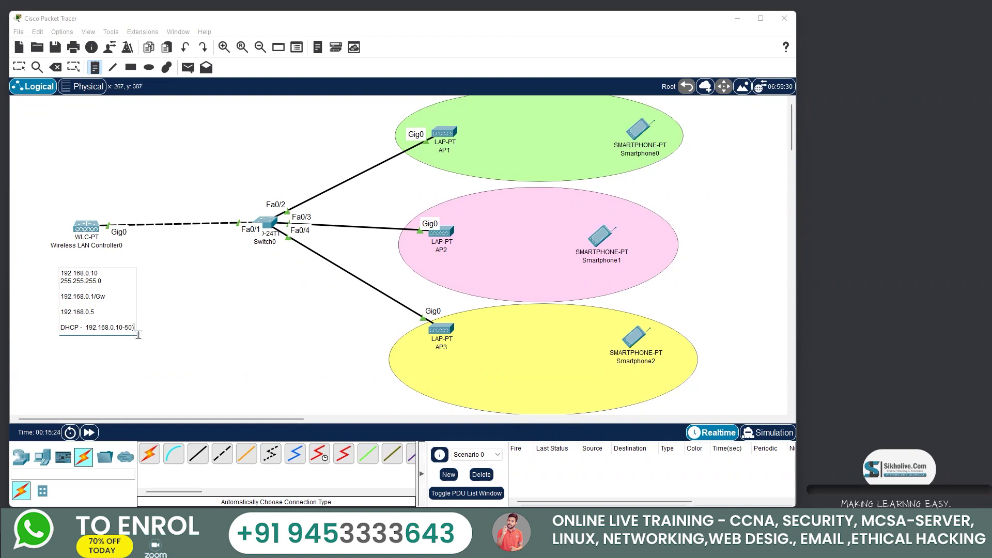
left_click(176, 333)
key("Escape")
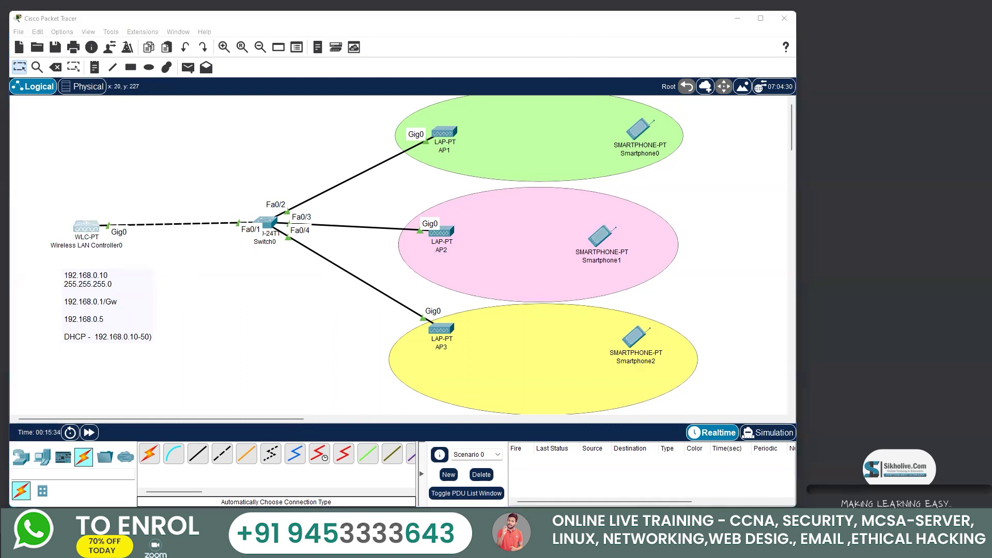
left_click(299, 91)
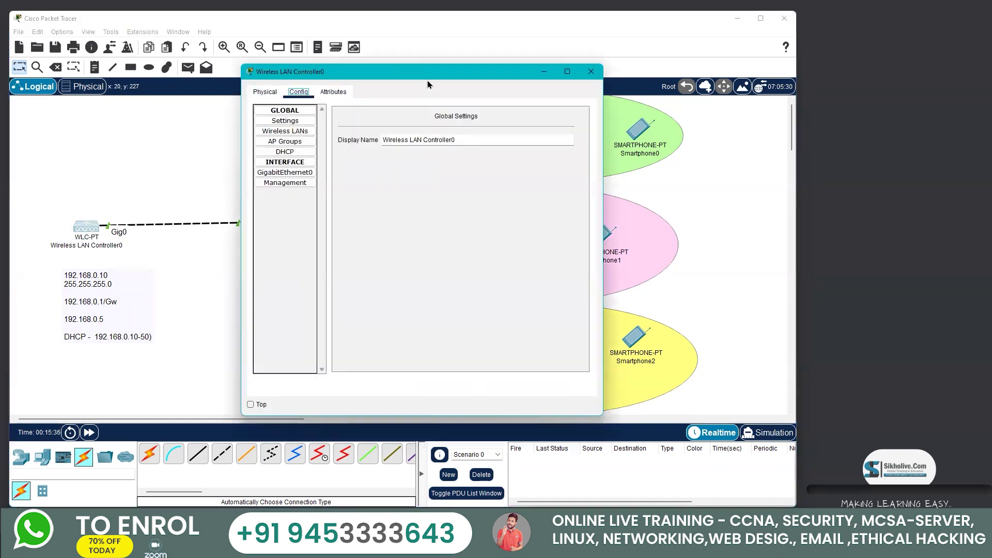
Zoom in on the controller's device image, switch to Config, and enlarge the settings window
left_click_drag(434, 73, 523, 61)
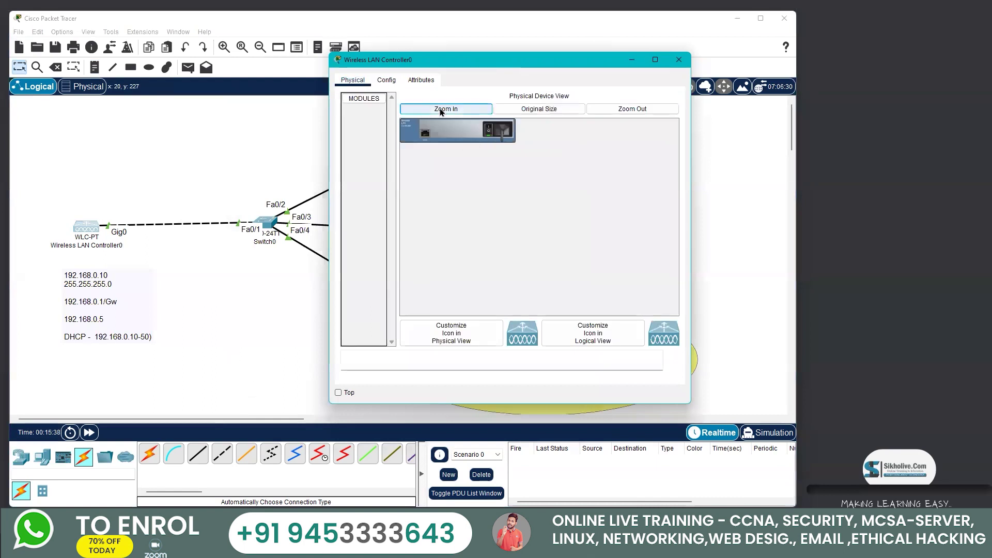
left_click(444, 108)
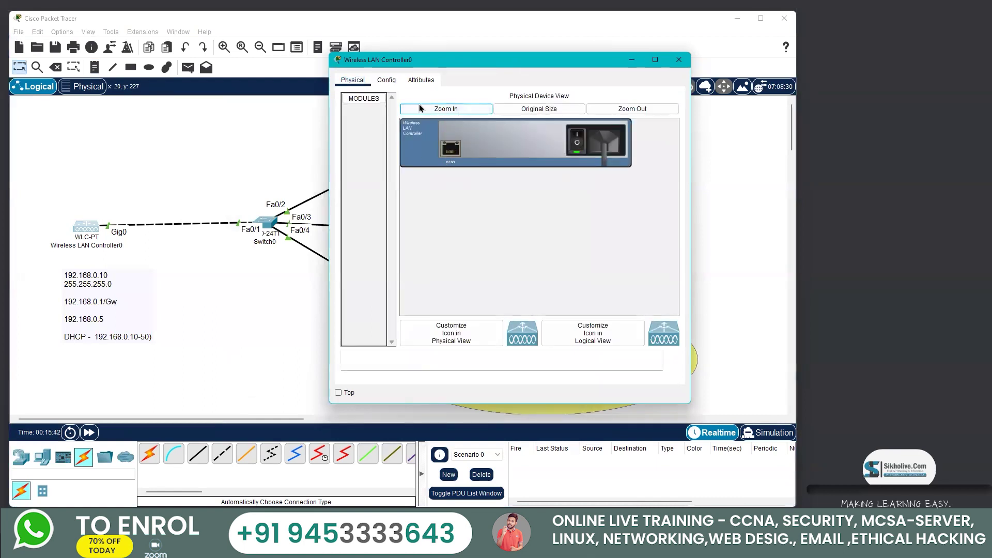
left_click(386, 80)
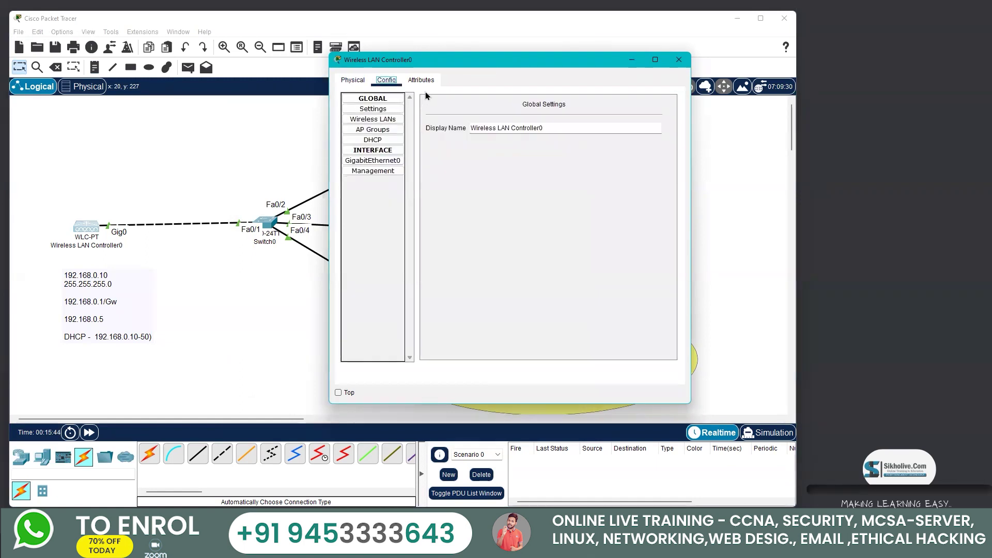
left_click_drag(438, 60, 380, 50)
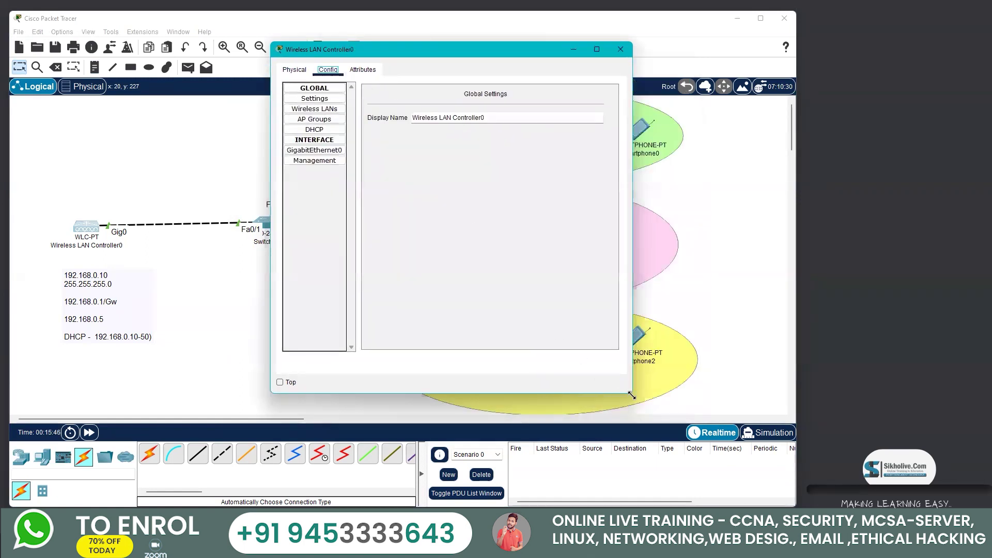
left_click_drag(632, 395, 818, 482)
left_click_drag(501, 51, 497, 42)
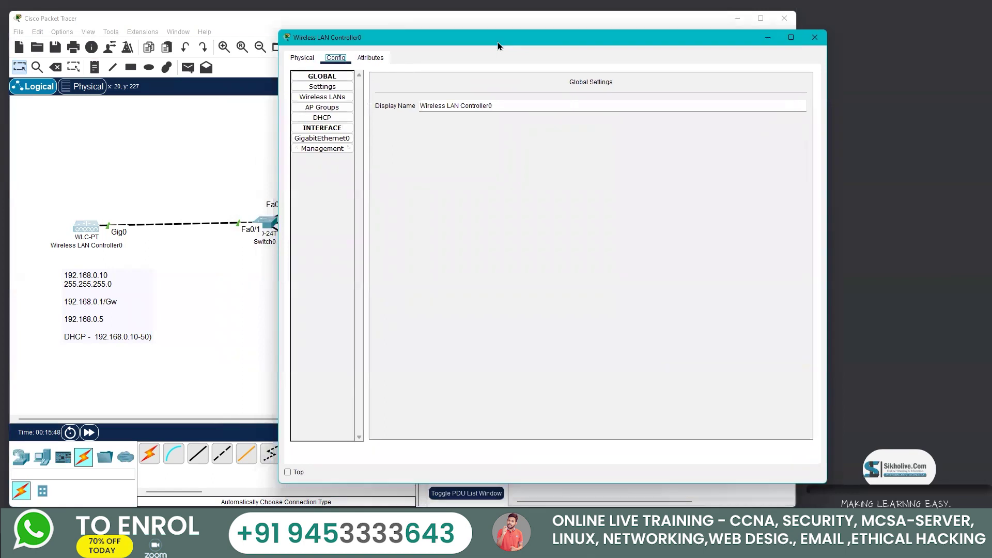
left_click(325, 150)
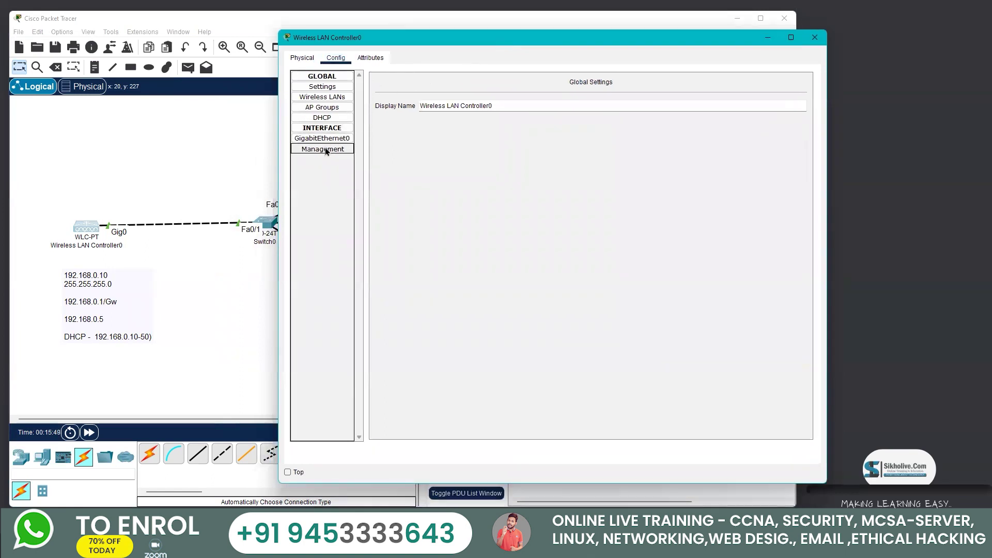
Set management IP 192.168.0.10, mask 255.255.255.0, gateway 192.168.0.1 and DNS 192.168.0.5
left_click(593, 110)
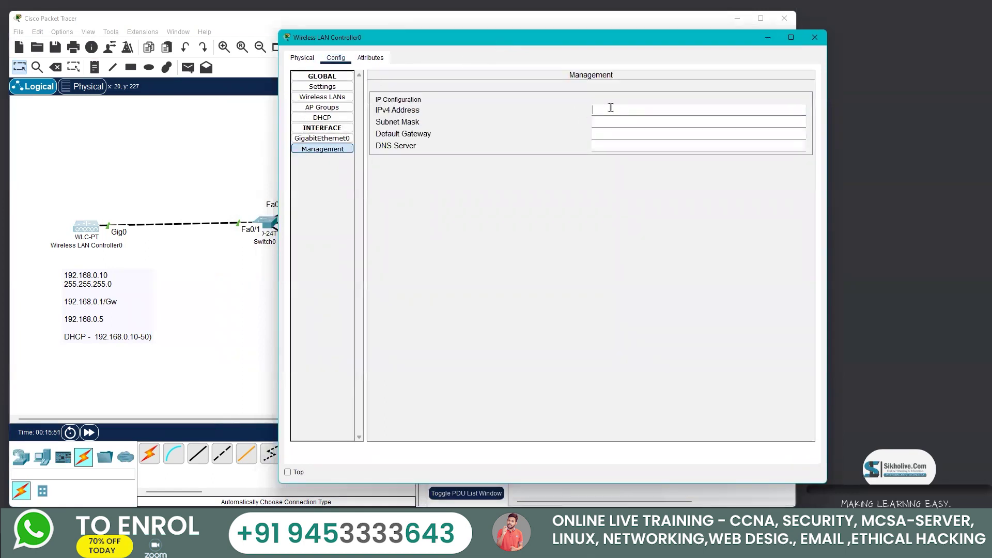
type("192.168.0.10")
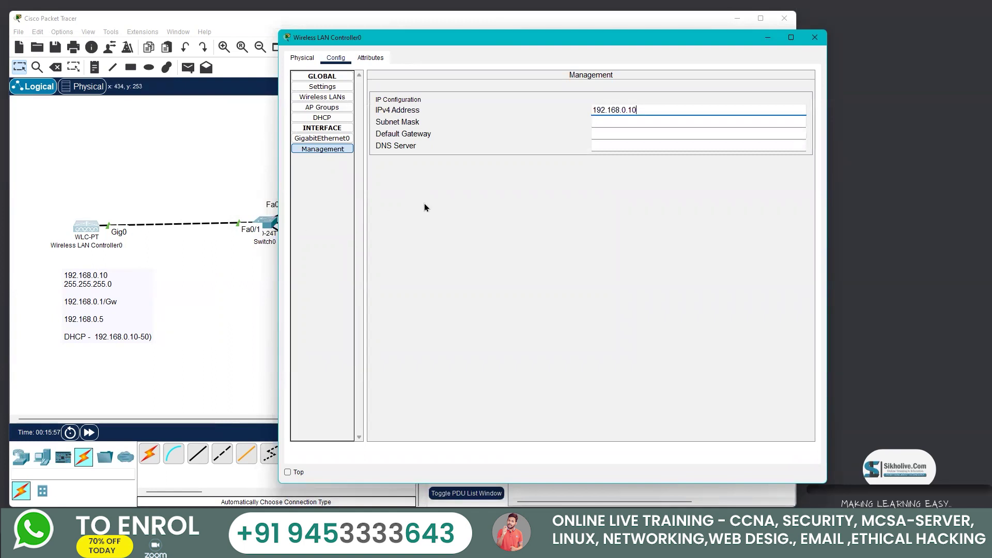
left_click(604, 124)
left_click(615, 135)
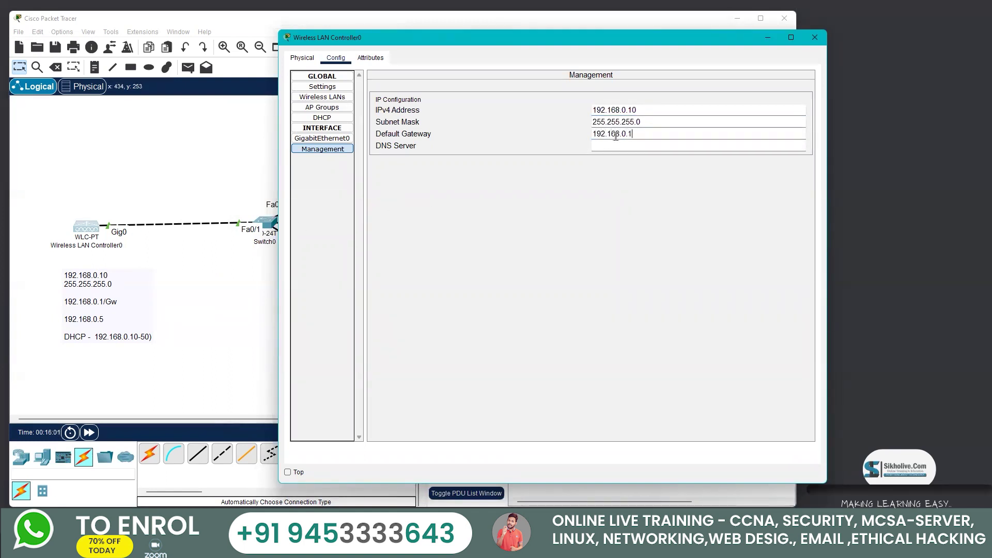
left_click(625, 146)
type("192.168.0.5")
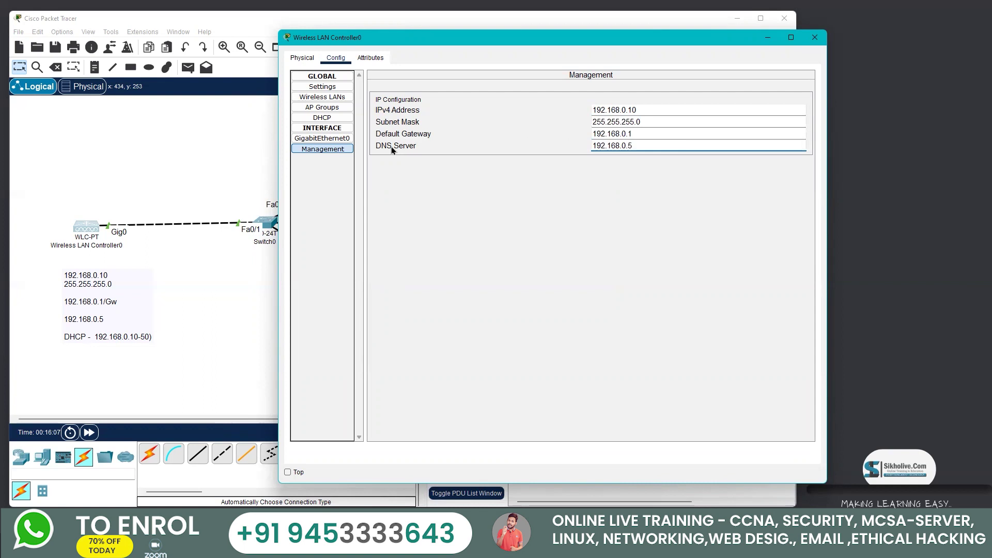
Toggle GigabitEthernet0's port status off and back on, leaving it up
left_click(326, 138)
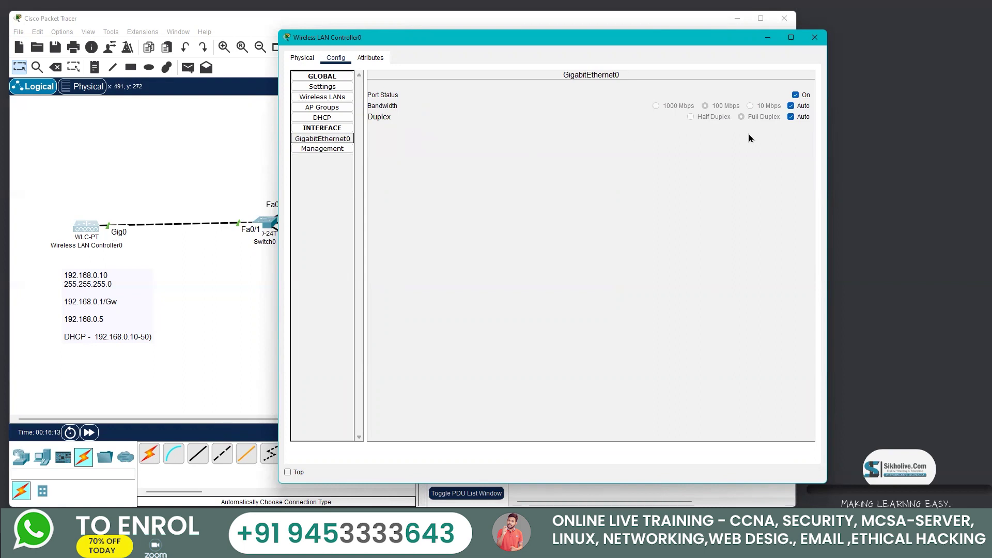
left_click(794, 95)
left_click(794, 95)
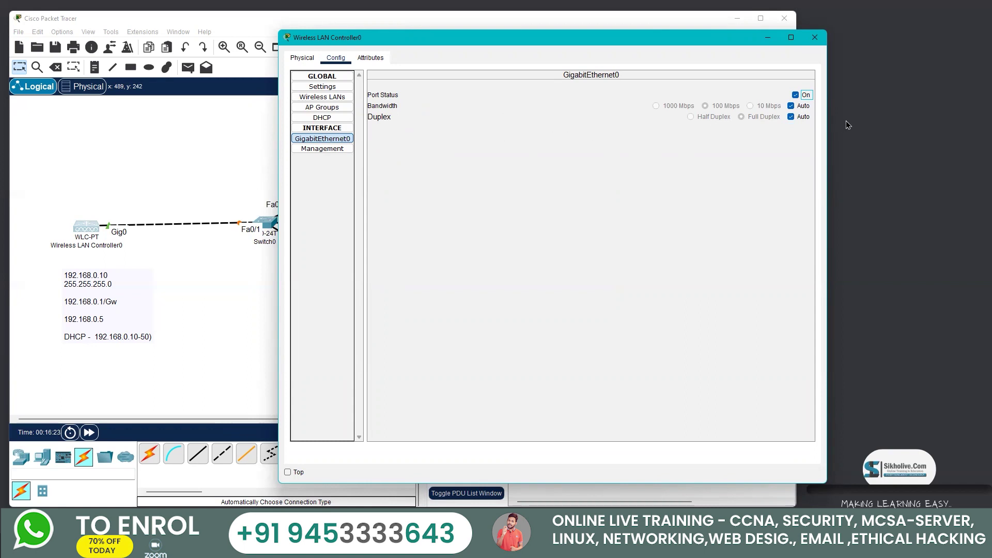
Enable DHCP and enter pool net1 with gateway 192.168.0.1, DNS 192.168.0.5 and start address
left_click(324, 118)
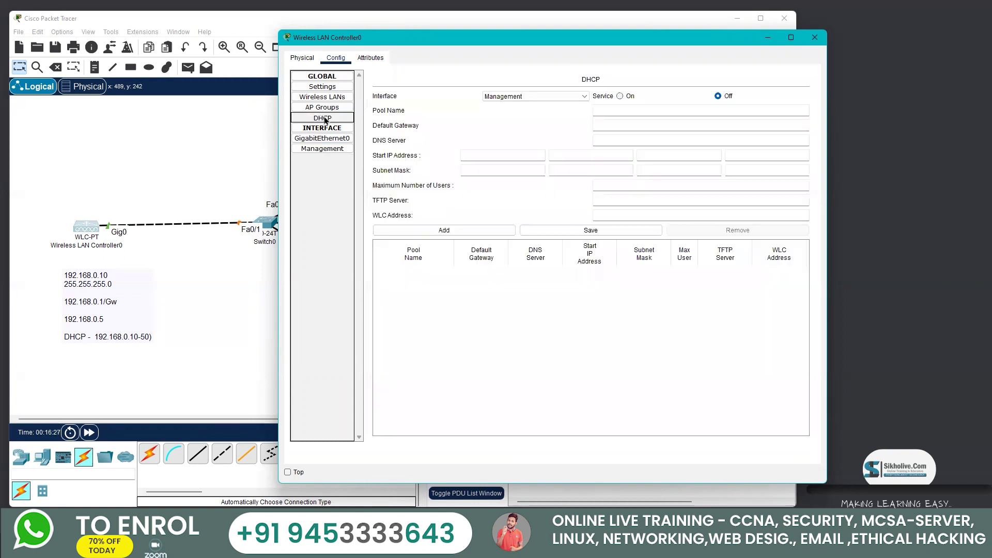
left_click(621, 95)
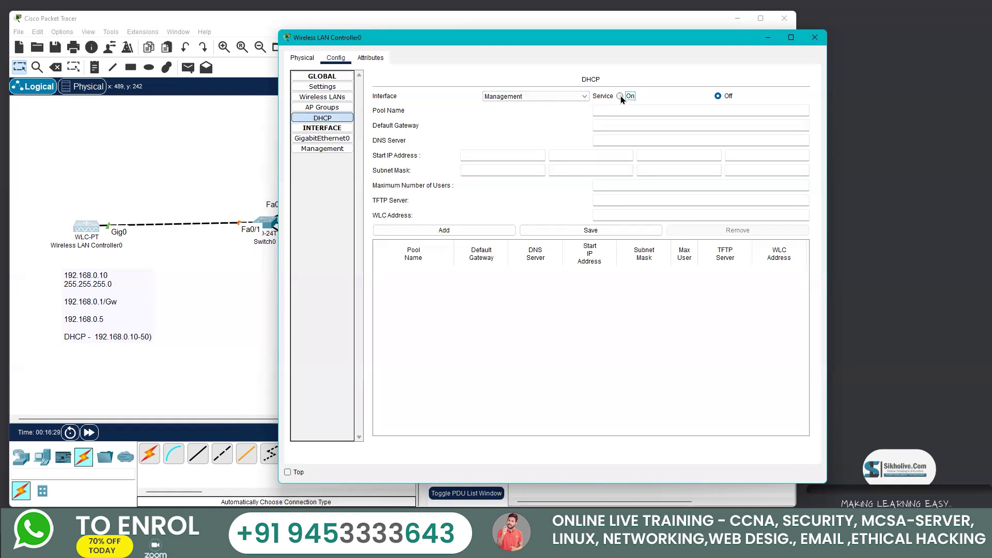
left_click(609, 111)
left_click(617, 124)
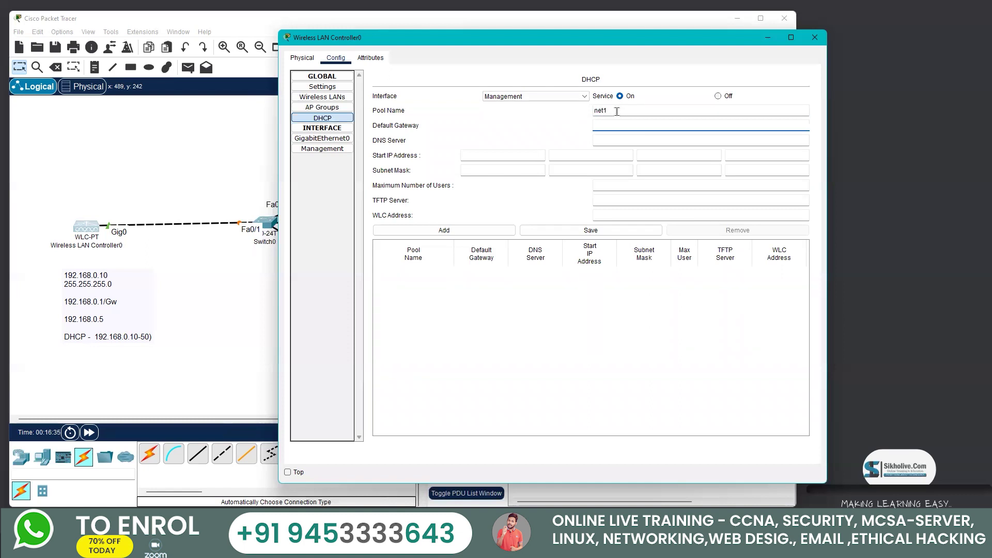
type("192.168.0.1")
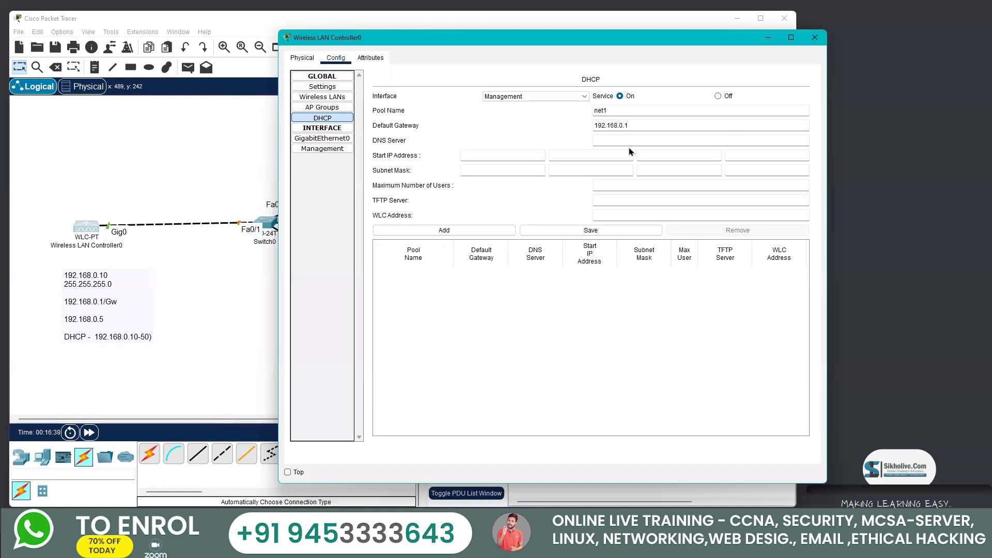
left_click(614, 144)
left_click(507, 157)
type("192.168.0.5")
Set the pool's subnet mask to 255.255.255.0 and maximum users to 40
left_click(491, 172)
type("255")
left_click(567, 169)
type("255")
left_click(645, 169)
type("255")
left_click(739, 171)
type("0")
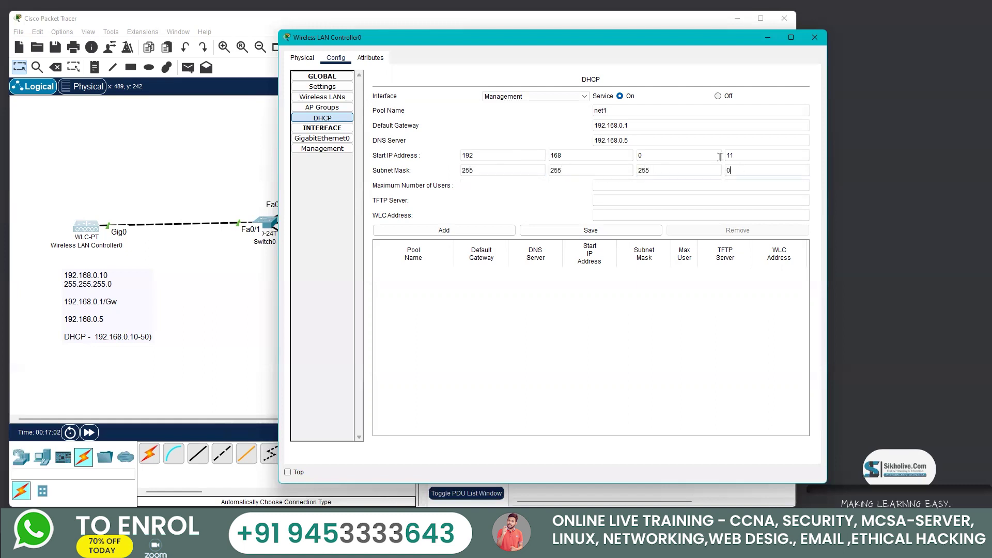
left_click(604, 187)
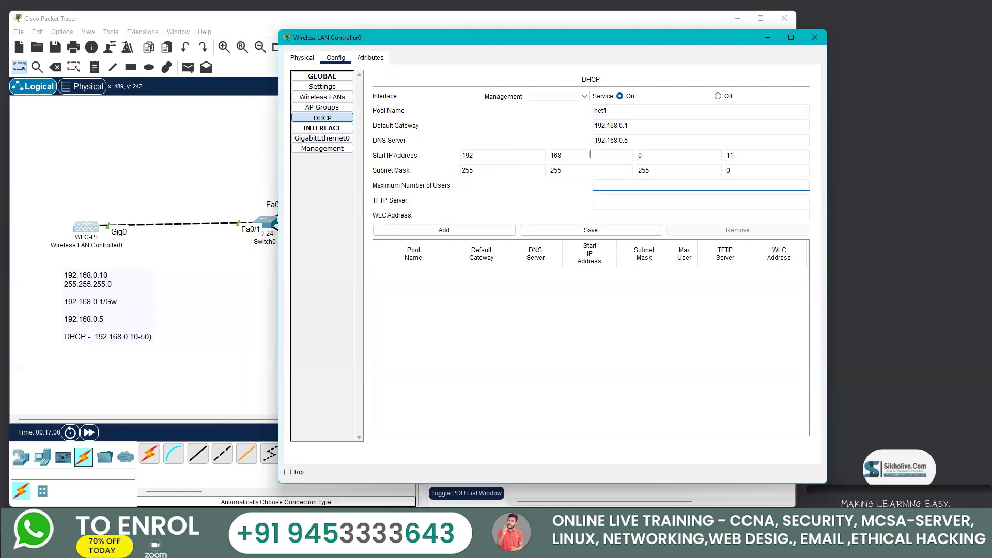
Set start address 192.168.0.11 and WLC address 192.168.0.10, then add and save the pool
left_click(734, 154)
double_click(733, 155)
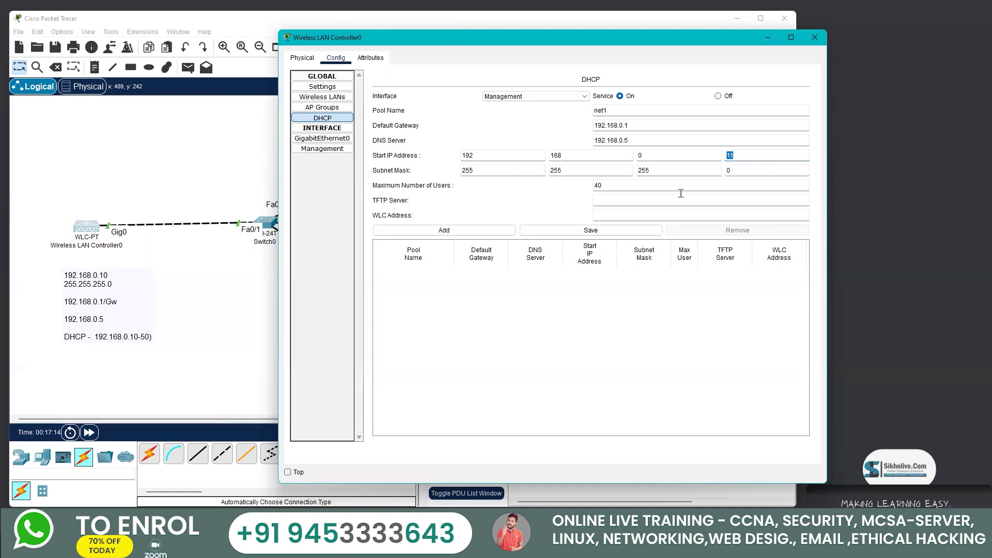
left_click(611, 201)
left_click(608, 217)
left_click(603, 209)
type("192.168.0.10")
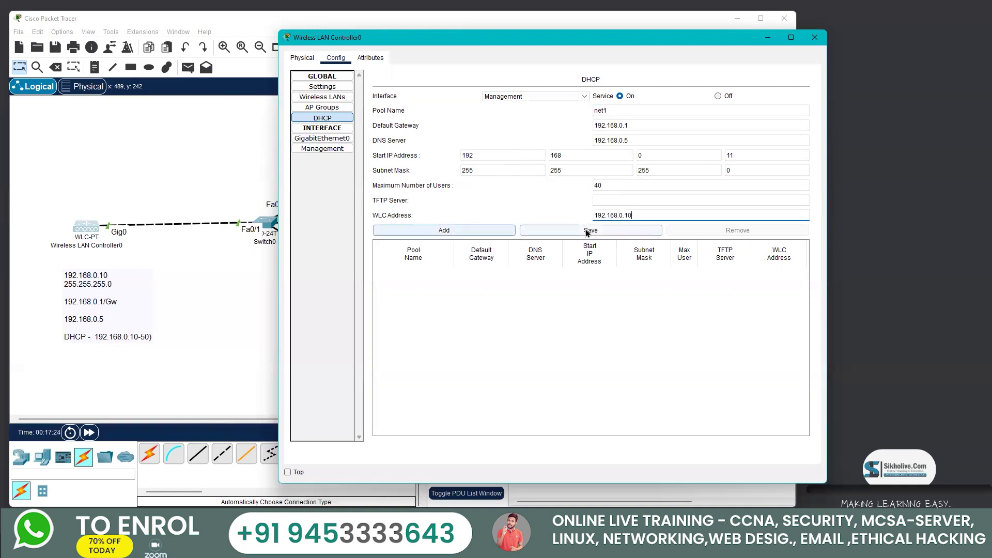
left_click(464, 232)
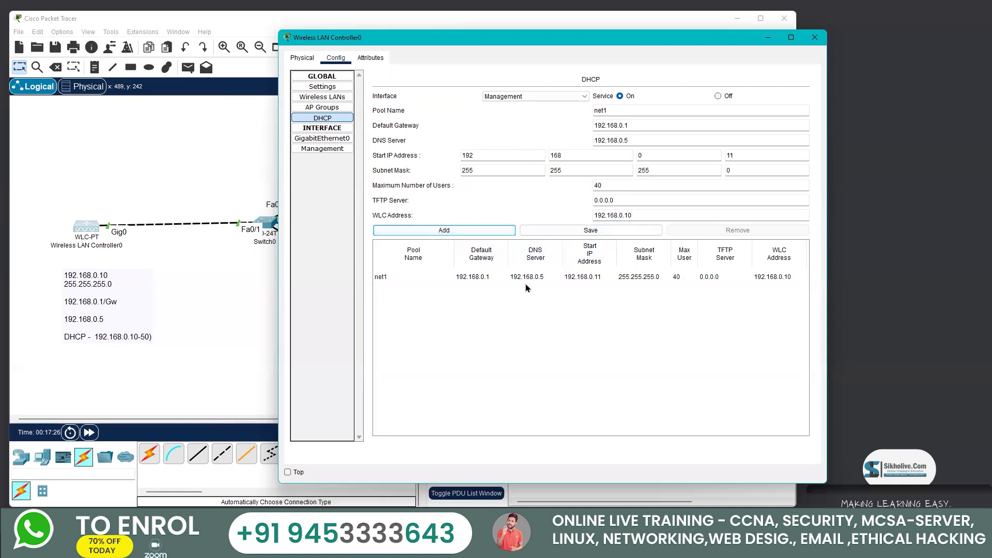
left_click(525, 284)
left_click(572, 228)
left_click(620, 97)
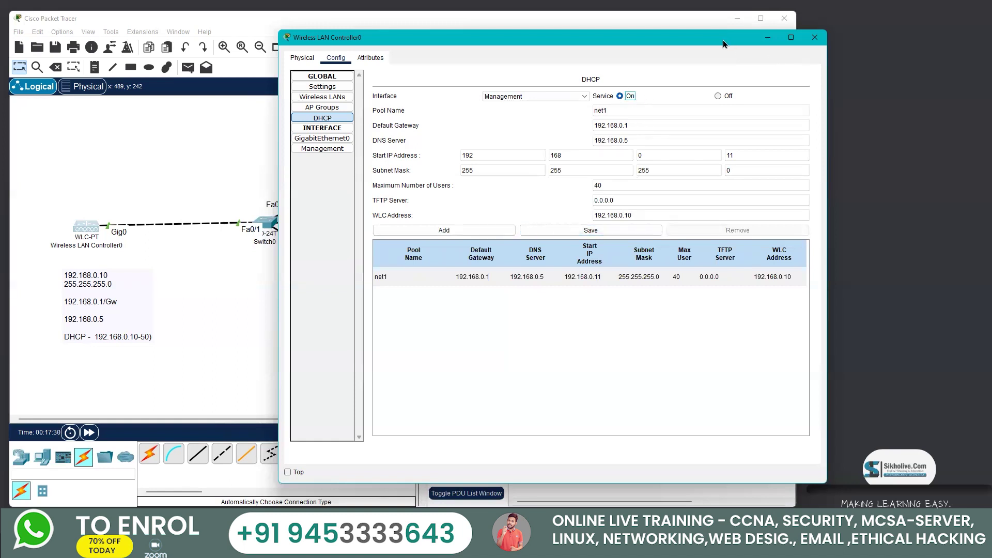
left_click_drag(697, 40, 608, 290)
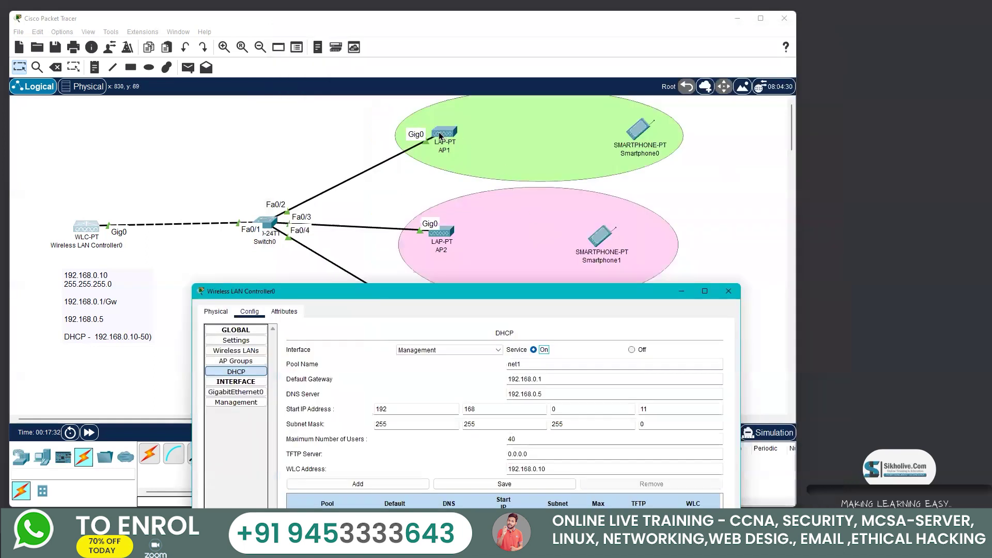
left_click(532, 231)
left_click(335, 195)
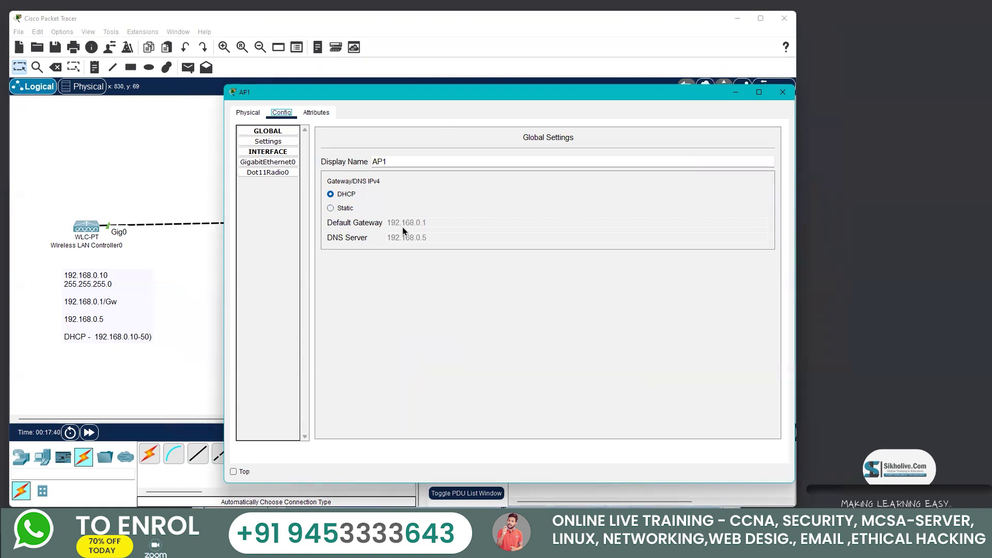
left_click(734, 93)
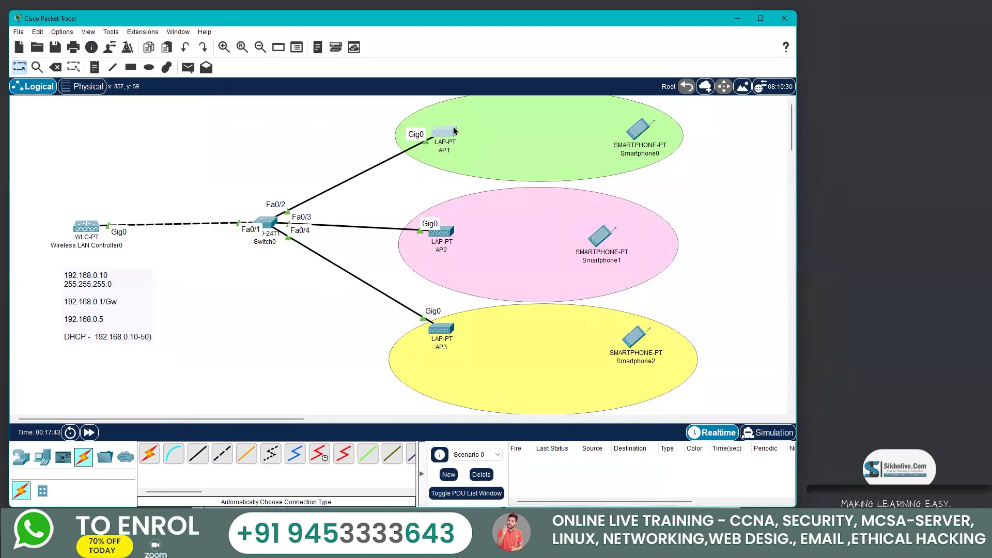
left_click_drag(352, 110, 329, 340)
left_click(86, 228)
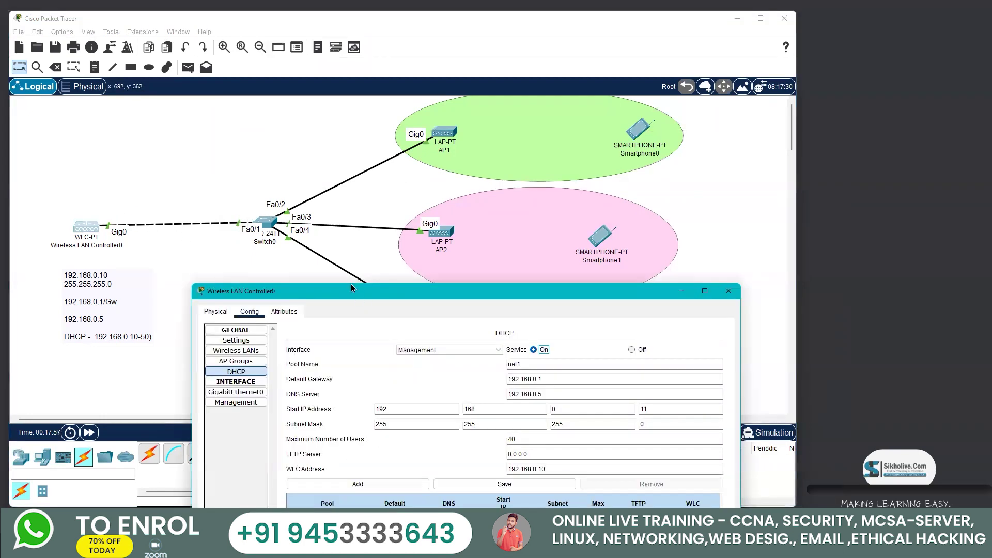
left_click_drag(351, 289, 261, 97)
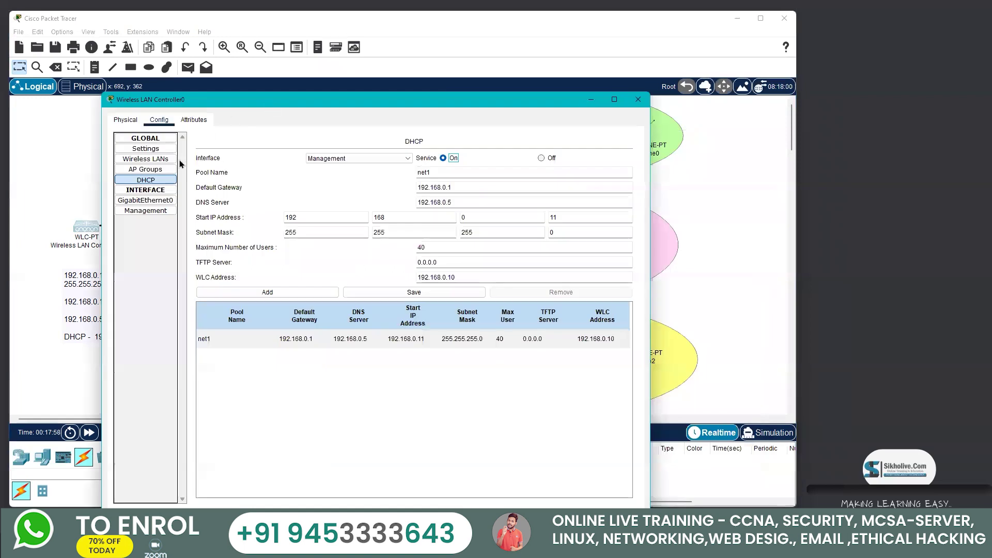
Browse the Wireless LANs, AP Groups and DHCP pages, then close the controller window
left_click(148, 161)
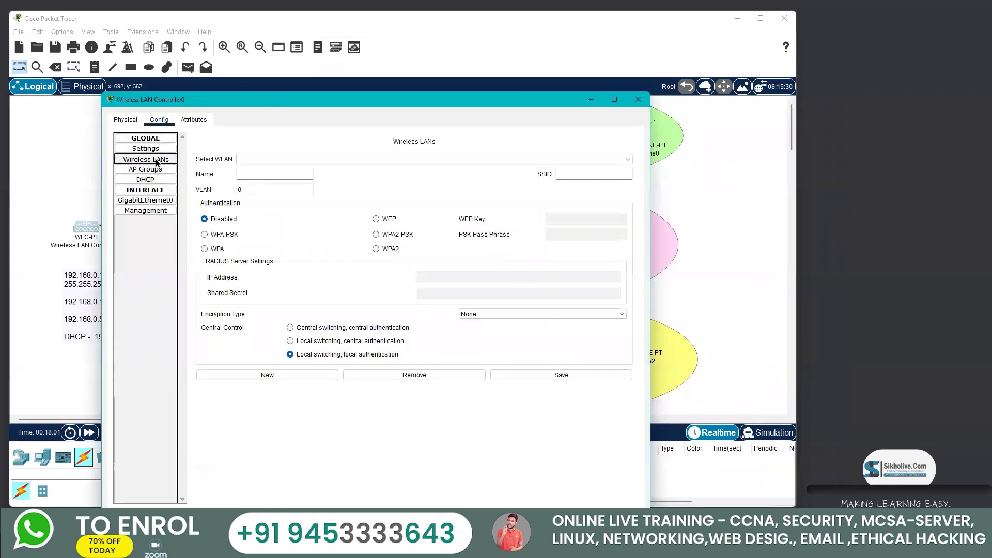
left_click(151, 170)
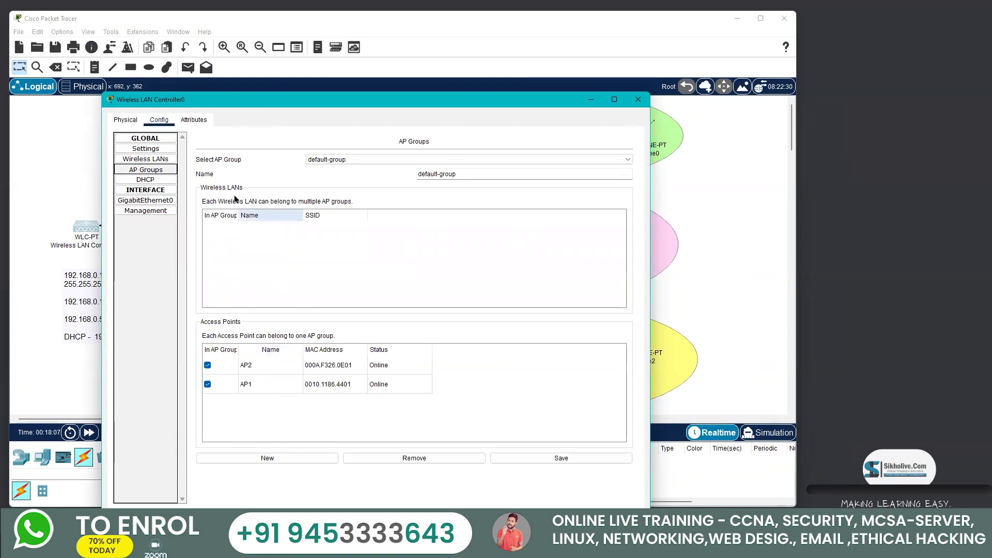
left_click(148, 160)
left_click(149, 179)
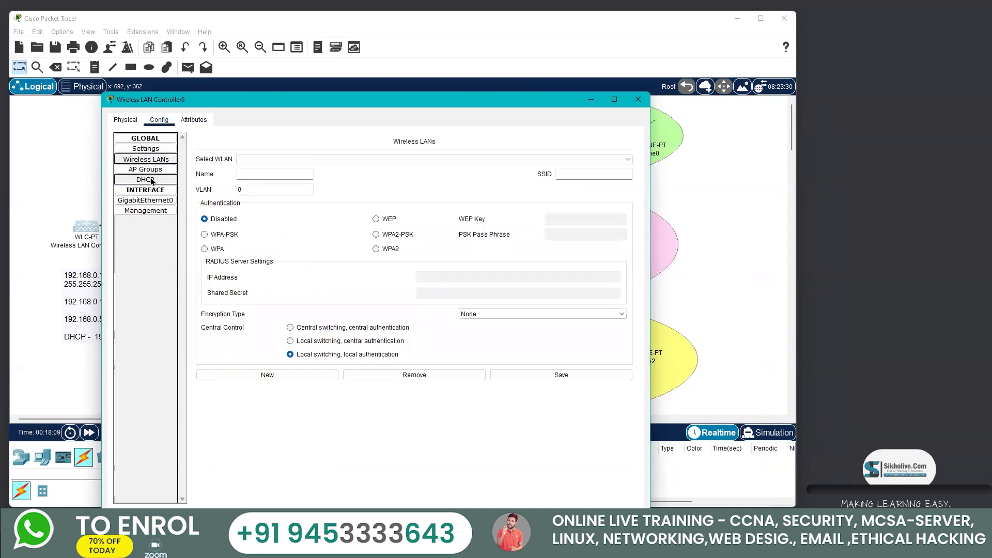
left_click(150, 170)
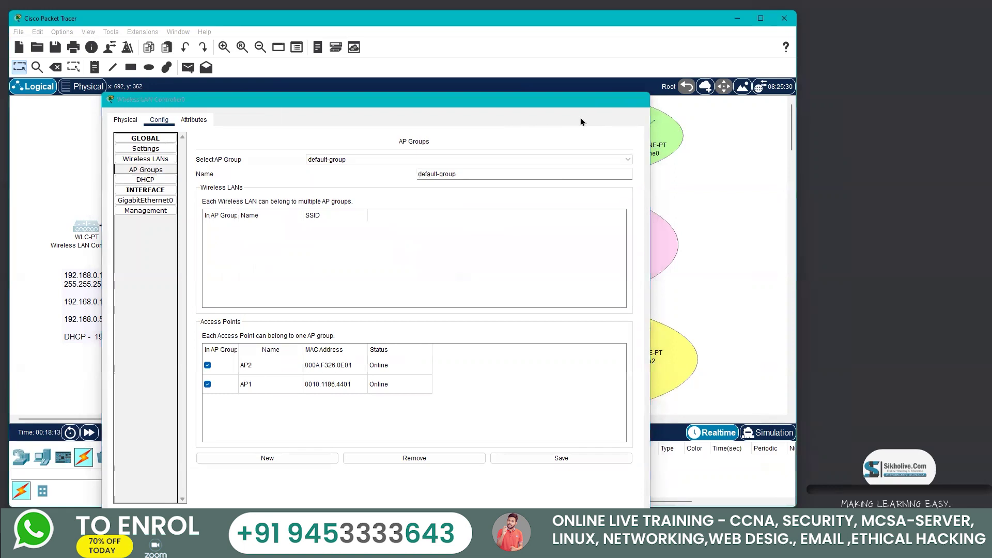
left_click(590, 100)
Fast-forward the simulation and reopen the controller's configuration window
left_click(88, 432)
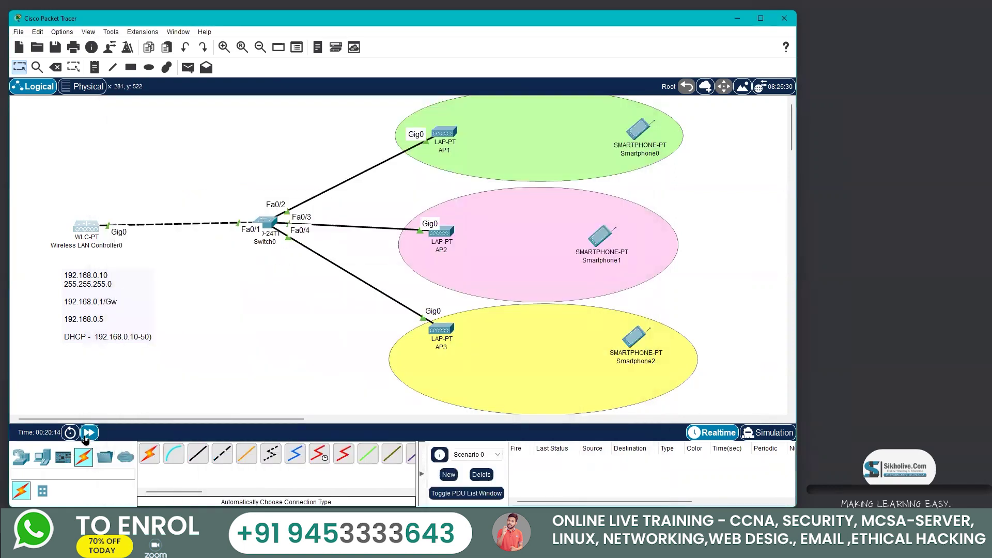
left_click(89, 228)
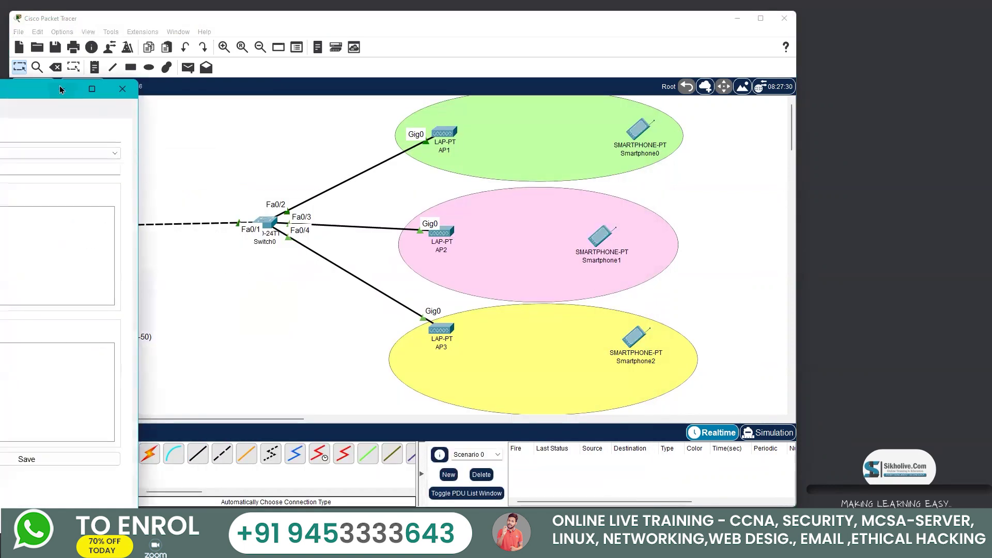
left_click_drag(38, 94, 581, 69)
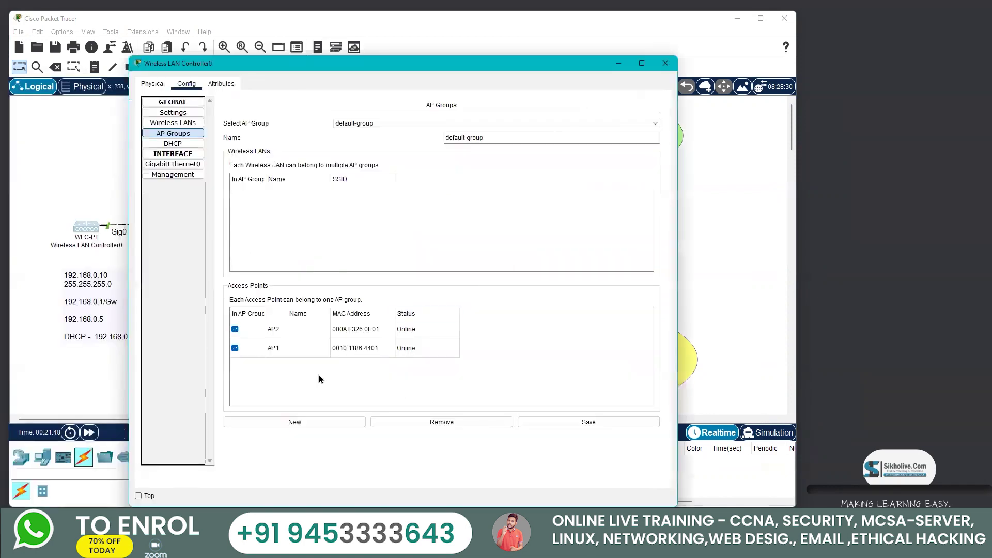
Refresh the AP Groups list so AP3 appears, and widen the In AP Group column
left_click(181, 142)
left_click(180, 135)
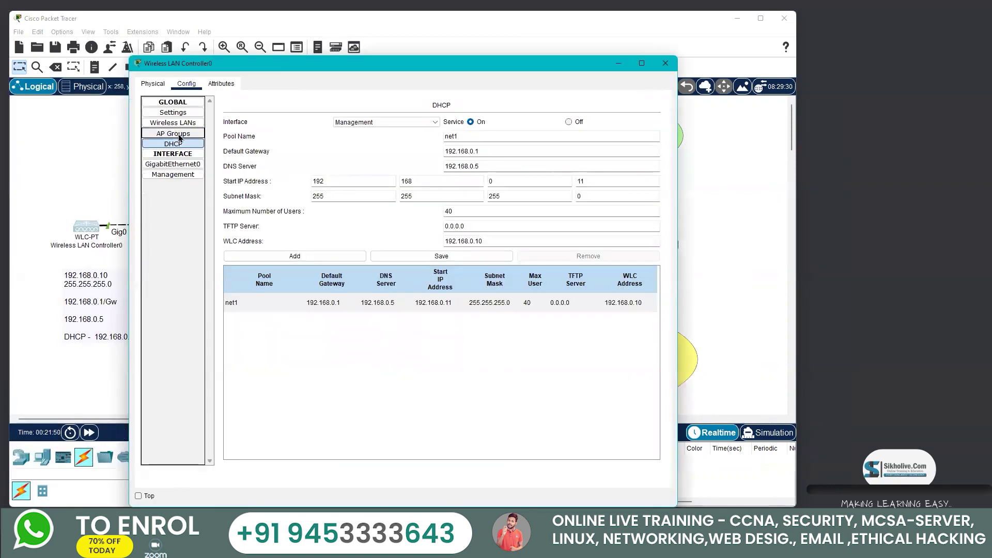
double_click(280, 367)
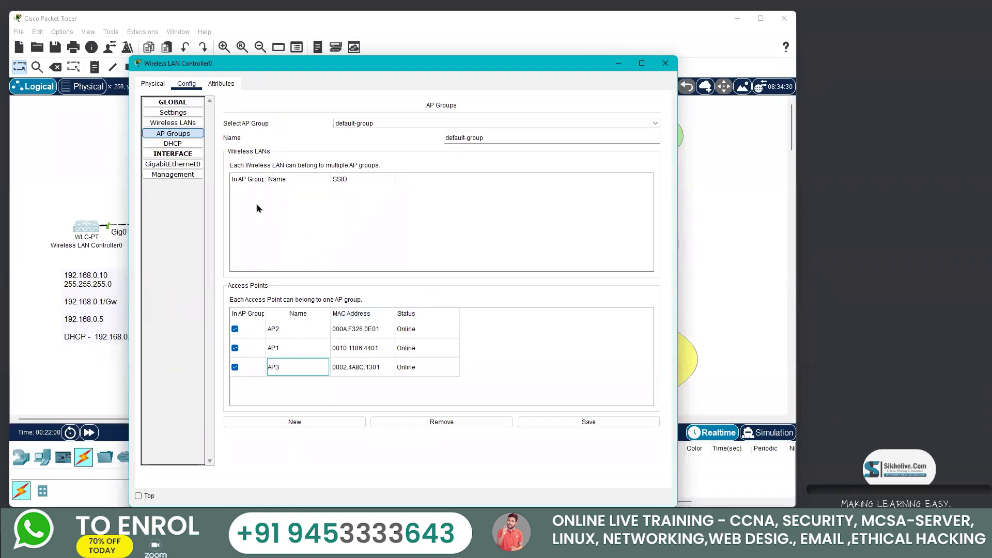
left_click_drag(361, 73, 290, 360)
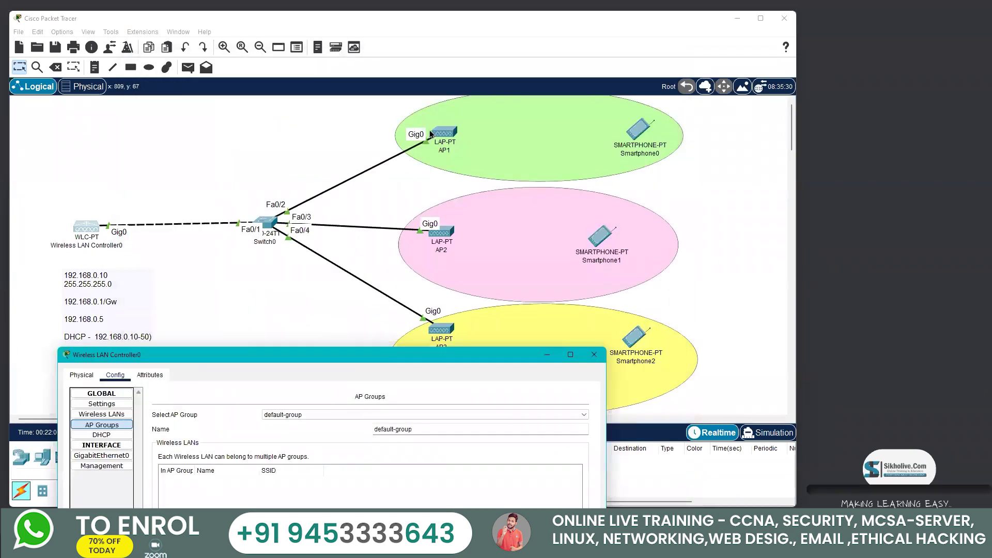
left_click_drag(382, 354, 411, 60)
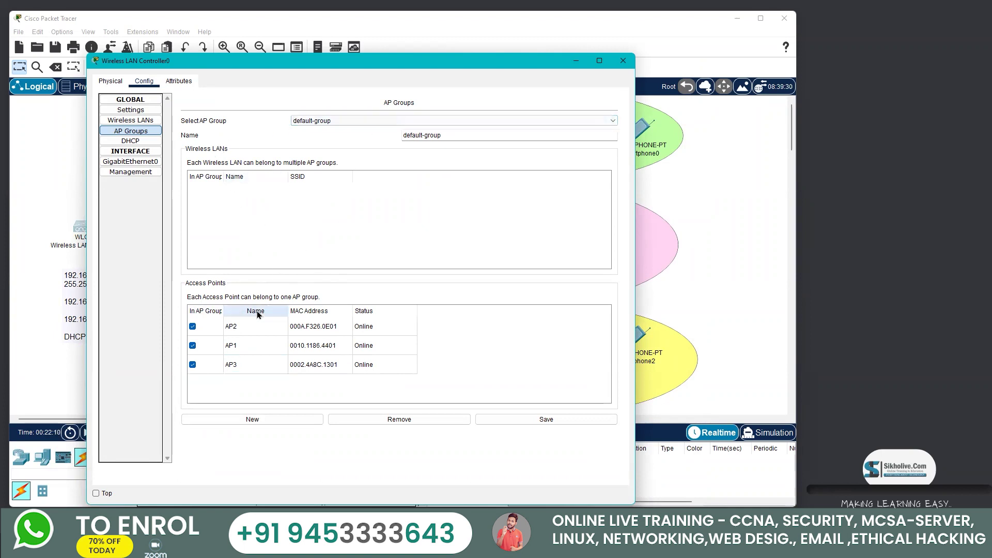
left_click_drag(222, 314, 256, 314)
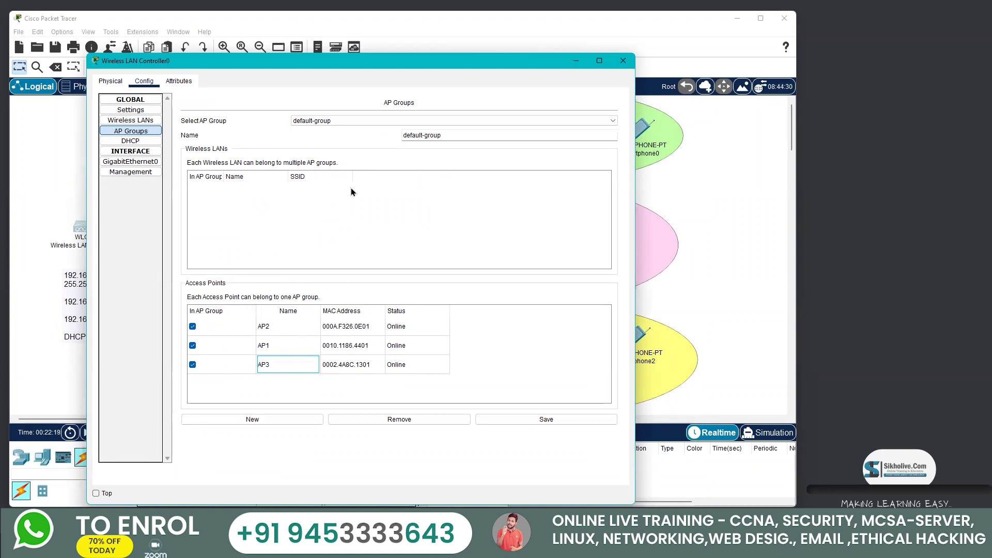
left_click(407, 103)
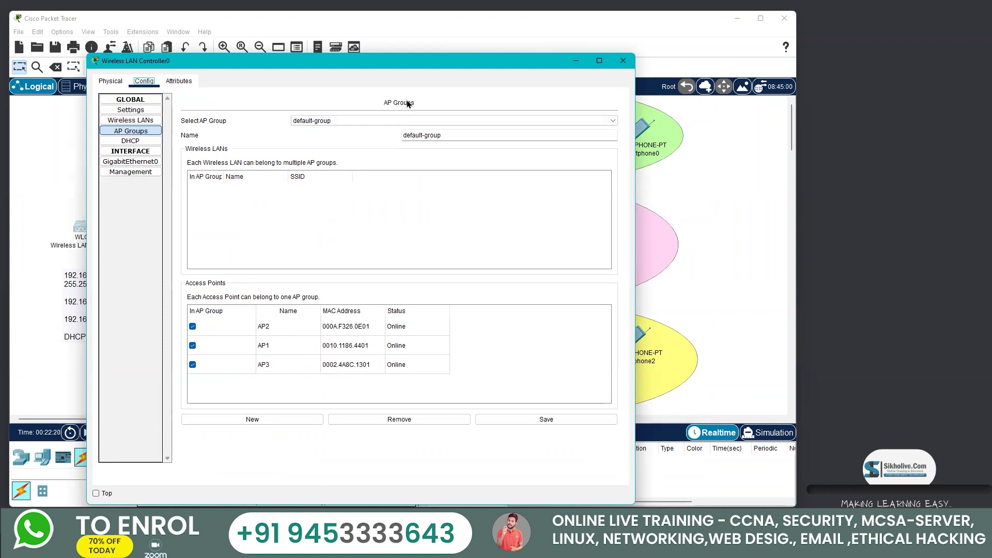
Edit the default-group name using the Select AP Group list and name field
left_click(321, 122)
left_click(334, 120)
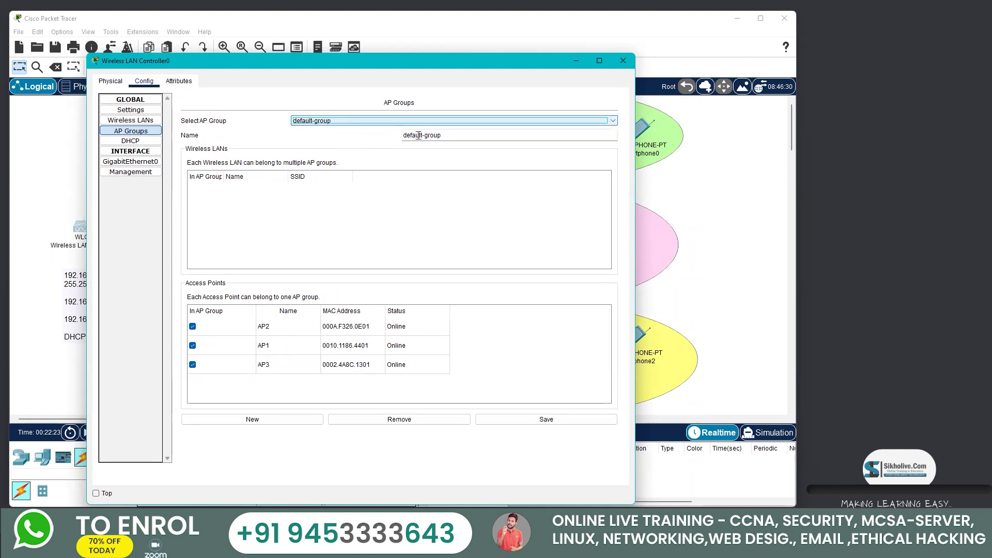
left_click_drag(446, 137, 348, 144)
type("ap")
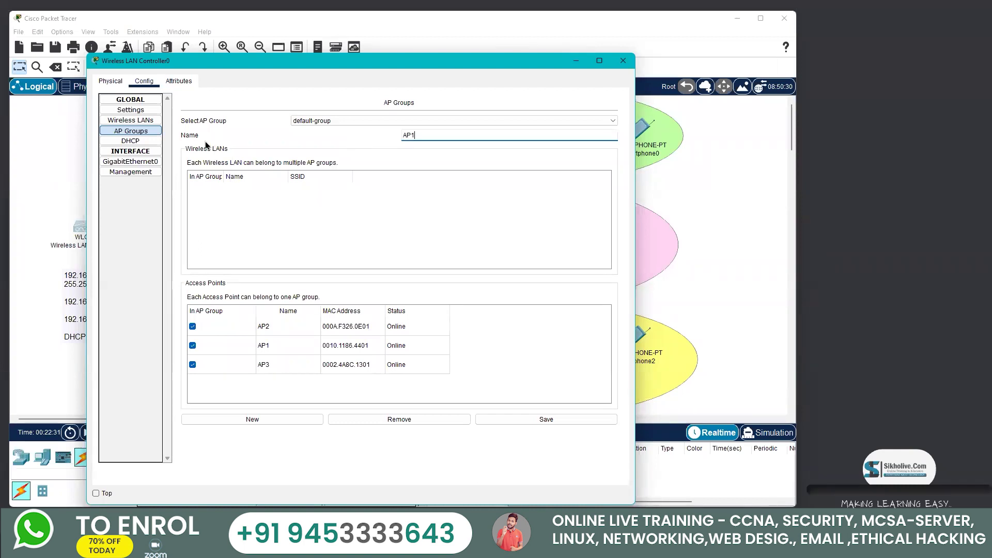
key("Return")
left_click(415, 140)
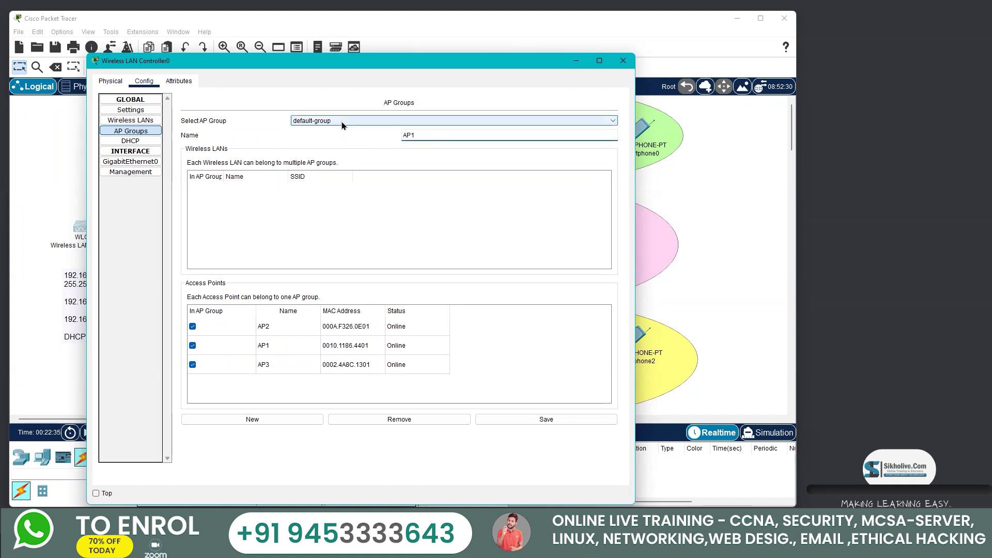
Switch between the AP Groups and Wireless LANs pages, ending on Wireless LANs
left_click(137, 122)
left_click(137, 129)
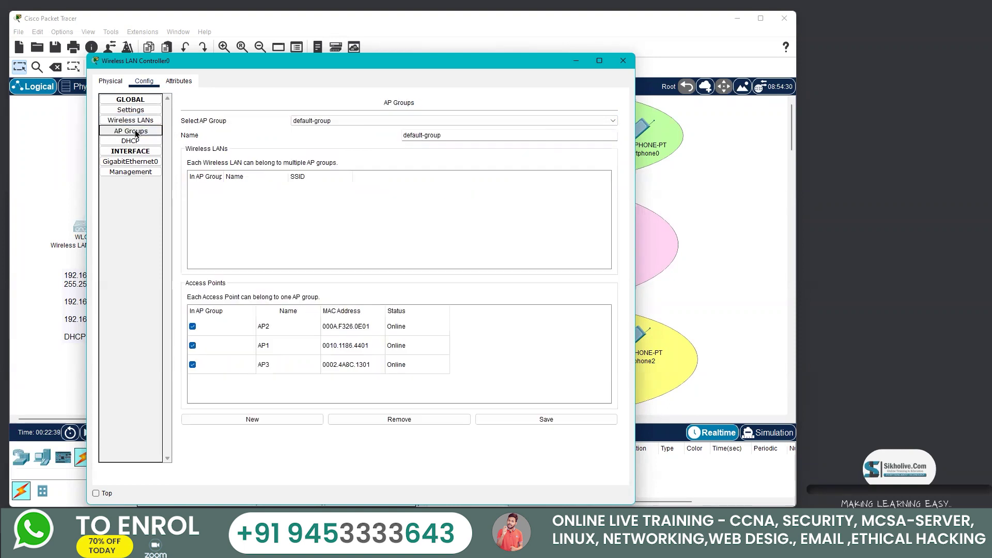
left_click(137, 122)
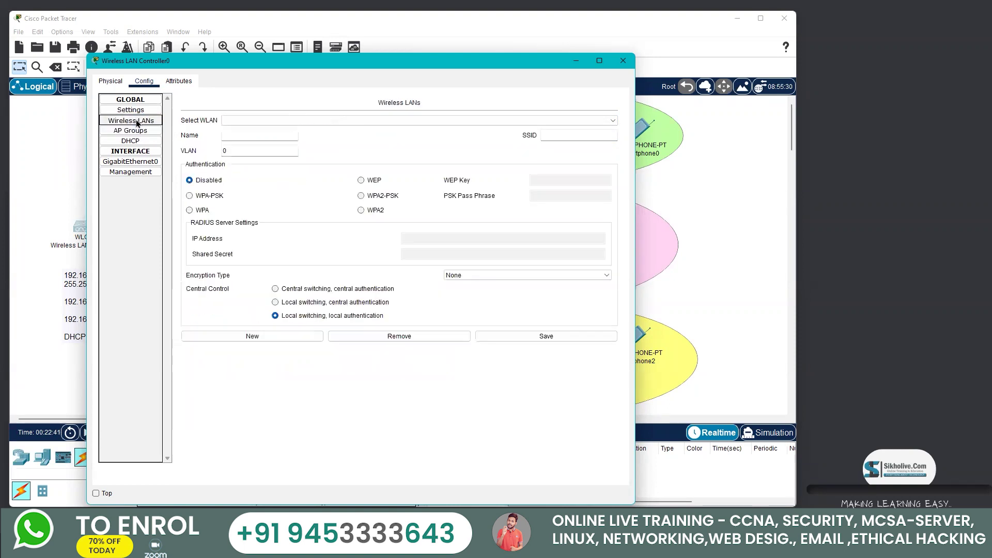
left_click(137, 131)
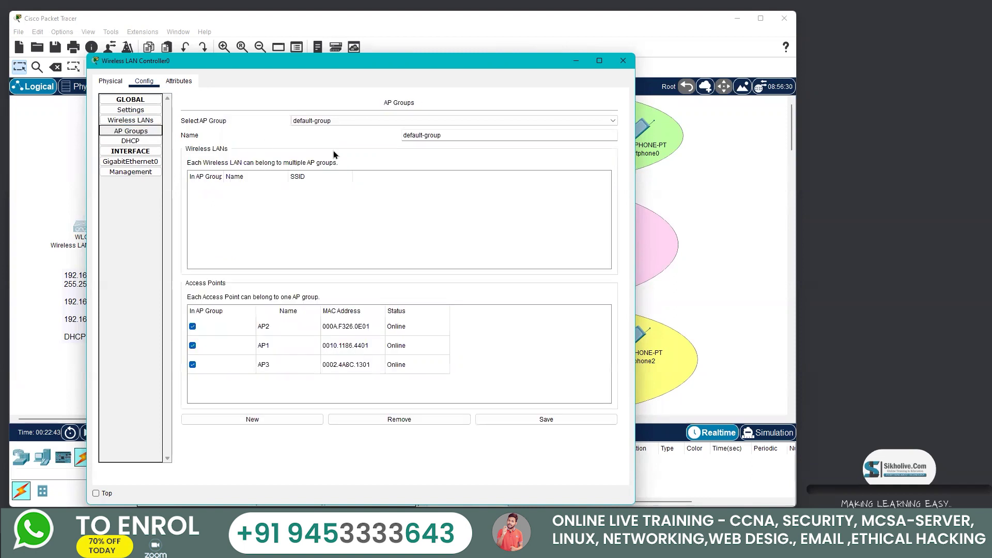
left_click(325, 123)
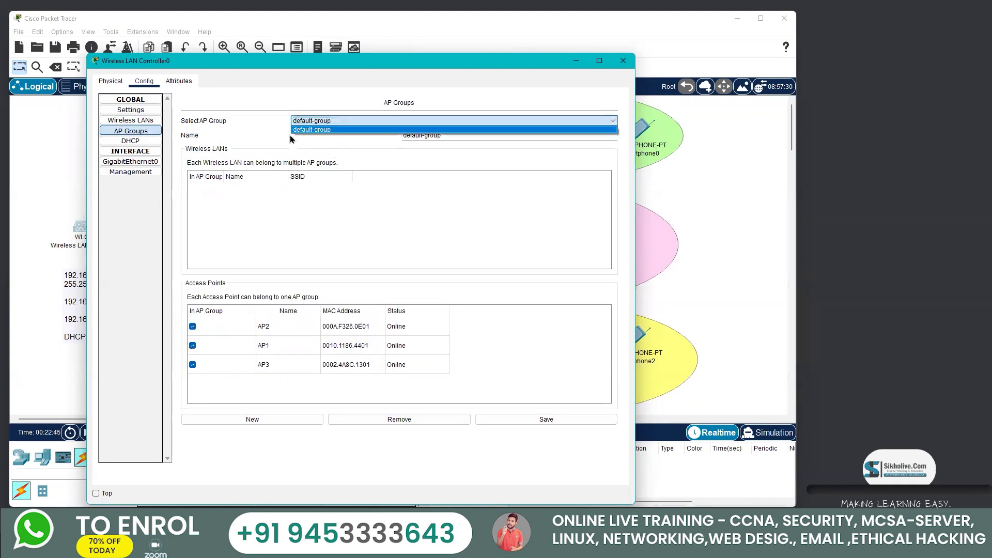
left_click(135, 123)
left_click(251, 124)
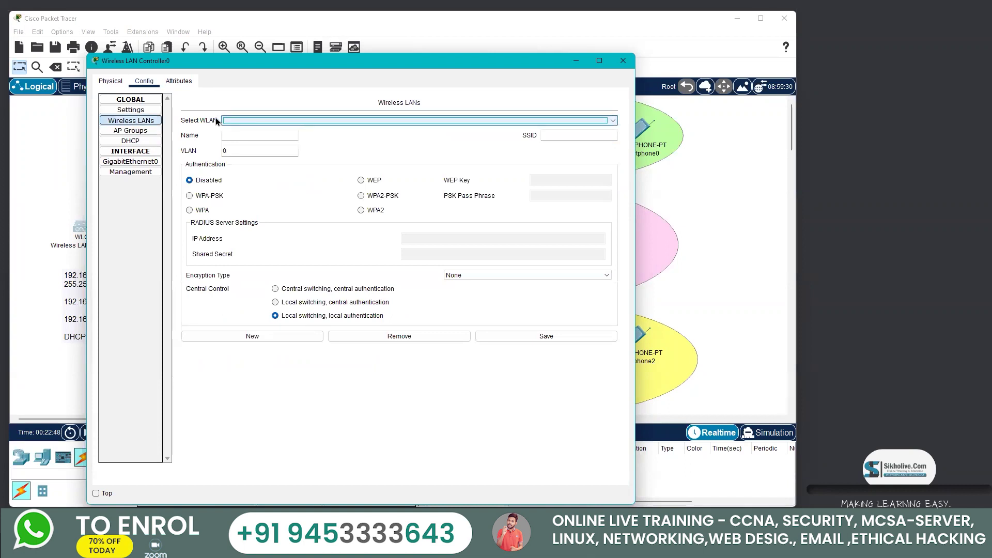
Name the new wireless LAN AP1 and give it the SSID AP1
left_click(240, 134)
type("AP1")
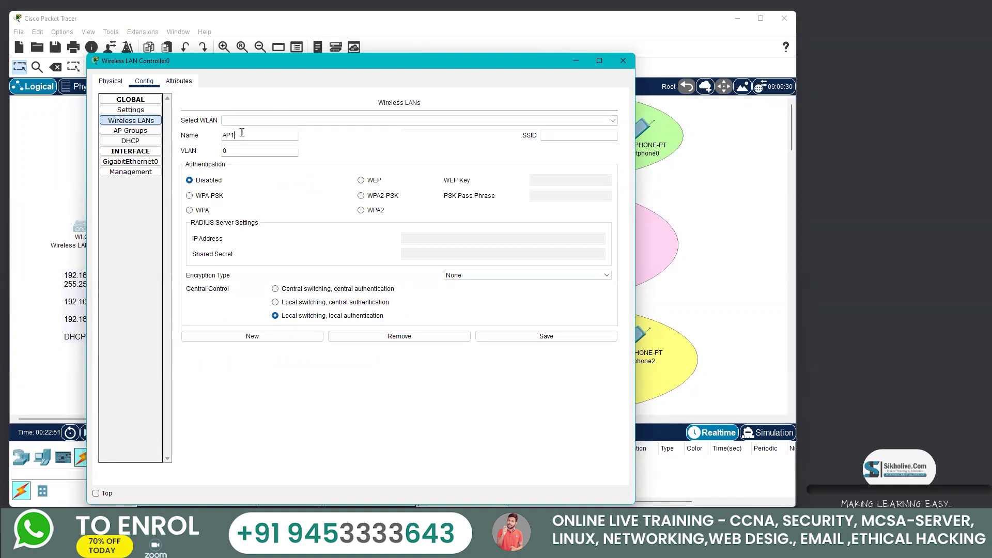
left_click(551, 135)
type("AP1")
left_click_drag(220, 135, 233, 135)
left_click_drag(561, 135, 542, 135)
left_click(572, 134)
left_click_drag(560, 135, 505, 133)
Set AP1's authentication to WEP and enter the 10-digit WEP key
left_click(239, 149)
left_click(362, 180)
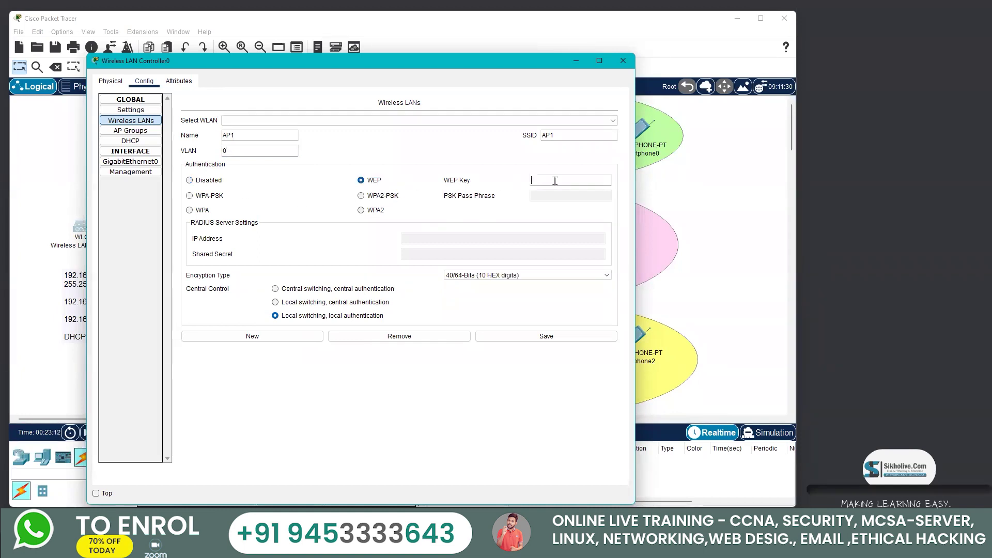
type("123456")
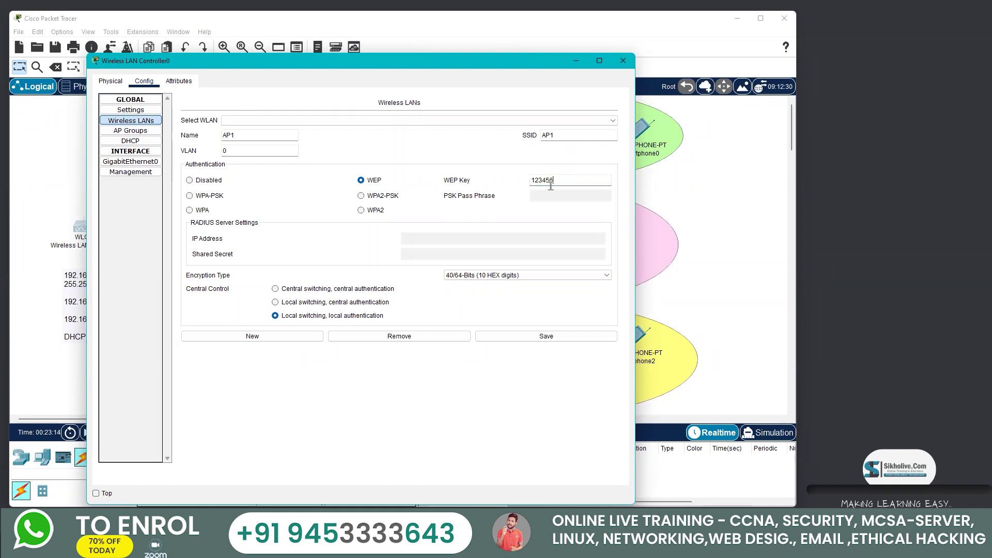
type("7890")
double_click(548, 135)
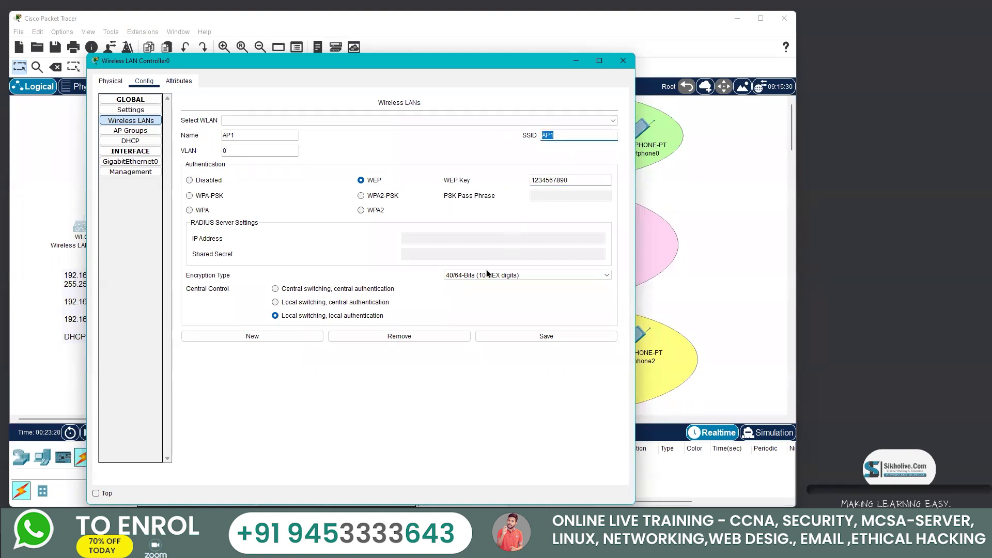
left_click_drag(242, 135, 209, 132)
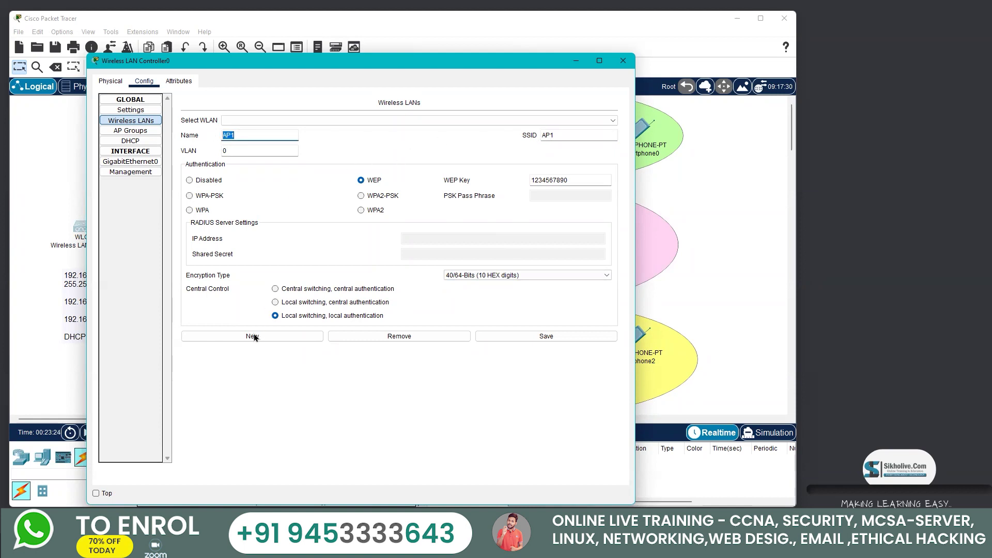
Save WLAN AP1, confirm it in the Select WLAN list, and start a blank entry
left_click(516, 336)
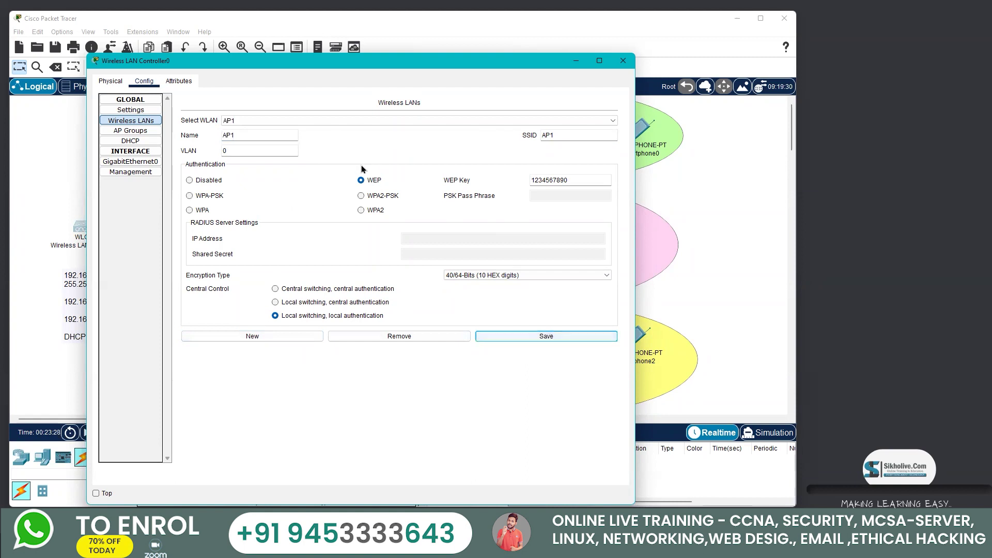
left_click(233, 121)
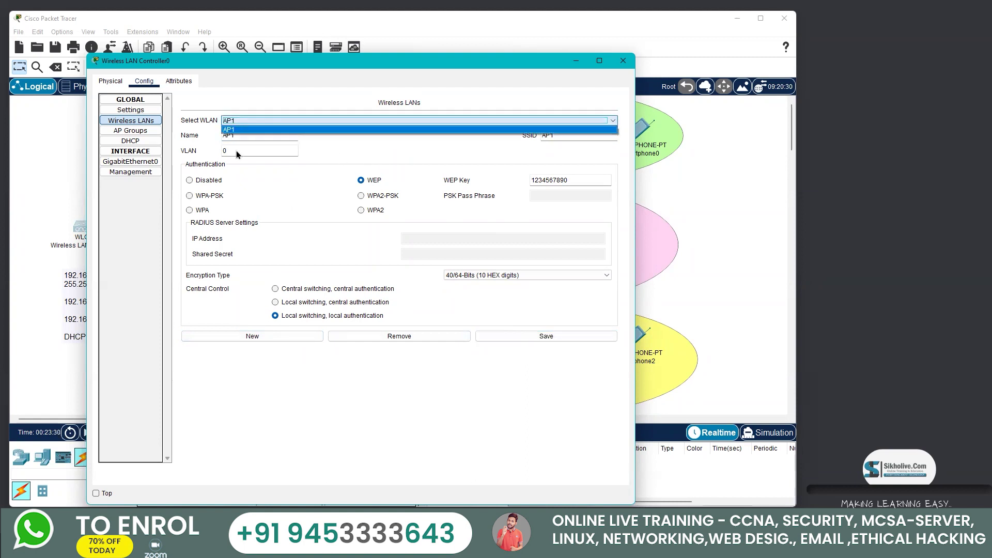
left_click(240, 121)
left_click(240, 121)
left_click(240, 120)
left_click(241, 120)
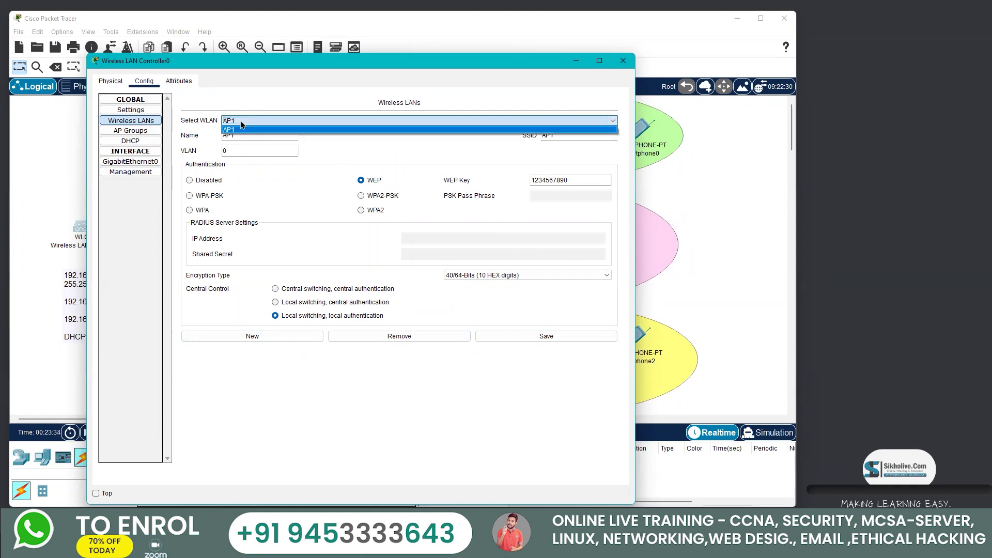
left_click(241, 120)
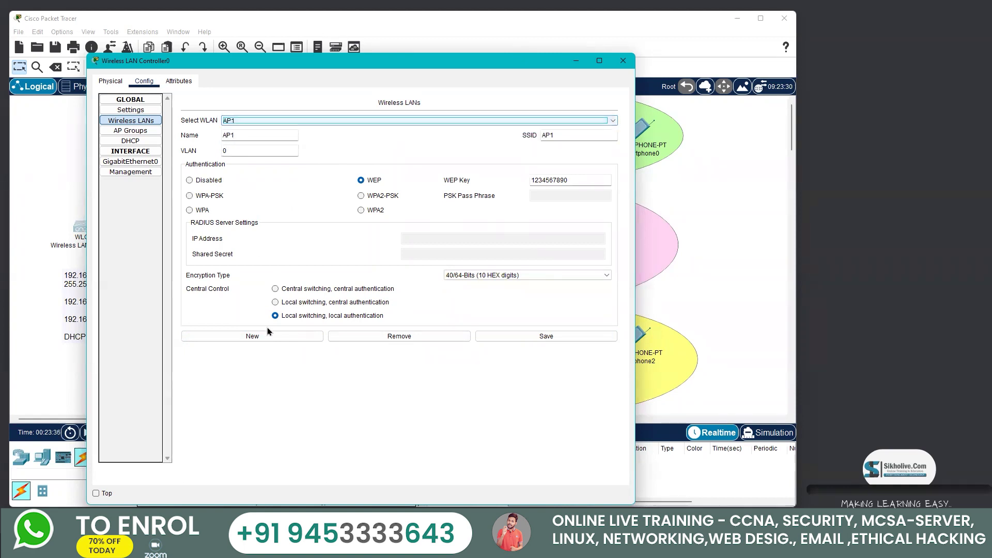
left_click(249, 336)
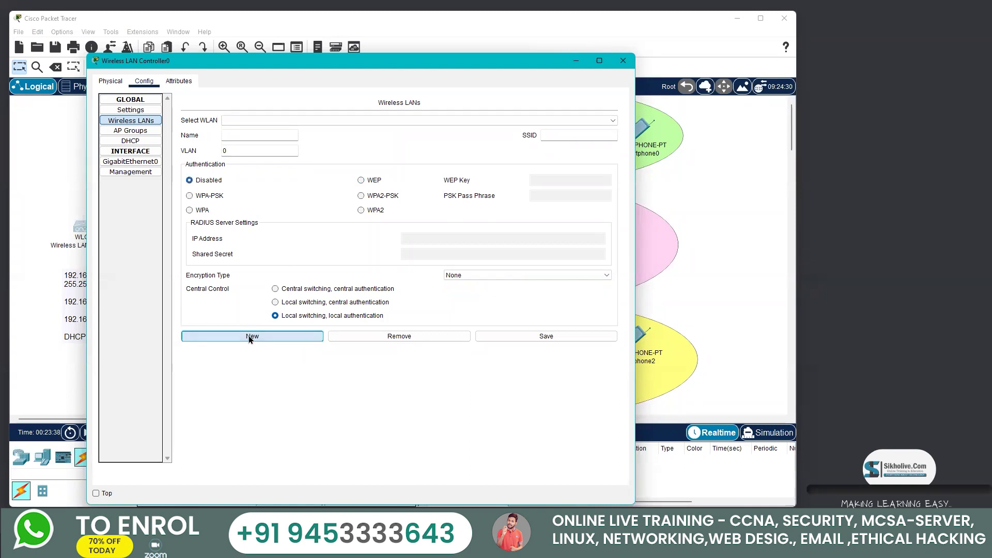
Name the second wireless LAN AP2 and give it the SSID AP2
left_click(229, 136)
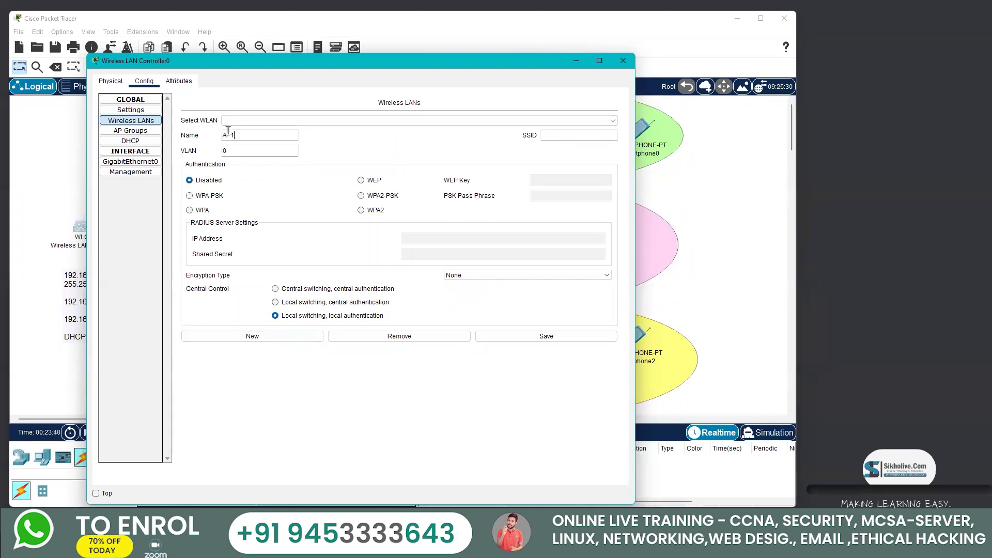
type("AP2")
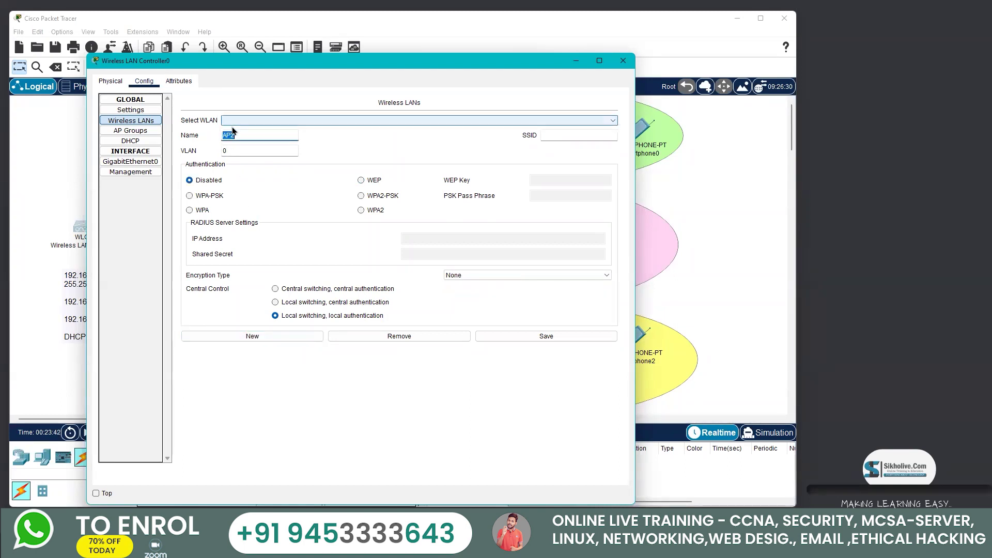
left_click(559, 135)
type("AP2")
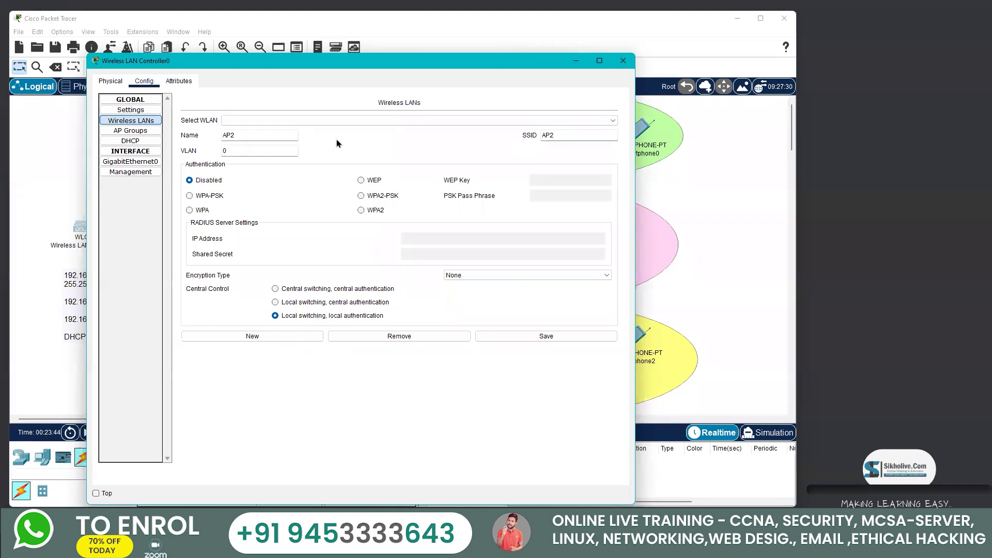
double_click(231, 135)
left_click_drag(242, 62, 175, 310)
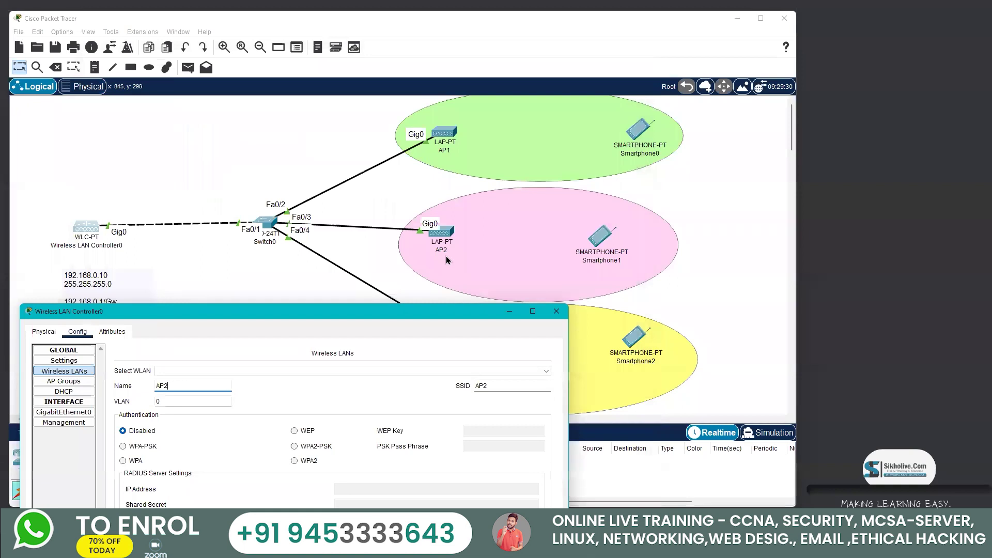
left_click_drag(388, 309, 410, 42)
left_click_drag(516, 118, 463, 116)
Set AP2's authentication to WEP with the corrected 10-digit key
left_click(316, 163)
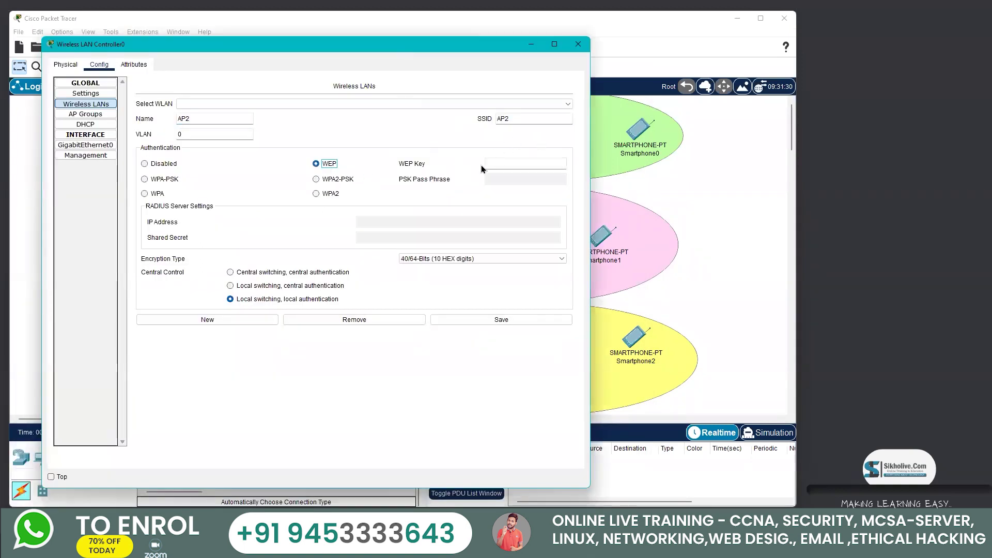
left_click(485, 163)
left_click_drag(517, 119, 478, 120)
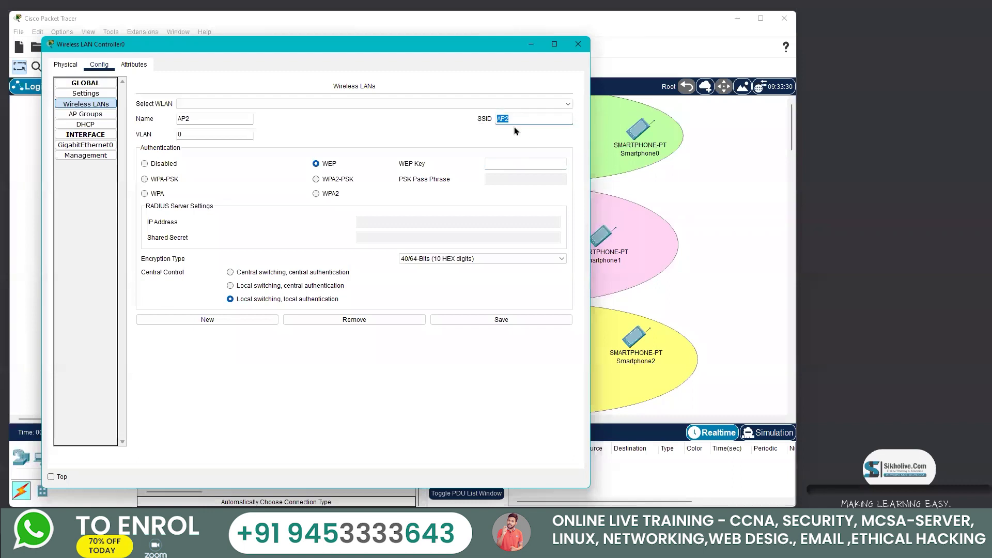
left_click(498, 162)
type("12345678900")
left_click_drag(537, 163, 450, 164)
type("1234567890")
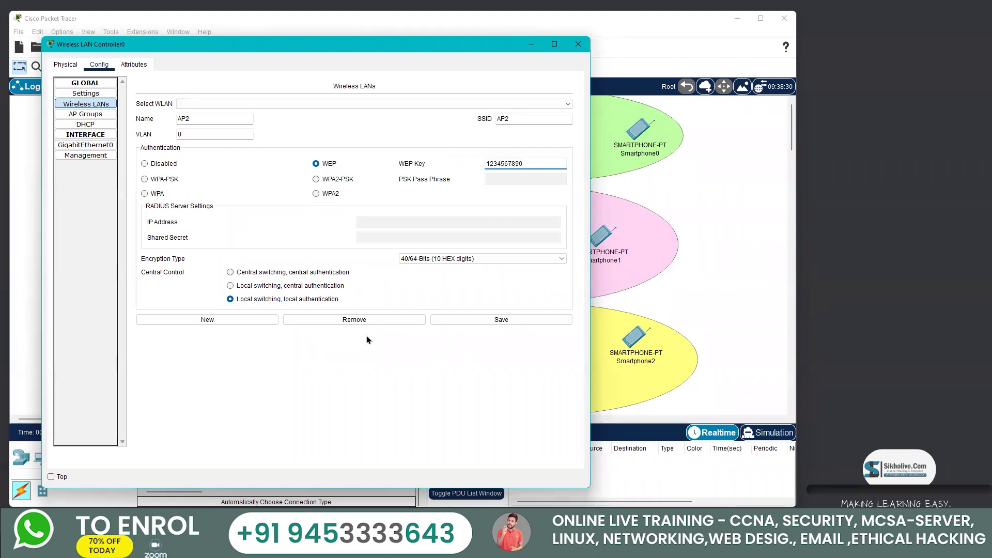
Save WLAN AP2, select it in the WLAN list, and begin the third entry
left_click(453, 322)
left_click(197, 104)
left_click(195, 120)
left_click(195, 104)
left_click(195, 120)
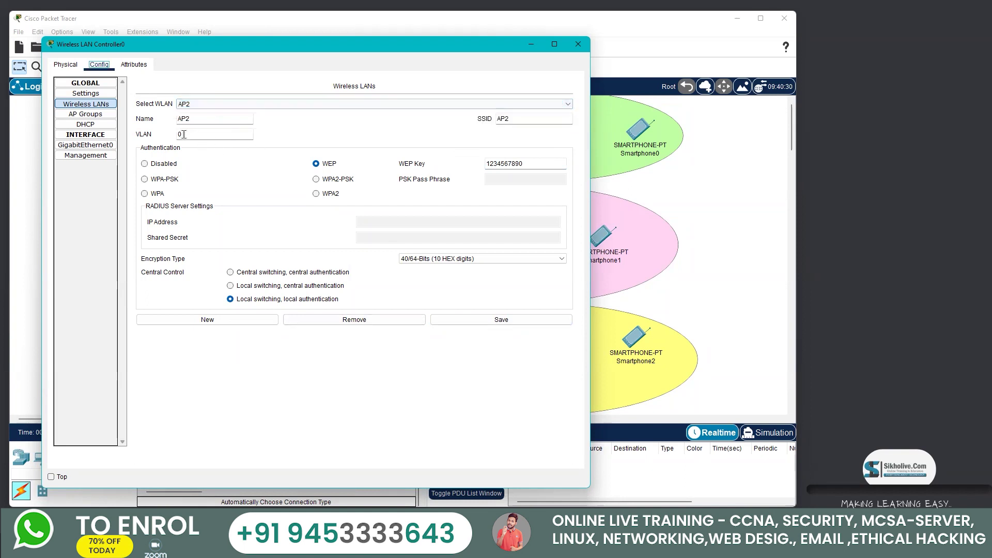
left_click(207, 319)
left_click(186, 119)
Enter the third WLAN AP3 with SSID AP3 and a WEP key, and save it
type("AP2")
type("3")
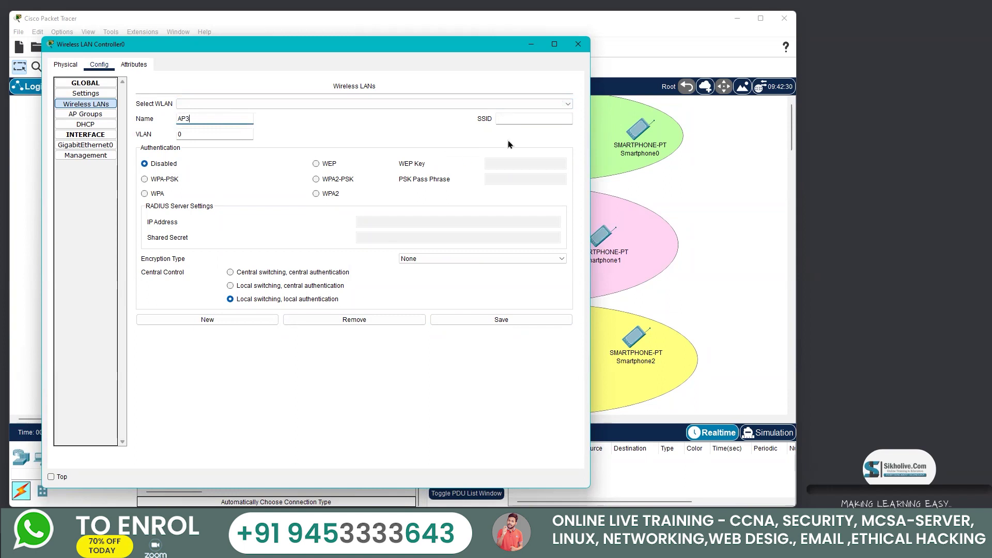
left_click(518, 117)
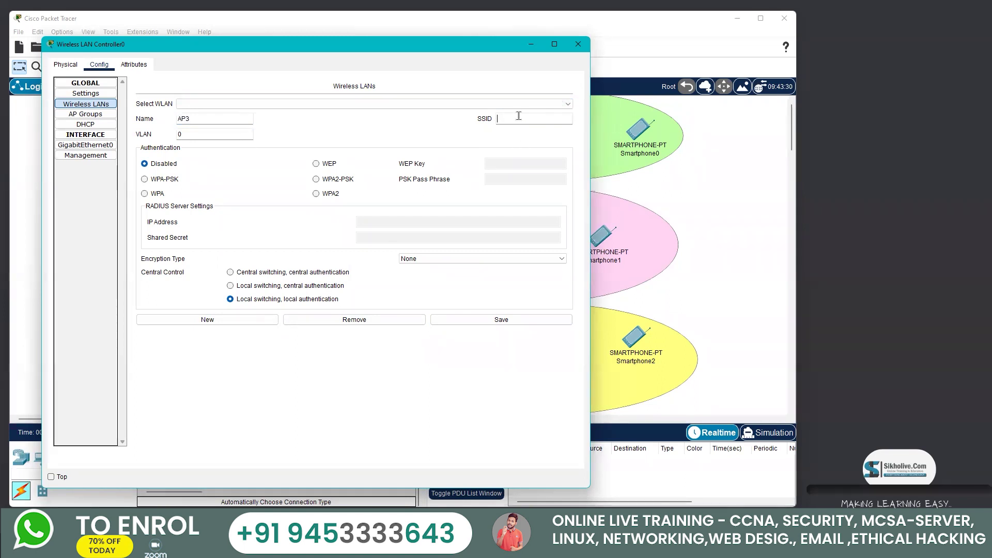
left_click(342, 163)
left_click(508, 163)
type("1234567890")
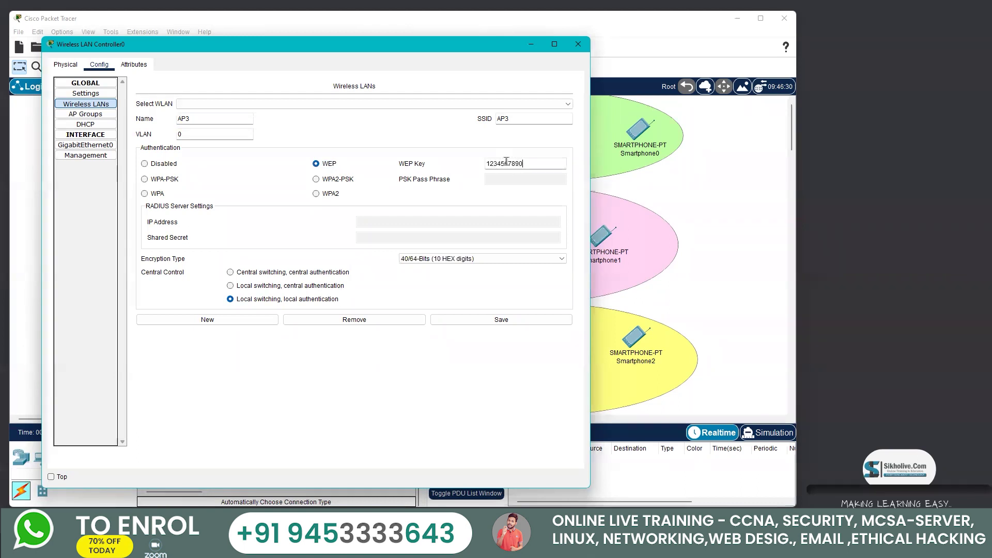
left_click(465, 321)
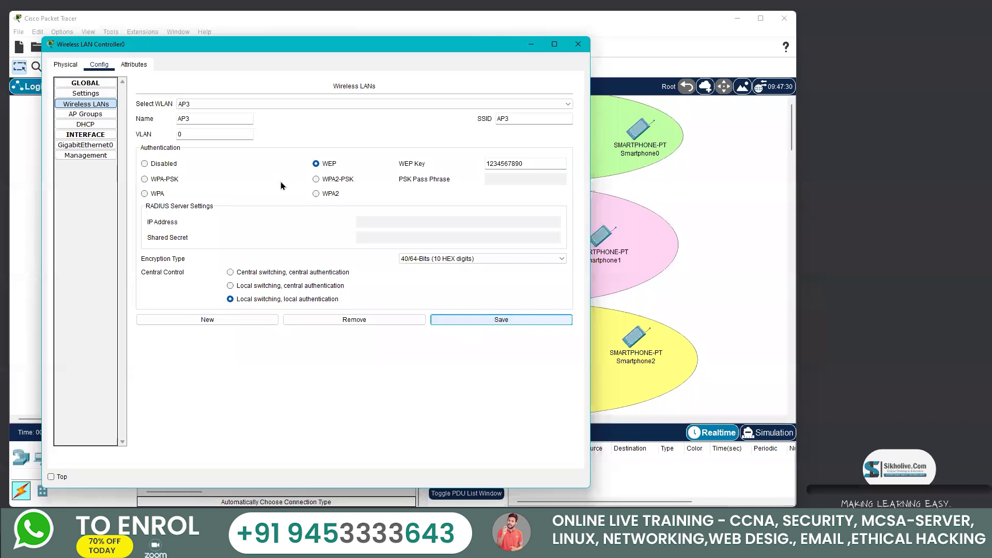
Review the saved WLAN list, then go to the AP Groups settings
left_click(206, 107)
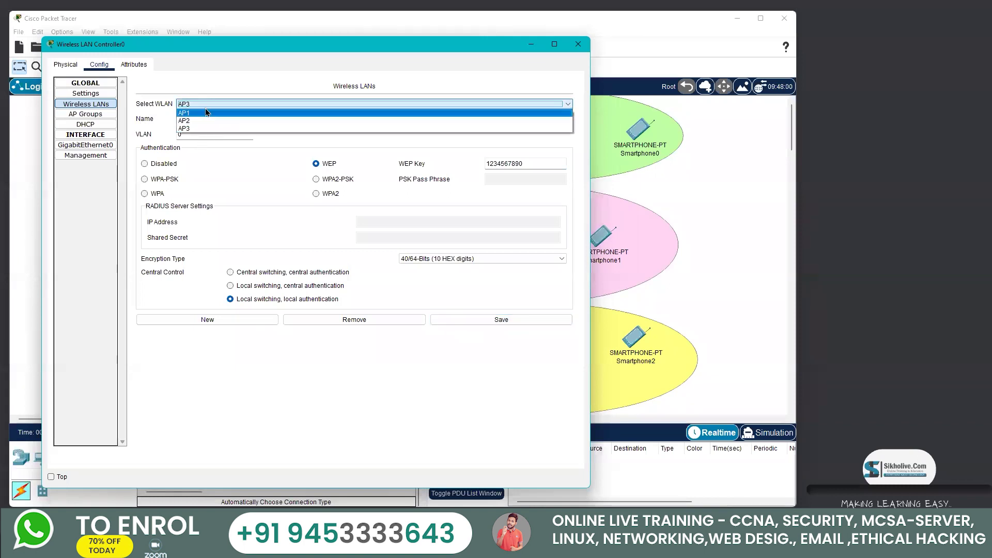
left_click(228, 163)
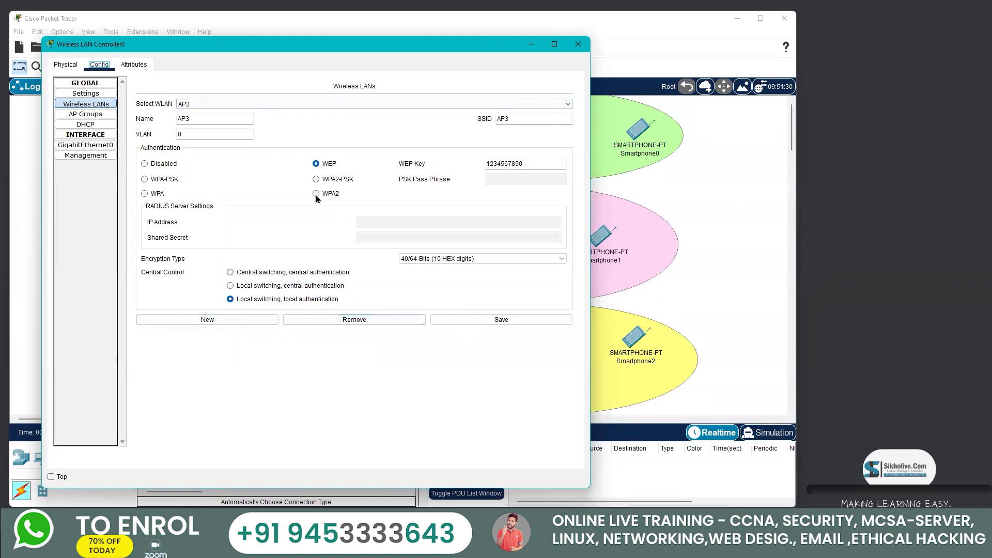
left_click(94, 115)
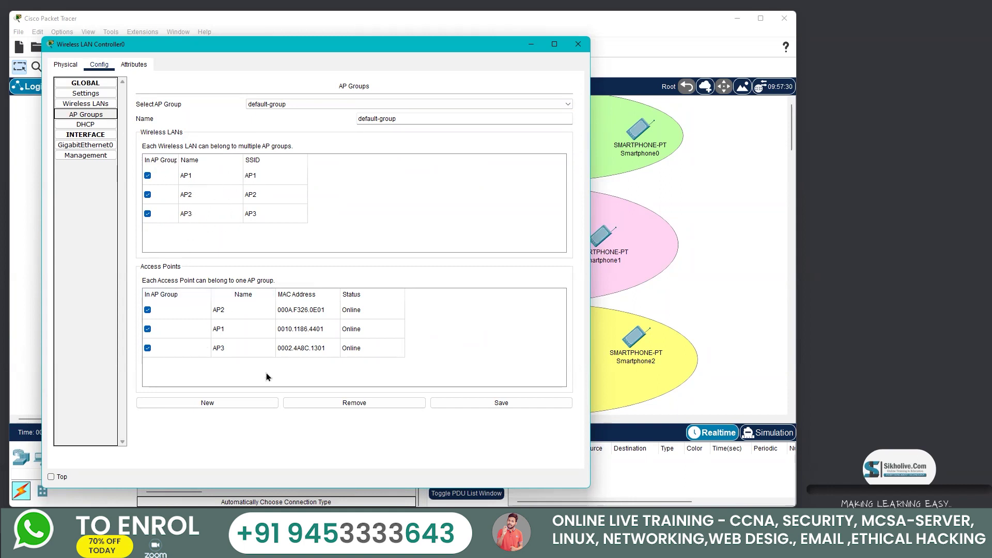
Create a trial AP group named B1&B2 that includes the AP1 and AP2 WLANs
left_click(278, 106)
left_click(262, 116)
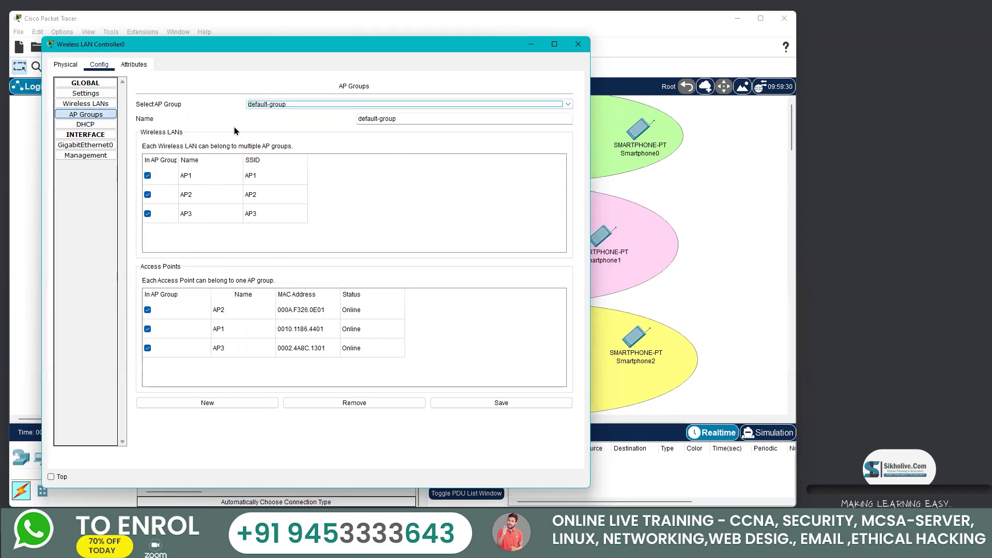
left_click(208, 406)
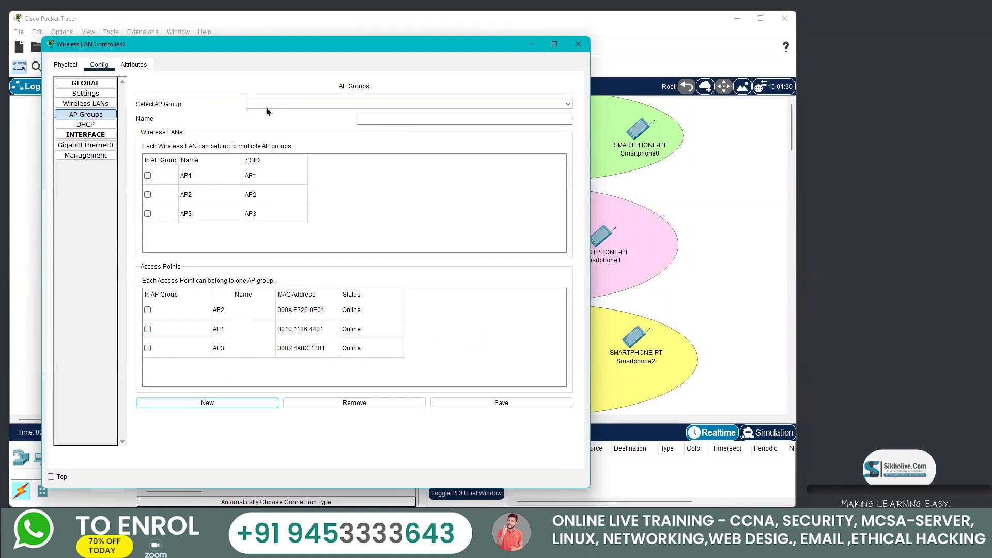
left_click(370, 120)
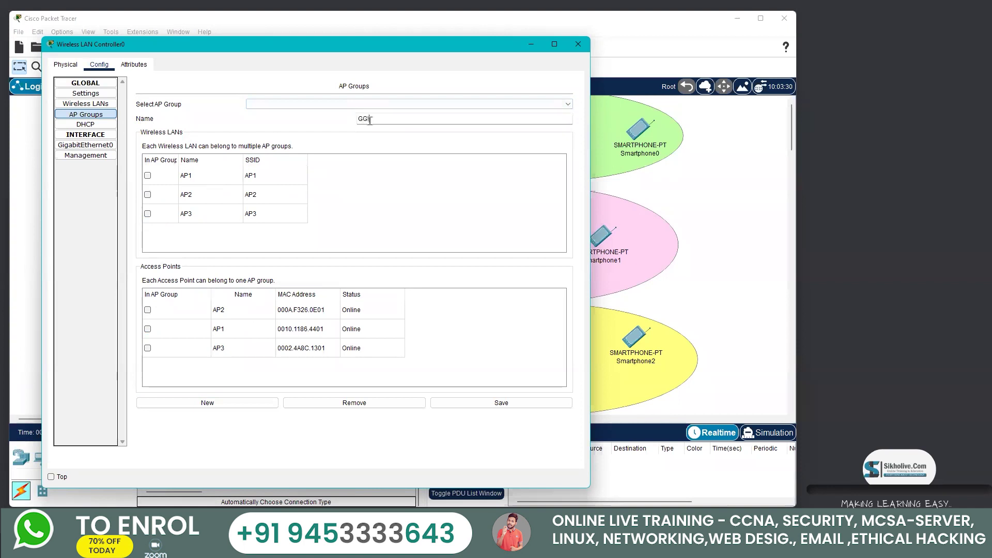
key("BackSpace")
key("BackSpace")
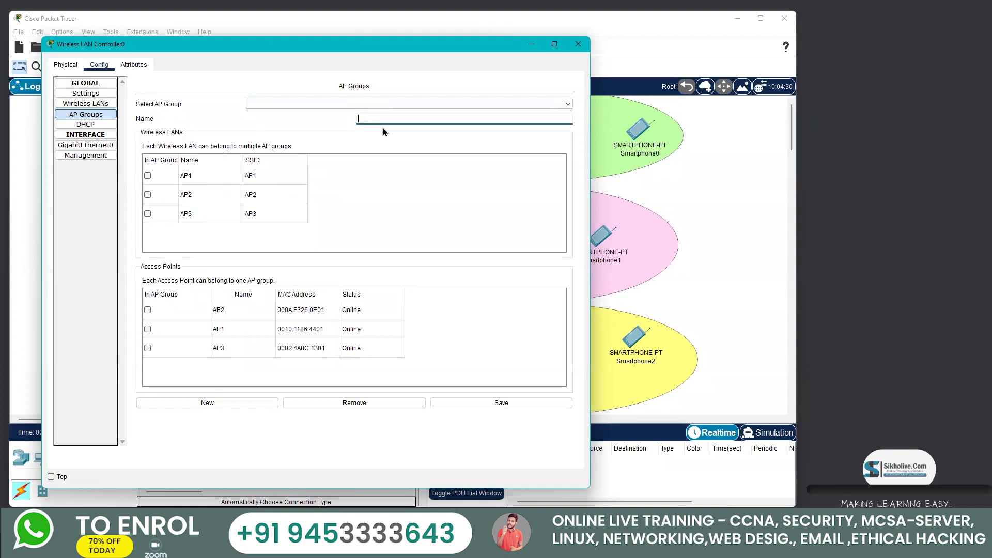
type("B1-")
type("B@")
key("BackSpace")
type("2")
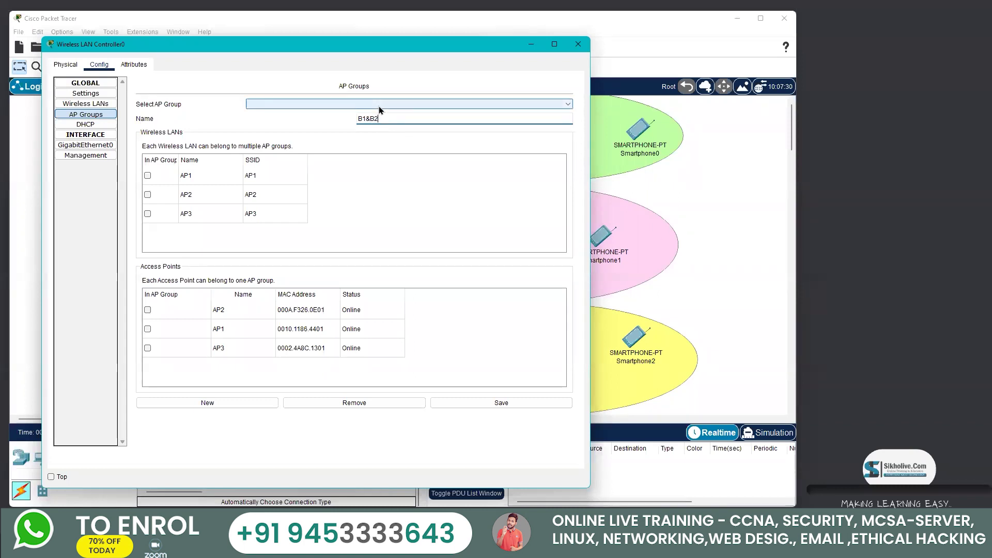
left_click(147, 177)
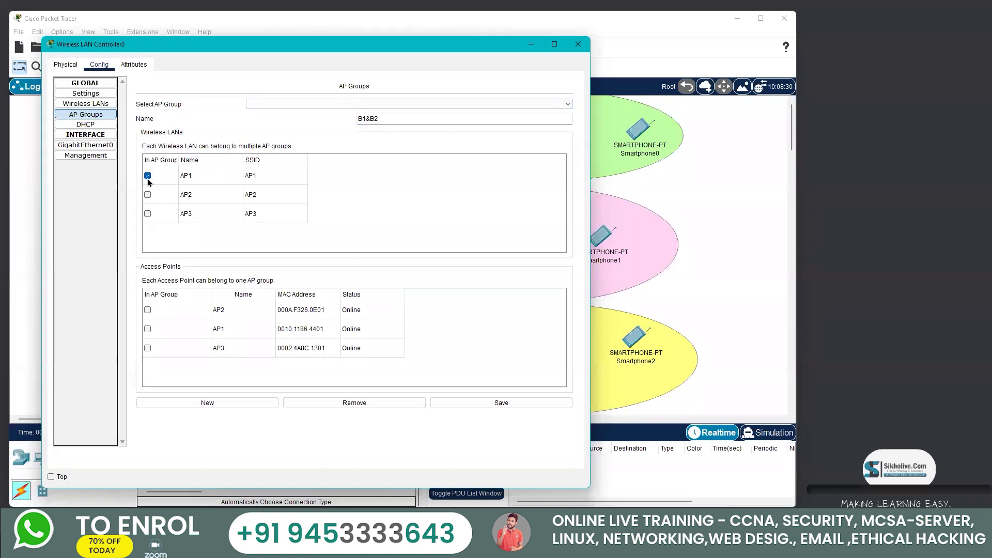
left_click(147, 194)
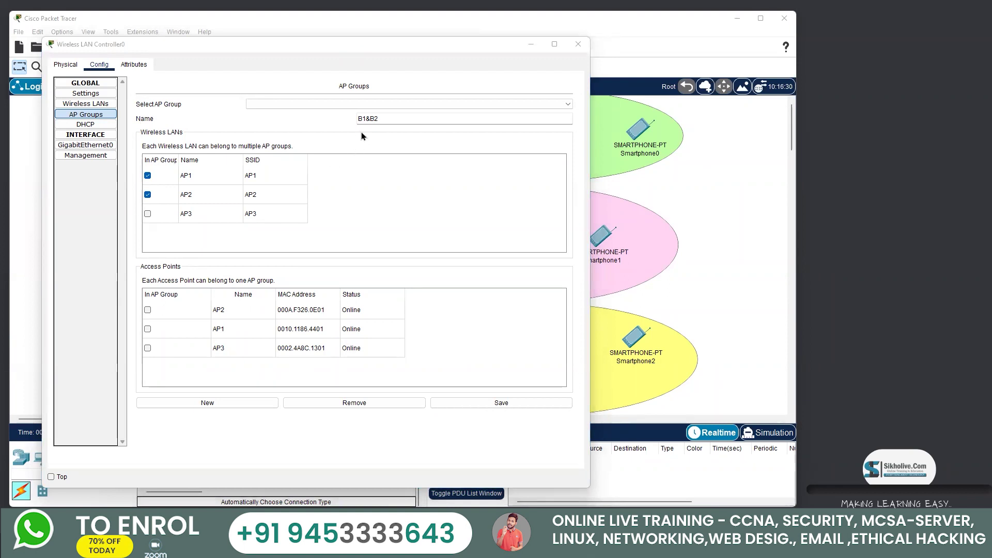
Remove the B1&B2 group, leaving default-group, and minimize the controller window
left_click(389, 402)
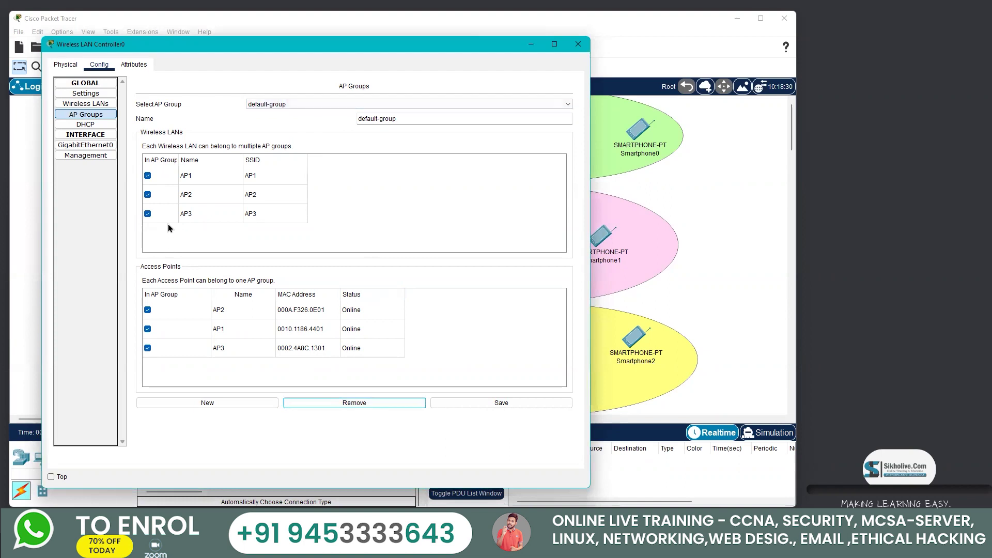
left_click_drag(415, 119, 320, 119)
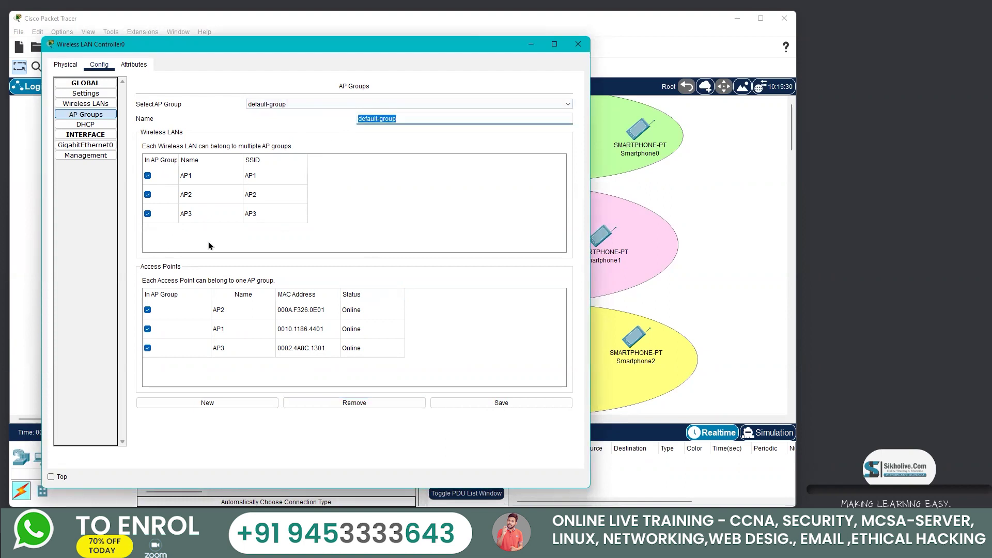
left_click(228, 348)
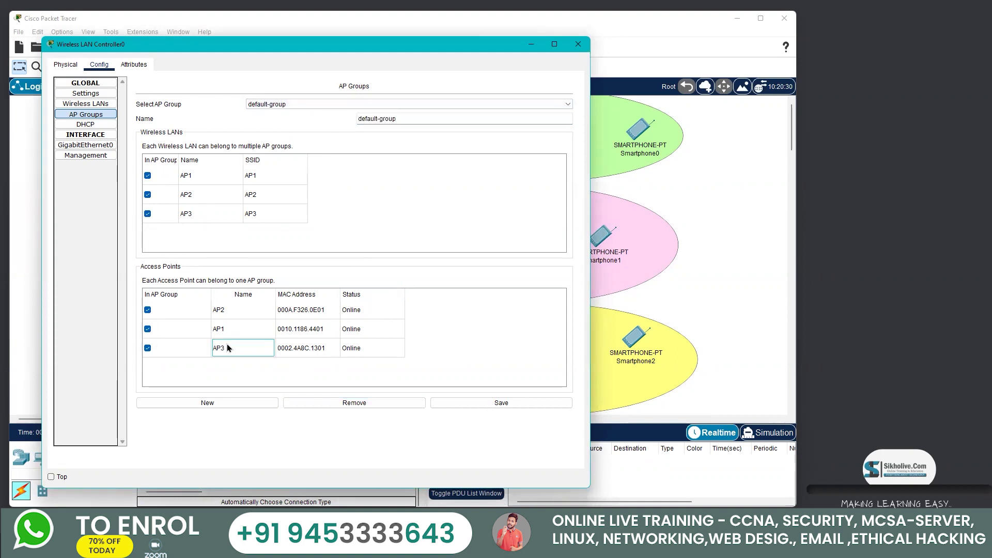
left_click(531, 45)
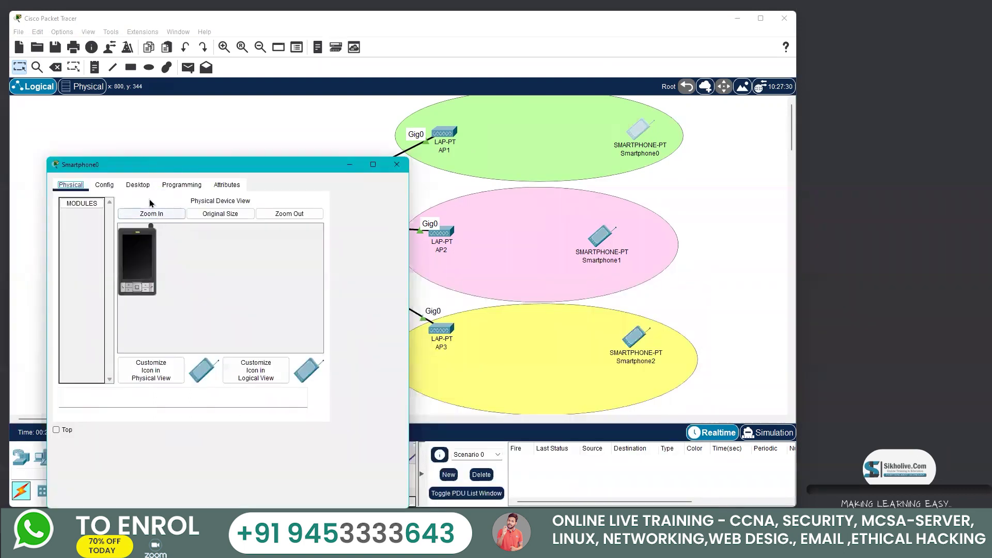
Bring up Smartphone0's Config > Wireless0 interface settings
left_click(138, 185)
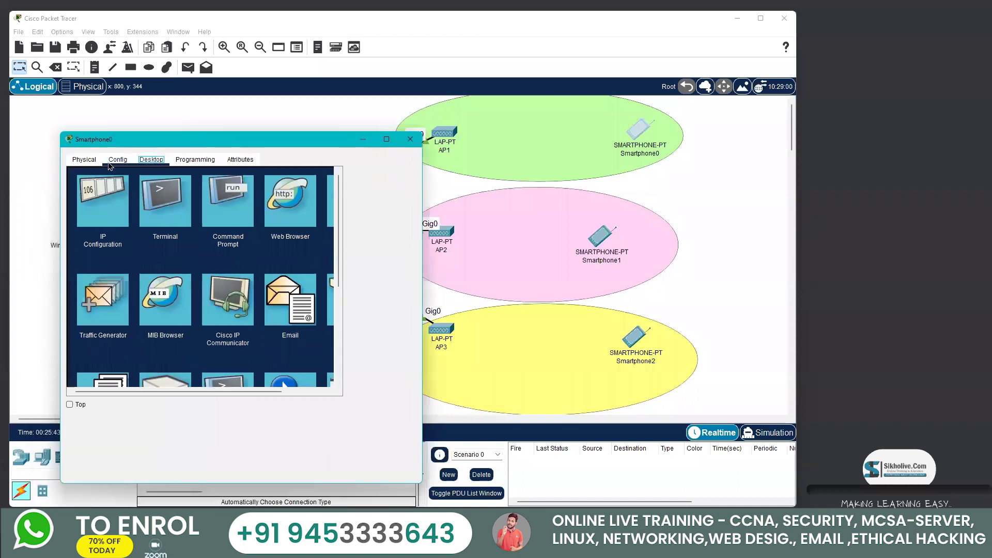
left_click(110, 163)
left_click(106, 219)
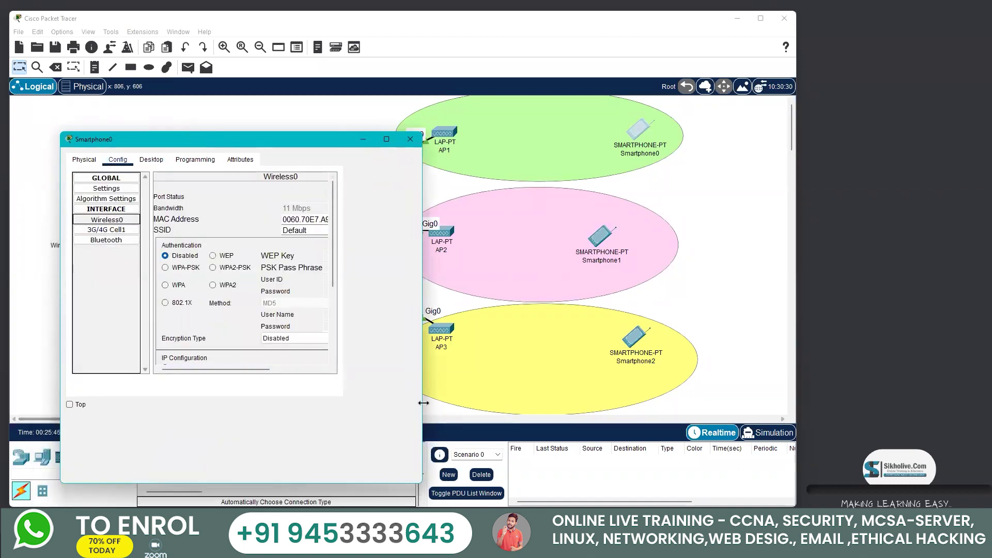
left_click_drag(423, 419, 730, 418)
Set Smartphone0's SSID to AP1 with WEP and the 10-digit key, then close it
left_click_drag(472, 229, 287, 231)
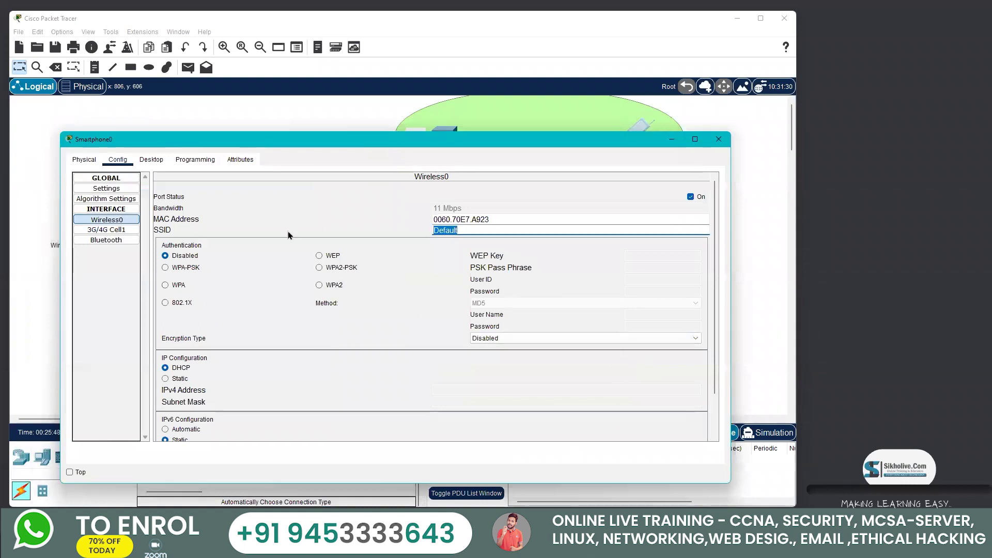
type("AP1")
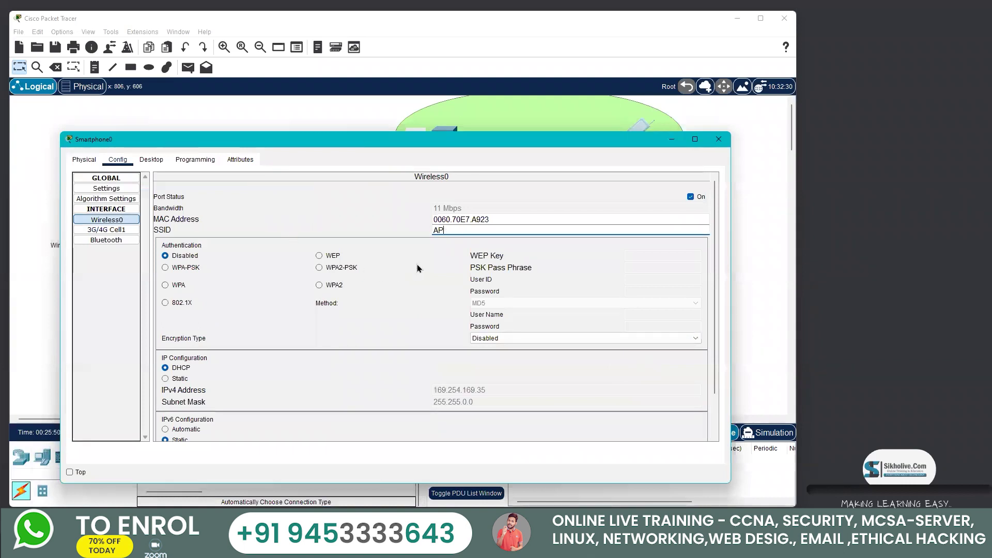
left_click(319, 255)
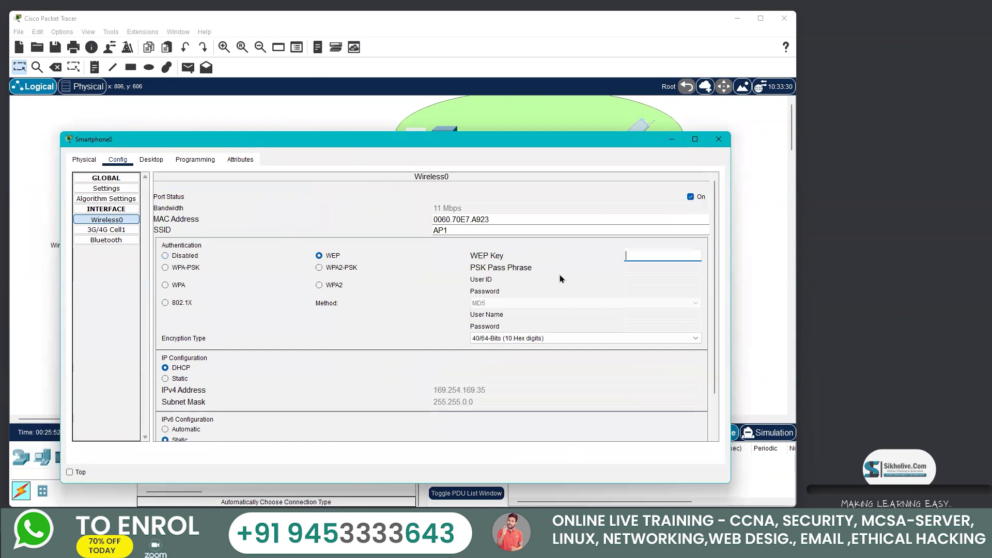
left_click(633, 255)
type("1234567890")
left_click_drag(519, 144, 491, 191)
left_click(664, 243)
left_click_drag(599, 188, 666, 165)
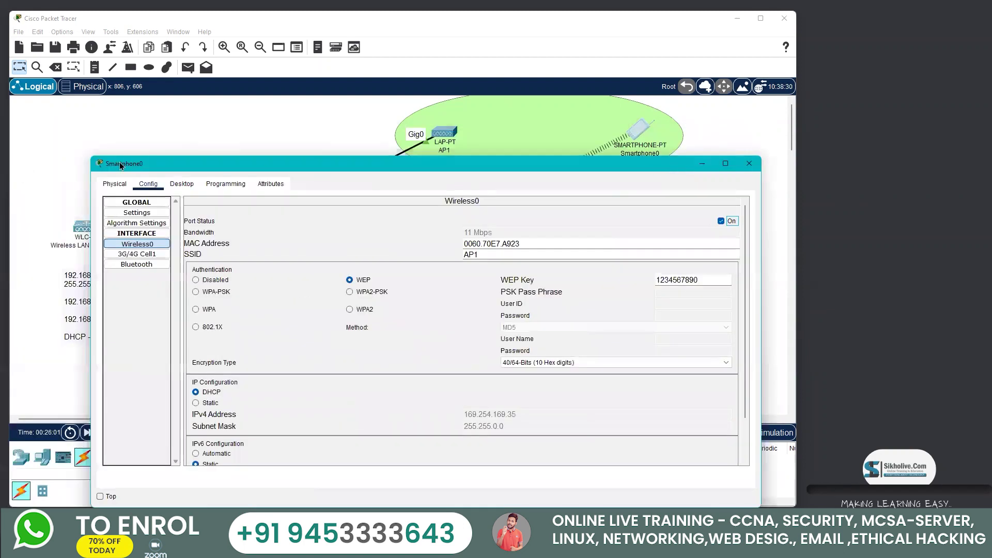
left_click(729, 163)
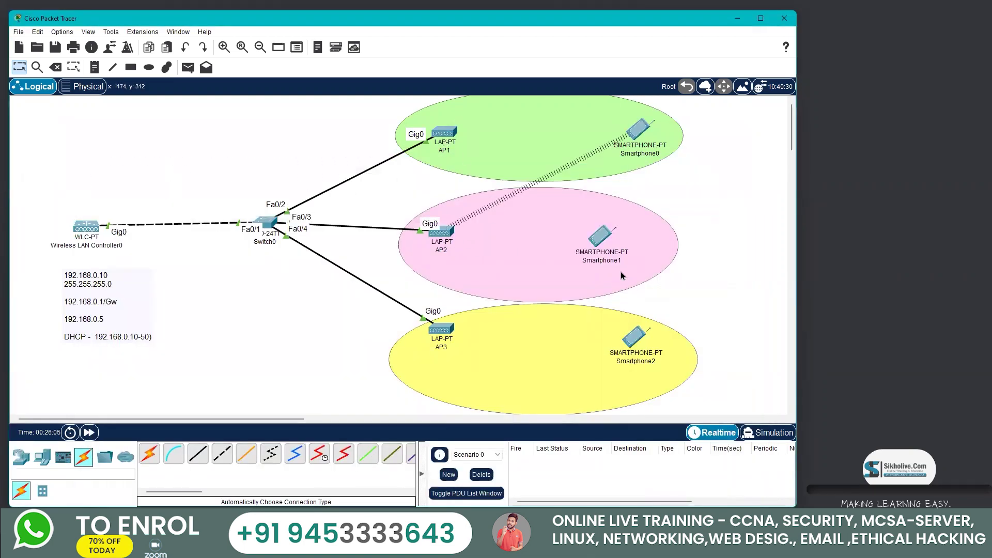
Bring up Smartphone1's Config > Wireless0 interface settings
left_click(601, 237)
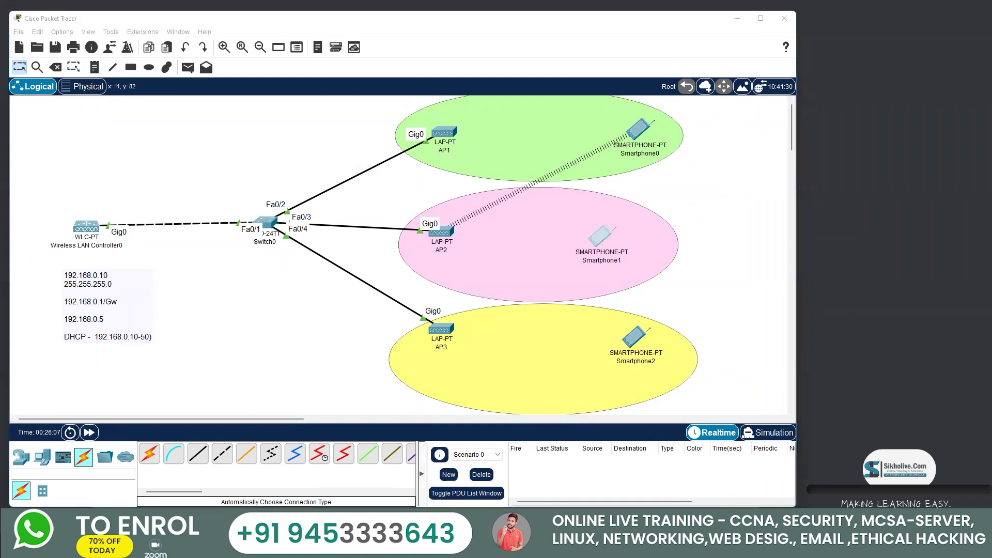
left_click(288, 195)
left_click(254, 196)
left_click(247, 255)
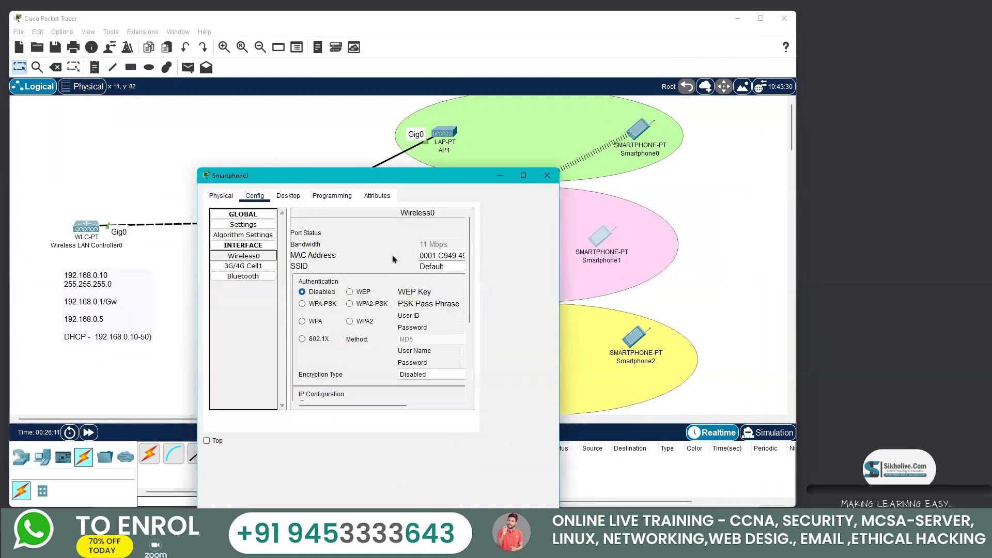
Set Smartphone1's SSID to AP2 with WEP and the 10-digit key, then minimize it
left_click_drag(452, 267, 376, 269)
type("AP3")
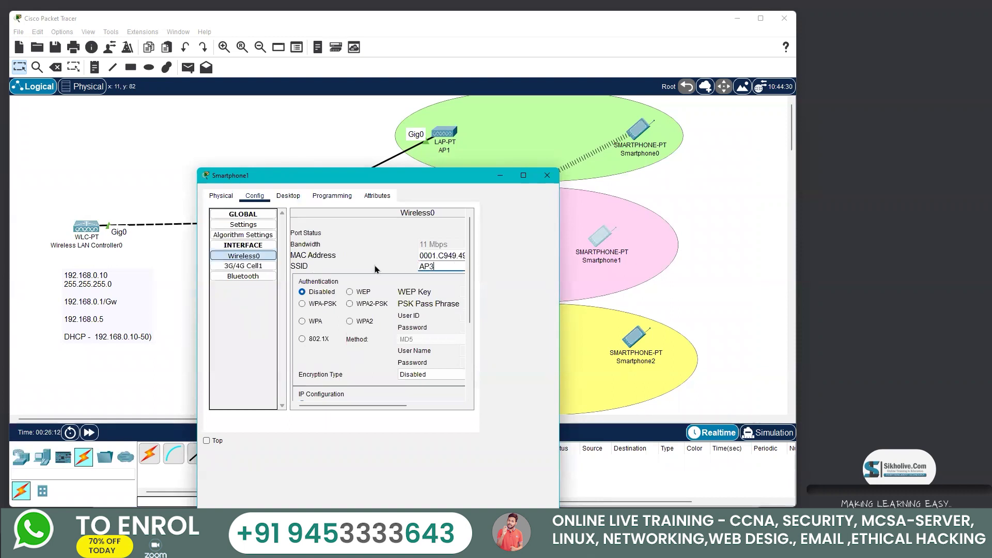
key("BackSpace")
type("2")
left_click(360, 293)
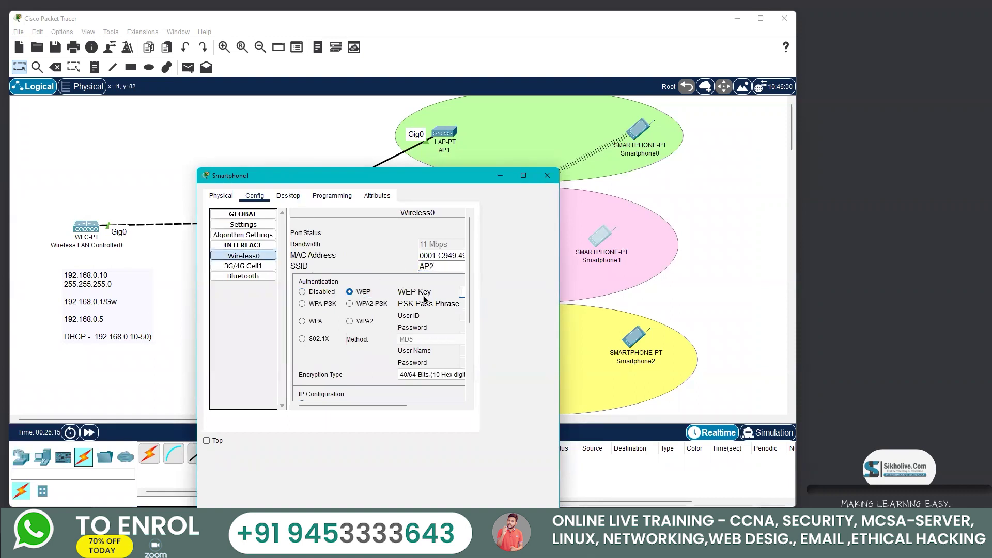
left_click(462, 291)
type("1")
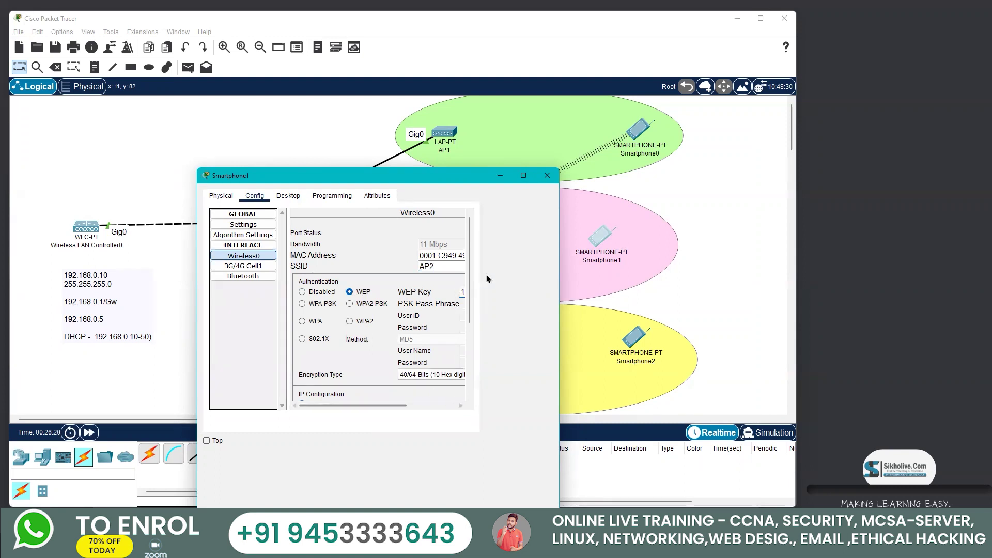
left_click_drag(559, 253, 734, 256)
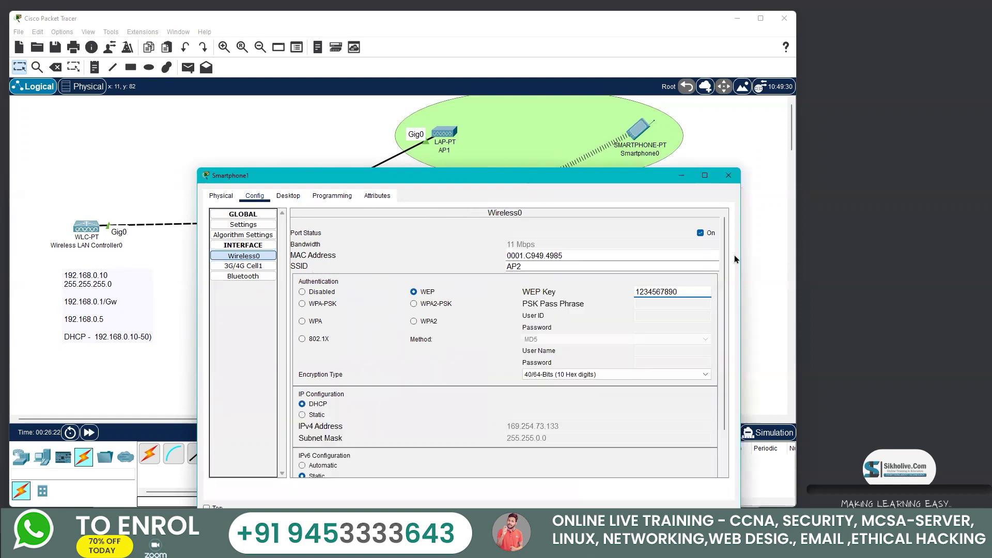
left_click(701, 233)
left_click(683, 177)
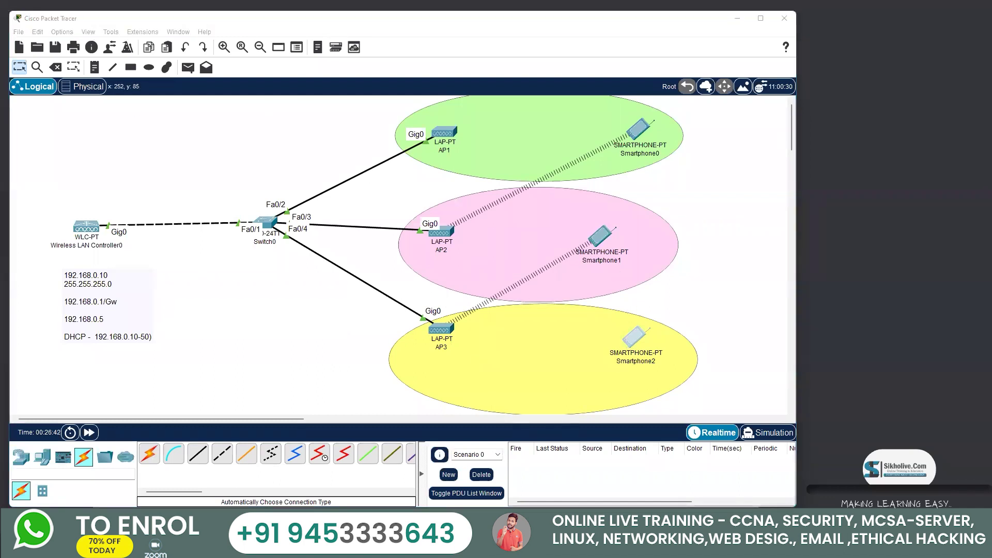
Set Smartphone2's Wireless0 SSID to AP3 with WEP and the 10-digit key, then minimize
left_click(241, 105)
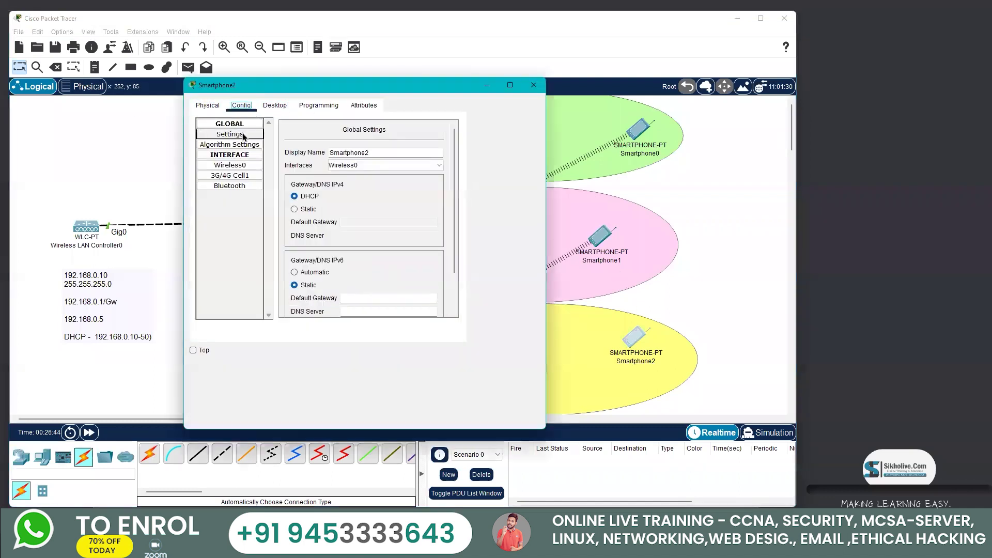
left_click(234, 166)
double_click(419, 176)
type("AP3")
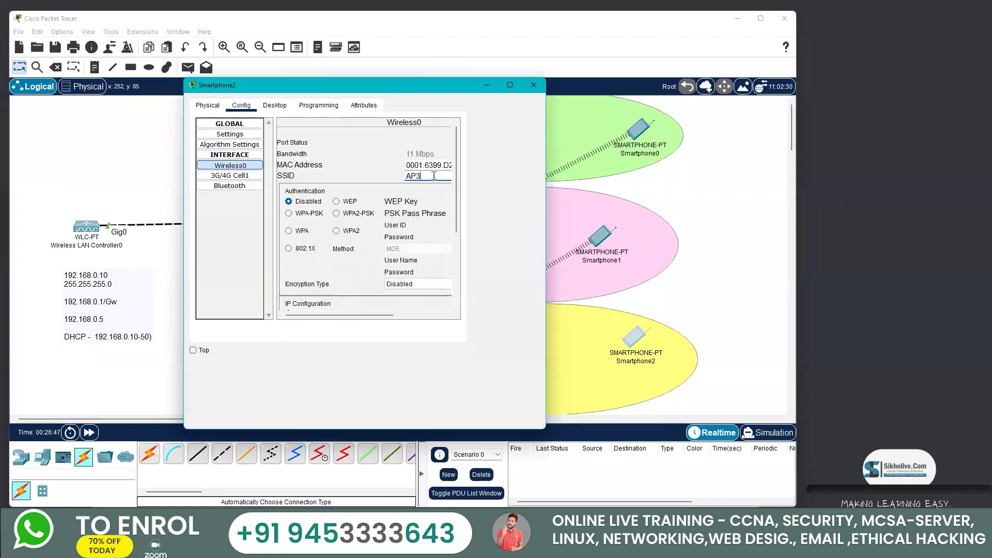
left_click(350, 201)
left_click(438, 202)
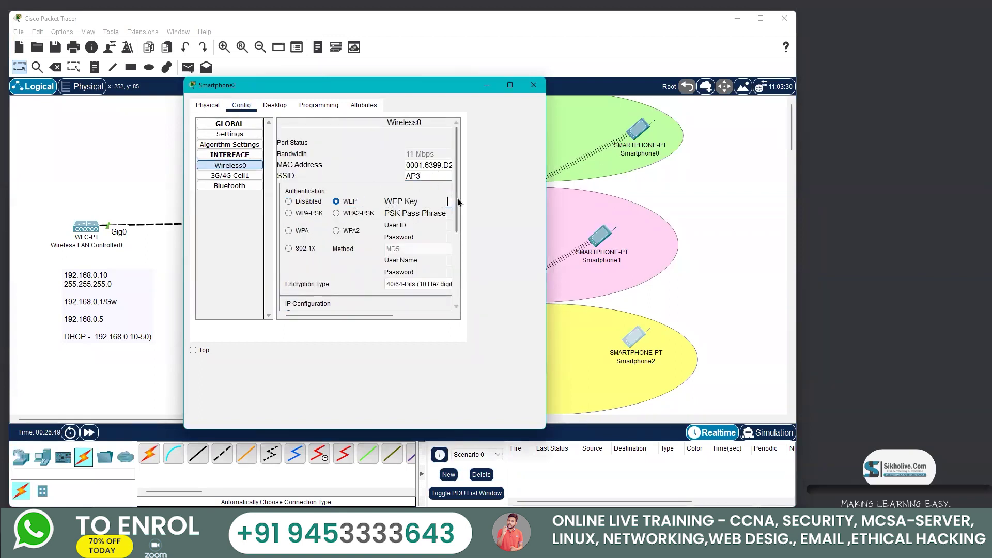
type("1")
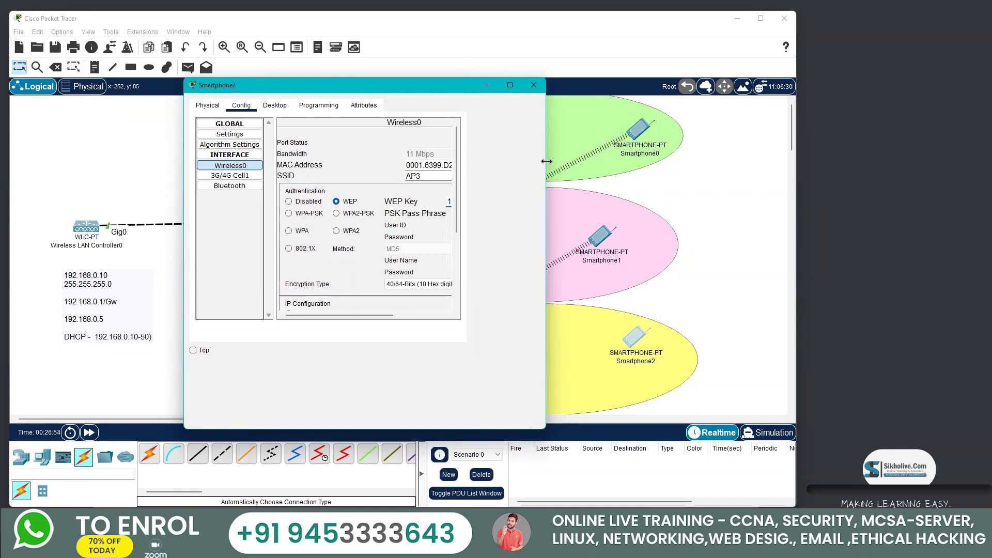
left_click_drag(546, 161, 725, 155)
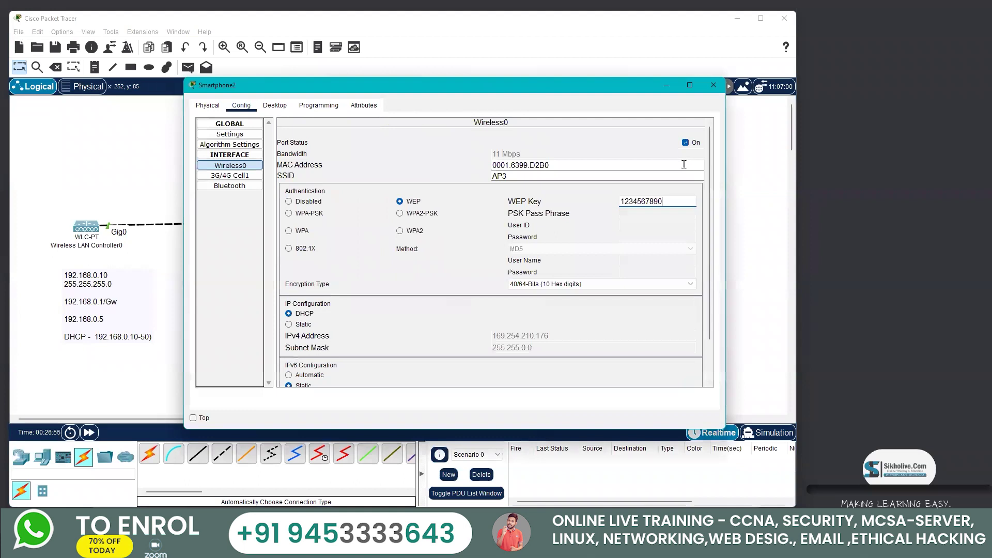
left_click(667, 88)
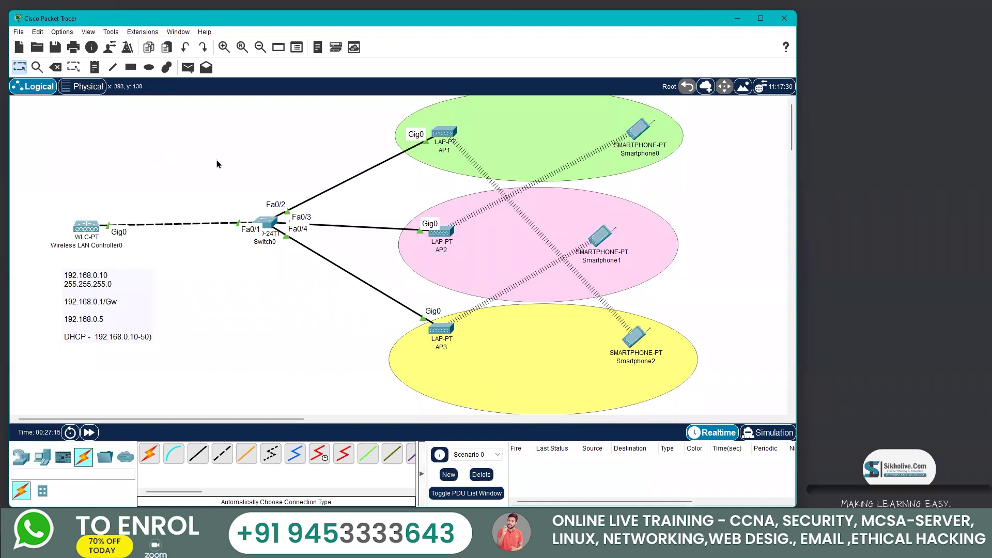
Cancel the pending cable and delete the old Switch0 link to AP3
left_click(420, 231)
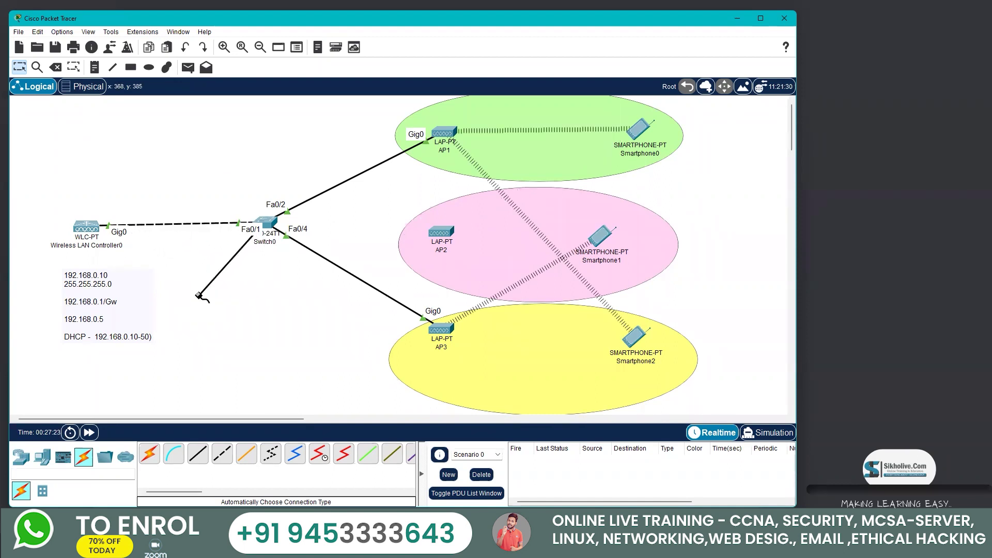
key("ctrl+z")
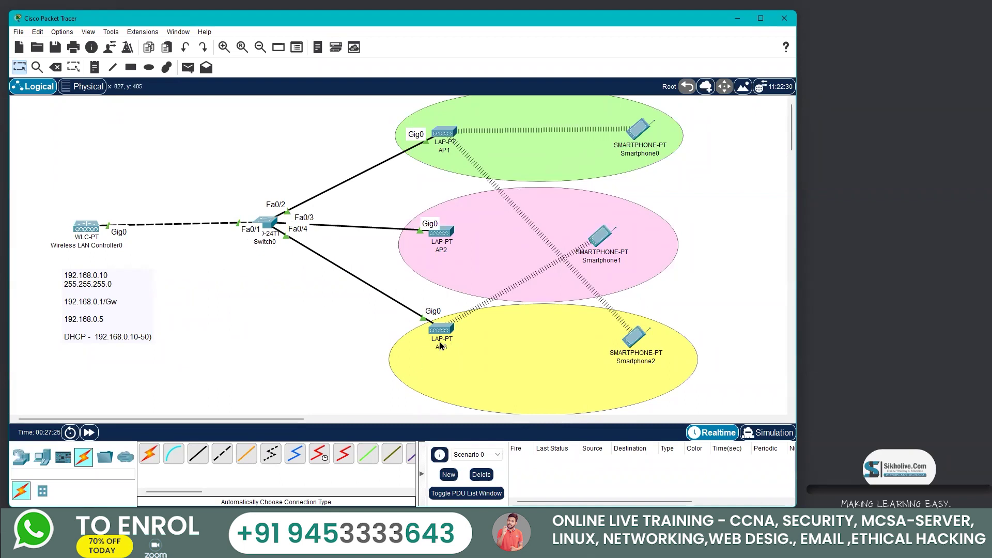
mouse_move(426, 321)
left_mouse_down()
mouse_move(344, 328)
mouse_move(429, 320)
left_mouse_up()
key("Delete")
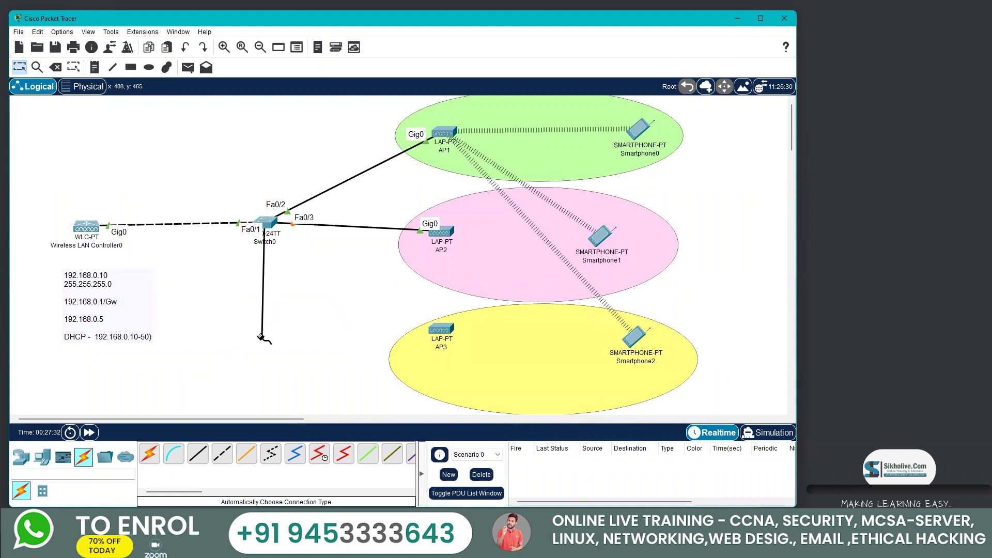
Connect Switch0 Fa0/4 to AP3 Gig0, then detach the Switch0 cable from AP1
left_click(435, 331)
left_click(468, 340)
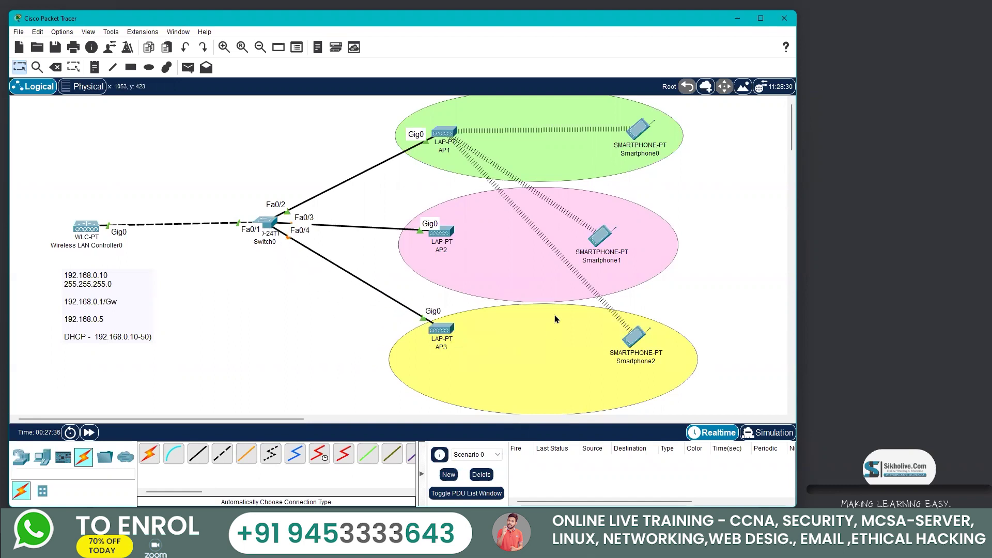
left_click(426, 141)
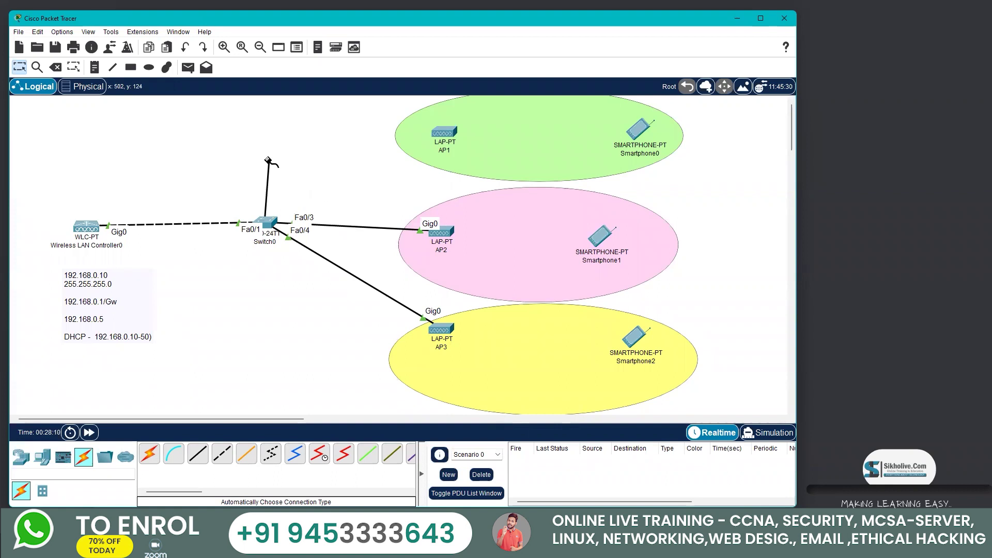
Plug the Switch0 Fa0/2 cable into AP1's GigabitEthernet0 and fast-forward time twice
left_click(446, 136)
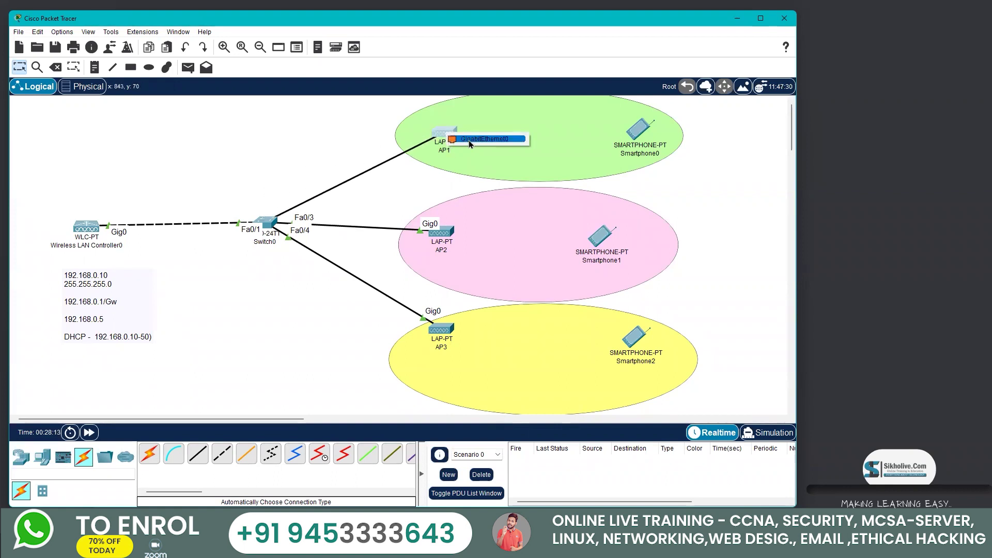
left_click(469, 141)
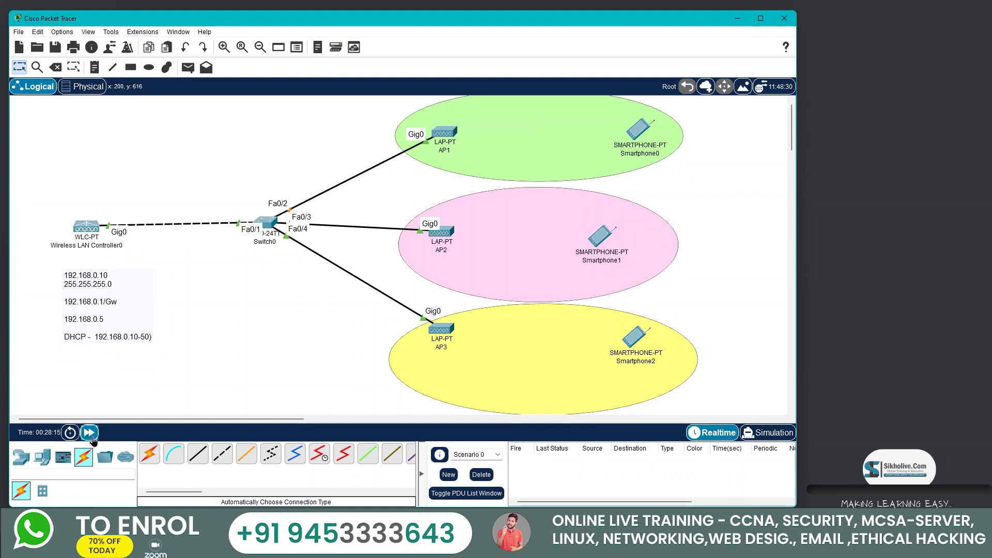
left_click(95, 434)
left_click(95, 433)
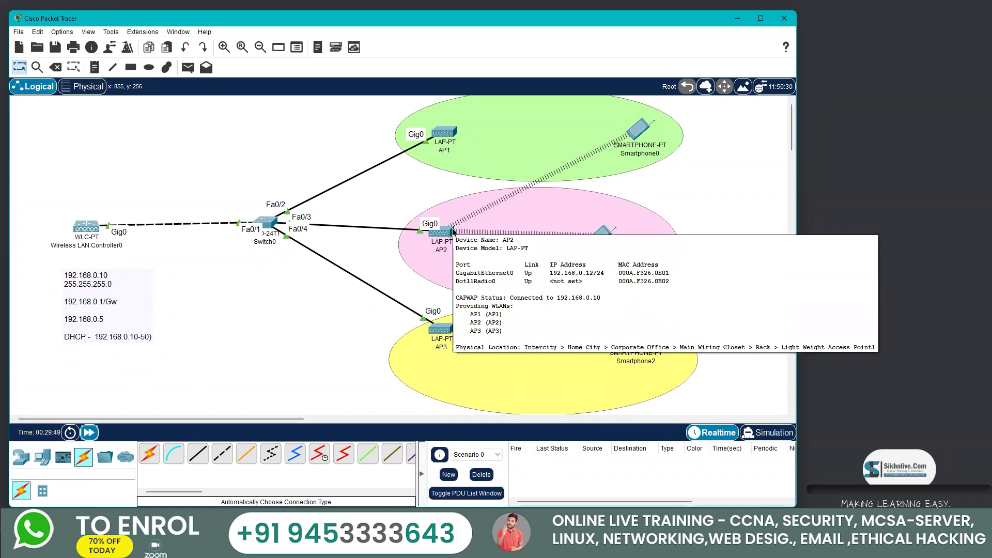
Re-cable AP2's GigabitEthernet0 port to Switch0
mouse_move(420, 230)
left_mouse_down()
mouse_move(357, 228)
mouse_move(243, 326)
mouse_move(221, 299)
mouse_move(413, 173)
mouse_move(477, 412)
mouse_move(448, 138)
mouse_move(365, 275)
mouse_move(74, 215)
mouse_move(70, 248)
mouse_move(88, 253)
mouse_move(124, 228)
mouse_move(436, 239)
left_mouse_up()
left_click(435, 237)
left_click(458, 239)
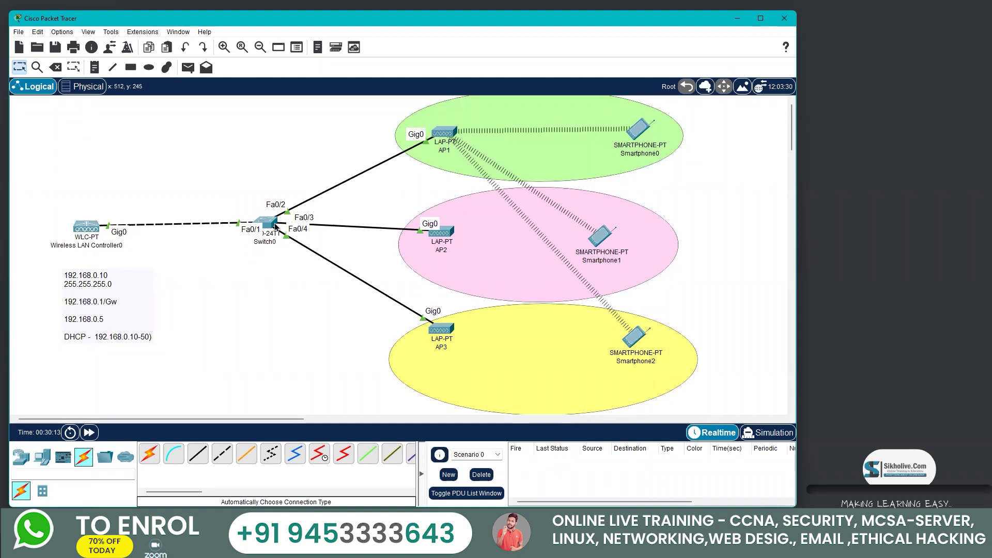
left_click(93, 228)
Place Meraki Server0 on an empty canvas area, then switch to Chrome's 'cisco access point' results
scroll(186, 328, "down", 2)
scroll(188, 324, "up", 2)
scroll(284, 284, "down", 10)
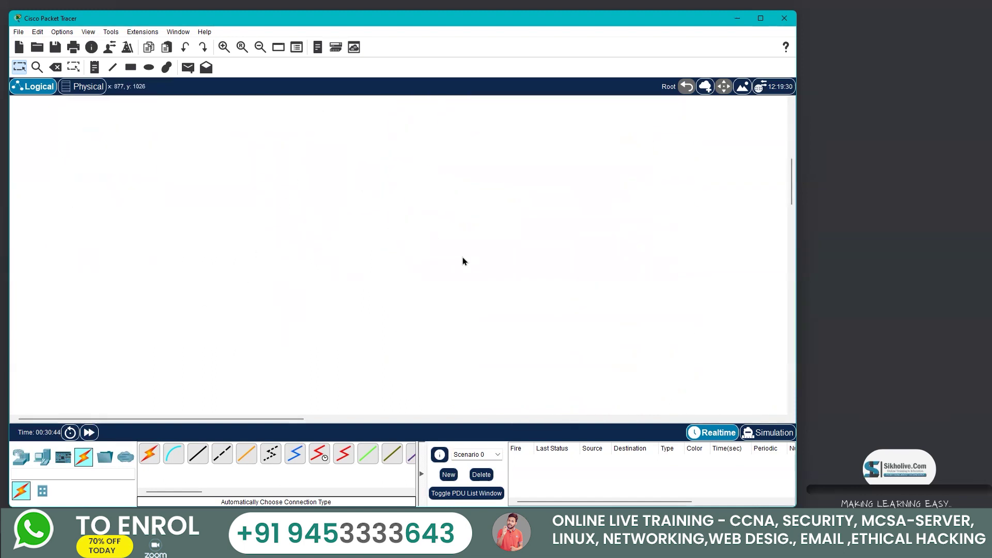
scroll(459, 256, "up", 6)
scroll(445, 260, "down", 6)
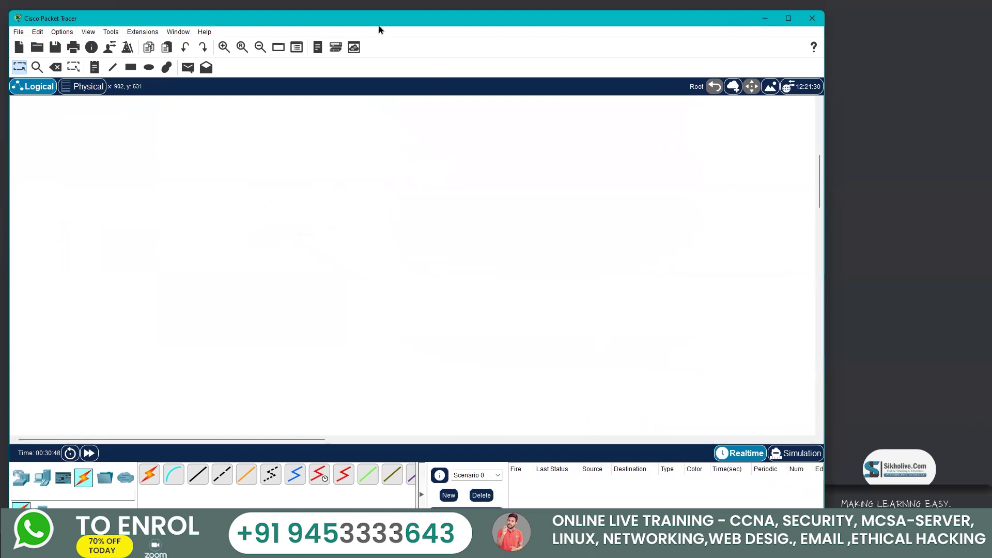
left_click_drag(374, 20, 366, 11)
left_click(34, 470)
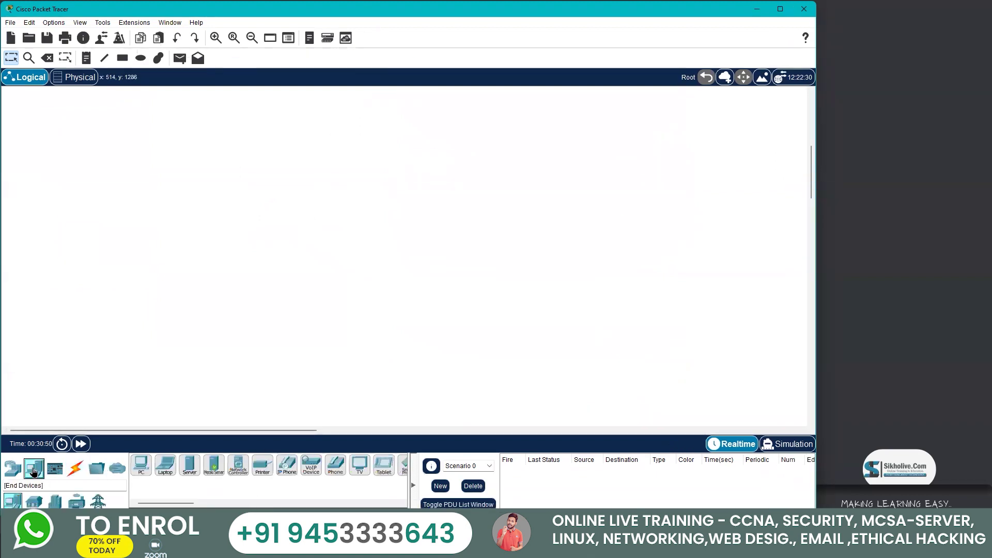
left_click(214, 465)
left_click(520, 132)
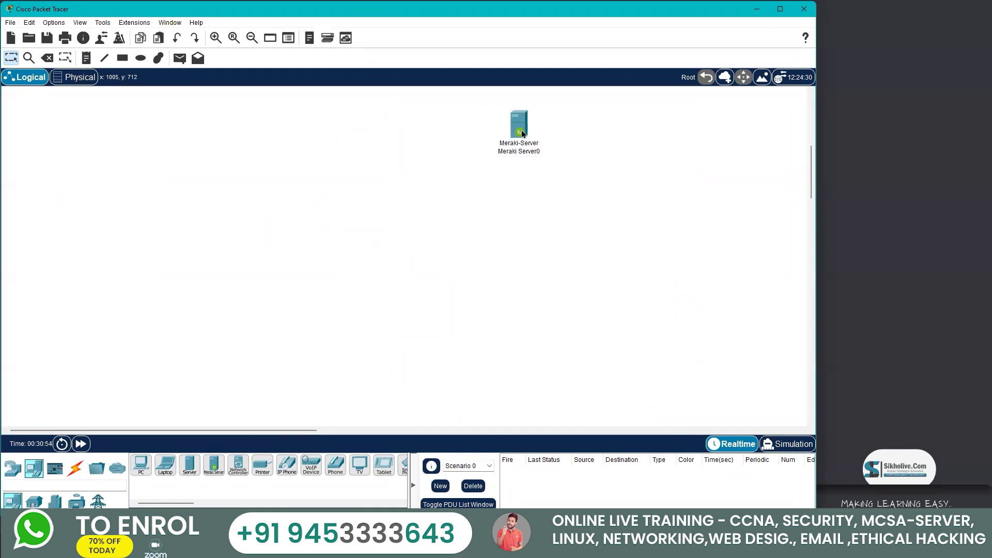
left_click_drag(522, 133, 545, 149)
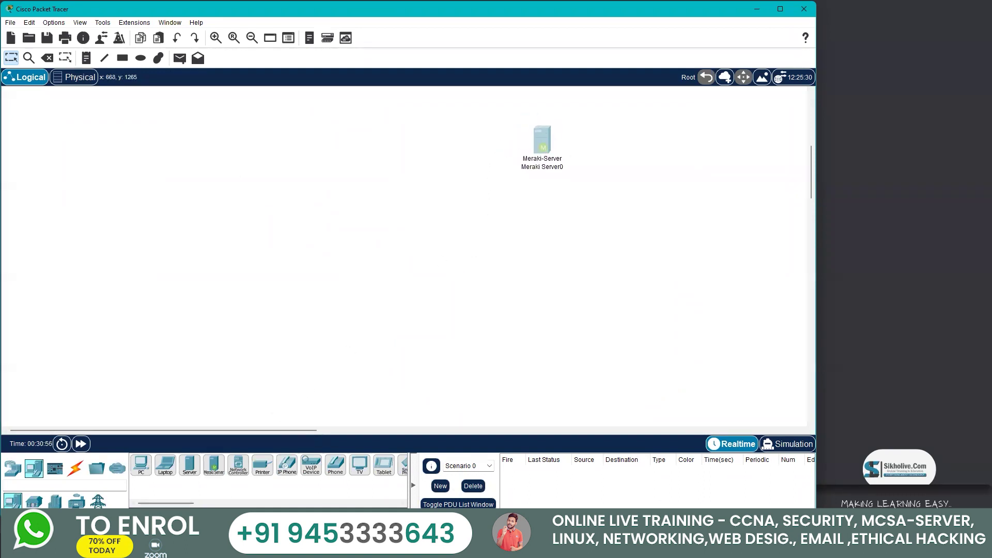
left_click(498, 481)
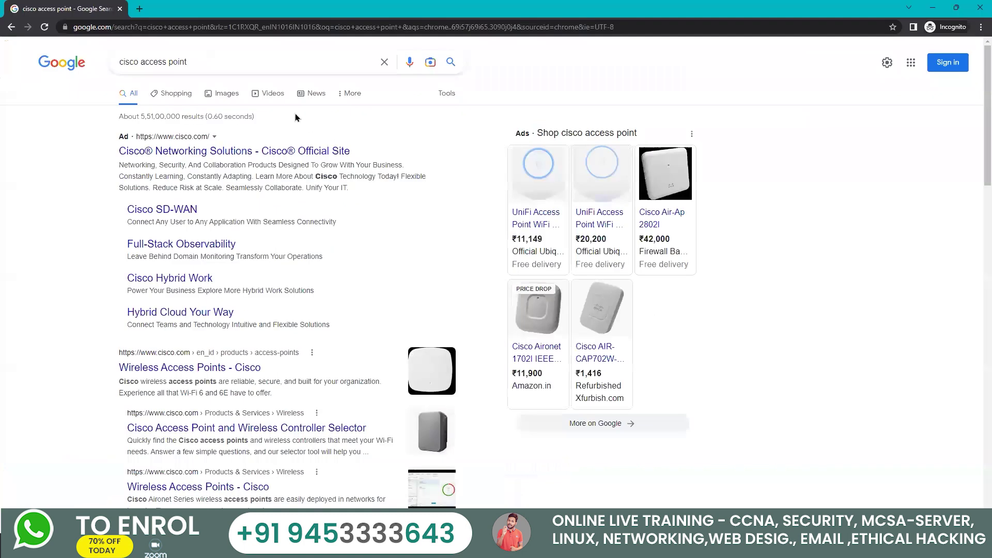
Search Google for 'meraki cisco'
left_click(187, 32)
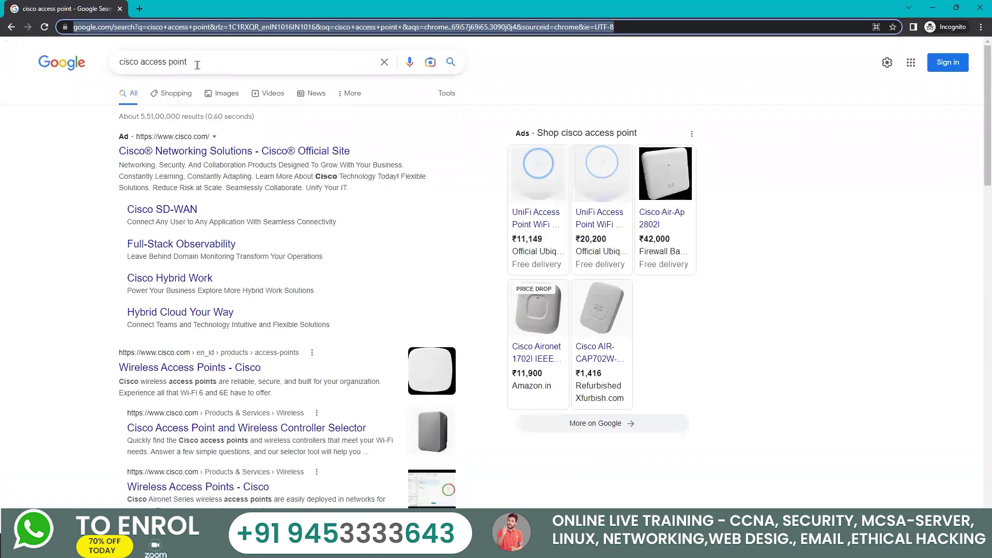
type("meraki ")
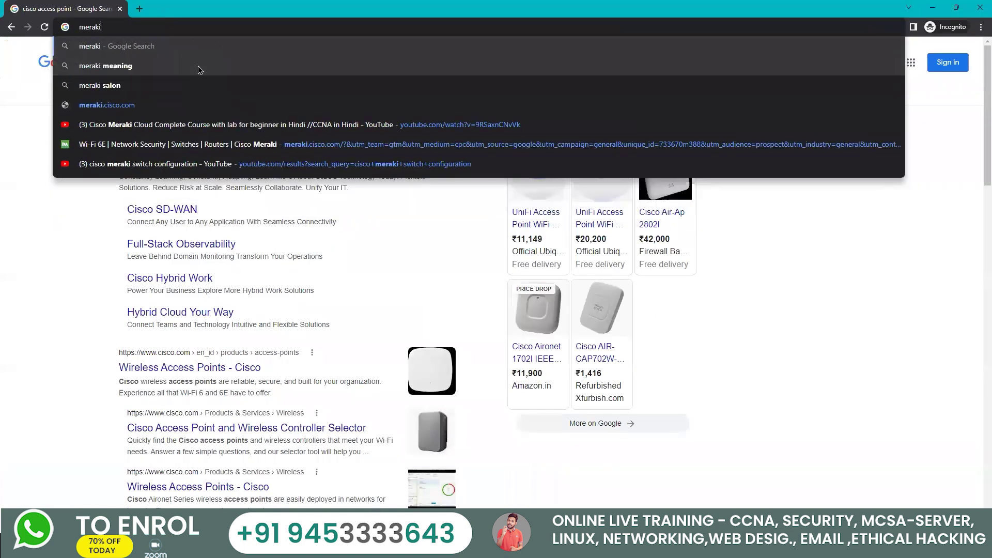
type("cisco")
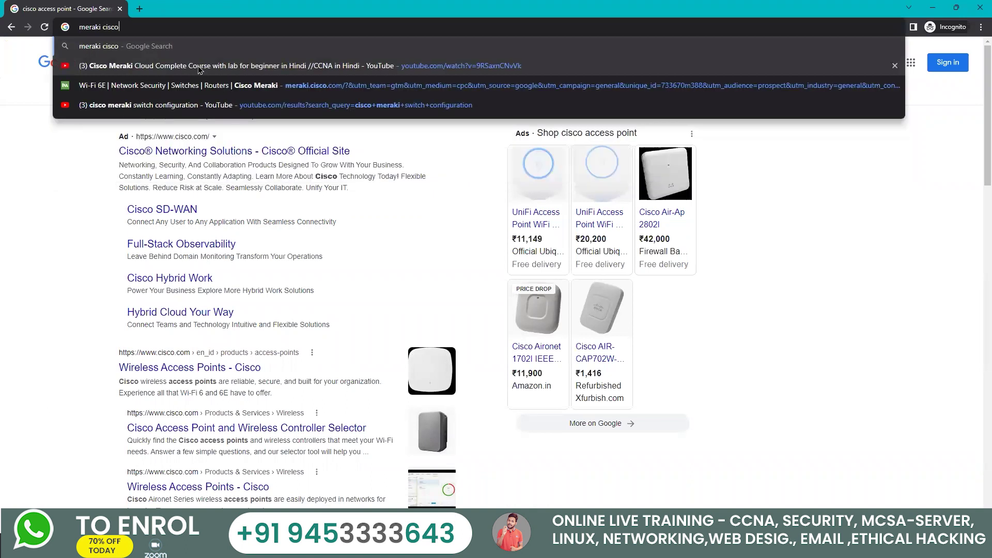
key("Return")
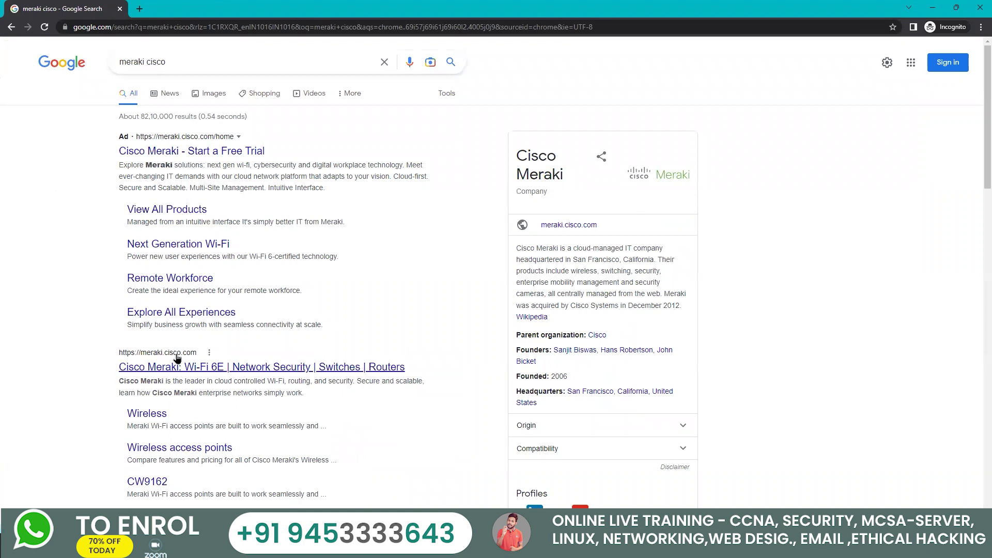
Open the Meraki Dashboard Login page from a 'meraki login dashboard' search, then return to the first tab
left_click(139, 8)
type("mera")
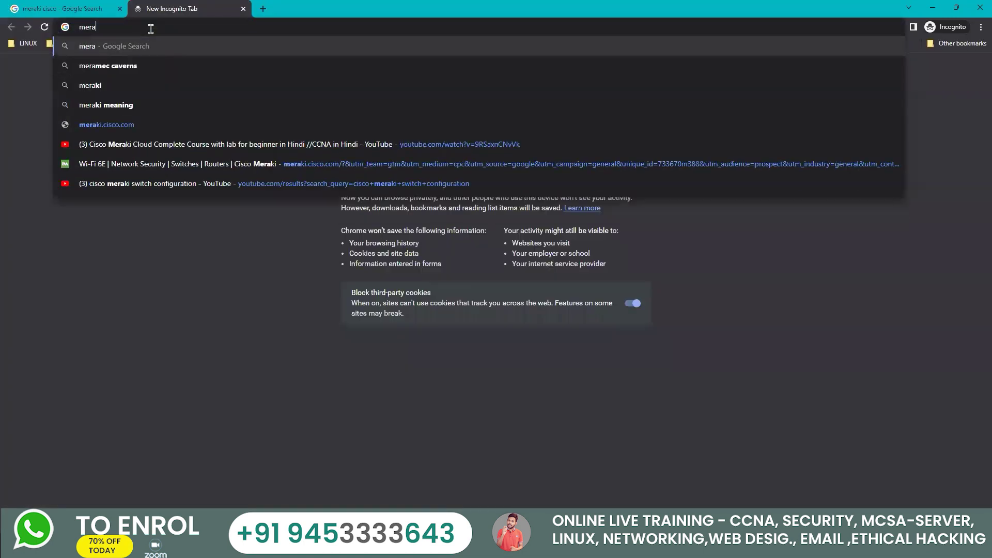
type("ki login d")
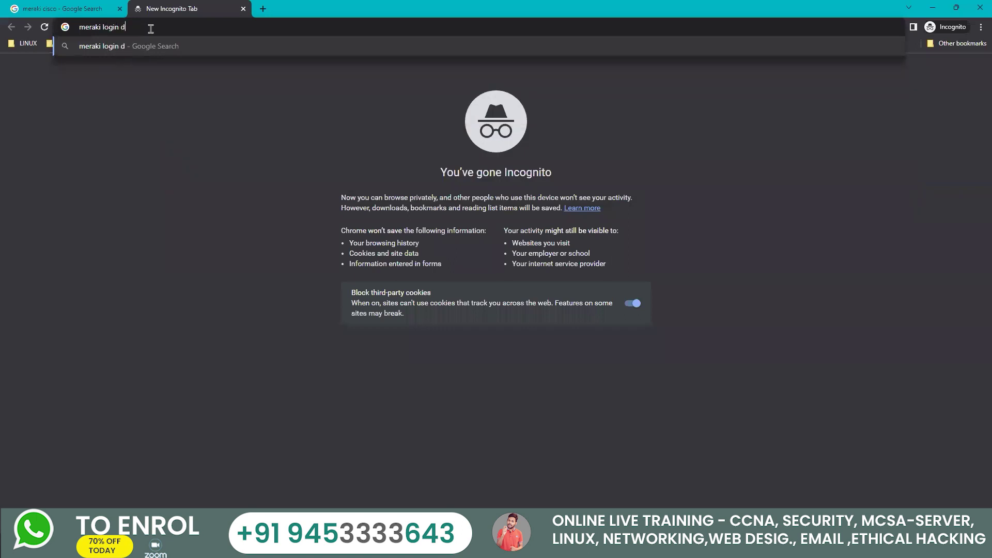
type("ashboard")
key("Return")
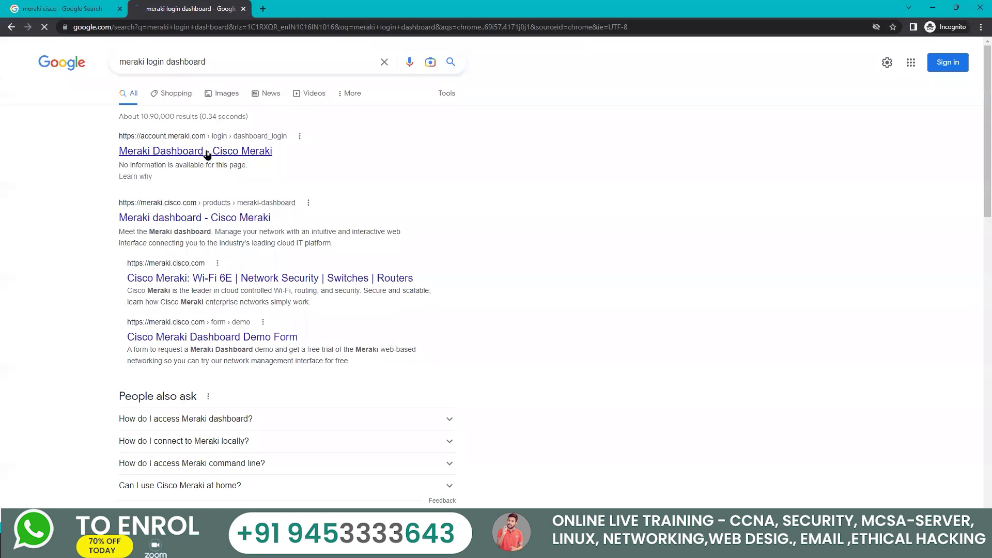
left_click(183, 151)
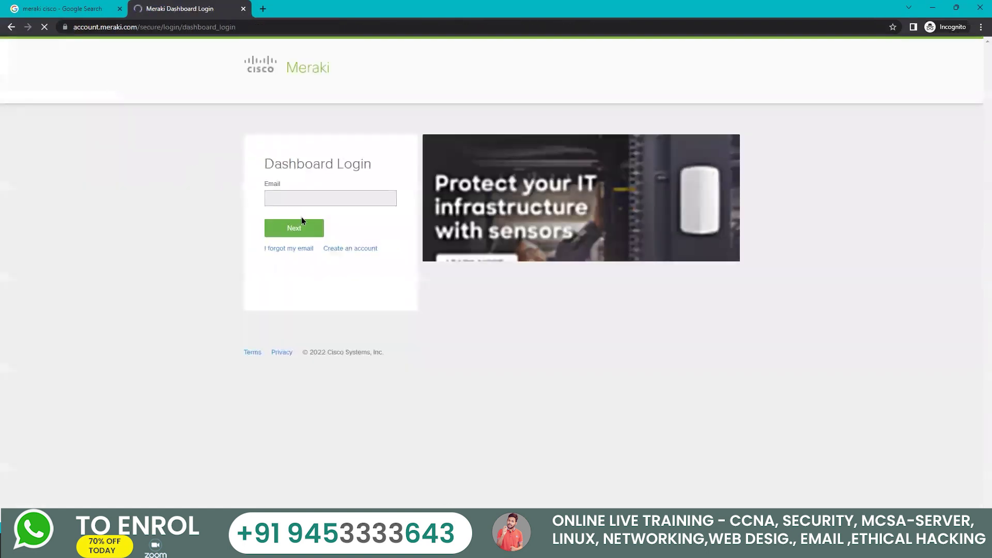
left_click(291, 200)
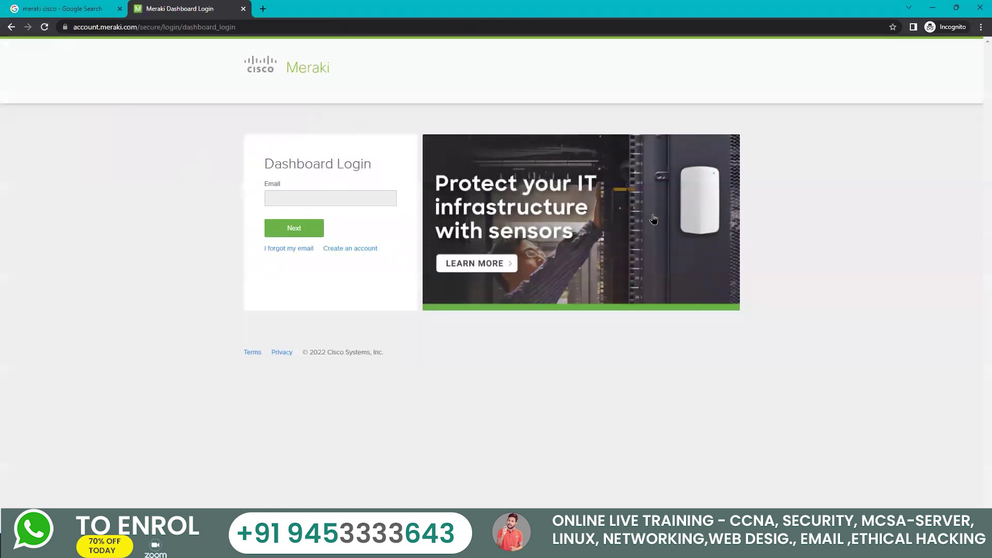
left_click(285, 197)
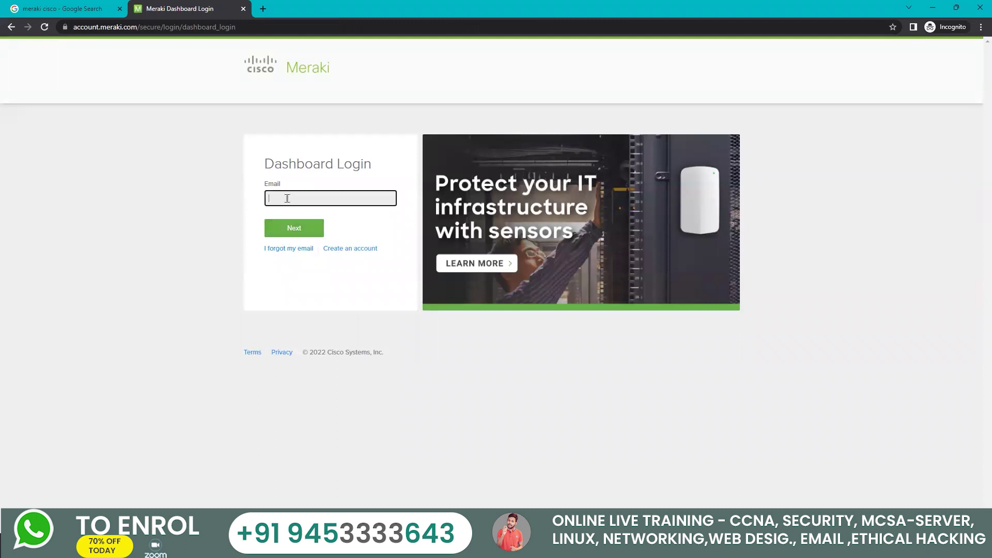
left_click(292, 228)
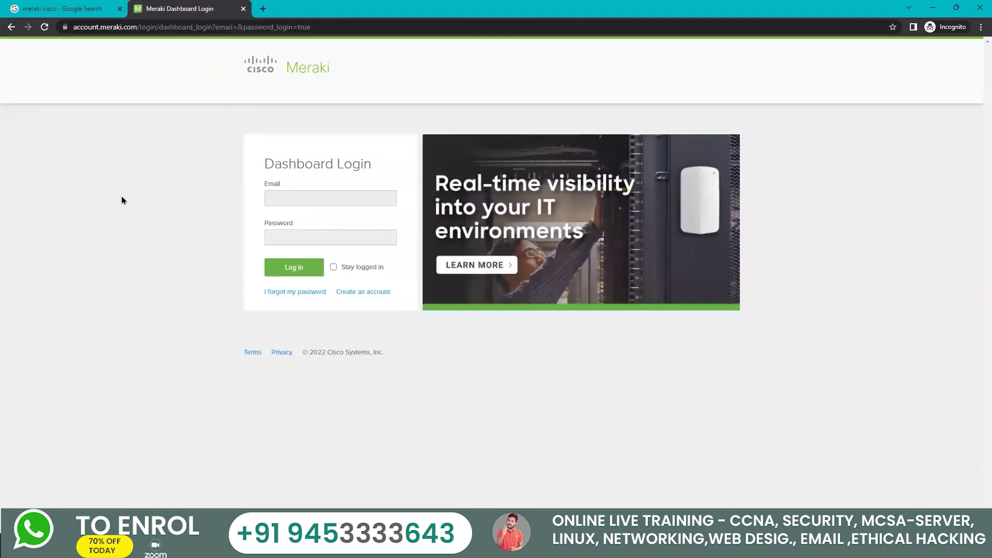
left_click(86, 15)
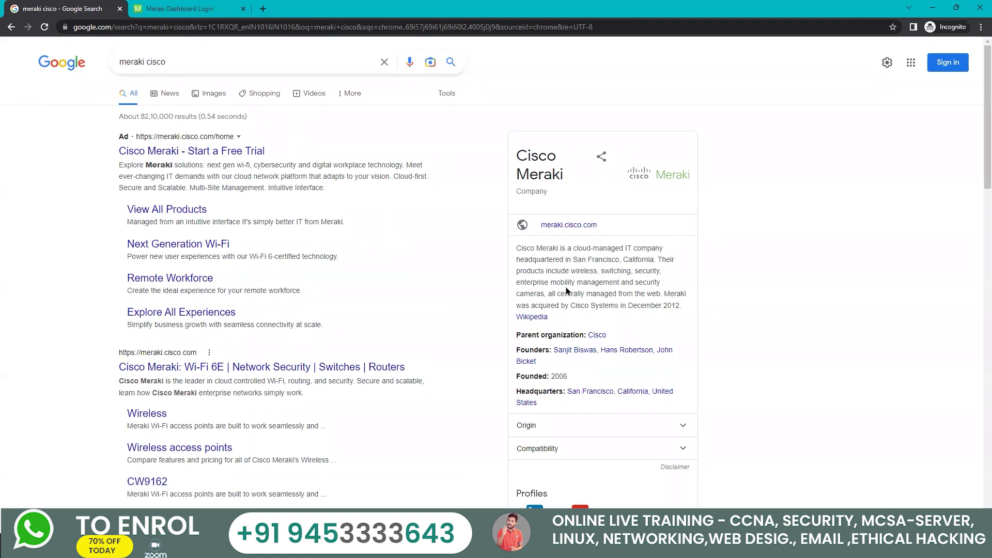
Highlight the Meraki ad and meraki.cisco.com descriptions, then minimize Chrome
left_click_drag(210, 165, 235, 166)
left_click_drag(120, 165, 336, 184)
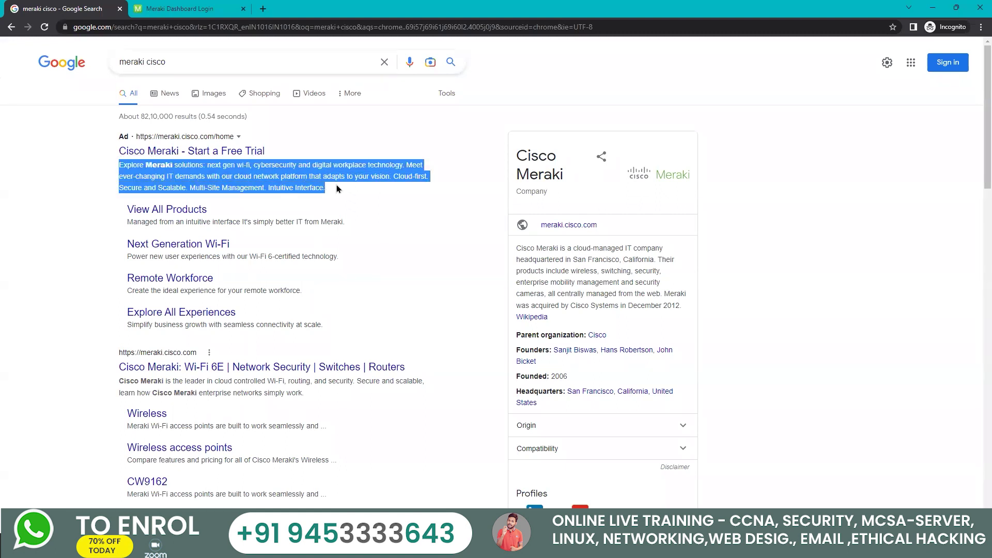
left_click(202, 184)
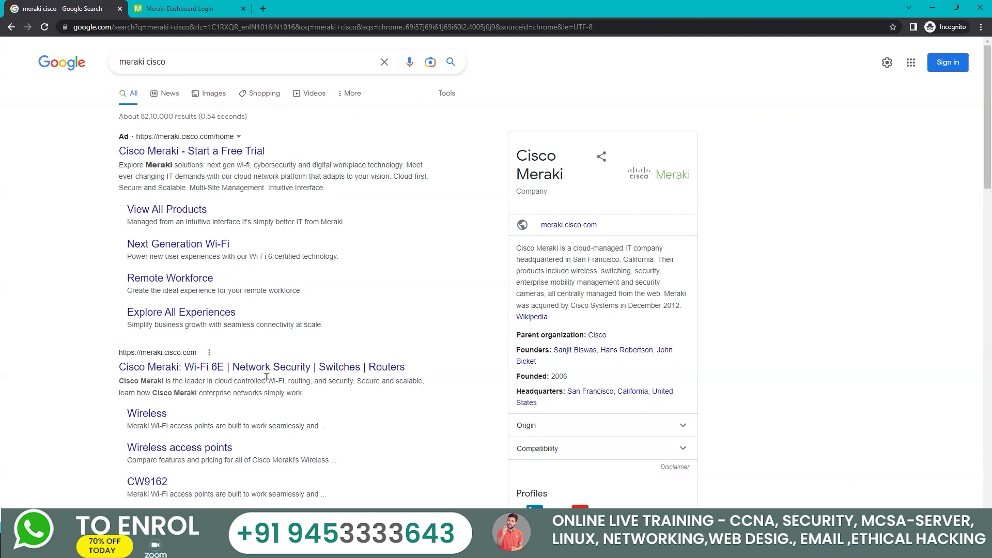
left_click_drag(178, 378, 312, 393)
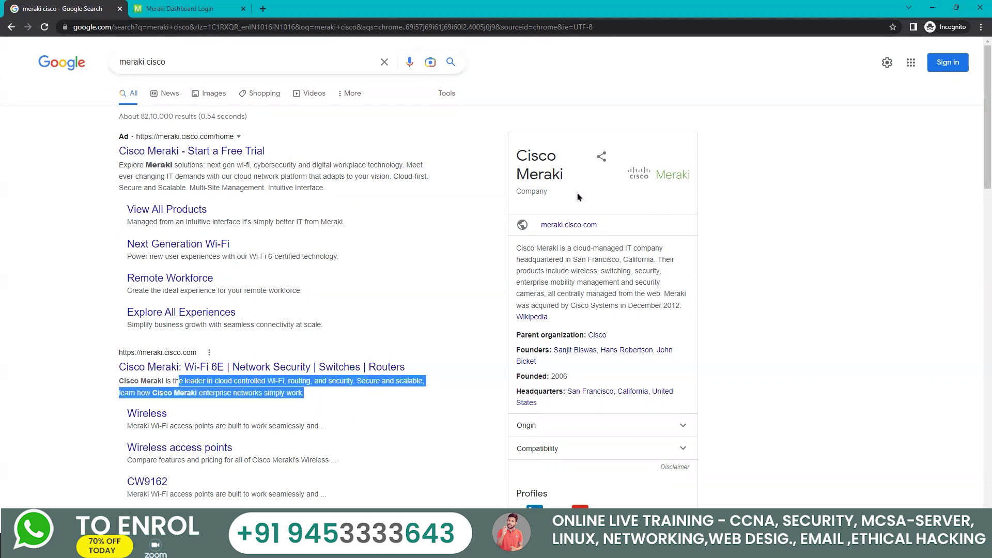
left_click(931, 9)
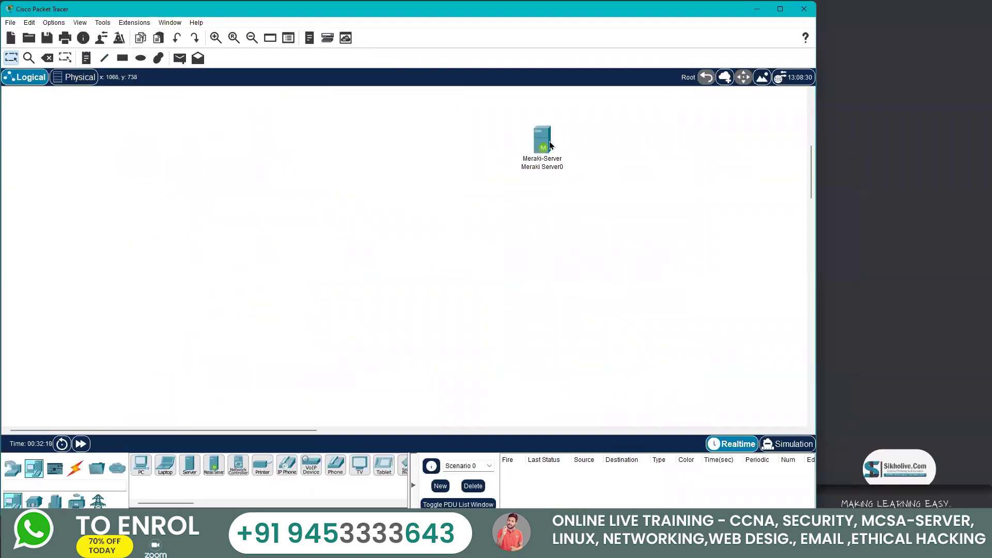
Reposition Meraki Server0 and move the Meraki-MX65W up-left, then choose Open from the File menu
mouse_move(530, 181)
left_mouse_down()
mouse_move(504, 208)
mouse_move(540, 174)
left_mouse_up()
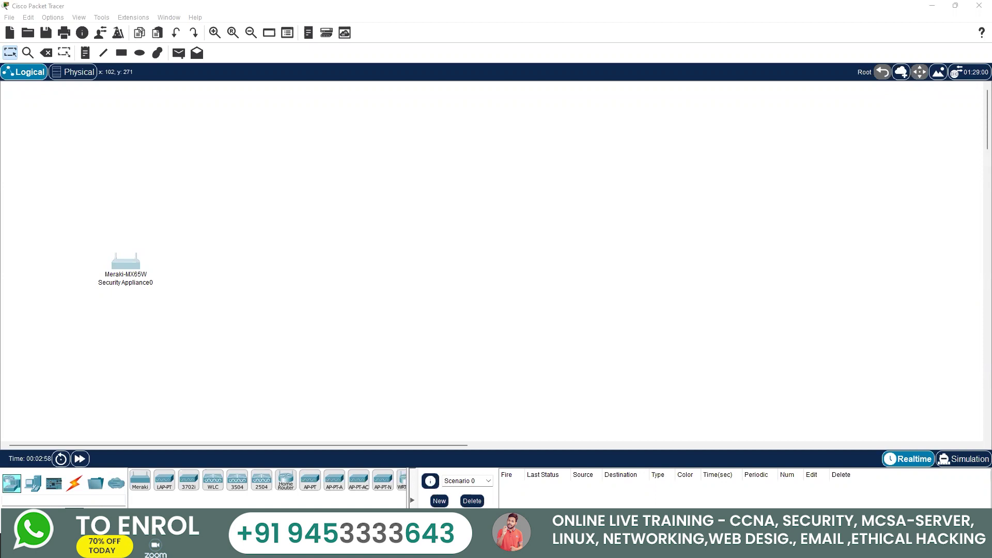
left_click(146, 263)
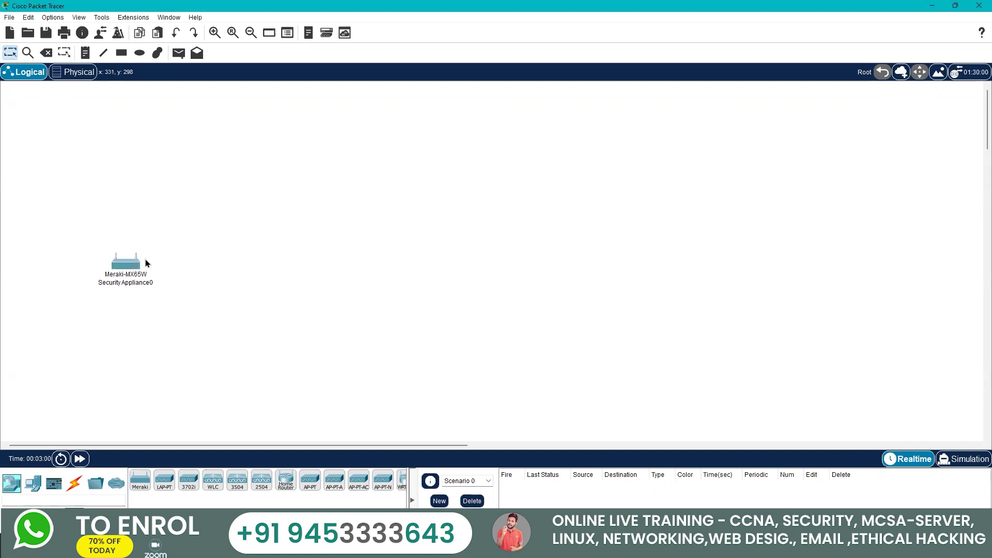
left_click(94, 256)
left_click_drag(123, 269, 118, 252)
left_click(14, 19)
left_click(28, 42)
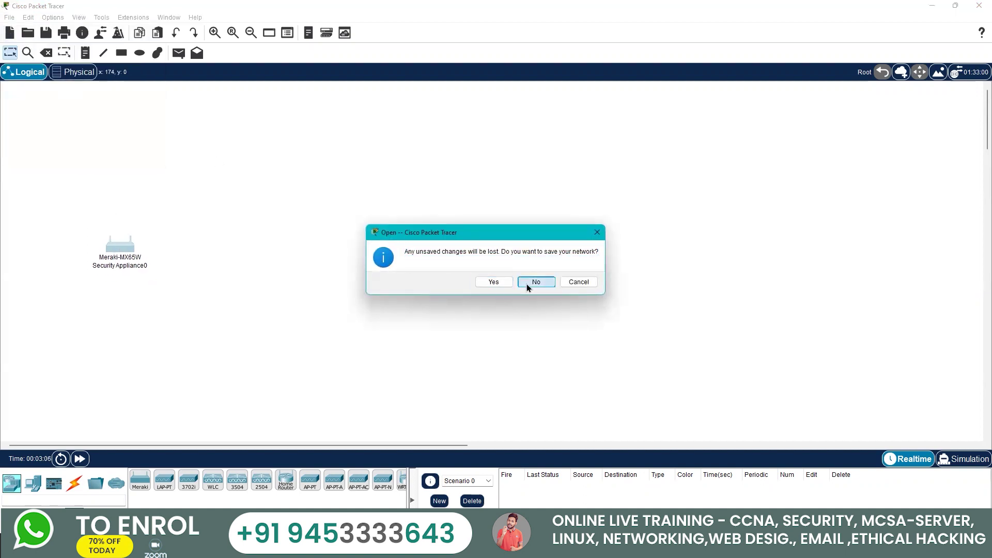
Open Meraki Cloud.pkt without saving the current network and fast-forward time twice
left_click(526, 284)
left_click(123, 223)
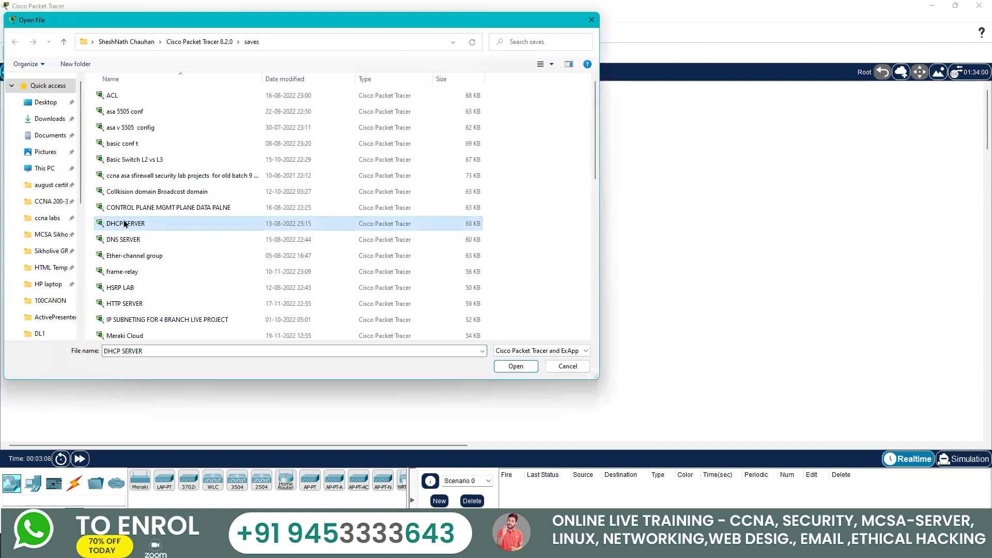
key("m")
double_click(125, 94)
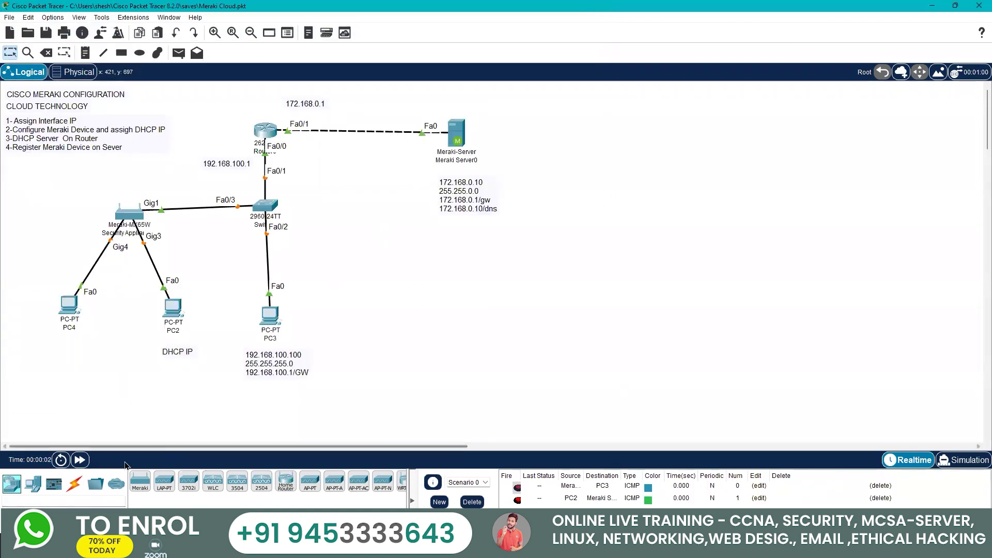
left_click(79, 459)
left_click(80, 459)
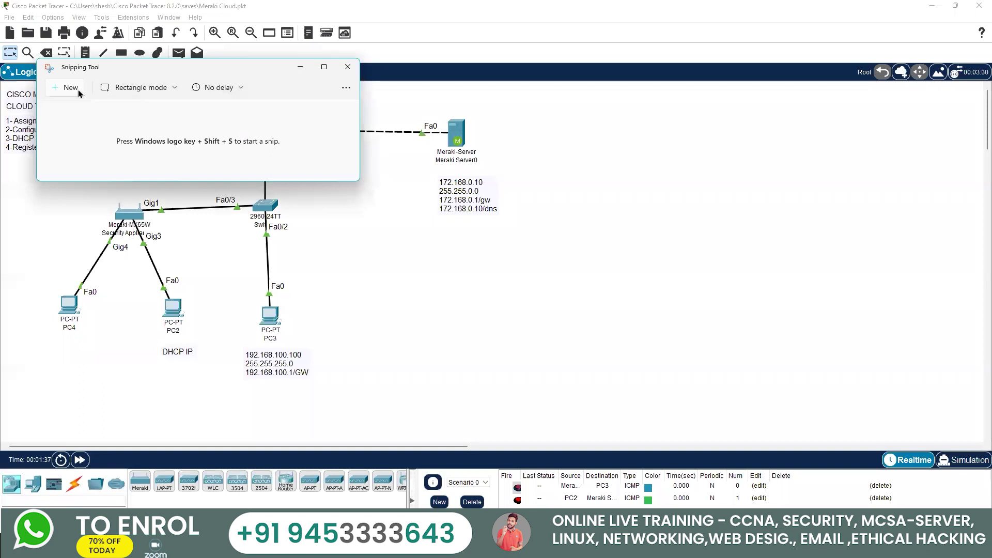
Take a rectangular snip of the Meraki Cloud topology and maximize the snip editor
left_click_drag(89, 70, 597, 140)
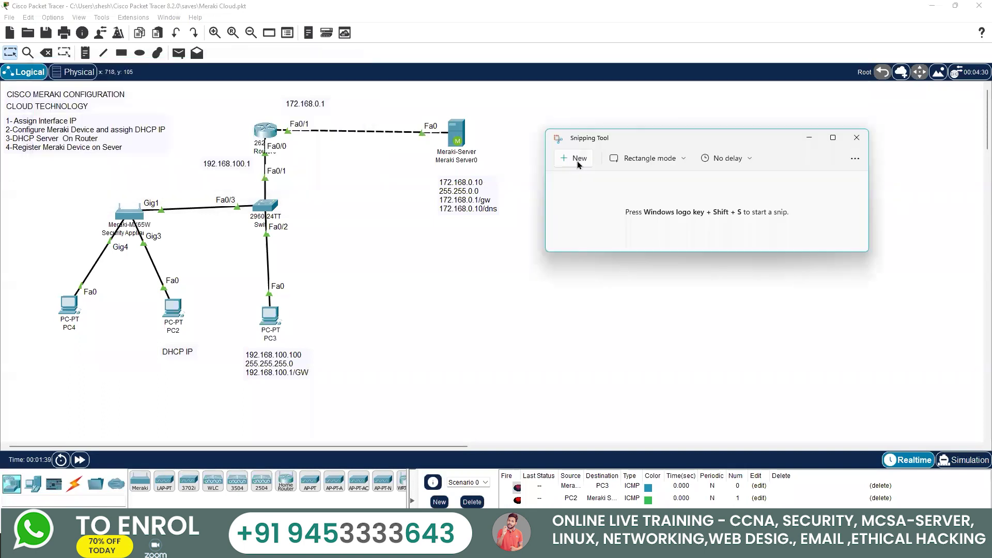
left_click(577, 159)
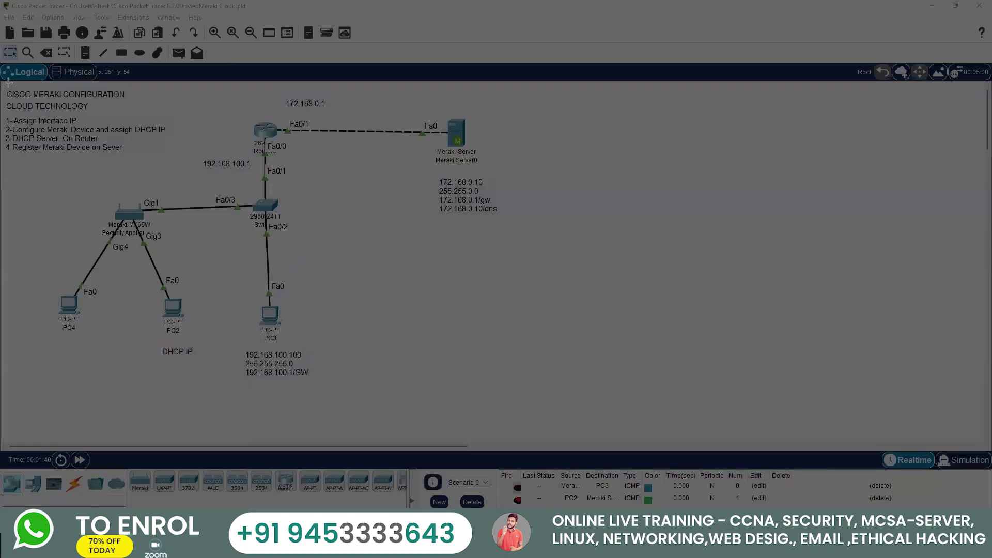
left_click_drag(3, 82, 579, 437)
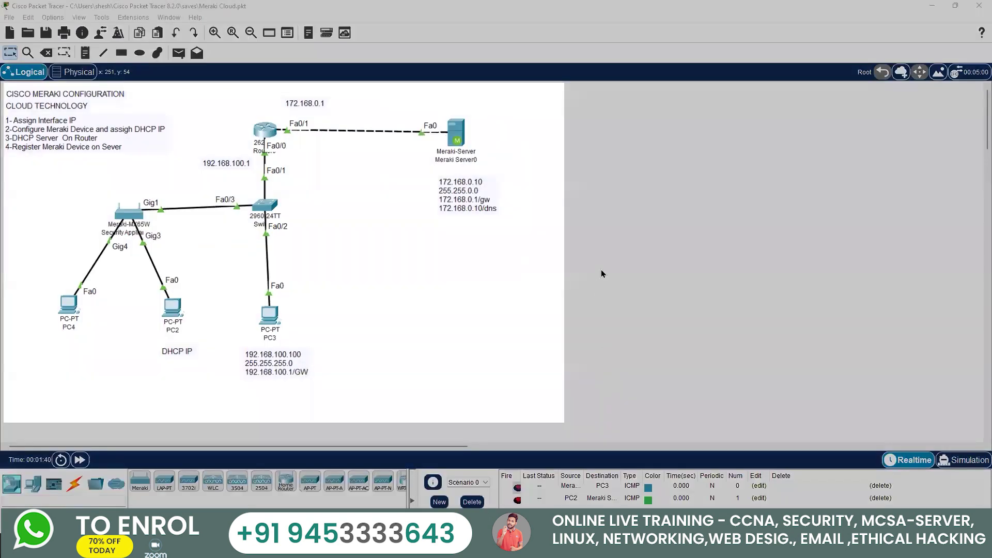
left_click_drag(873, 128, 594, 73)
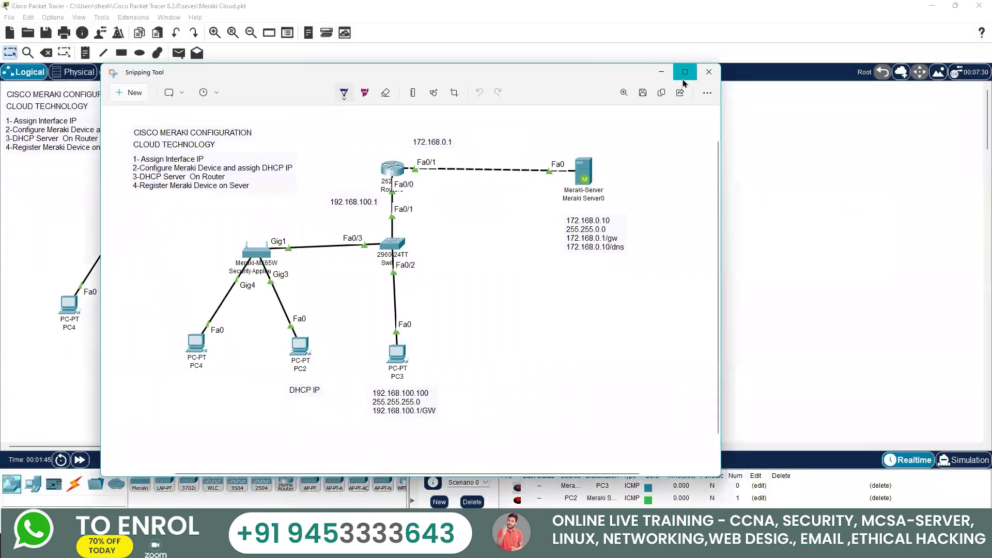
double_click(677, 70)
Circle the MX65W and write 'Meraki', 'Serial No' and 'MAC' beside it with arrows
mouse_move(263, 232)
left_mouse_down()
mouse_move(215, 248)
mouse_move(258, 281)
mouse_move(279, 235)
left_mouse_up()
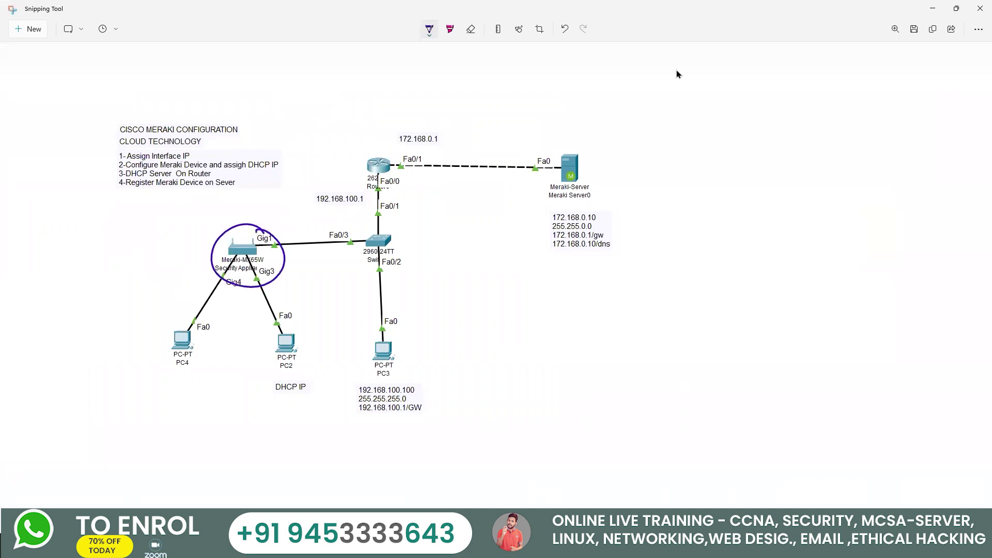
left_click_drag(183, 258, 211, 250)
mouse_move(130, 281)
left_mouse_down()
mouse_move(168, 265)
mouse_move(139, 286)
mouse_move(169, 280)
left_mouse_up()
left_click_drag(137, 294, 168, 288)
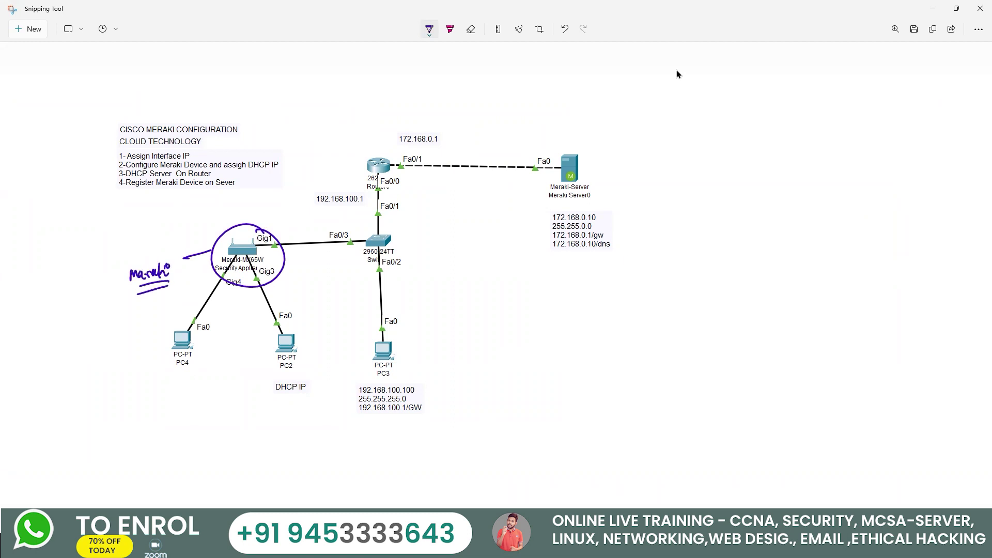
mouse_move(214, 243)
left_mouse_down()
mouse_move(189, 236)
mouse_move(202, 252)
left_mouse_up()
mouse_move(54, 249)
left_mouse_down()
mouse_move(79, 236)
mouse_move(97, 245)
left_mouse_up()
left_click_drag(103, 235, 102, 237)
left_click_drag(31, 267, 110, 248)
left_click_drag(54, 274, 64, 277)
left_click_drag(67, 275, 82, 274)
left_click_drag(52, 287, 97, 279)
left_click_drag(110, 232, 102, 273)
left_click_drag(136, 237, 138, 247)
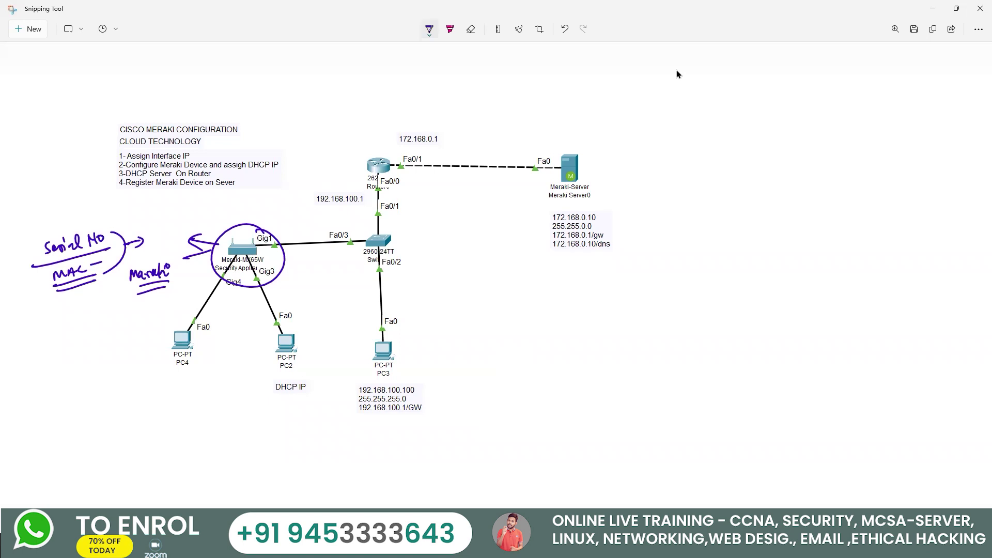
Box the Meraki server and write '= Online' beside it
mouse_move(535, 147)
left_mouse_down()
mouse_move(572, 145)
mouse_move(591, 196)
left_mouse_up()
mouse_move(535, 153)
left_mouse_down()
mouse_move(535, 205)
mouse_move(591, 193)
left_mouse_up()
left_click_drag(594, 155, 605, 159)
left_click_drag(620, 146, 658, 144)
left_click_drag(617, 162, 668, 155)
Box PC3 and the router IPs 192.168.100.1 and 172.168.0.1, labelling them IN and out
mouse_move(363, 334)
left_mouse_down()
mouse_move(406, 331)
mouse_move(408, 361)
mouse_move(355, 369)
mouse_move(408, 362)
left_mouse_up()
left_click_drag(405, 343, 423, 336)
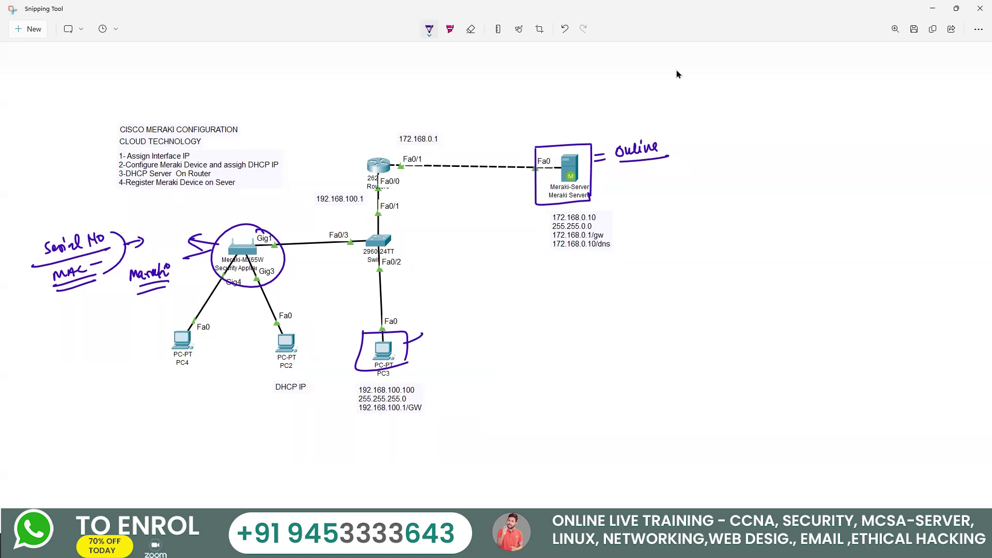
mouse_move(303, 189)
left_mouse_down()
mouse_move(361, 189)
mouse_move(362, 213)
left_mouse_up()
key("ctrl+z")
mouse_move(308, 190)
left_mouse_down()
mouse_move(366, 188)
mouse_move(366, 209)
left_mouse_up()
mouse_move(309, 190)
left_mouse_down()
mouse_move(308, 219)
mouse_move(365, 205)
left_mouse_up()
mouse_move(391, 128)
left_mouse_down()
mouse_move(453, 127)
mouse_move(445, 153)
mouse_move(453, 152)
left_mouse_up()
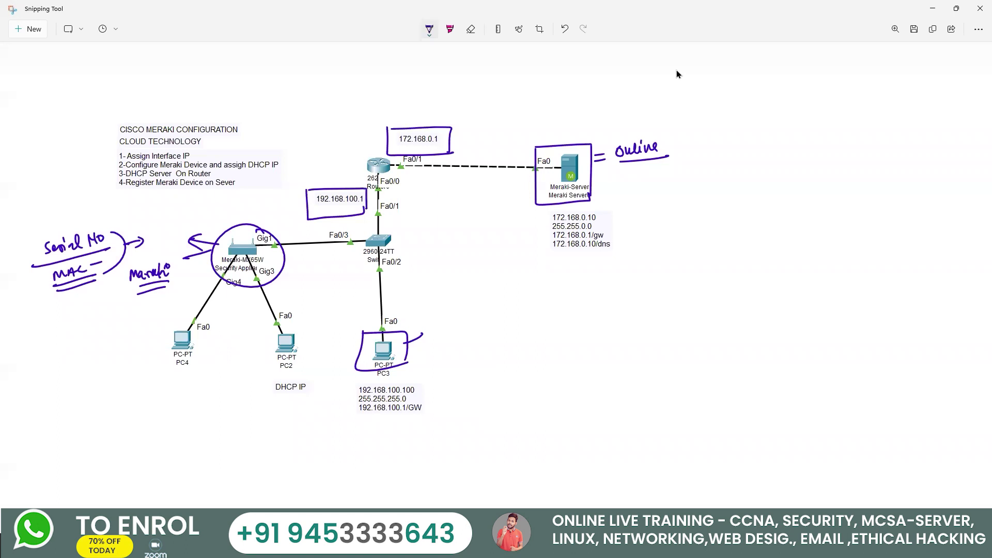
mouse_move(395, 110)
left_mouse_down()
mouse_move(415, 110)
mouse_move(418, 122)
left_mouse_up()
mouse_move(329, 166)
left_mouse_down()
mouse_move(330, 178)
mouse_move(342, 164)
mouse_move(347, 174)
left_mouse_up()
mouse_move(413, 173)
left_mouse_down()
mouse_move(390, 187)
mouse_move(417, 181)
left_mouse_up()
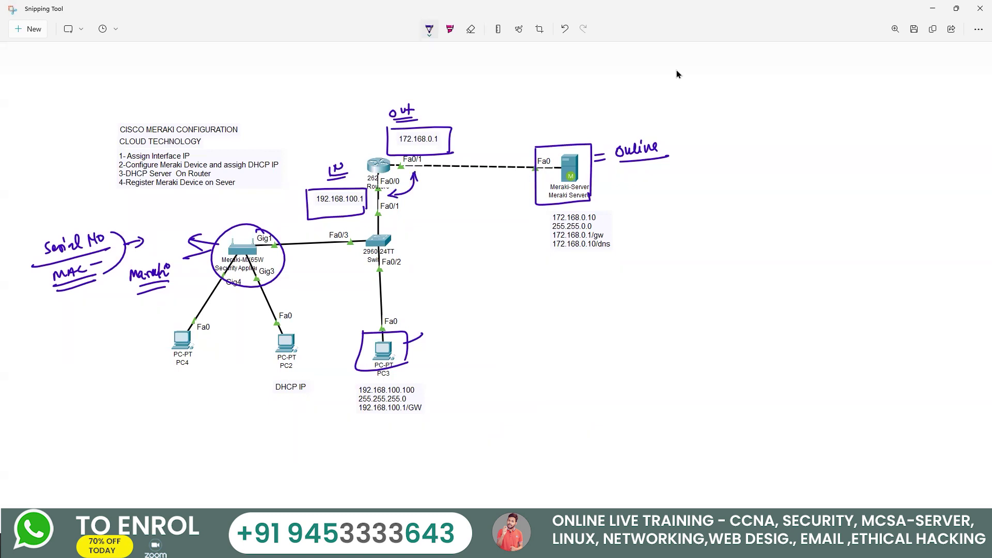
Bracket the server's IP settings block and mark the switch-to-PC3 link
mouse_move(537, 213)
left_mouse_down()
mouse_move(619, 208)
mouse_move(623, 257)
mouse_move(540, 262)
mouse_move(623, 256)
left_mouse_up()
left_click_drag(542, 221, 526, 223)
left_click_drag(356, 292, 356, 312)
left_click_drag(349, 302, 357, 313)
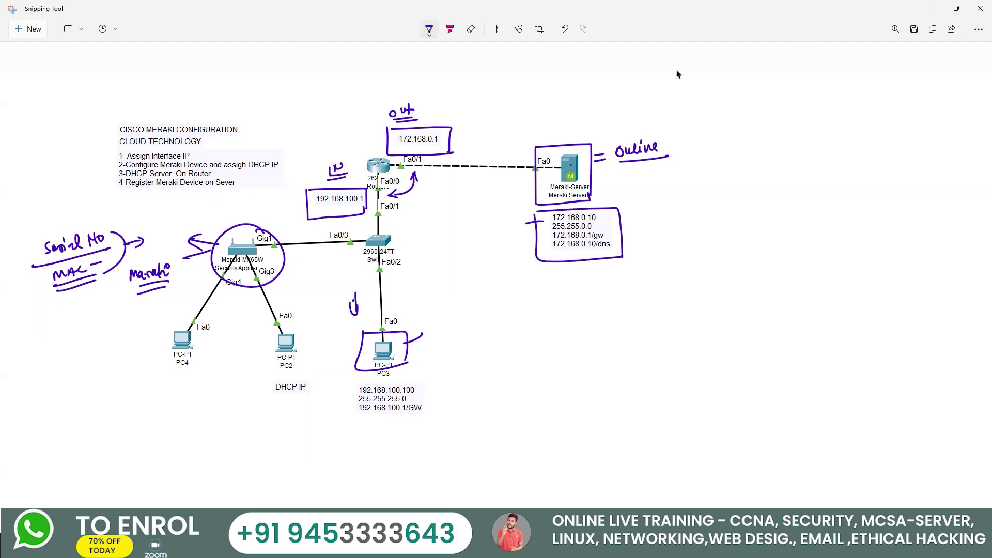
Trace PC3's path up to the router and reinforce the 192.168.100.1 box and MX65W circle
left_click_drag(386, 143, 377, 152)
left_click_drag(376, 152, 385, 152)
mouse_move(303, 189)
left_mouse_down()
mouse_move(363, 189)
mouse_move(365, 215)
mouse_move(315, 219)
mouse_move(311, 189)
left_mouse_up()
mouse_move(397, 343)
left_mouse_down()
mouse_move(413, 257)
mouse_move(412, 174)
mouse_move(544, 175)
mouse_move(537, 181)
left_mouse_up()
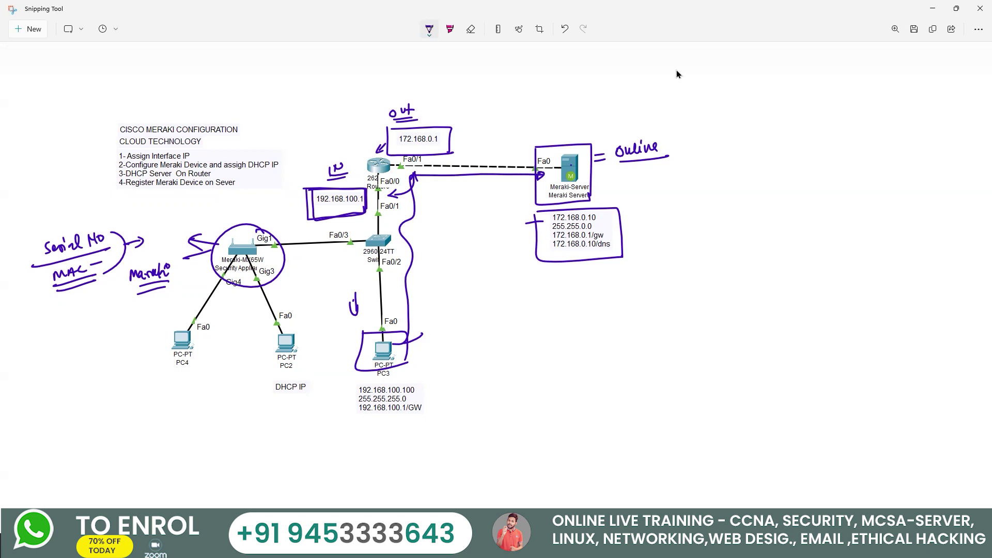
mouse_move(240, 234)
left_mouse_down()
mouse_move(212, 269)
mouse_move(268, 289)
mouse_move(256, 230)
left_mouse_up()
left_click_drag(96, 251, 114, 240)
left_click_drag(97, 275, 123, 254)
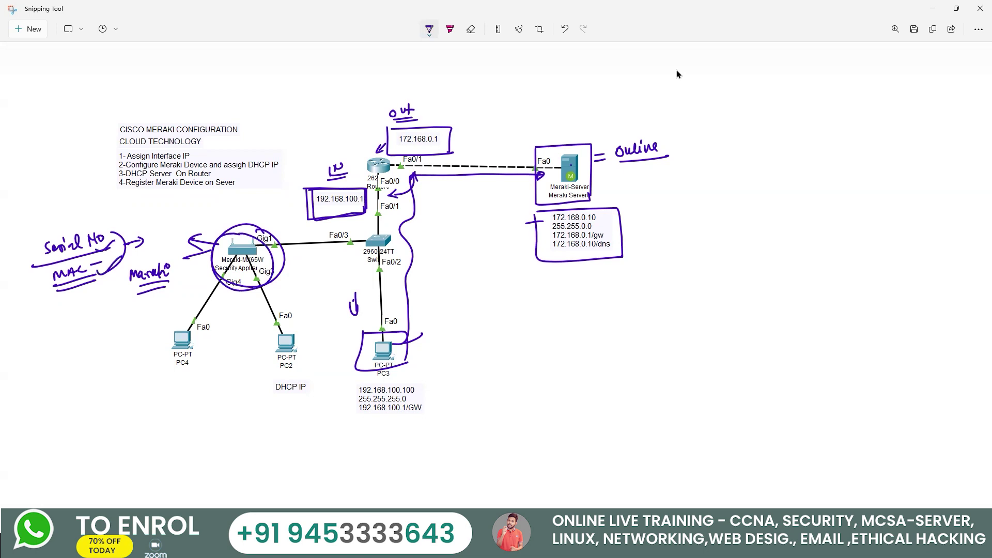
left_click_drag(571, 137, 594, 128)
Write a boxed 'A/c' under Online and 'DHCP' above the MX65W, with an arrow from the switch
mouse_move(623, 189)
left_mouse_down()
mouse_move(640, 185)
mouse_move(635, 192)
left_mouse_up()
left_click_drag(648, 177, 652, 185)
left_click_drag(626, 195, 651, 192)
mouse_move(617, 171)
left_mouse_down()
mouse_move(660, 170)
mouse_move(657, 200)
left_mouse_up()
mouse_move(619, 172)
left_mouse_down()
mouse_move(620, 199)
mouse_move(659, 196)
left_mouse_up()
left_click_drag(239, 227, 236, 237)
left_click_drag(366, 230, 268, 226)
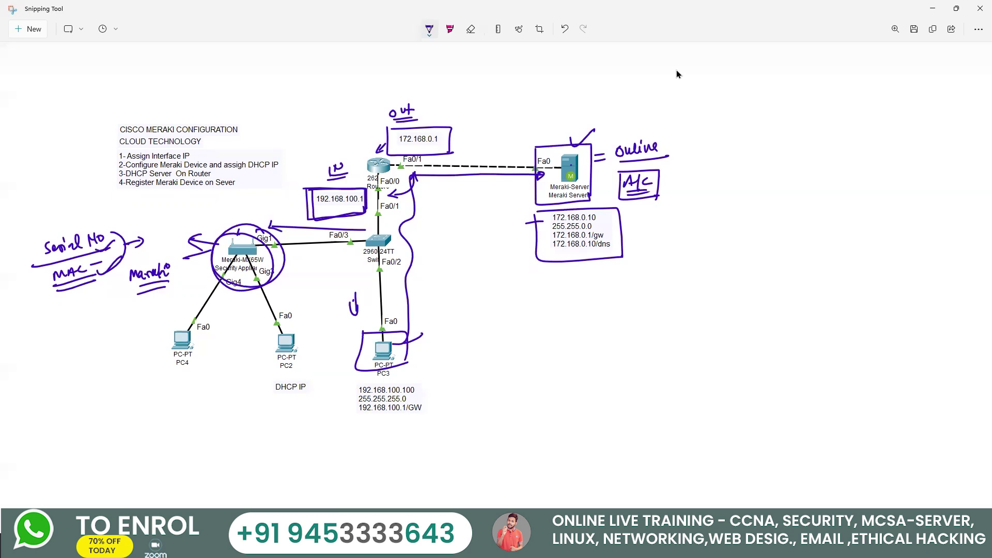
mouse_move(226, 206)
left_mouse_down()
mouse_move(235, 218)
mouse_move(266, 204)
mouse_move(266, 225)
mouse_move(265, 198)
mouse_move(230, 228)
left_mouse_up()
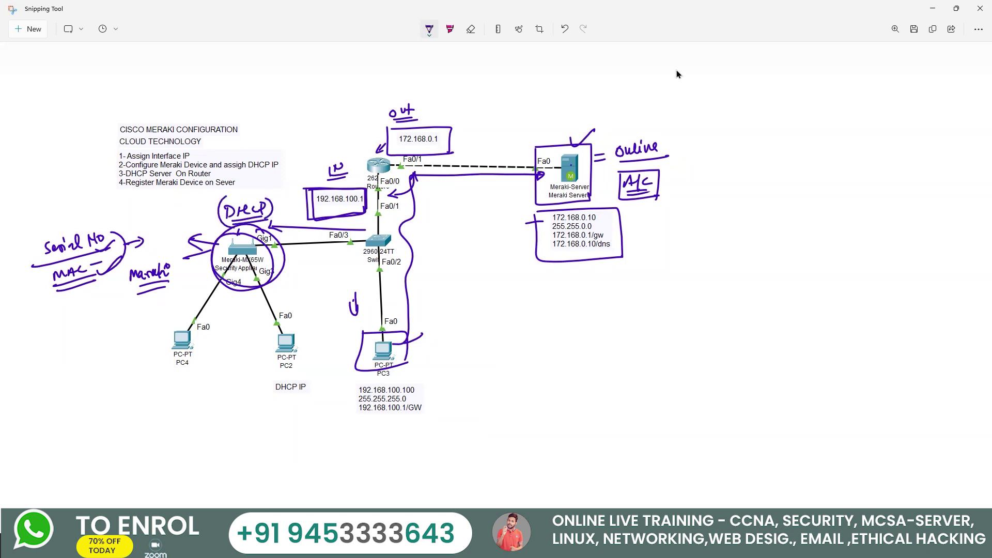
Box PC3, PC4 and PC2, and write a circled 'AD' below PC4
mouse_move(363, 333)
left_mouse_down()
mouse_move(404, 358)
mouse_move(369, 366)
mouse_move(408, 362)
mouse_move(463, 322)
left_mouse_up()
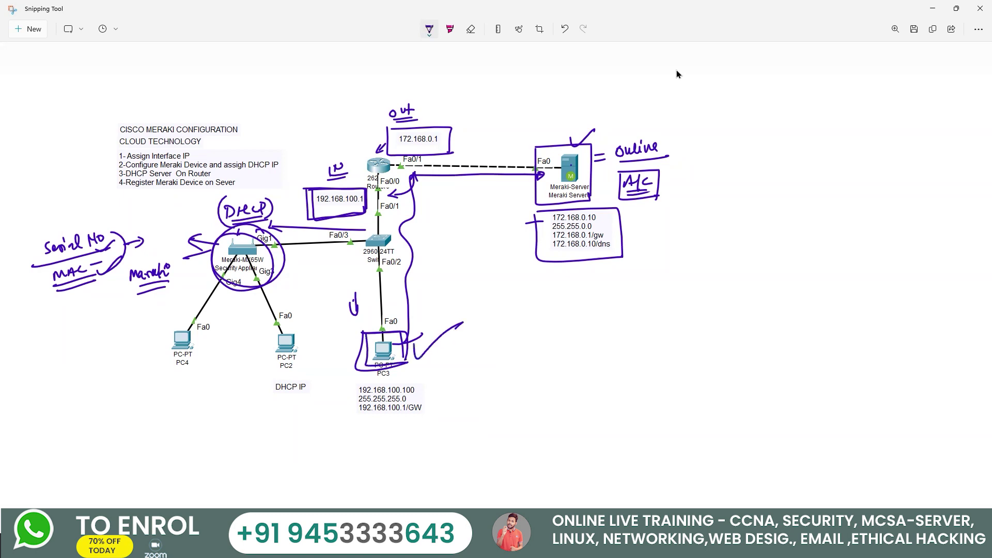
mouse_move(168, 323)
left_mouse_down()
mouse_move(209, 325)
mouse_move(212, 349)
left_mouse_up()
mouse_move(167, 317)
left_mouse_down()
mouse_move(161, 363)
mouse_move(217, 364)
left_mouse_up()
left_click_drag(259, 329, 316, 368)
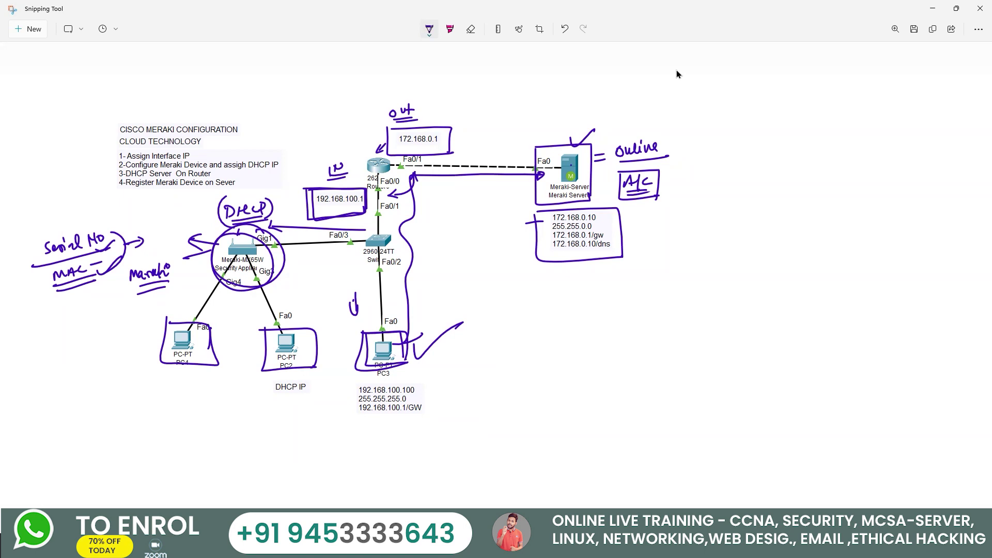
mouse_move(138, 382)
left_mouse_down()
mouse_move(144, 373)
mouse_move(158, 390)
mouse_move(136, 367)
mouse_move(154, 402)
left_mouse_up()
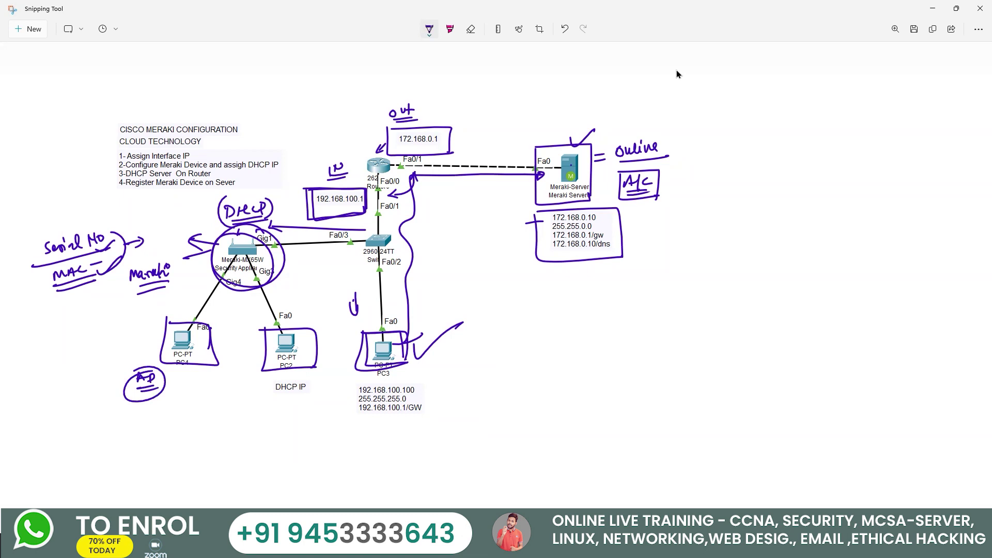
Write 'DHCP' above the router with a downward arrow and redraw the MX65W circle
mouse_move(225, 232)
left_mouse_down()
mouse_move(271, 263)
mouse_move(218, 266)
left_mouse_up()
left_click_drag(356, 130, 370, 164)
mouse_move(299, 122)
left_mouse_down()
mouse_move(308, 129)
mouse_move(333, 117)
mouse_move(332, 130)
left_mouse_up()
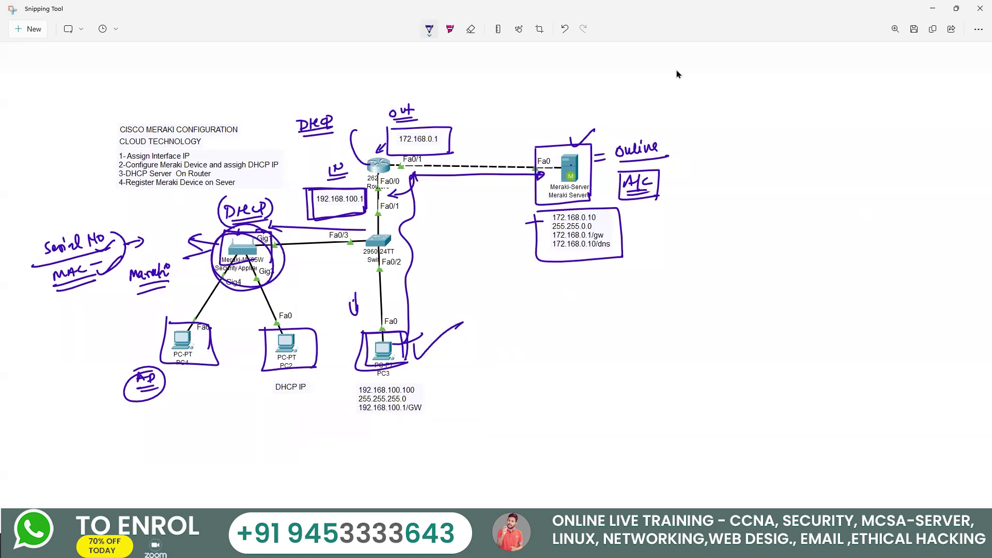
left_click_drag(319, 139, 303, 183)
mouse_move(246, 234)
left_mouse_down()
mouse_move(282, 233)
mouse_move(281, 261)
left_mouse_up()
key("ctrl+z")
key("ctrl+z")
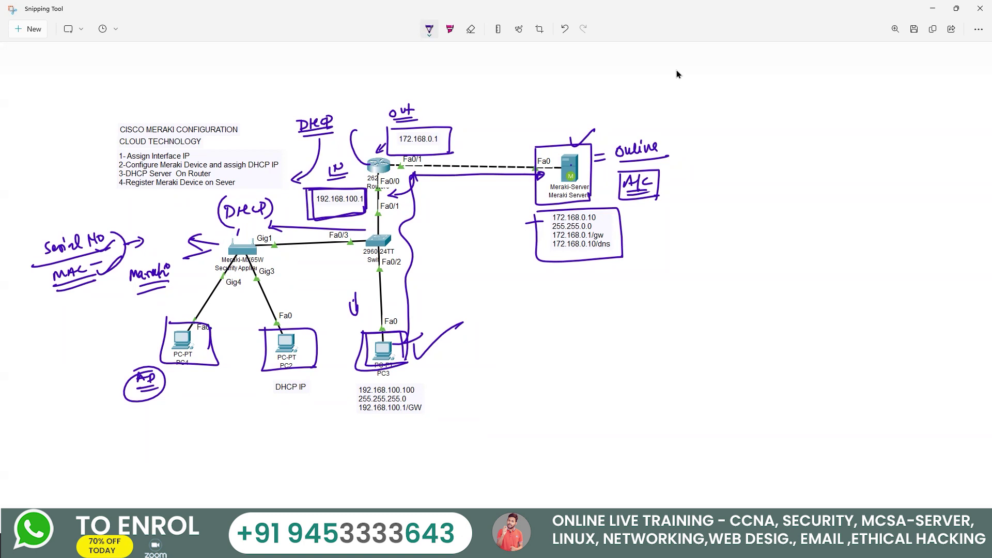
mouse_move(257, 229)
left_mouse_down()
mouse_move(229, 287)
mouse_move(270, 236)
left_mouse_up()
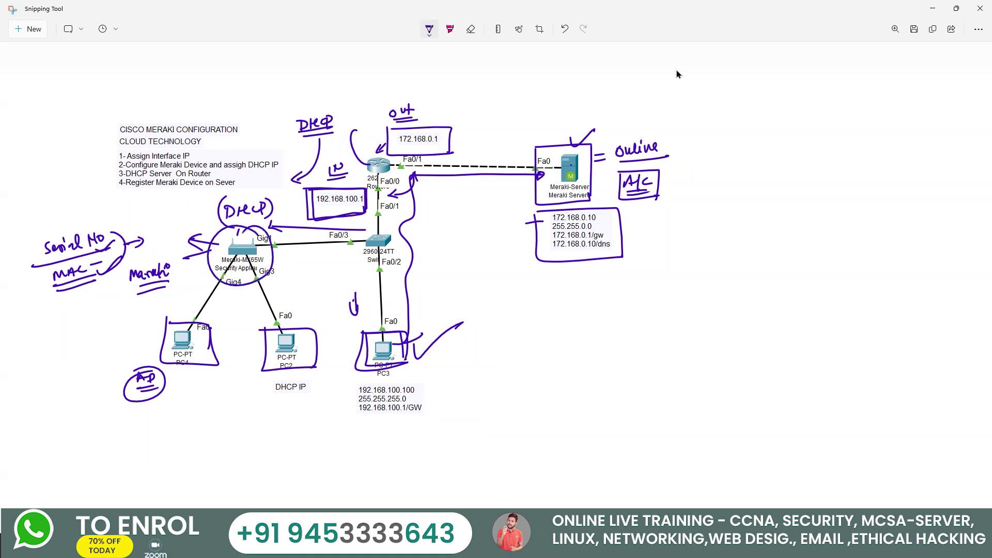
Point arrows at steps 1, 2 and 4 and link the IN and 172.168.0.1 notes to the router
left_click_drag(102, 161, 115, 161)
left_click_drag(350, 173, 377, 157)
left_click_drag(107, 170, 119, 165)
mouse_move(267, 156)
left_mouse_down()
mouse_move(278, 156)
mouse_move(270, 173)
left_mouse_up()
left_click_drag(220, 258, 205, 268)
mouse_move(170, 324)
left_mouse_down()
mouse_move(204, 321)
mouse_move(163, 357)
mouse_move(210, 362)
left_mouse_up()
mouse_move(216, 238)
left_mouse_down()
mouse_move(252, 235)
mouse_move(255, 264)
mouse_move(221, 242)
left_mouse_up()
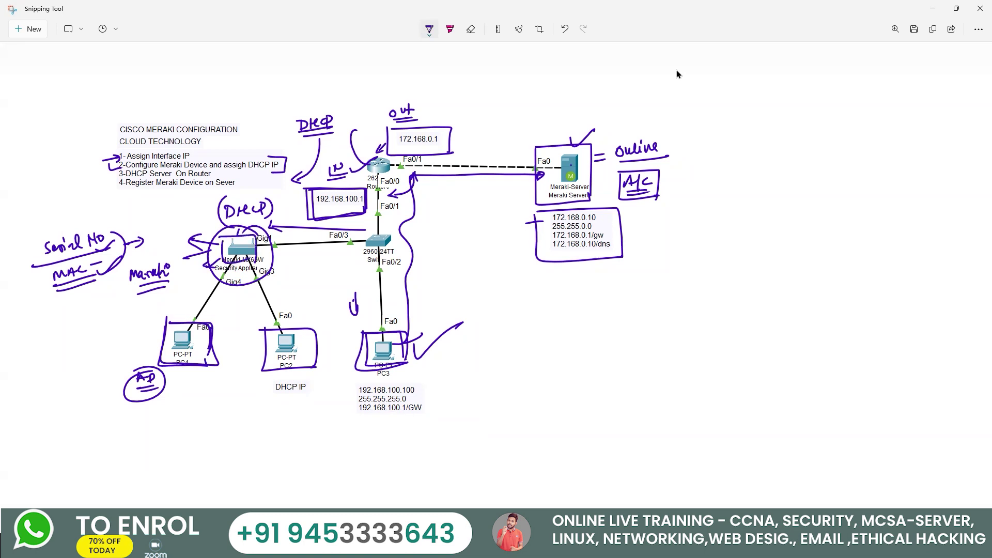
left_click_drag(96, 181, 112, 179)
left_click_drag(415, 121, 377, 155)
left_click_drag(124, 189, 158, 189)
Minimize Snipping Tool, then box-select and deselect the router in the Meraki Cloud topology
left_click(932, 9)
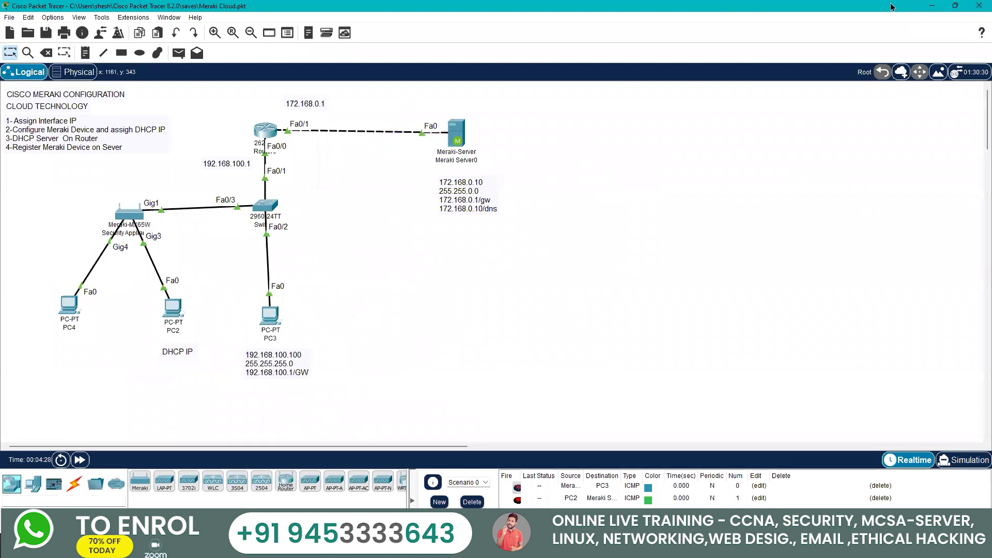
left_click_drag(220, 97, 279, 165)
left_click(283, 134)
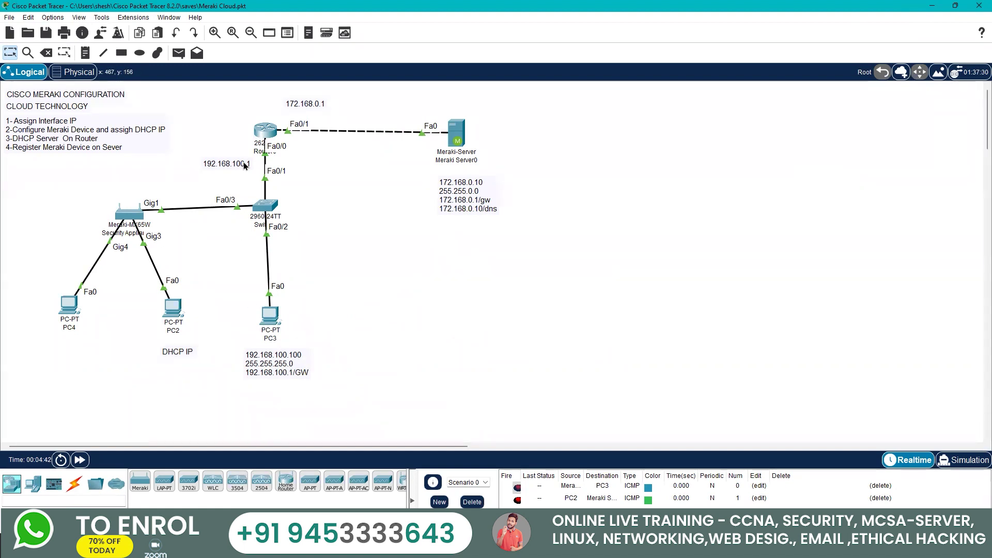
Add a '192.168.0.1' text note and place it just above the Meraki security appliance
left_click(85, 52)
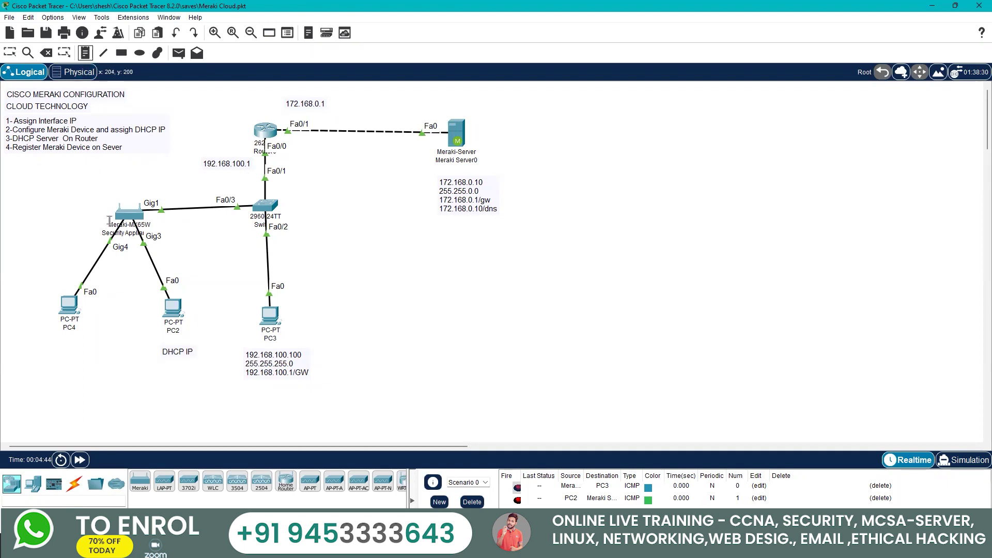
left_click(95, 193)
type("192.168.0.1")
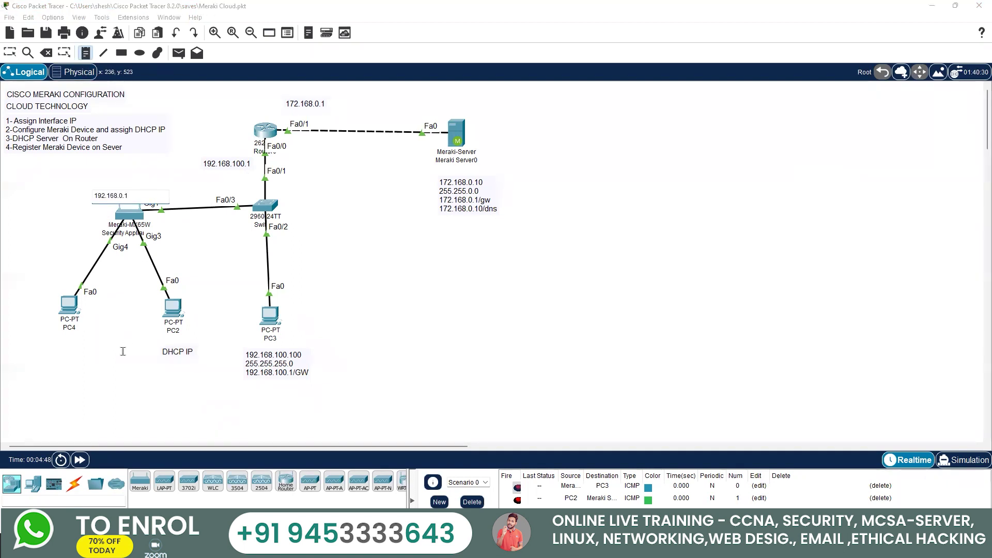
left_click(9, 52)
left_click_drag(109, 207, 112, 201)
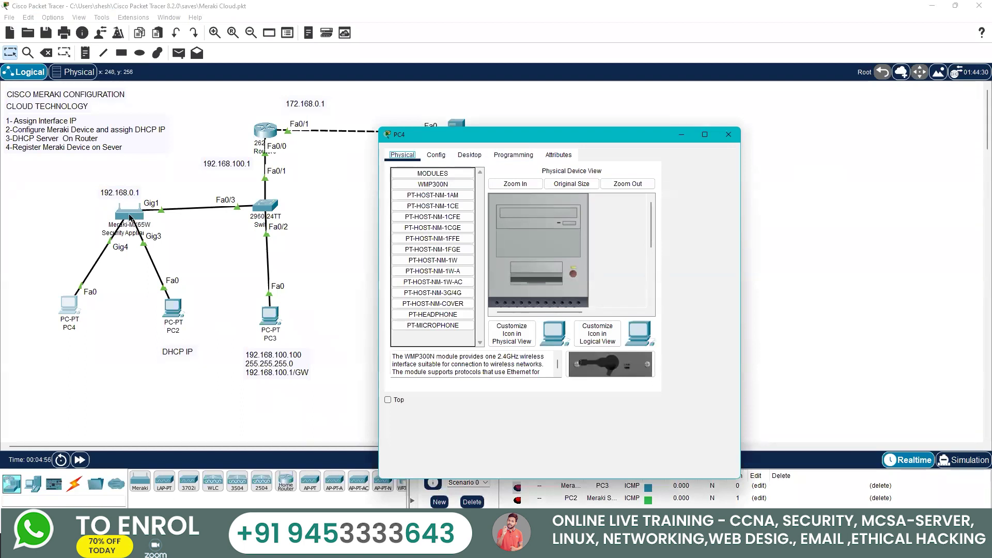
Check PC4's IP configuration, enlarge its window, and load 192.168.0.1 in its web browser
left_click(468, 157)
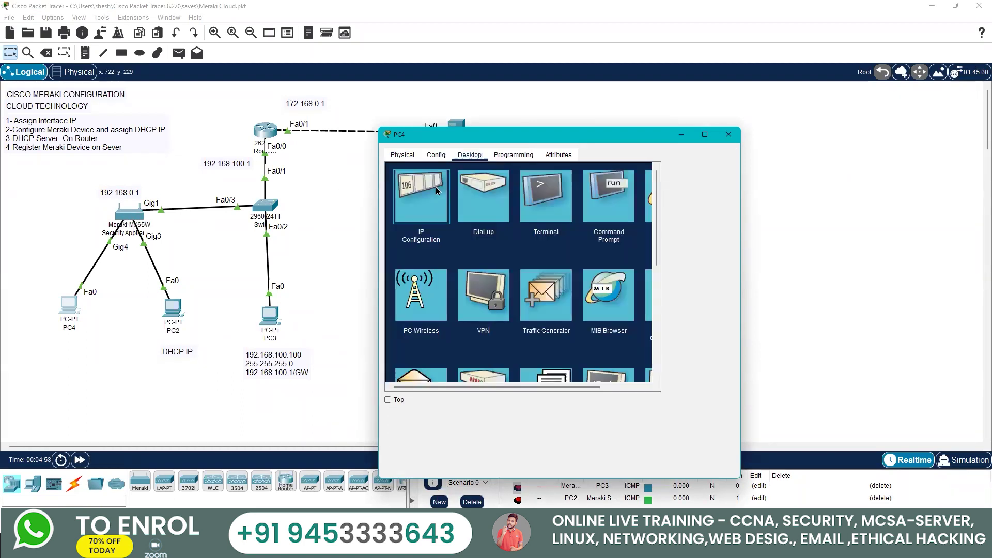
left_click(434, 207)
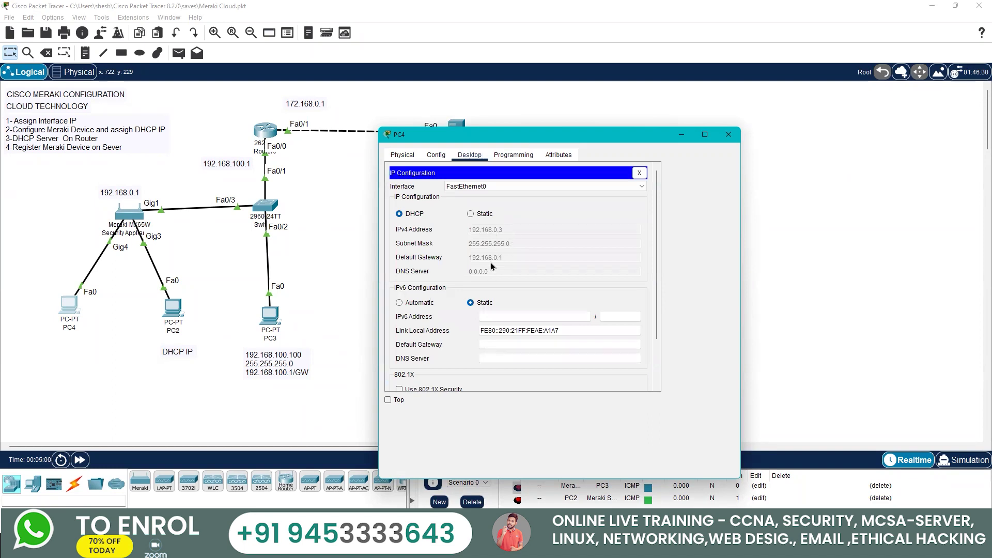
left_click(640, 173)
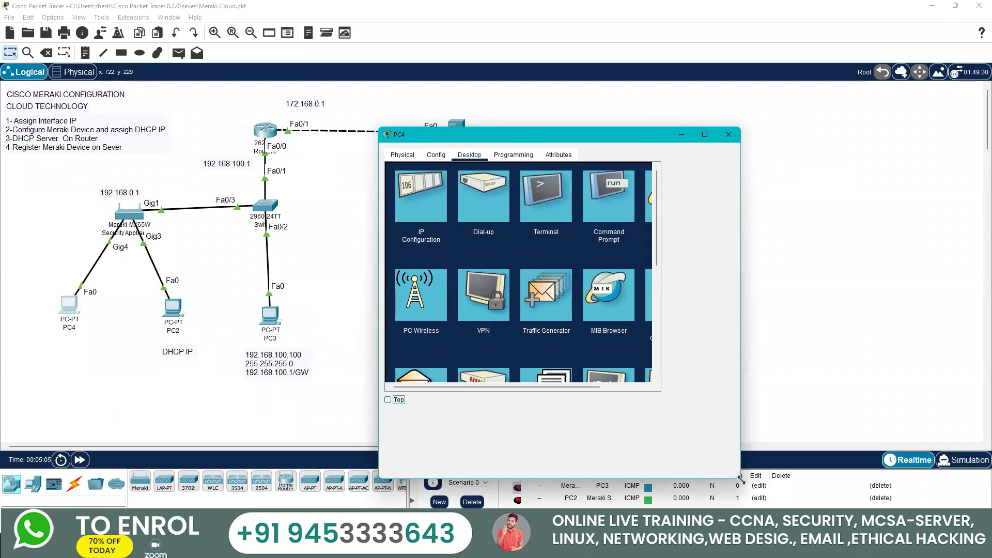
left_click_drag(740, 482, 816, 507)
left_click_drag(597, 139, 576, 99)
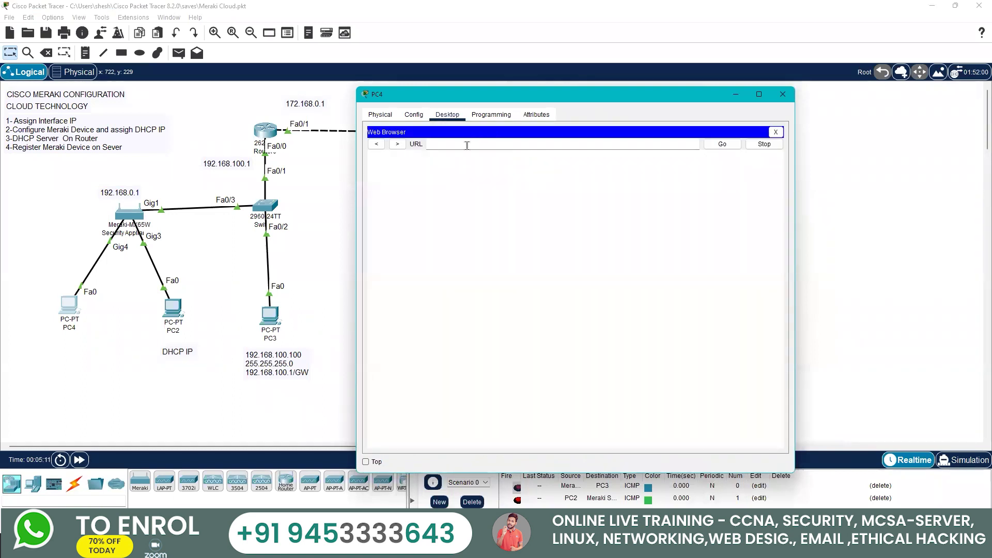
type("192")
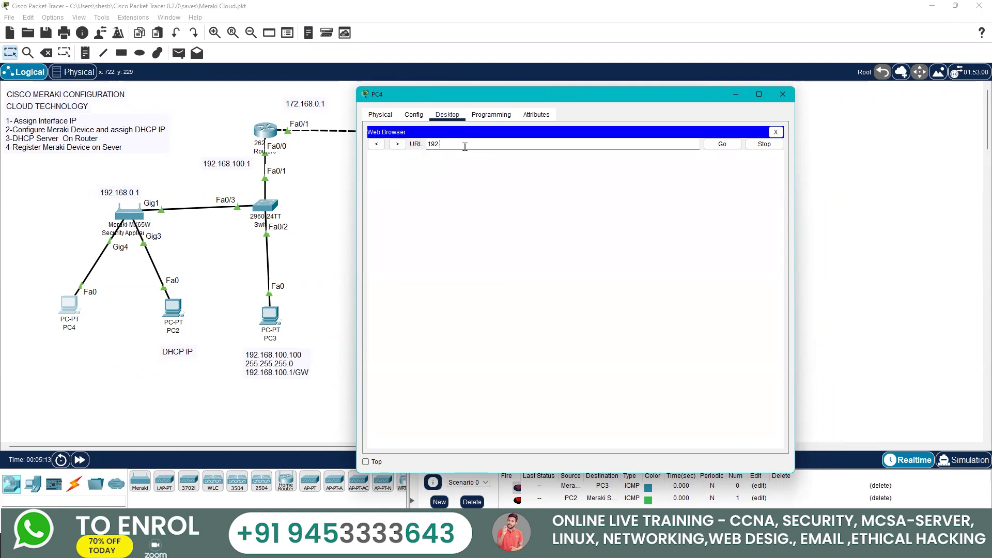
type(".168.0.1")
key("Return")
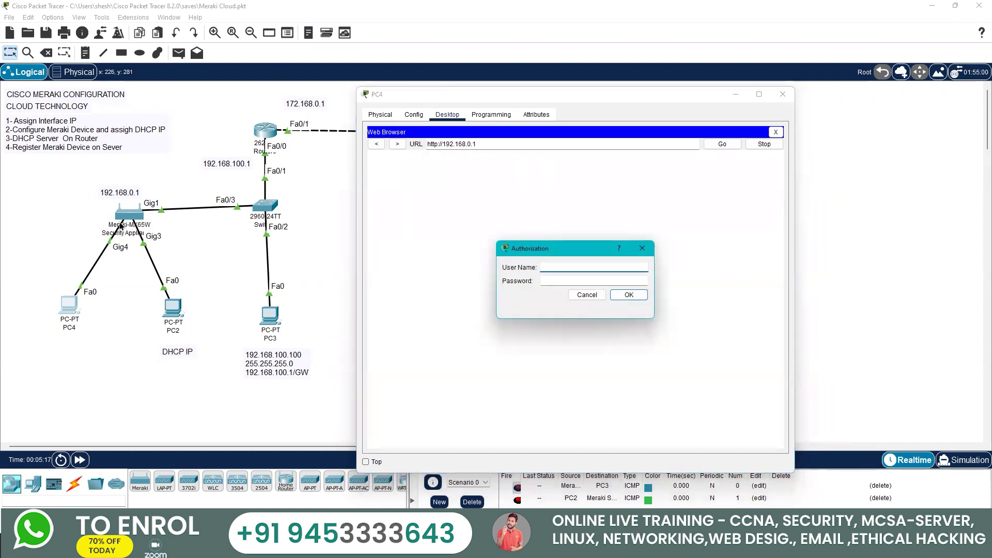
Copy the security appliance's serial number from its Config tab and log in with it as user name
left_click(122, 225)
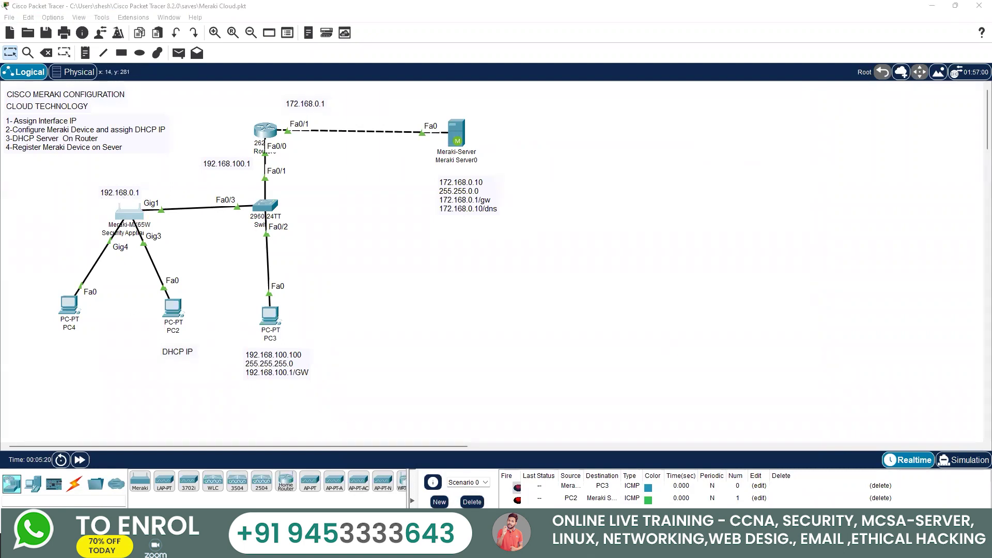
left_click(129, 213)
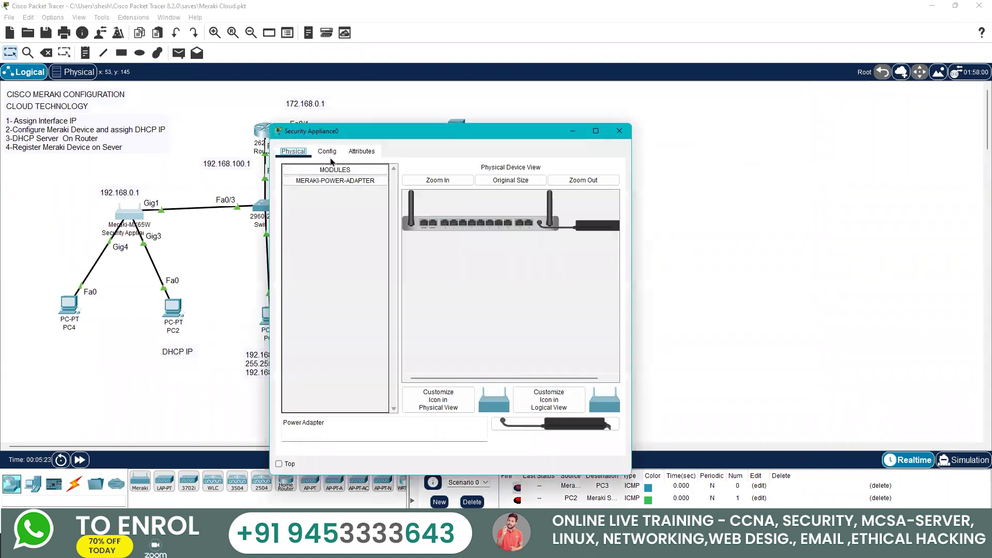
left_click(326, 151)
left_click_drag(487, 215, 312, 202)
key("ctrl+c")
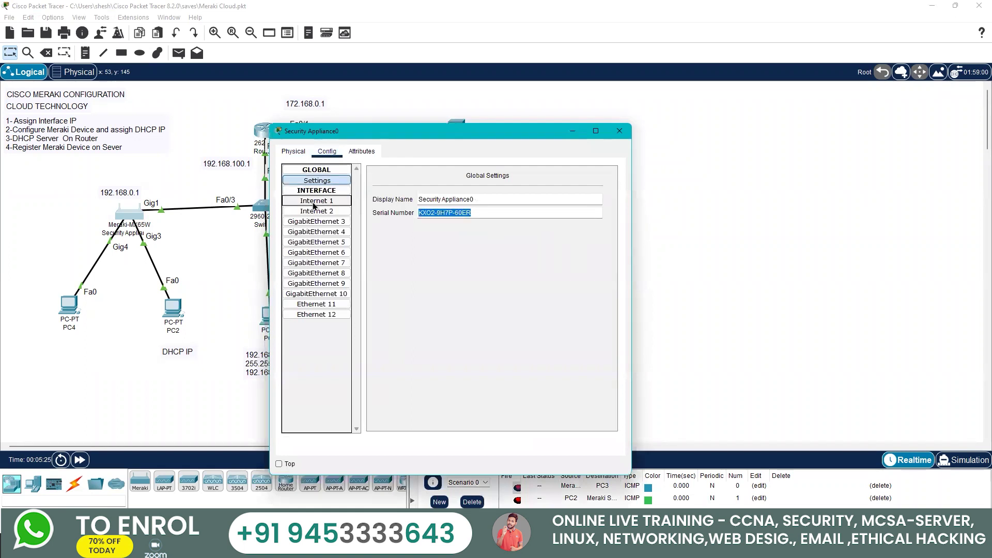
left_click(830, 288)
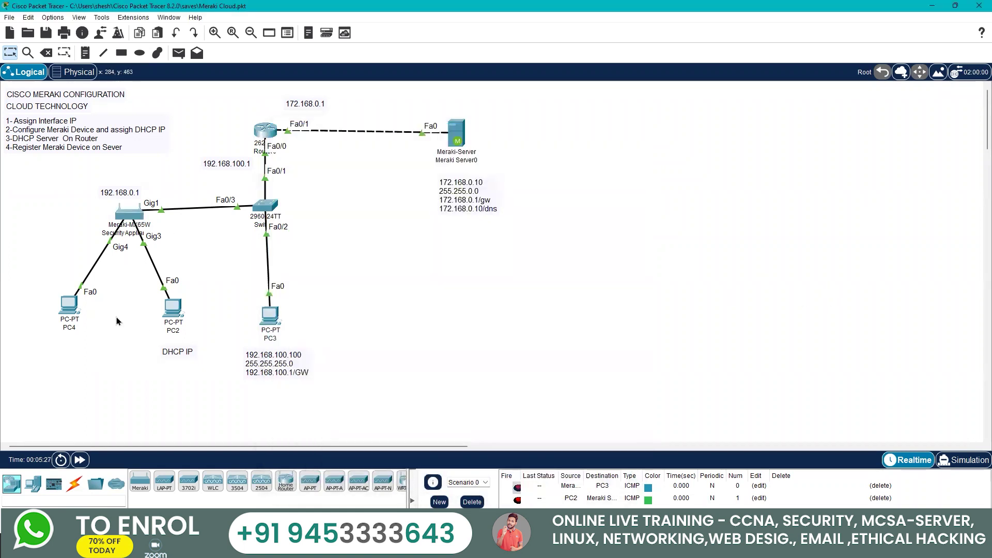
left_click(72, 316)
key("ctrl+v")
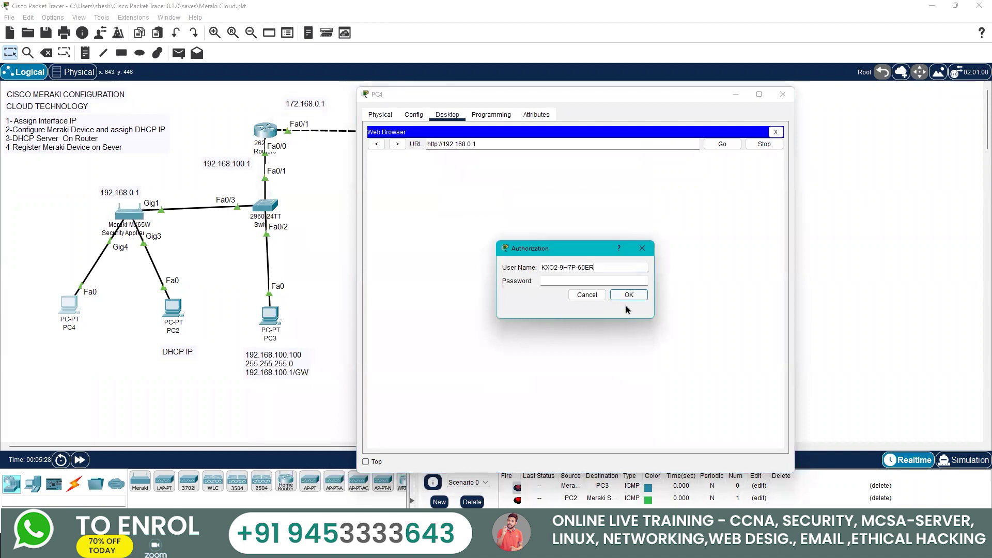
left_click(624, 295)
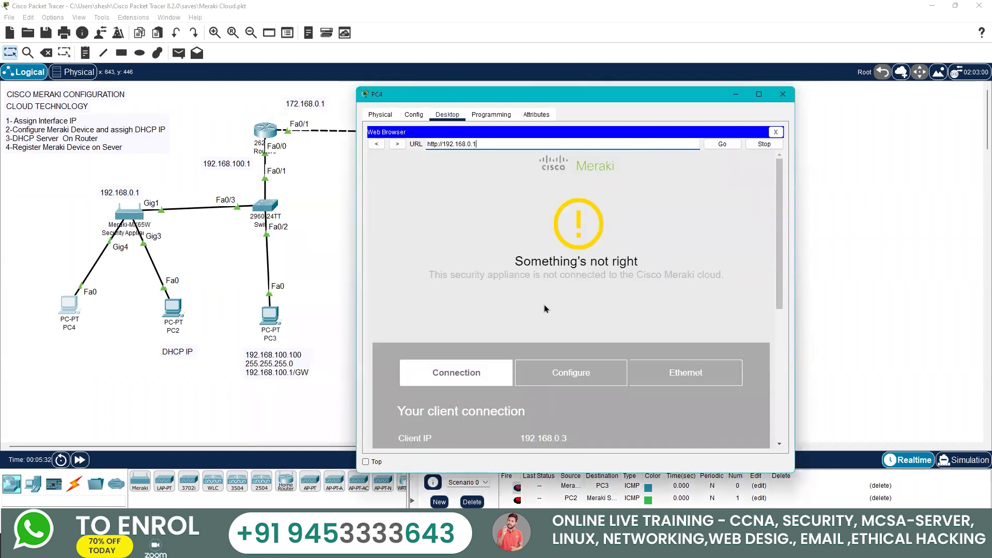
Highlight the appliance's Ethernet status and primary IP address, then go to its Configure page
scroll(543, 308, "down", 3)
left_click_drag(521, 314, 573, 316)
scroll(543, 371, "down", 2)
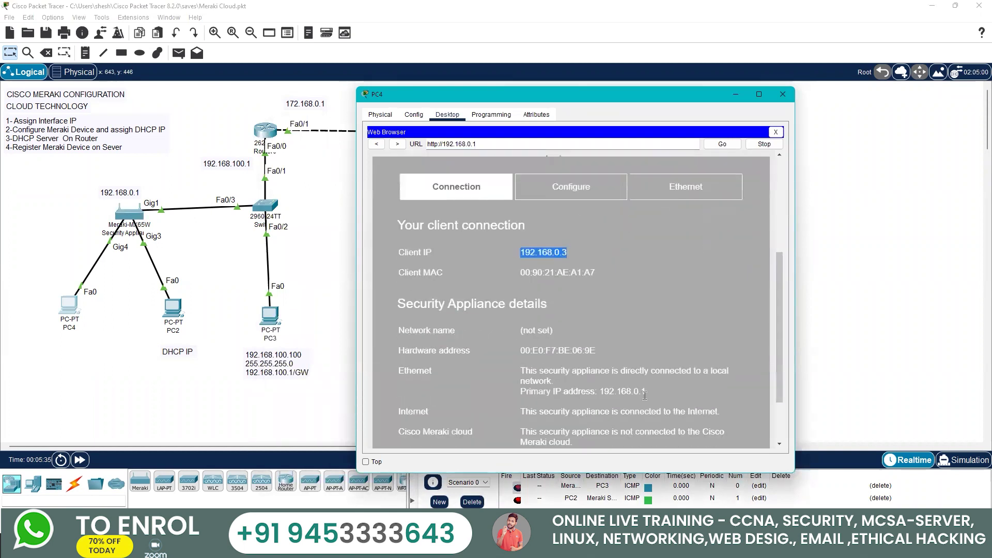
double_click(602, 391)
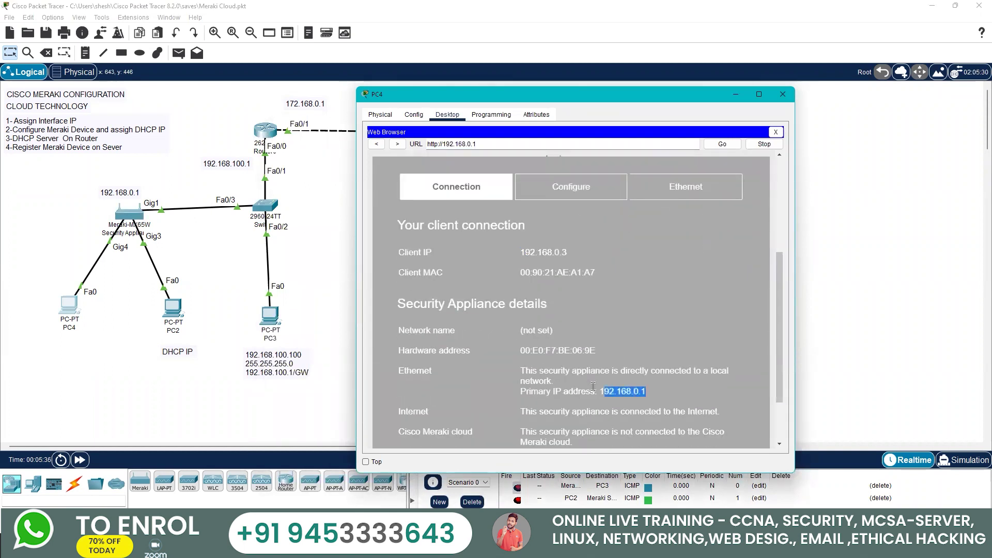
left_click_drag(538, 371, 558, 371)
left_click(545, 378)
left_click_drag(525, 371, 639, 385)
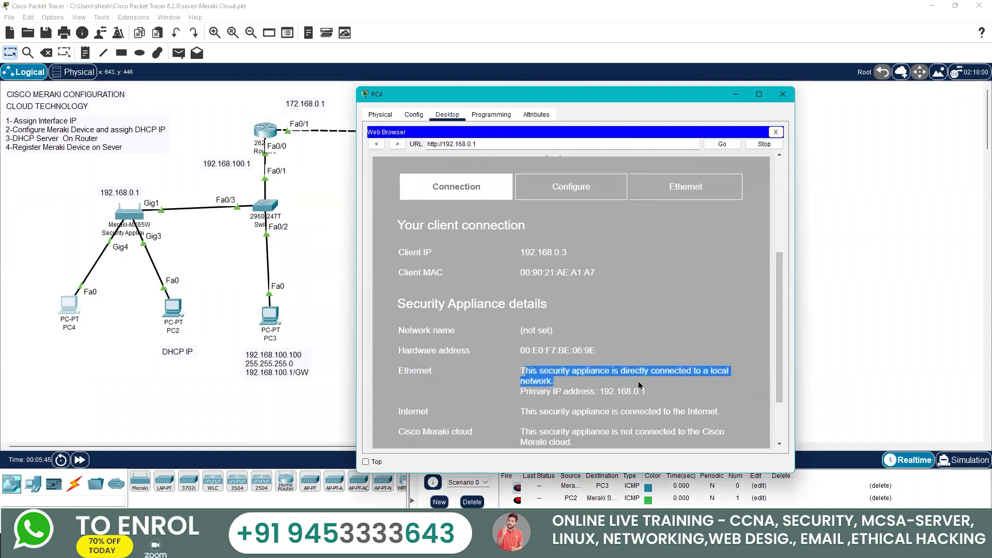
left_click(552, 402)
left_click_drag(520, 370, 637, 392)
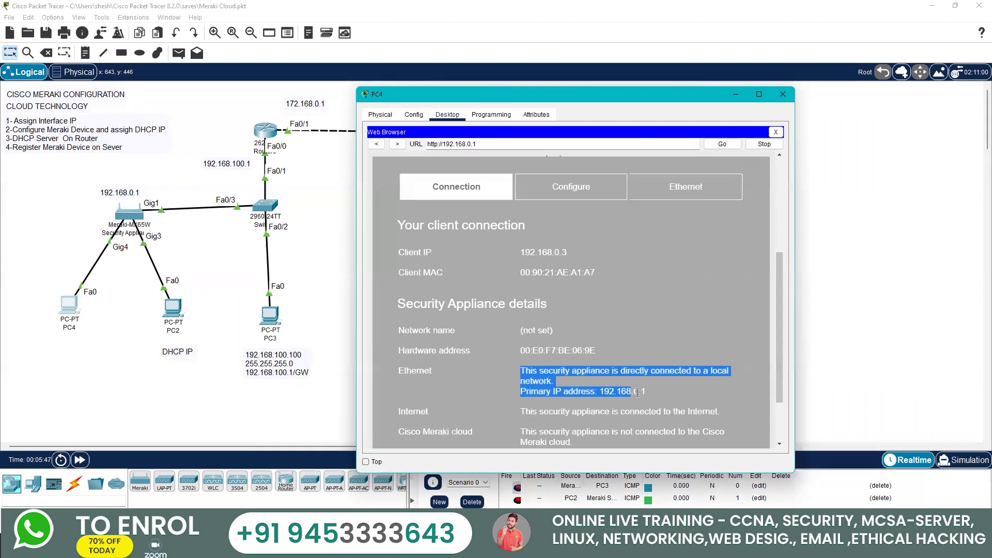
left_click(636, 392)
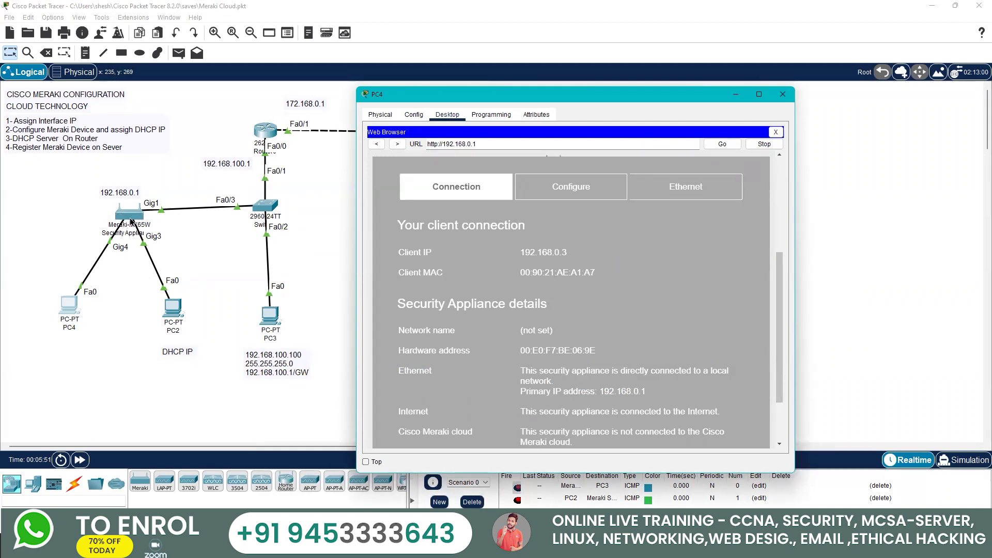
scroll(472, 278, "down", 3)
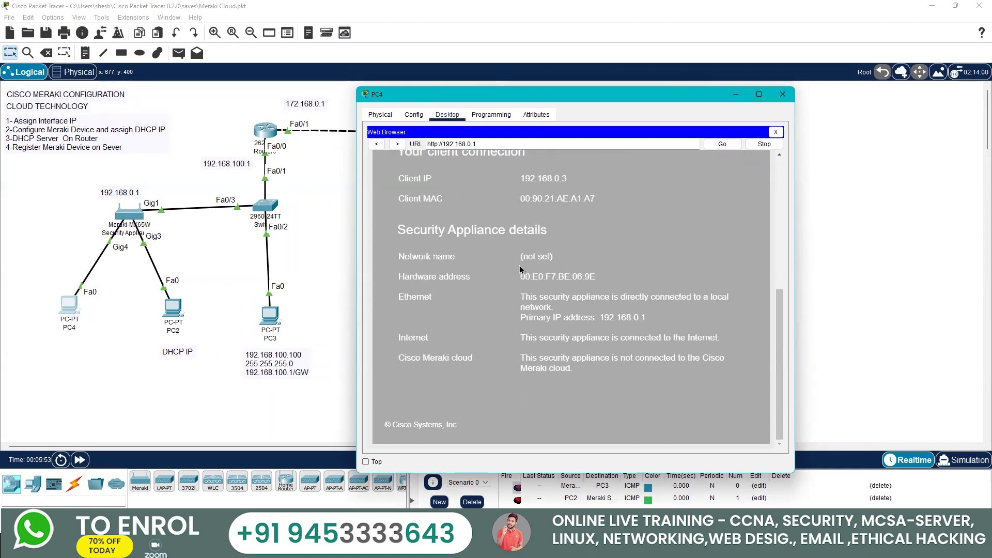
scroll(519, 265, "up", 4)
left_click(557, 211)
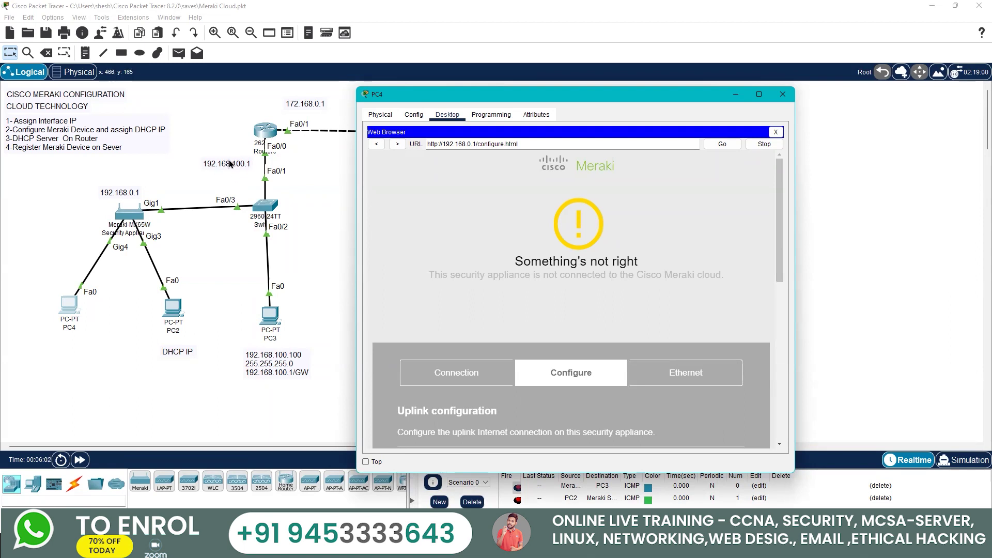
Try Internet 2's IP assignment options, switching between DHCP and static and undoing a netmask edit
scroll(516, 334, "down", 9)
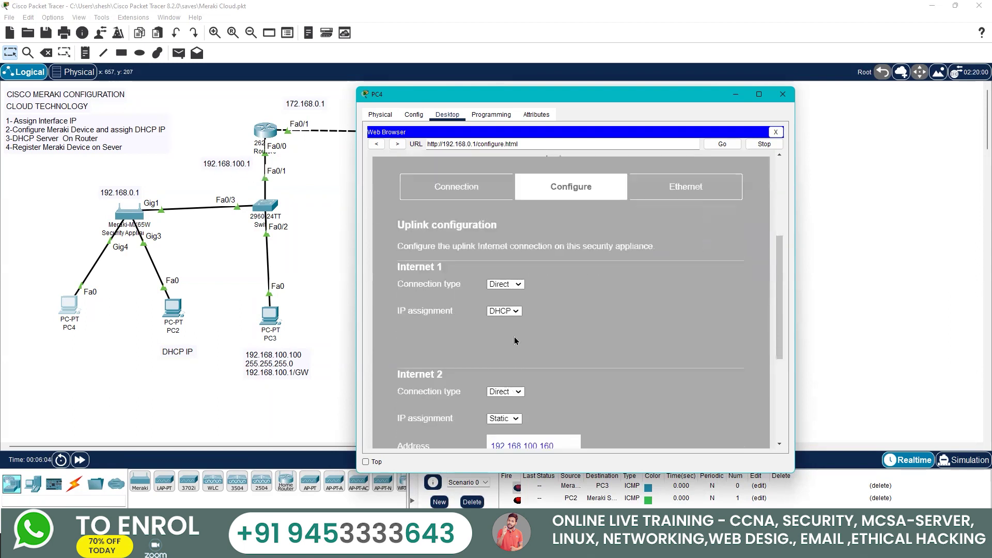
scroll(512, 337, "down", 1)
left_click_drag(549, 345, 478, 310)
left_click(505, 295)
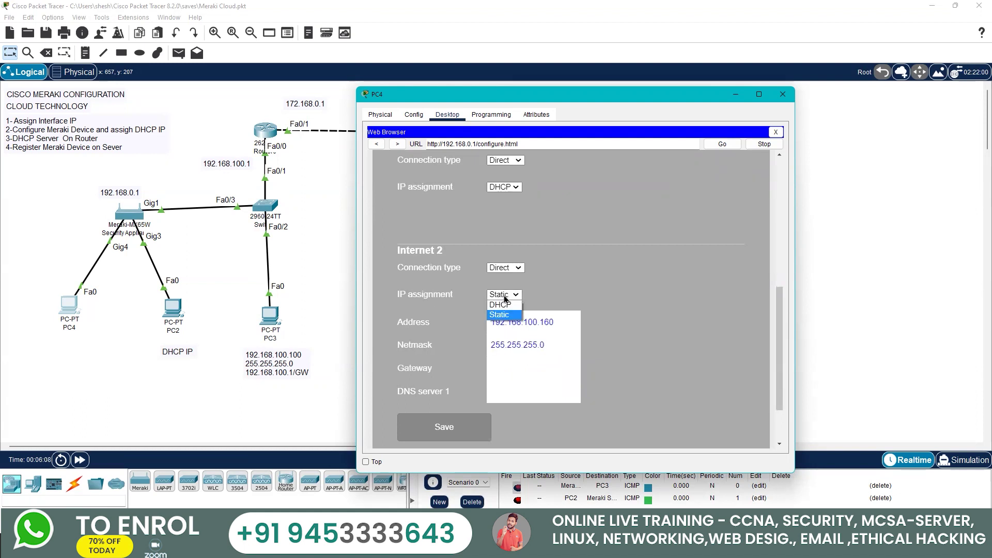
left_click(505, 308)
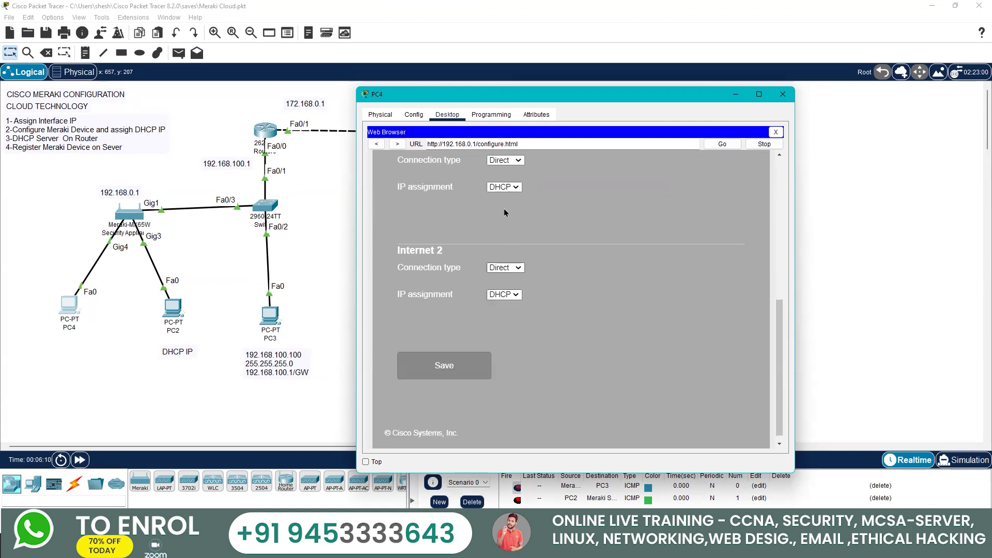
scroll(502, 202, "up", 2)
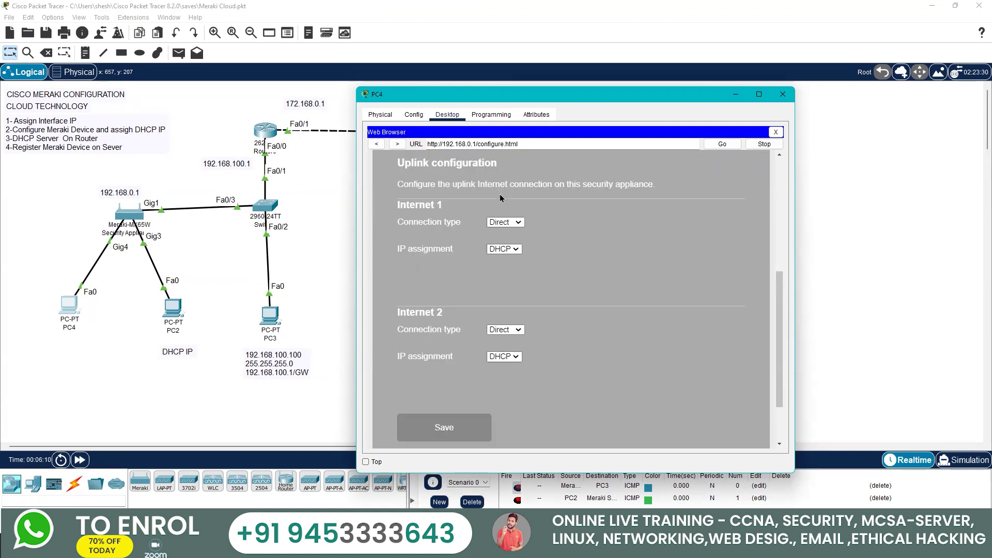
left_click(504, 355)
left_click(508, 380)
left_click_drag(545, 407, 499, 384)
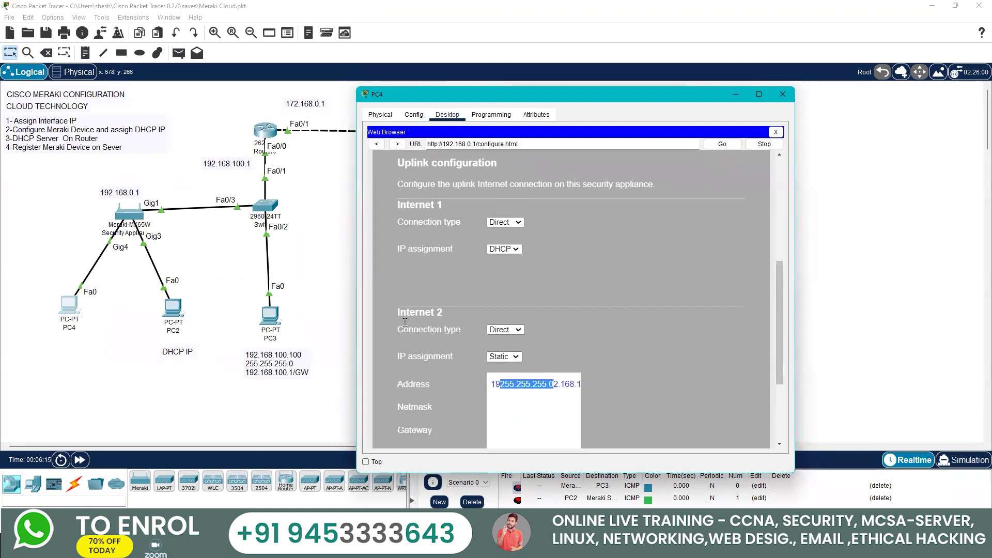
key("ctrl+z")
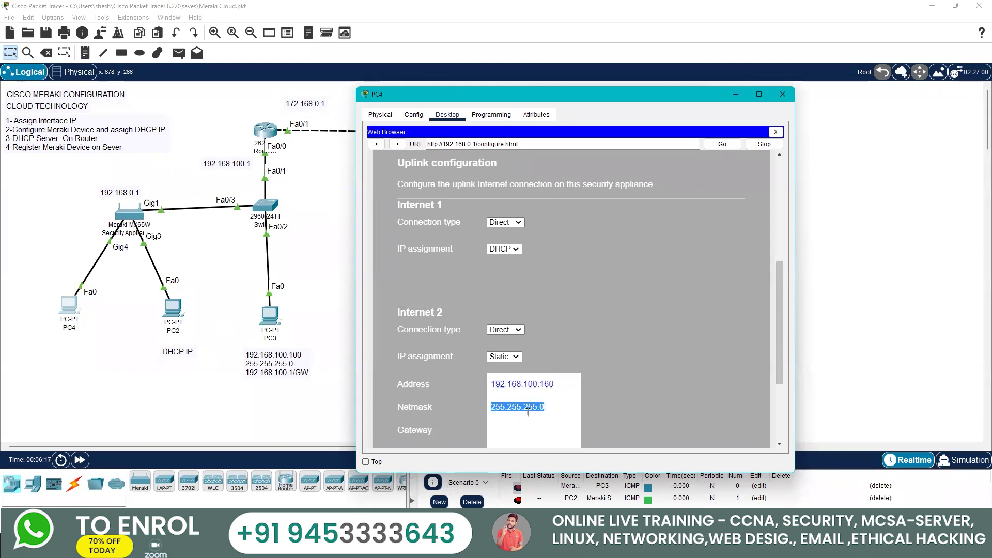
Set Internet 2 to DHCP and save the uplink configuration
scroll(497, 321, "down", 2)
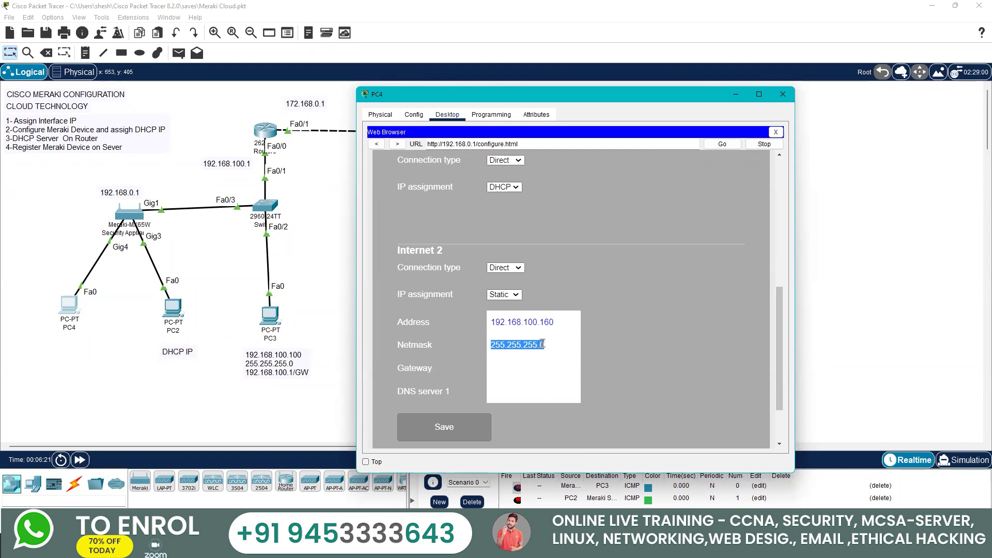
left_click(504, 295)
left_click(506, 307)
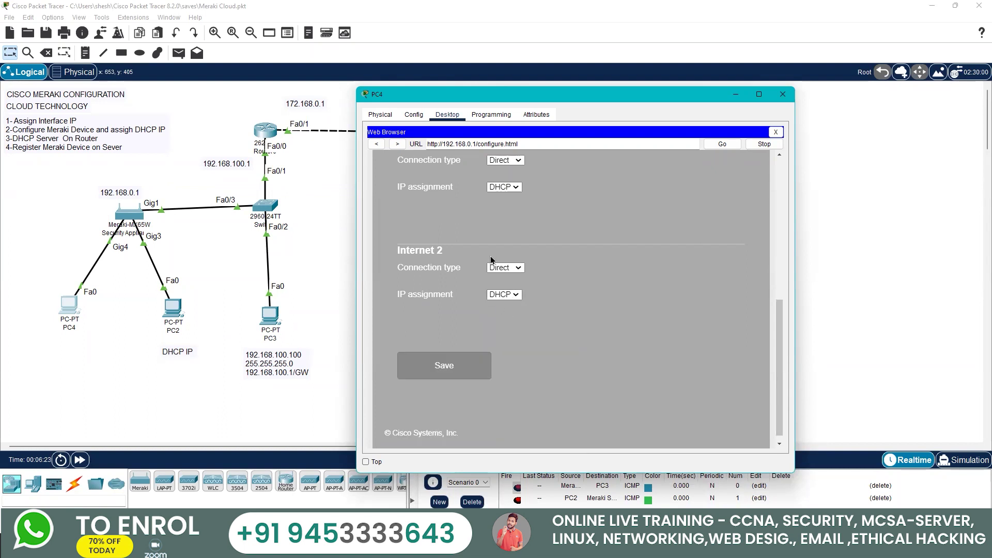
left_click(447, 368)
scroll(460, 379, "down", 2)
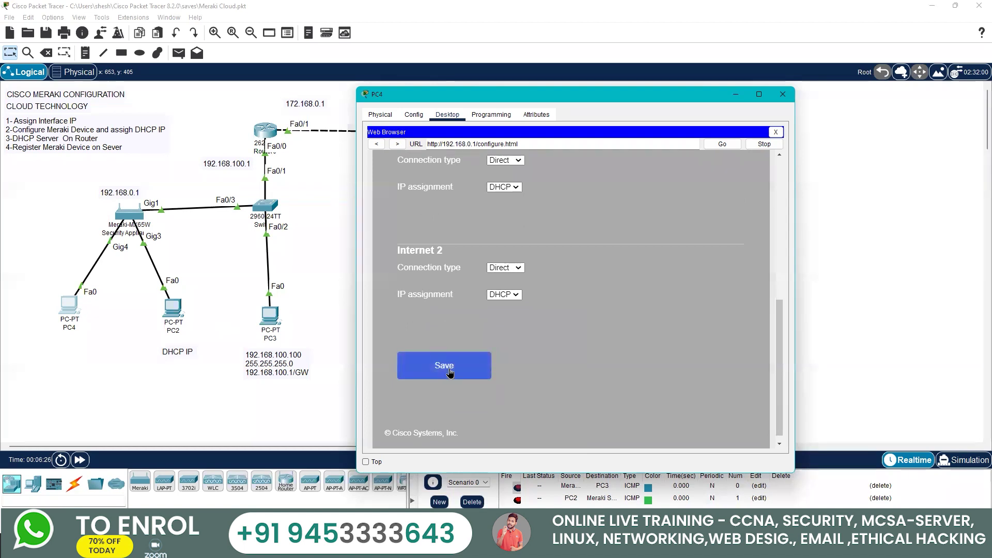
scroll(472, 274, "up", 5)
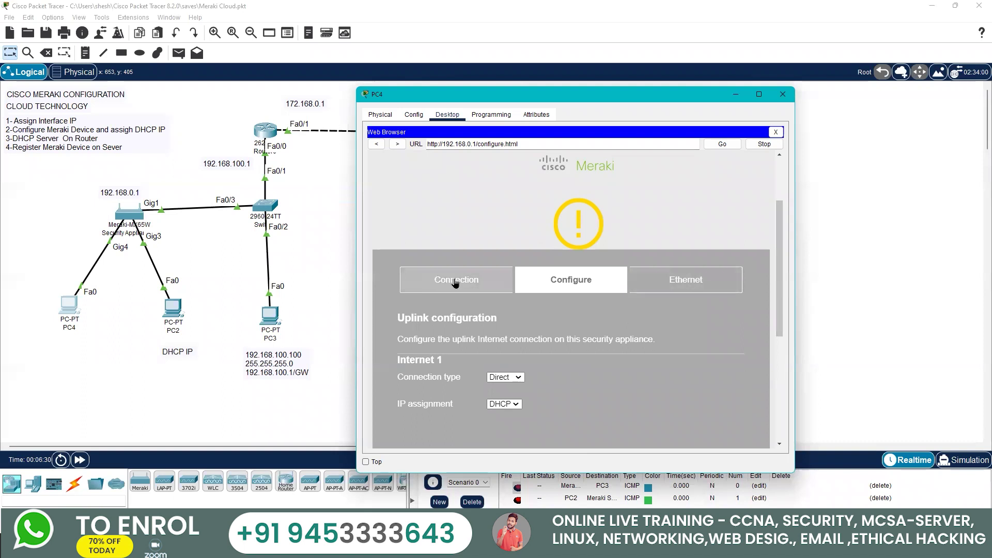
View the appliance's Ethernet page with Internet 1 and 2 at Auto, then move PC4's window aside
left_click(685, 280)
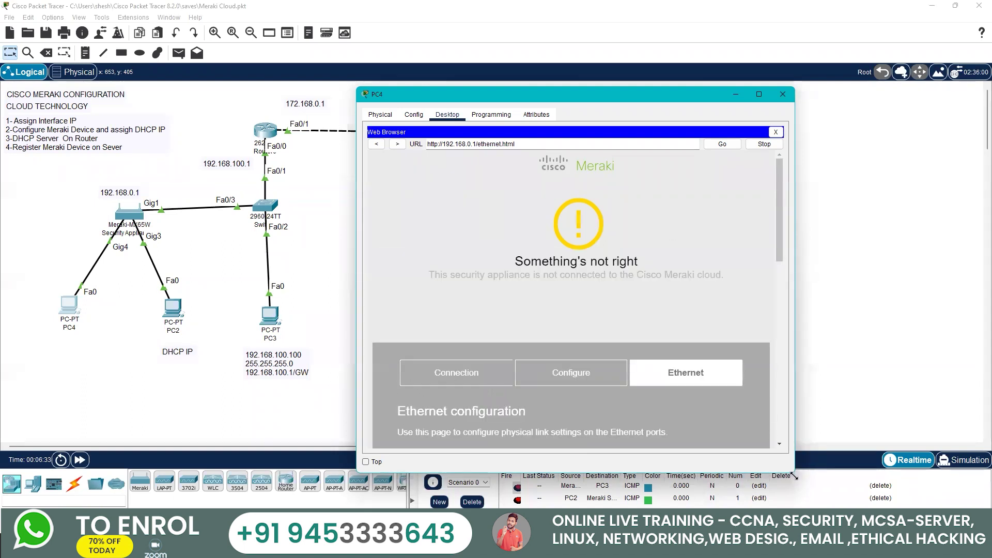
left_click_drag(794, 476, 854, 507)
scroll(692, 357, "down", 4)
scroll(603, 281, "up", 3)
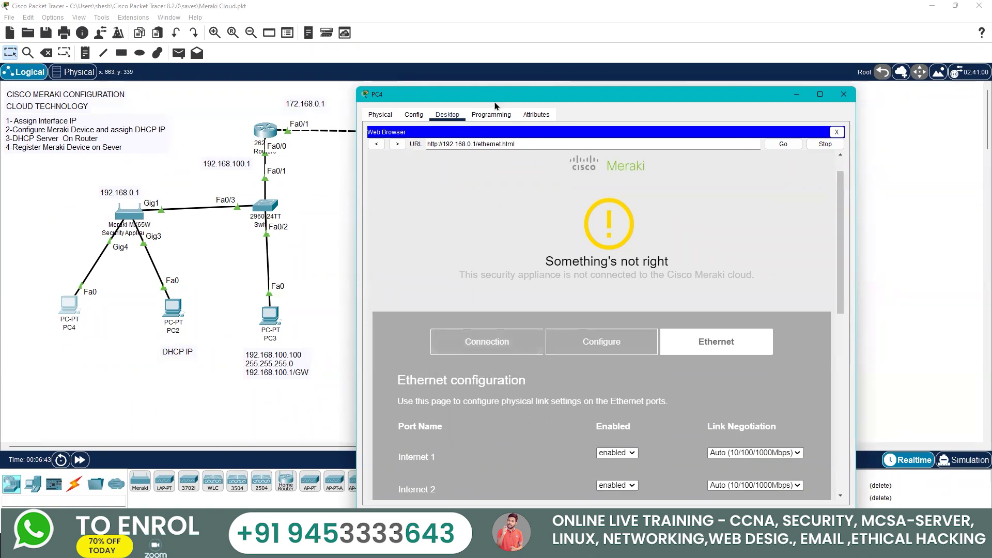
left_click_drag(494, 101, 490, 189)
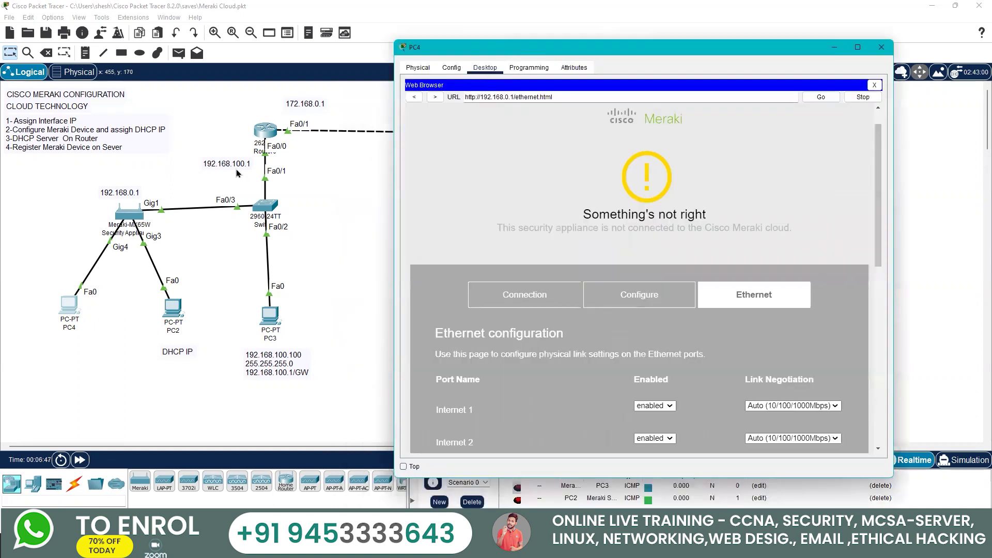
left_click(234, 106)
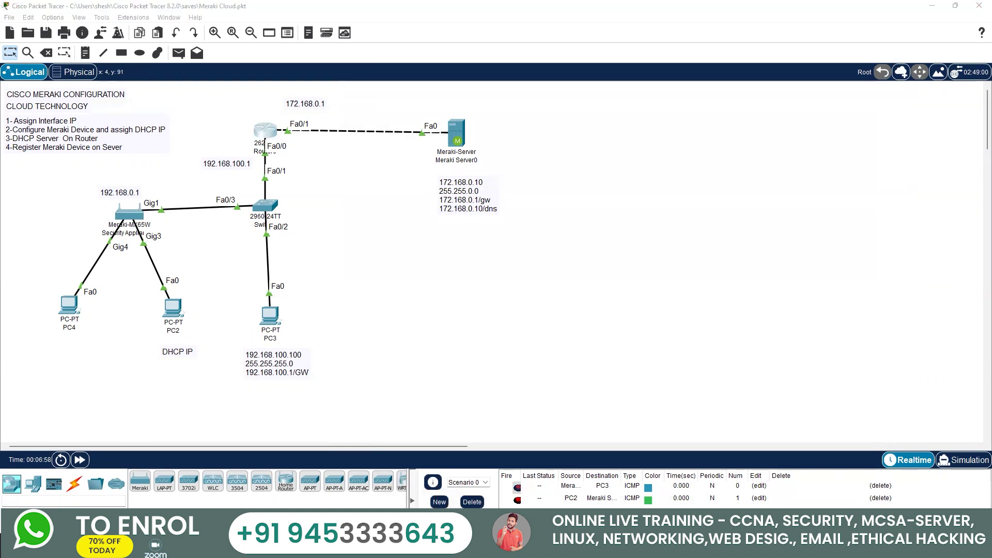
Open Router0's CLI and enter privileged mode with 'en'
left_click(265, 130)
left_click(512, 102)
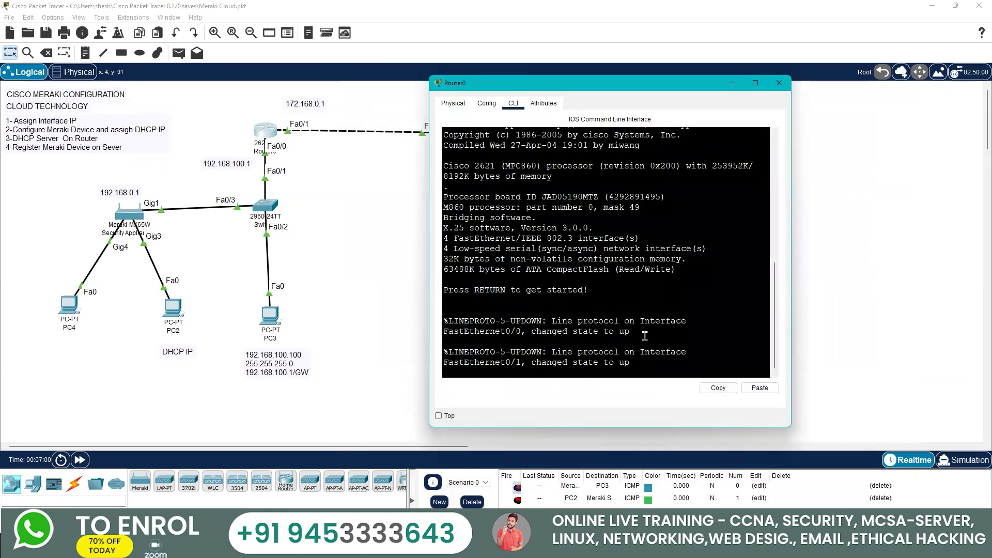
key("Return")
key("Return")
key("Return")
key("Return")
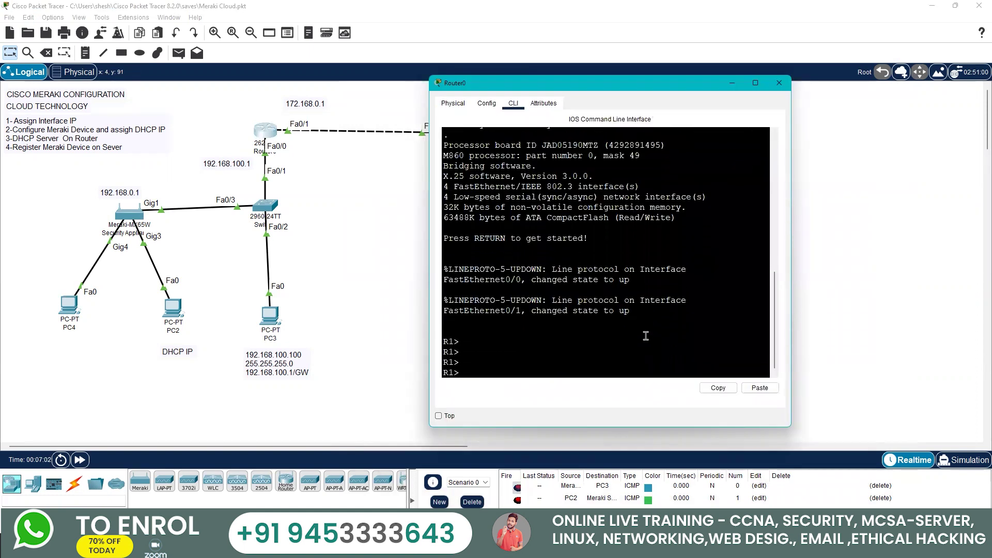
type("en")
key("Return")
key("Return")
key("Return")
key("Return")
Run 'show ip dhcp pool' and highlight the pool name sikholive1 and its utilization mark 100
type("sh ip dhc")
key("Tab")
key("Return")
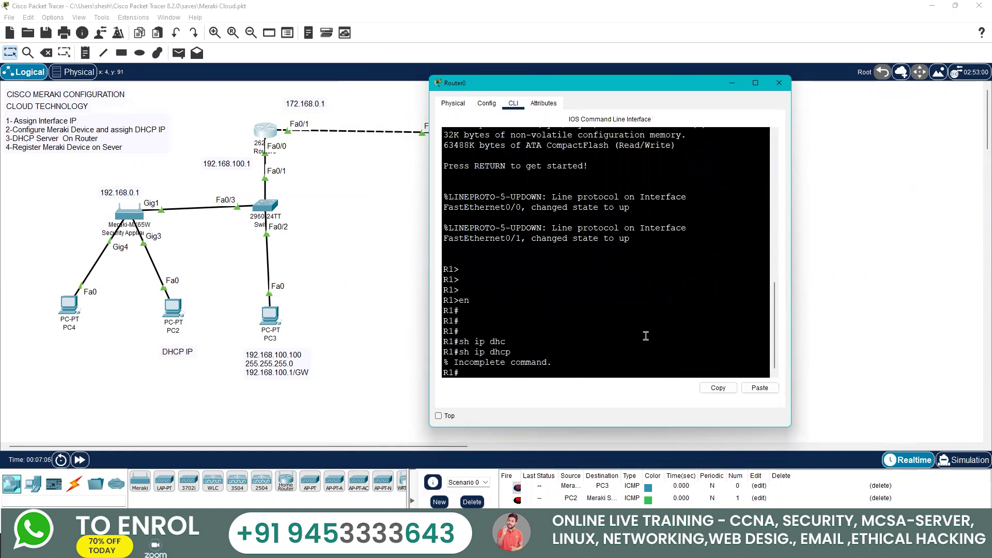
key("Up")
type("po")
key("Tab")
key("Return")
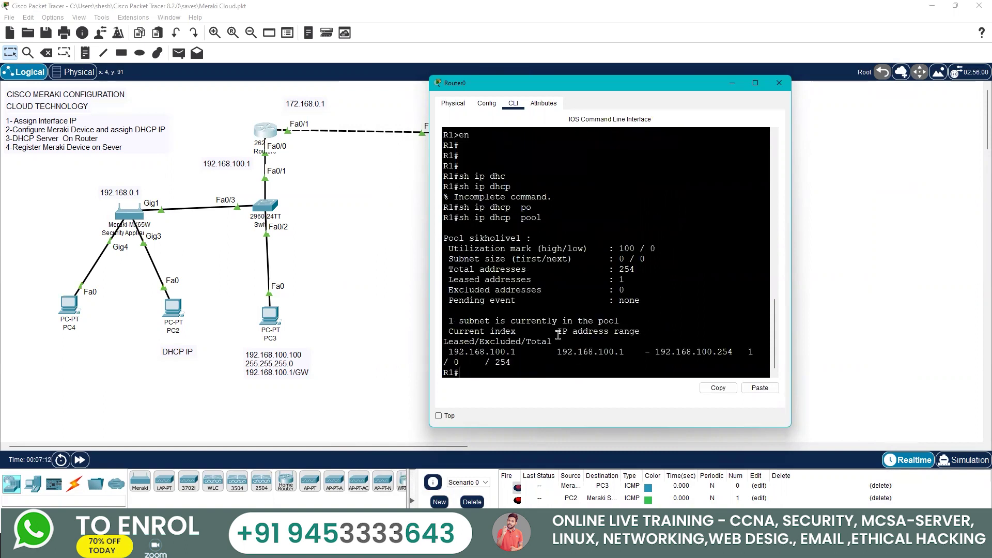
left_click_drag(469, 238, 519, 239)
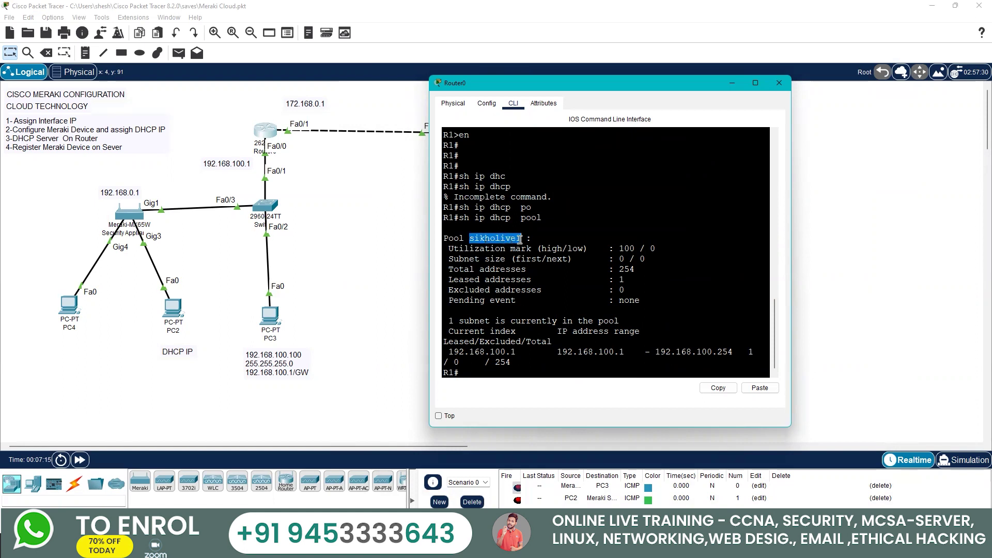
left_click(525, 370)
left_click_drag(475, 239, 520, 239)
left_click_drag(616, 248, 645, 249)
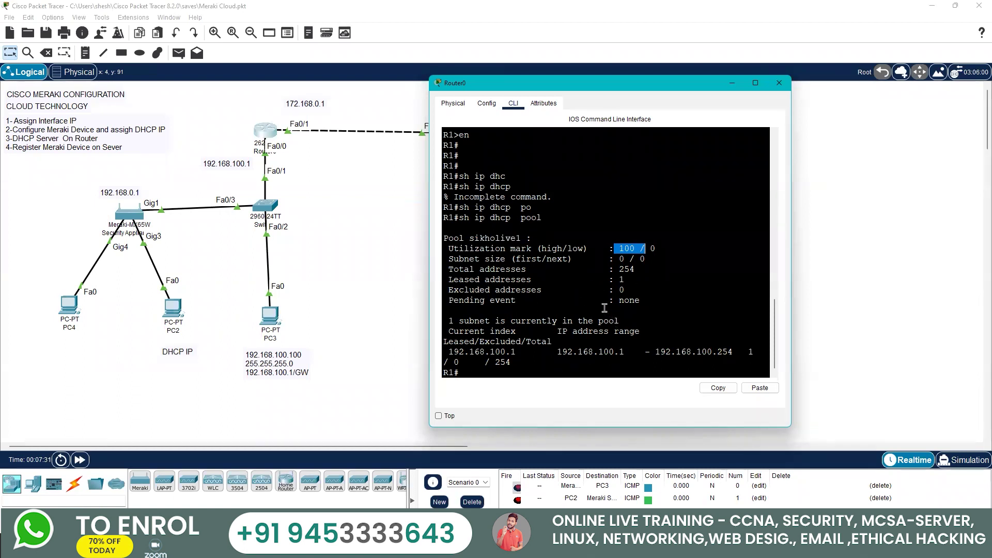
left_click(543, 372)
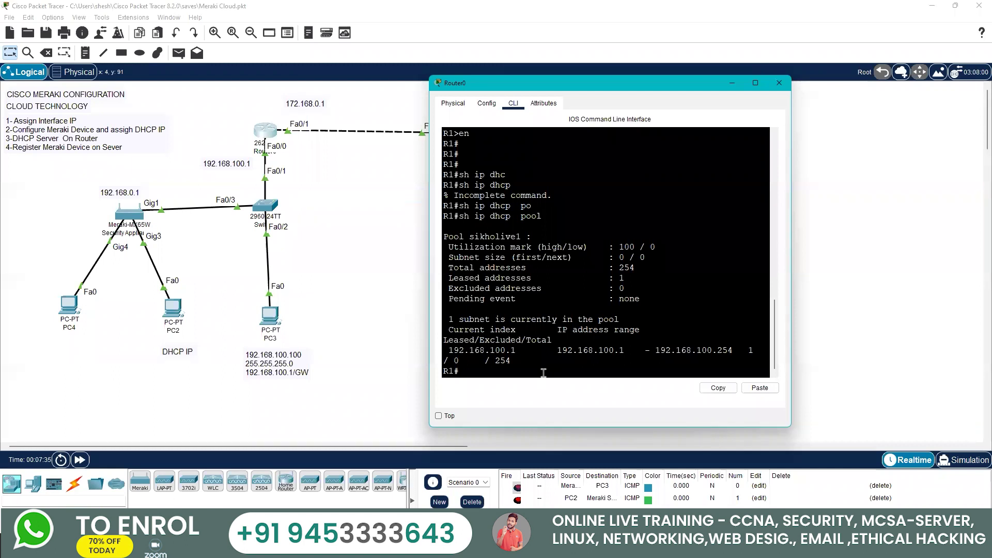
In configuration mode, remove the DHCP pool with 'no ip dhcp pool sikholive1' and exit
type("conf t")
key("Return")
key("Return")
key("Return")
key("Return")
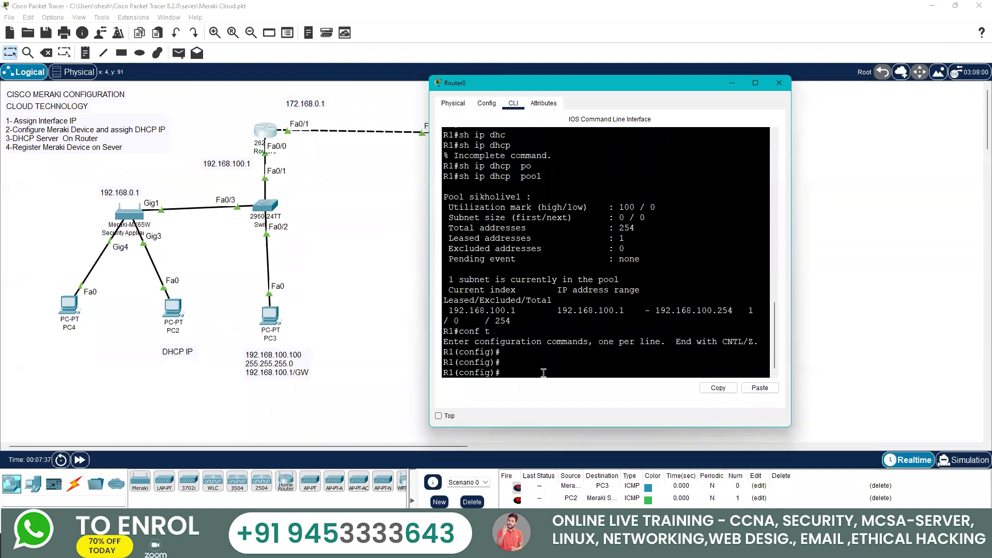
type("no ip dhcp")
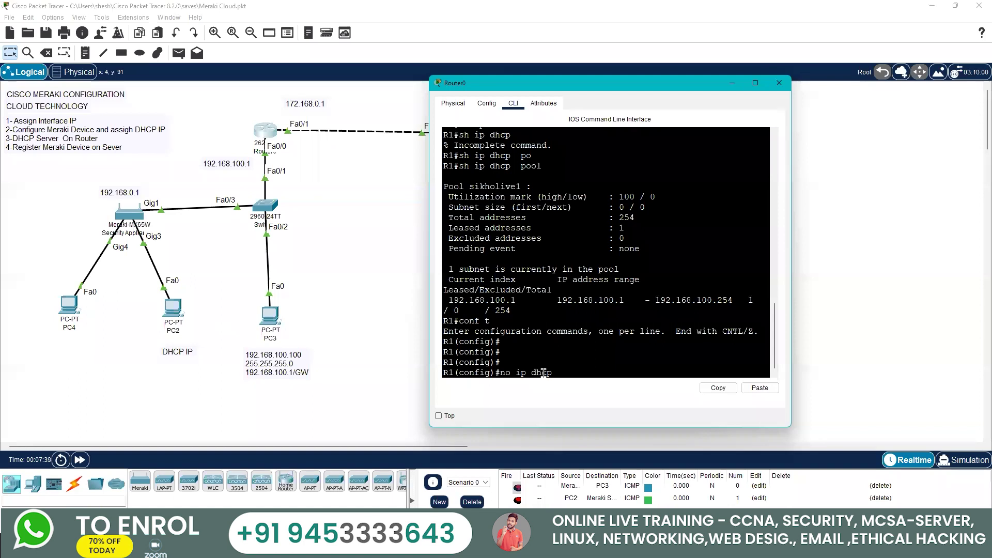
key("Tab")
type("si")
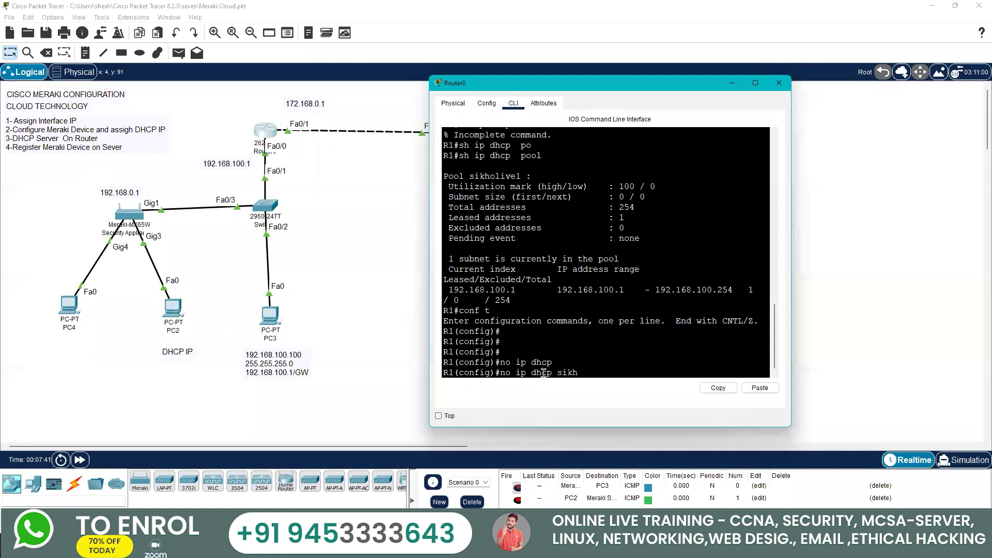
type("kholive1")
key("Return")
key("Up")
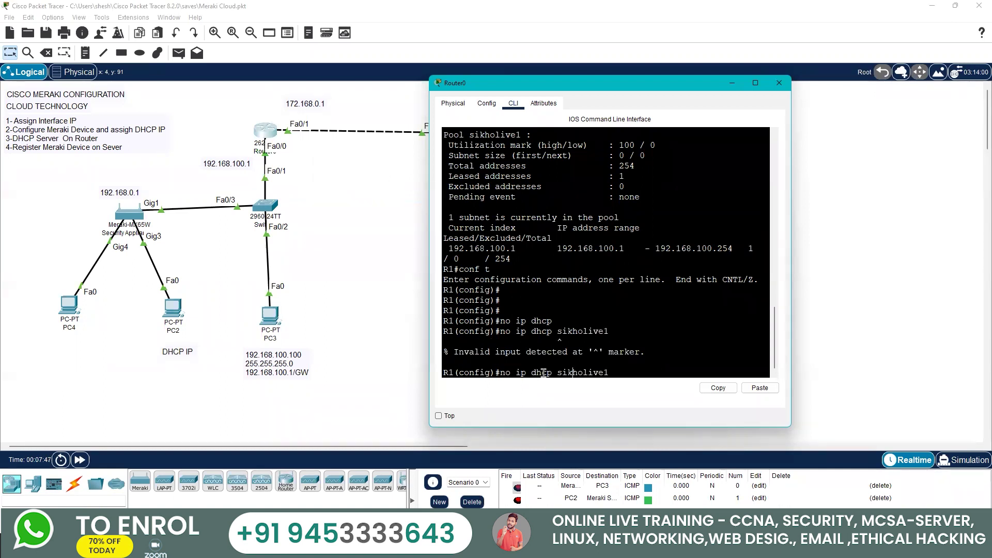
type("pool")
key("Return")
key("Return")
key("Return")
key("Return")
key("Return")
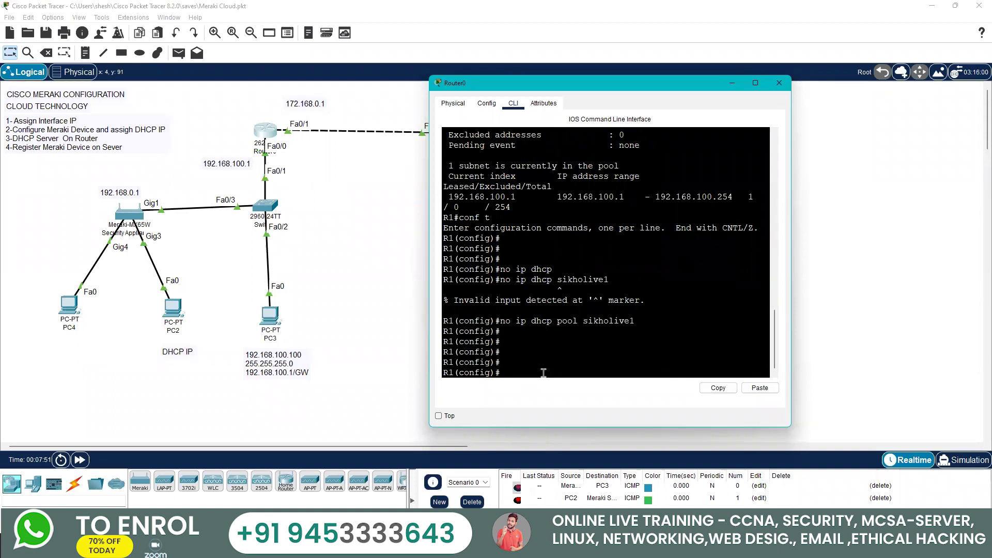
key("ctrl+z")
key("Return")
key("Return")
Run 'show ip dhcp pool' to confirm no DHCP pool remains
type("sh ip dhc")
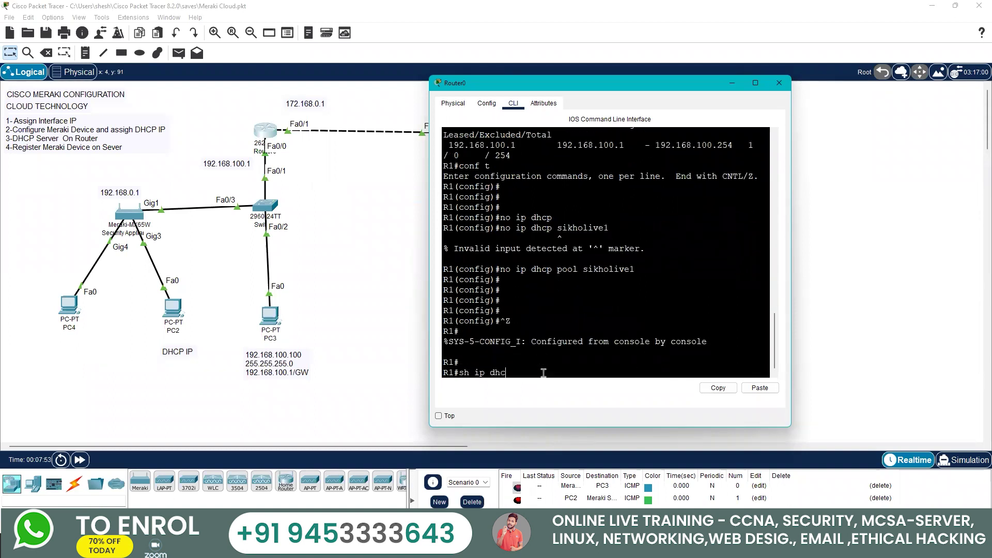
type("p")
key("Tab")
type("po")
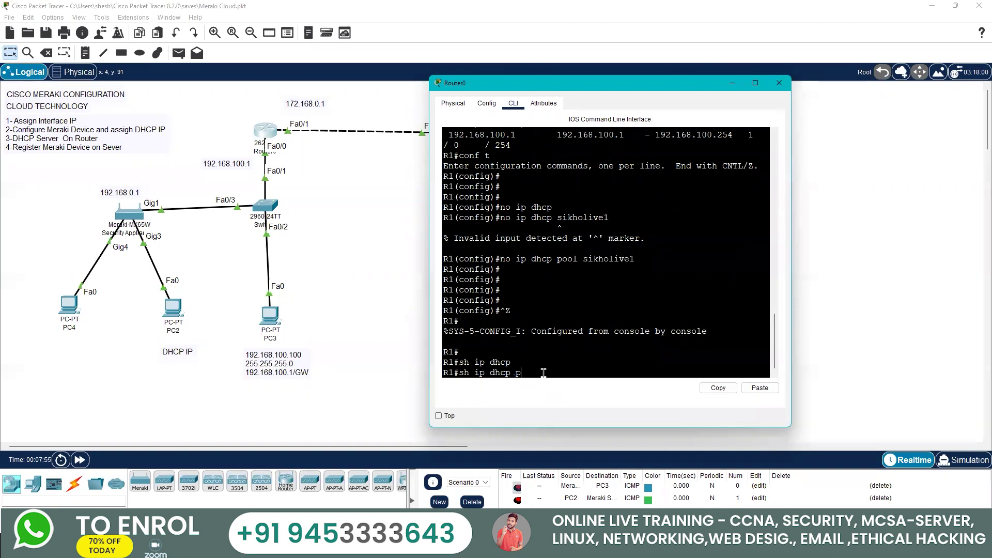
key("Tab")
key("Return")
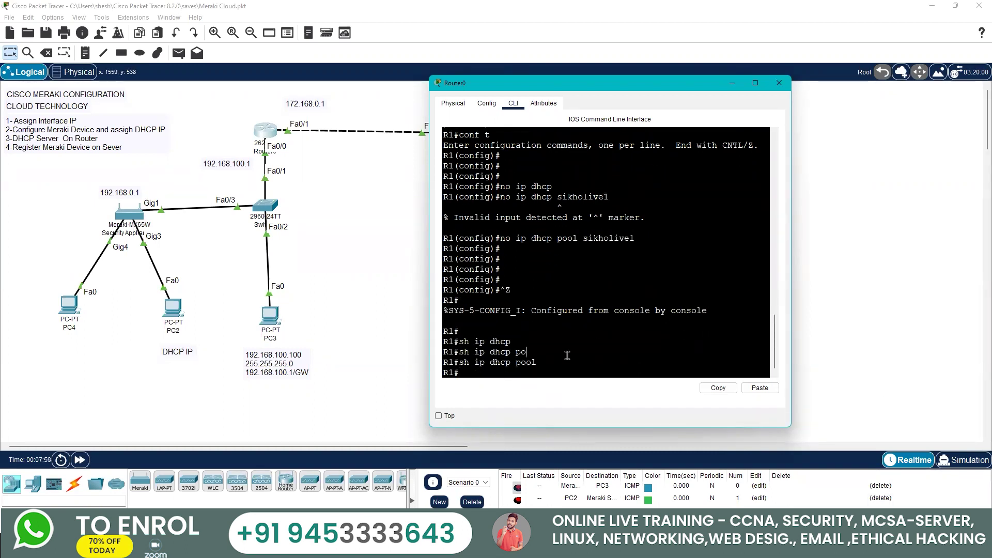
key("Return")
key("Return")
key("Return")
key("Return")
key("Return")
Enter configuration mode and create the DHCP pool 'net' on Router0
type("co")
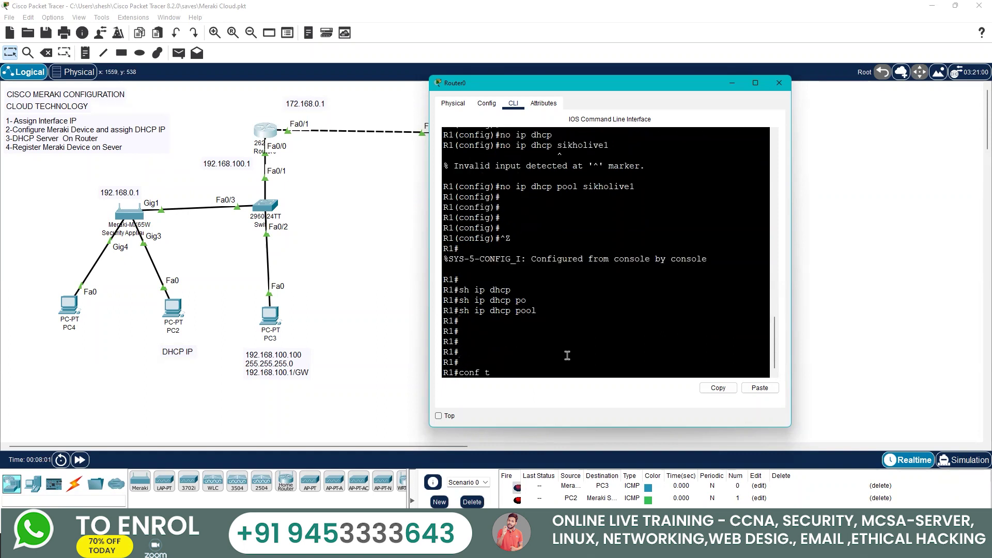
type("nf t")
key("Return")
key("Return")
key("Return")
key("Return")
key("Return")
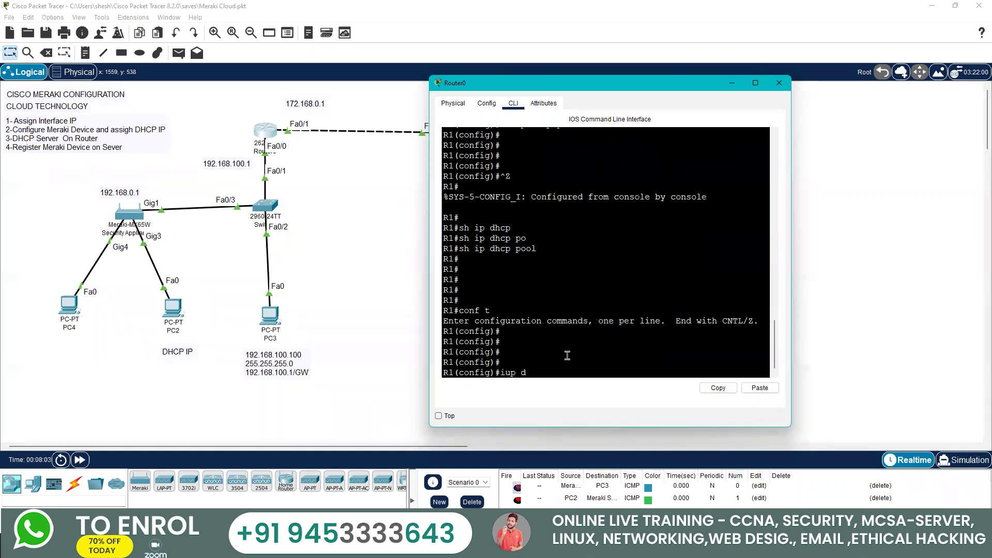
key("BackSpace")
key("BackSpace")
key("BackSpace")
type("ip dhc")
key("Tab")
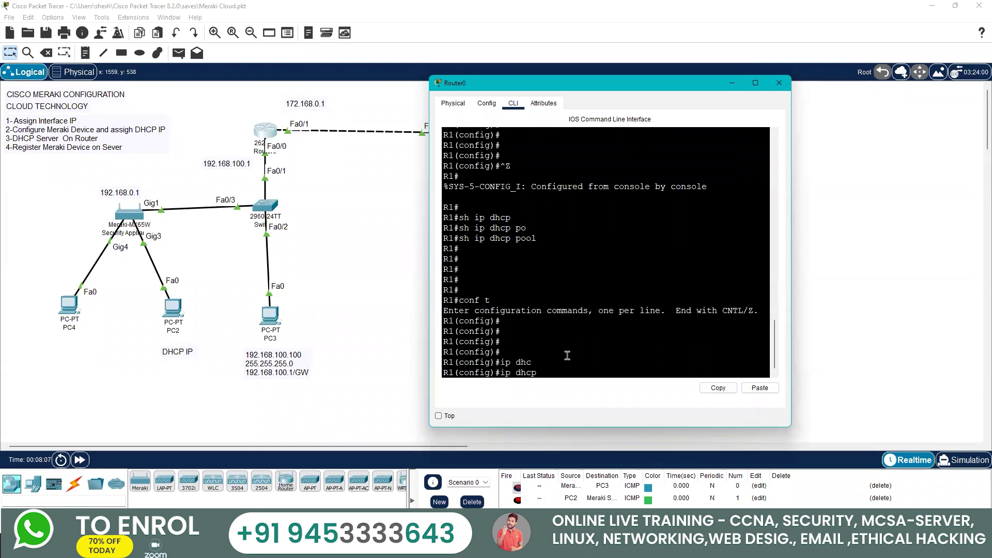
type("po")
key("Tab")
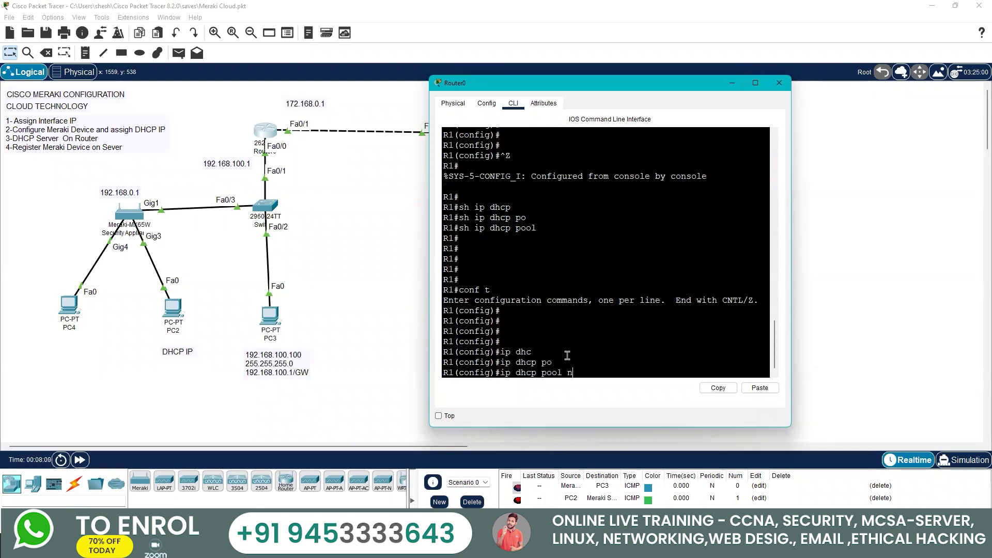
type("net")
key("Return")
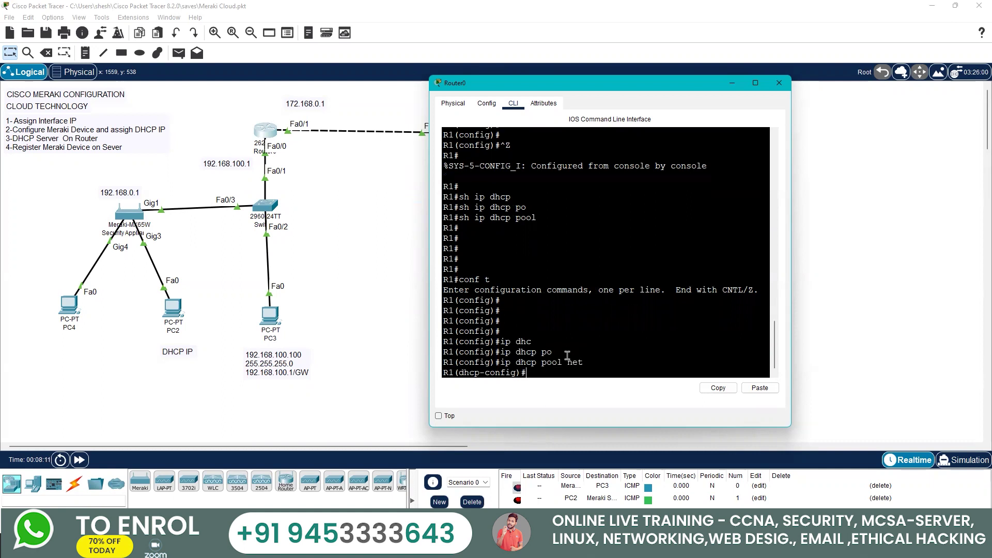
Give pool 'net' network 192.168.100.0 255.255.255.0 and default-router 192.168.100.1
type("net")
key("Tab")
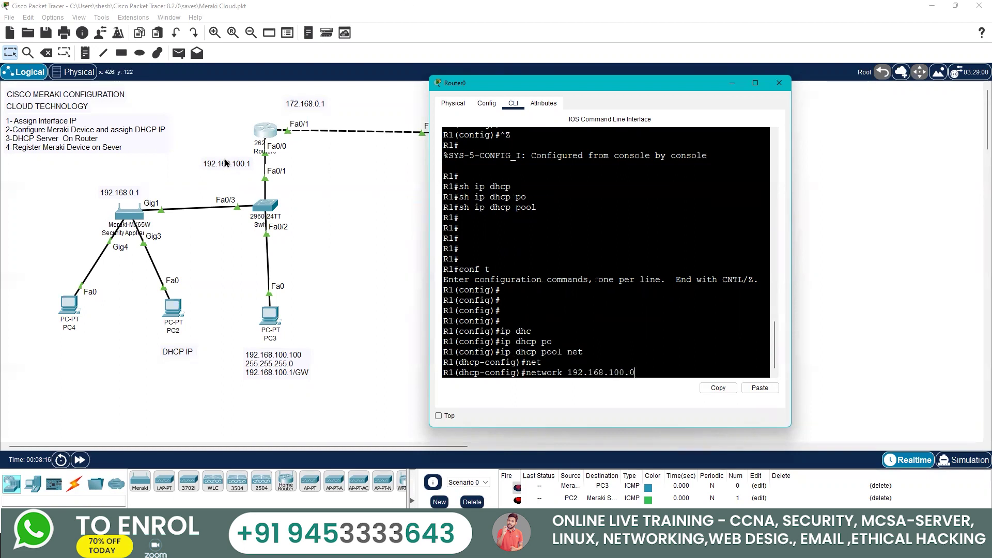
type("192.168.100.0 255.255.255.")
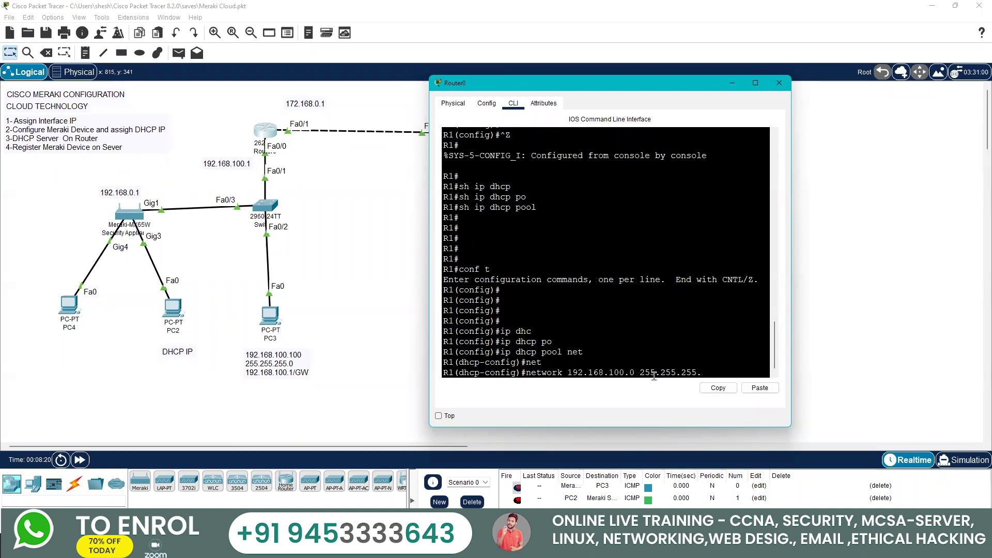
type("0")
key("Return")
type("f")
key("BackSpace")
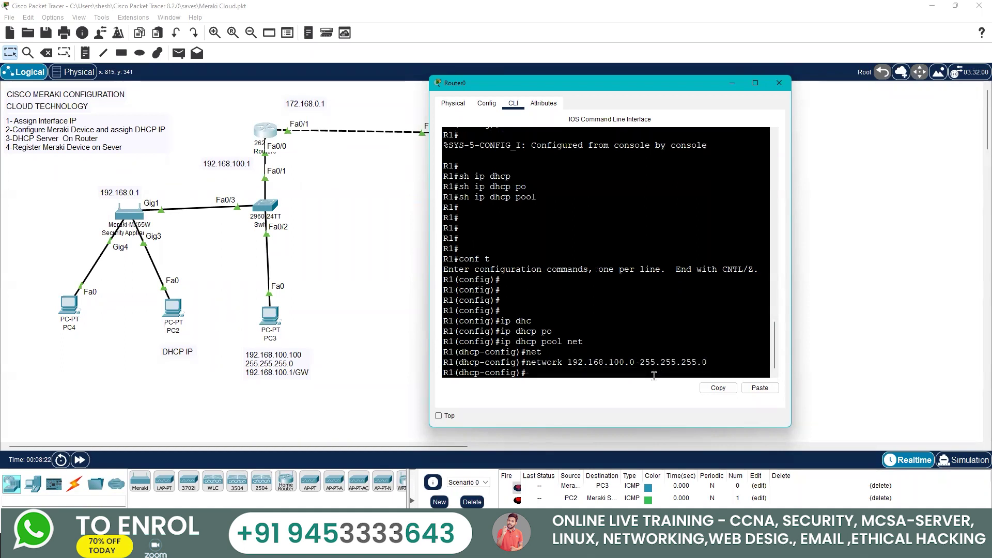
type("de")
key("Tab")
type("1")
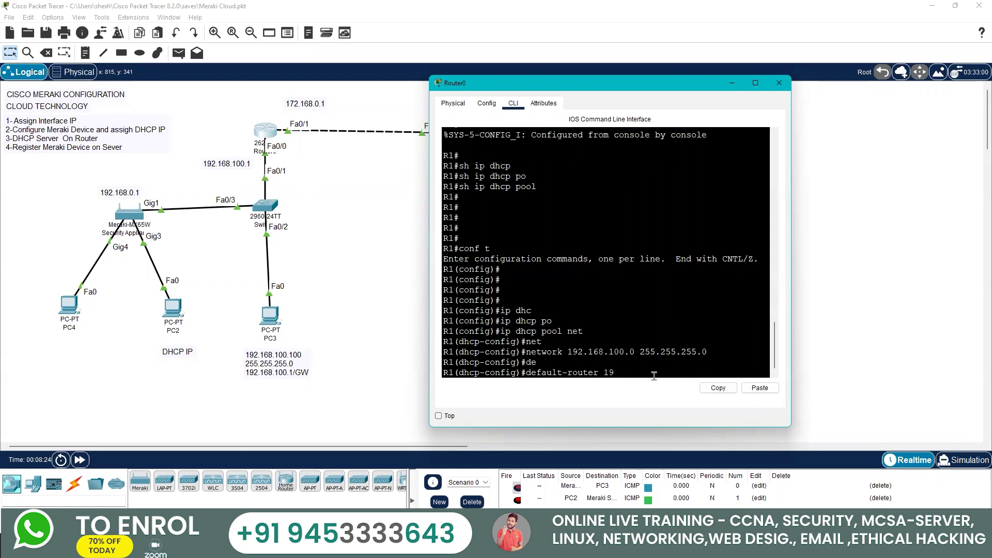
type("92.168.100.1")
key("Return")
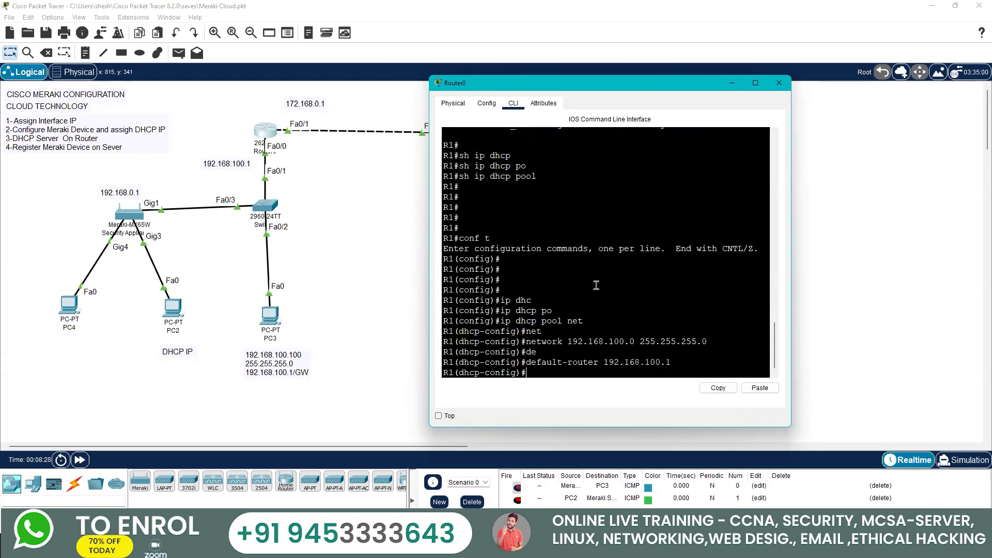
Bring up PC4's browser and view the appliance's Connection status page
left_click(126, 217)
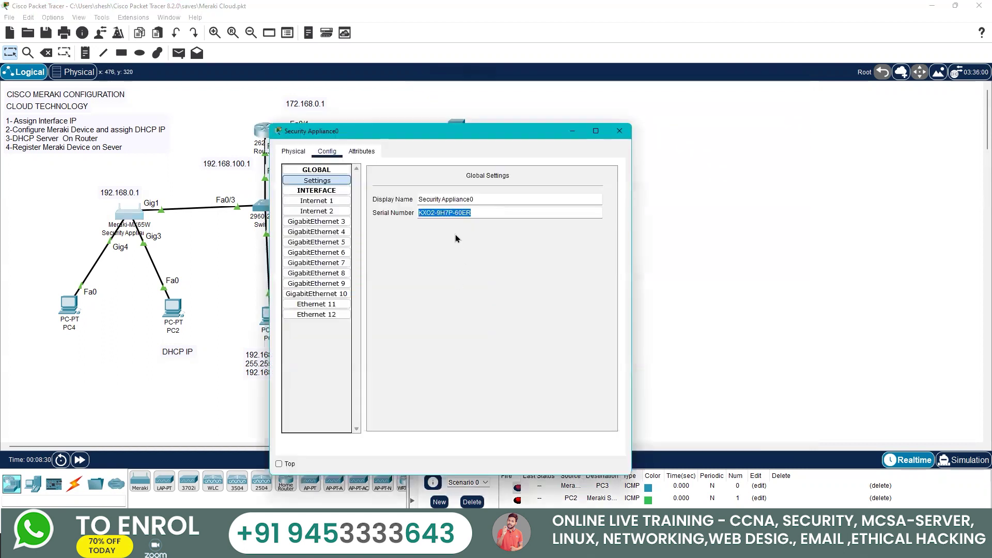
left_click(572, 132)
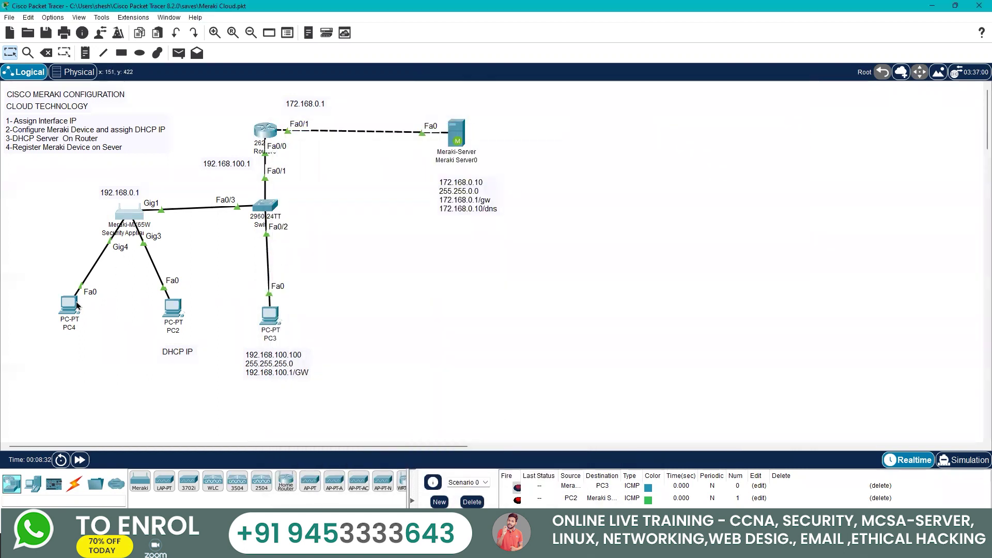
left_click(70, 304)
scroll(659, 402, "down", 3)
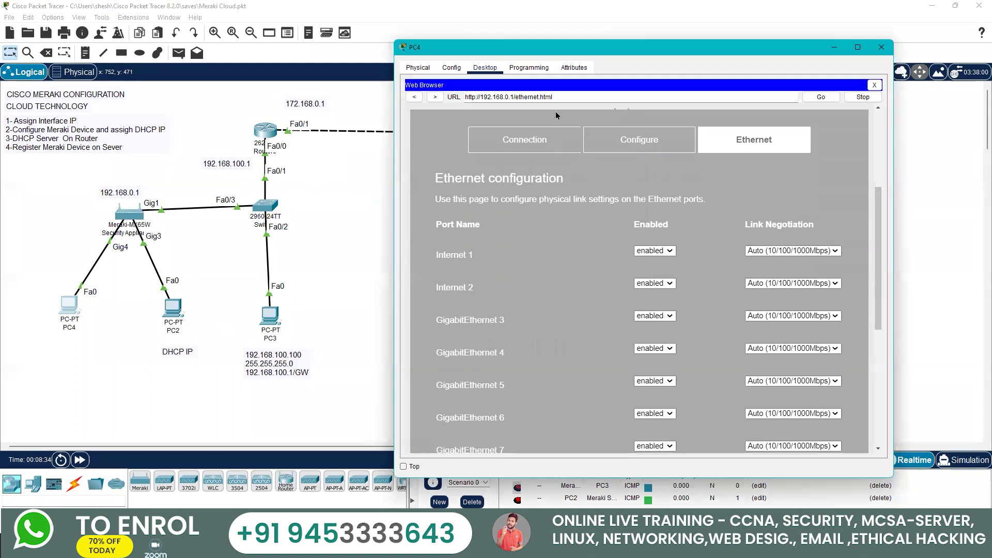
left_click(524, 139)
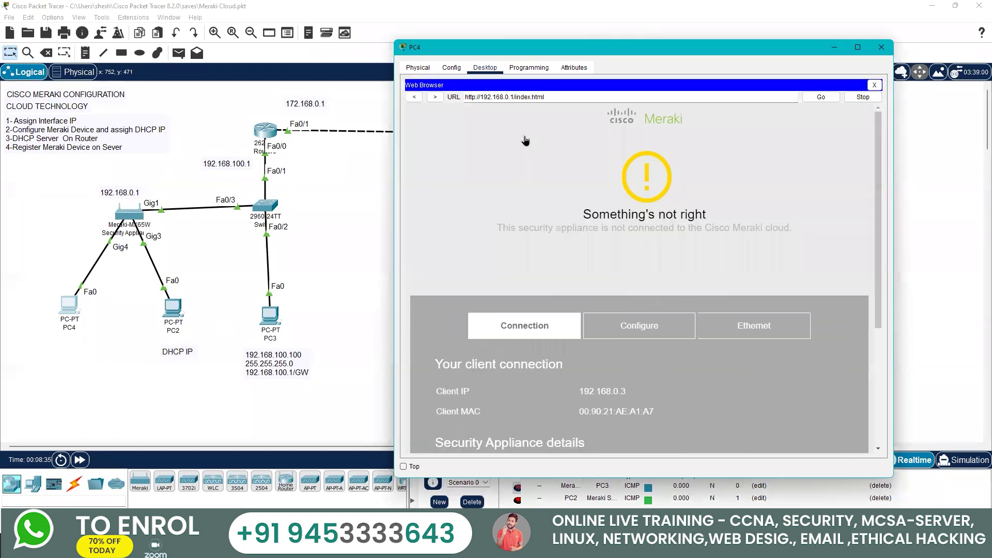
scroll(541, 355, "down", 4)
scroll(541, 355, "up", 3)
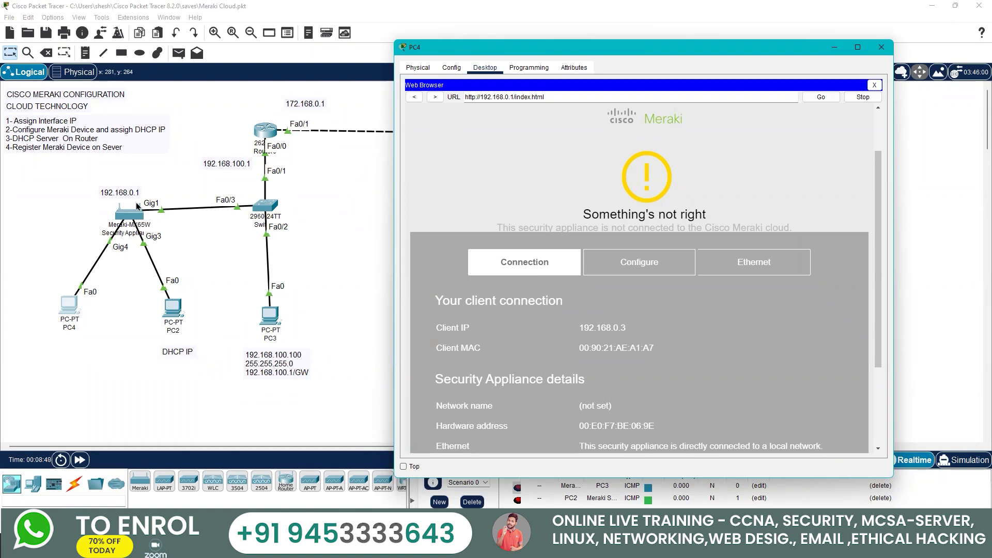
Check the Configure page's not-connected-to-Meraki-cloud warning, then return to the topology
scroll(610, 351, "down", 3)
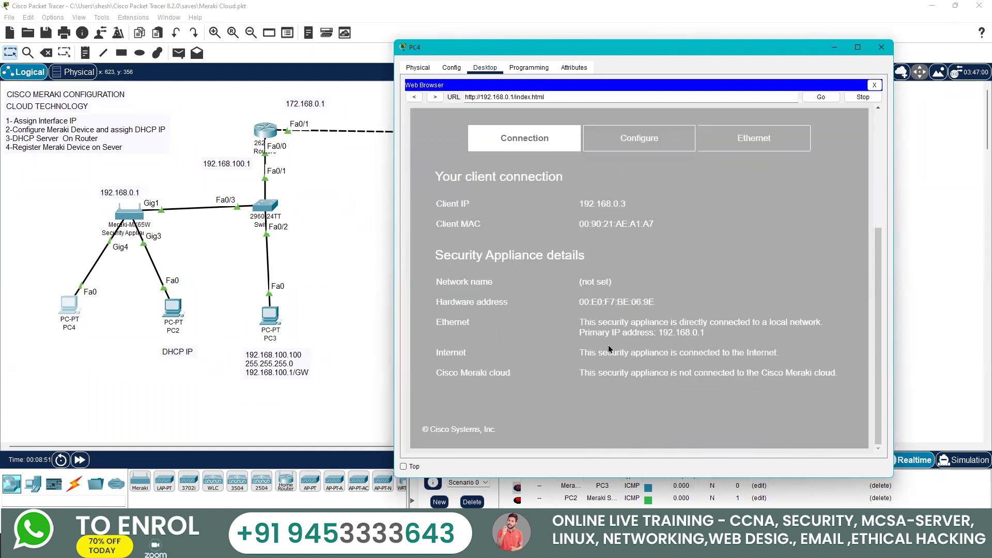
left_click(639, 145)
left_click(821, 100)
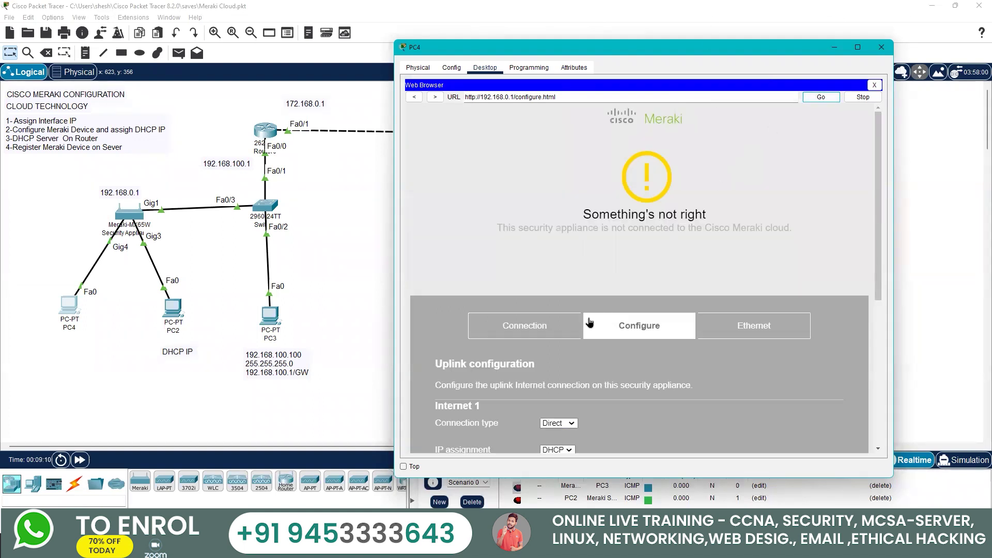
scroll(590, 322, "down", 6)
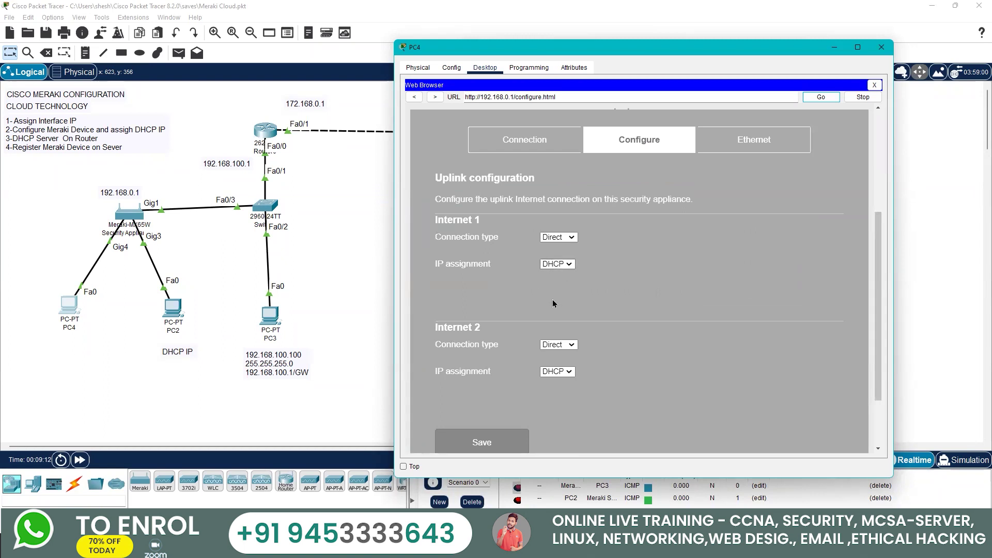
left_click(833, 48)
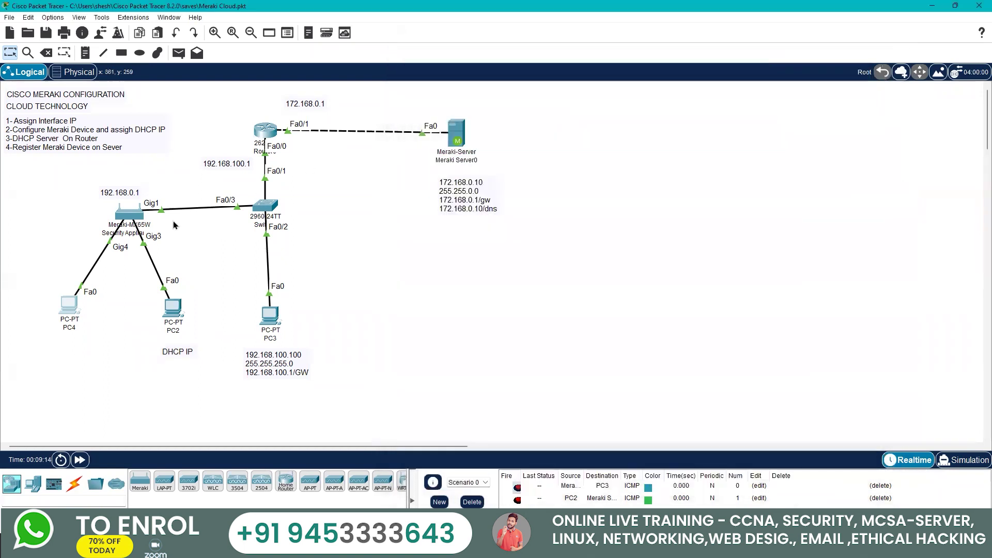
left_click(69, 310)
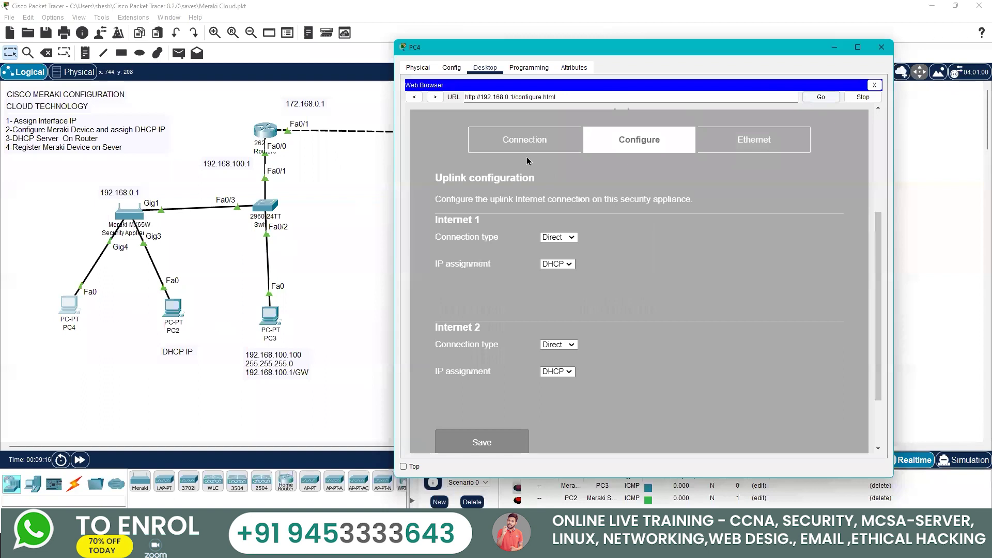
left_click(169, 313)
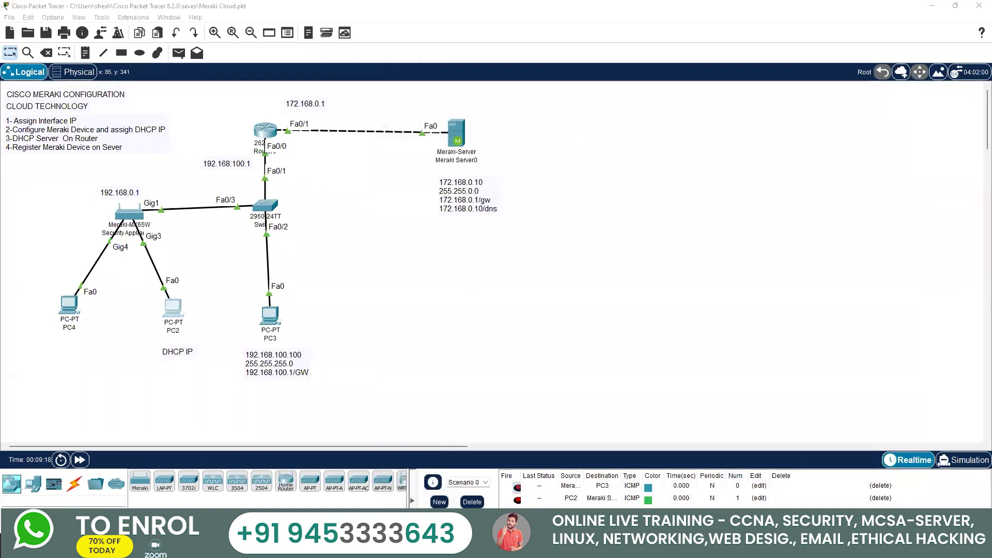
Verify PC2's DHCP address 192.168.0.2 and gateway 192.168.0.1 in IP Configuration, then return to its apps
left_click(408, 132)
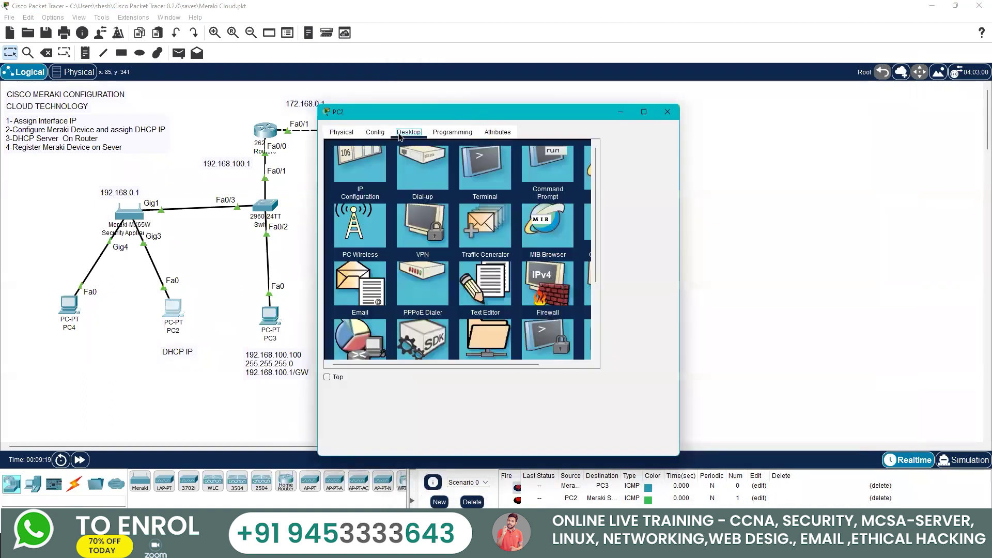
left_click(413, 206)
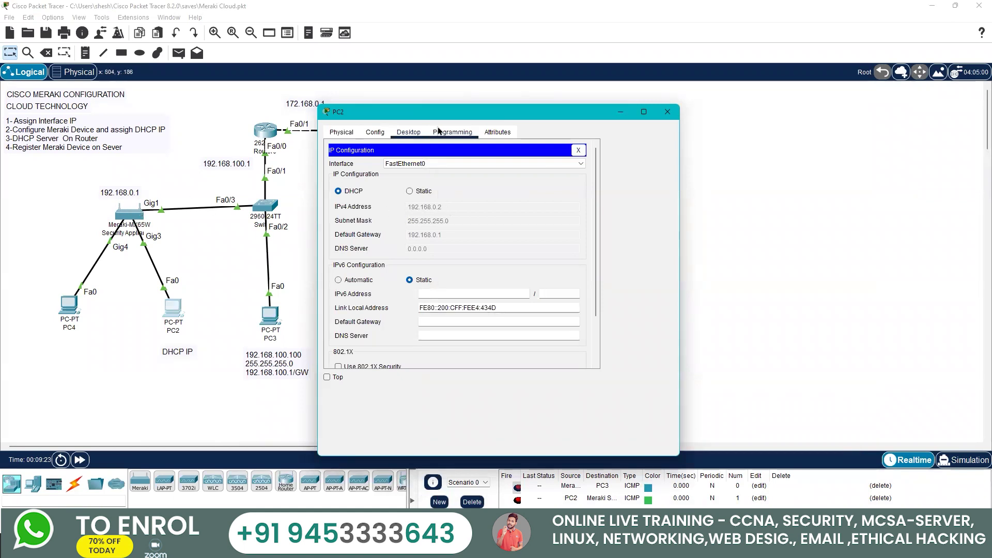
left_click_drag(457, 112, 674, 83)
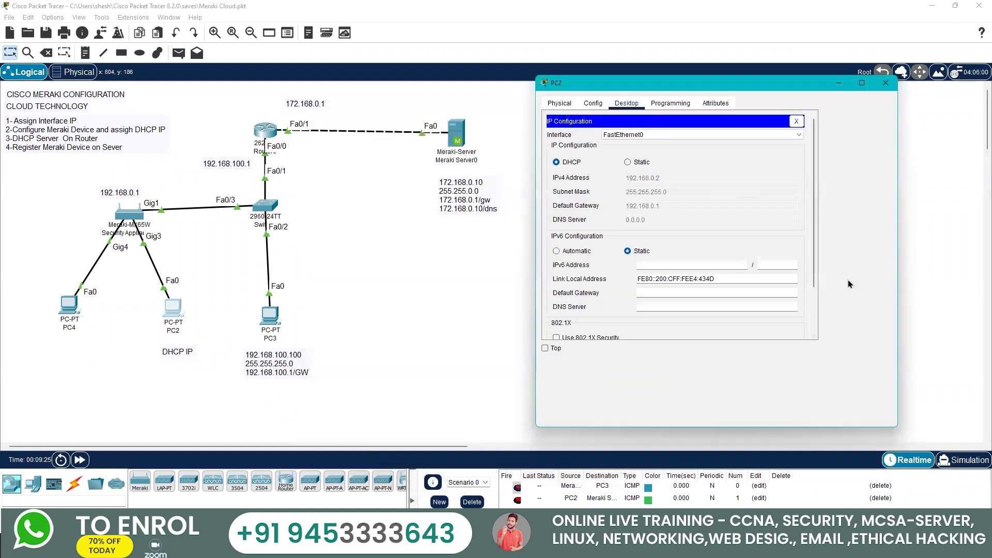
left_click_drag(895, 425, 938, 466)
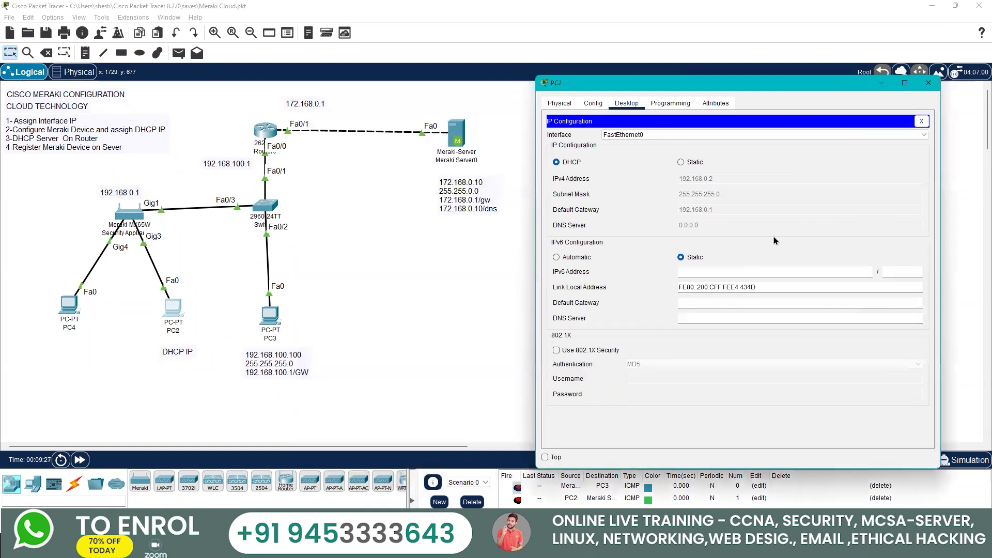
left_click(627, 104)
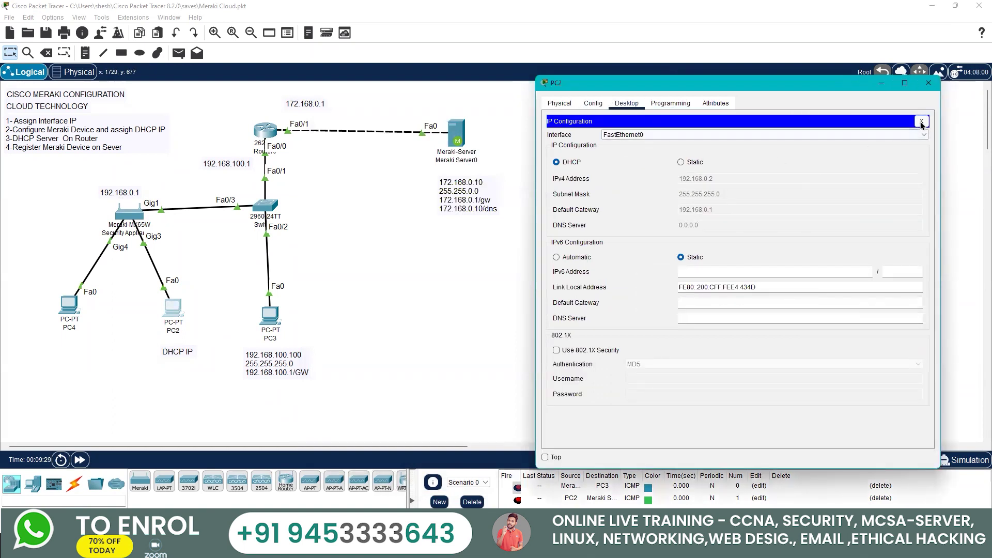
left_click(871, 159)
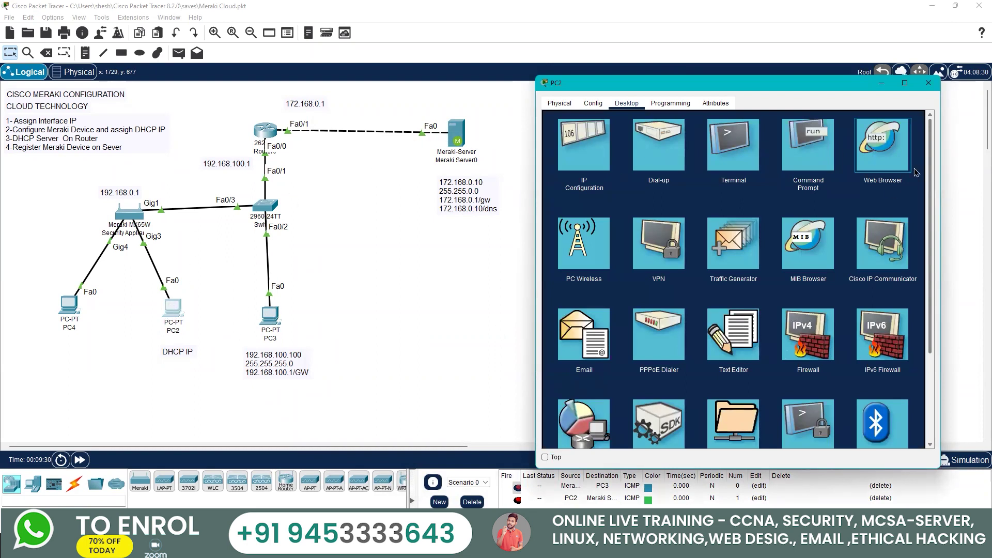
left_click(880, 162)
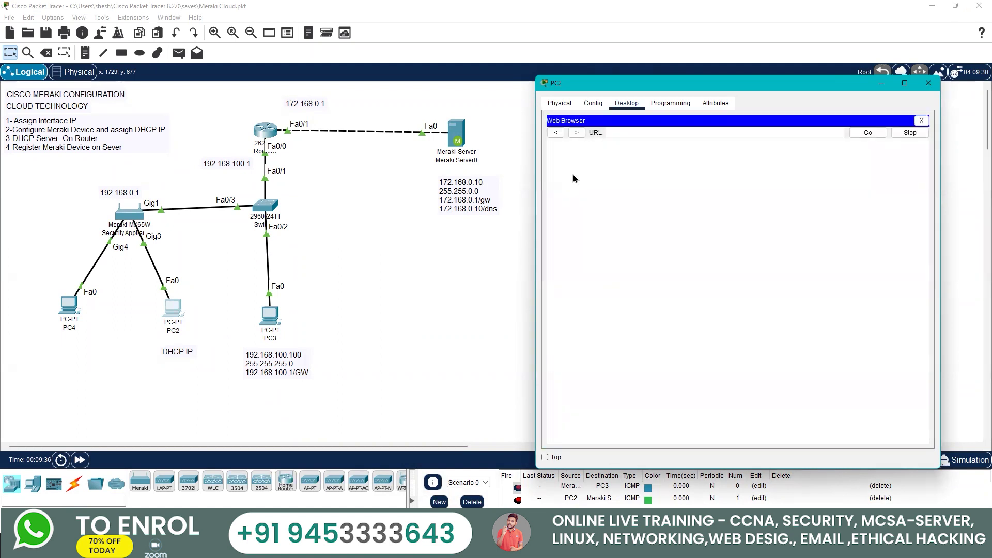
type("htt")
type("ps://")
type("19")
key("Return")
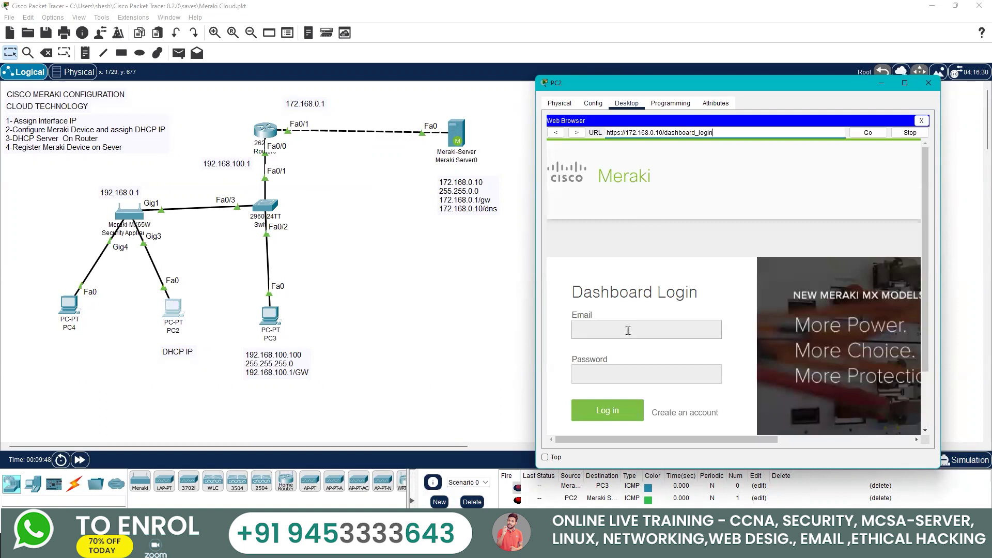
left_click(673, 412)
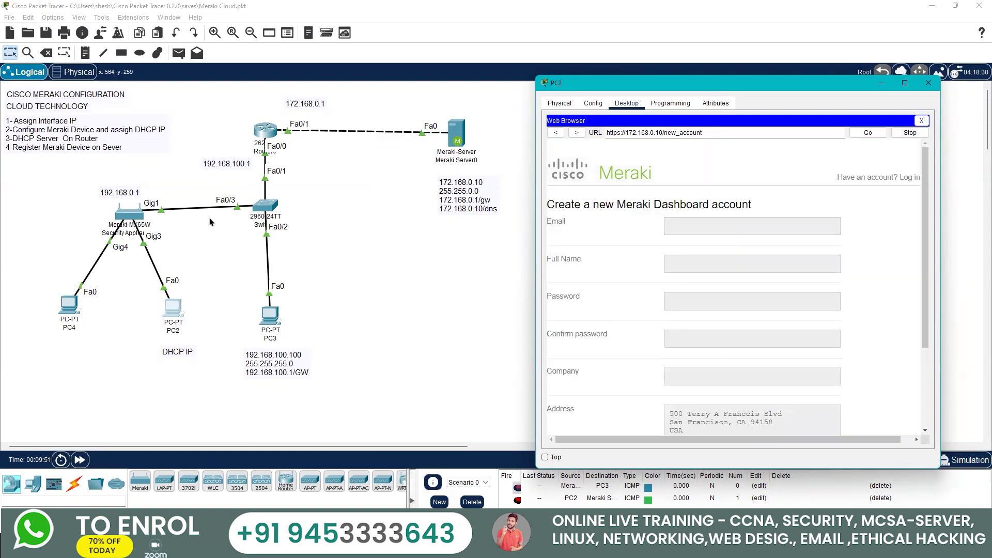
scroll(700, 213, "down", 2)
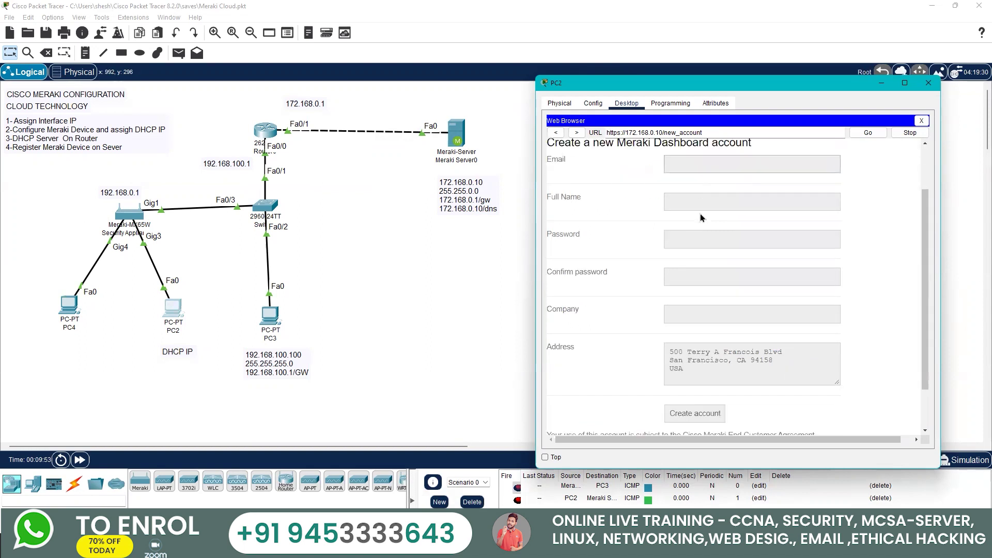
scroll(679, 165, "up", 1)
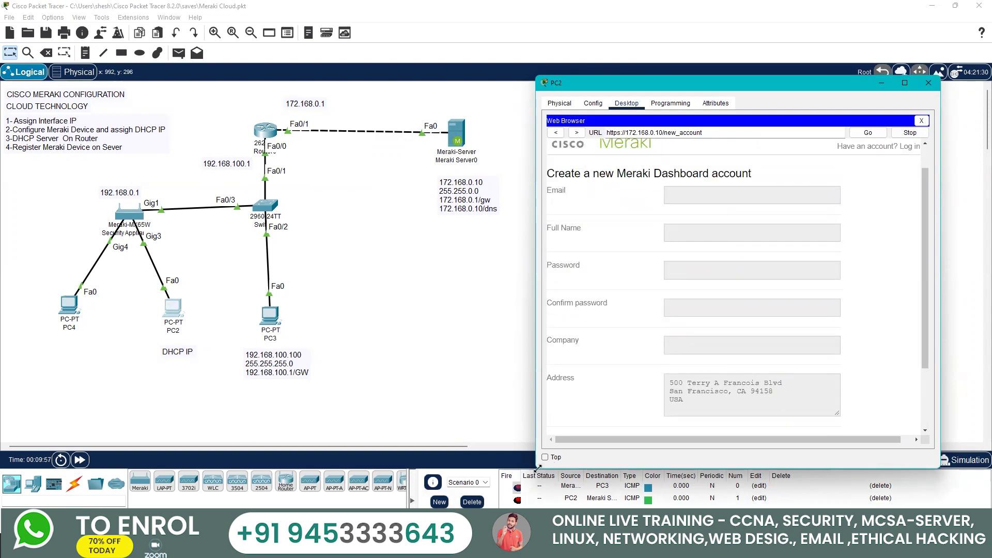
left_click_drag(537, 467, 497, 508)
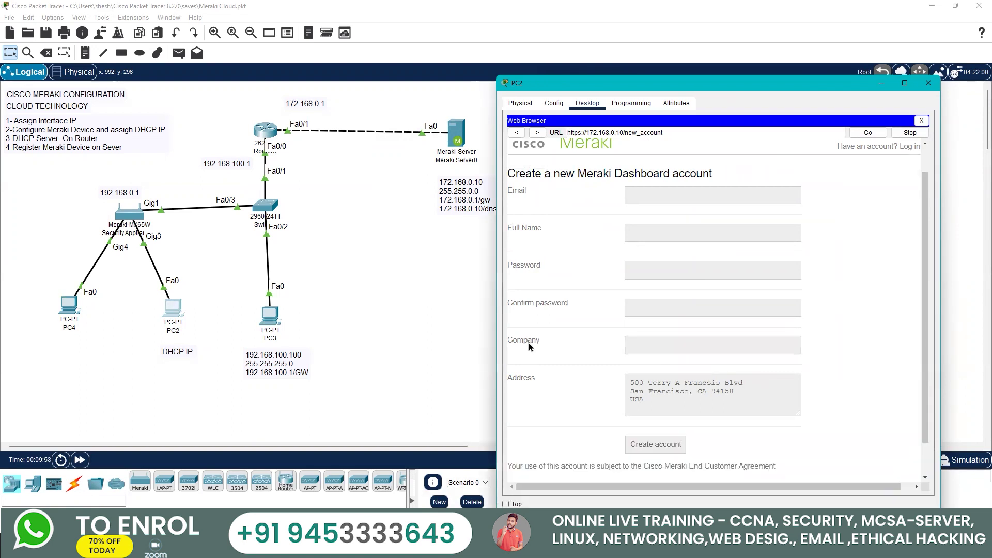
left_click(105, 218)
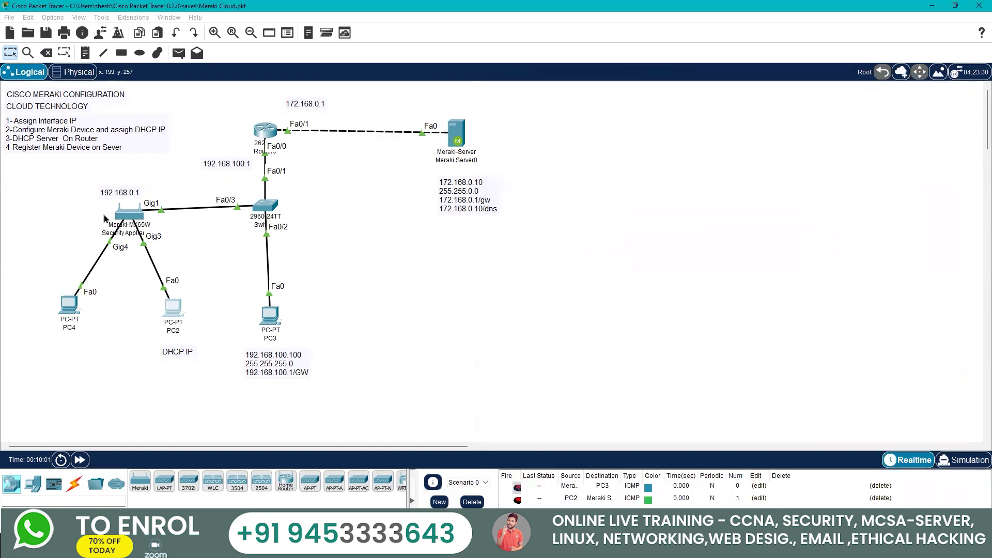
left_click(129, 215)
left_click(572, 132)
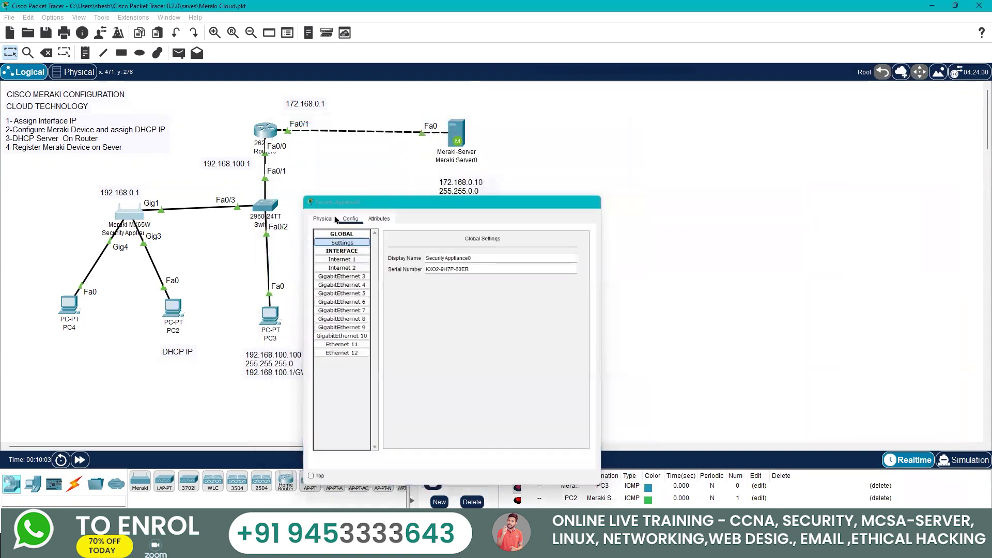
left_click(69, 306)
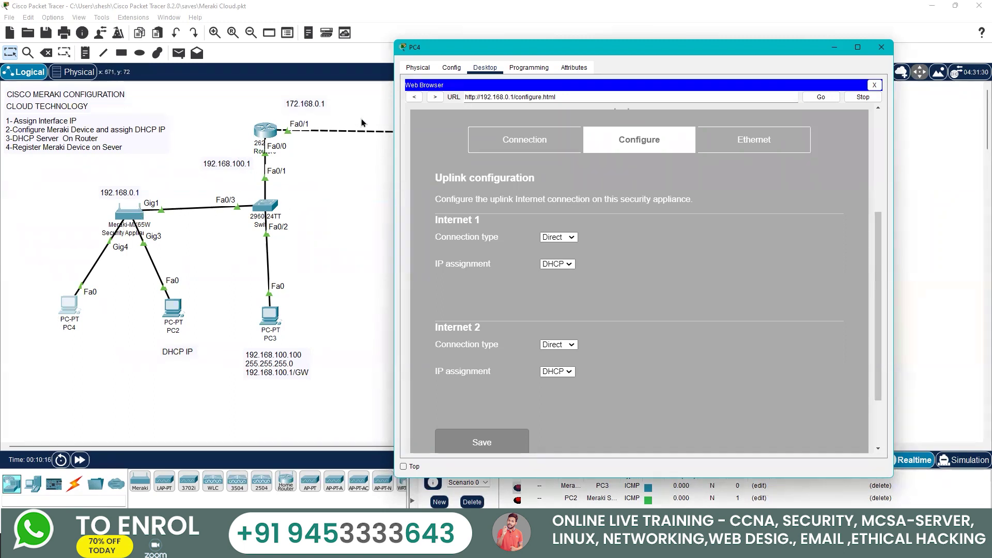
left_click(361, 171)
left_click_drag(493, 113, 379, 208)
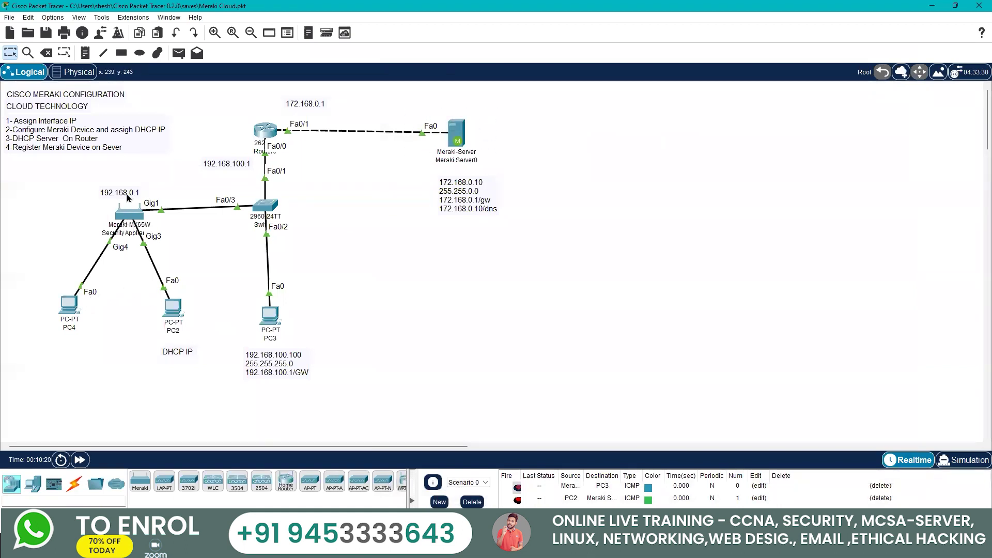
left_click_drag(150, 182, 63, 233)
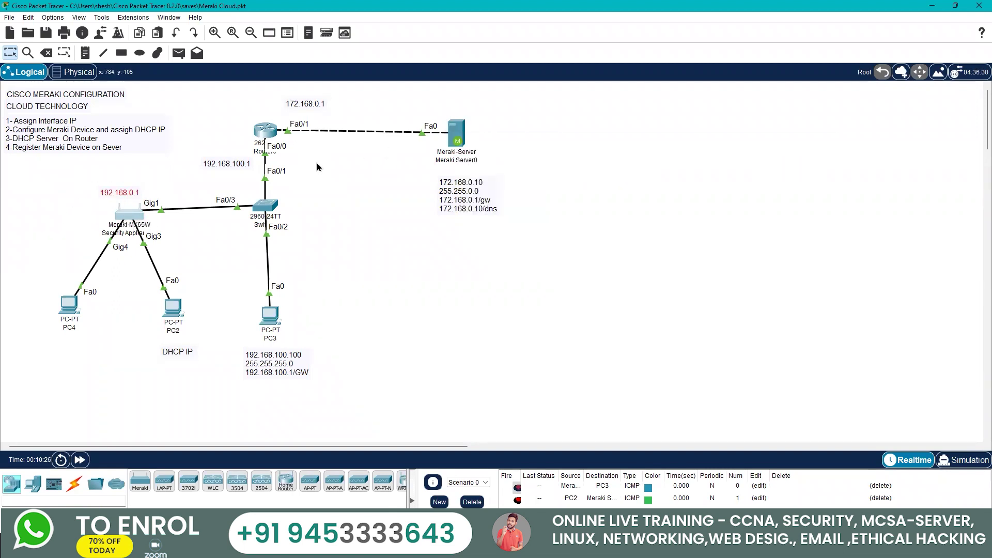
left_click(381, 204)
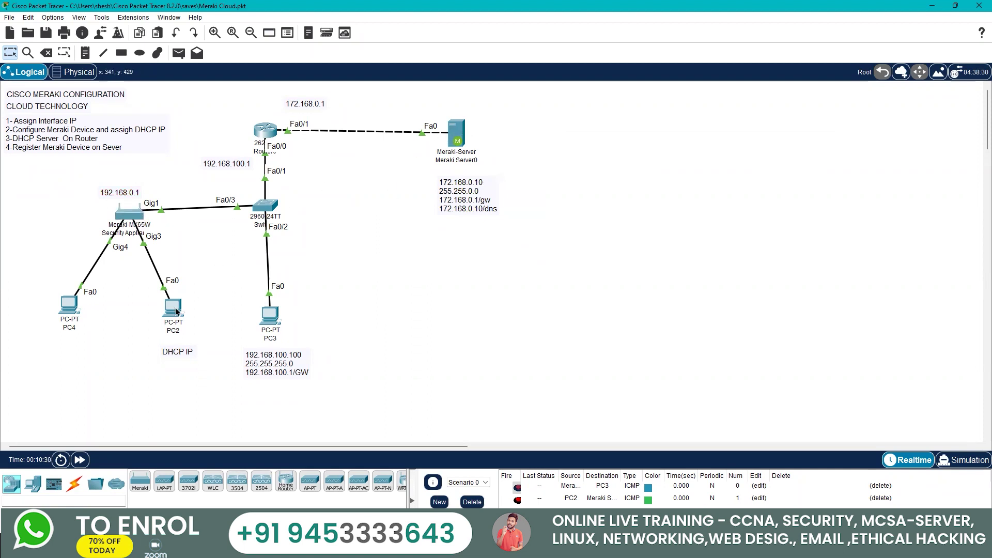
left_click(176, 310)
Enter the account's e-mail address and full name in the Meraki sign-up form
left_click(631, 195)
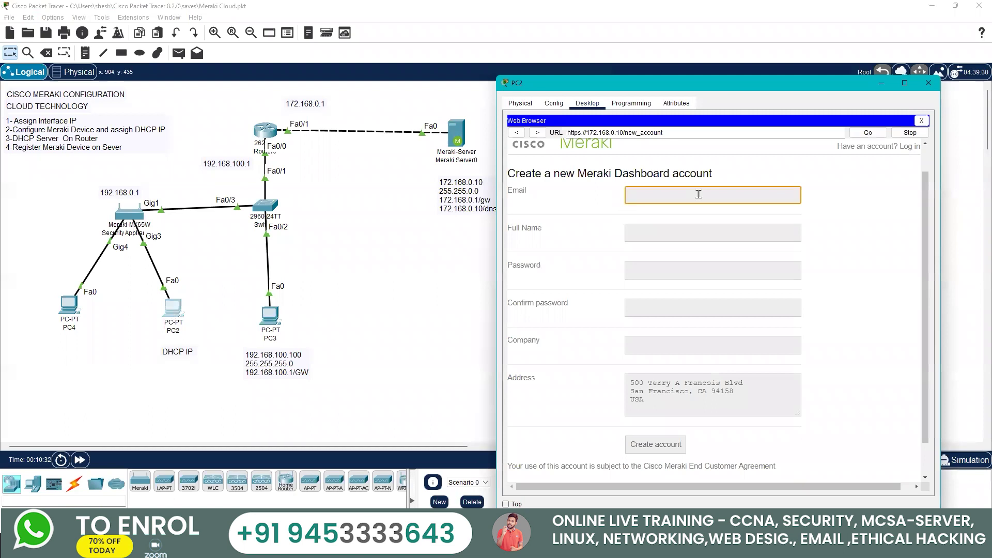
type("demo")
key("Tab")
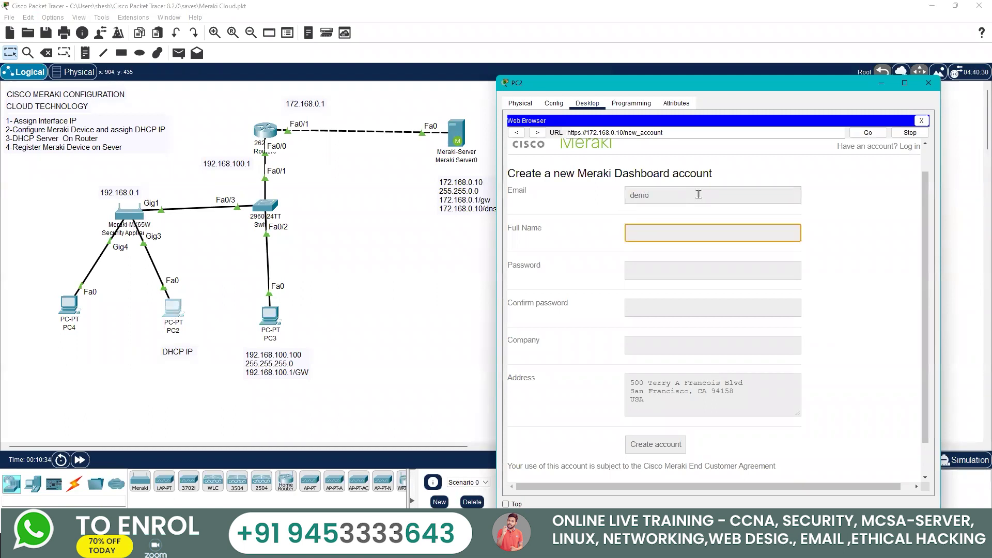
left_click(692, 196)
type("@gmail.com")
key("Tab")
type("si")
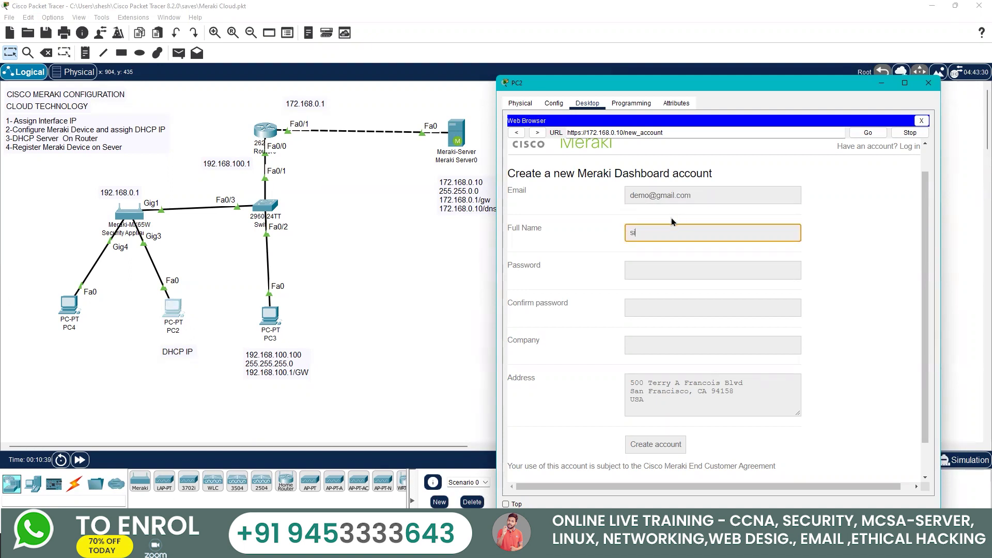
type("kholive")
Complete the password, confirmation and company fields, submit Create account, and follow the organization link
left_click(641, 265)
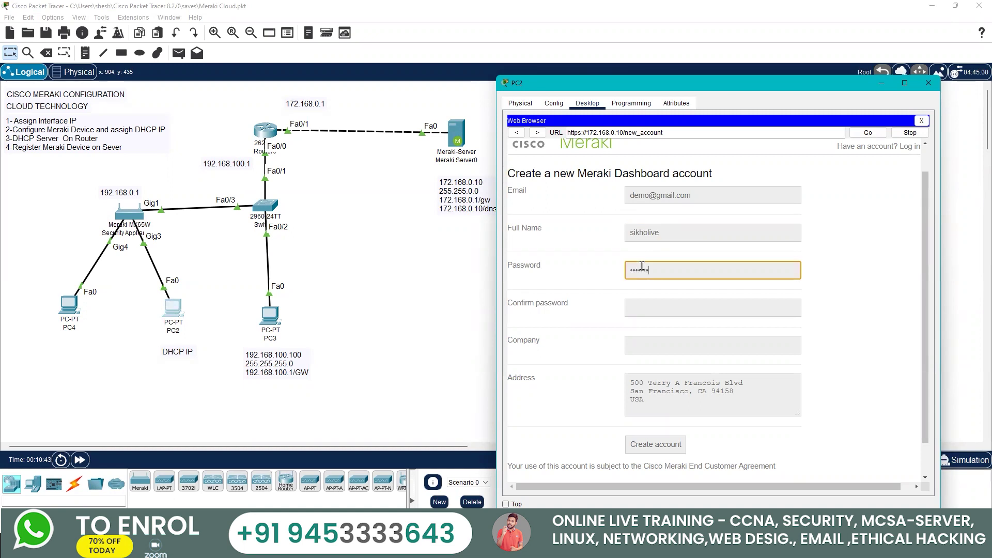
key("Tab")
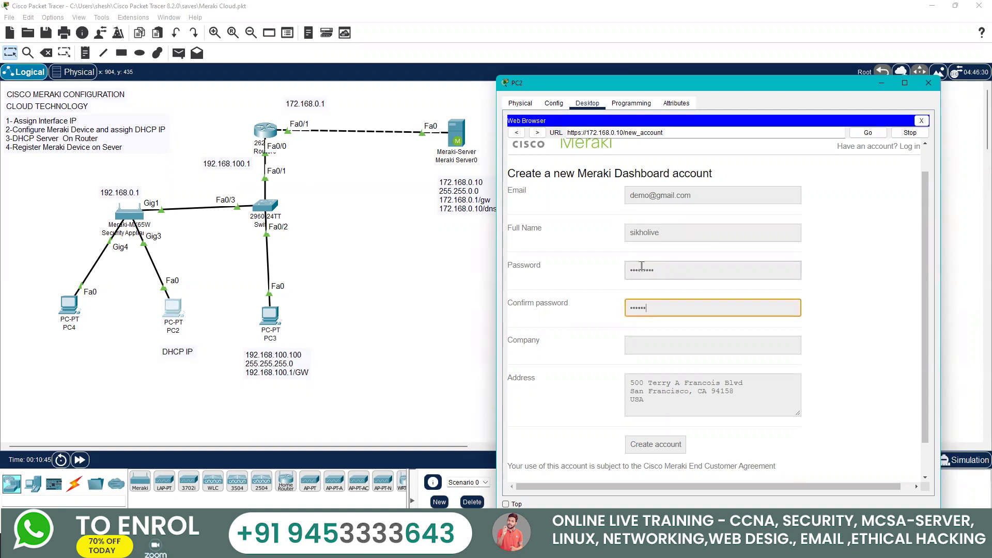
left_click(659, 345)
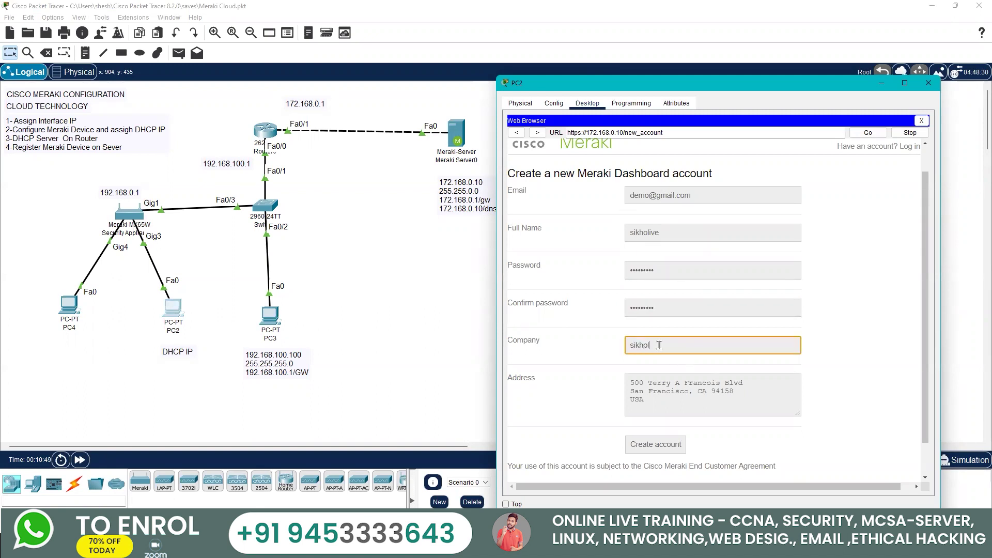
left_click(667, 445)
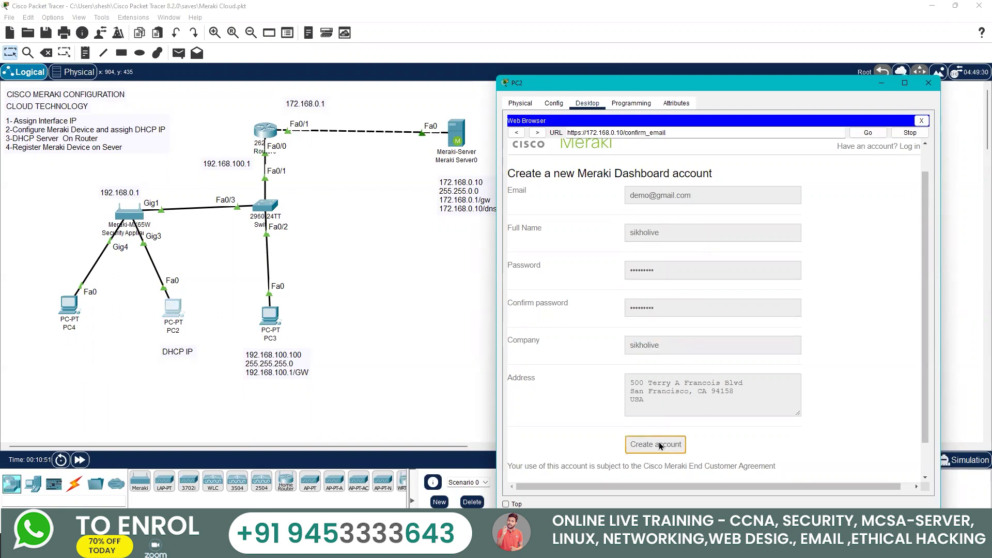
left_click(692, 227)
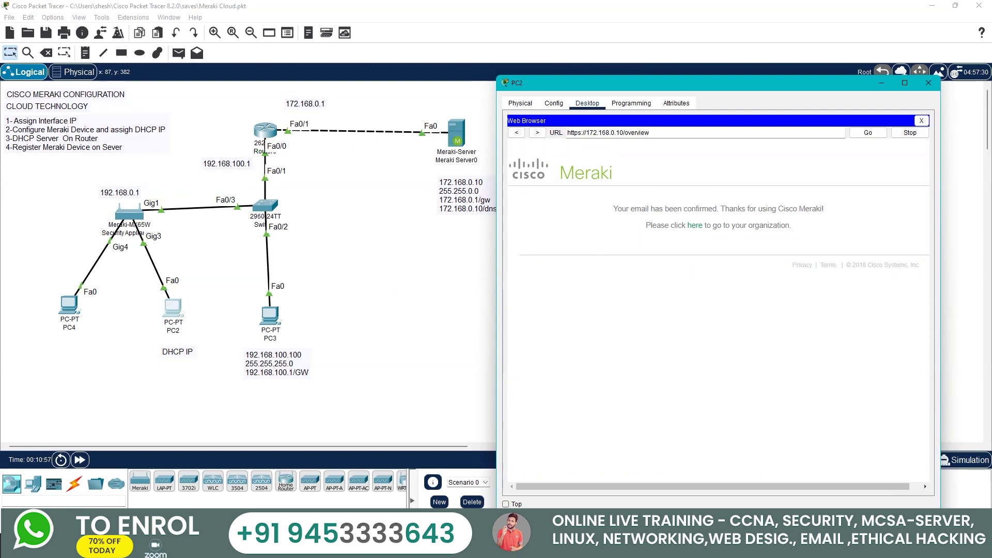
Continue past the Meraki welcome page to network setup, then view PC4's appliance connection page
left_click(694, 225)
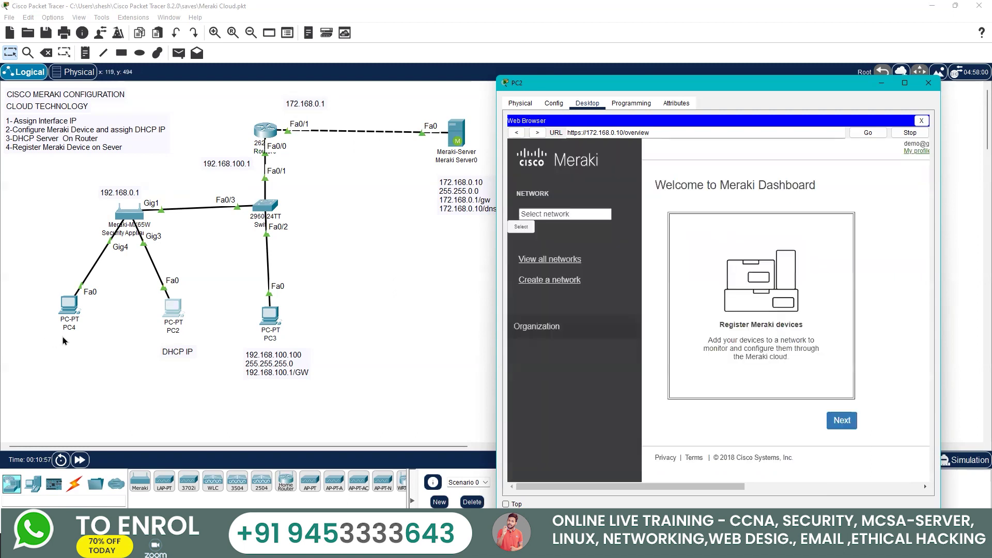
left_click(831, 421)
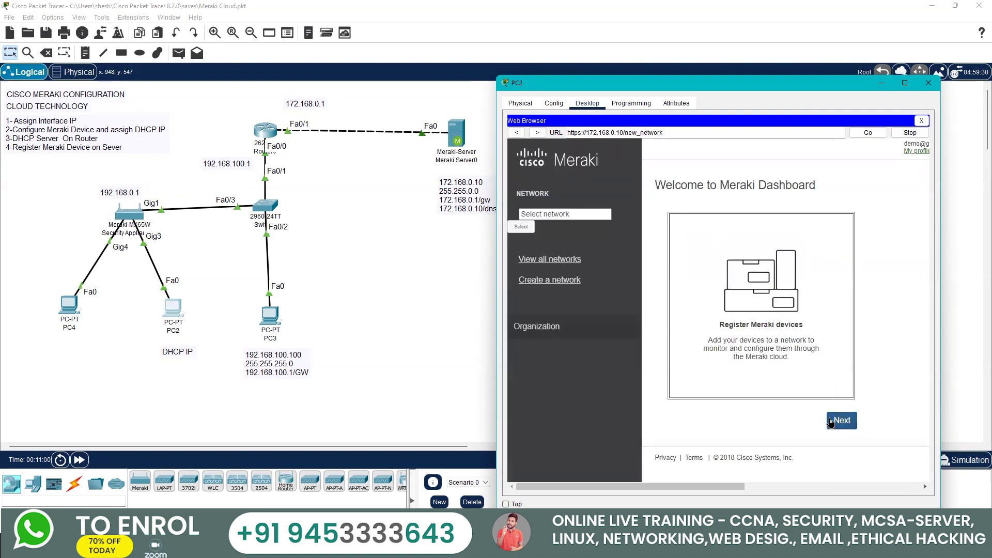
left_click(69, 305)
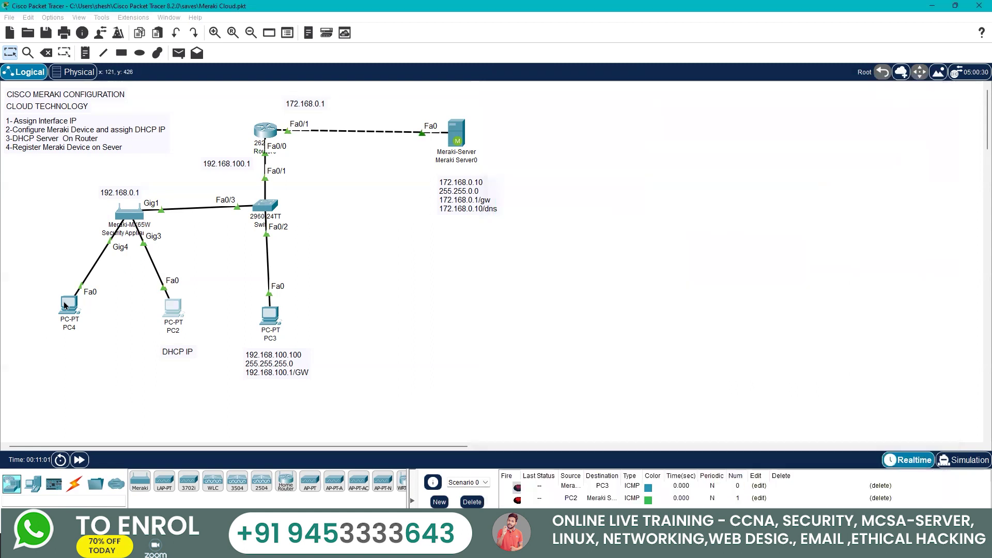
left_click(525, 143)
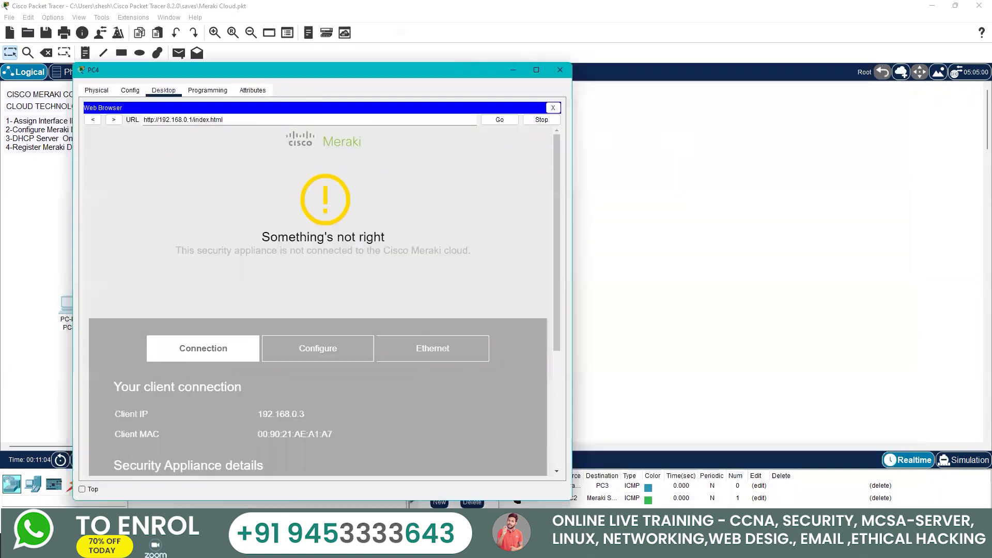
Select the security appliance's hardware address on PC4's status page, then bring PC2's dashboard forward
left_click(466, 546)
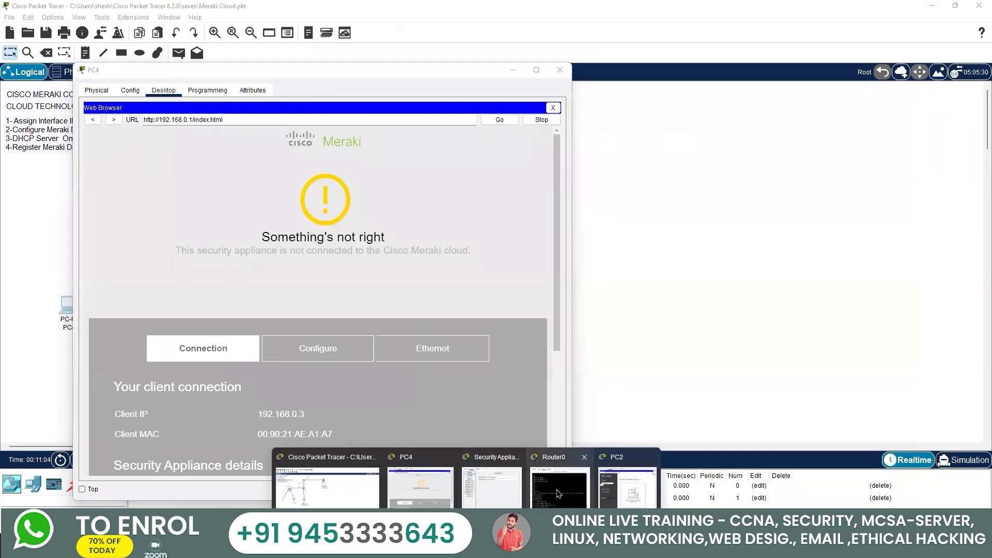
left_click(616, 491)
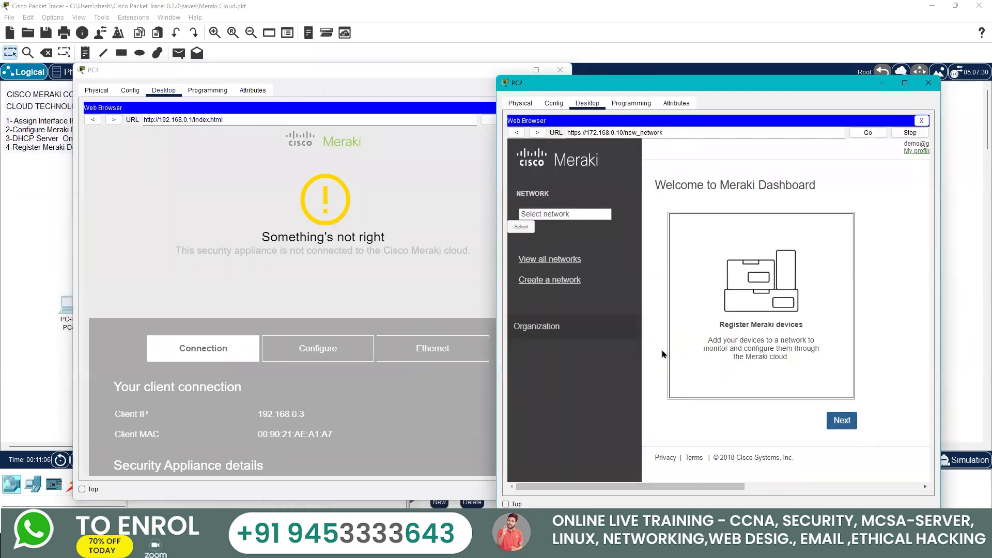
scroll(287, 396, "down", 3)
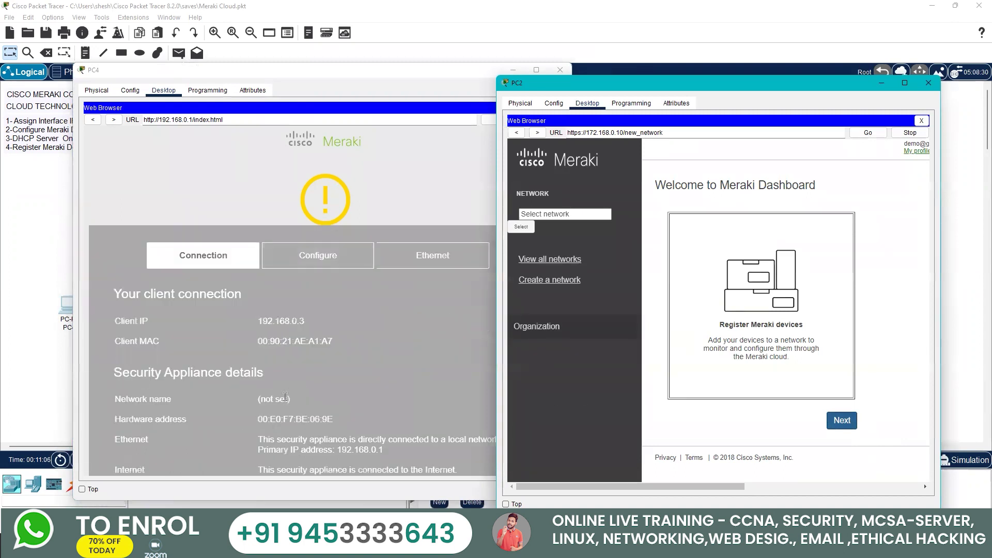
left_click_drag(259, 419, 331, 419)
key("ctrl+c")
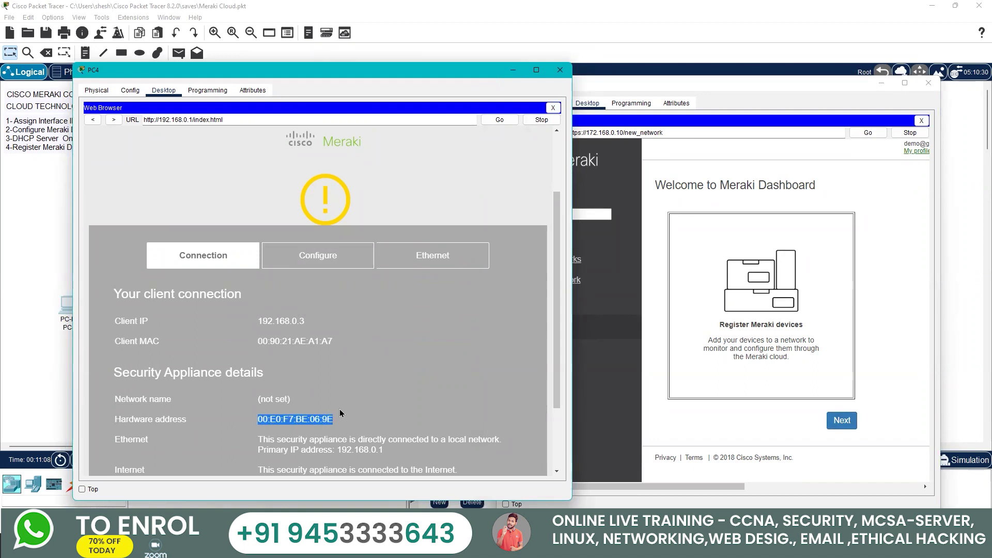
left_click(876, 285)
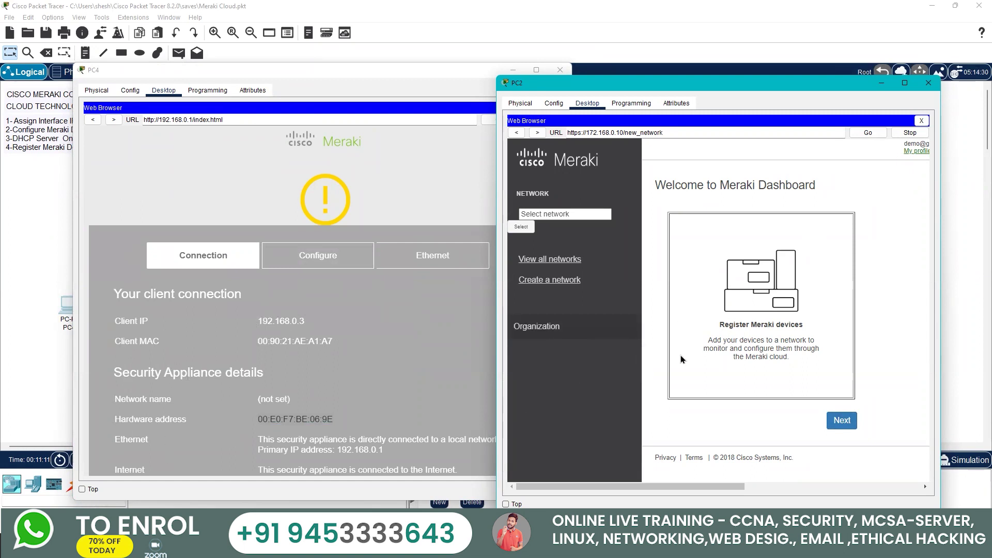
Rename the new network to sikholive and create it
left_click(739, 330)
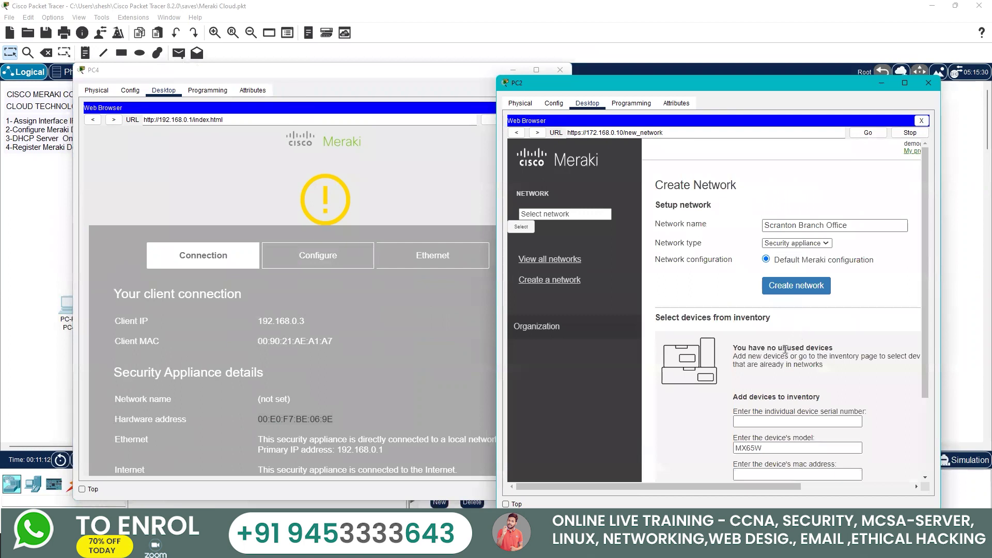
left_click(848, 231)
left_click_drag(849, 231, 732, 241)
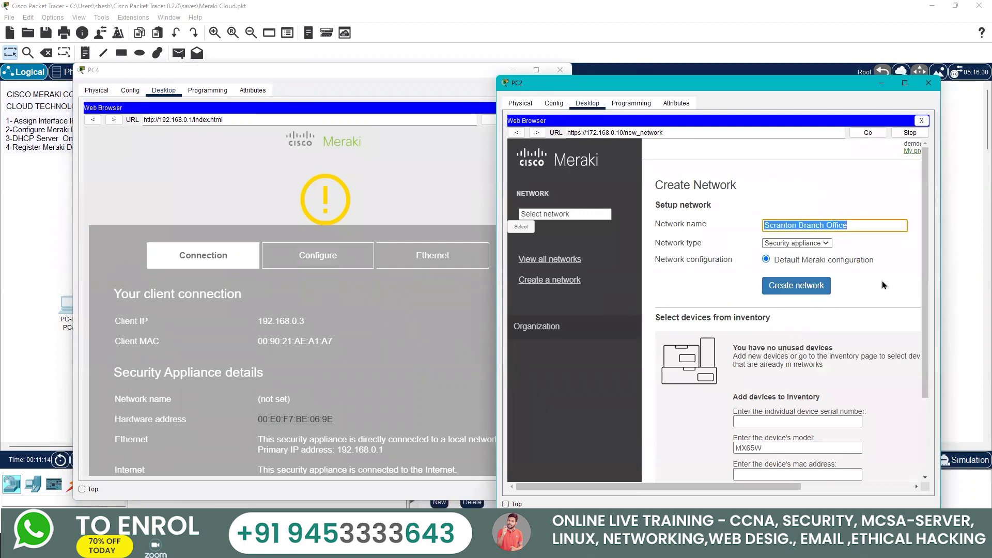
type("sikholive")
left_click(784, 285)
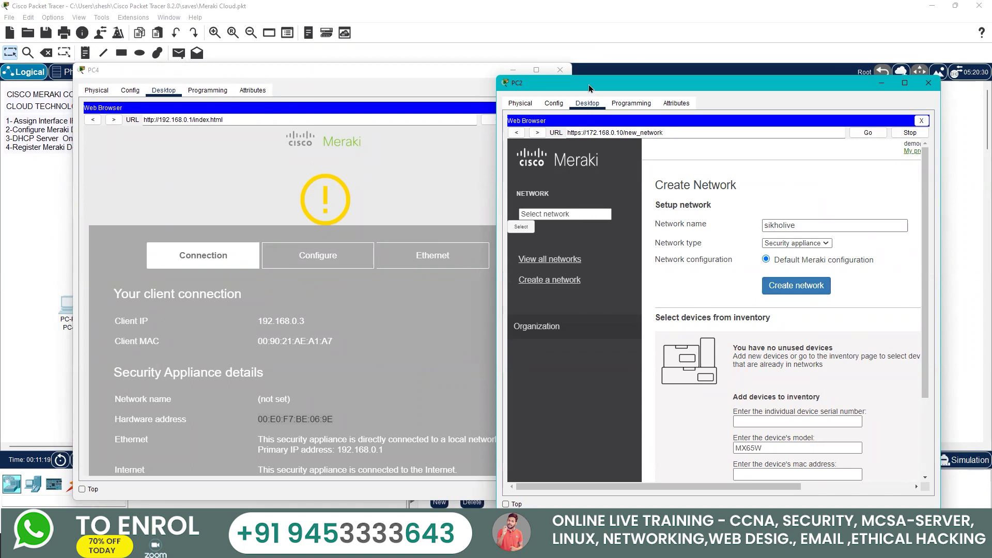
Enlarge PC2's window and paste the appliance's MAC address into the add-device form
left_click_drag(589, 88, 586, 33)
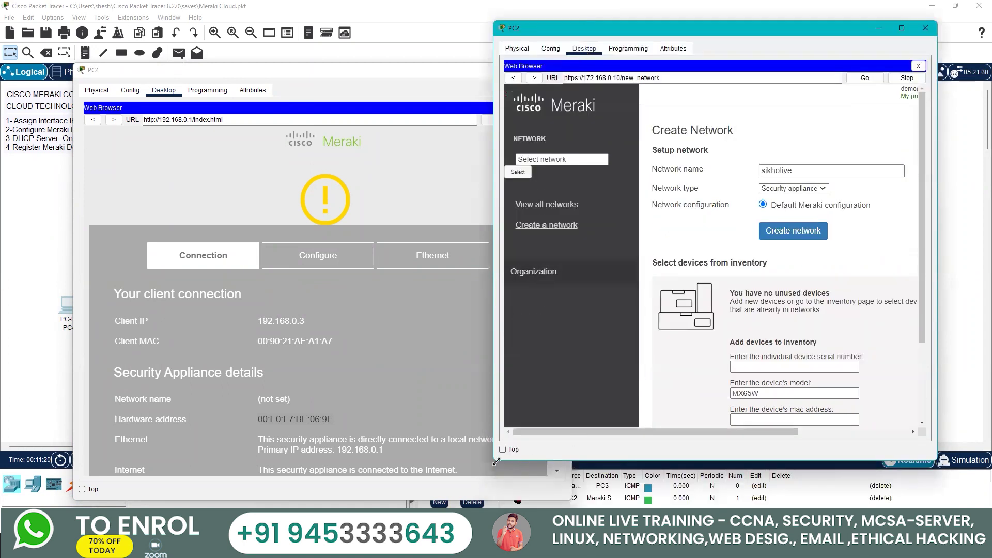
left_click_drag(496, 461, 456, 509)
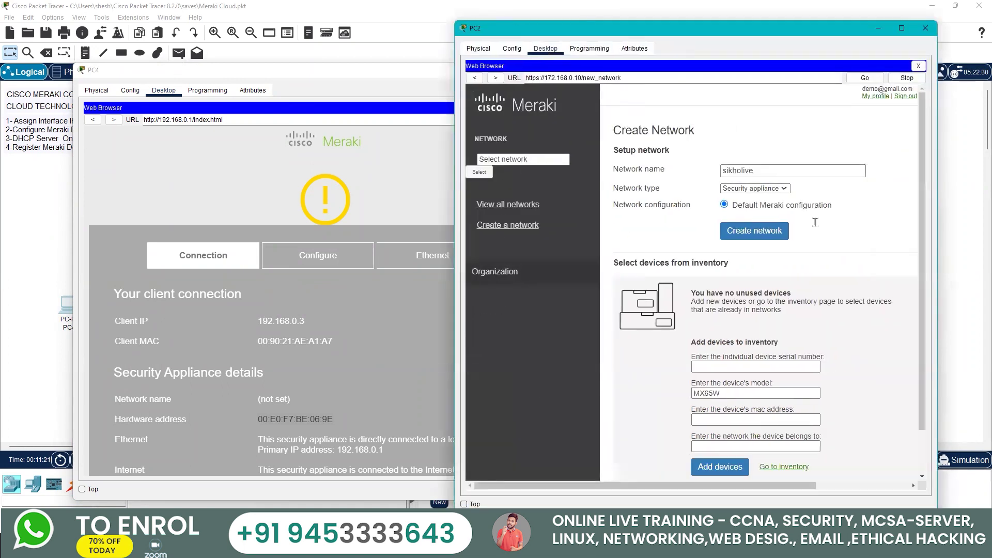
left_click(723, 366)
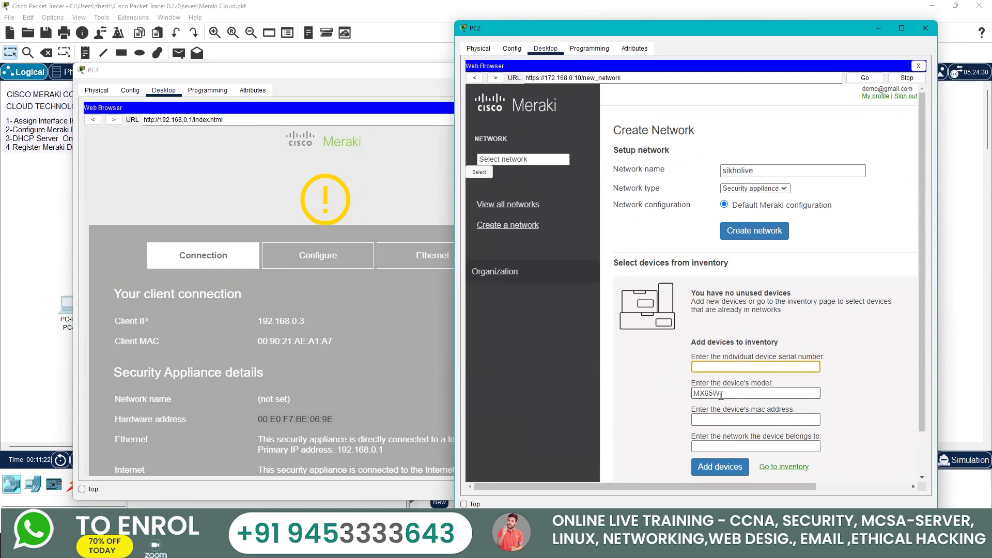
left_click(711, 420)
key("ctrl+v")
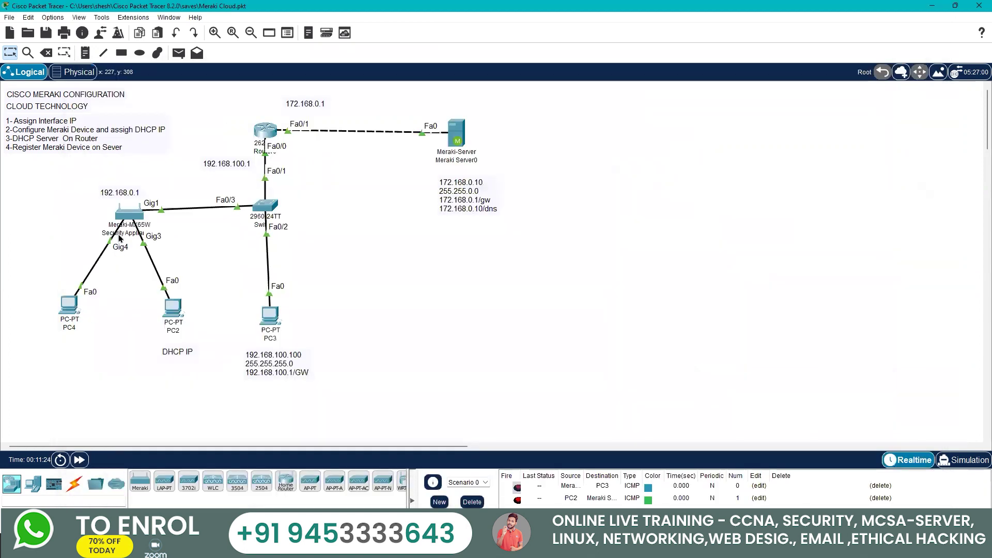
left_click(129, 214)
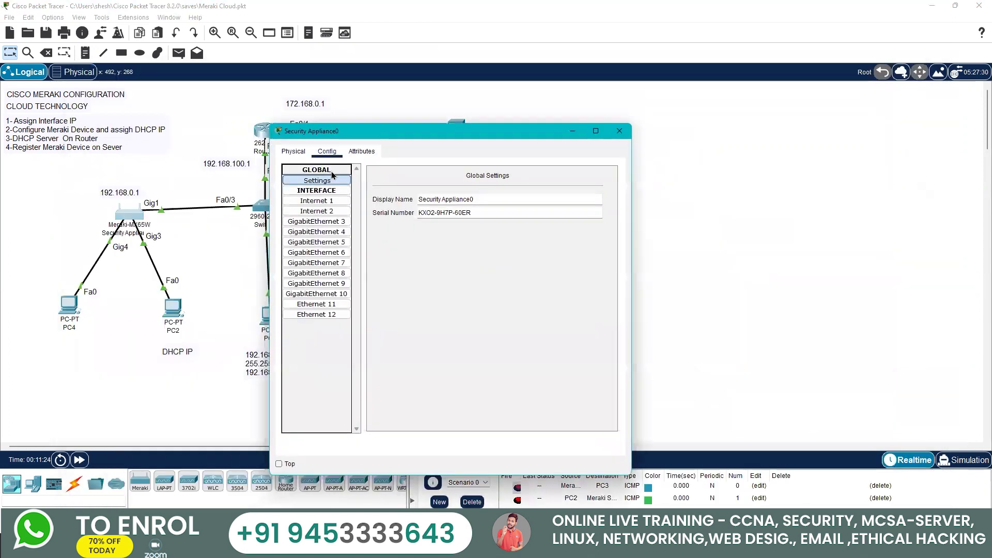
left_click_drag(497, 211, 370, 206)
key("ctrl+c")
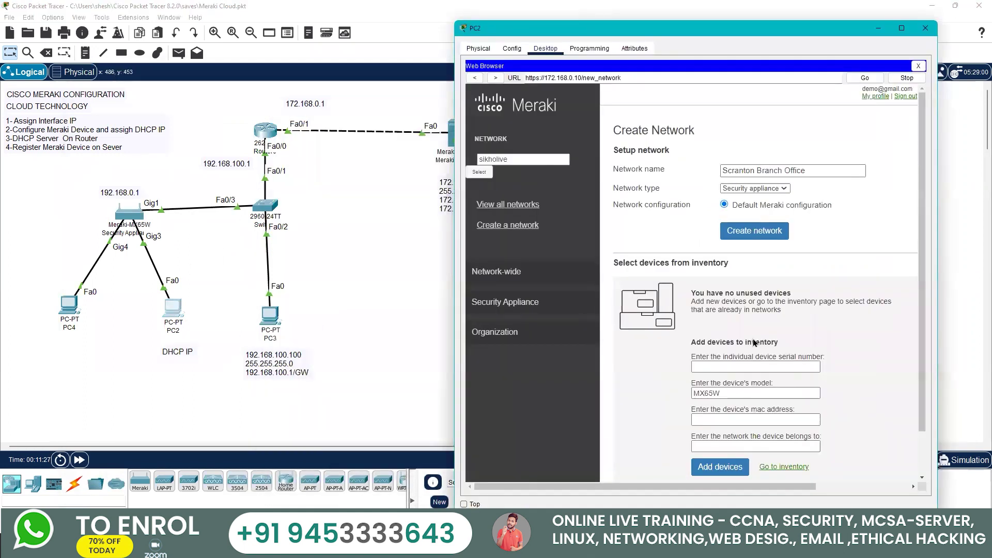
left_click(715, 368)
key("ctrl+v")
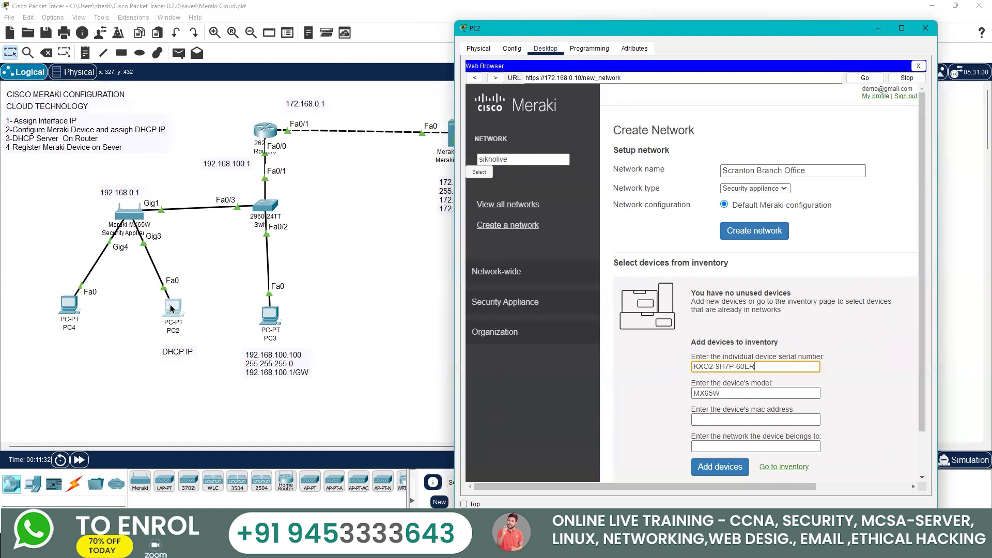
left_click(69, 306)
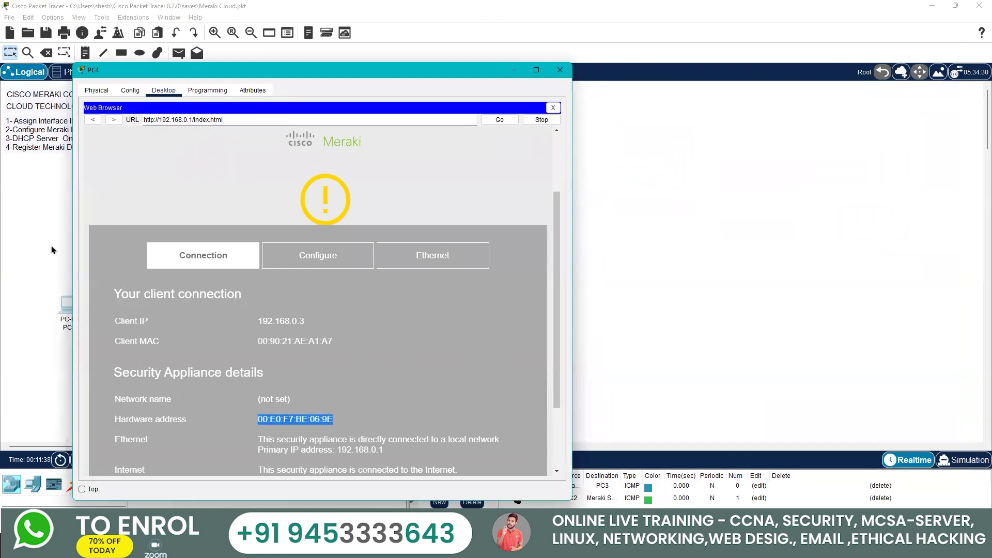
left_click(172, 308)
left_click(710, 420)
type("00:E0:F7:BE:06:9E")
Copy the network name sikholive into the device's network field and reveal the security appliance options
left_click(726, 447)
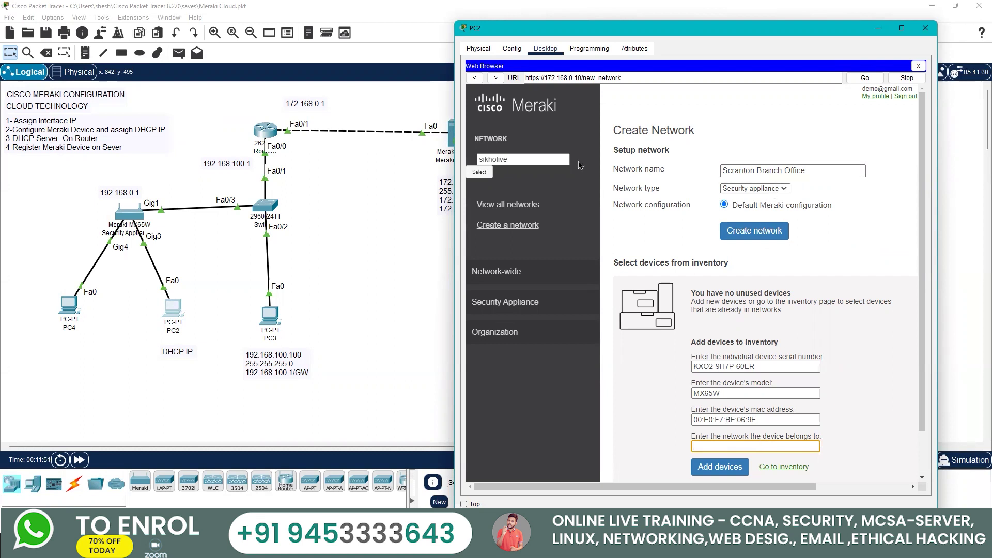
left_click_drag(509, 157, 464, 160)
key("ctrl+c")
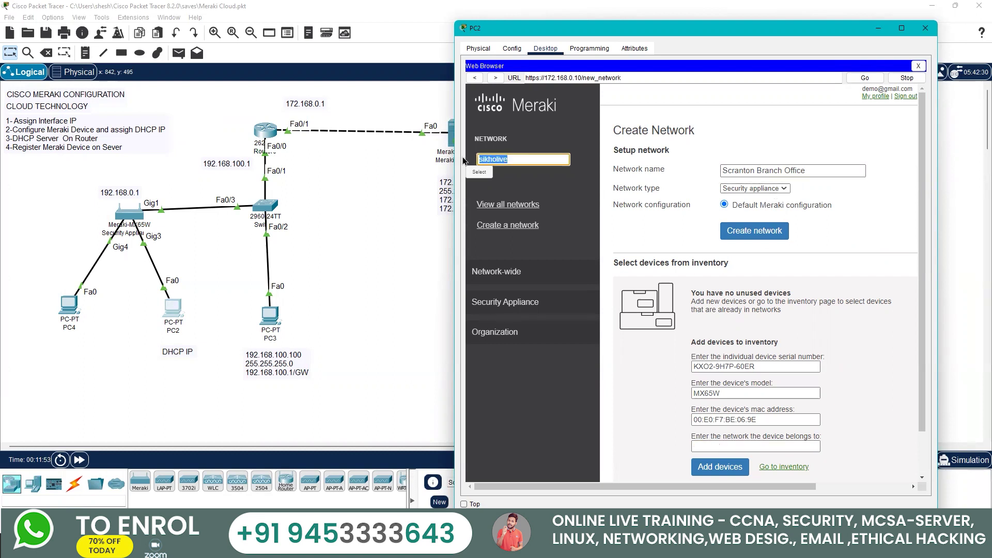
left_click(754, 446)
key("ctrl+v")
left_click(717, 470)
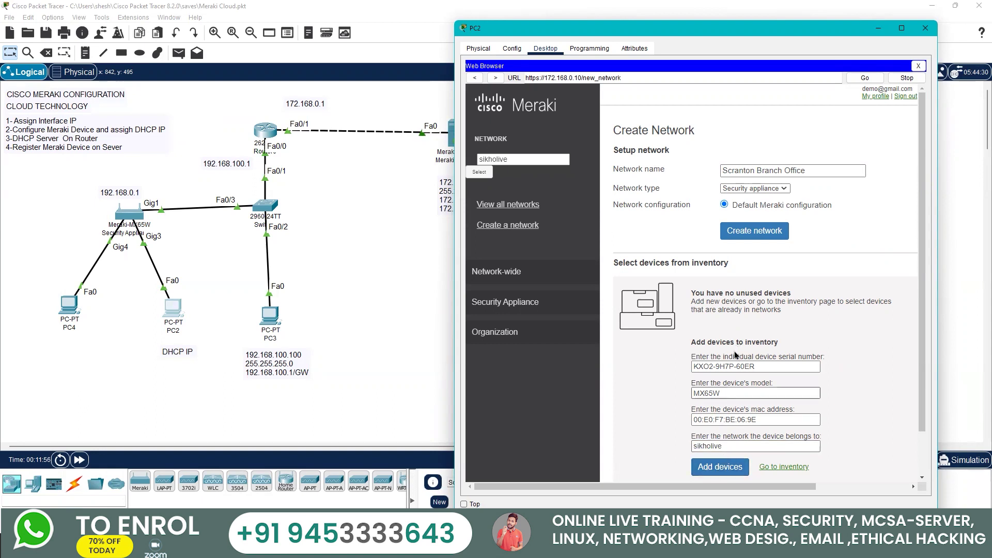
scroll(731, 354, "down", 2)
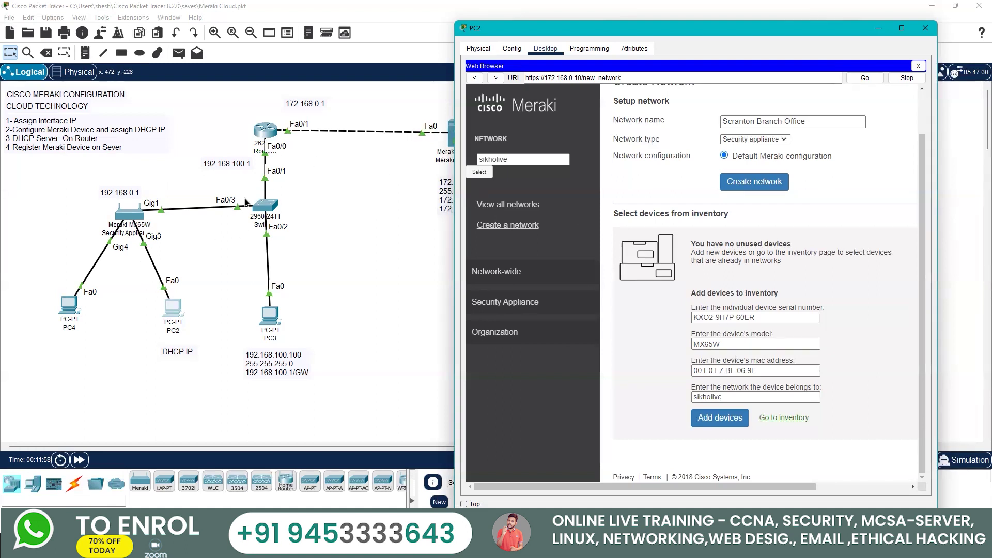
left_click(506, 302)
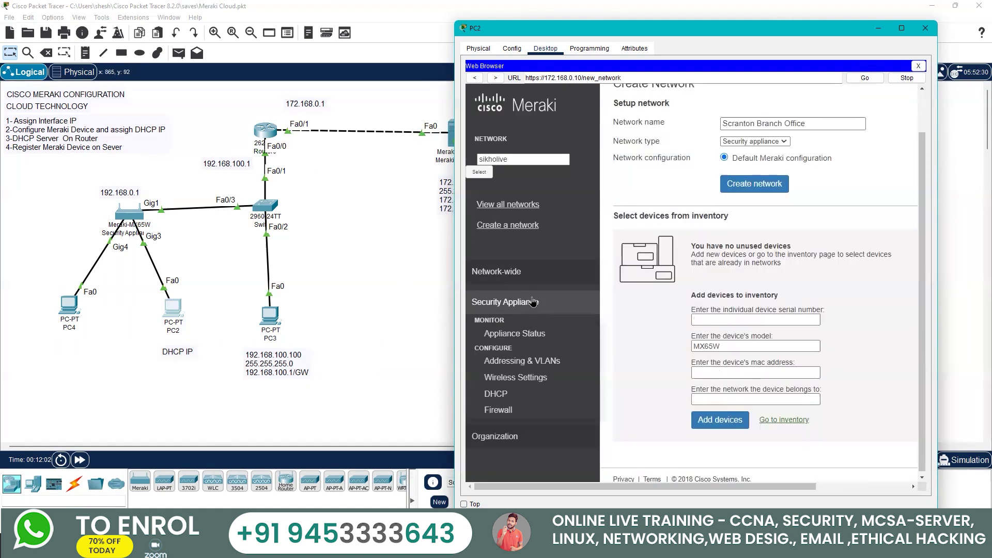
Go through the networks overview to Security Appliance > Appliance Status in the dashboard
left_click(500, 207)
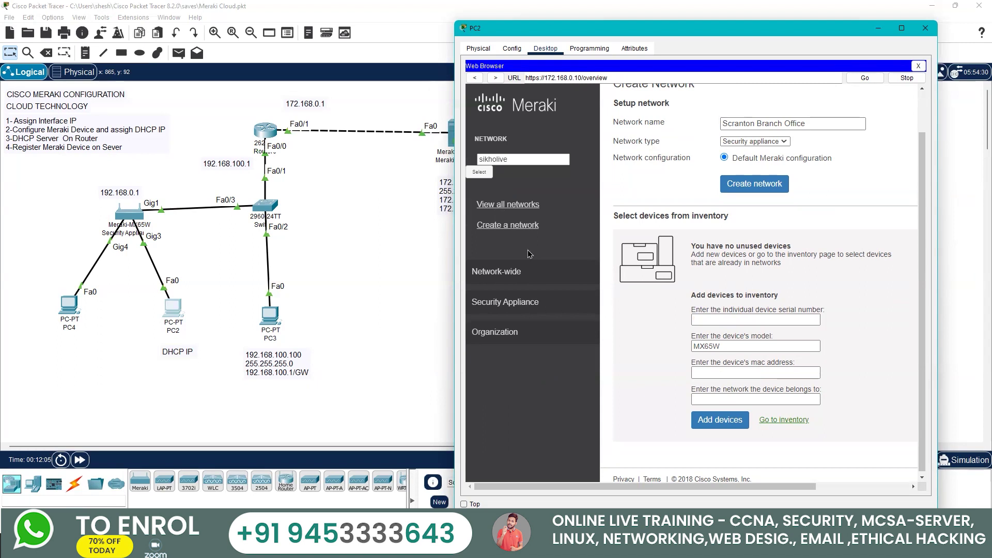
left_click(512, 302)
left_click(507, 336)
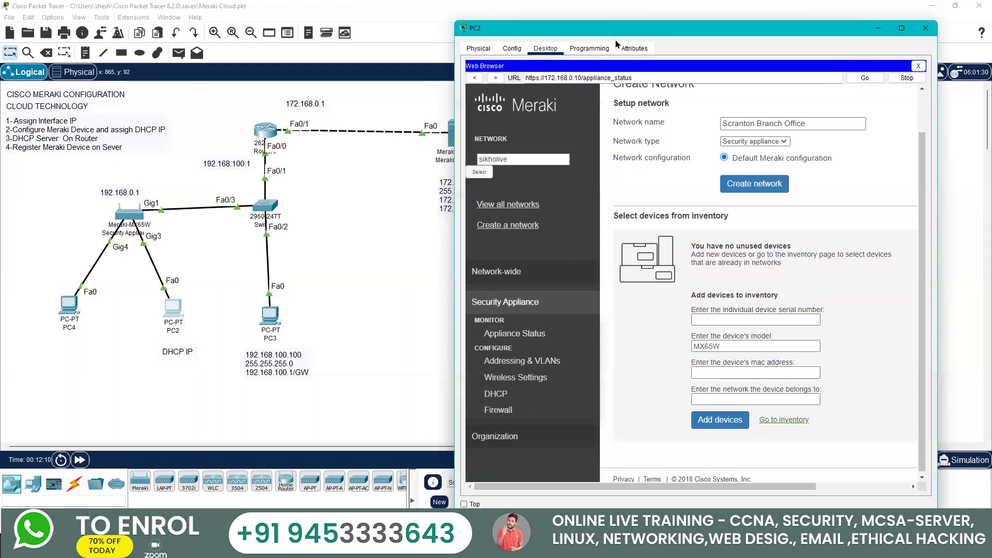
left_click_drag(550, 23, 598, 24)
Expand the Network-wide and Security Appliance sidebar menus, then close PC2's window
mouse_move(541, 293)
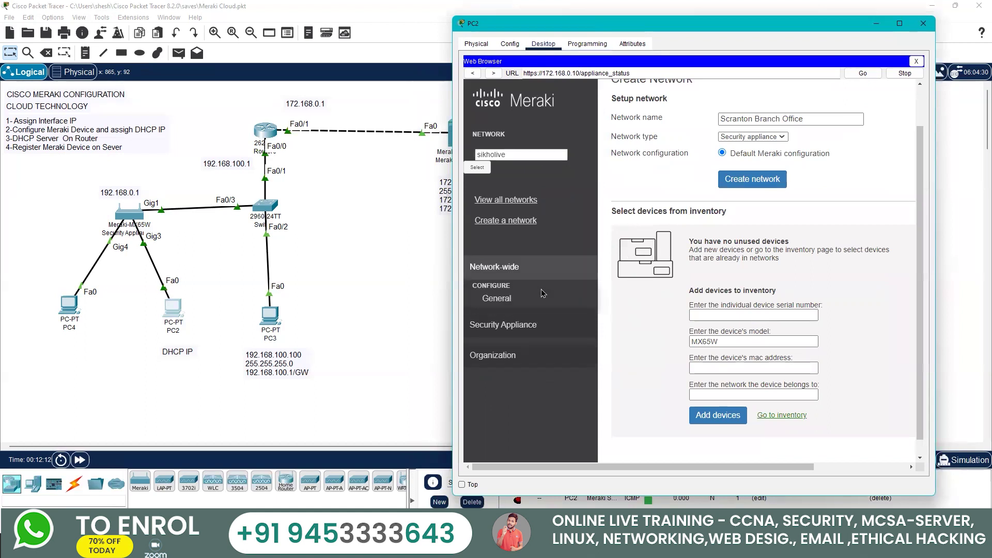
mouse_move(522, 397)
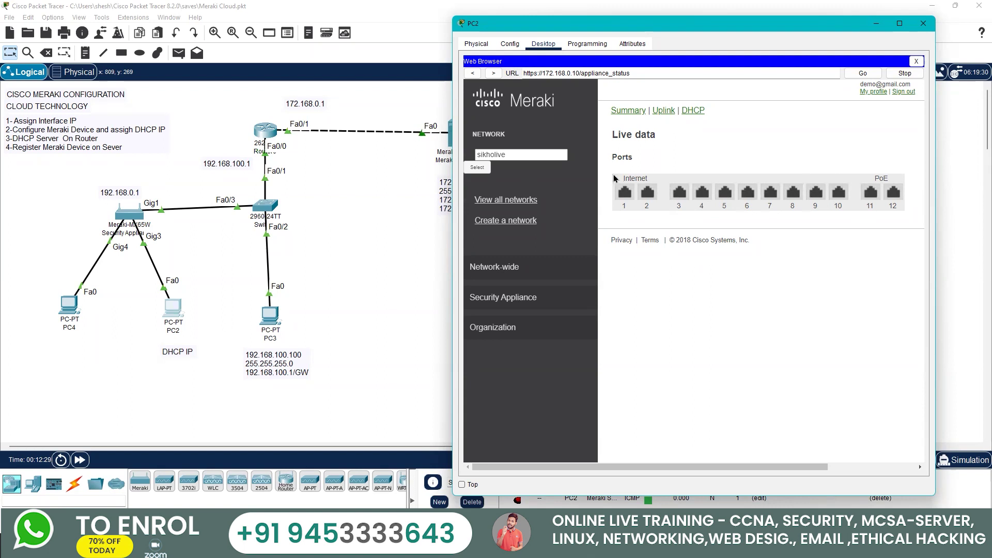
left_click(525, 266)
mouse_move(503, 299)
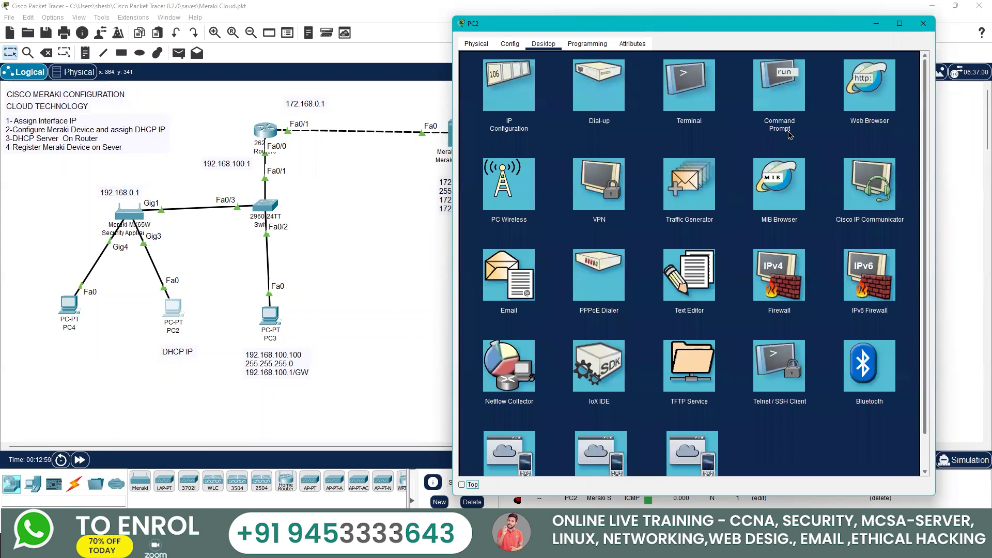
left_click(877, 25)
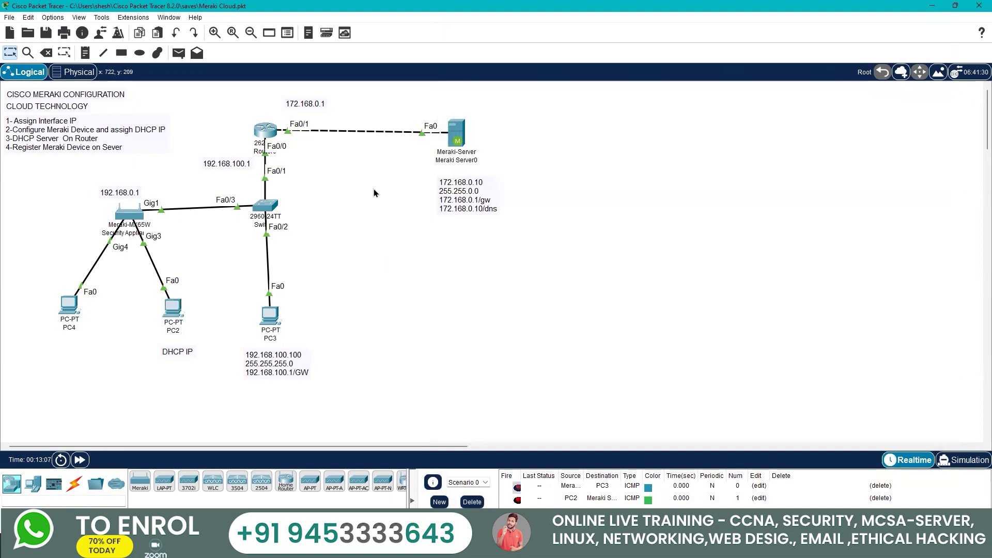
Save the topology with Ctrl+S and close the PC4, Meraki and Router0 CLI windows
key("ctrl+s")
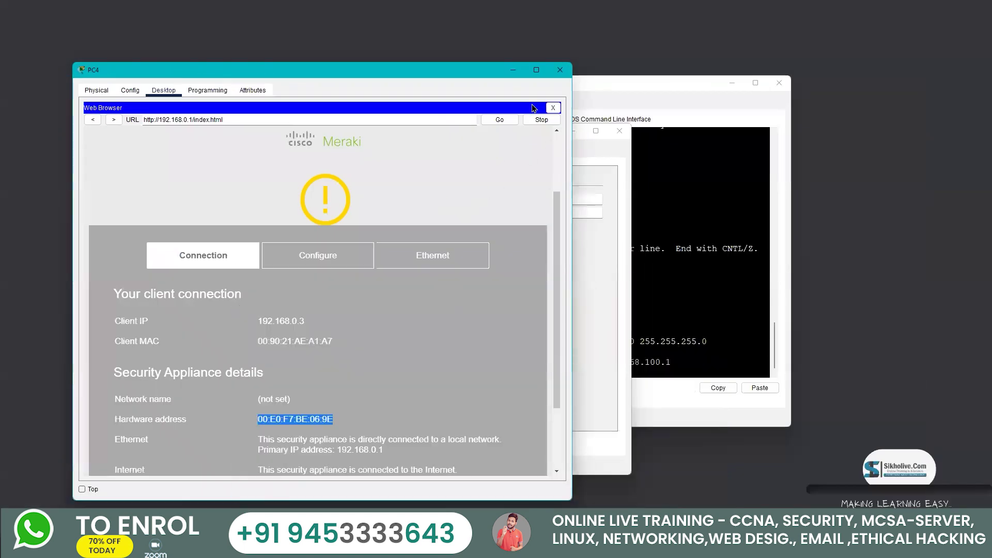
left_click(559, 69)
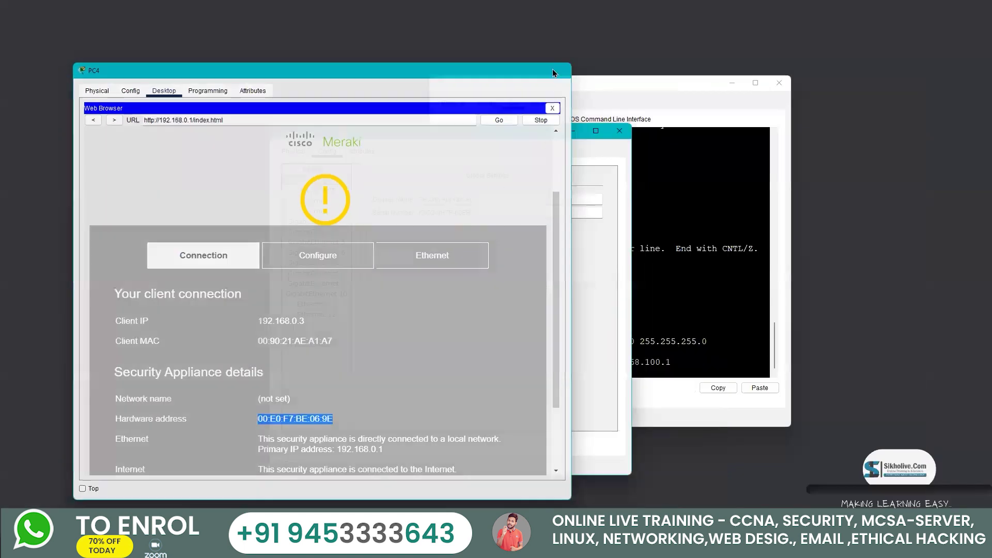
left_click(619, 130)
left_click(780, 84)
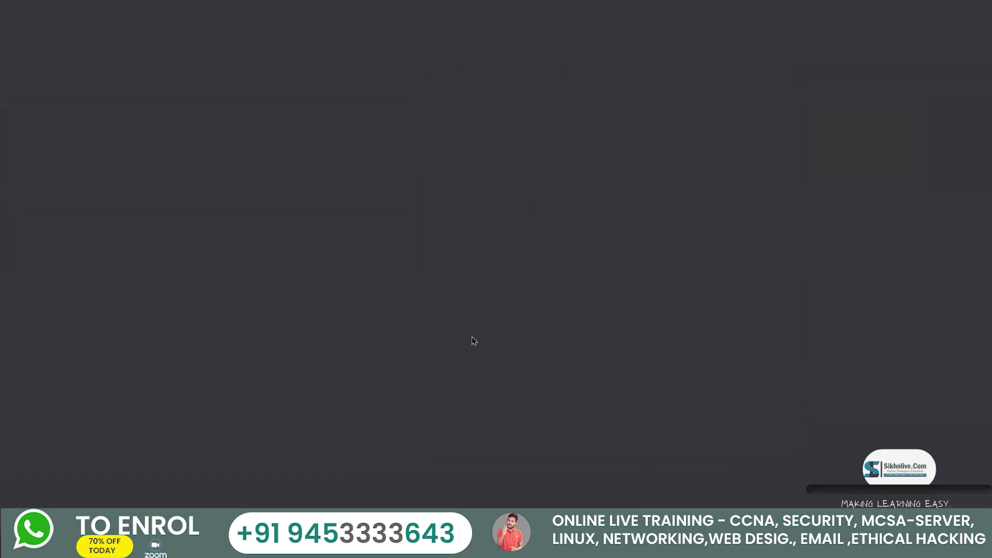
Refresh the Windows desktop four times from its right-click menu
right_click(449, 323)
left_click(424, 299)
right_click(423, 300)
left_click(389, 277)
right_click(389, 277)
left_click(420, 319)
right_click(383, 289)
left_click(412, 329)
Close PC2's window and bring Packet Tracer back with its File menu open
mouse_move(466, 546)
left_click(521, 479)
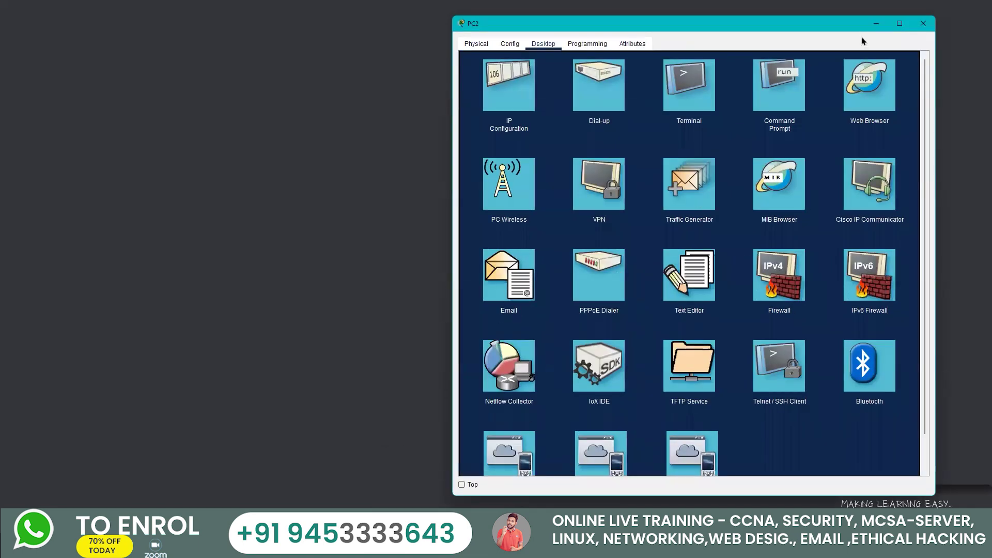
left_click(923, 23)
left_click(466, 547)
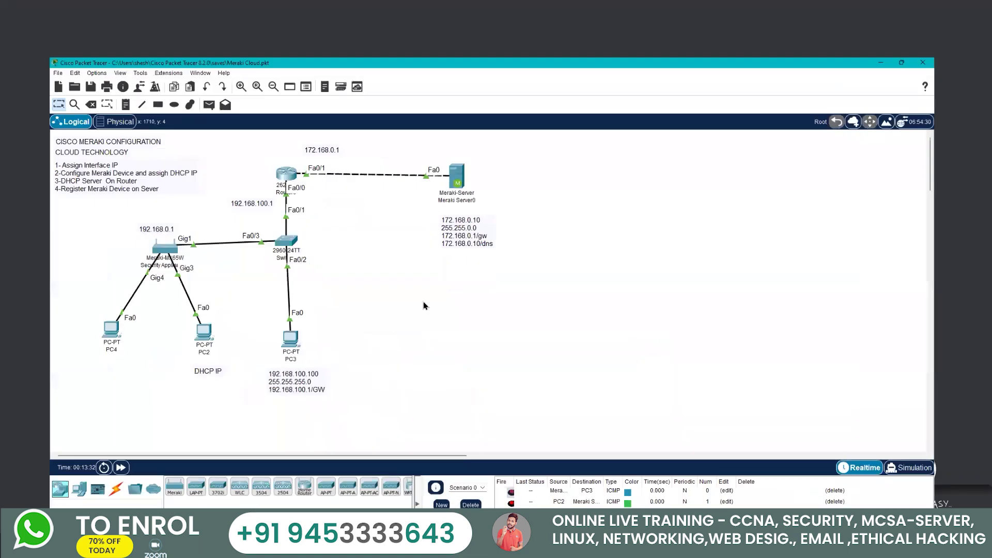
left_click(15, 18)
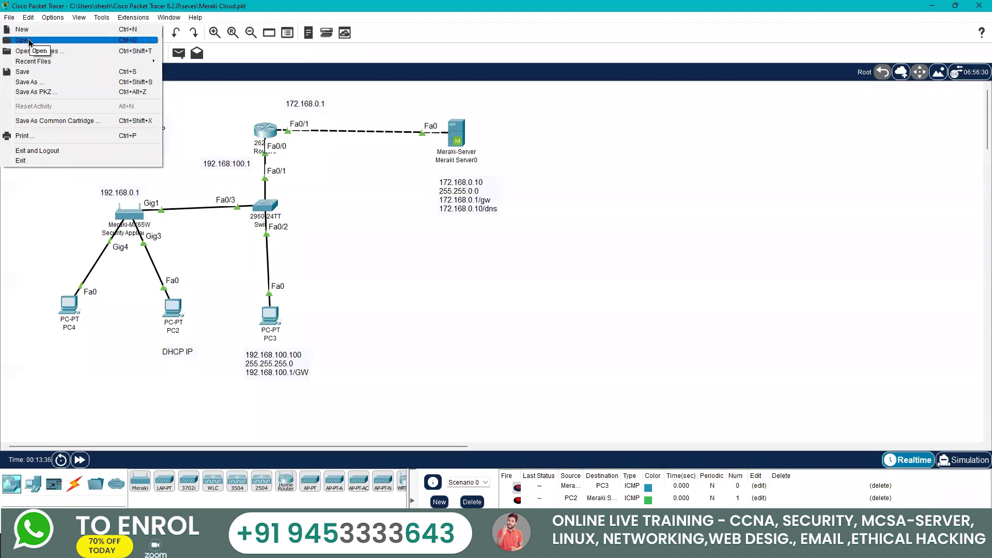
Start a blank new project without saving the Meraki topology, then switch to Chrome
left_click(27, 34)
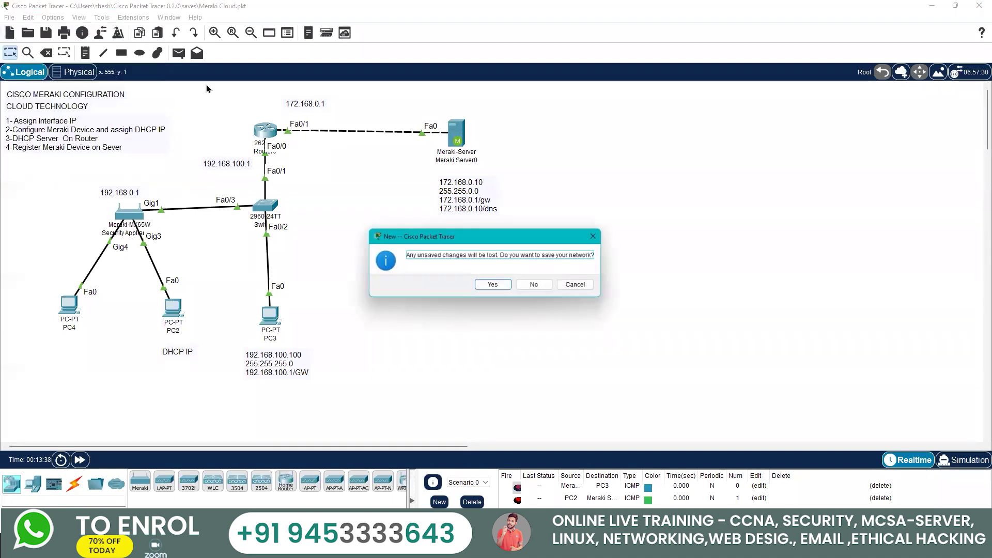
left_click(538, 287)
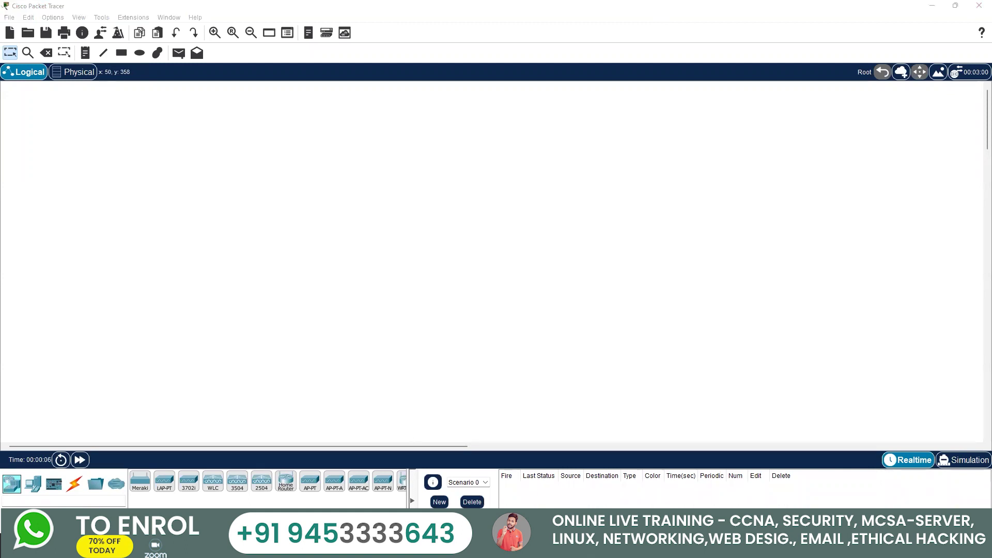
key("alt+Tab")
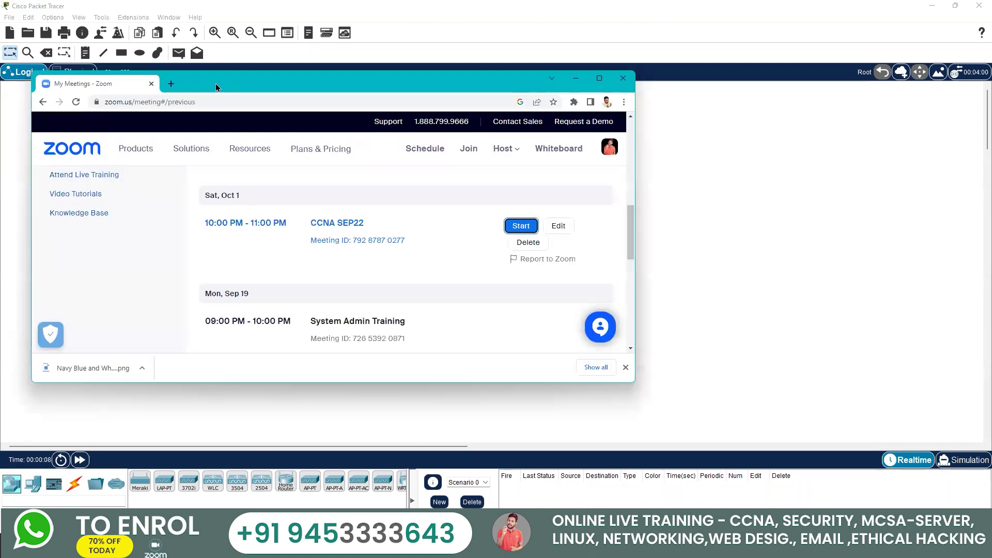
Open an incognito Chrome window and search for 'cisco asa firewall'
left_click(174, 85)
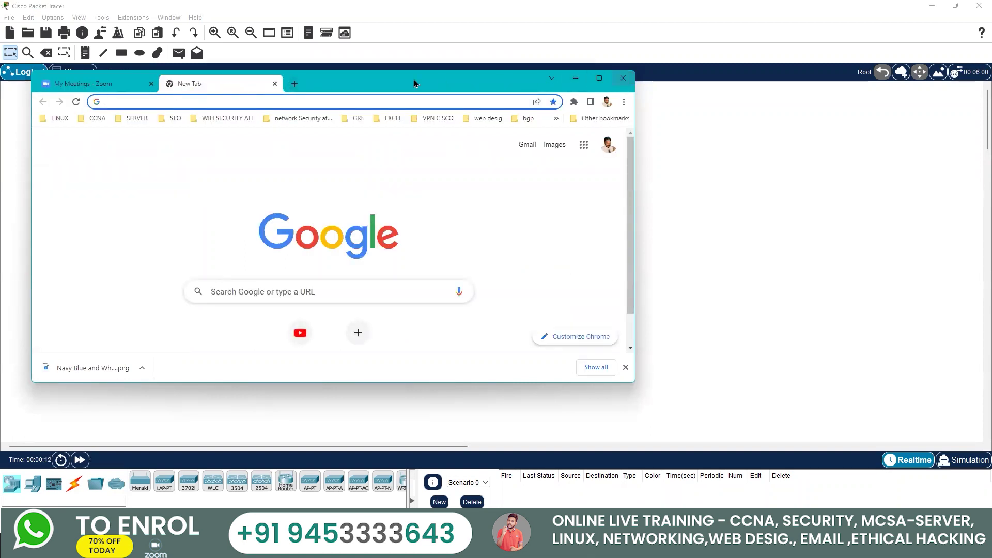
left_click_drag(330, 85, 321, 85)
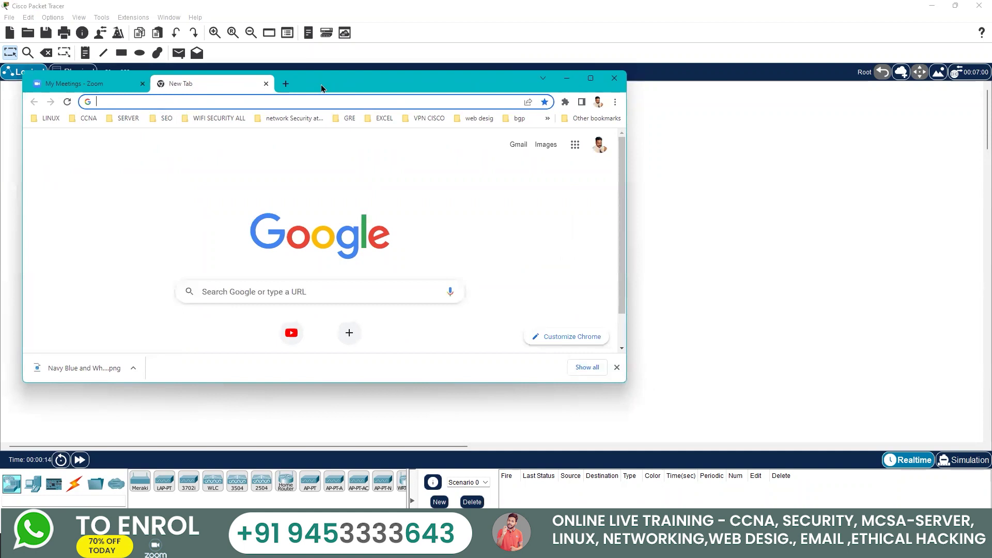
left_click(567, 78)
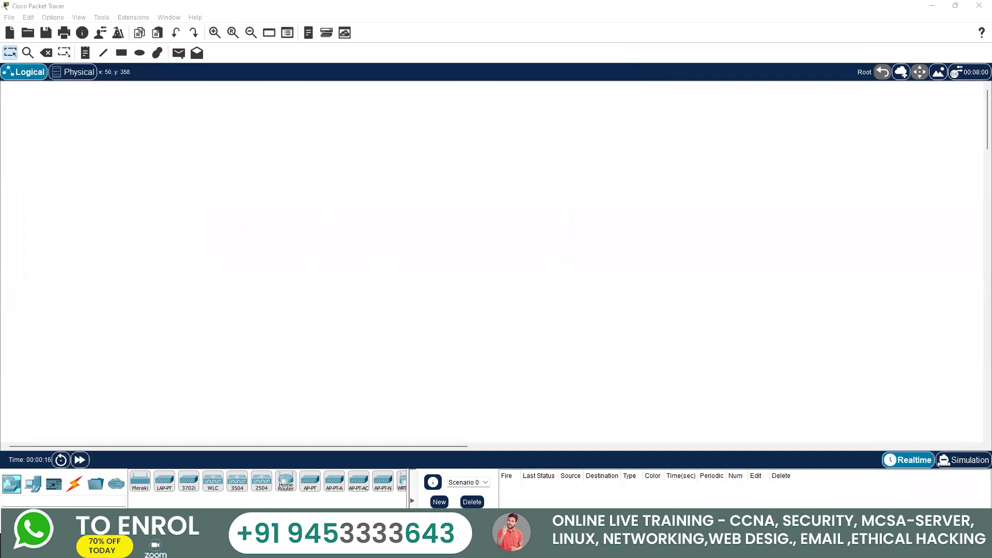
key("alt+Tab")
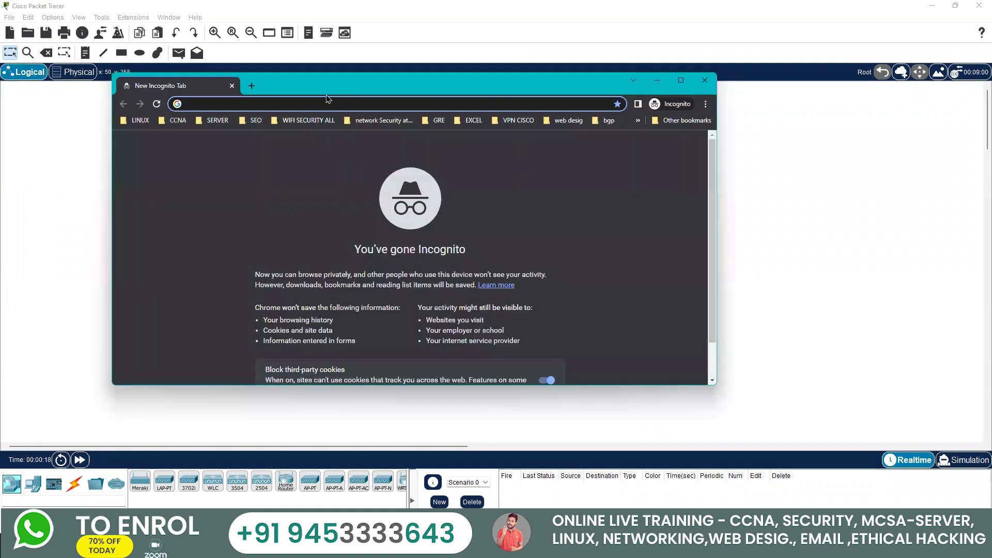
type("cisco asa ")
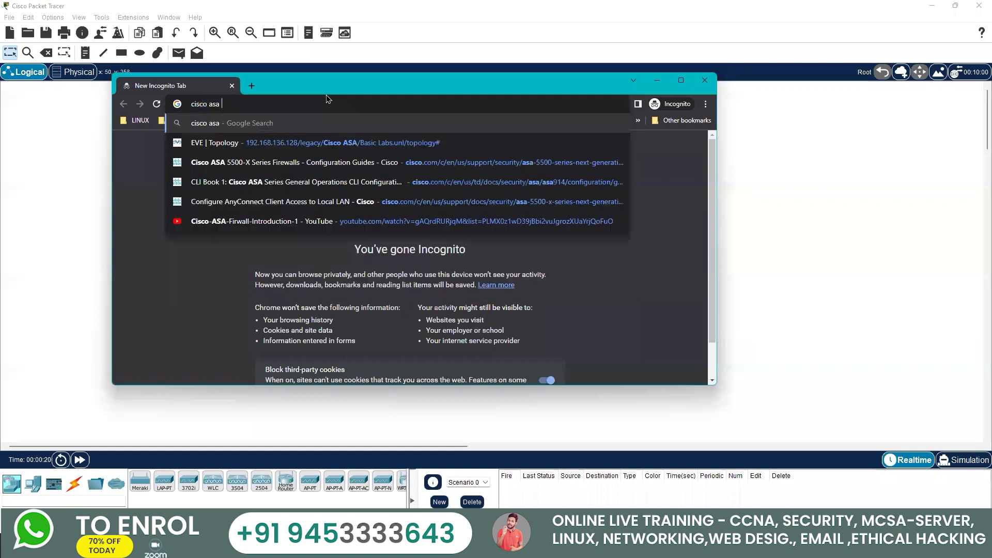
type("firewall")
key("Return")
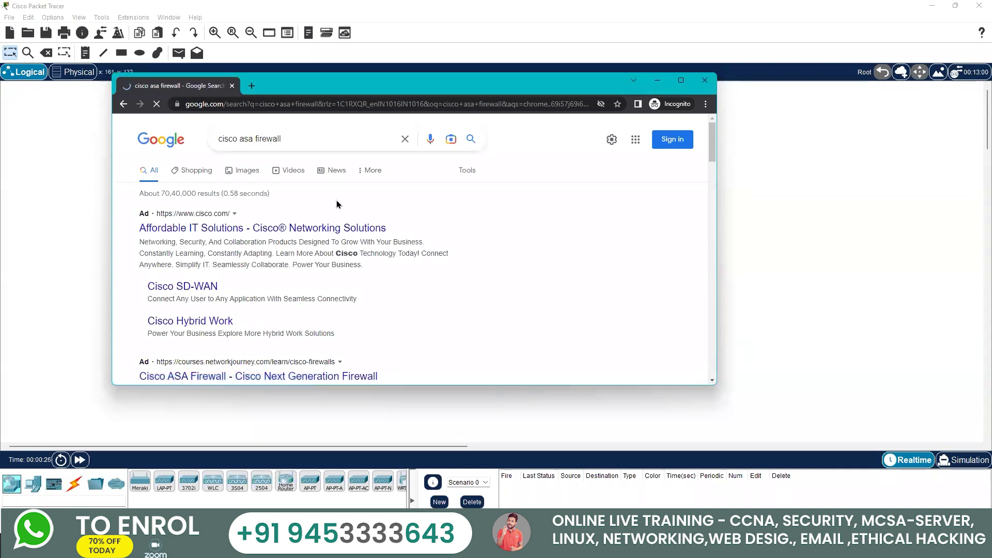
Open Cisco's ad result in a second tab and maximize the browser window
scroll(234, 326, "down", 2)
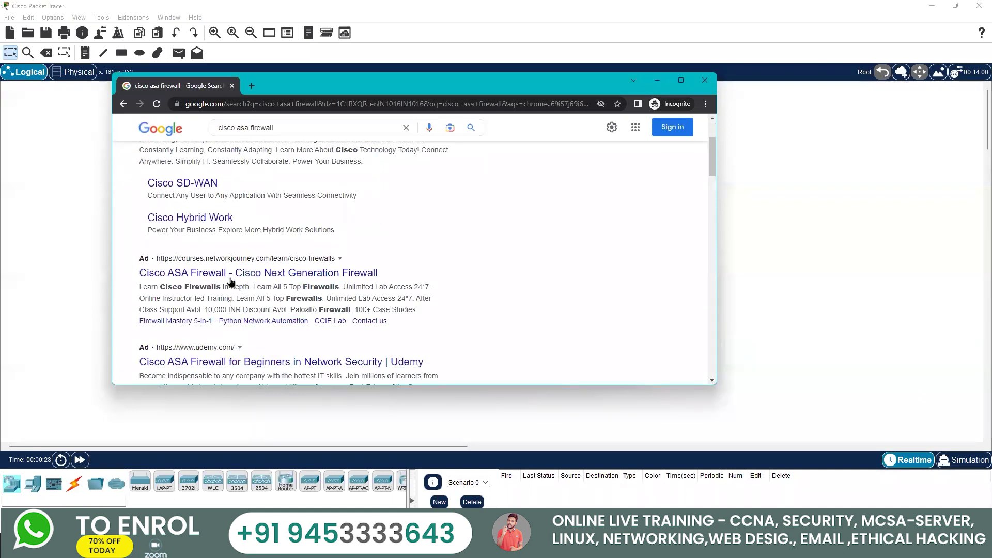
scroll(199, 203, "up", 2)
right_click(223, 228)
left_click(242, 231)
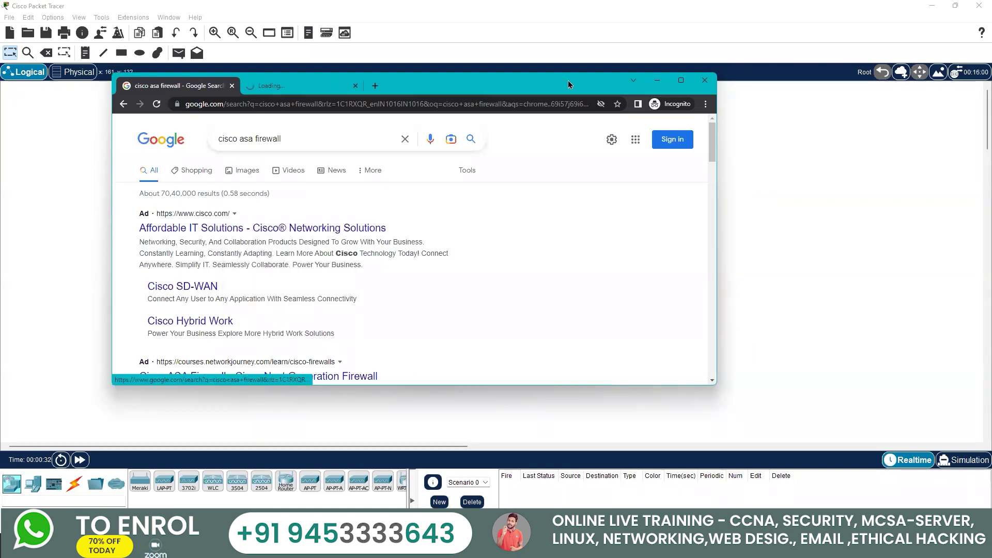
left_click(680, 80)
scroll(198, 298, "down", 3)
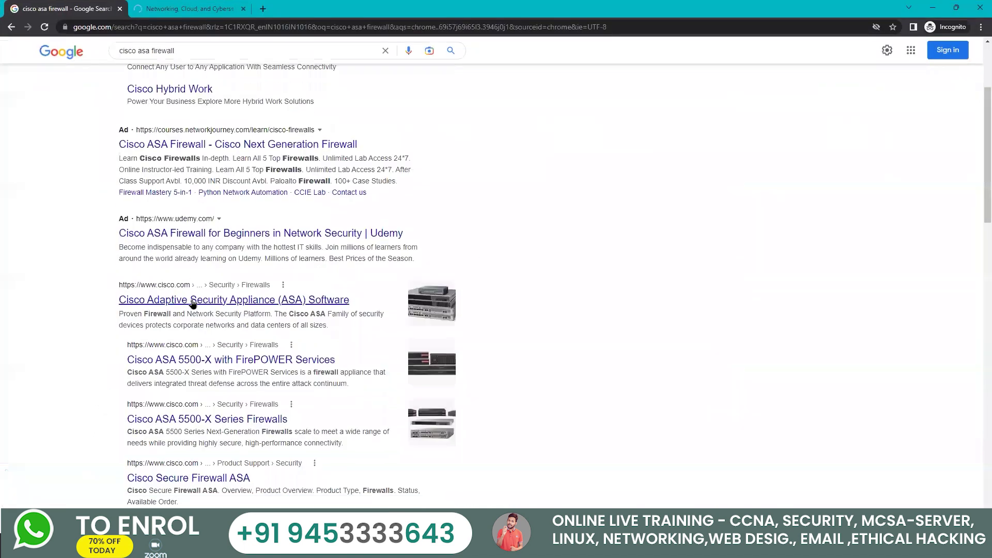
Open the Cisco Adaptive Security Appliance (ASA) Software result and close the extra ad tab
left_click(201, 301)
left_click(218, 7)
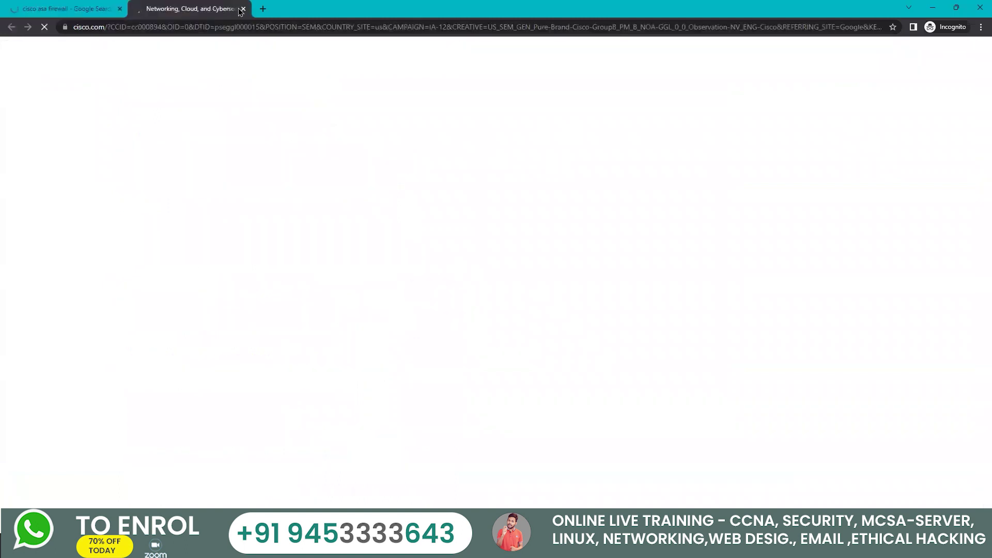
left_click(243, 9)
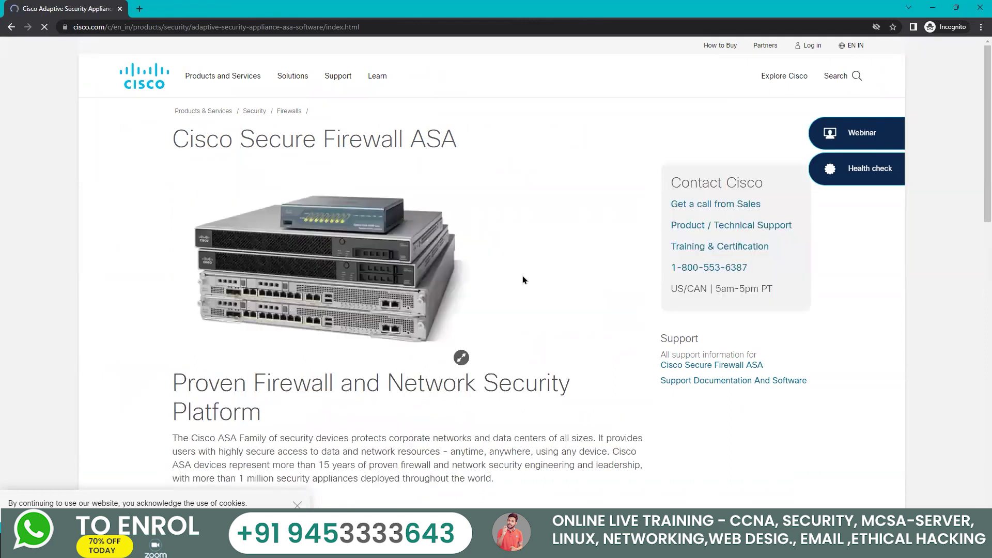
Highlight the ASA overview sentences and scroll down to the Features and Capabilities section
scroll(292, 333, "down", 10)
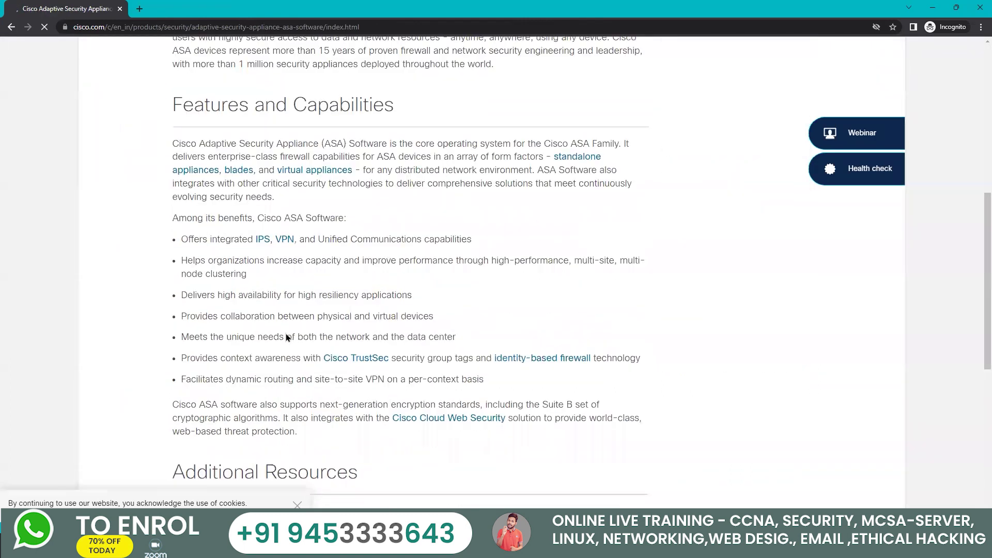
scroll(284, 333, "up", 14)
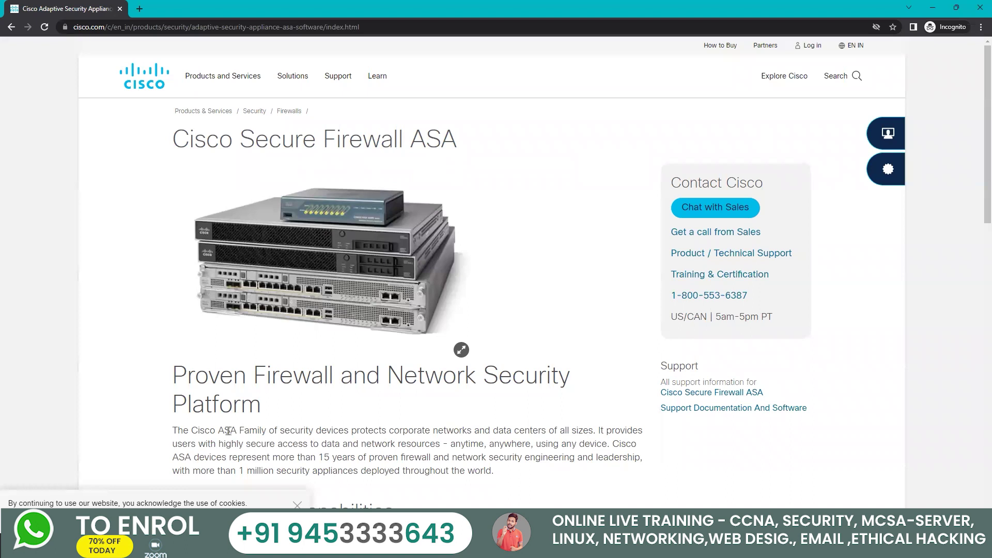
left_click_drag(218, 430, 320, 430)
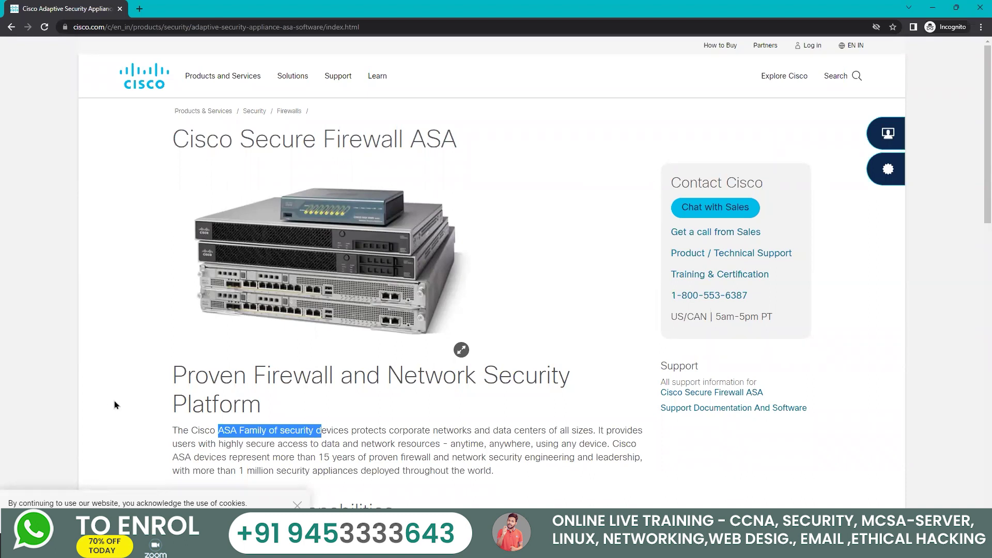
left_click(205, 401)
left_click_drag(237, 434, 492, 453)
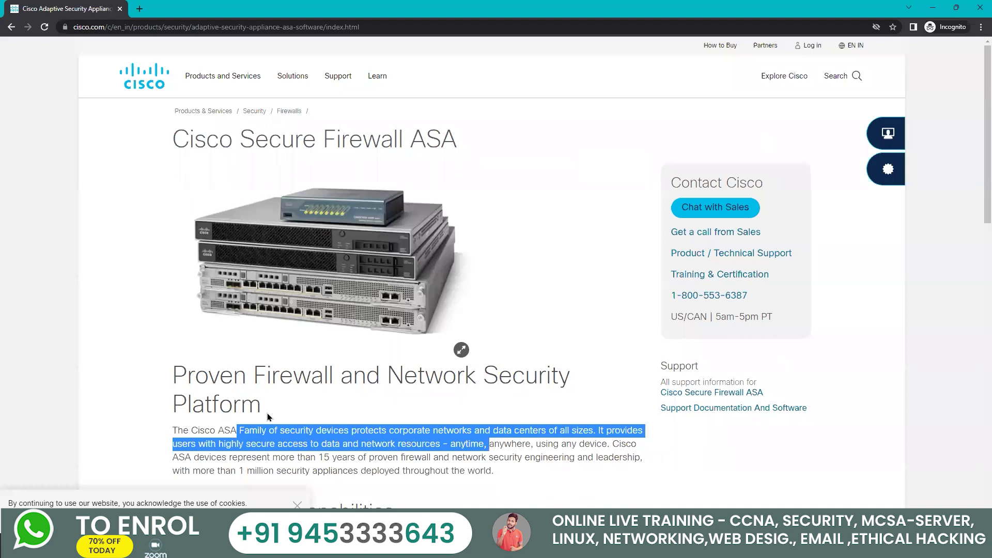
scroll(267, 416, "down", 3)
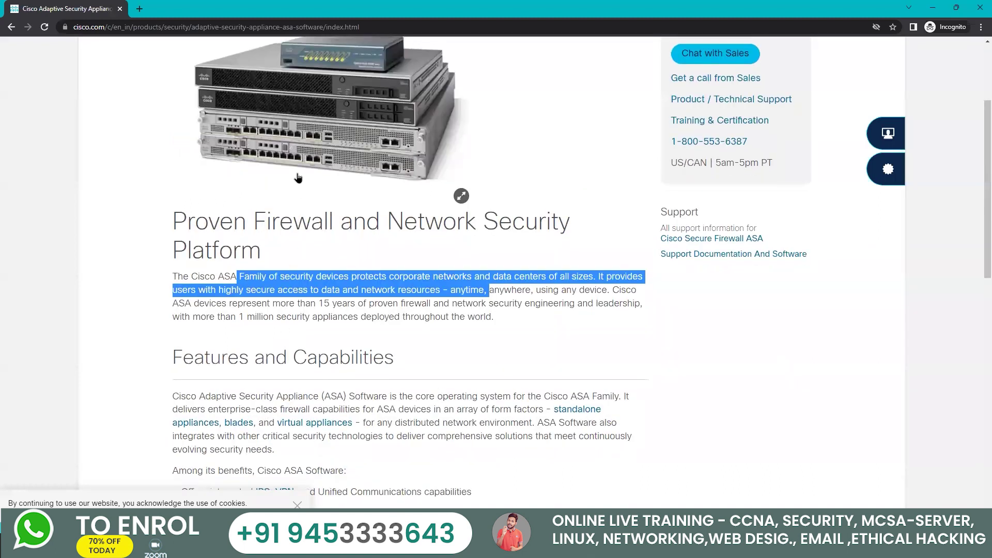
scroll(298, 178, "up", 2)
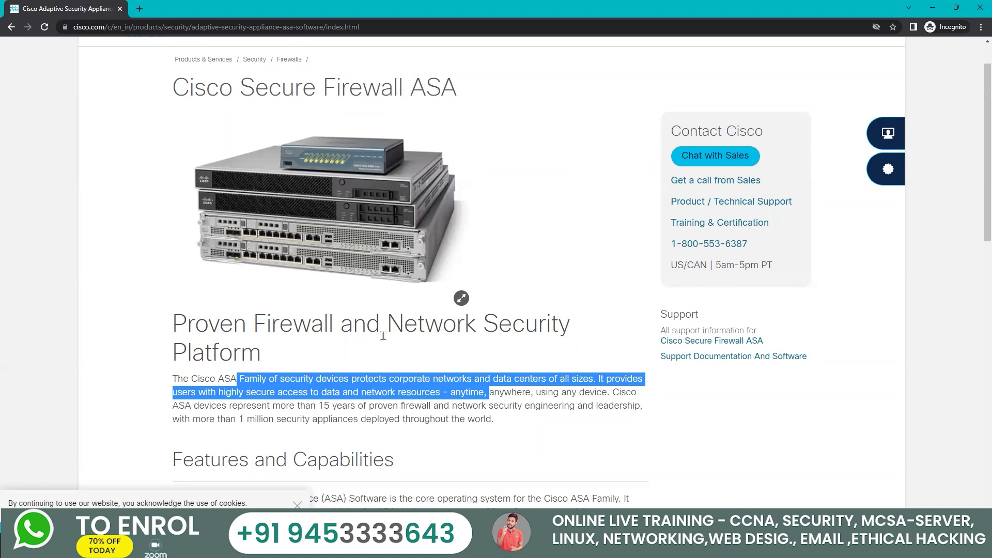
scroll(382, 336, "down", 4)
scroll(382, 336, "down", 2)
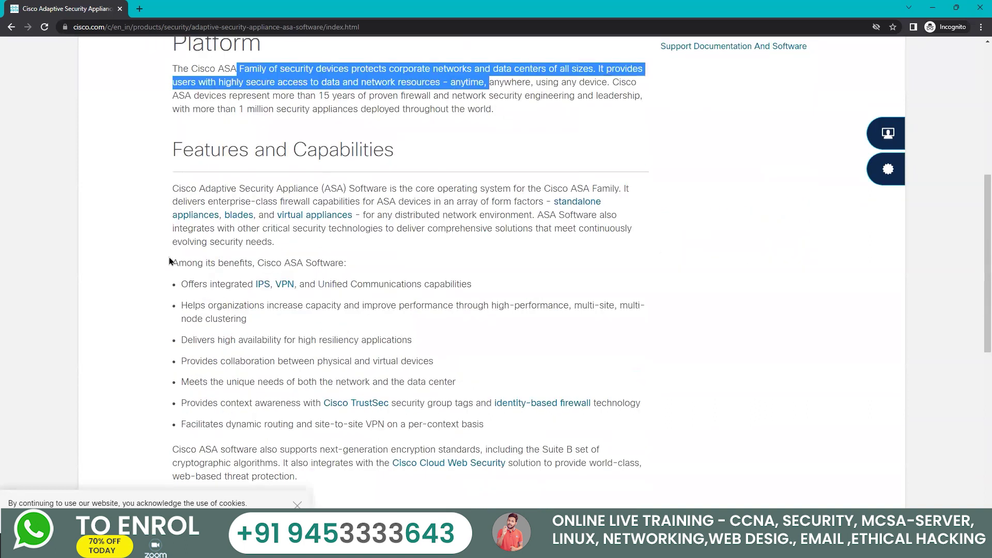
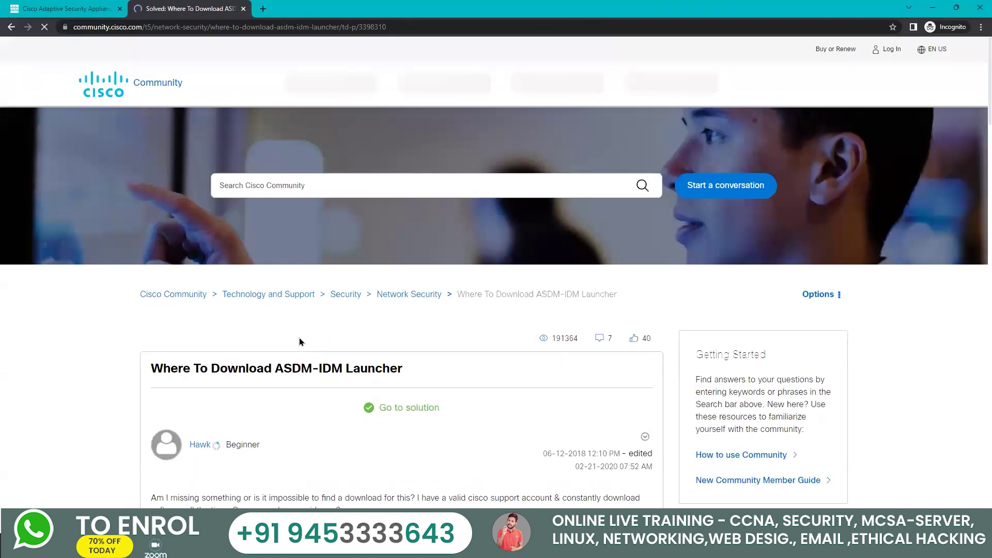
Skim the 'Where To Download ASDM-IDM Launcher' thread, highlight 'ASDM-IDM Launcher' in its title, then return to Google
scroll(310, 309, "down", 2)
scroll(323, 284, "down", 1)
left_click_drag(292, 214, 389, 214)
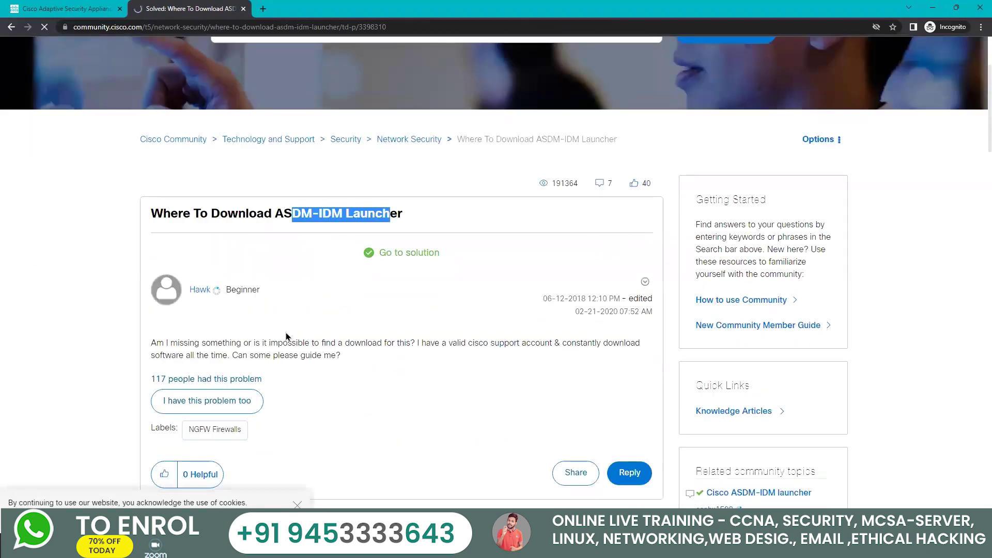
scroll(286, 333, "down", 7)
scroll(290, 287, "down", 10)
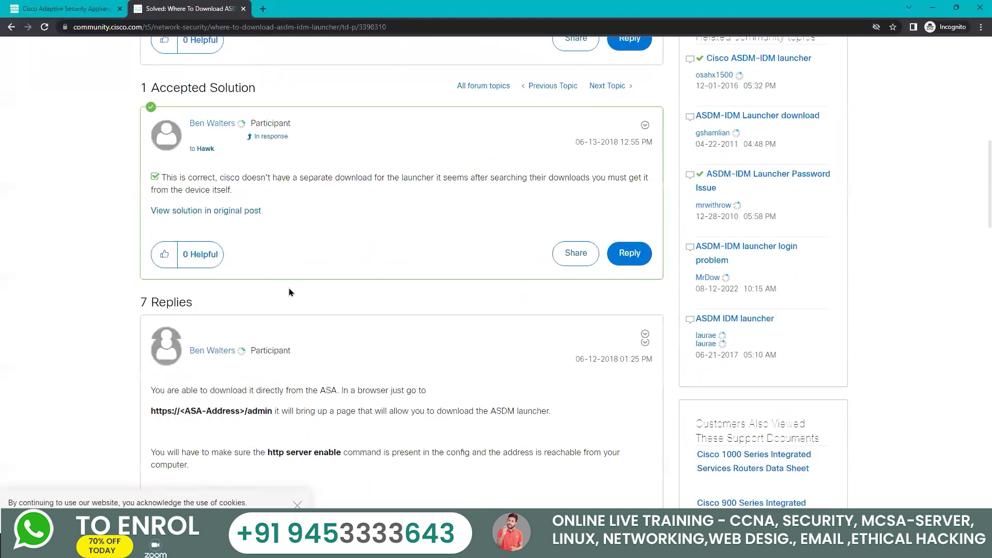
scroll(273, 269, "up", 20)
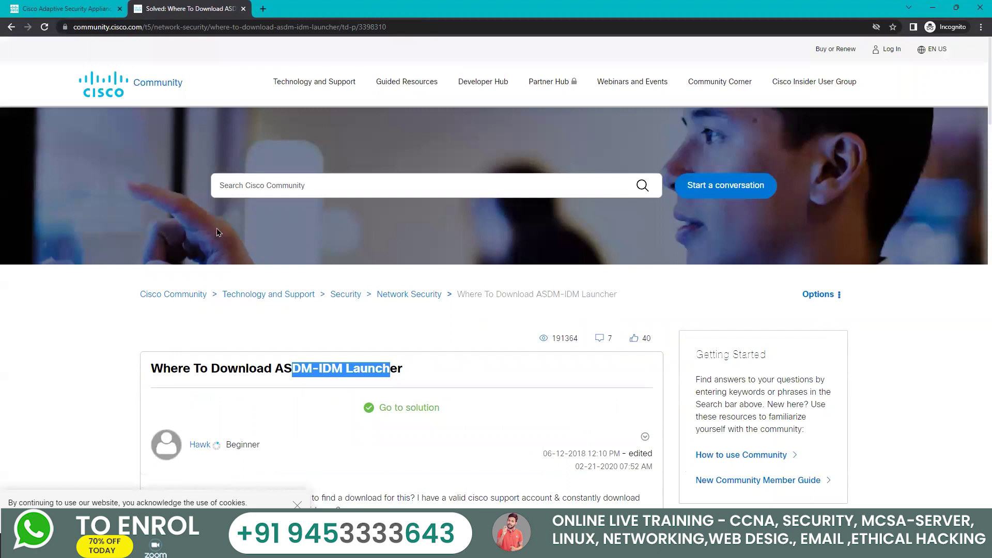
left_click_drag(287, 368, 424, 371)
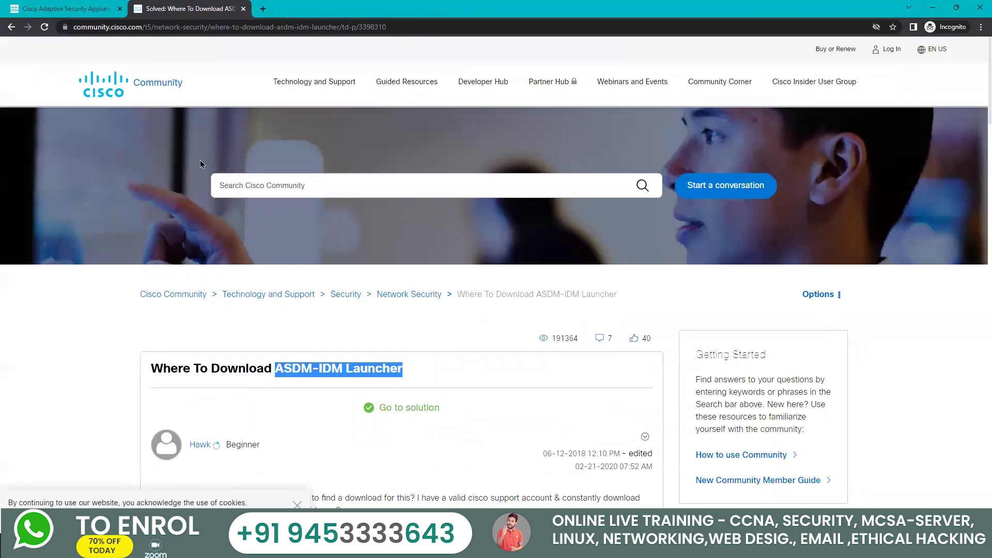
left_click(11, 27)
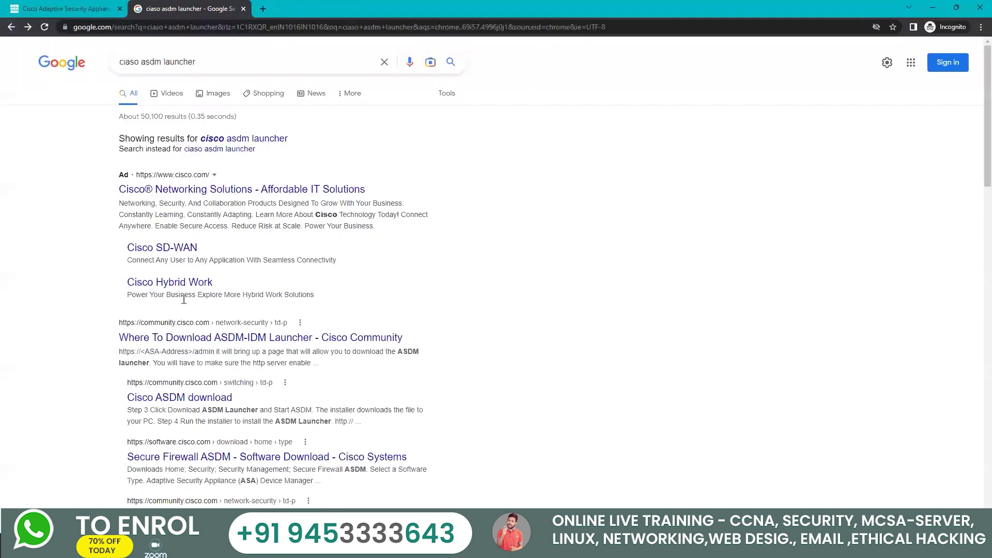
Open the 'Cisco ASDM download' thread and highlight its ASA 5500 series mention
left_click(202, 402)
scroll(240, 405, "down", 3)
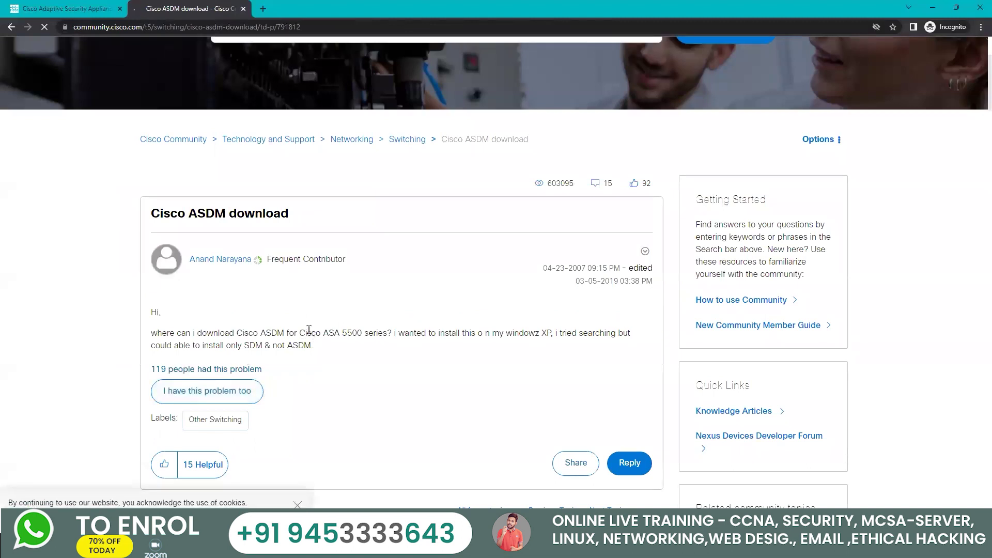
left_click_drag(306, 332, 372, 334)
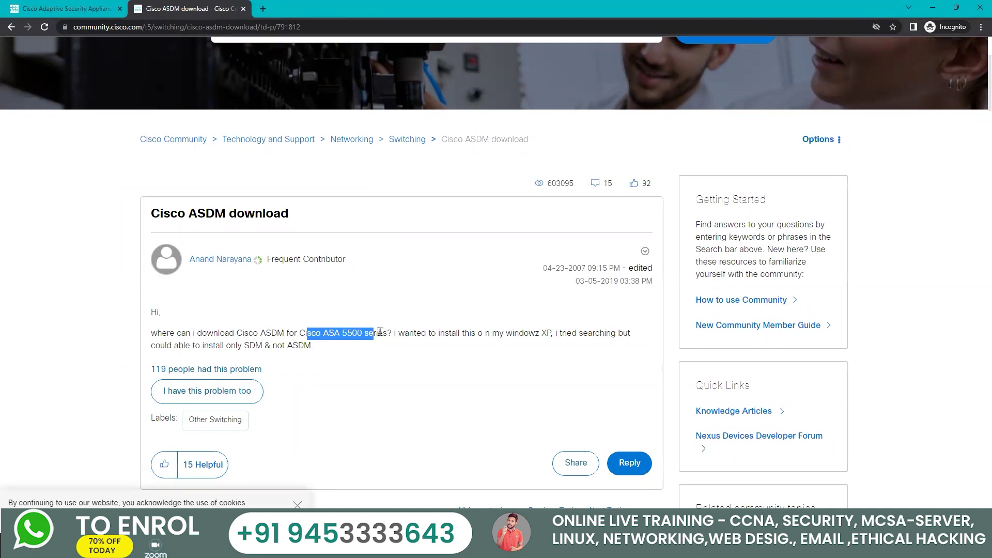
scroll(268, 361, "down", 3)
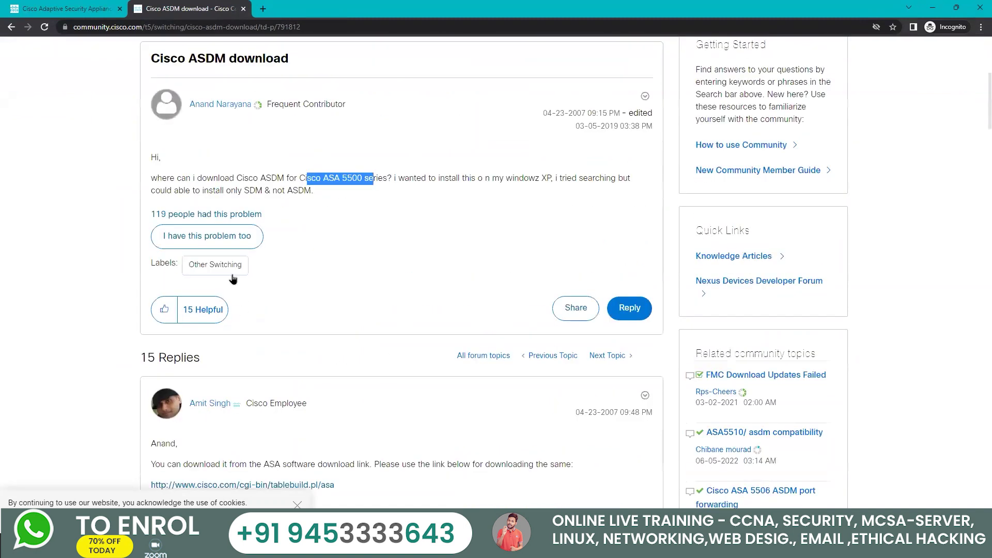
scroll(235, 251, "down", 3)
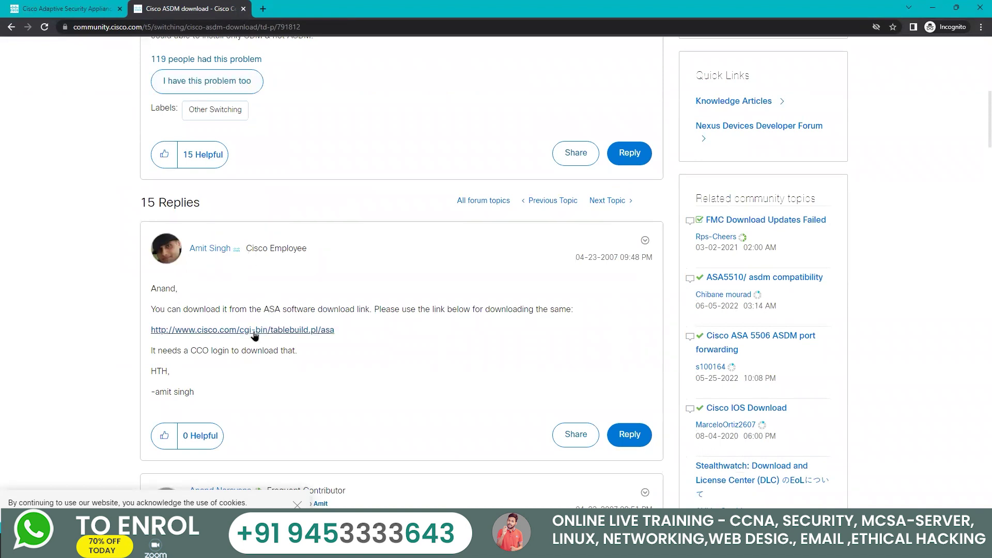
scroll(254, 336, "down", 7)
left_click_drag(198, 200, 461, 211)
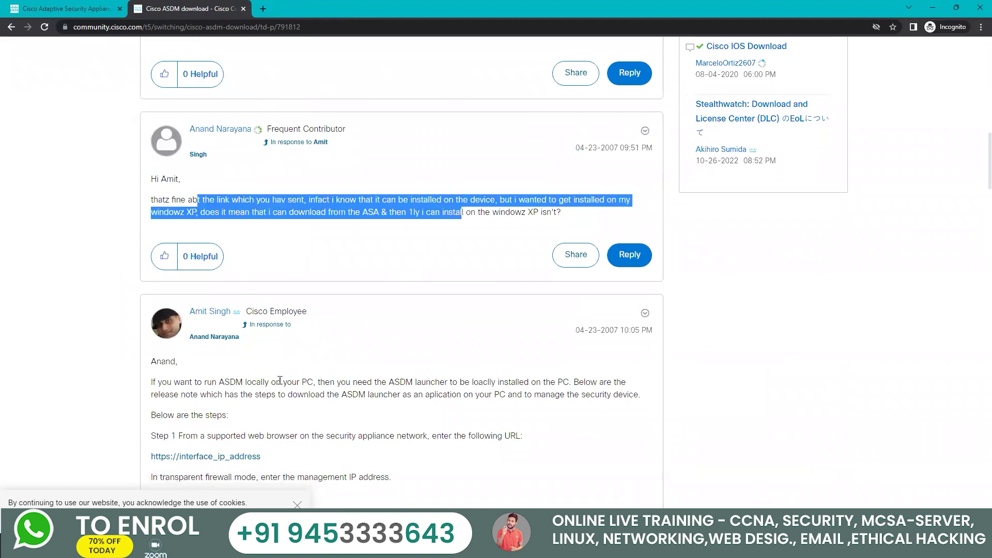
Highlight the reply's phrase about running ASDM locally
left_click_drag(230, 382, 338, 393)
left_click(349, 408)
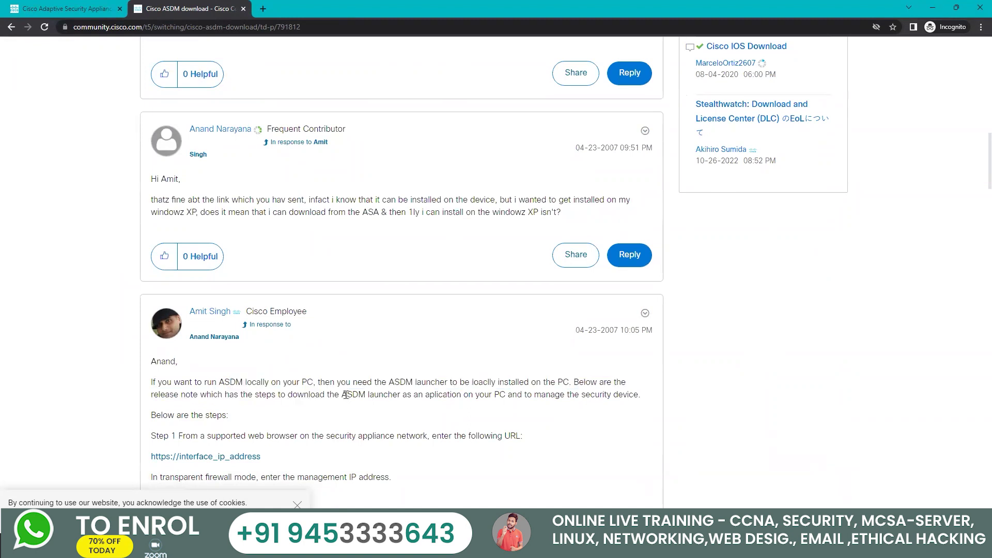
left_click_drag(340, 394, 412, 385)
left_click(389, 382)
left_click_drag(198, 383, 322, 385)
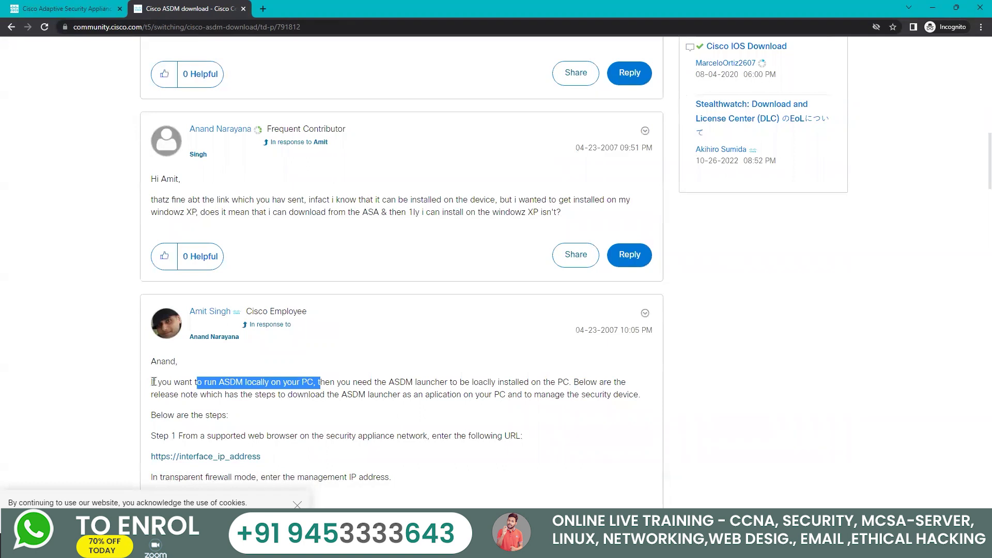
Highlight the lines about the page's download options, then scroll back to the thread's top
scroll(231, 278, "down", 8)
scroll(228, 259, "up", 1)
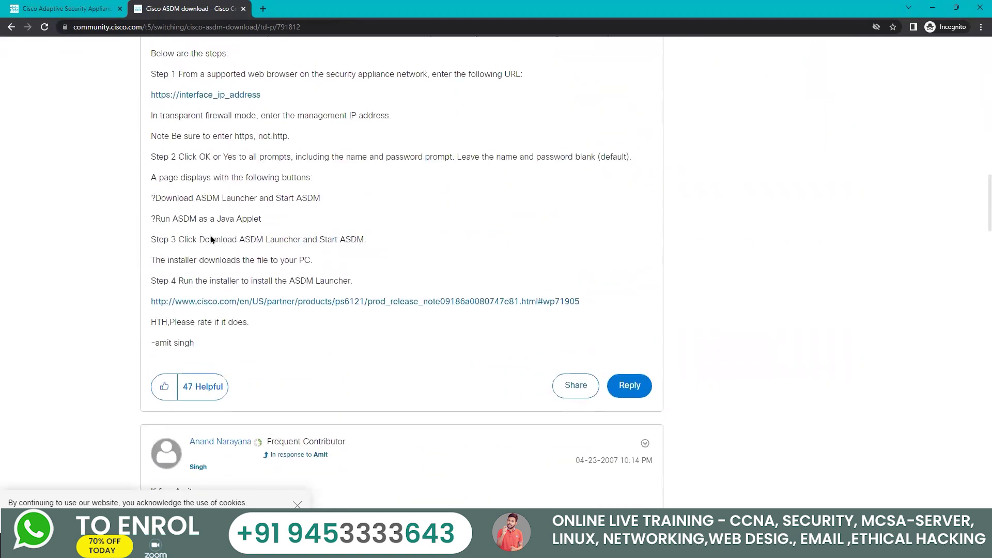
left_click_drag(182, 200, 253, 198)
left_click(238, 156)
left_click_drag(159, 177, 172, 197)
left_click(199, 260)
scroll(310, 255, "up", 10)
scroll(255, 205, "up", 15)
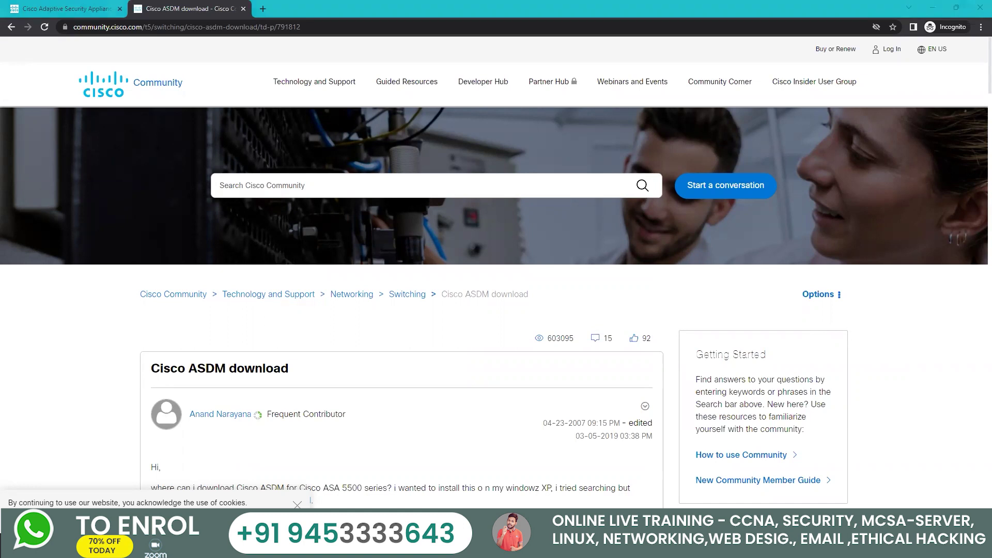
Minimize Chrome, reposition the ASDM-IDM Launcher, and check its device address 192.168.136.2 and password field
left_click(932, 7)
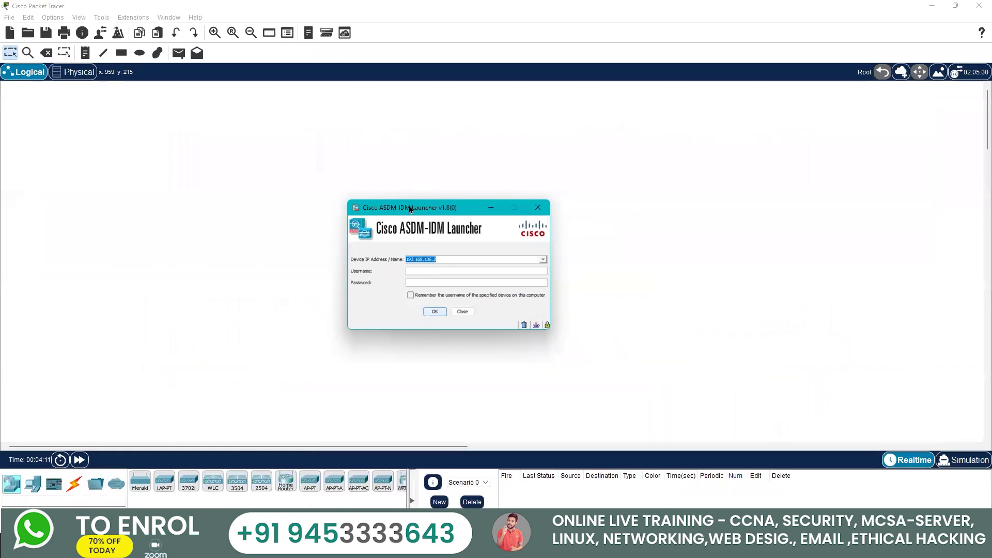
left_click_drag(408, 206, 431, 162)
left_click(440, 210)
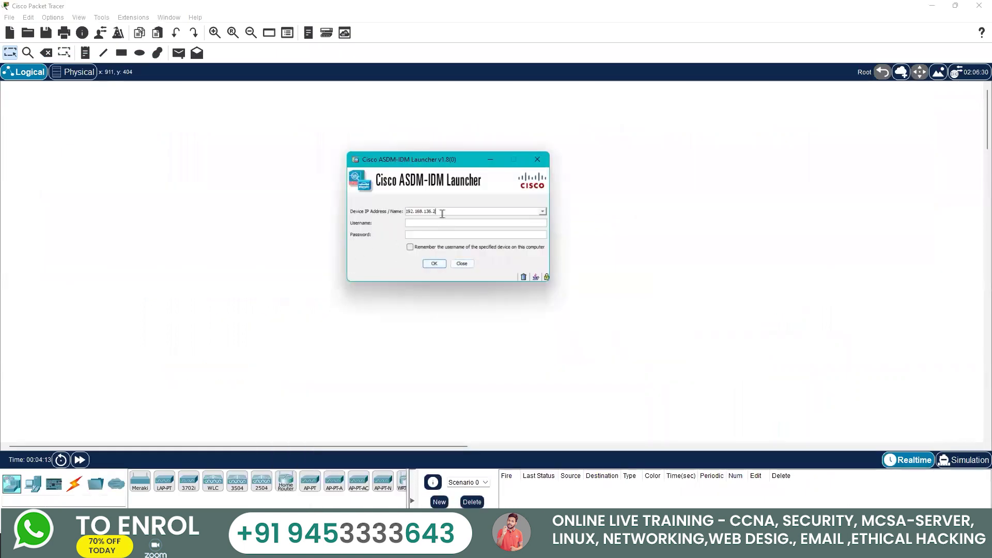
left_click_drag(440, 210, 400, 206)
left_click(407, 211)
left_click(420, 235)
left_click_drag(429, 163, 365, 172)
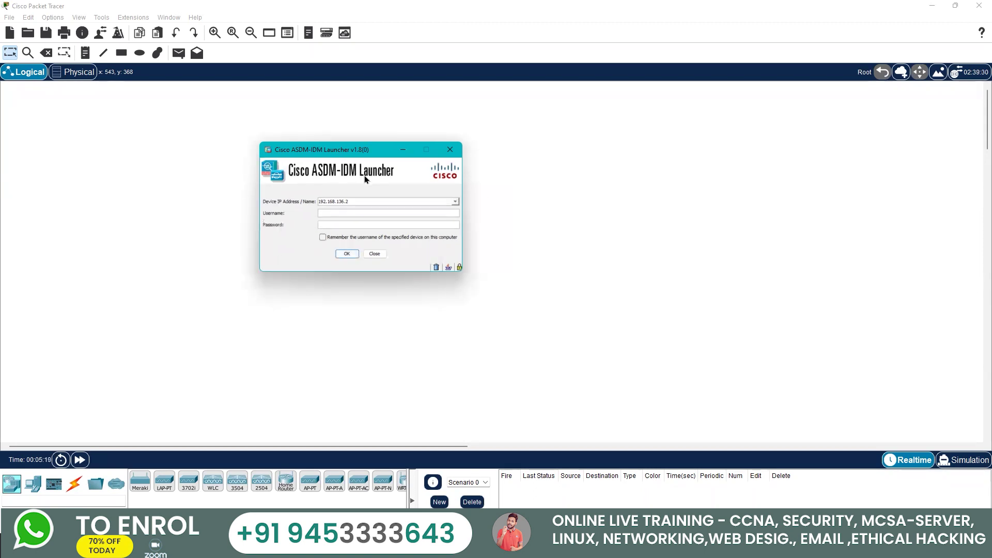
Minimize the ASDM-IDM Launcher to reveal the Packet Tracer workspace
left_click(402, 150)
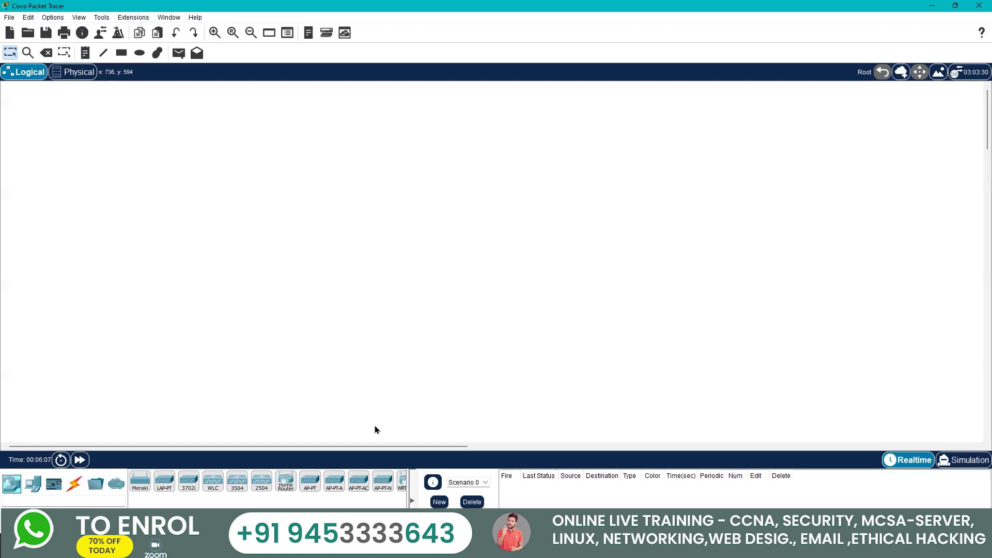
Back in Chrome, go from the ASA product page to Cisco's Product / Technical Support page
key("alt+Tab")
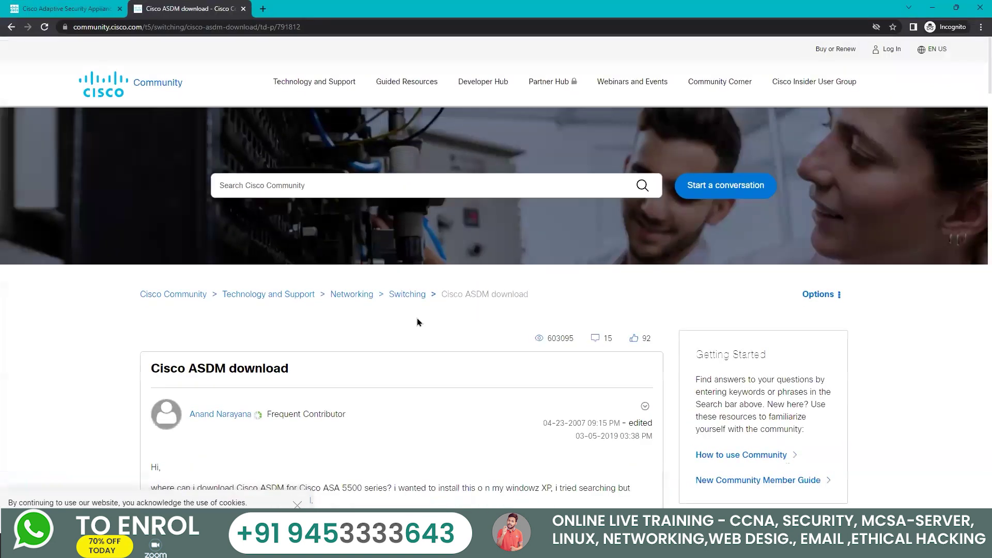
key("ctrl+Tab")
scroll(506, 245, "down", 1)
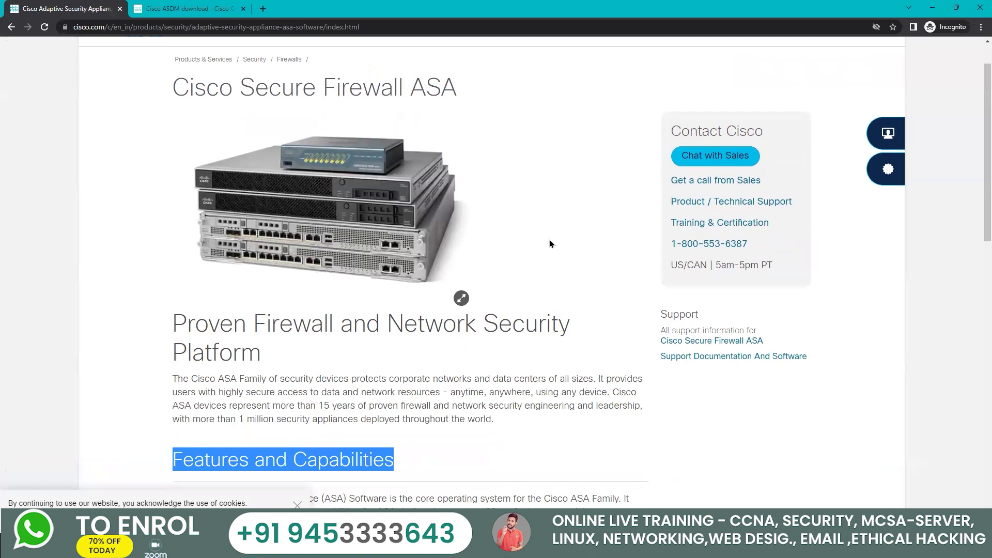
scroll(551, 242, "down", 2)
left_click(688, 99)
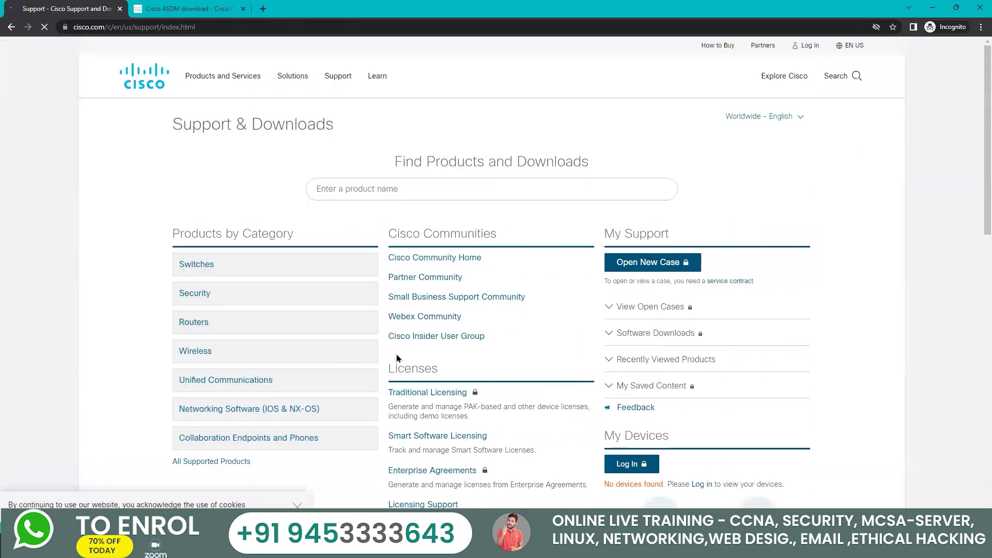
Browse the Support & Downloads page and expand its Products and Services overview
scroll(396, 354, "down", 4)
scroll(407, 349, "down", 4)
scroll(408, 271, "up", 2)
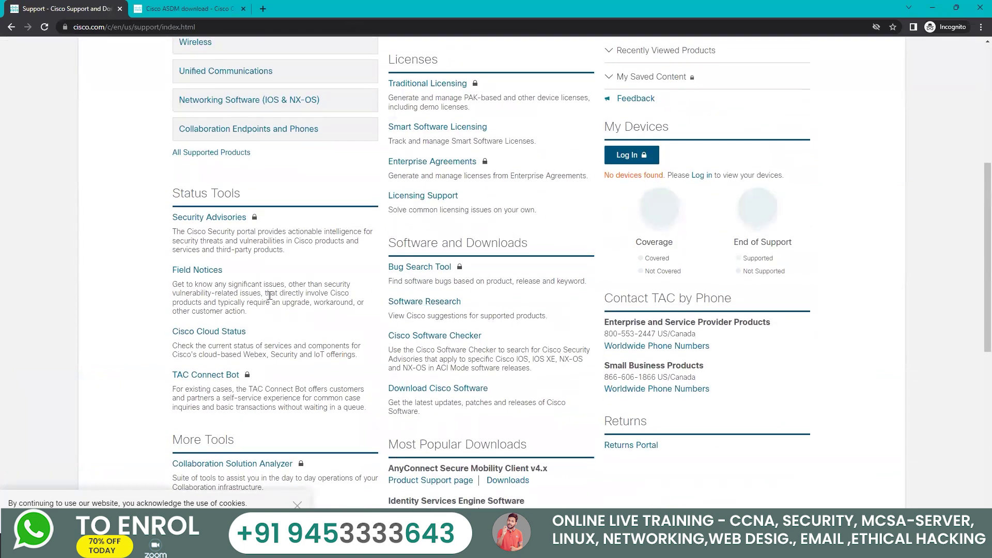
scroll(361, 292, "up", 4)
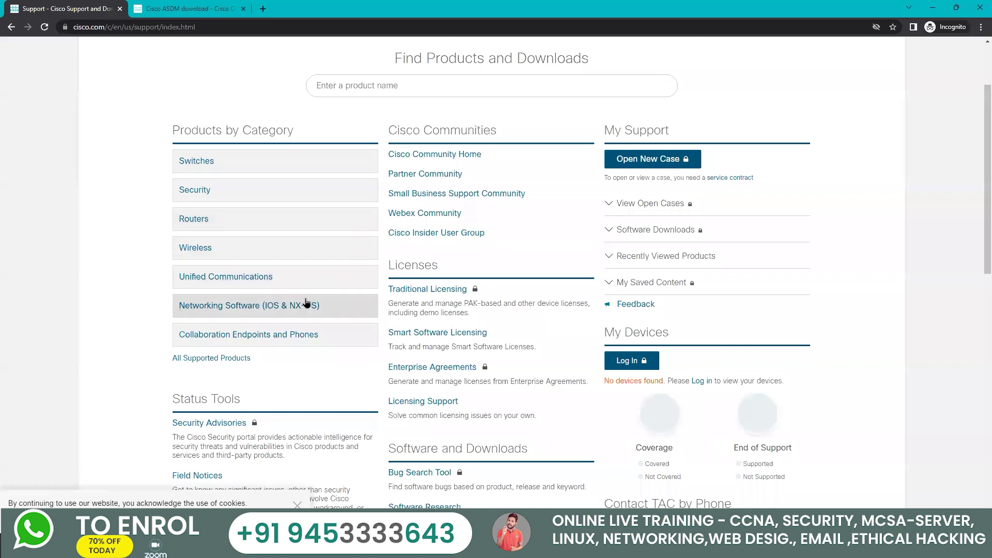
scroll(302, 309, "down", 5)
scroll(300, 306, "down", 6)
scroll(327, 311, "up", 3)
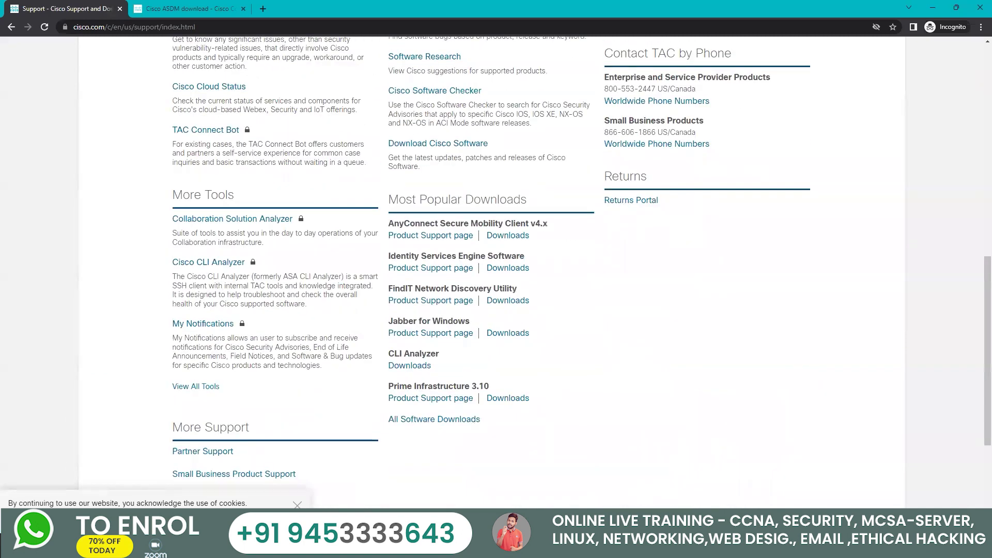
scroll(281, 175, "up", 10)
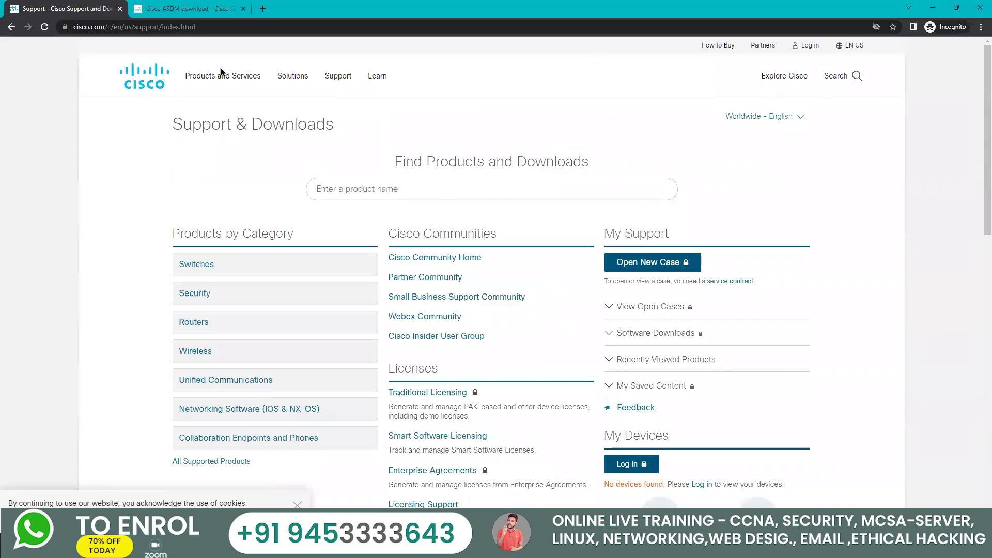
left_click(234, 78)
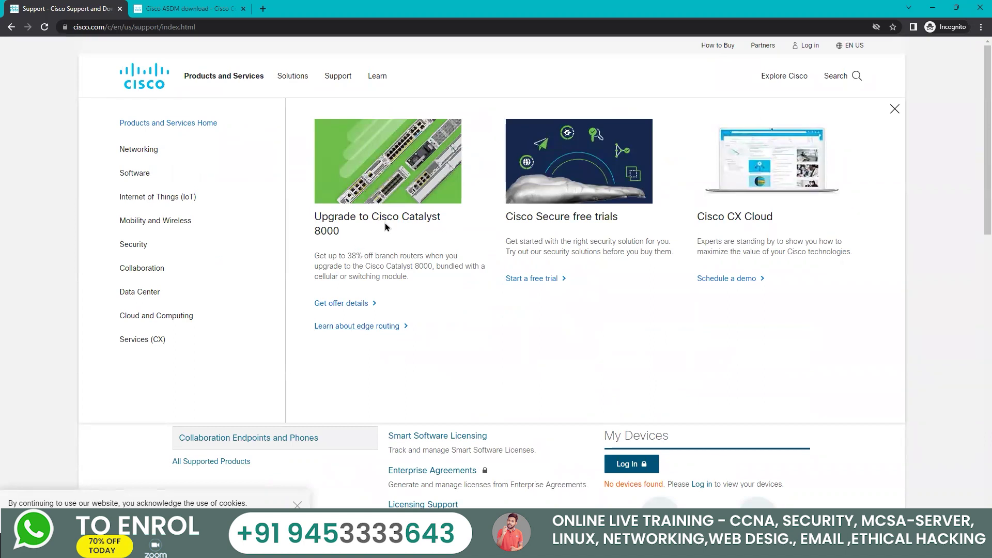
scroll(622, 393, "down", 4)
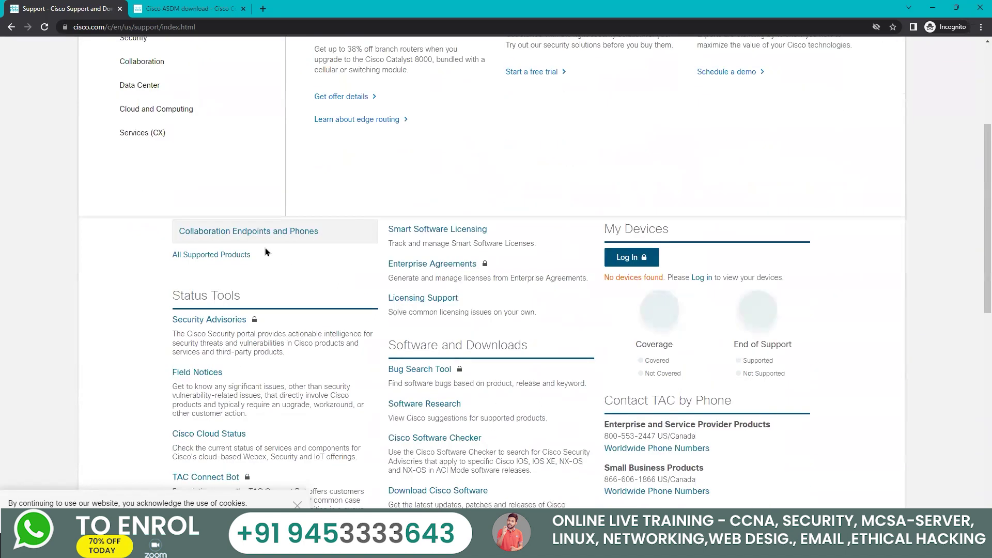
scroll(218, 325, "up", 4)
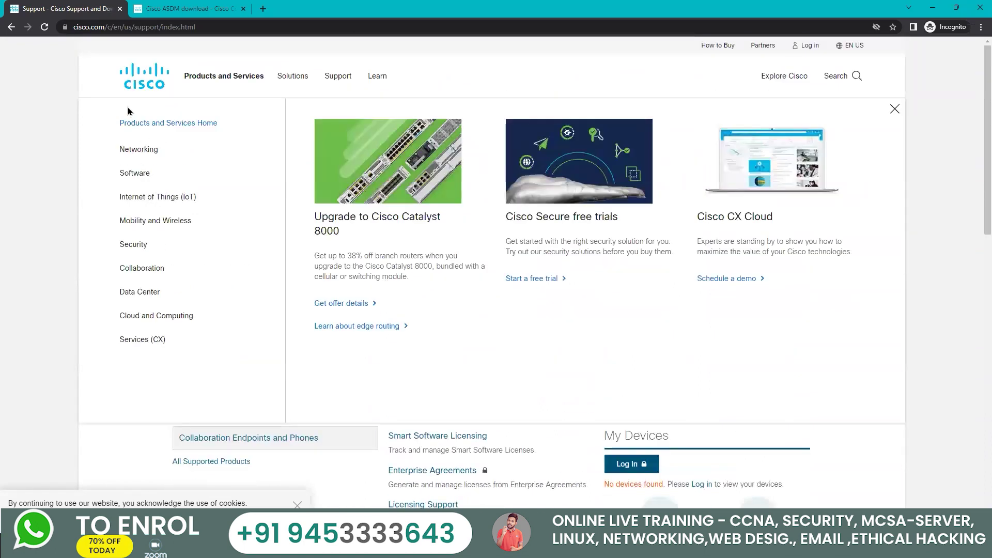
left_click(107, 27)
Search Google for 'cisco asa firewall firepower series list' and open the ASA release notes result in a new tab
type("cisco as")
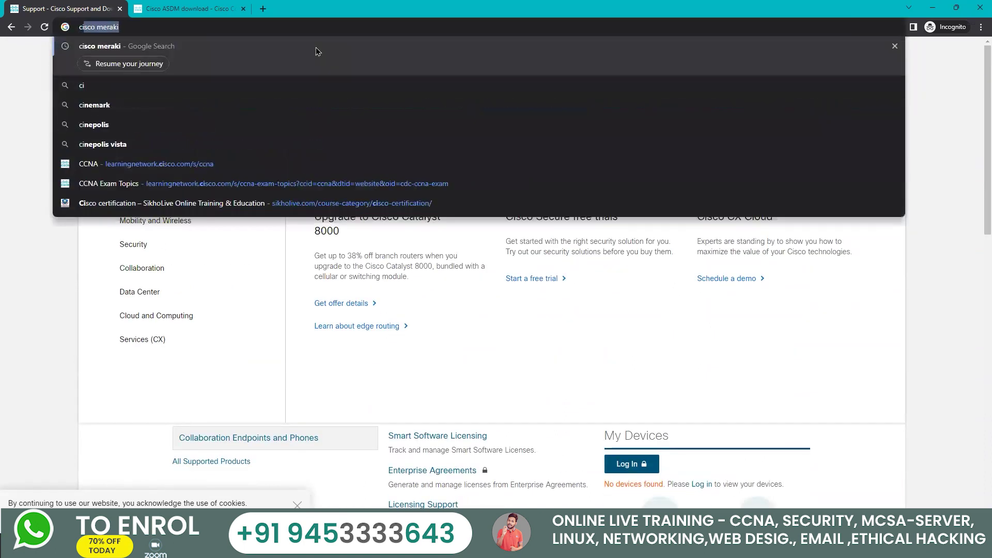
type("a ")
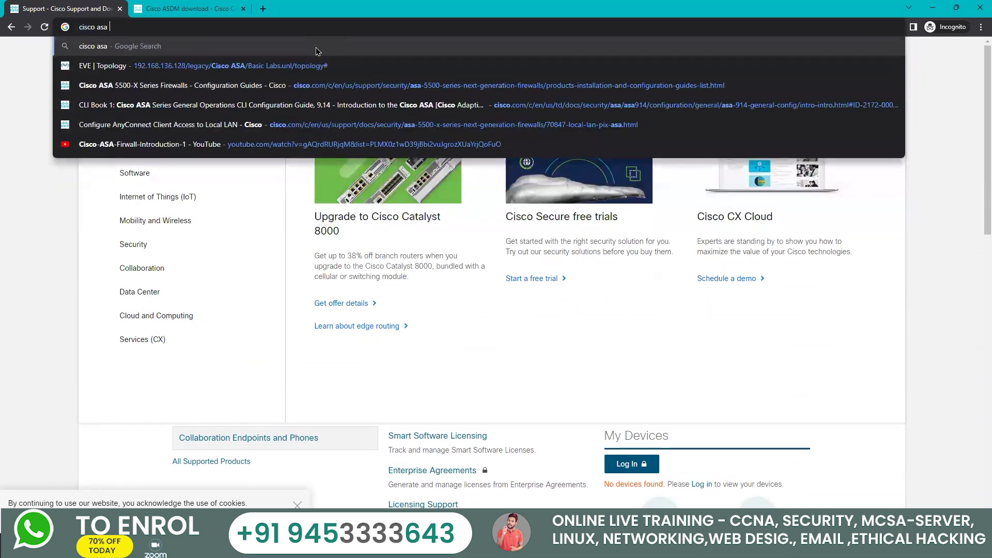
type("firewall")
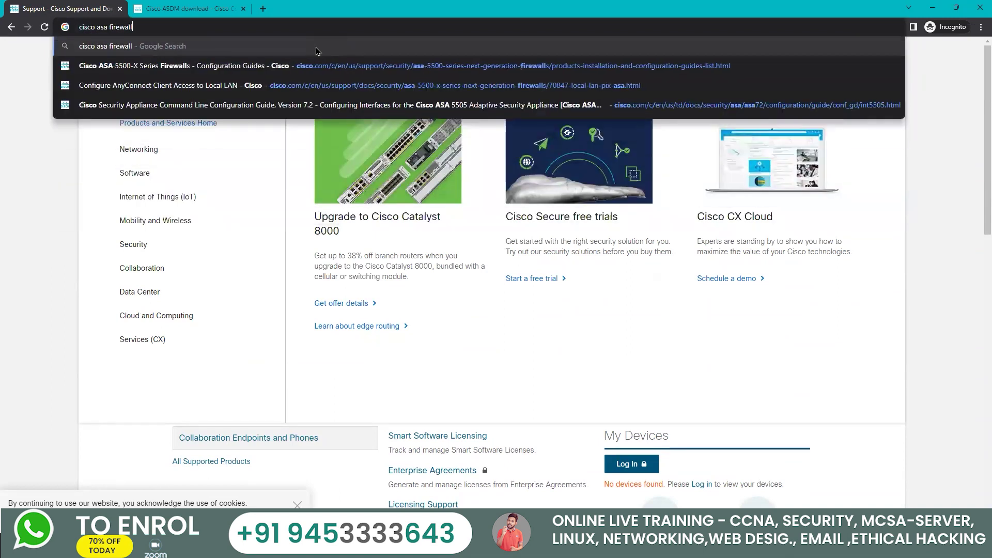
type(" fi")
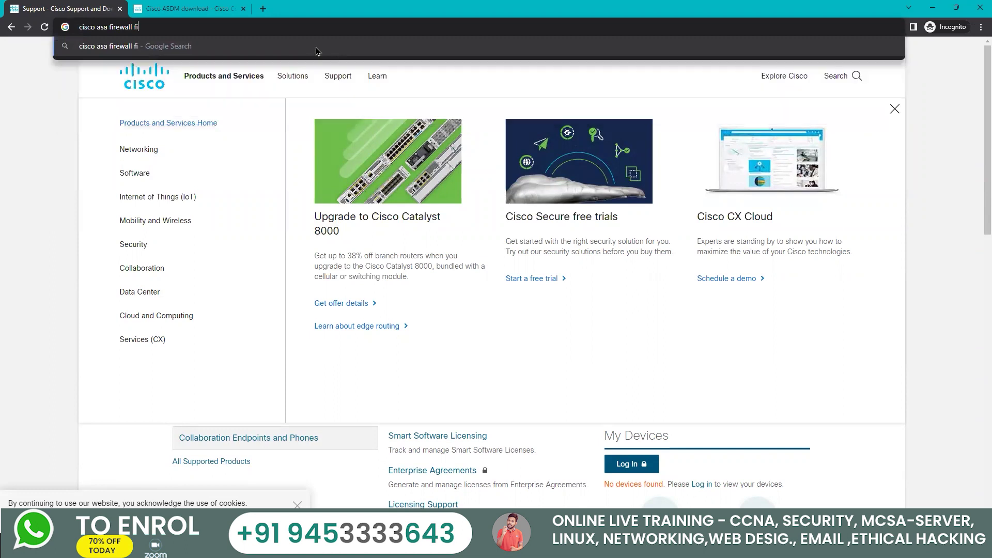
type("repower series list")
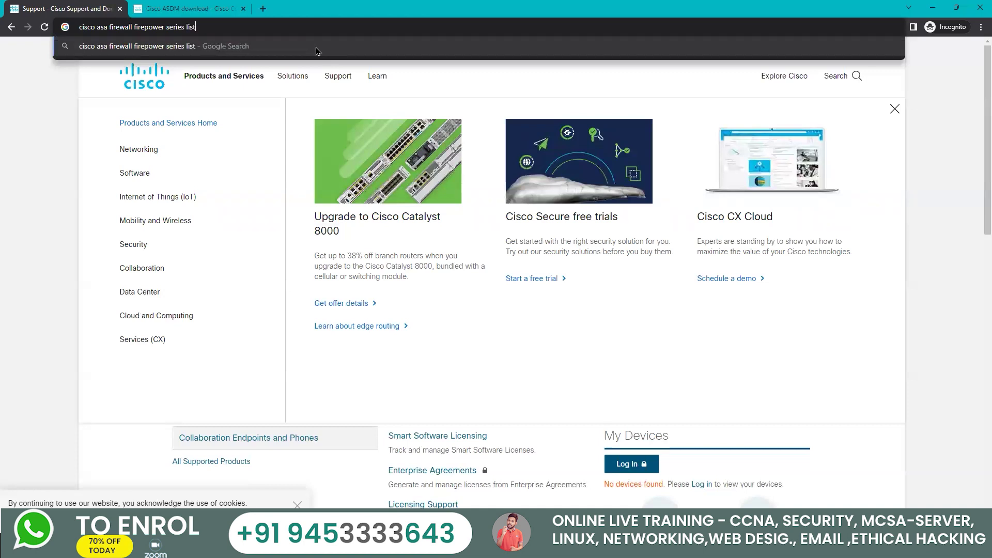
key("Return")
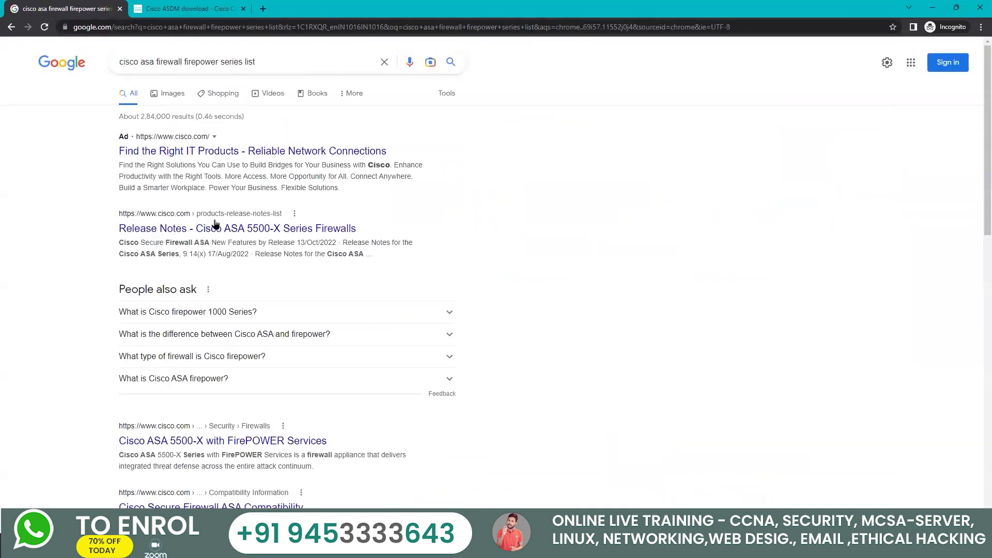
right_click(203, 228)
left_click(227, 231)
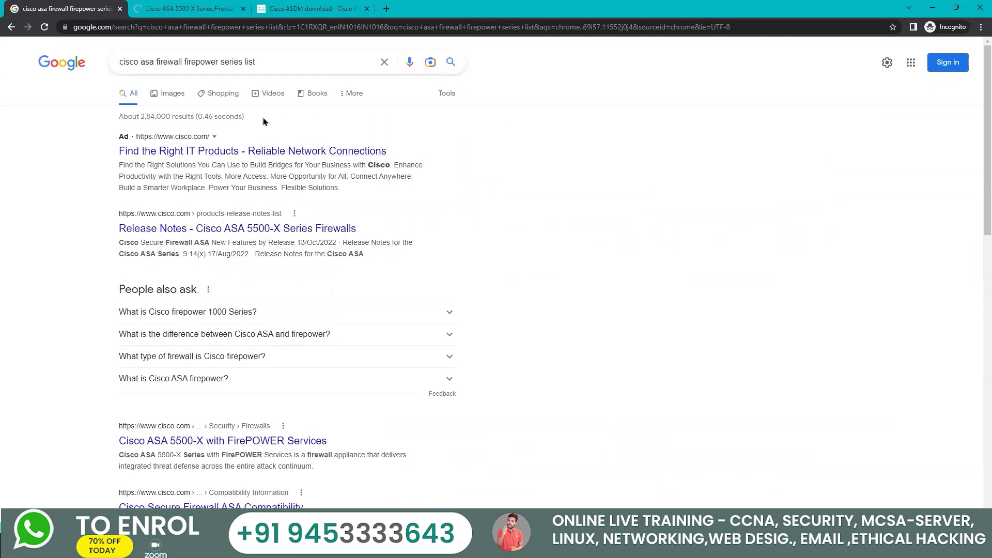
left_click(183, 9)
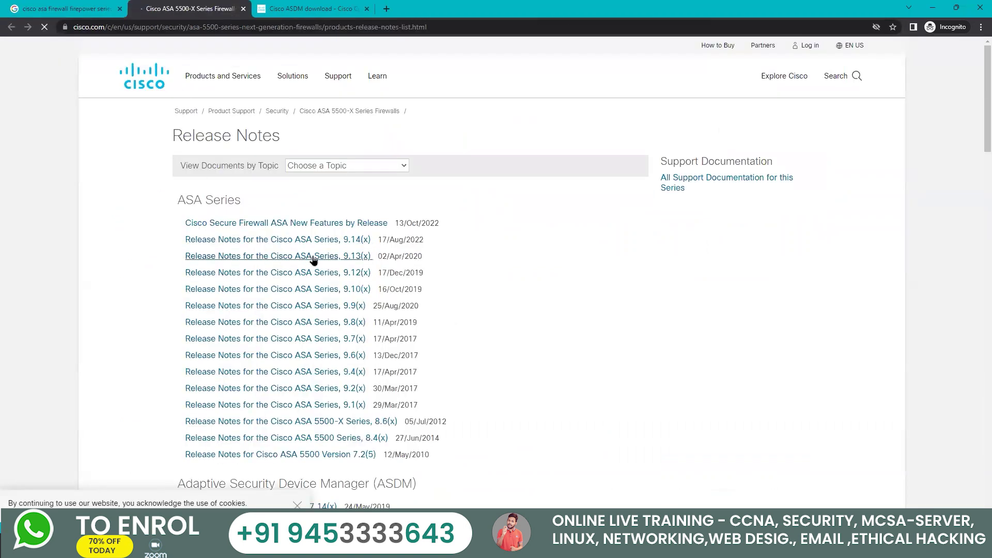
Open the Release Notes for the Cisco ASA Series, 9.14(x)
left_click_drag(180, 221, 414, 485)
scroll(568, 341, "down", 3)
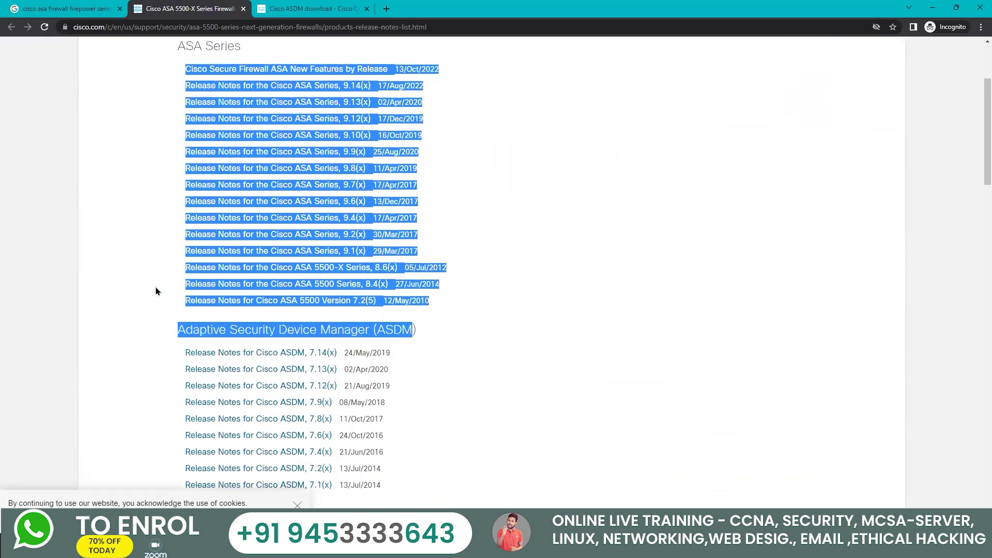
left_click(373, 331)
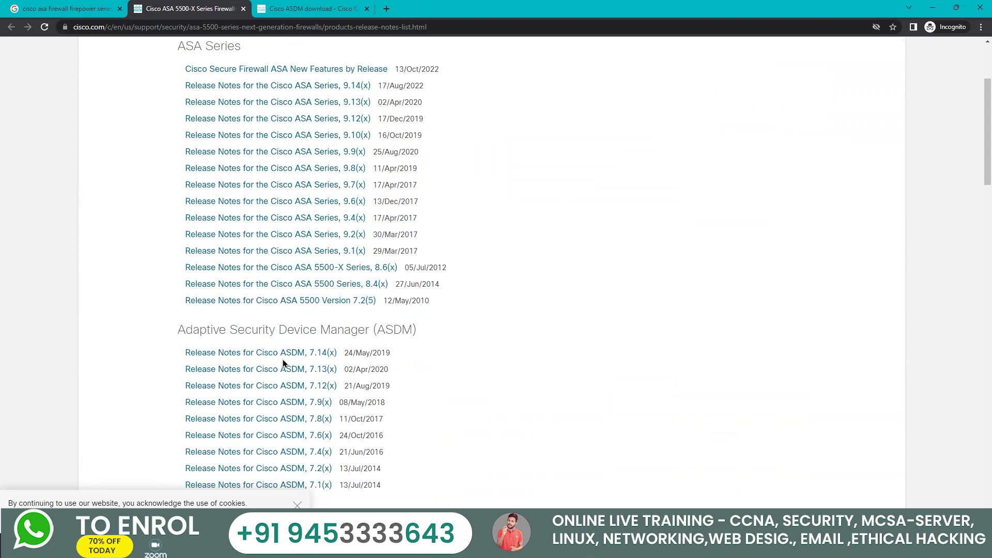
scroll(295, 214, "up", 3)
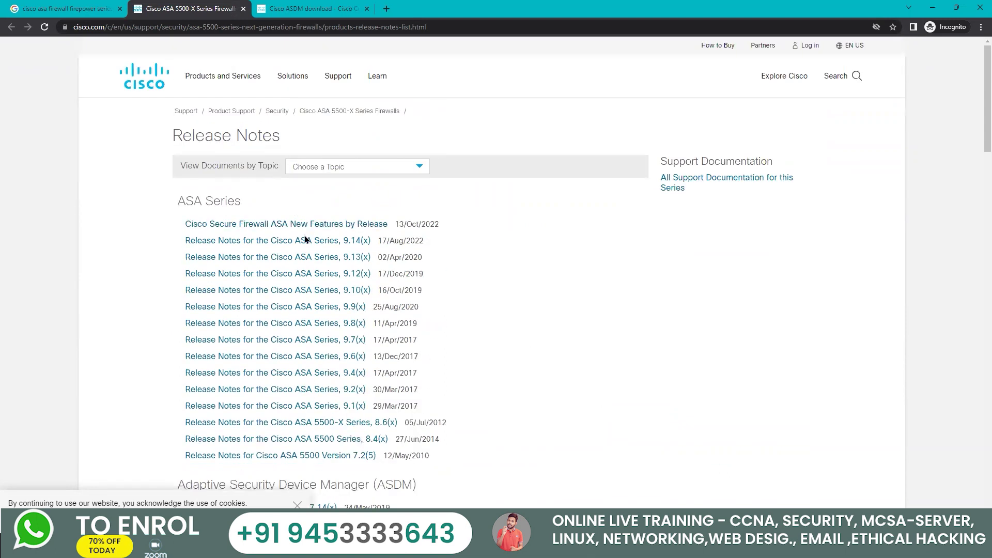
right_click(305, 239)
left_click(188, 247)
left_click(205, 243)
Scroll through the 9.14(x) bug tables and open a bug report
scroll(285, 269, "down", 3)
scroll(284, 271, "down", 4)
scroll(282, 269, "down", 20)
scroll(270, 264, "down", 20)
scroll(266, 267, "down", 15)
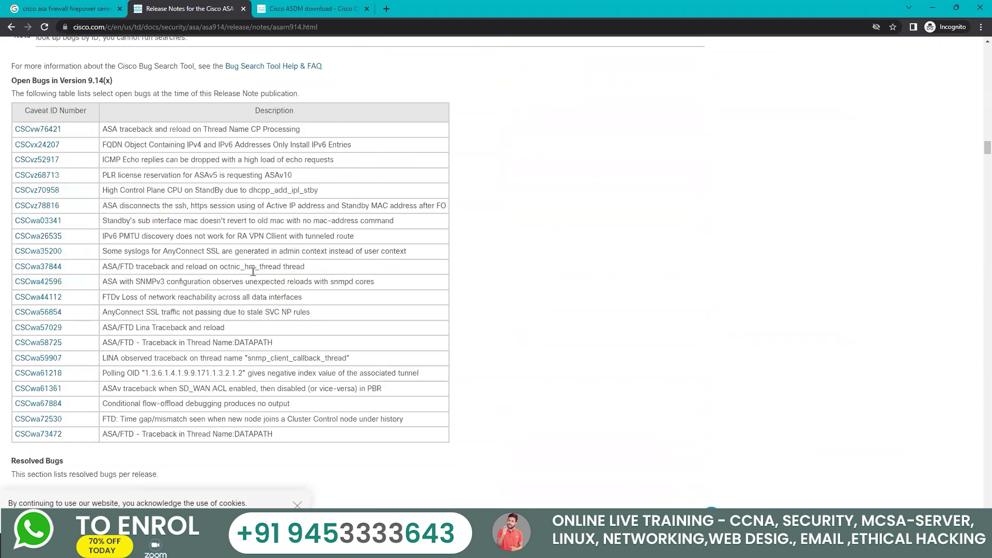
scroll(155, 330, "down", 4)
scroll(166, 338, "down", 15)
scroll(130, 305, "down", 20)
scroll(129, 307, "down", 20)
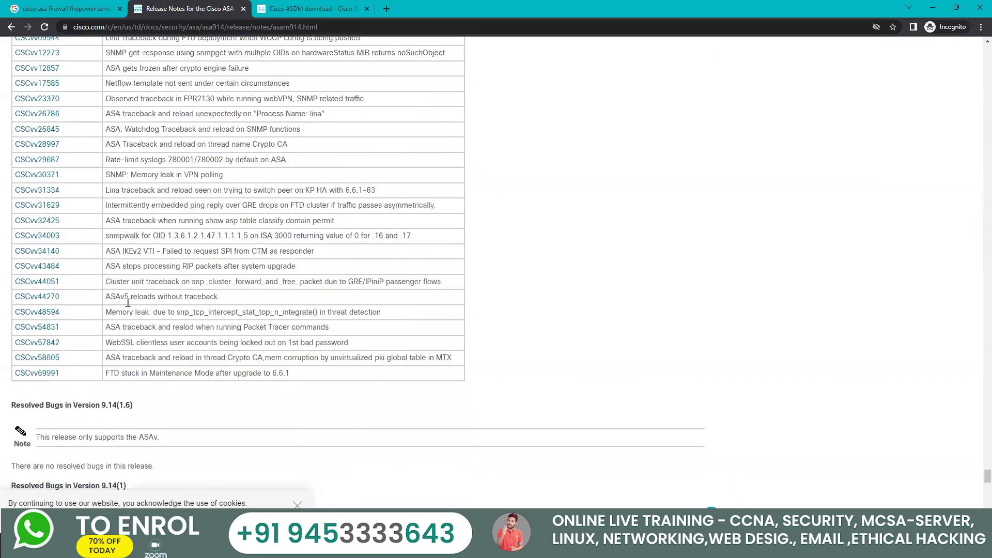
scroll(128, 303, "down", 10)
scroll(128, 302, "up", 10)
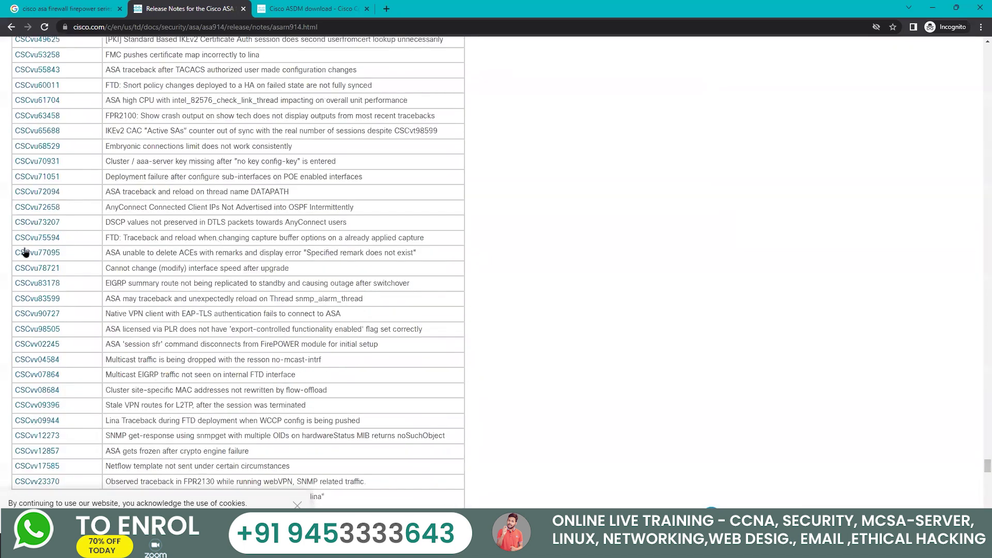
left_click(26, 247)
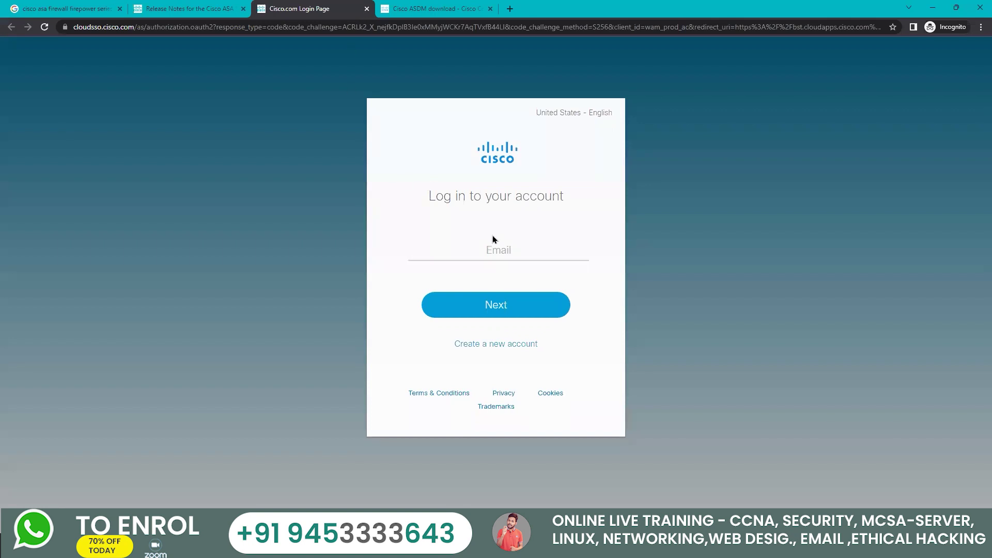
Close the Cisco login and ASDM download tabs and scroll back to the release notes' top
left_click(429, 10)
left_click(308, 8)
left_click(367, 9)
left_click(367, 8)
scroll(181, 125, "down", 15)
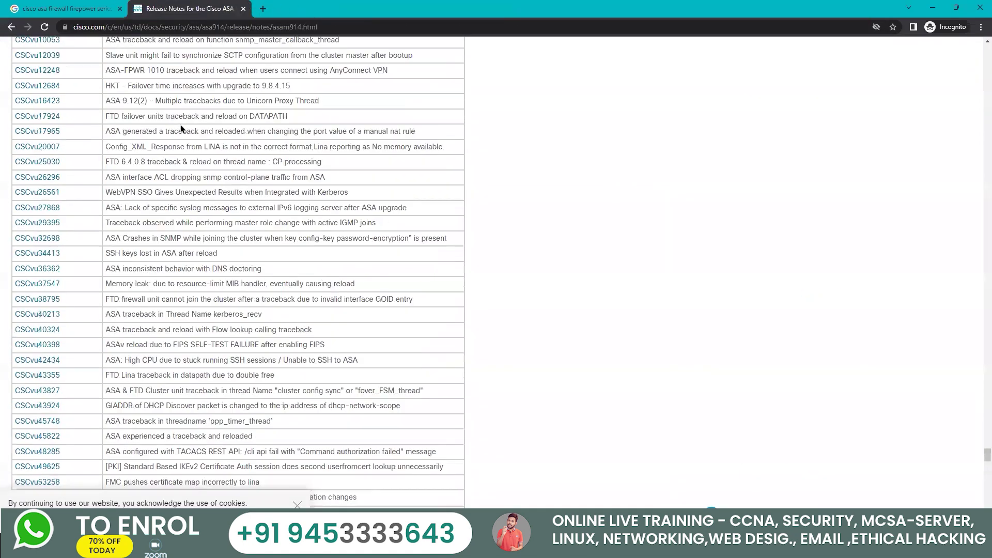
scroll(149, 85, "up", 10)
key("ctrl+Tab")
key("ctrl+Tab")
scroll(216, 244, "up", 20)
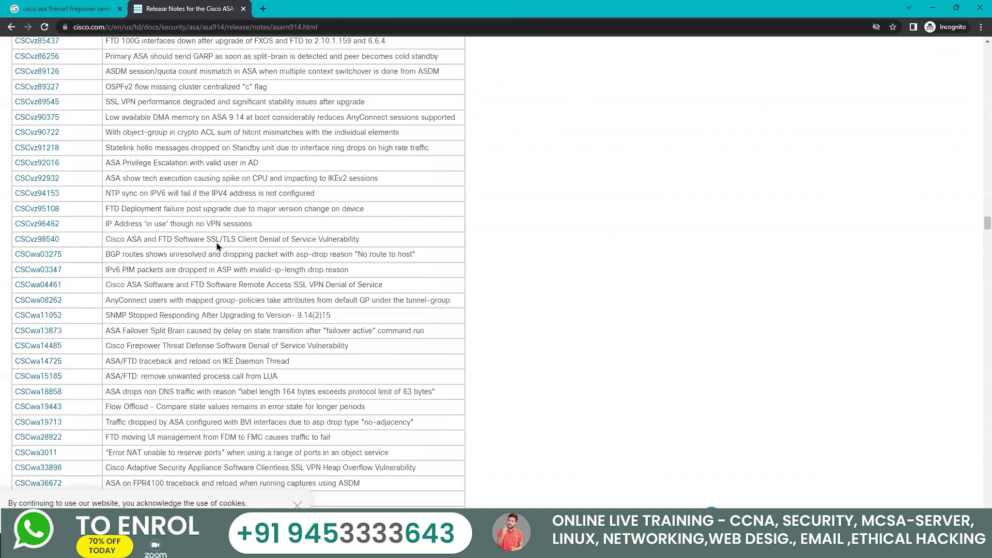
scroll(216, 243, "up", 20)
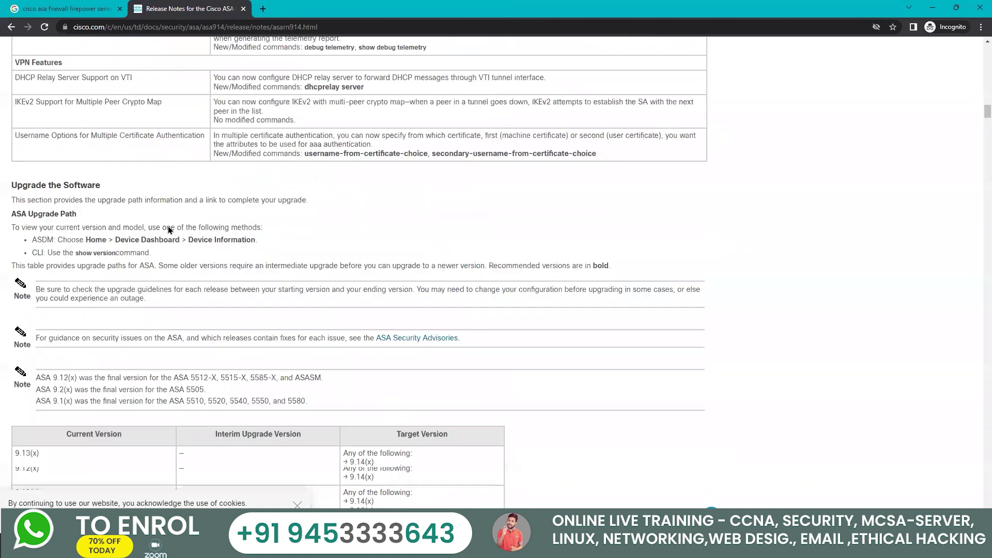
scroll(64, 253, "up", 1)
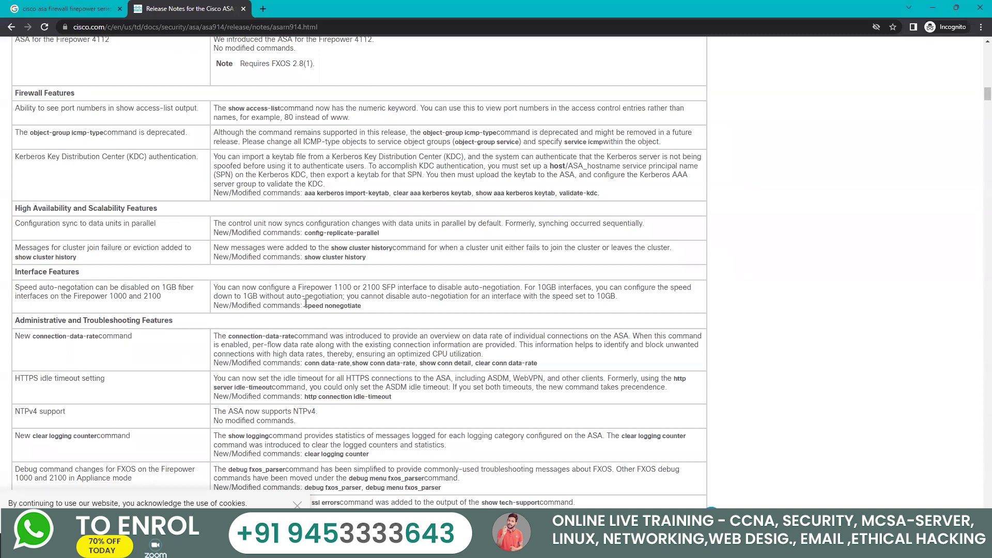
scroll(307, 305, "up", 6)
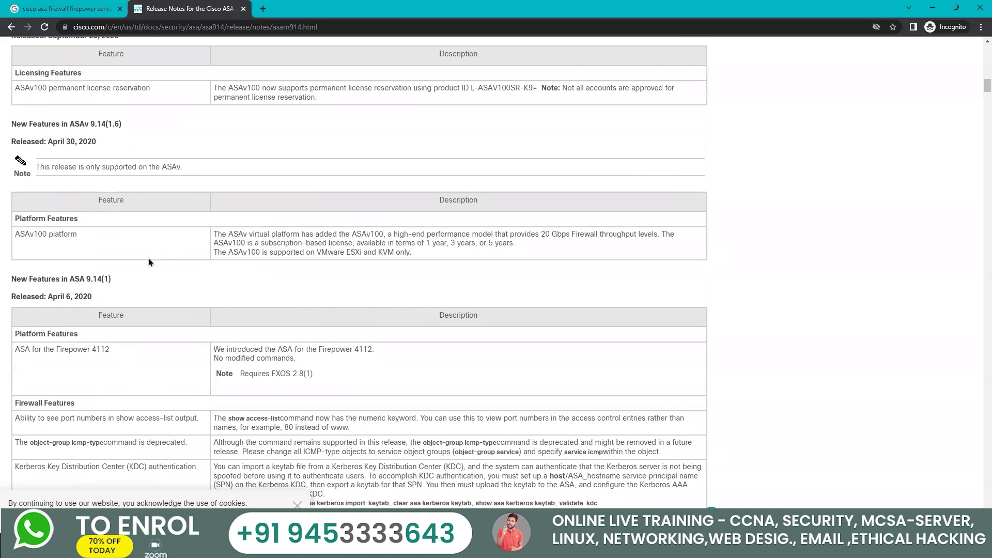
scroll(148, 258, "up", 19)
scroll(148, 264, "up", 3)
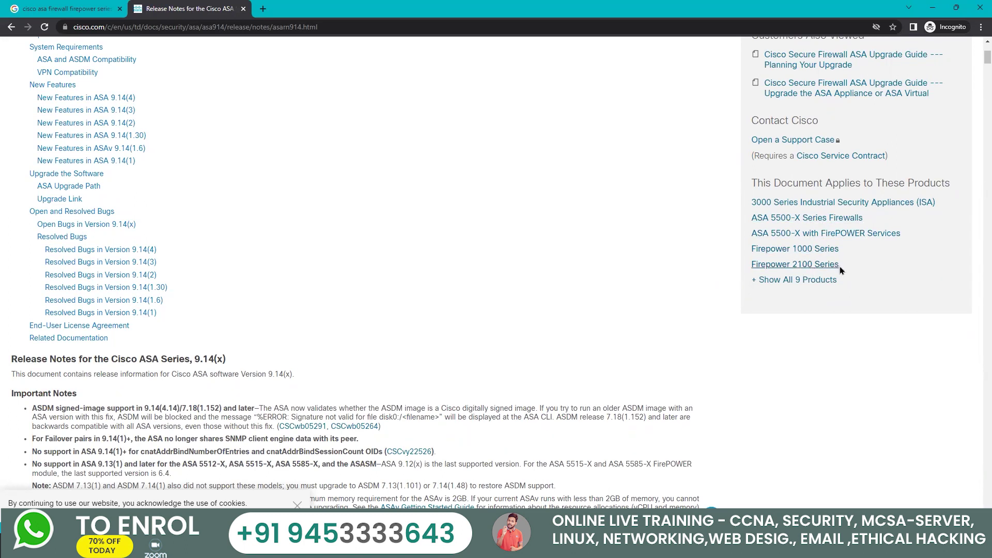
Show all 9 products, open Secure Firewall ASA's Planning Your Upgrade chapter, then minimize Chrome
left_click(814, 284)
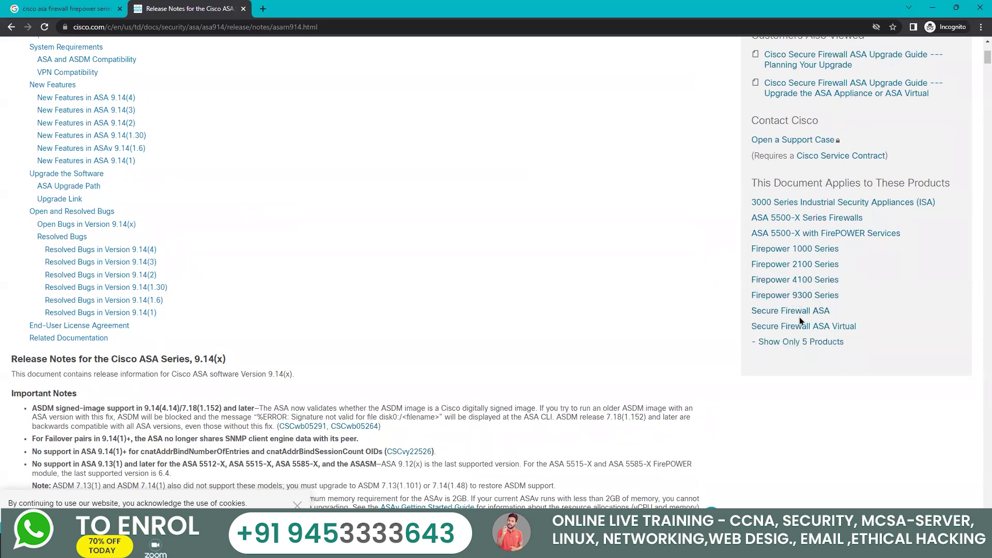
left_click(785, 299)
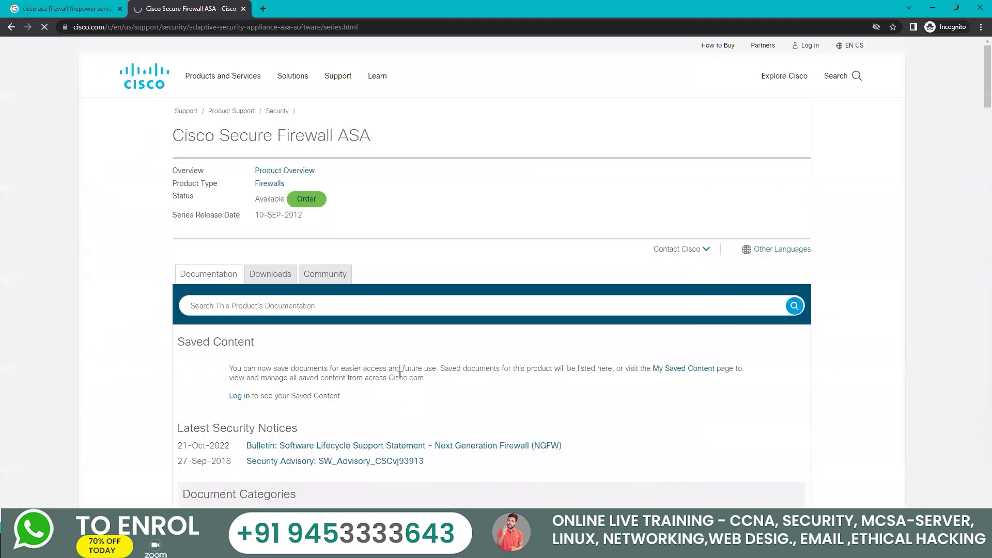
scroll(363, 349, "down", 3)
scroll(306, 315, "down", 2)
scroll(300, 312, "up", 4)
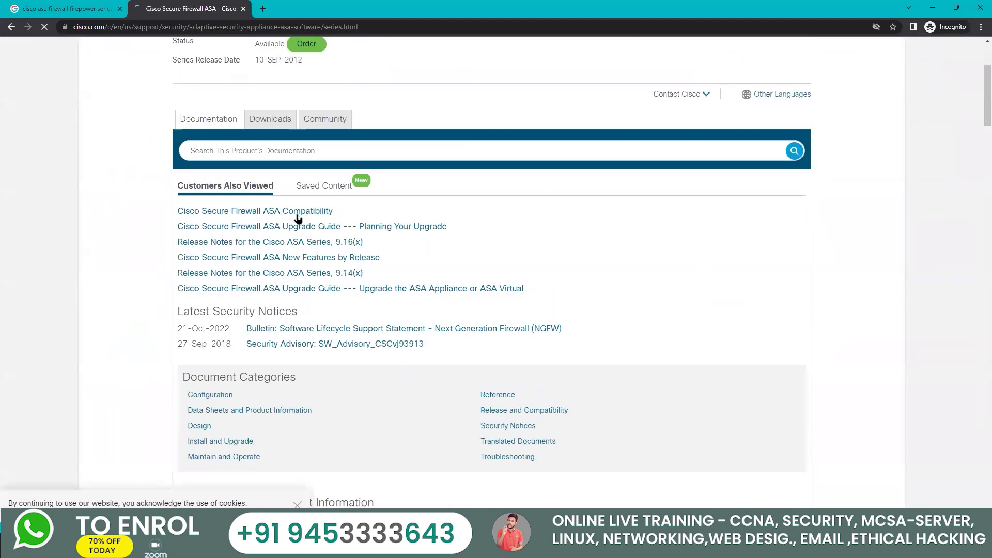
left_click(301, 228)
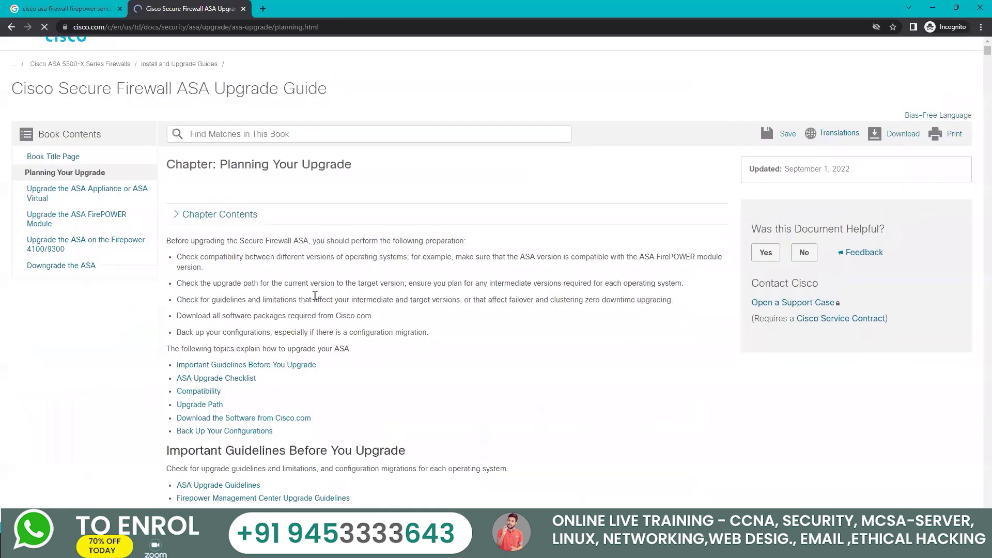
scroll(311, 299, "down", 20)
left_click(932, 7)
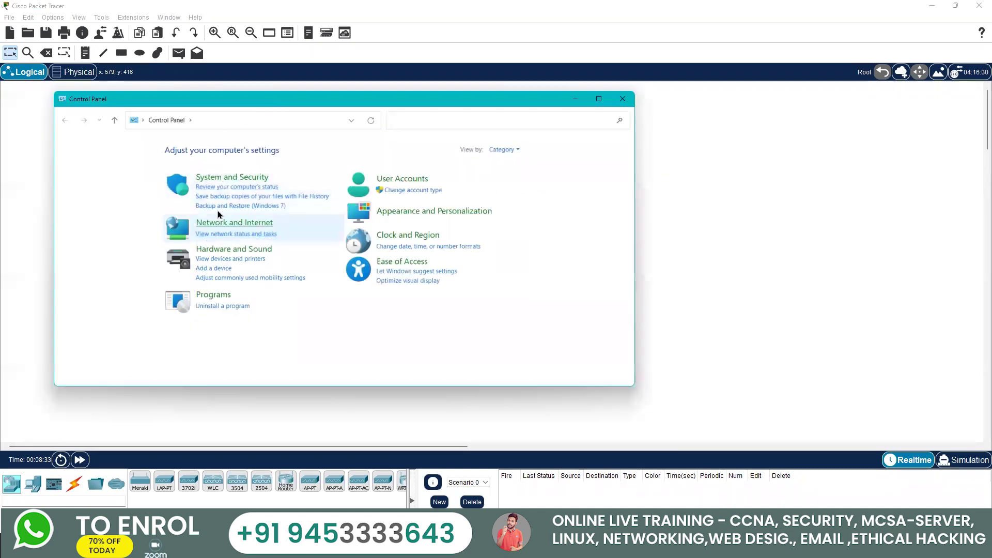
Go through System and Security to Windows Defender Firewall and open its Advanced settings console
left_click(224, 178)
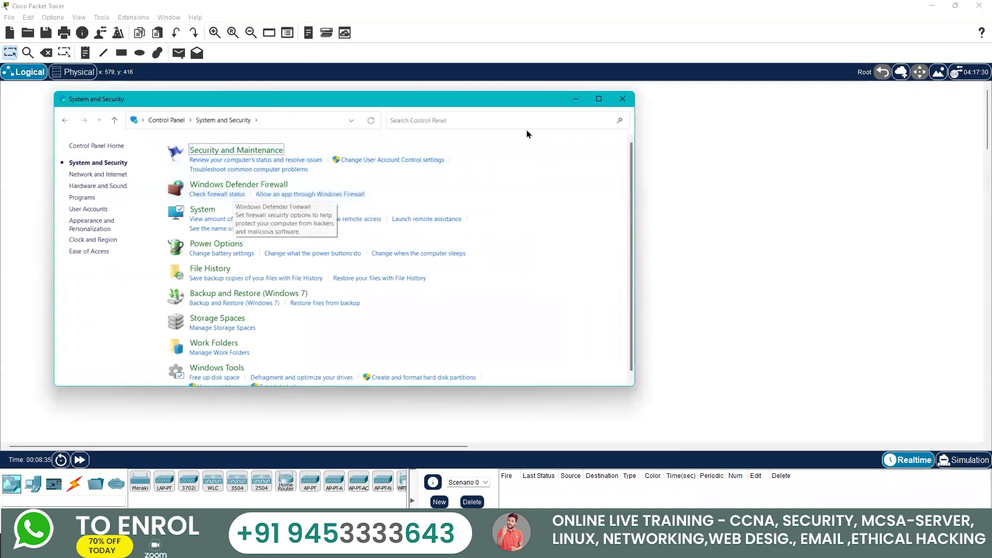
left_click(231, 186)
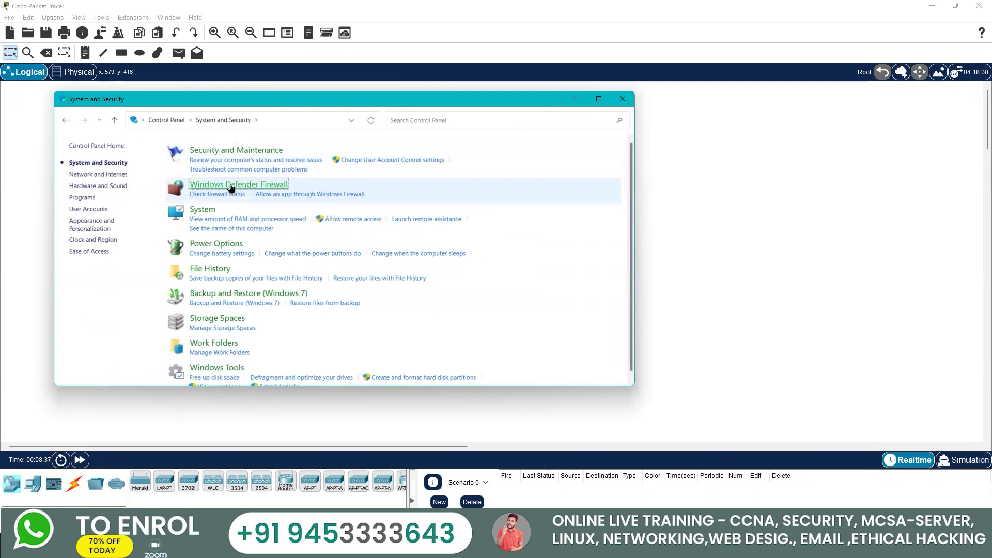
left_click(96, 239)
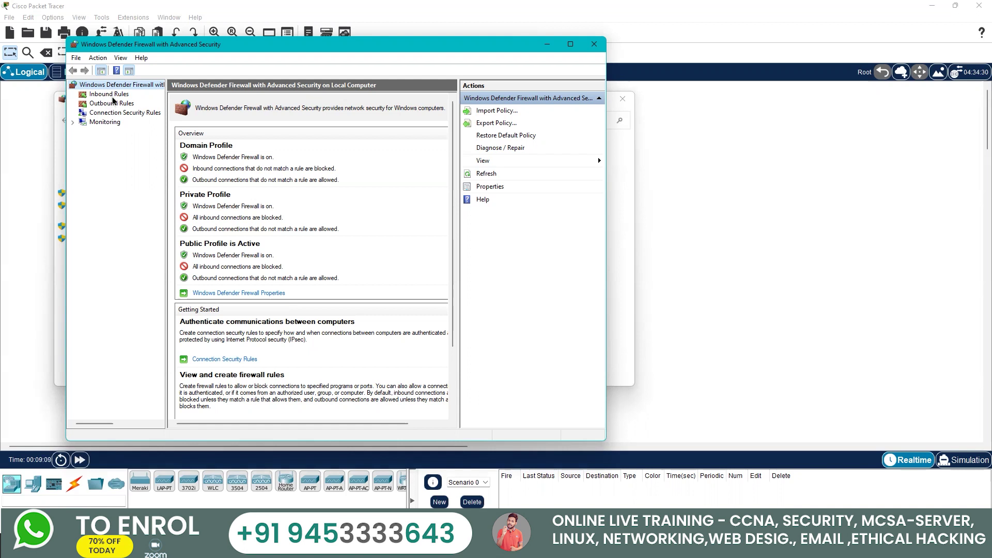
Start a new Custom outbound rule from the Outbound Rules list
left_click(111, 104)
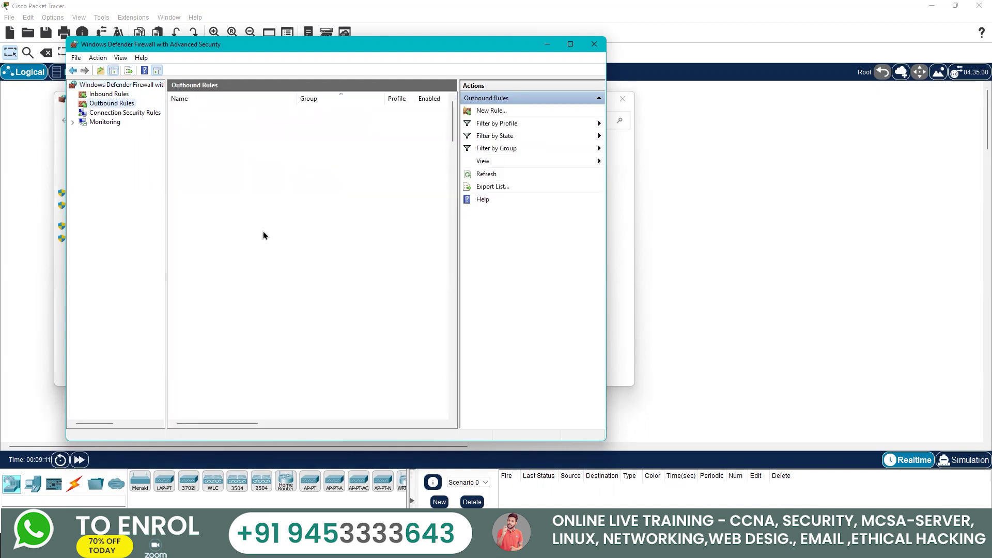
scroll(265, 238, "down", 8)
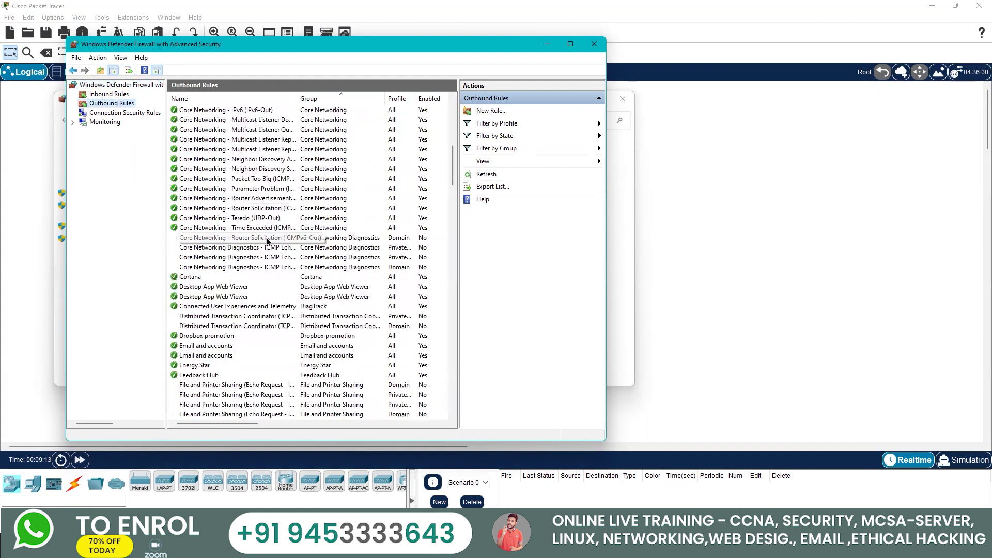
left_click(490, 111)
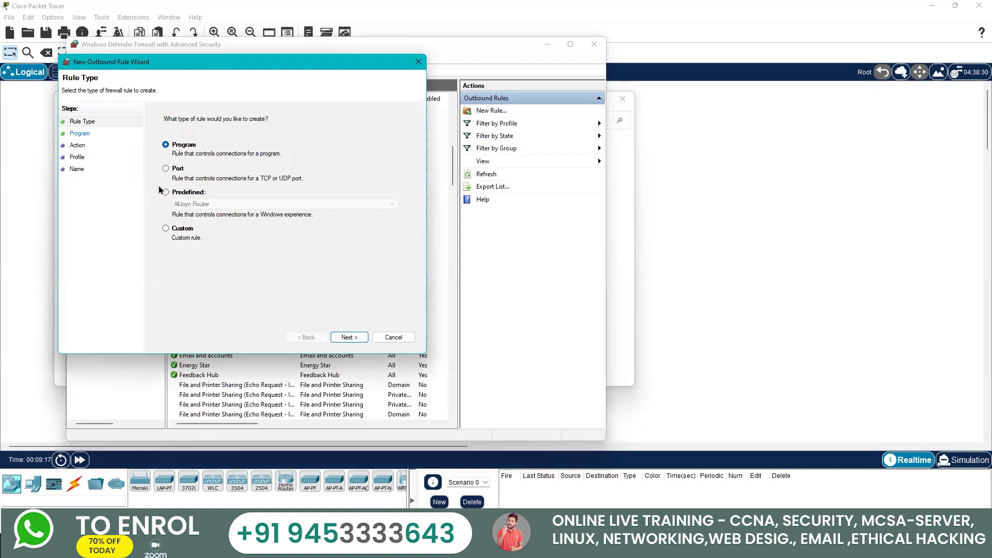
left_click(175, 231)
left_click(355, 337)
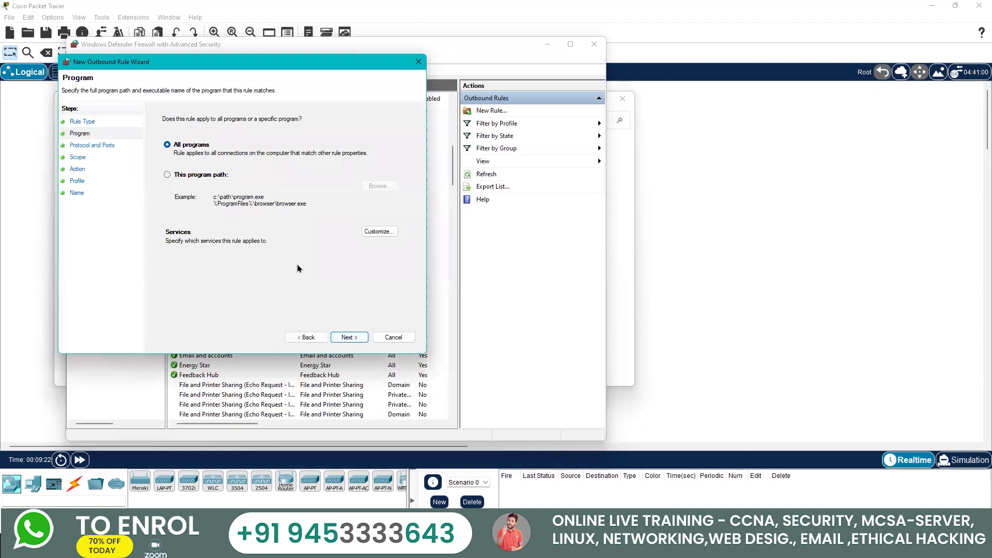
Set the rule's program path to chrome.exe and advance to Protocol and Ports
left_click(194, 176)
left_click(369, 187)
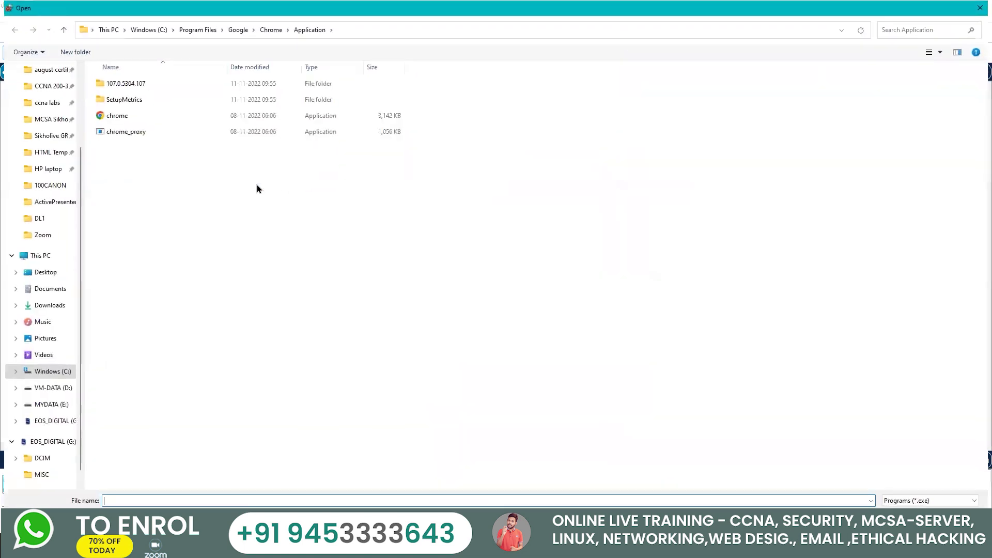
left_click(116, 117)
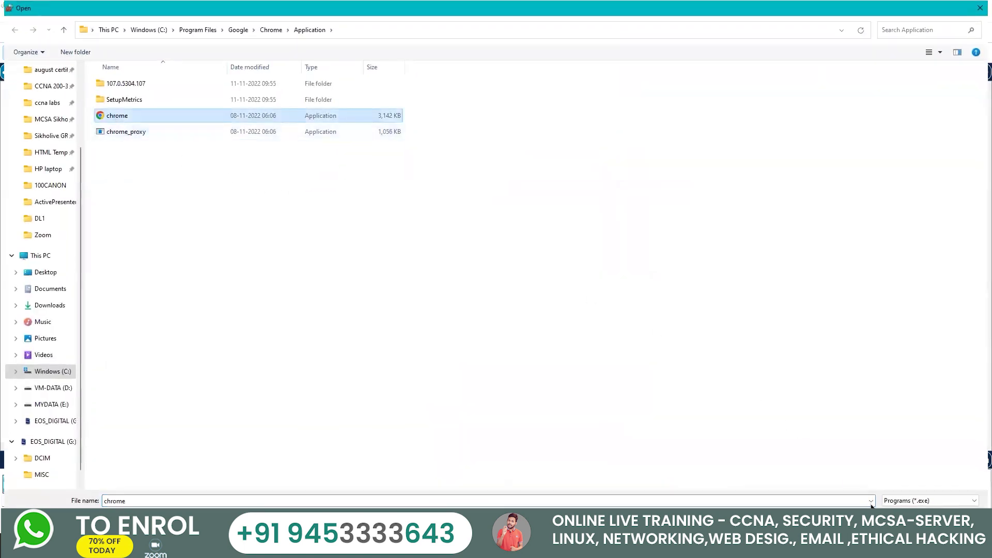
key("Return")
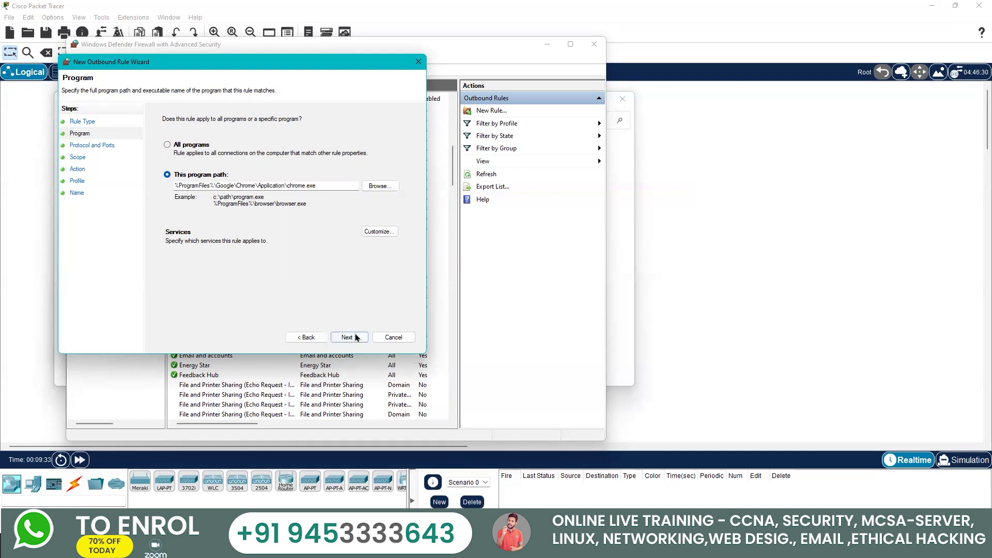
left_click(355, 334)
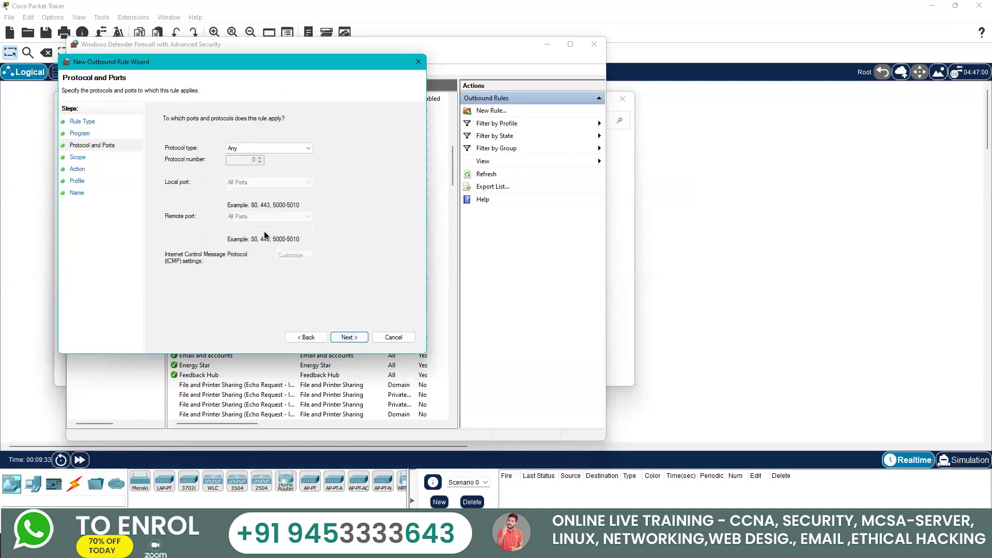
Try the Custom and TCP protocol types and look at the local port choices
left_click(238, 148)
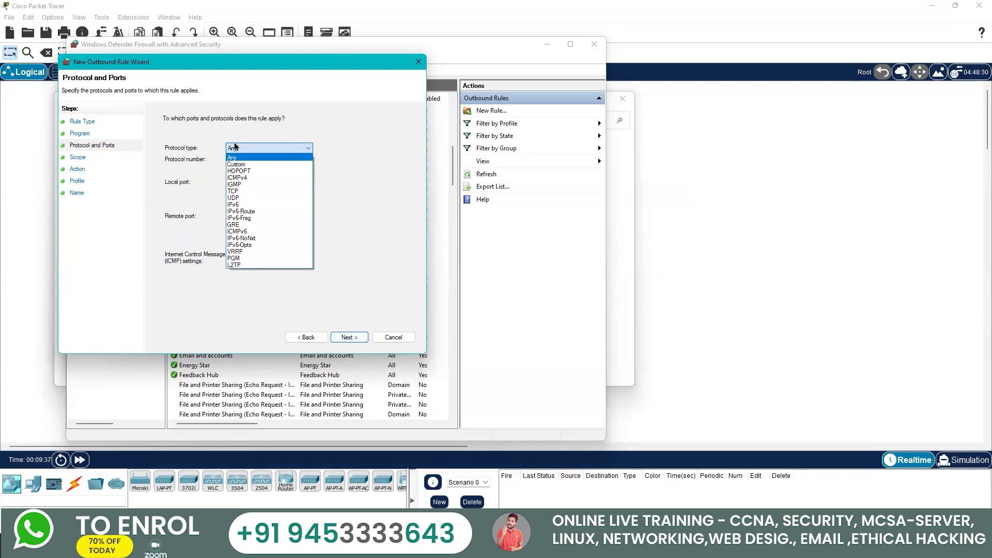
left_click(209, 182)
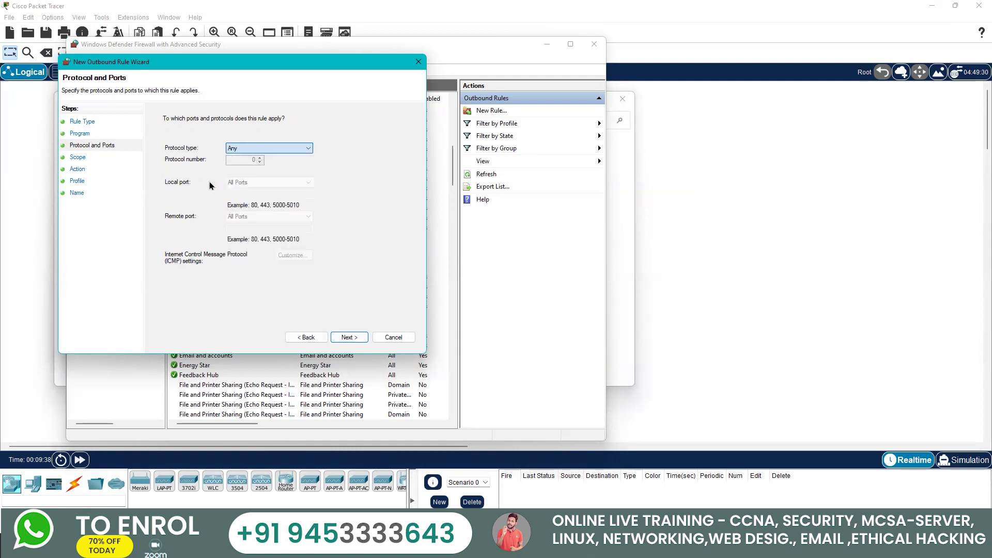
left_click(250, 150)
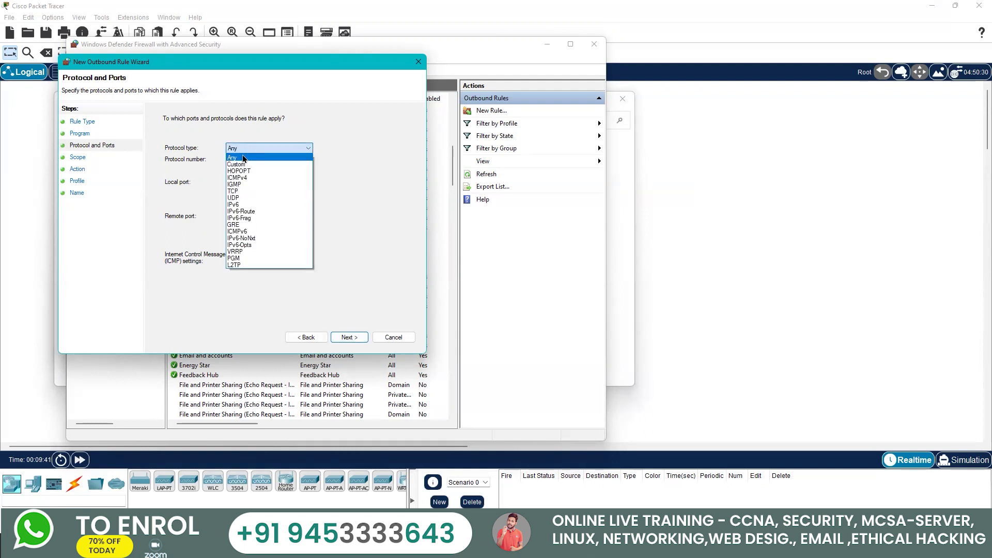
left_click(237, 164)
left_click_drag(238, 162, 281, 162)
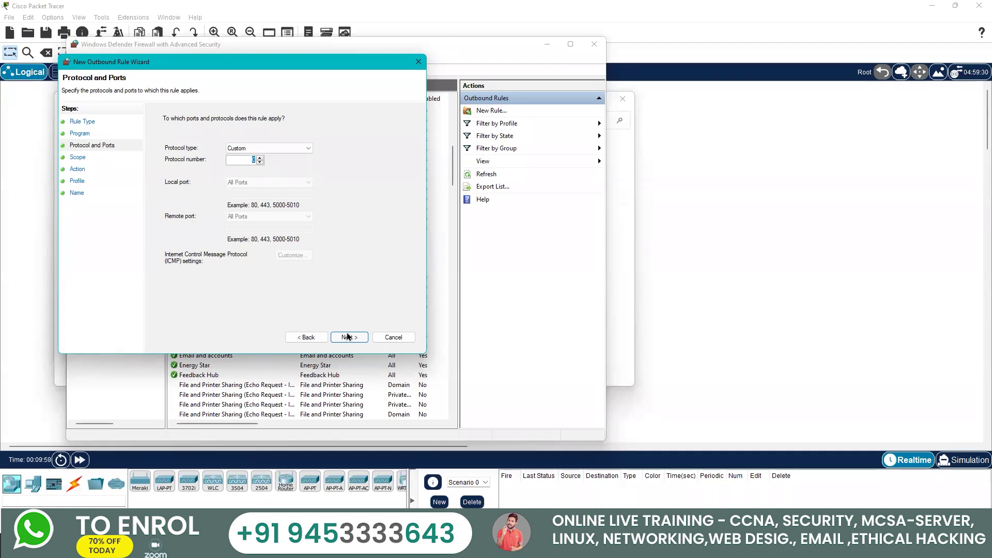
left_click(253, 148)
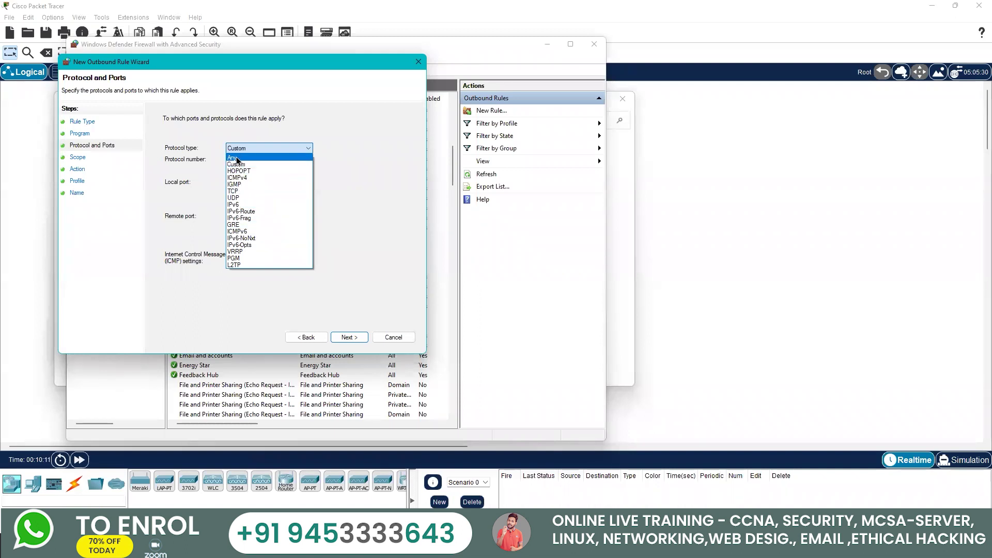
left_click(240, 191)
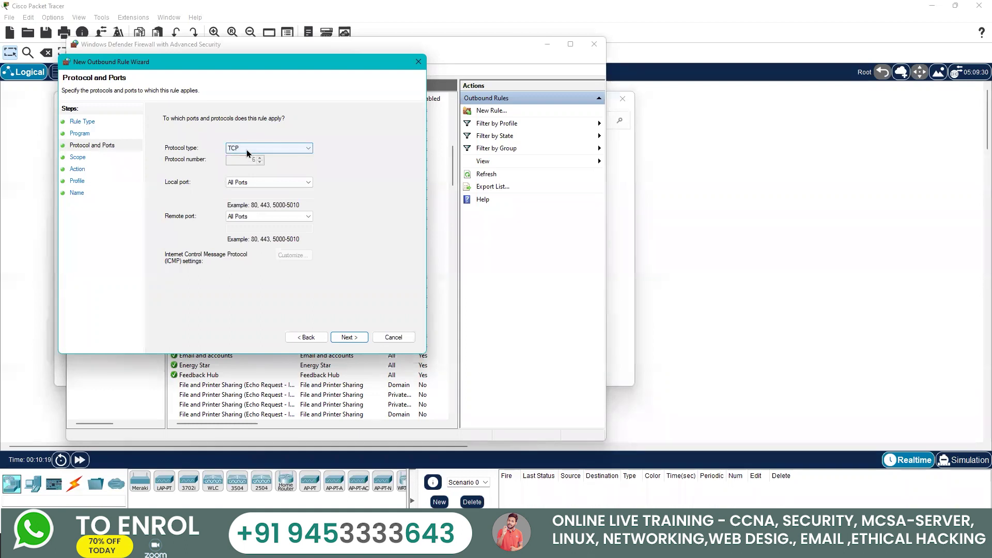
left_click(253, 181)
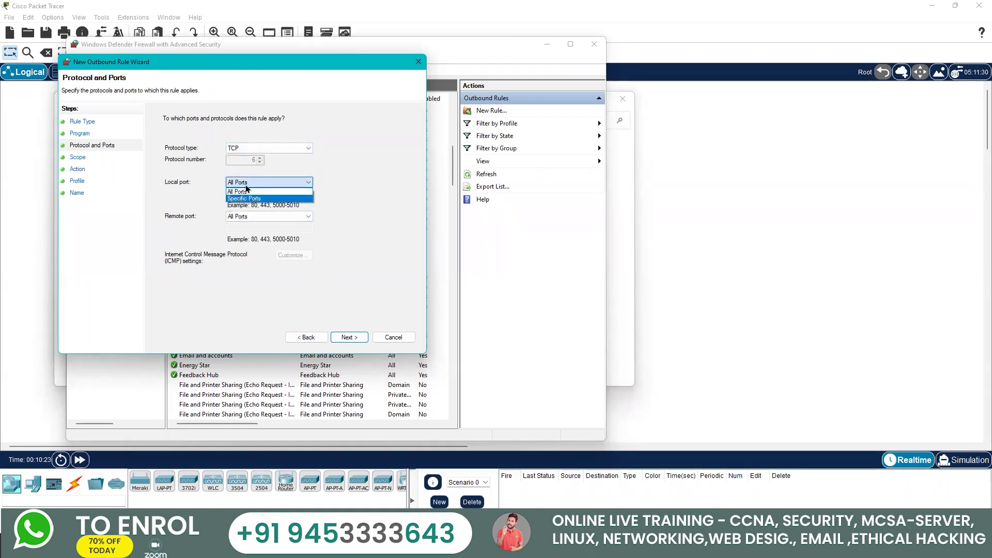
left_click(244, 135)
Pick TCP with Specific Ports, then set the protocol type back to Any and go on to Scope
left_click(245, 148)
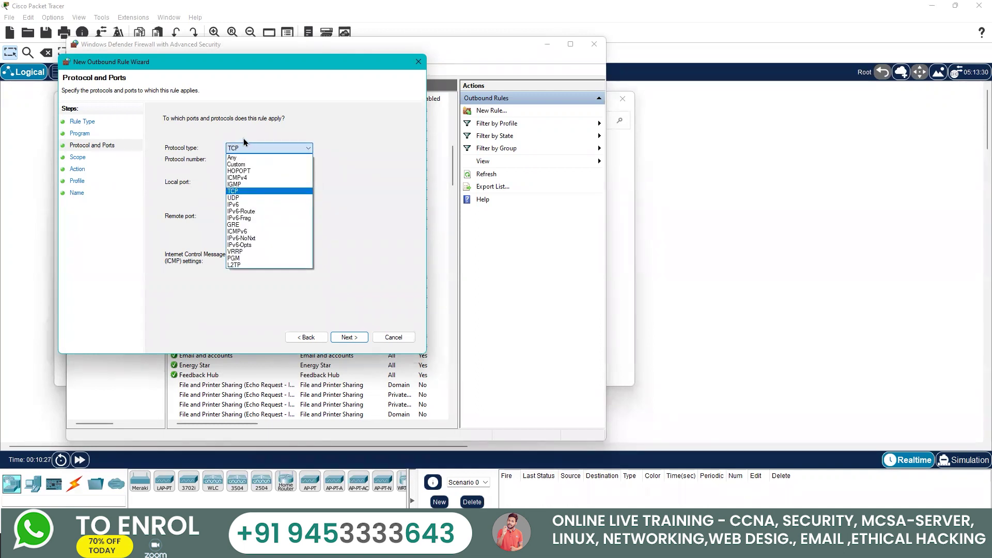
left_click(212, 129)
left_click(246, 146)
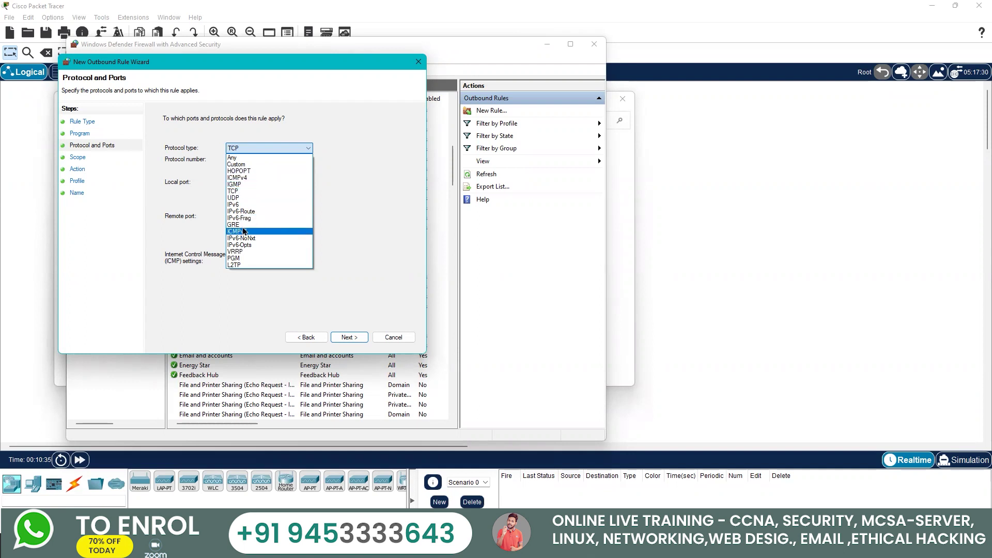
left_click(238, 192)
left_click(255, 184)
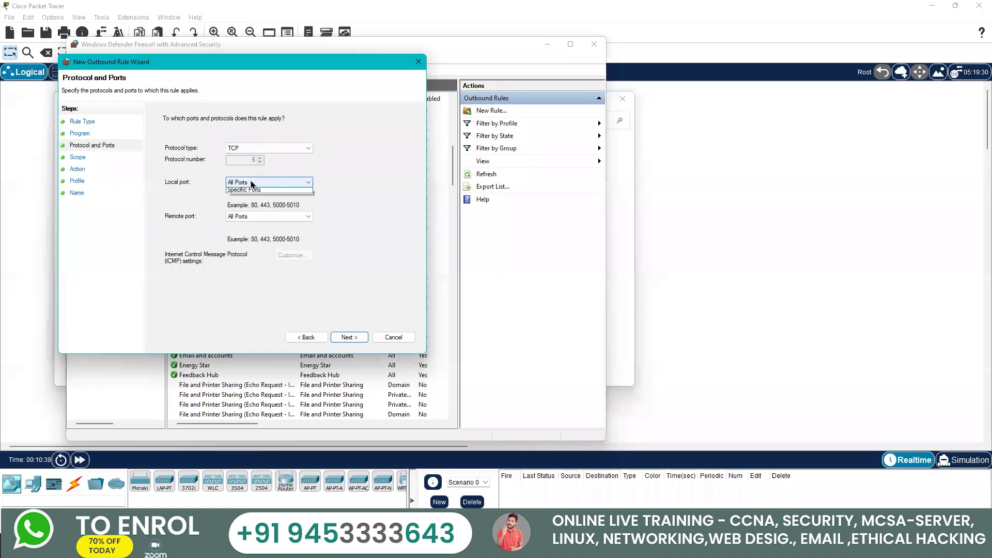
left_click(246, 195)
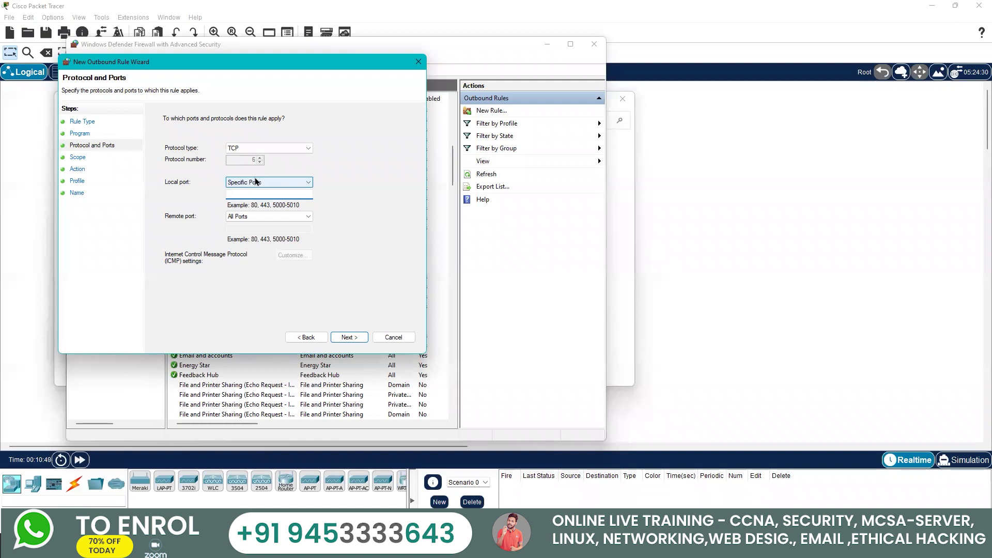
left_click(240, 148)
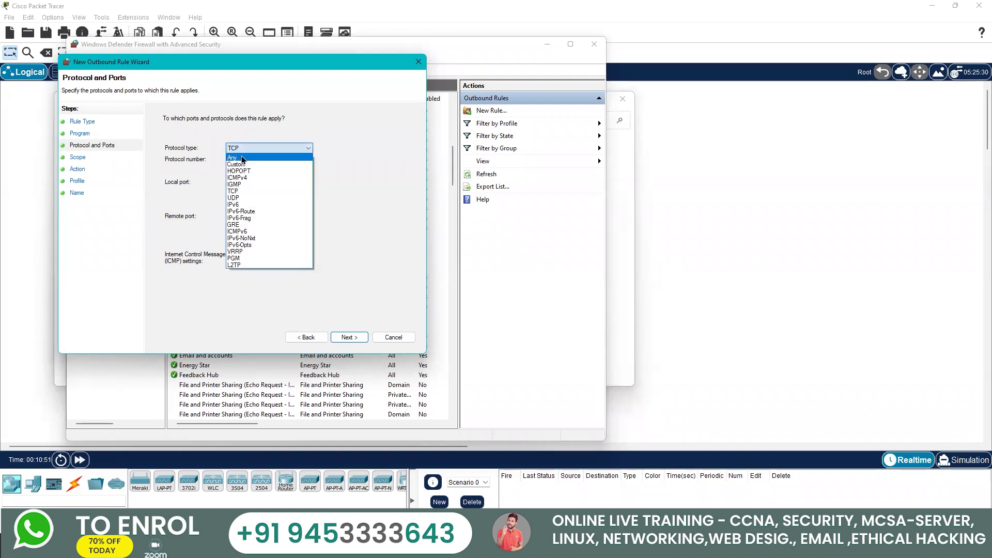
left_click(236, 157)
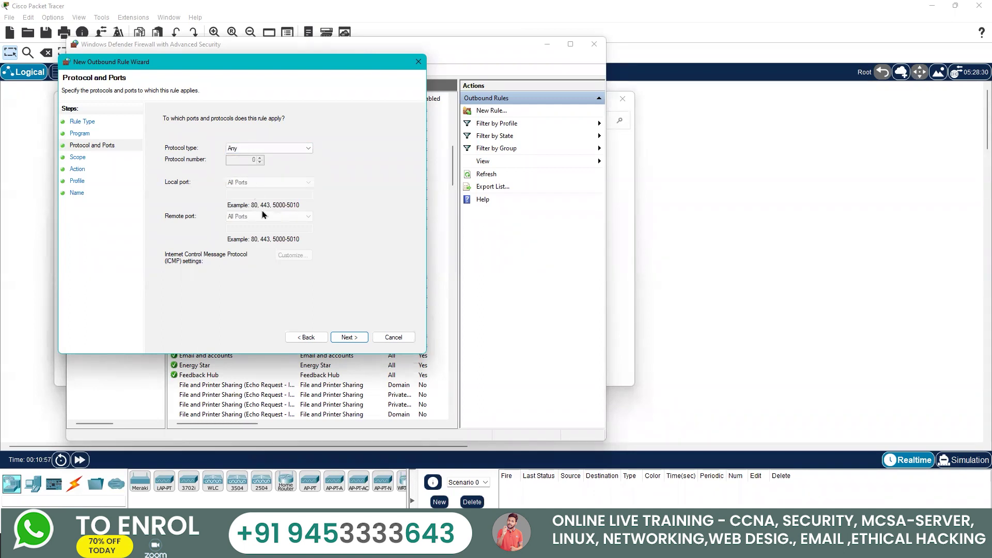
left_click(346, 336)
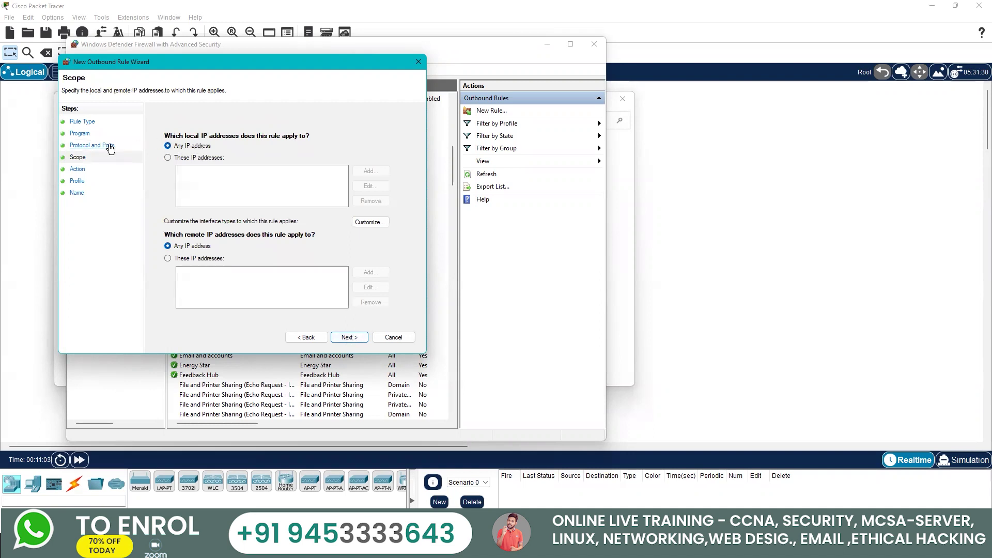
Keep the rule's scope at any local and remote IP address
left_click_drag(187, 63, 415, 145)
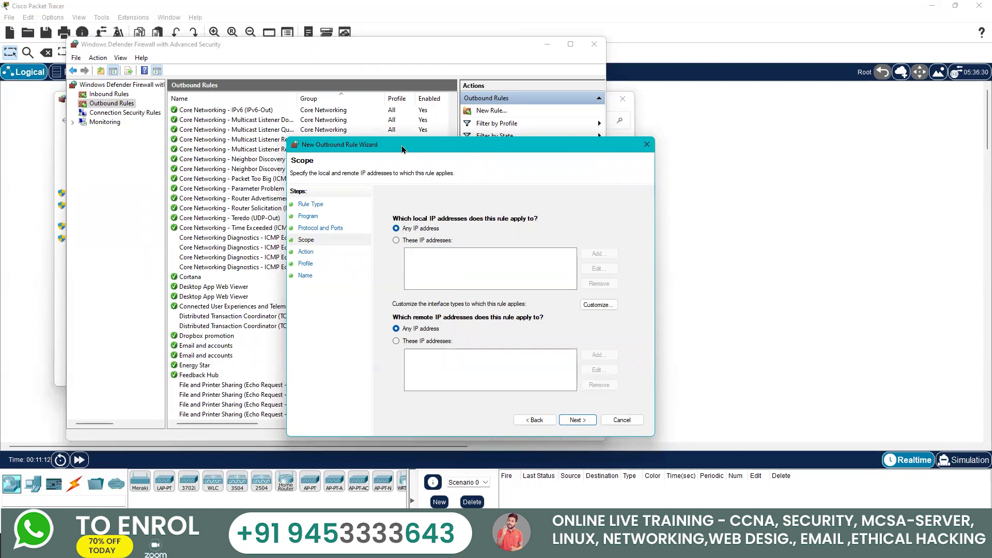
left_click_drag(408, 147, 256, 103)
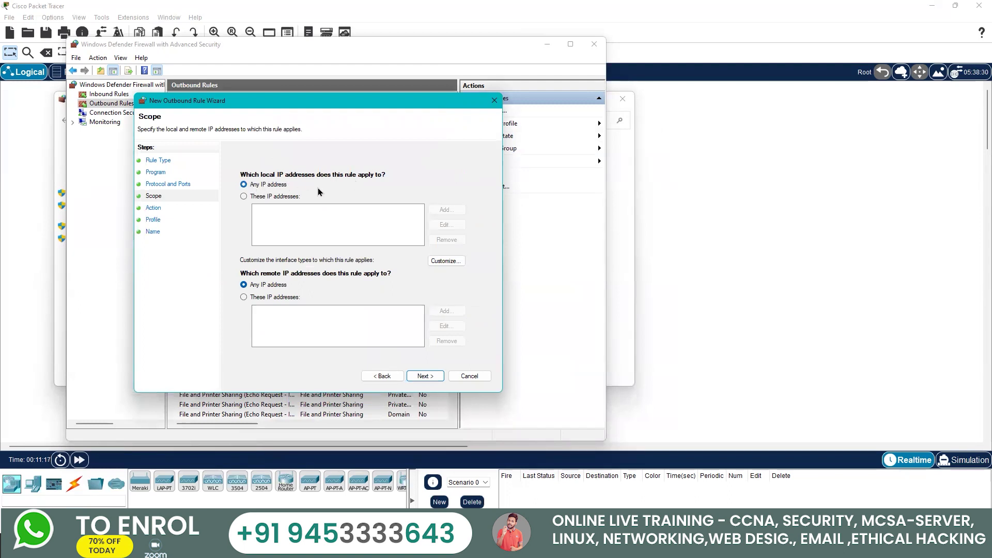
left_click(258, 198)
left_click(267, 189)
left_click(422, 377)
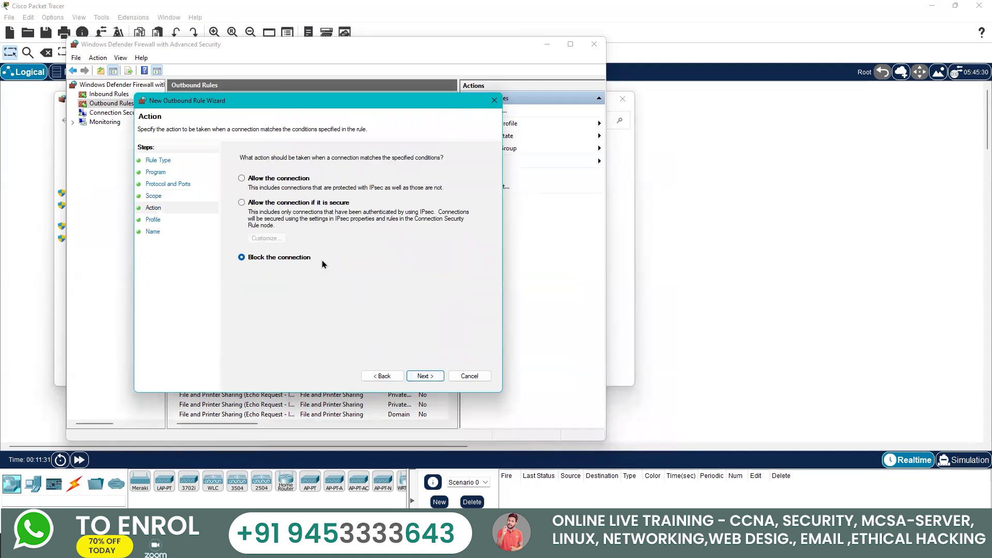
Block the connection on all profiles and save the rule named 'chrm'
left_click(425, 376)
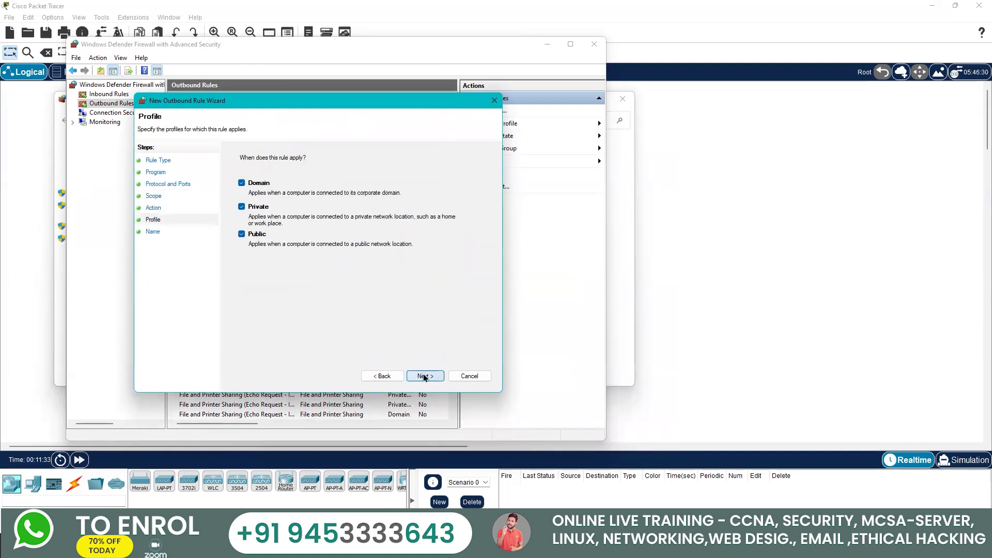
left_click(422, 377)
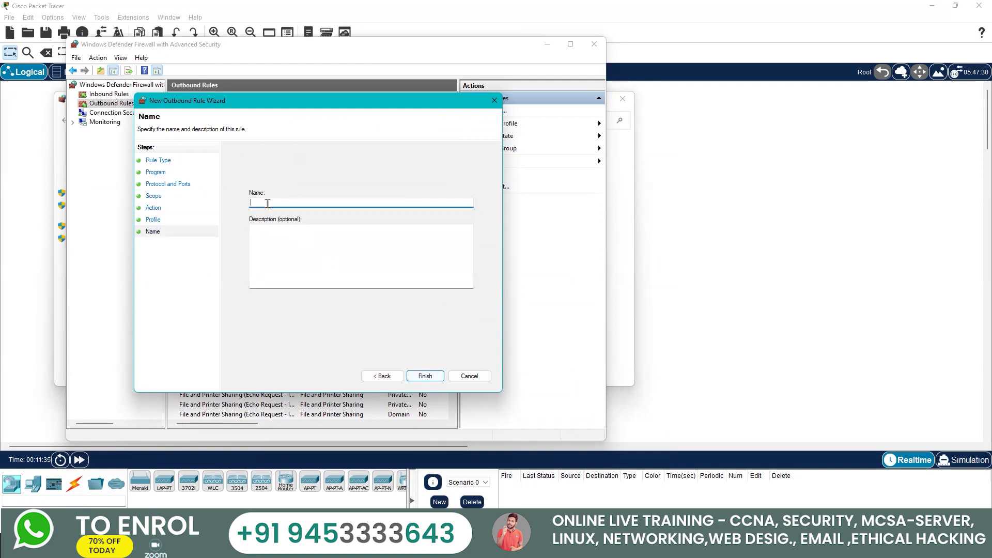
type("chrm")
mouse_move(404, 468)
left_click(429, 374)
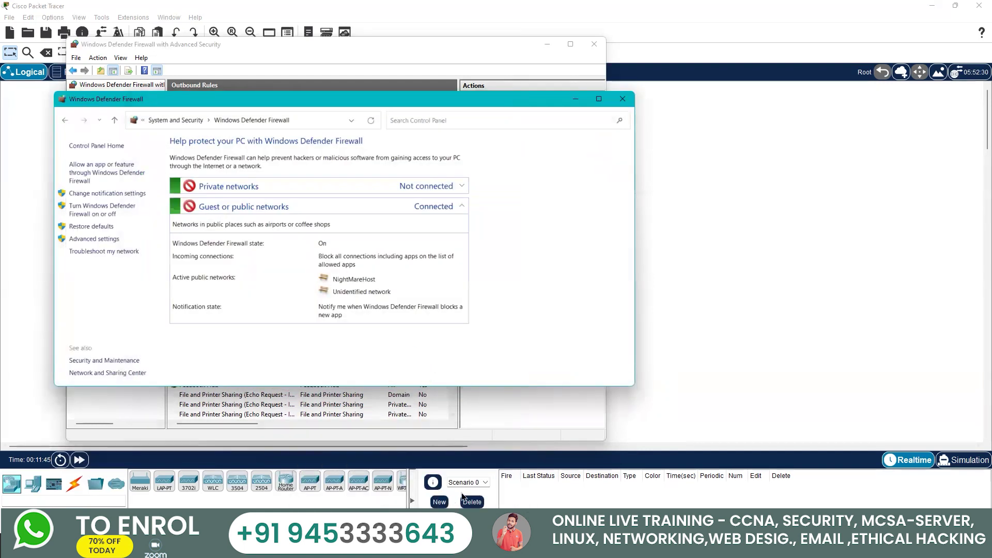
mouse_move(408, 547)
left_click(470, 459)
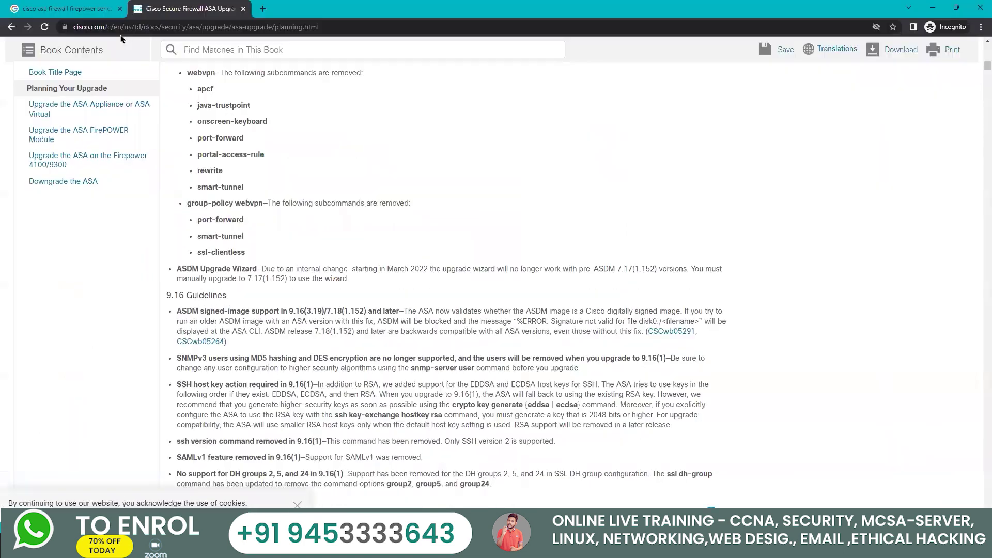
left_click(44, 26)
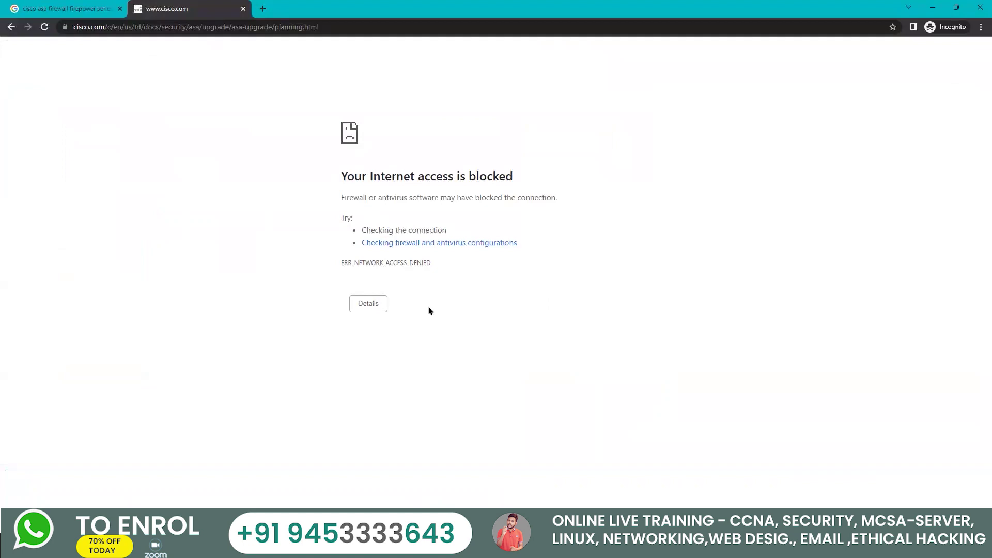
left_click_drag(330, 122, 467, 283)
left_click(279, 107)
Disable the chrm outbound rule and delete it
left_click(704, 545)
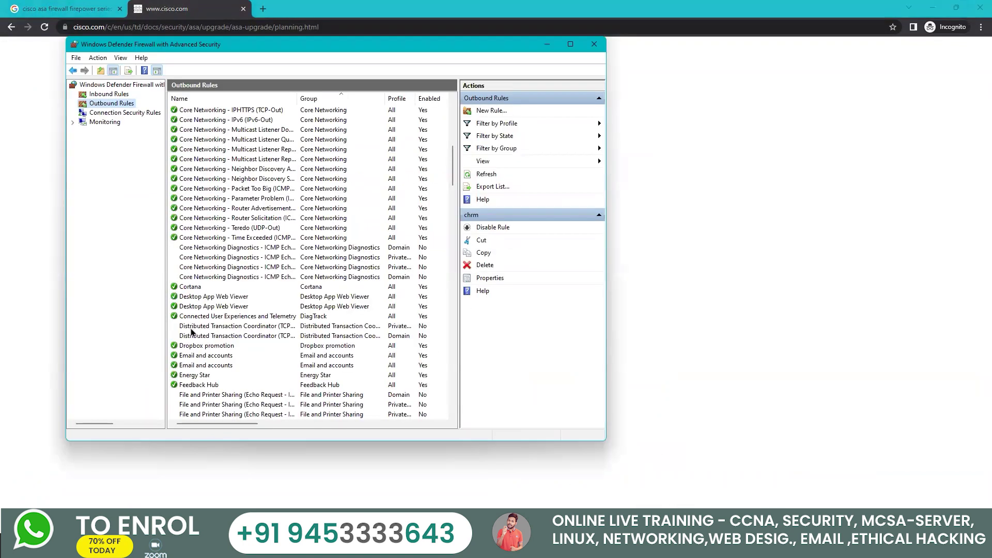
scroll(213, 248, "up", 15)
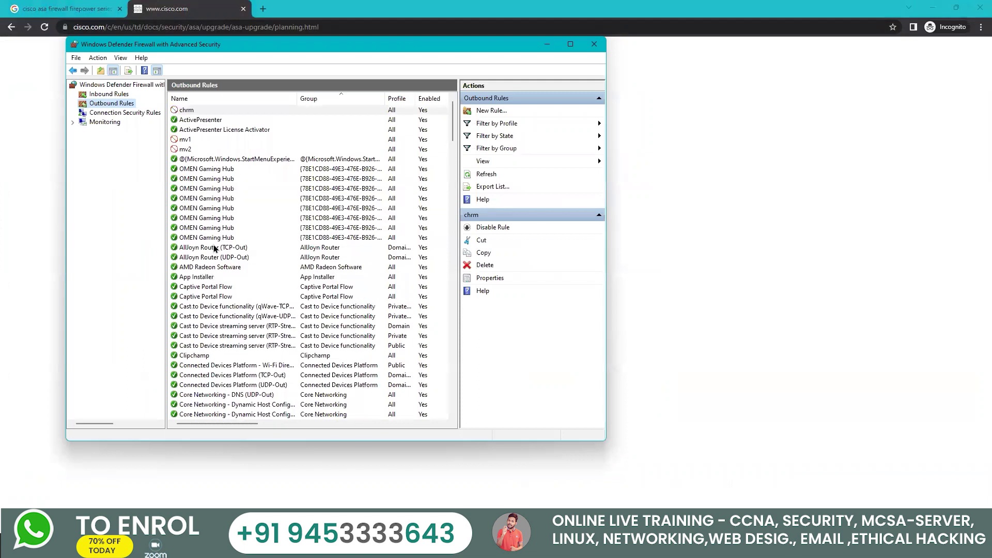
left_click(187, 108)
right_click(281, 110)
left_click(310, 116)
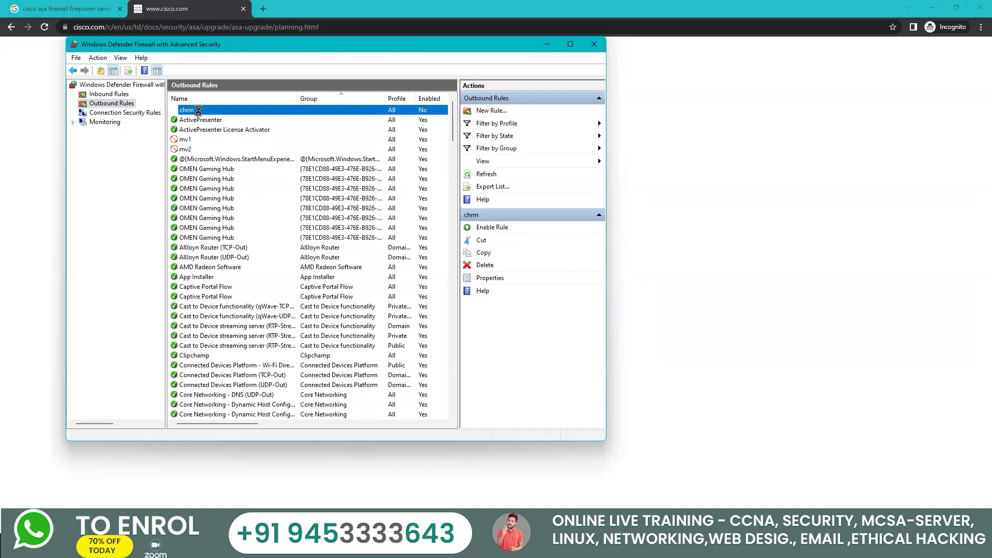
key("Delete")
left_click(510, 308)
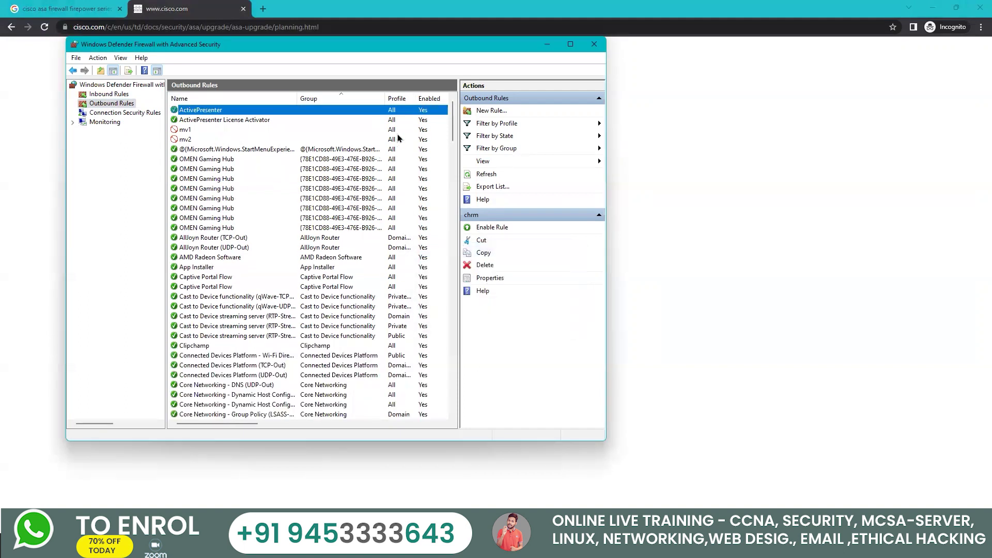
Close the firewall settings, reload the Cisco upgrade guide page and minimize Chrome
left_click(593, 45)
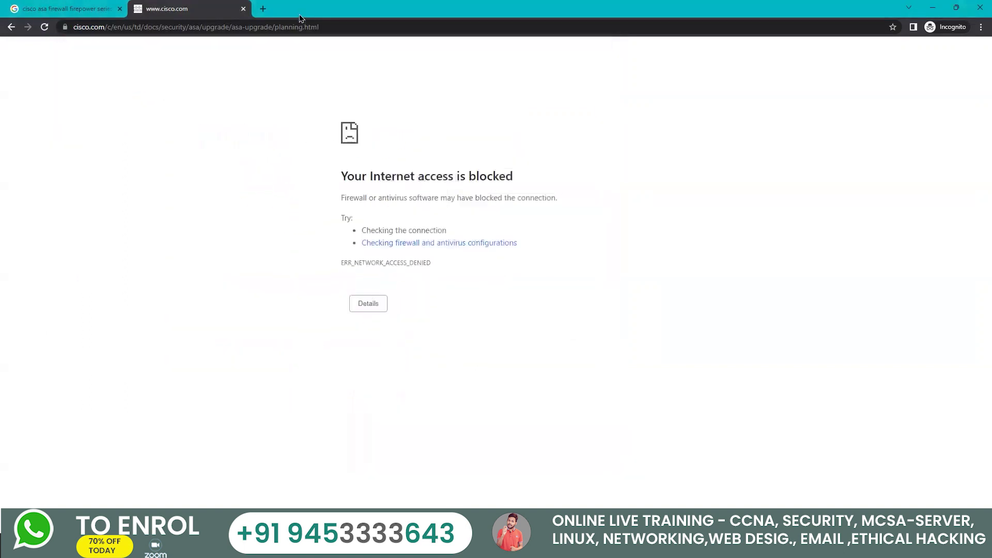
left_click(45, 27)
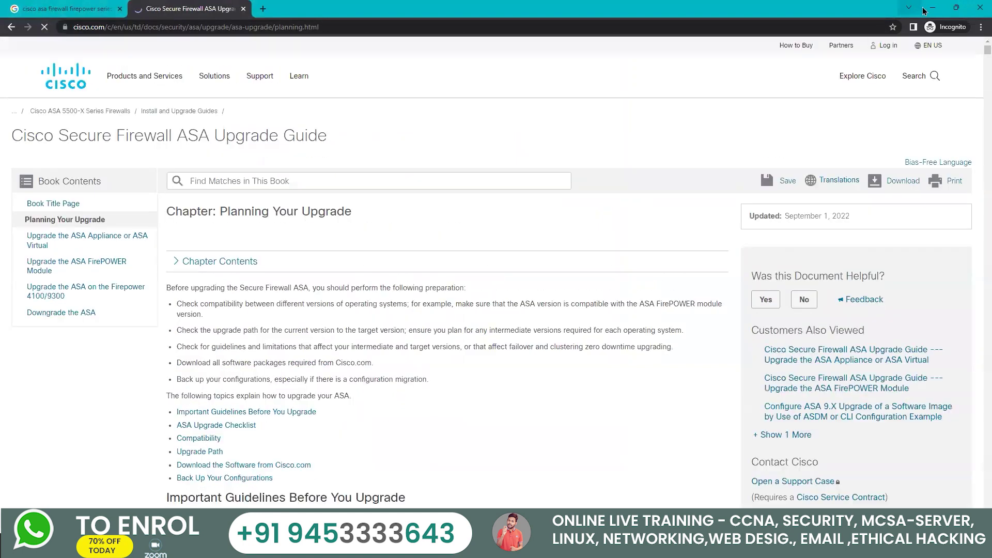
left_click(924, 10)
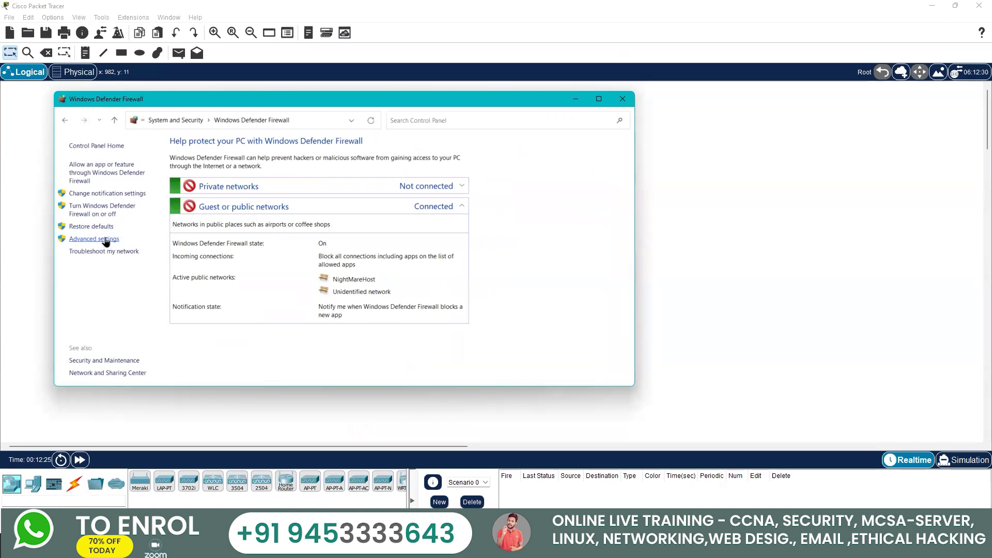
Close the firewall window and place a 5505 ASA found by searching '55'
left_click(623, 98)
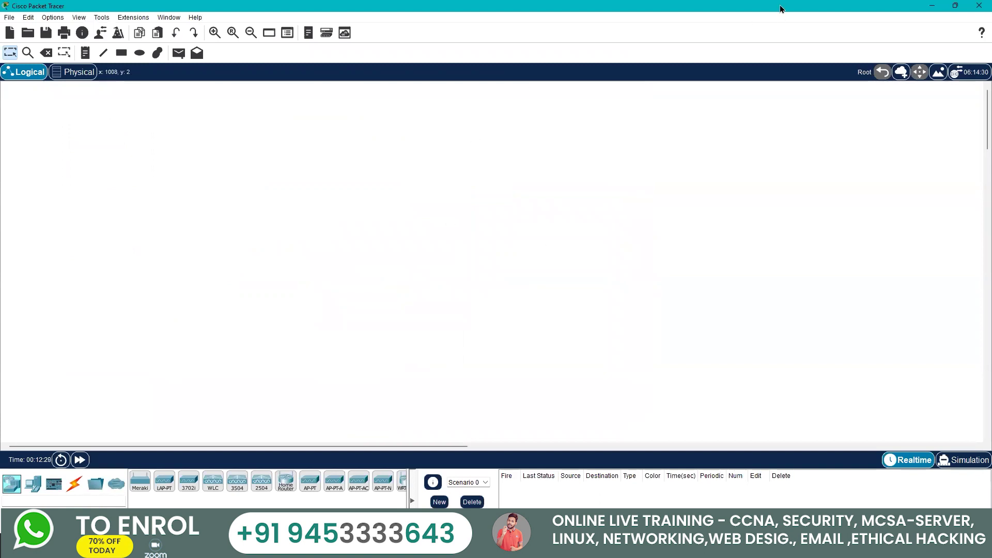
type("55")
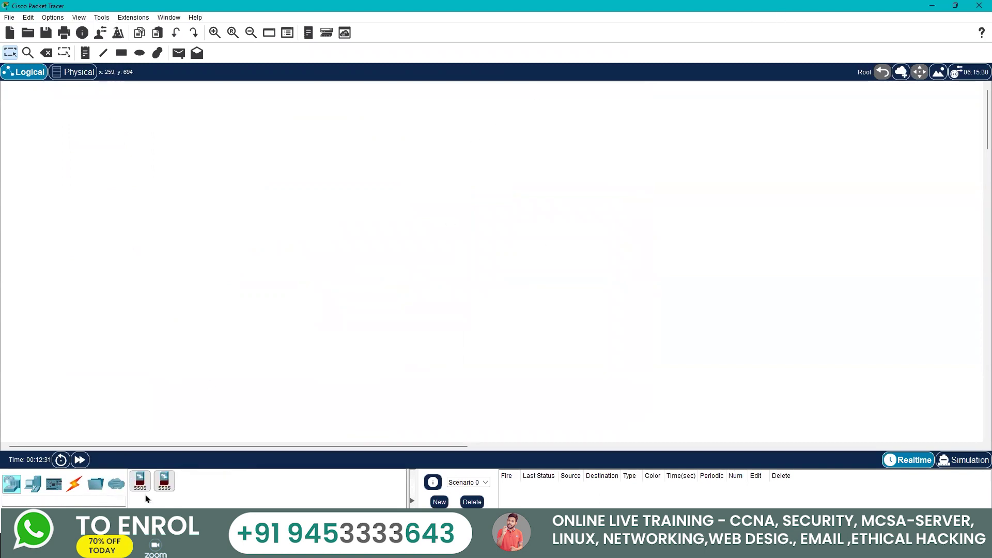
left_click(164, 481)
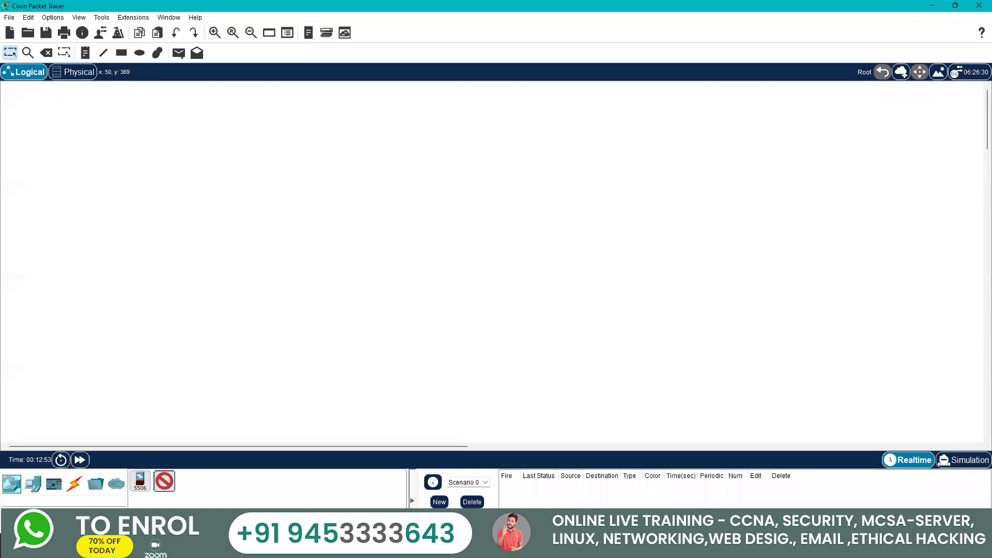
left_click(196, 244)
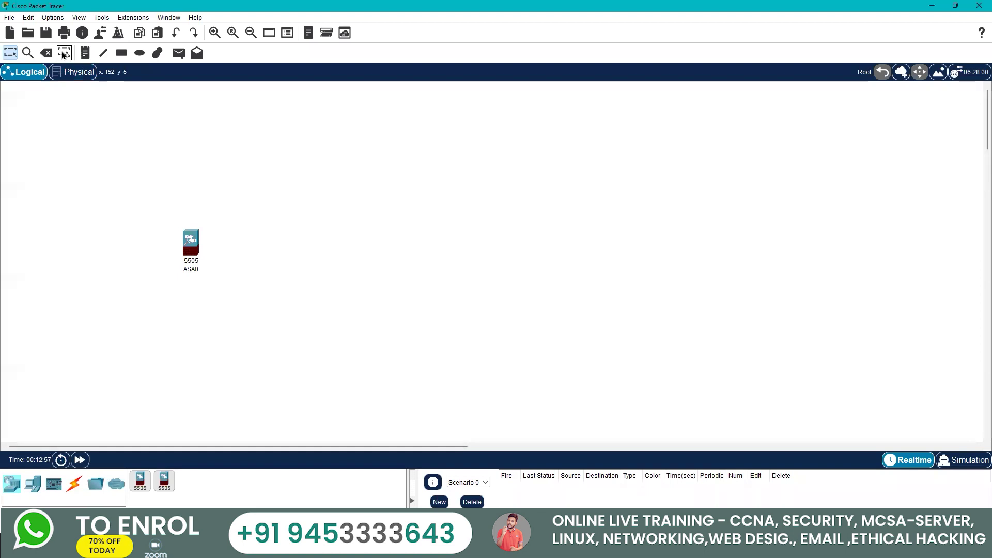
Move ASA0 further left and slightly up on the workspace
left_click_drag(183, 239, 129, 258)
left_click(115, 289)
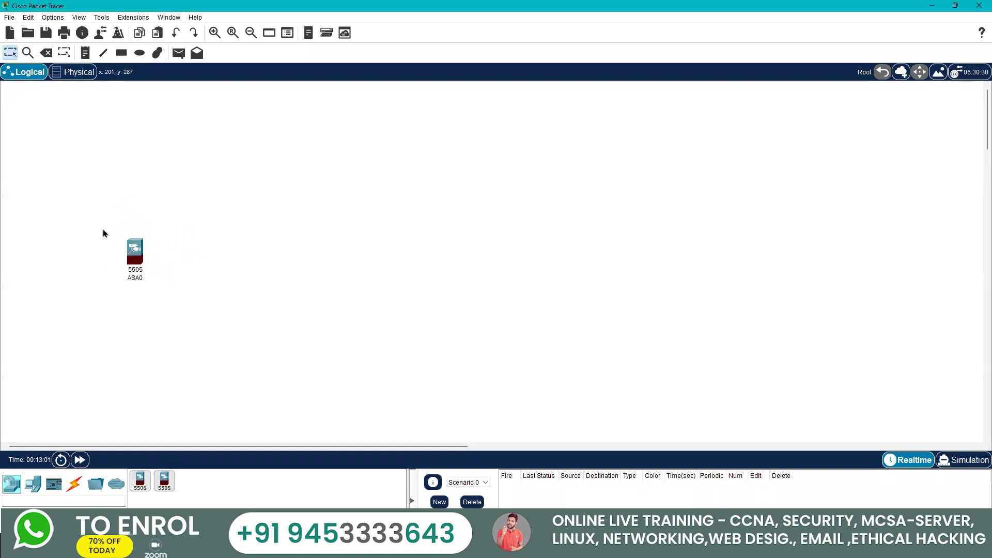
left_click_drag(135, 251, 116, 251)
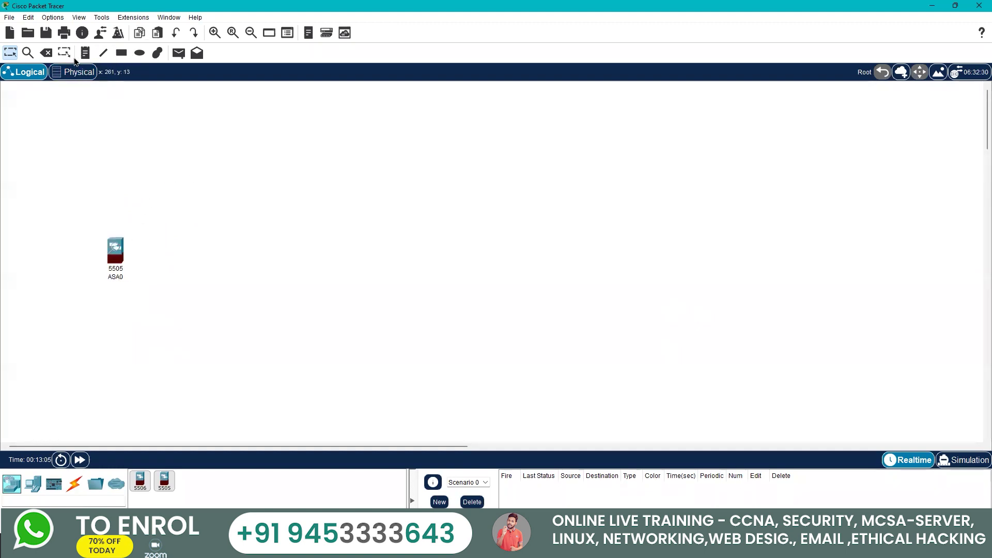
left_click_drag(61, 191, 144, 314)
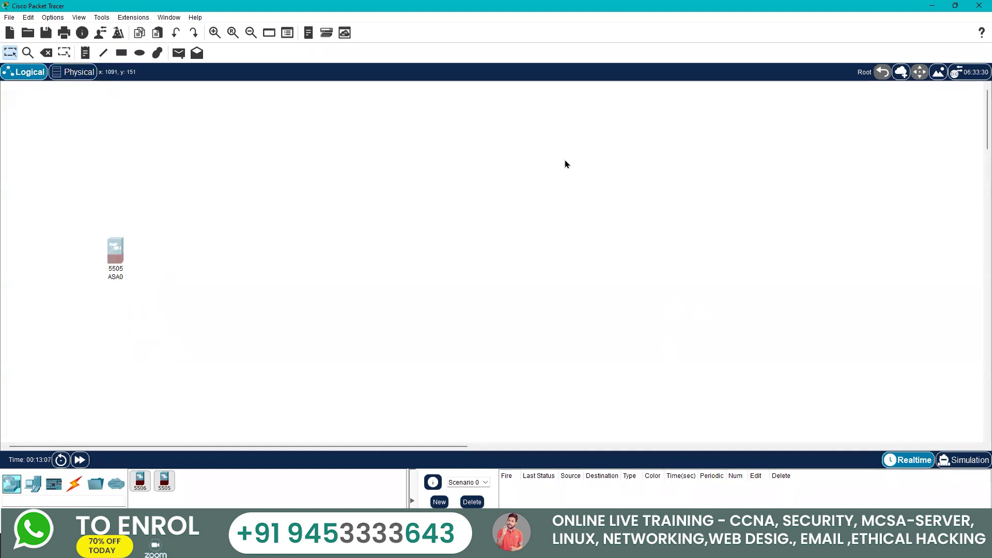
left_click_drag(401, 124, 528, 214)
left_click_drag(73, 216, 160, 295)
left_click_drag(114, 250, 94, 237)
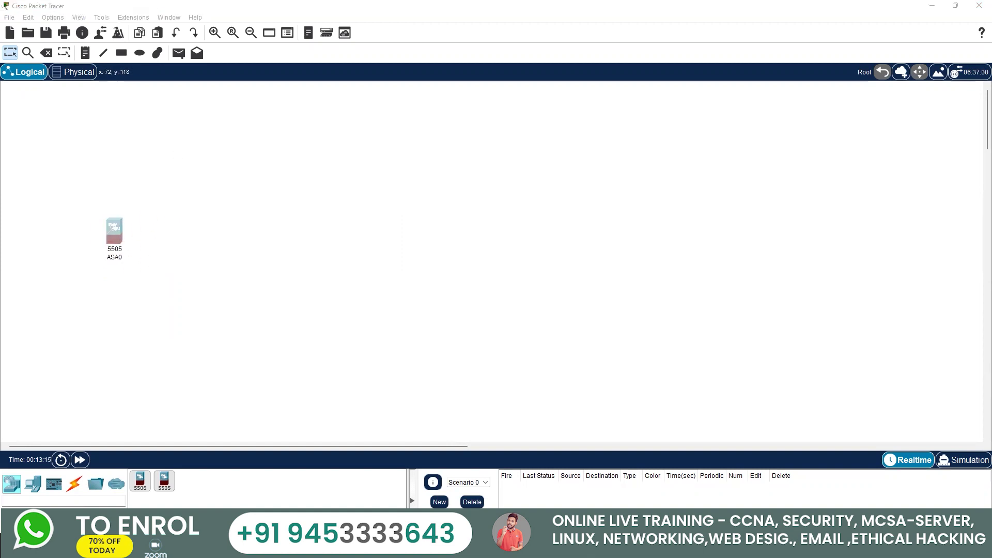
Check ASA0's ciscoasa> console, close it, zoom in and move ASA0 up-left
left_click(278, 102)
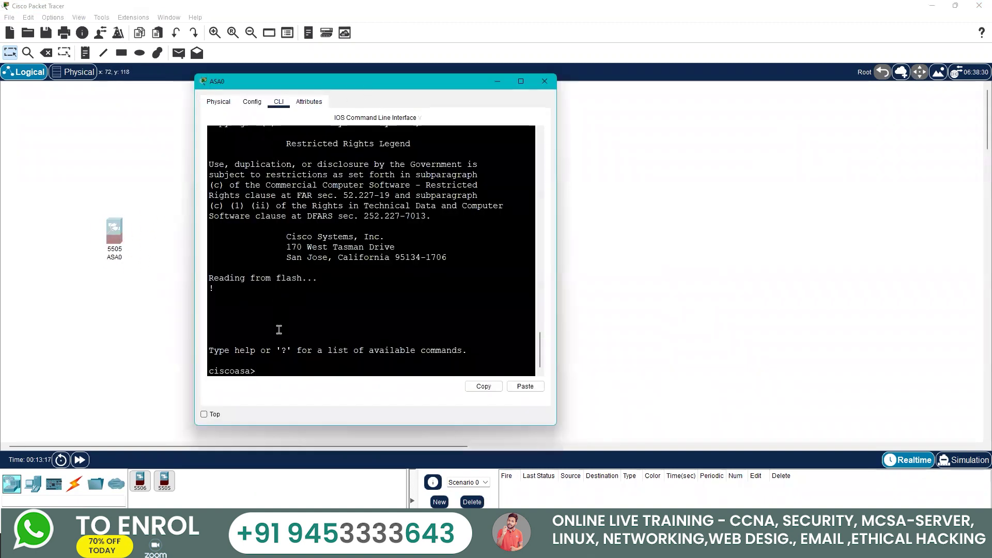
left_click(544, 81)
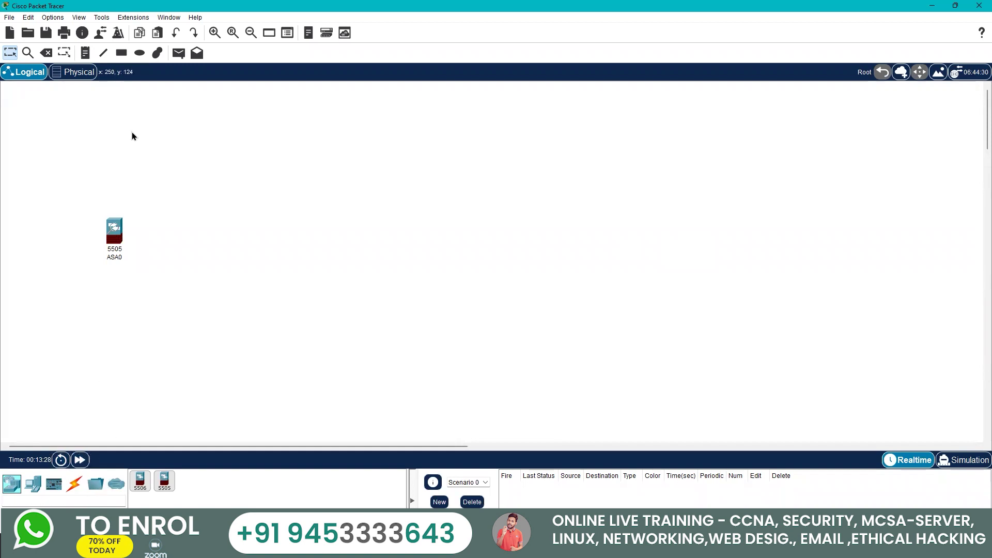
left_click(214, 32)
left_click_drag(230, 388, 145, 292)
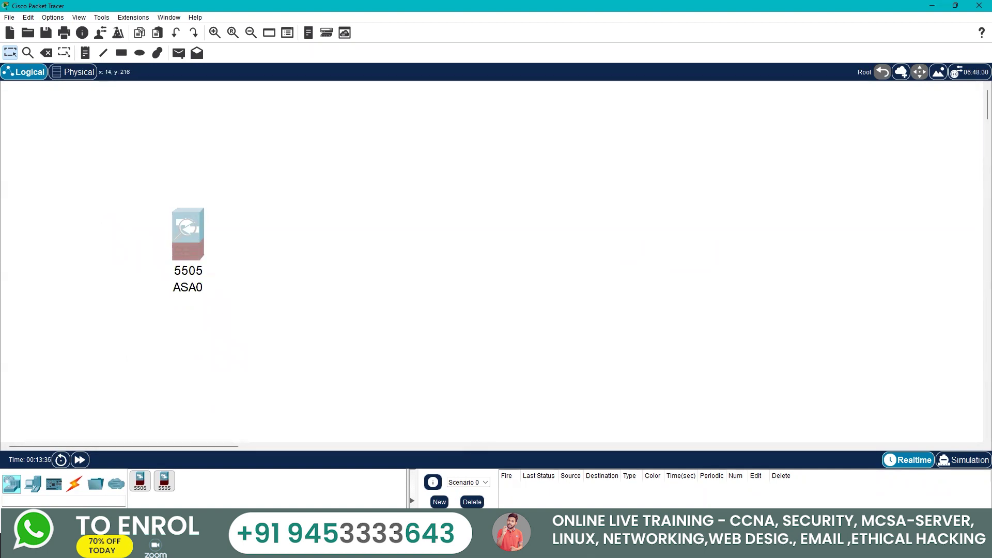
Place three generic PCs, PC0, PC1 and PC2, below ASA0
left_click(40, 488)
left_click(140, 481)
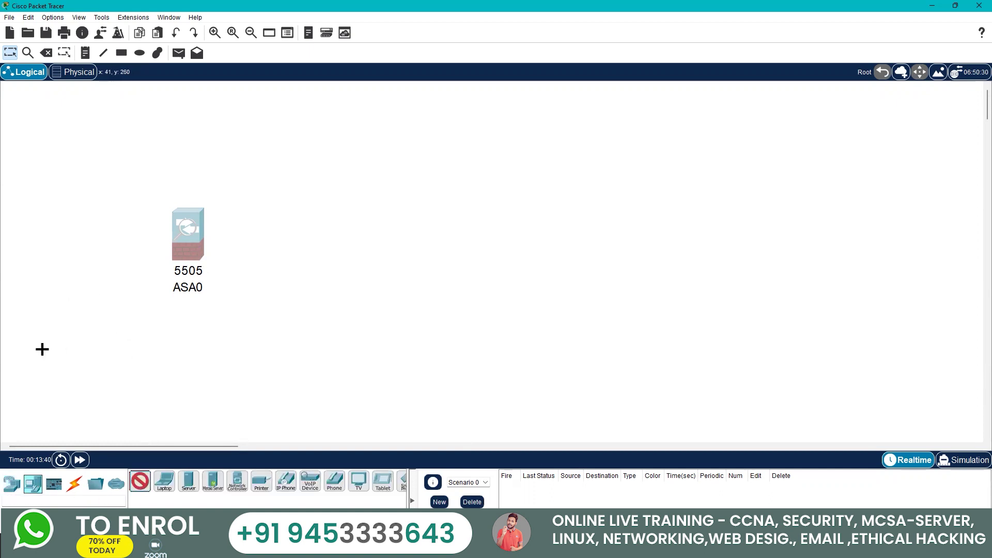
left_click(67, 341)
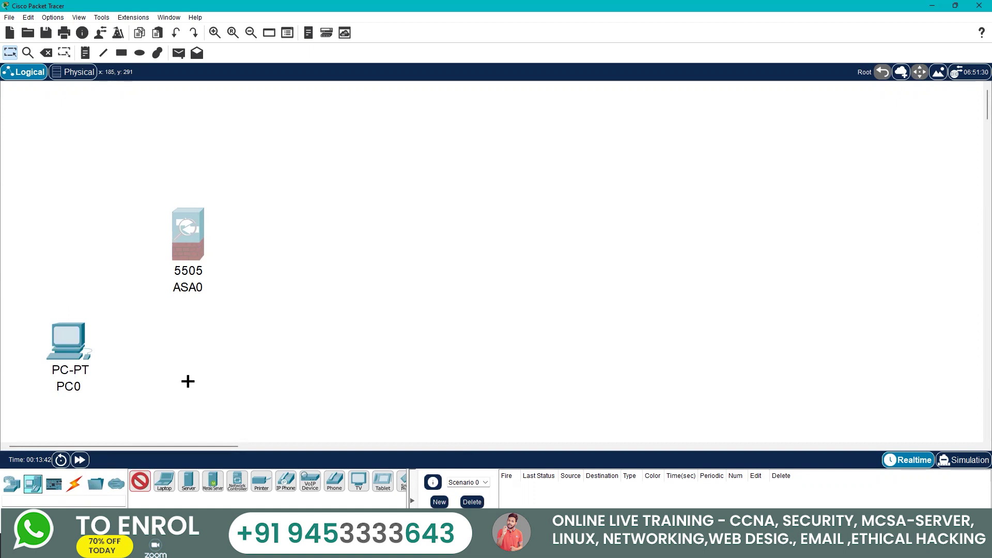
left_click(188, 381)
left_click(326, 326)
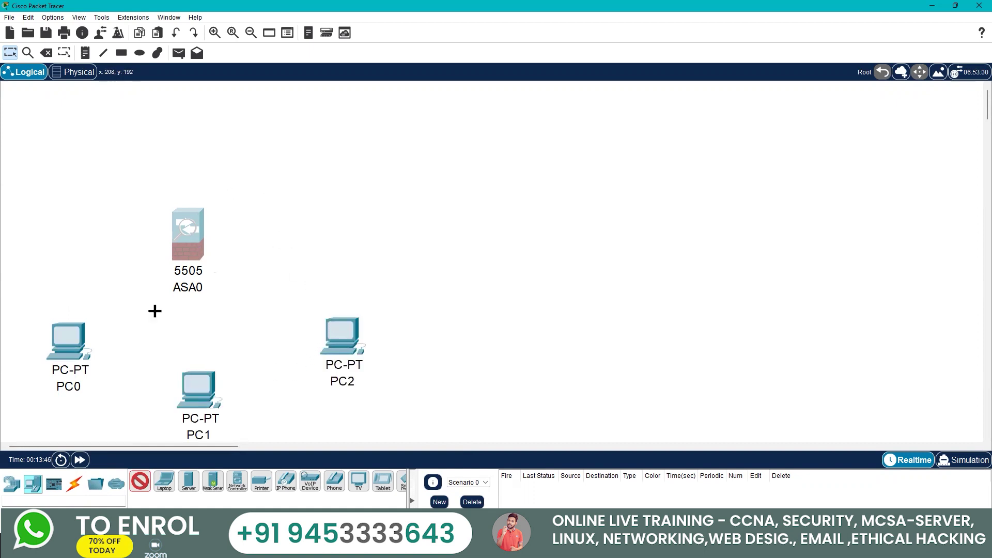
Add a 2960-24TT switch and an ISR4321 router above the devices
left_click(12, 484)
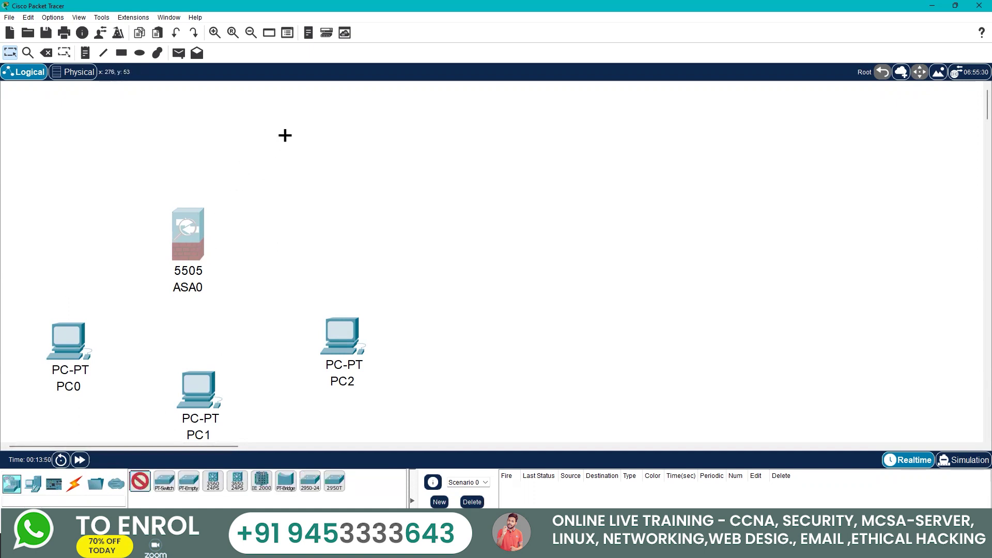
left_click(355, 135)
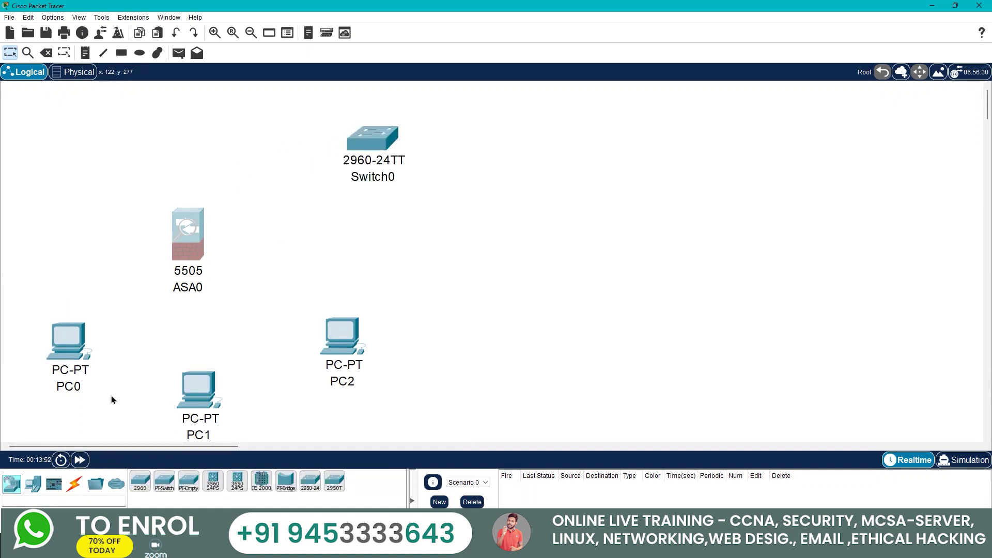
left_click(12, 484)
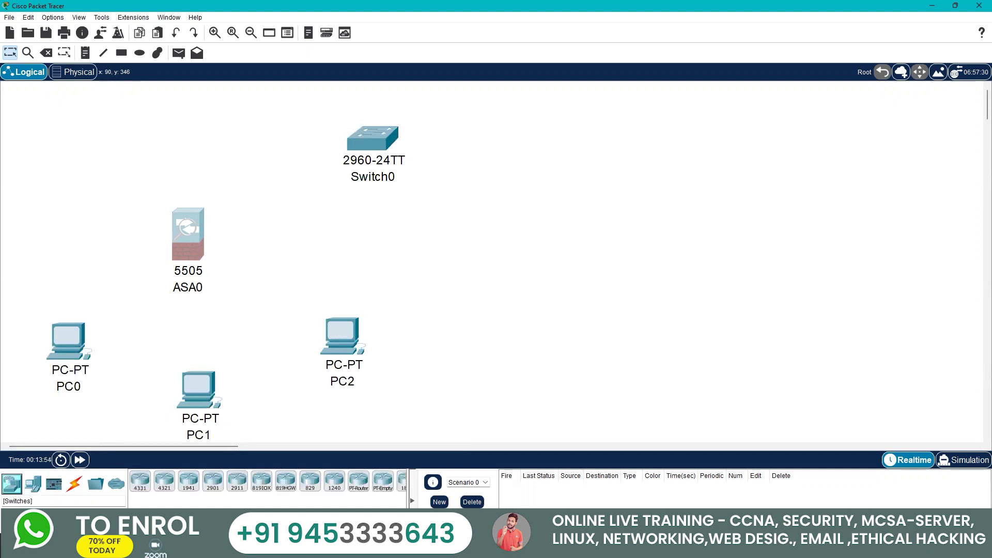
left_click(165, 482)
left_click(193, 122)
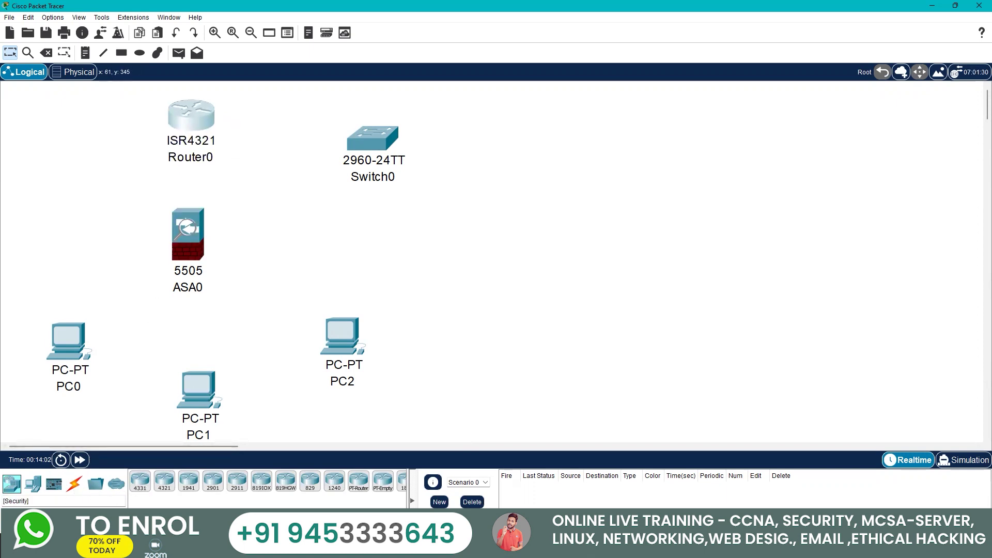
Add Server0 at the upper right, nudge Switch0, and begin renaming the server
left_click(33, 483)
left_click(187, 481)
left_click(640, 135)
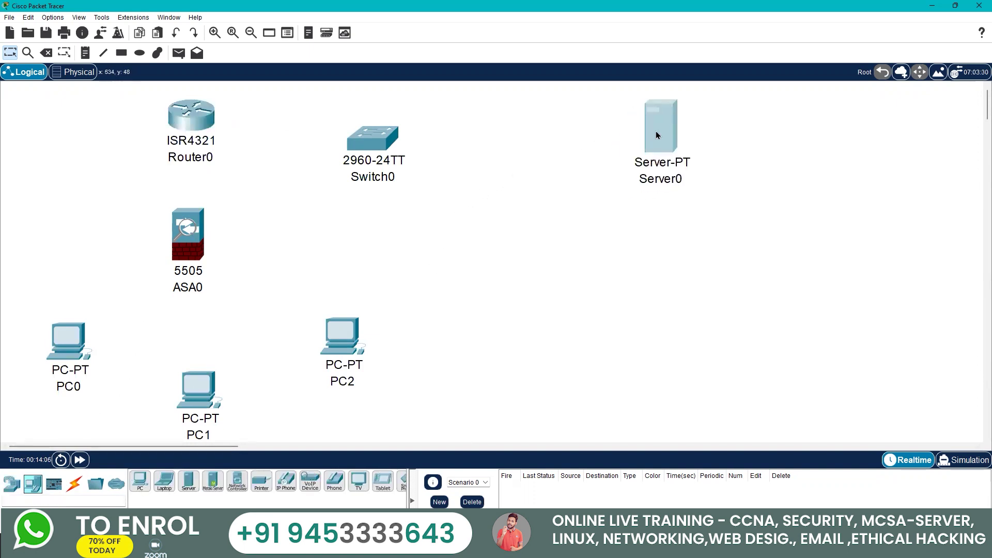
left_click_drag(351, 143, 379, 129)
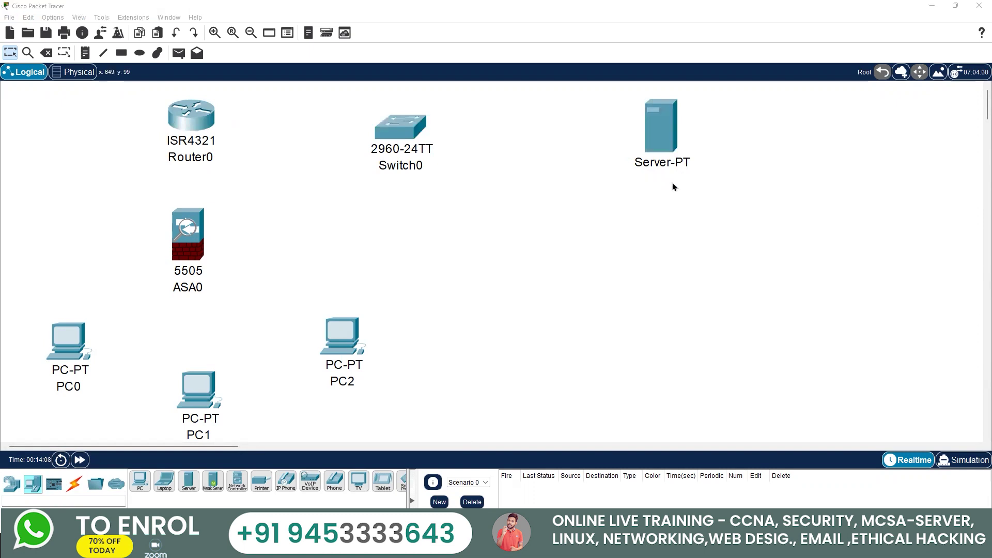
left_click(667, 179)
Name the server sikholive.com and start a text note beneath it
type("sikholive.co")
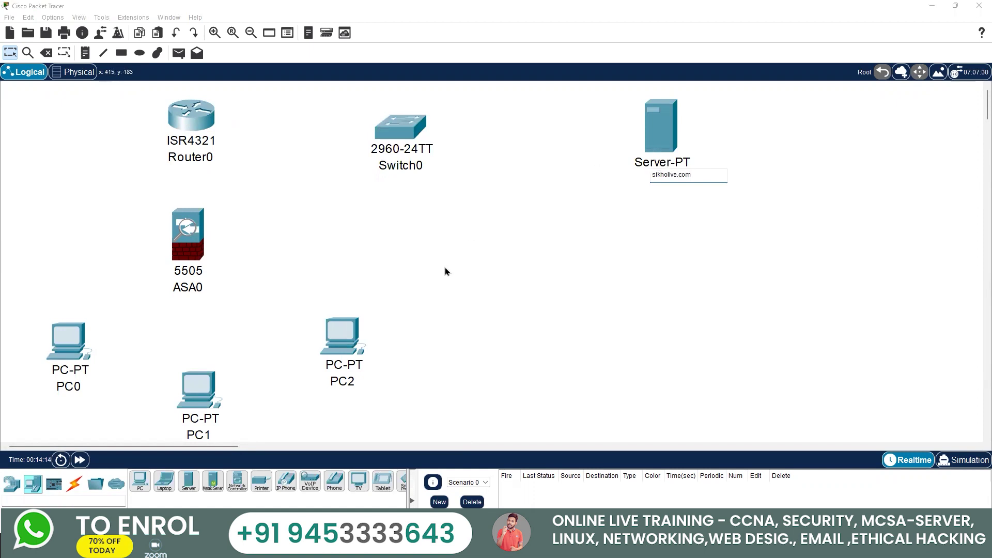
type("m")
key("Return")
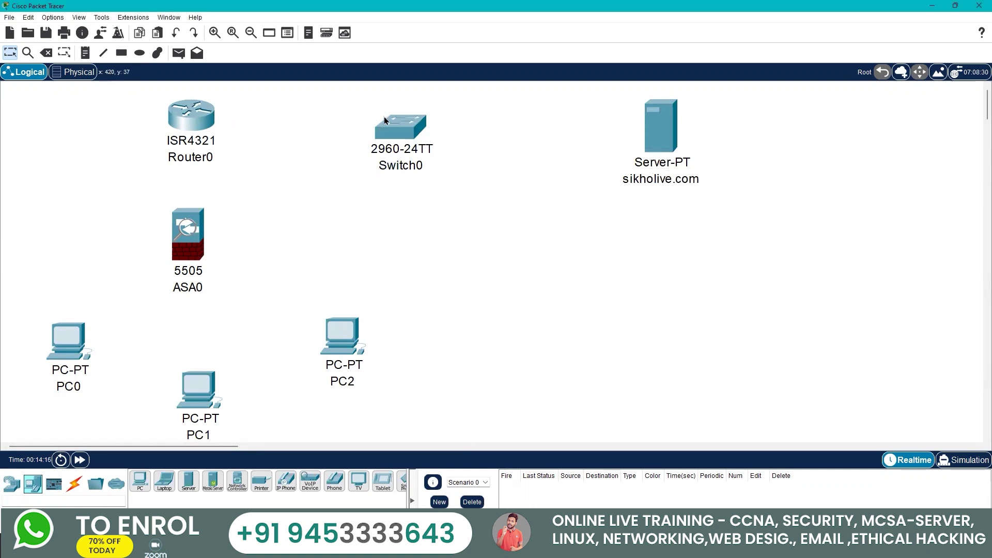
left_click(85, 52)
left_click(630, 200)
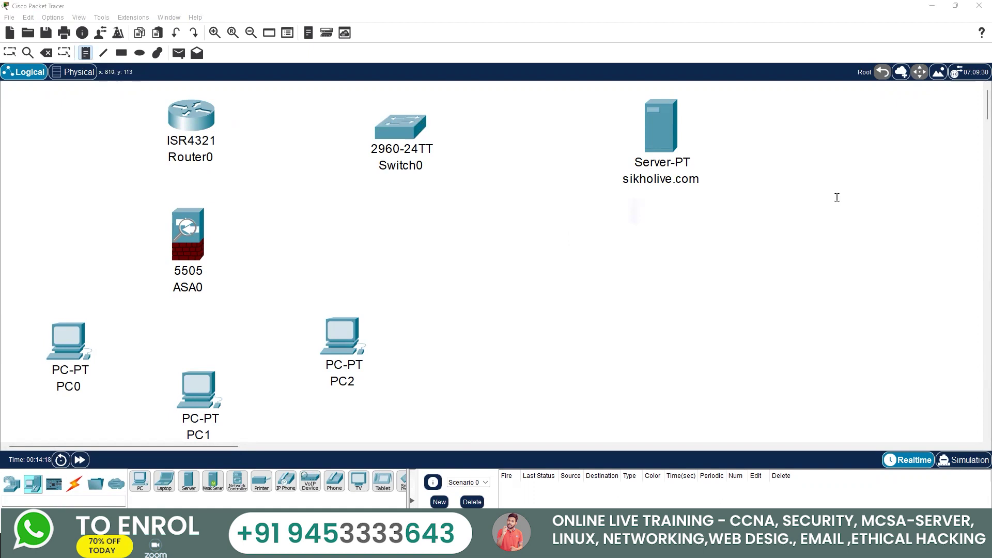
Fill the note with 202.56.215.2, 255.255.255.0 and gateway 202.56.215.1, then select Switch0
type("172.1")
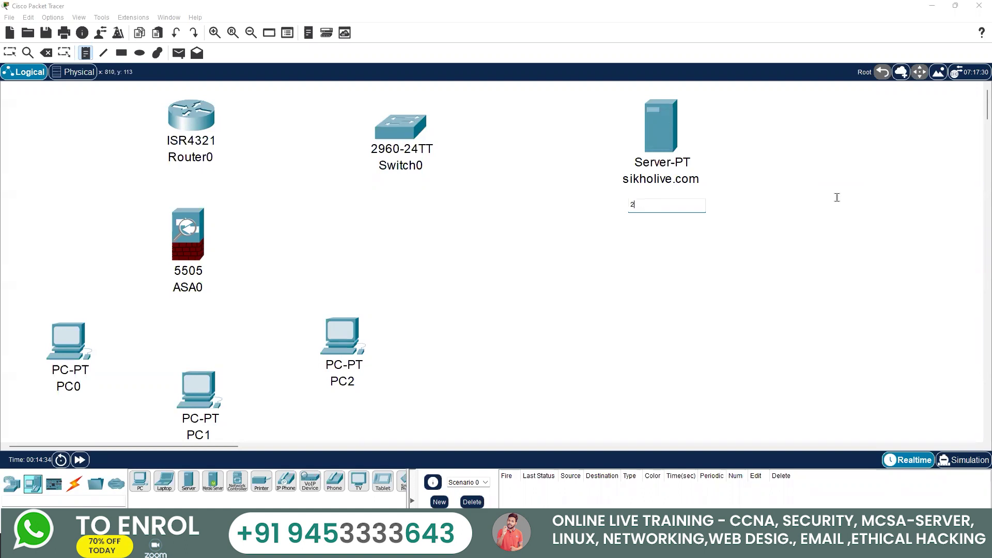
type("2")
key("Return")
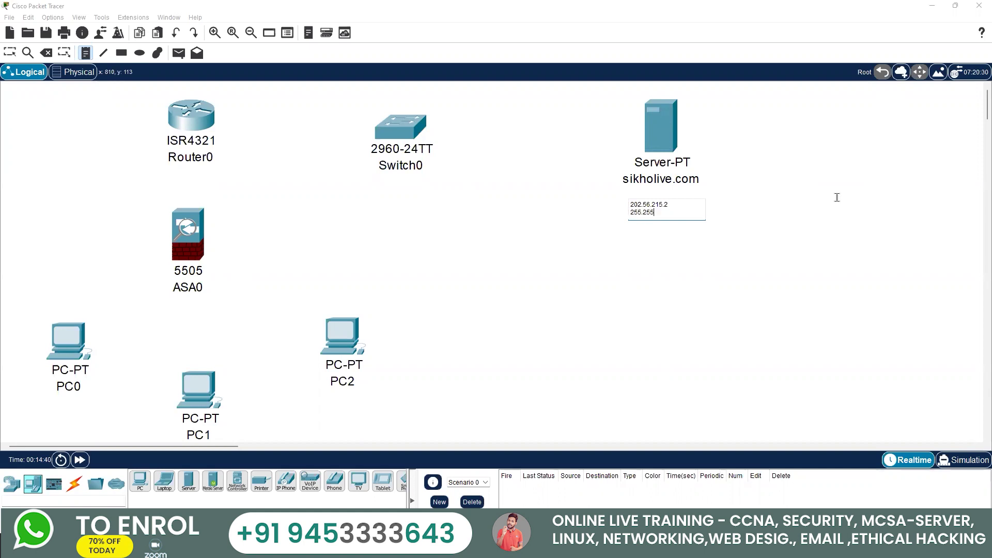
type("255.255.255.0")
key("Return")
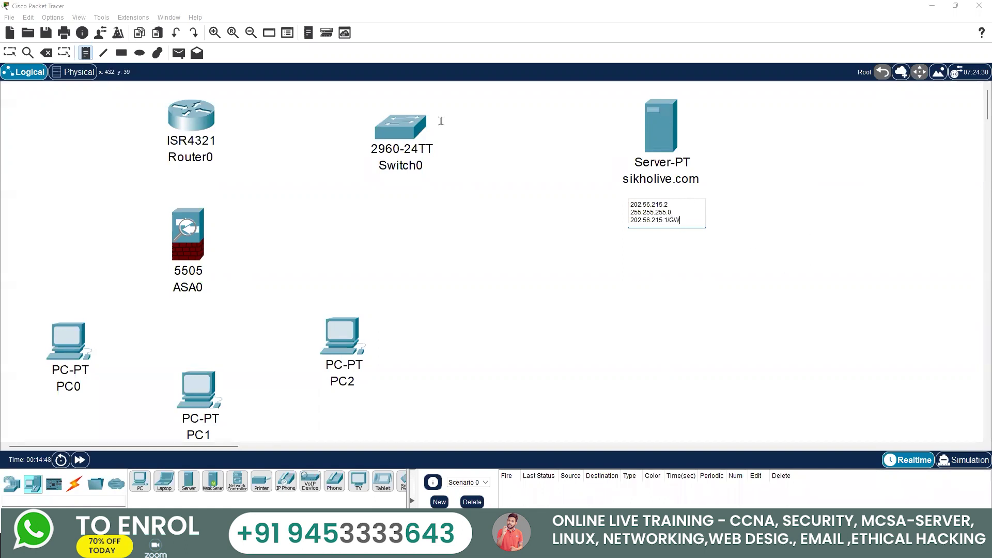
left_click(413, 203)
left_click(10, 52)
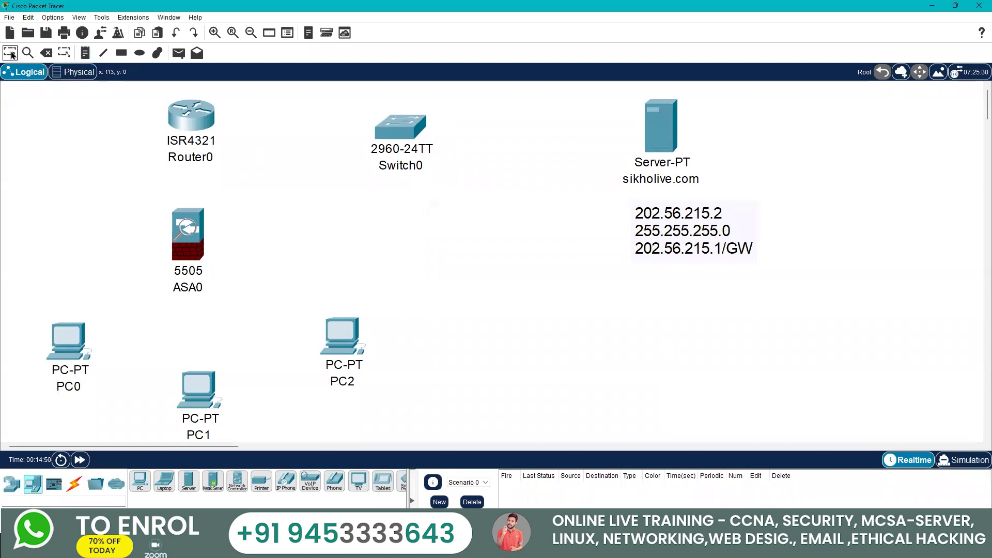
left_click_drag(436, 192, 387, 126)
Delete Switch0, nudge the server right and move Router0 to the top centre
key("Delete")
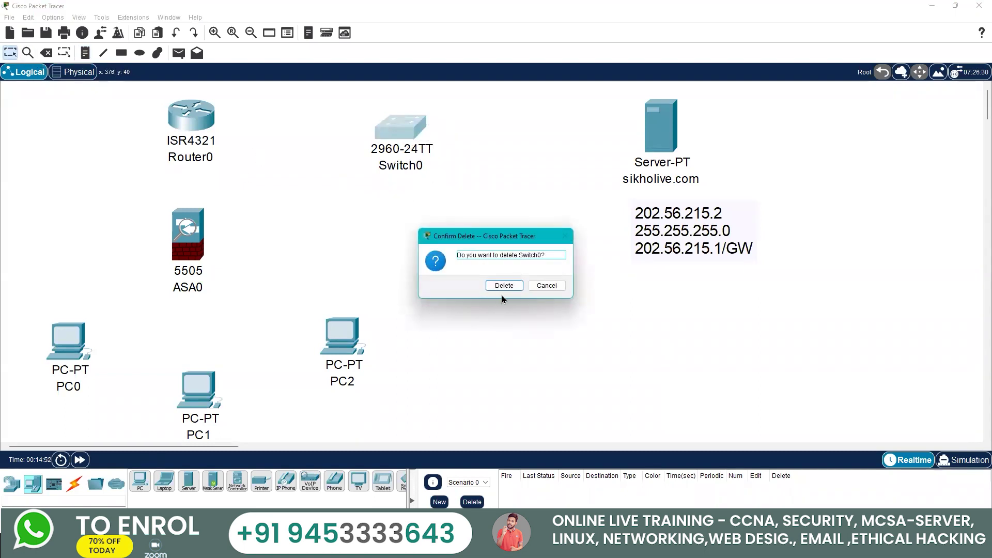
key("Return")
left_click(10, 52)
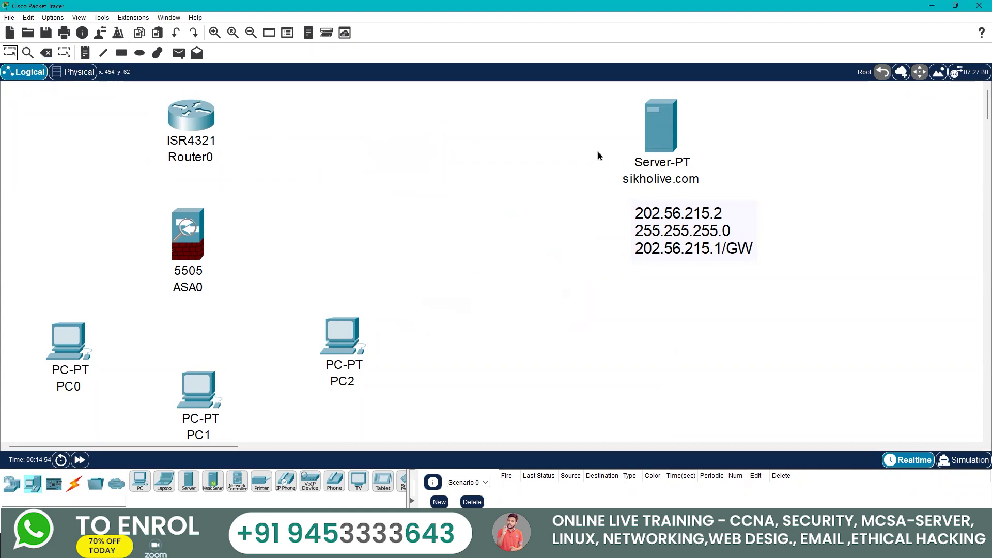
left_click_drag(666, 134, 681, 132)
left_click_drag(211, 117, 355, 139)
Cable Router0 to the server and to ASA0 using automatic connection
left_click(74, 483)
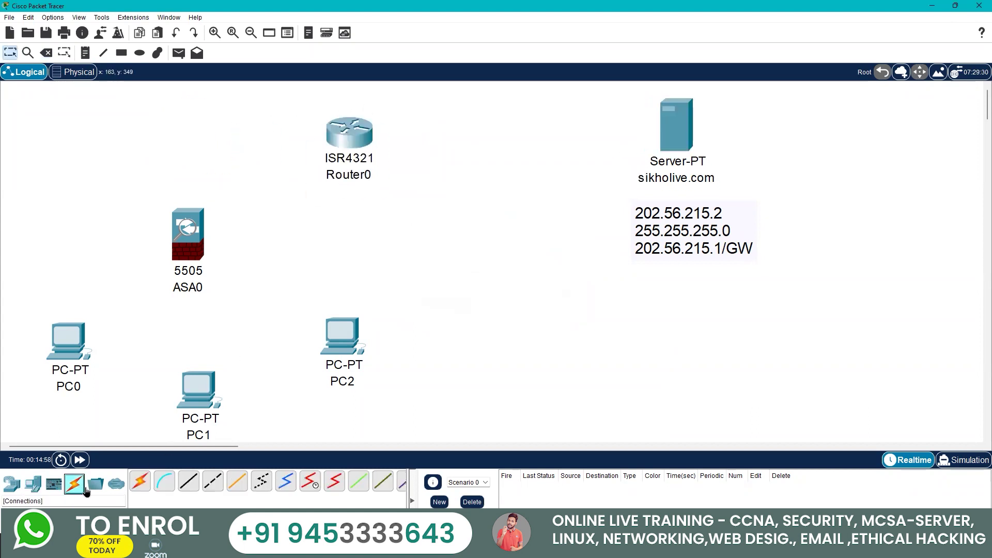
left_click(140, 481)
left_click(355, 140)
left_click(676, 118)
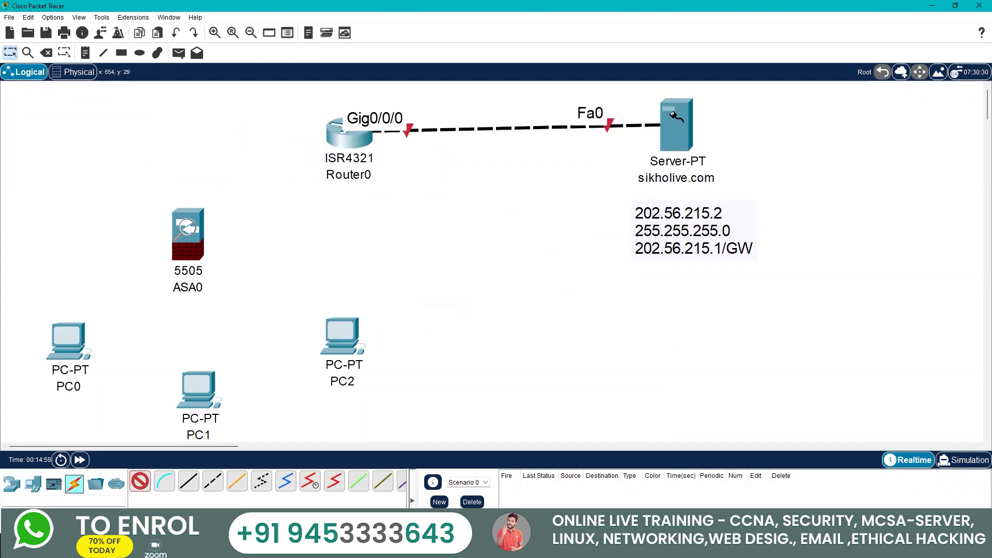
left_click(342, 149)
left_click(189, 225)
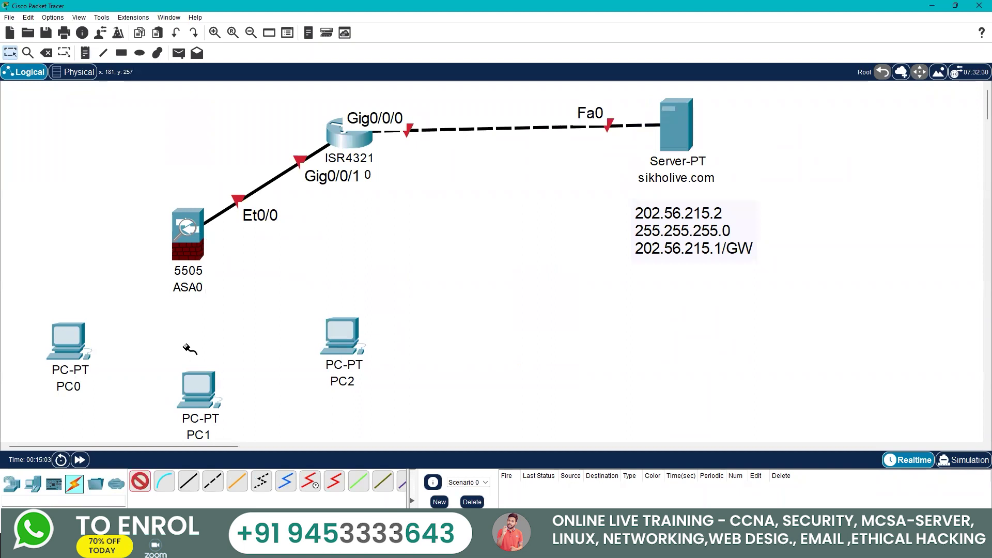
Cable ASA0 to PC0, PC1 and PC2
left_click(187, 243)
left_click(70, 339)
left_click(188, 248)
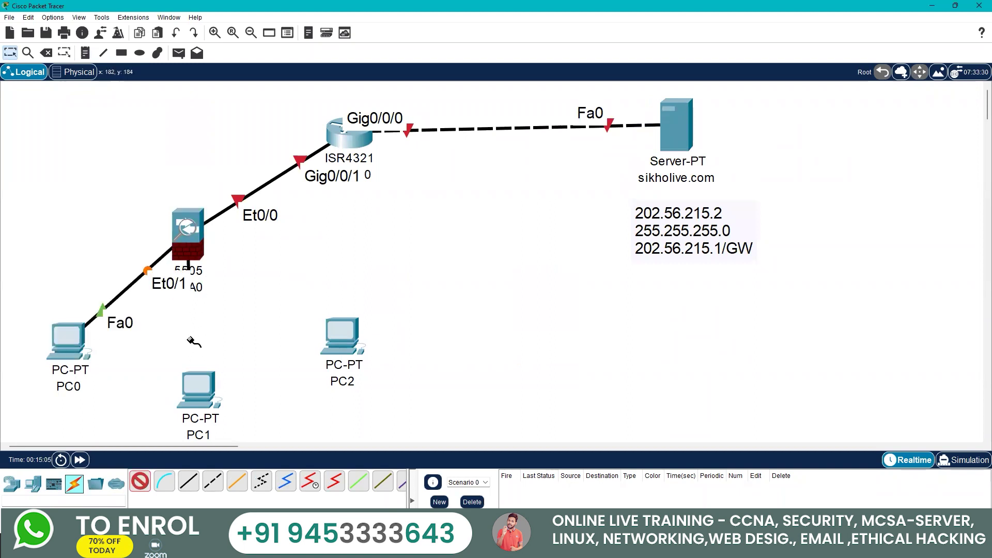
left_click(197, 385)
left_click(188, 241)
left_click(340, 336)
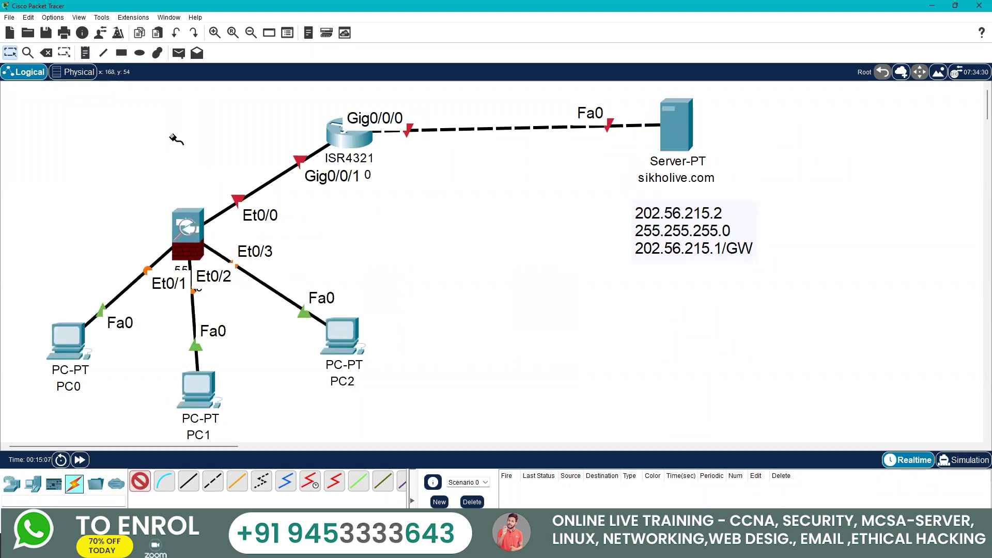
left_click(7, 52)
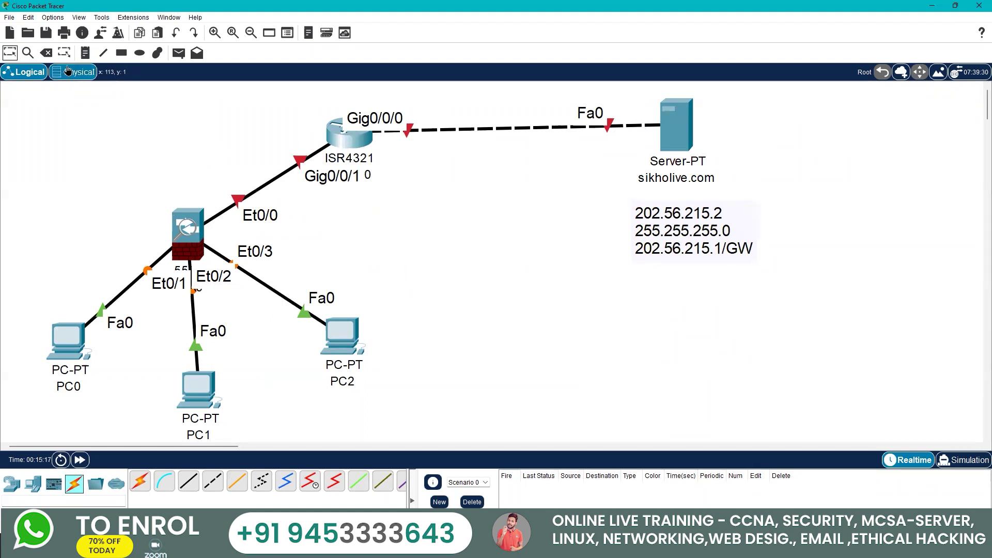
Add notes 202.56.215.1 and 192.168.0.1/ln beside the router's two links
left_click(86, 53)
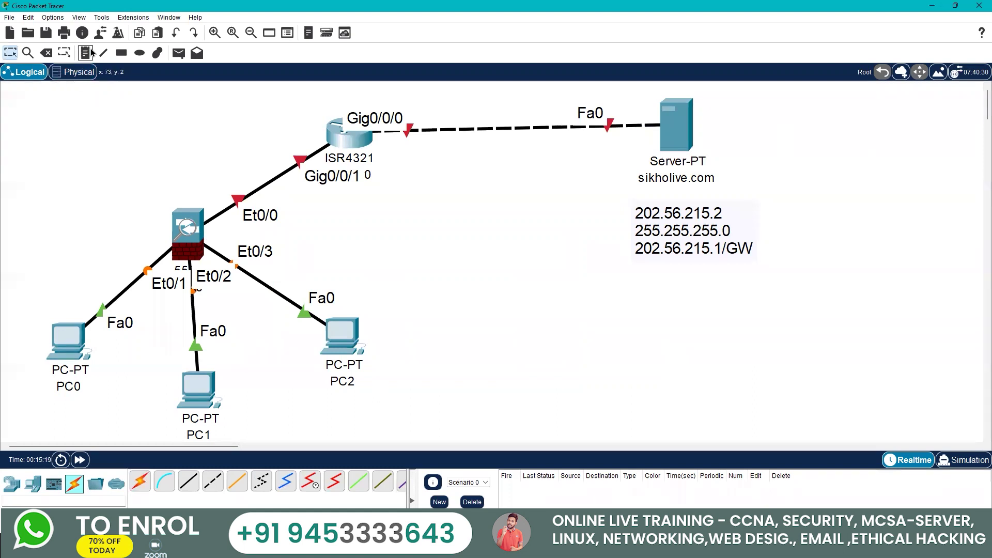
left_click(402, 151)
type("202.56.215.1")
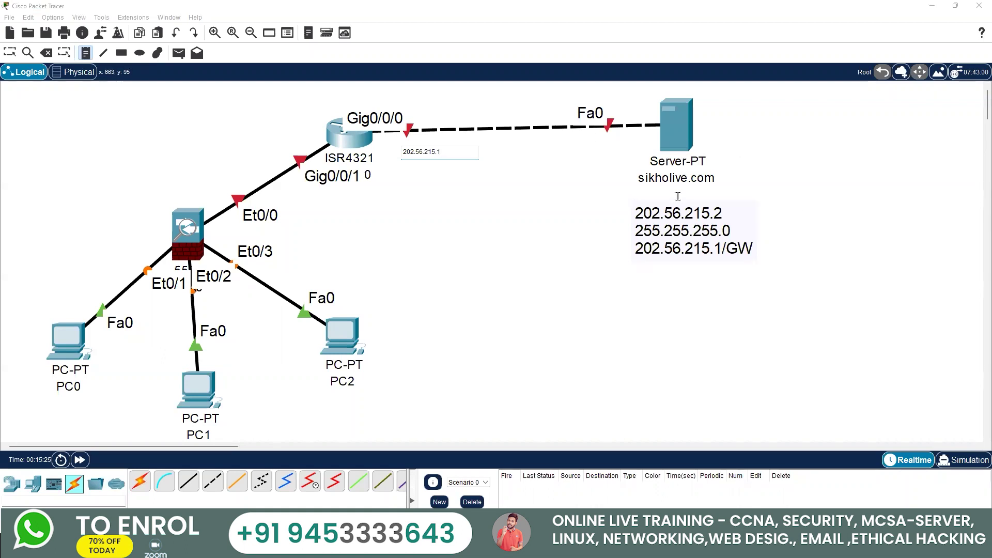
left_click(598, 212)
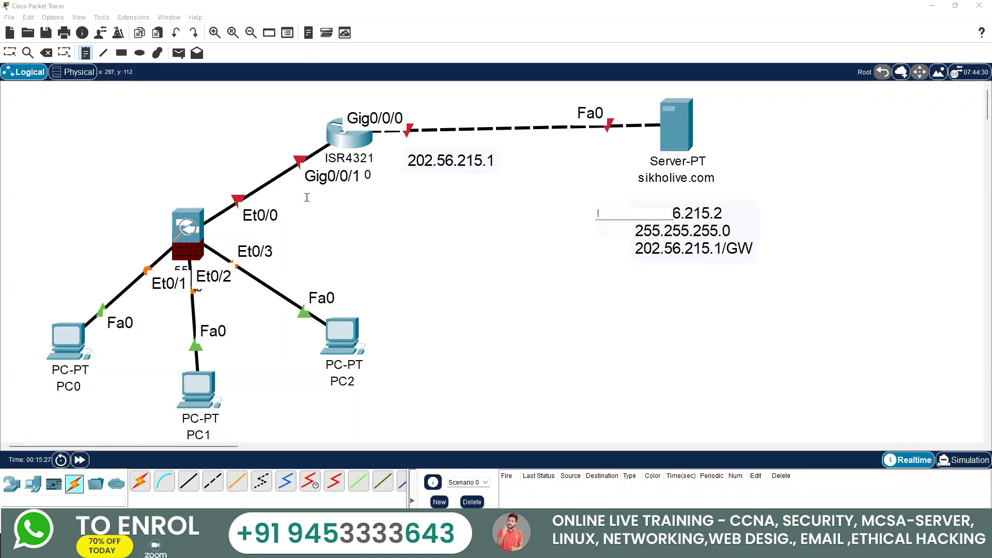
left_click(240, 154)
type("192.168.0.1/In")
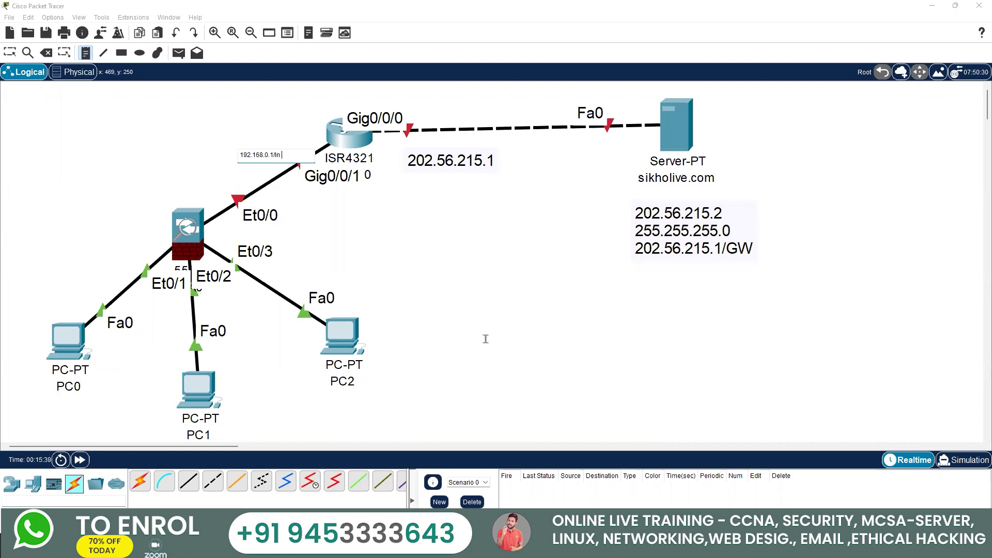
key("Escape")
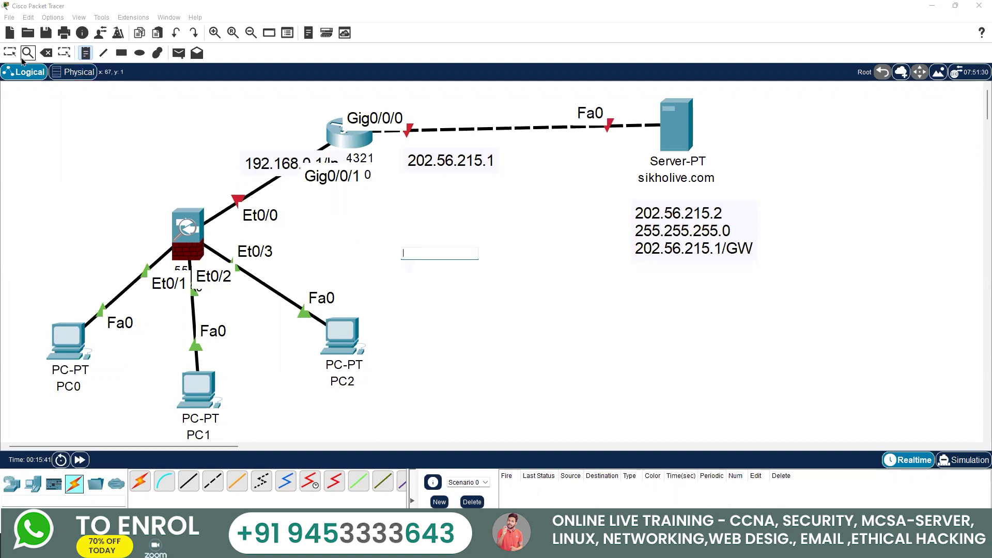
Position the notes by Gig0/0/0 and Gig0/0/1, then move the ASA and PC0 left
left_click(255, 169)
left_click_drag(255, 169, 224, 126)
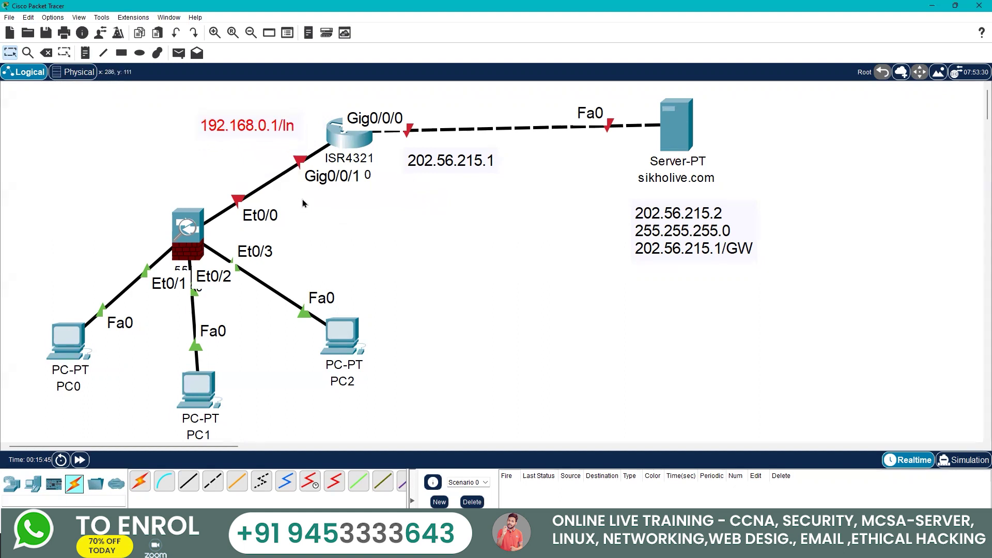
left_click_drag(435, 165, 444, 114)
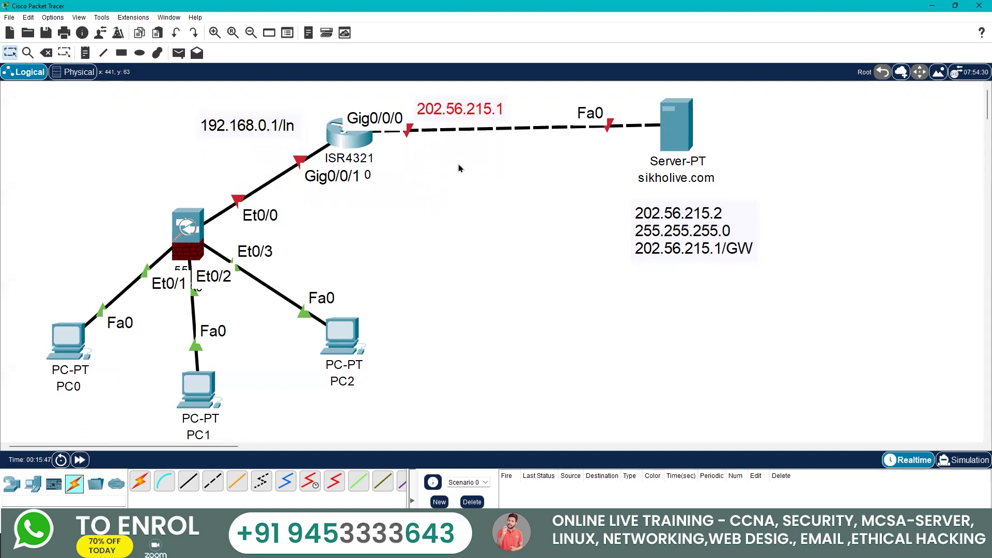
left_click_drag(262, 130, 400, 205)
left_click_drag(187, 236, 131, 234)
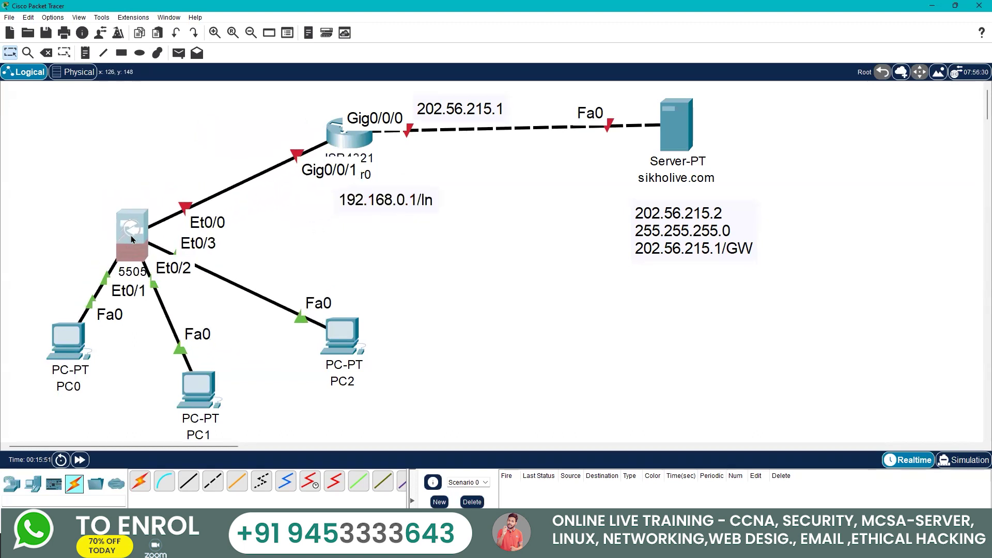
left_click_drag(57, 344, 29, 380)
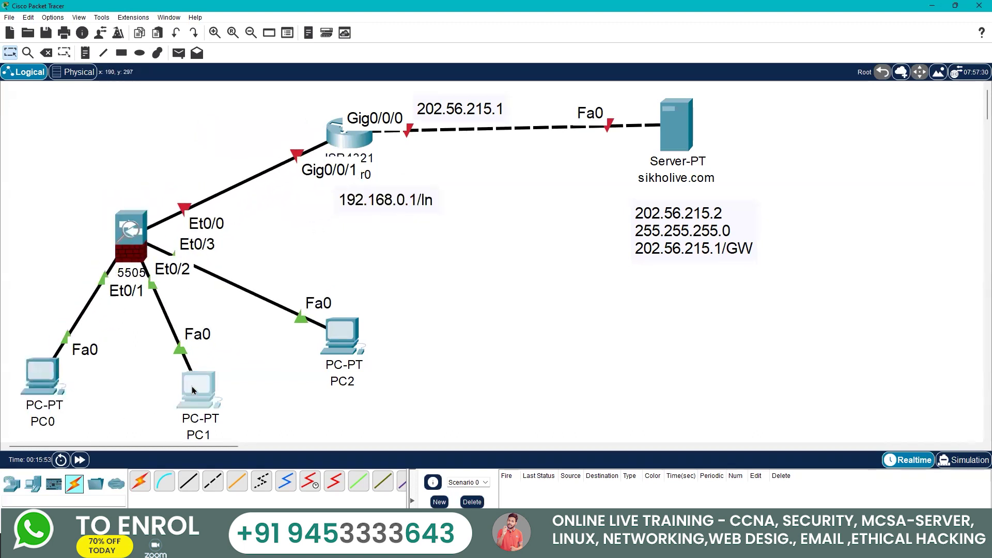
Line PC1 and PC2 up under the ASA, then open ASA0's configuration window
left_click_drag(196, 386, 141, 371)
left_click_drag(341, 338, 230, 362)
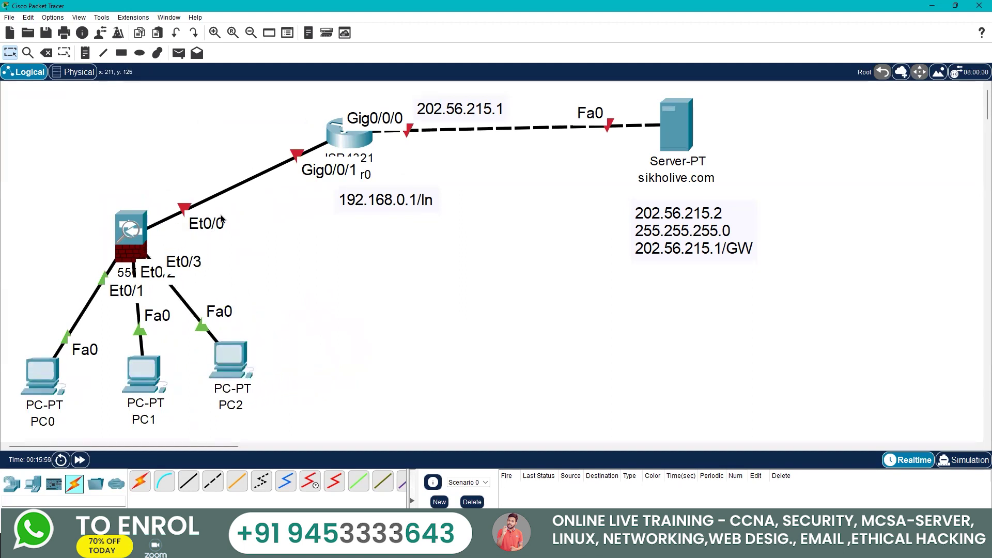
left_click(83, 56)
left_click(10, 52)
left_click(136, 227)
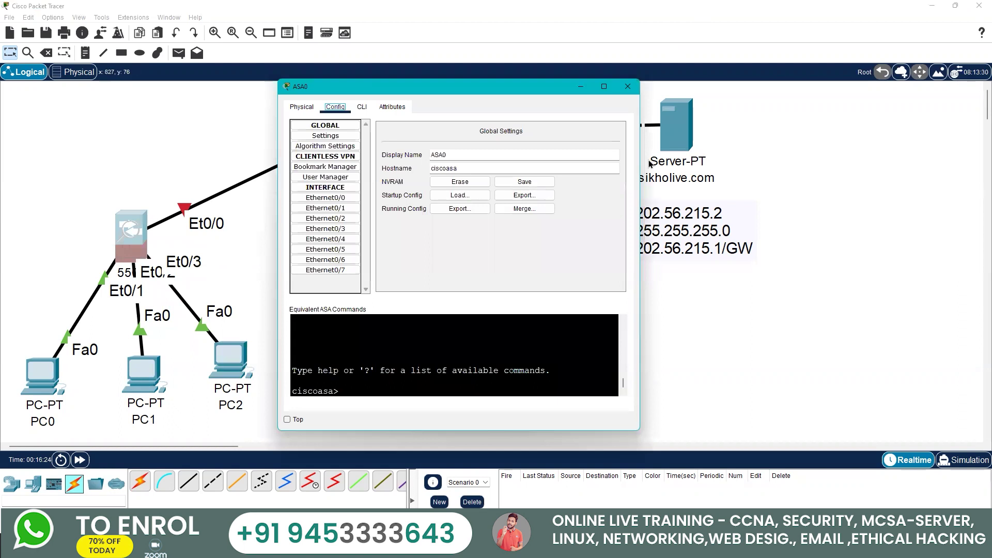
Inspect ASA0's Ethernet0/0 port settings, leaving it assigned to VLAN 2
left_click(325, 136)
double_click(443, 155)
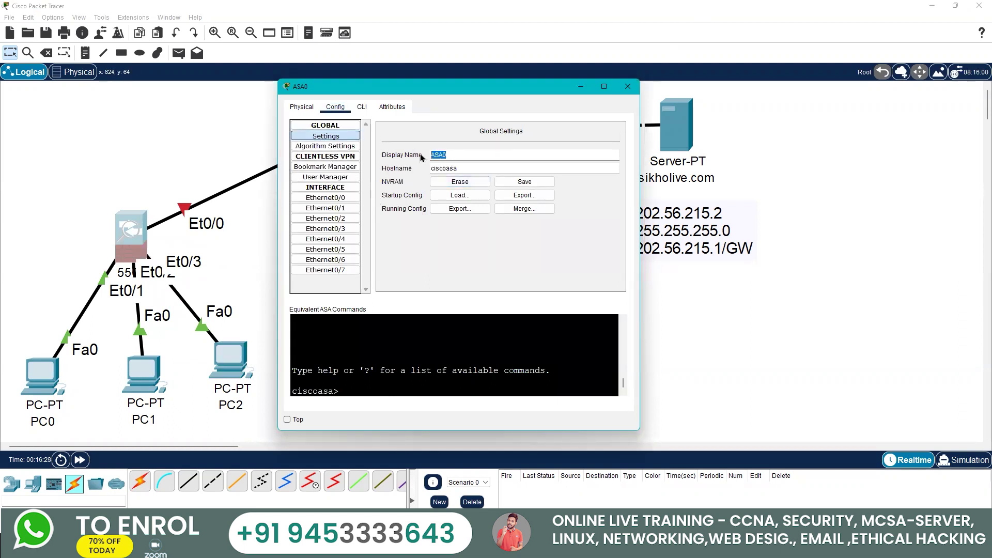
left_click(326, 197)
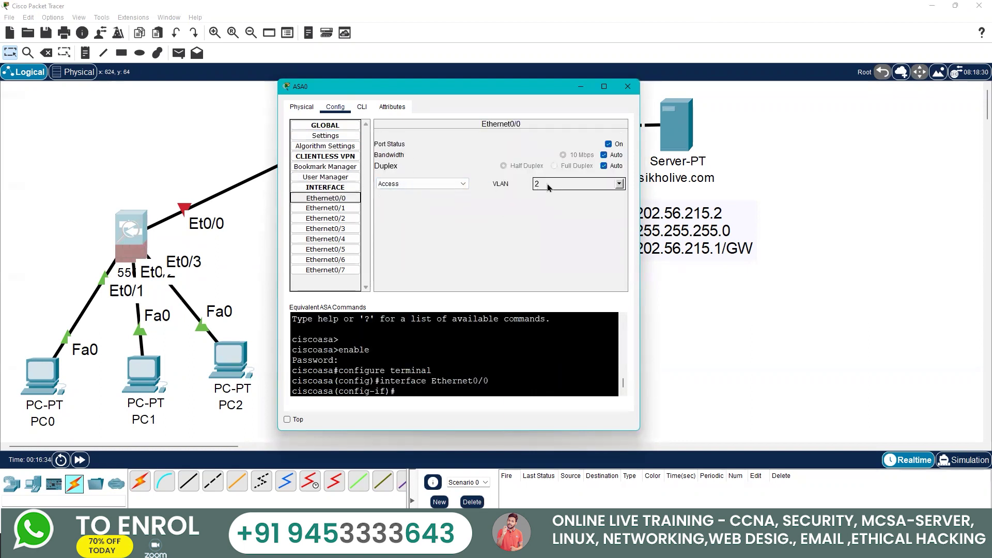
left_click(565, 184)
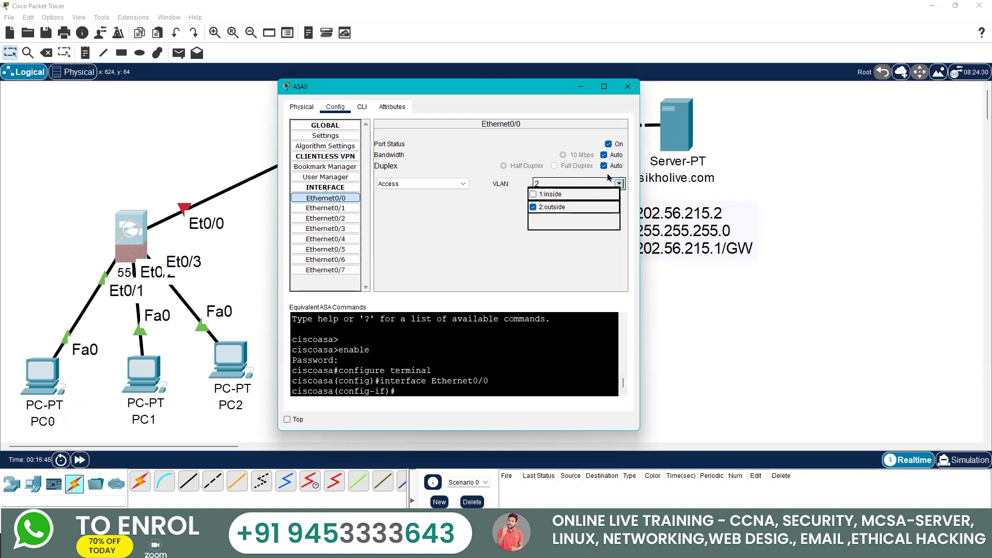
left_click(519, 251)
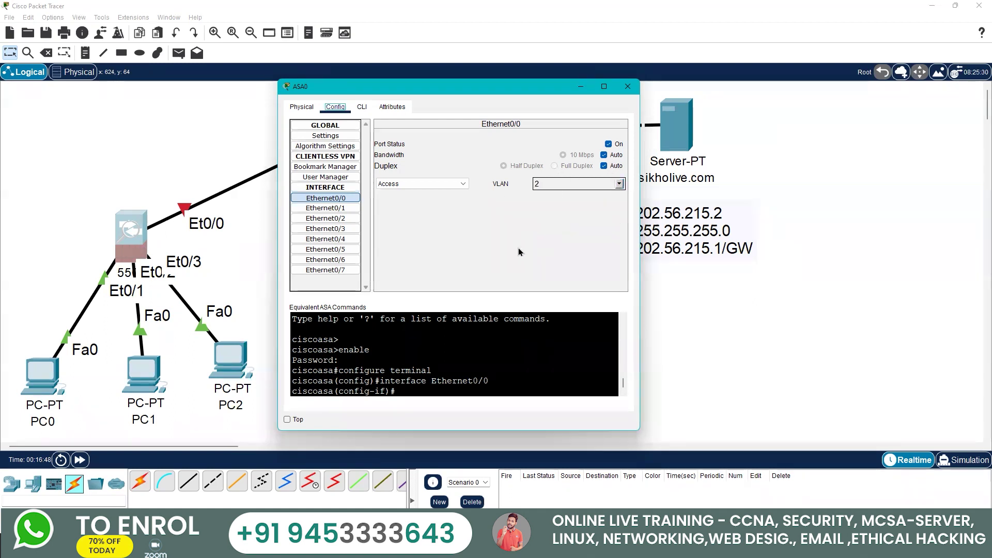
Confirm Ethernet0/0 stays in access mode, then nudge PC1 left and PC2 down-left
left_click(429, 186)
left_click(429, 185)
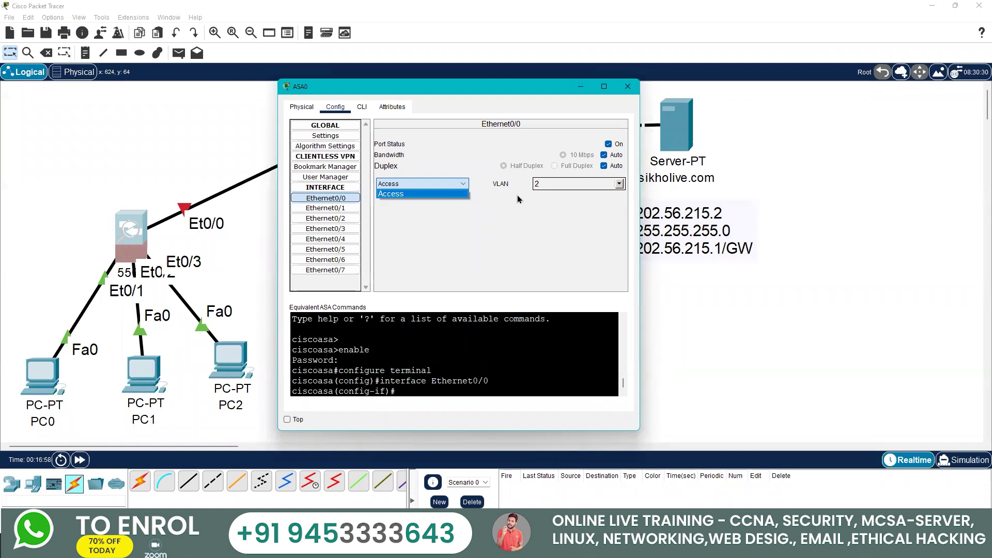
left_click(544, 212)
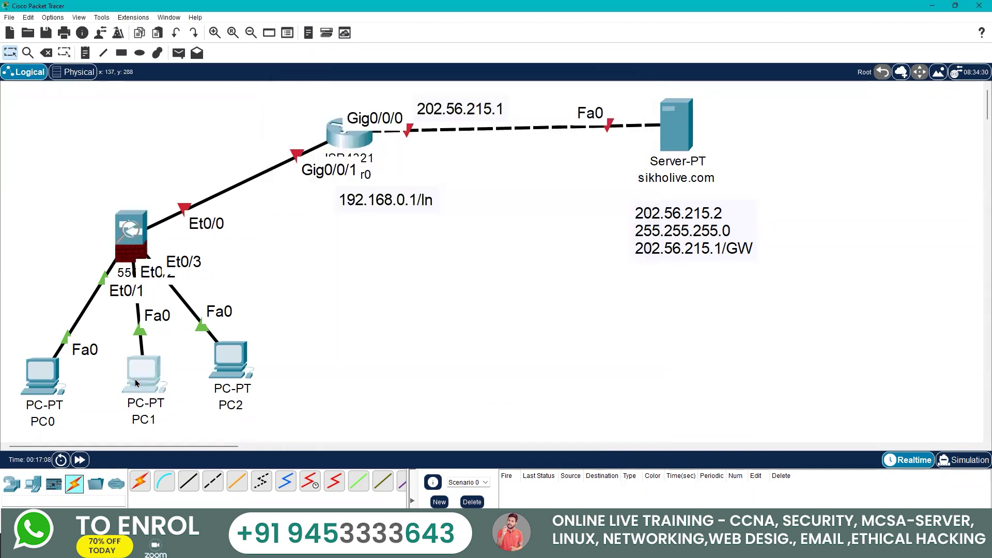
left_click_drag(136, 383, 125, 382)
left_click_drag(229, 364, 214, 379)
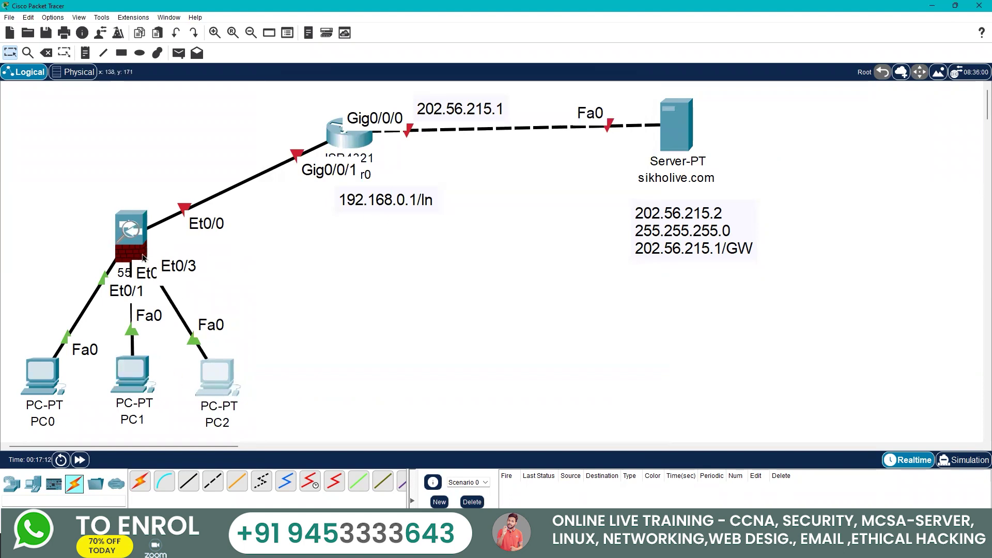
Box-select PC2, the ASA firewall and PC1, then clear the selection
left_click(106, 176)
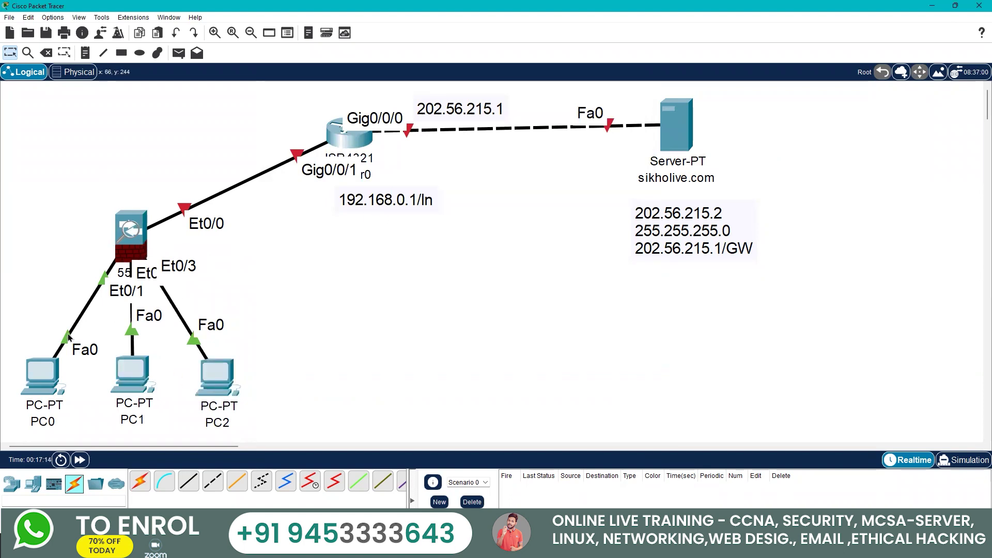
left_click_drag(258, 335, 199, 394)
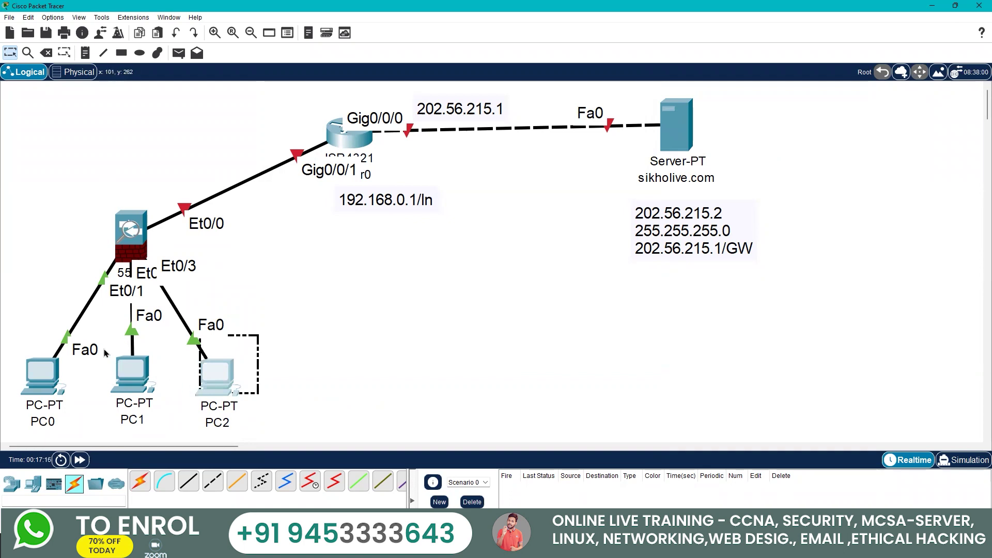
left_click_drag(106, 174, 314, 215)
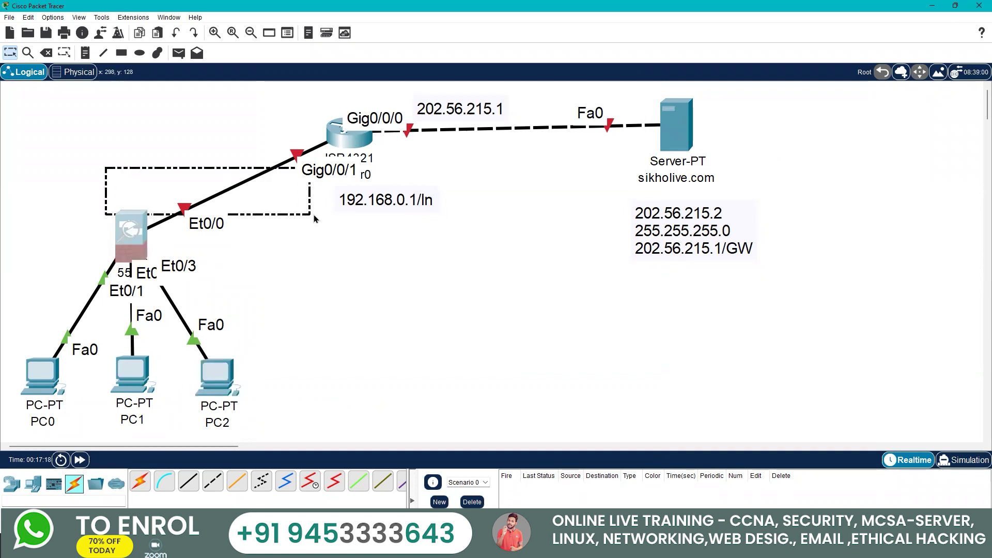
left_click_drag(23, 296, 114, 392)
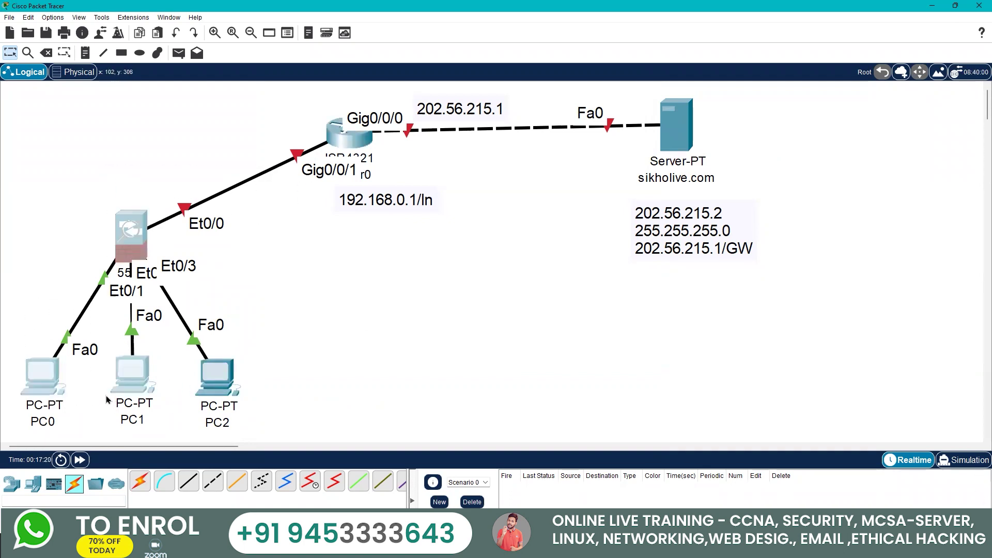
left_click(92, 248)
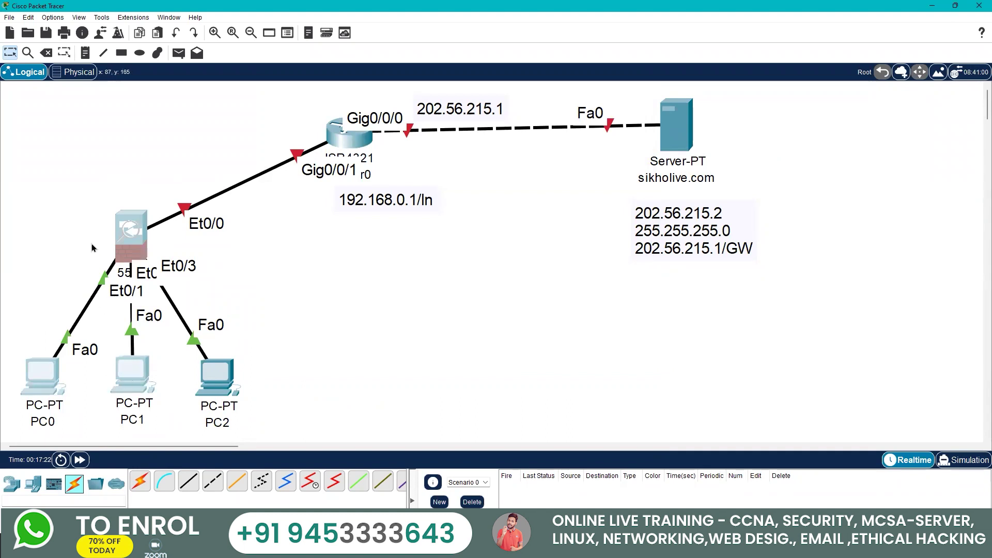
left_click(104, 203)
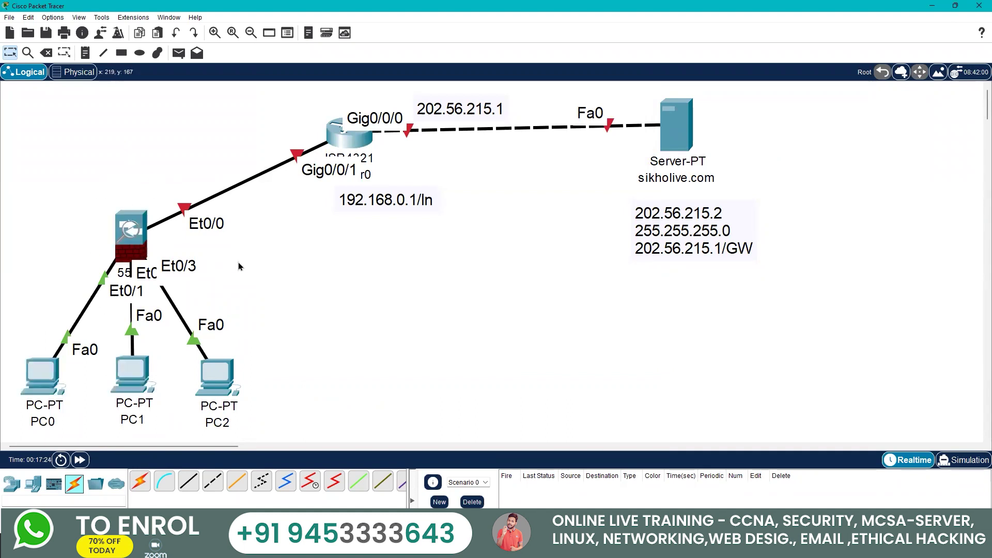
Add a note beside the Et0/0 link reading 'vlan -2' / '192.168.0.2 /outside traffic'
left_click(85, 53)
left_click(233, 221)
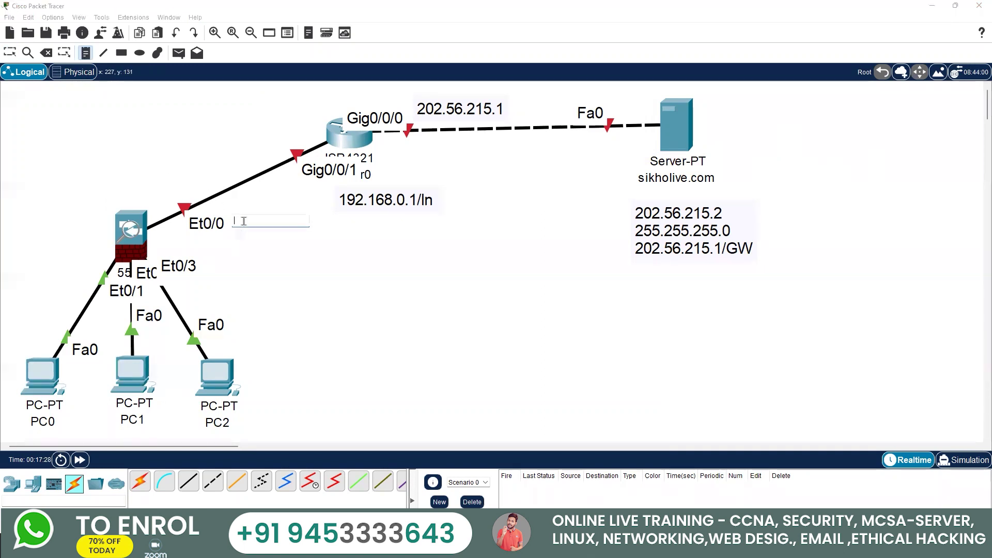
type("vlan -2")
key("Return")
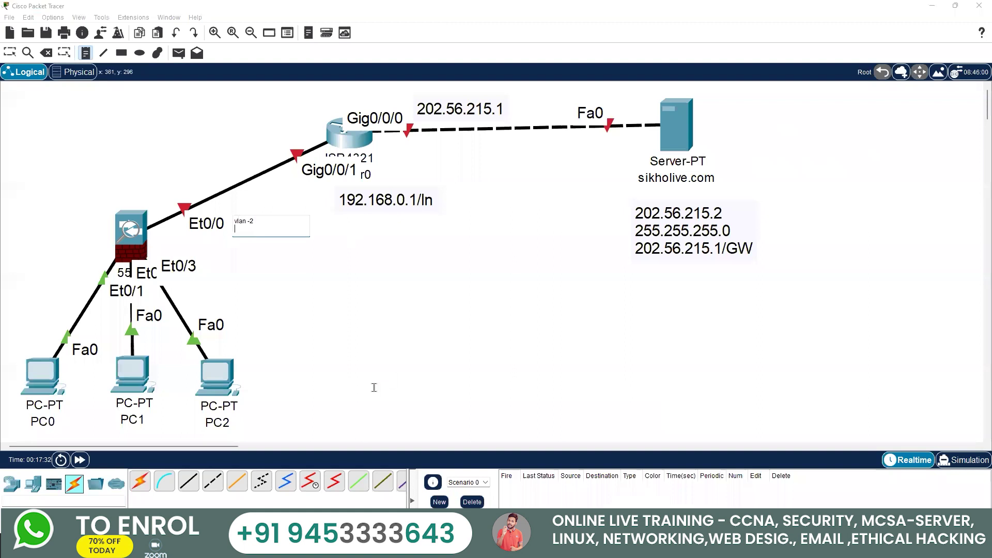
type("192.168.0.2 /ou")
type("tside traffc")
key("BackSpace")
key("BackSpace")
left_click(260, 326)
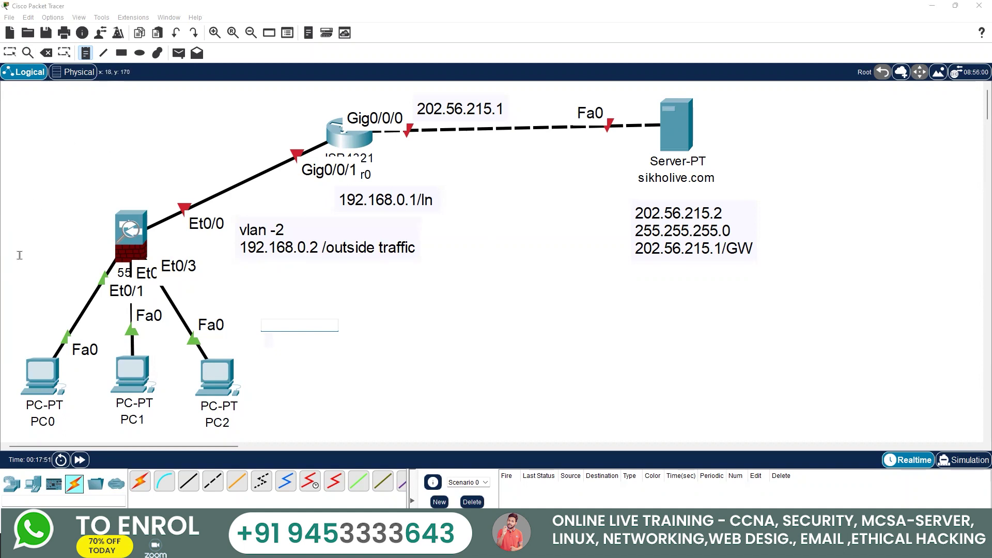
Add a note by PC2: 'inside network / dhcp IP req from firewall / 172.168.0.10-172.168.0.20', nudged upward
left_click(250, 362)
type("insi")
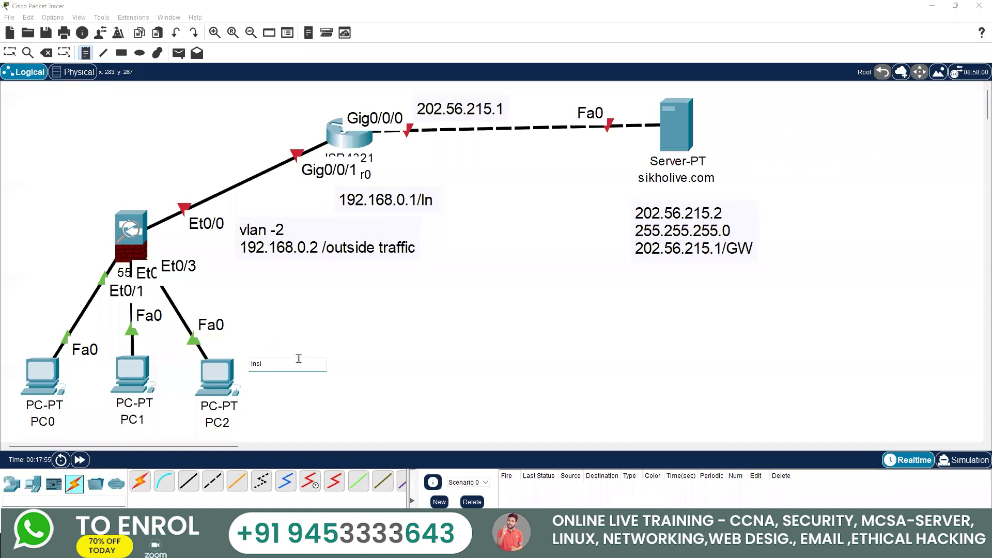
type("de network")
key("Return")
type("dhcp IP req from")
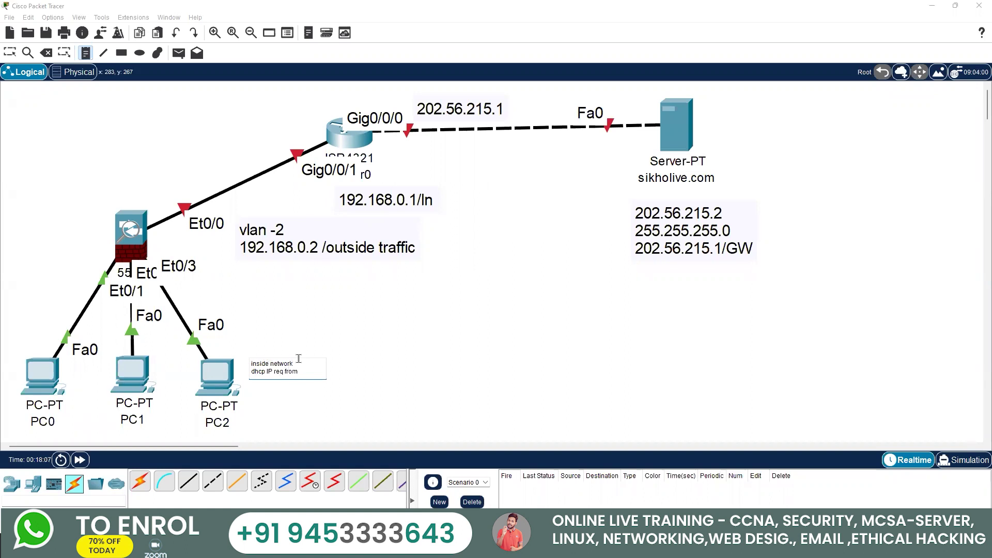
type(" firewall")
key("Return")
type("19")
key("BackSpace")
key("BackSpace")
key("BackSpace")
key("BackSpace")
type("172.168.0.10-172.168")
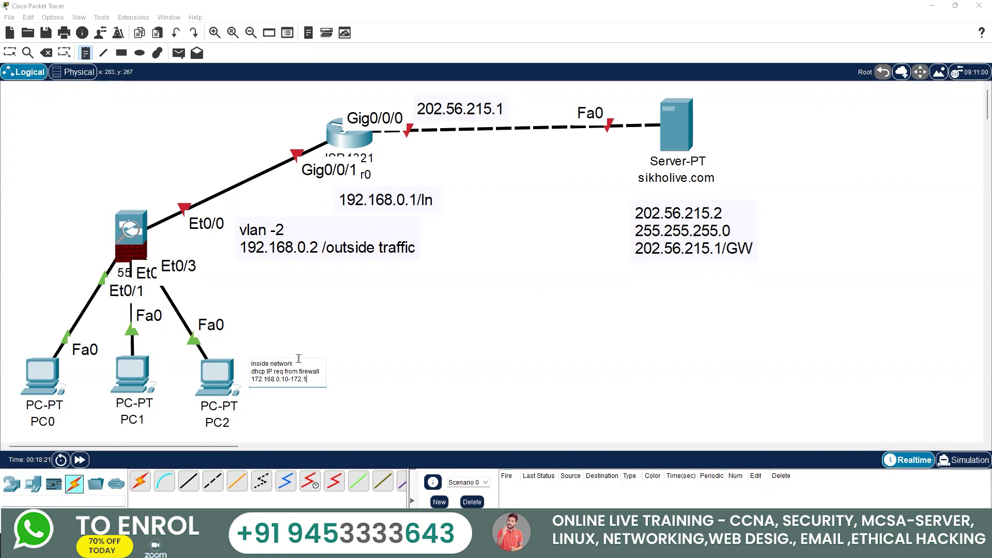
type(".0.20")
left_click(291, 349)
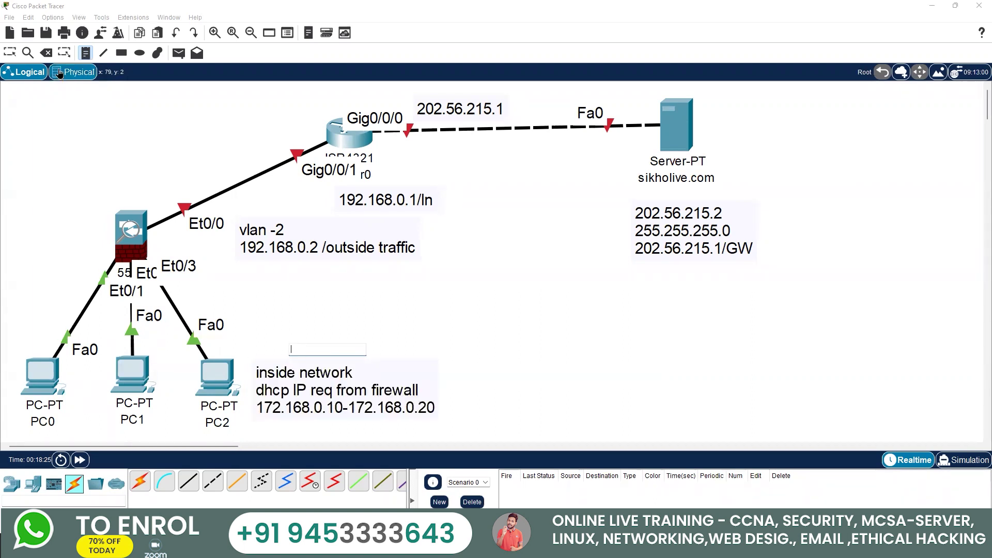
key("Escape")
left_click_drag(308, 398, 308, 391)
Move the firewall right, the vlan -2 note above it, and the inside network note up
left_click(488, 294)
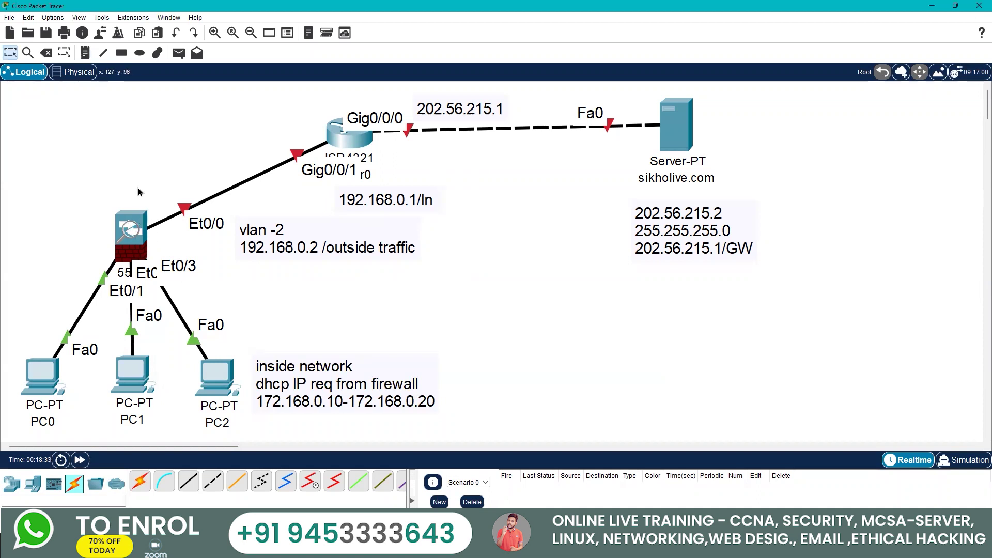
left_click_drag(135, 237, 150, 233)
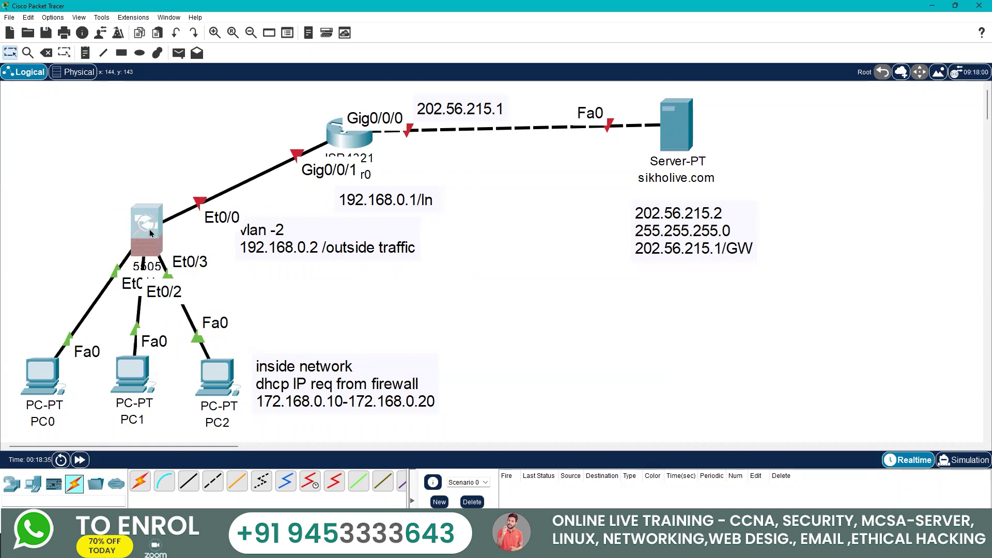
left_click_drag(293, 246, 125, 187)
mouse_move(319, 380)
left_mouse_down()
mouse_move(135, 298)
mouse_move(306, 348)
mouse_move(326, 370)
left_mouse_up()
Shift the ISR4321 router and its 192.168.0.1 and 202.56.215.1 notes up-left
left_click_drag(350, 140, 326, 133)
left_click_drag(389, 200, 367, 194)
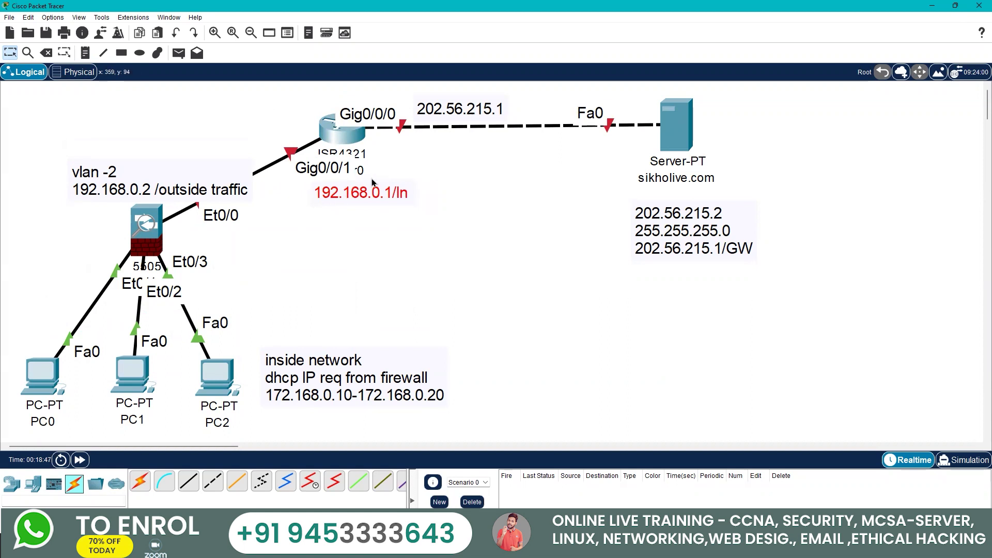
left_click_drag(477, 110, 473, 103)
left_click(499, 195)
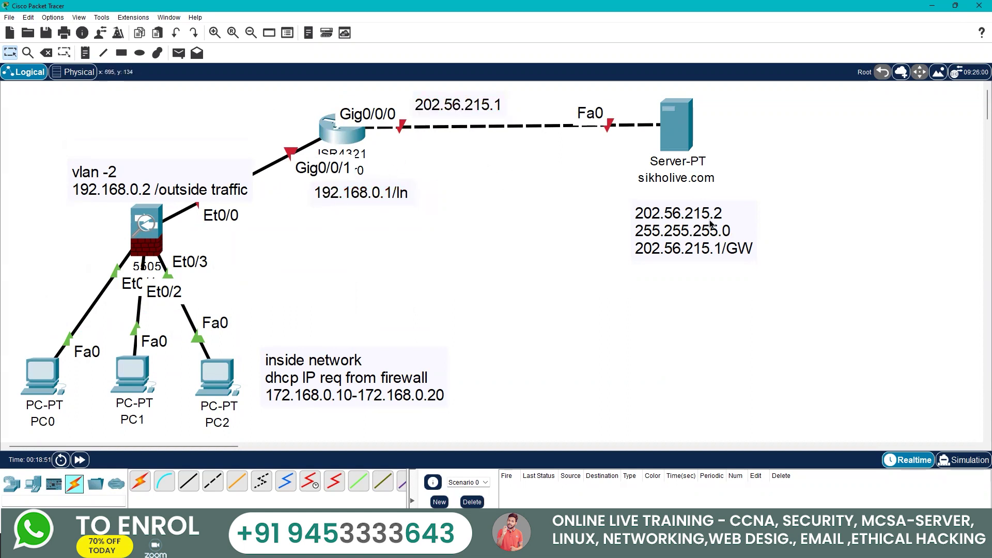
left_click(677, 130)
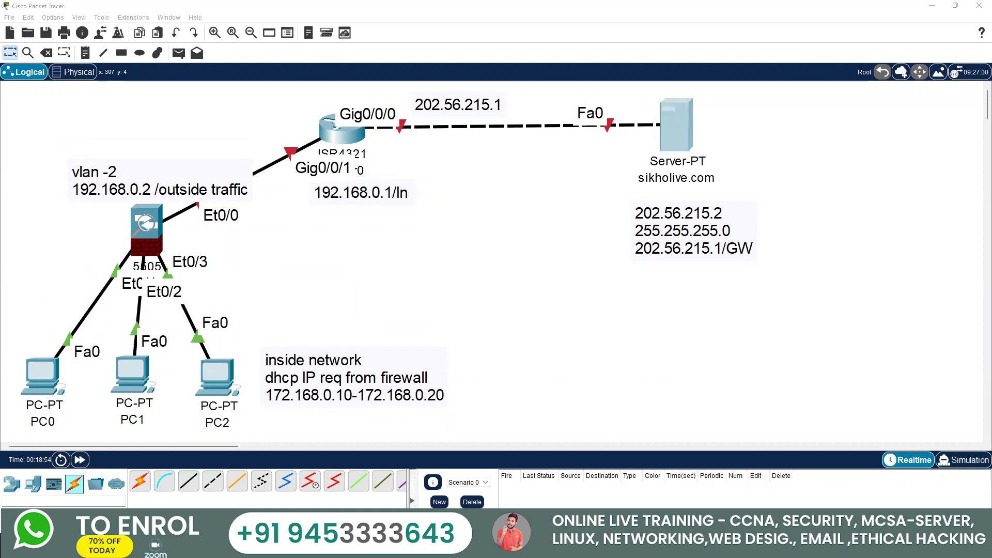
Give the server static IPv4 address 202.56.215.2 with the default 255.255.255.0 mask
left_click(519, 83)
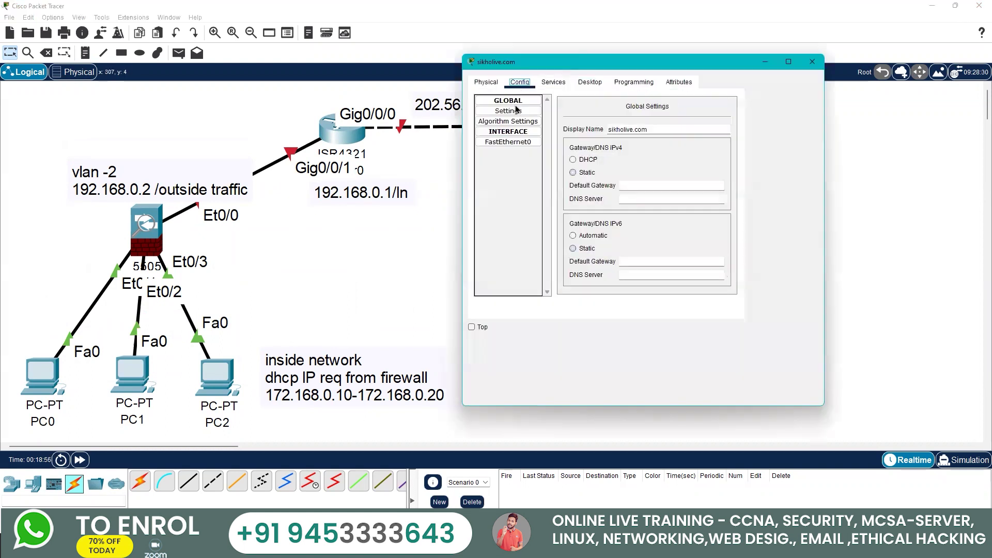
left_click(551, 82)
left_click(590, 83)
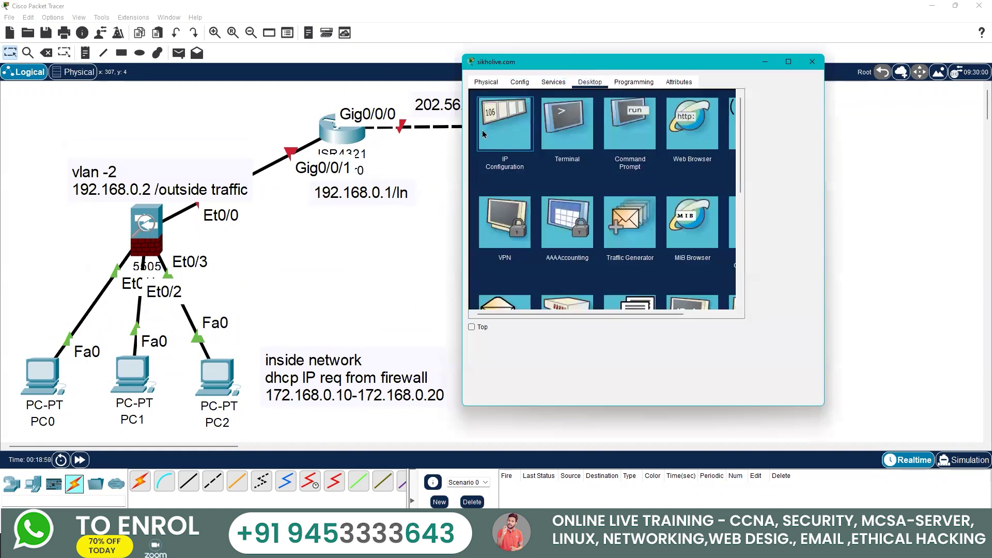
left_click(483, 135)
type("202.56.215.2")
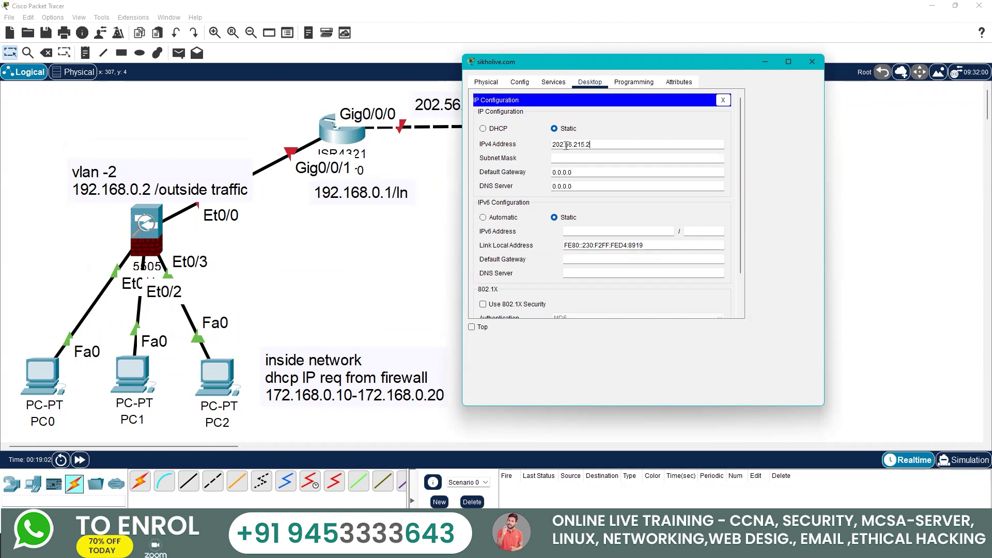
left_click(573, 161)
Set default gateway 202.56.215.1 and DNS server 202.56.215.2, then enlarge the server window
key("Tab")
type("2")
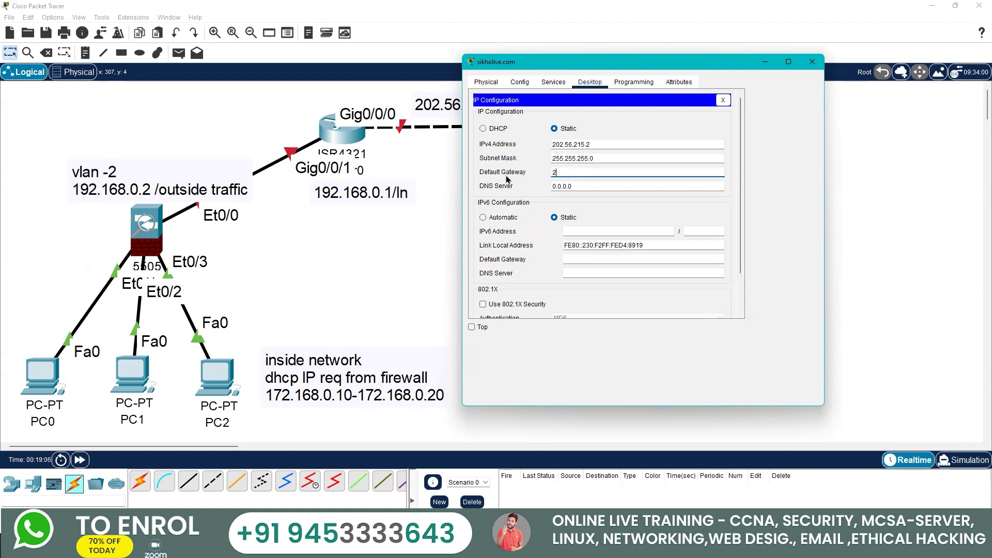
type("02.56.21202.56.215.1")
key("Tab")
type("202.560.2")
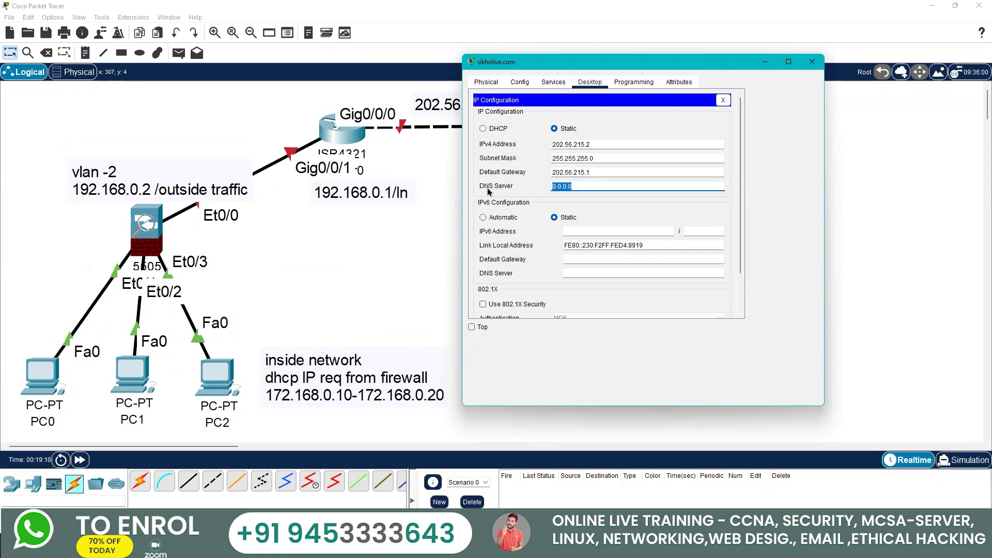
type("15")
key("BackSpace")
key("BackSpace")
key("BackSpace")
key("BackSpace")
key("BackSpace")
type(".21")
type("2")
key("ctrl+a")
left_click(724, 100)
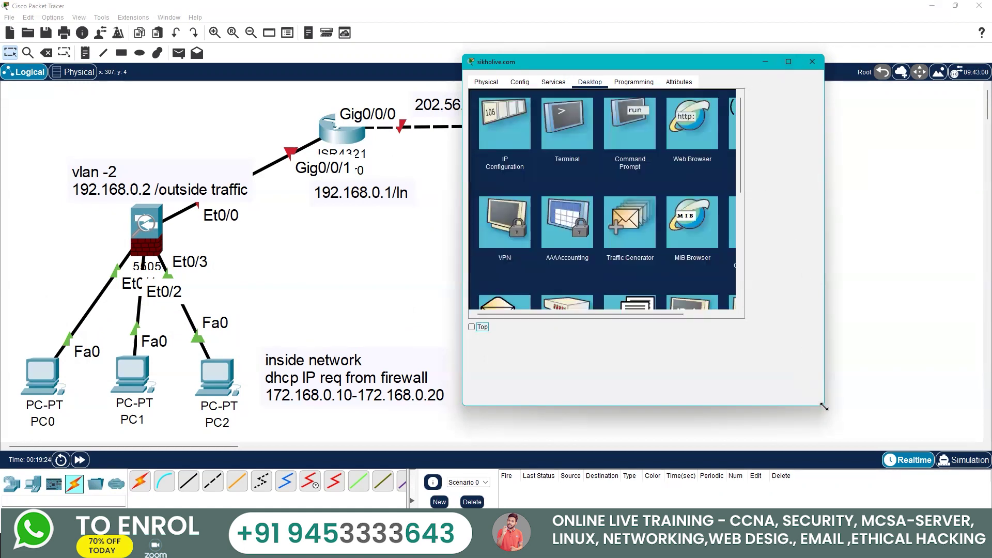
left_click_drag(823, 408, 900, 480)
Edit the HTTP index.html so the heading uses font size +4 and colour red
left_click(553, 82)
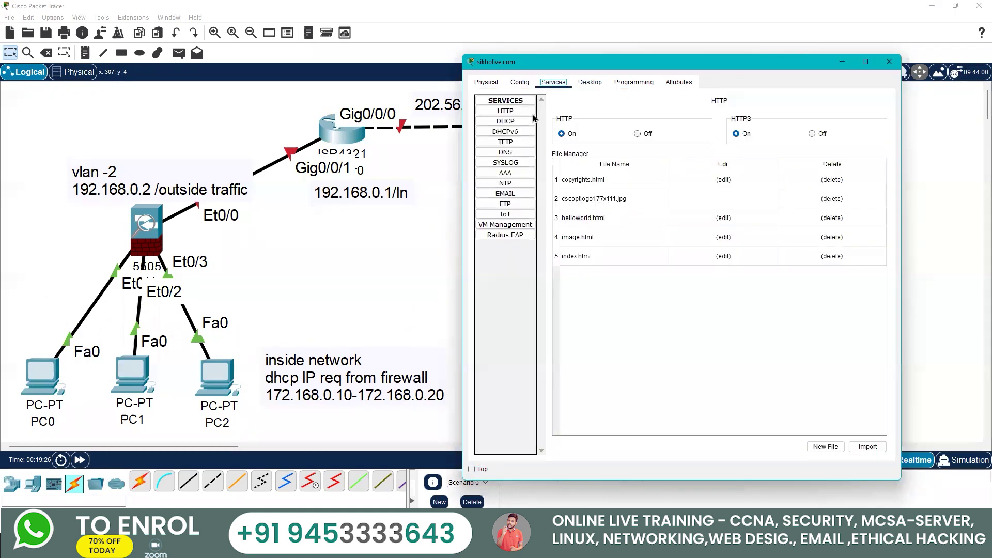
left_click(505, 111)
left_click(663, 261)
left_click(723, 256)
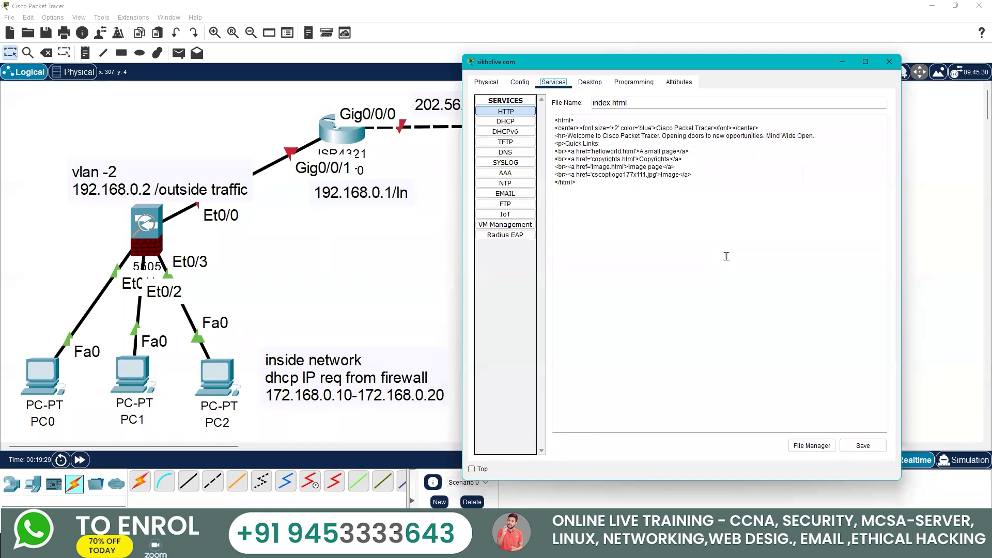
left_click(618, 127)
key("BackSpace")
type("4")
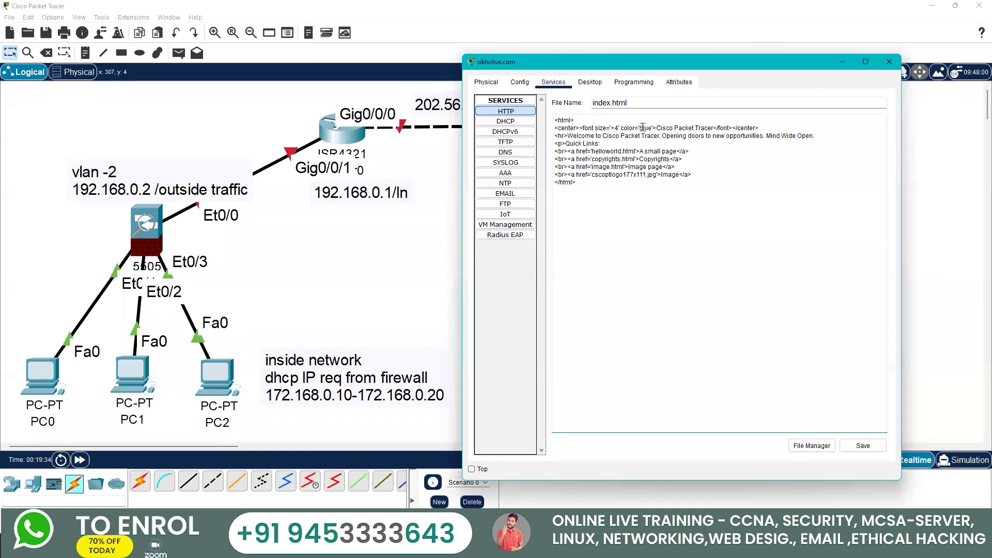
key("BackSpace")
key("BackSpace")
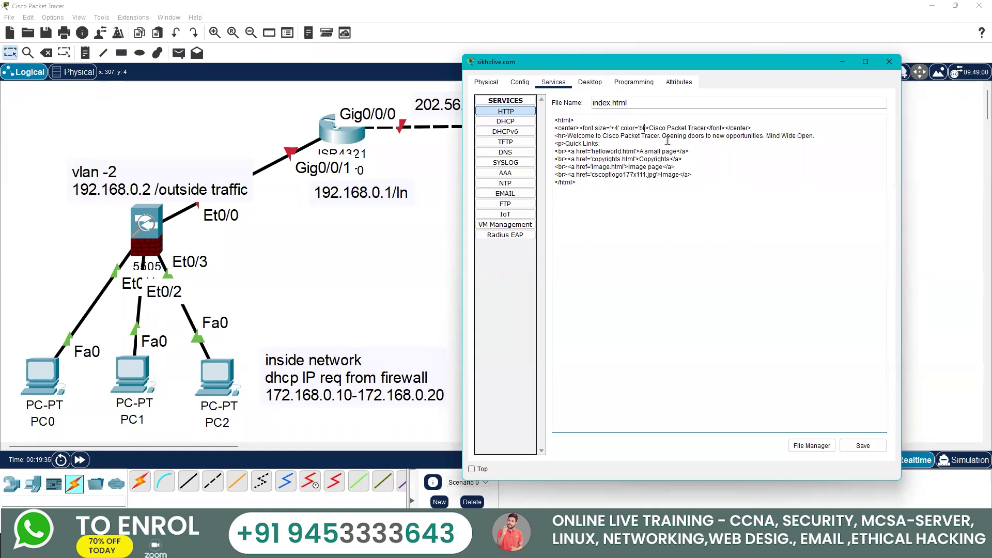
key("BackSpace")
key("BackSpace")
type("red")
Change the heading to sikholive.com and the line to 'Welcome to Cisco live batch', then save
left_click_drag(657, 121, 710, 128)
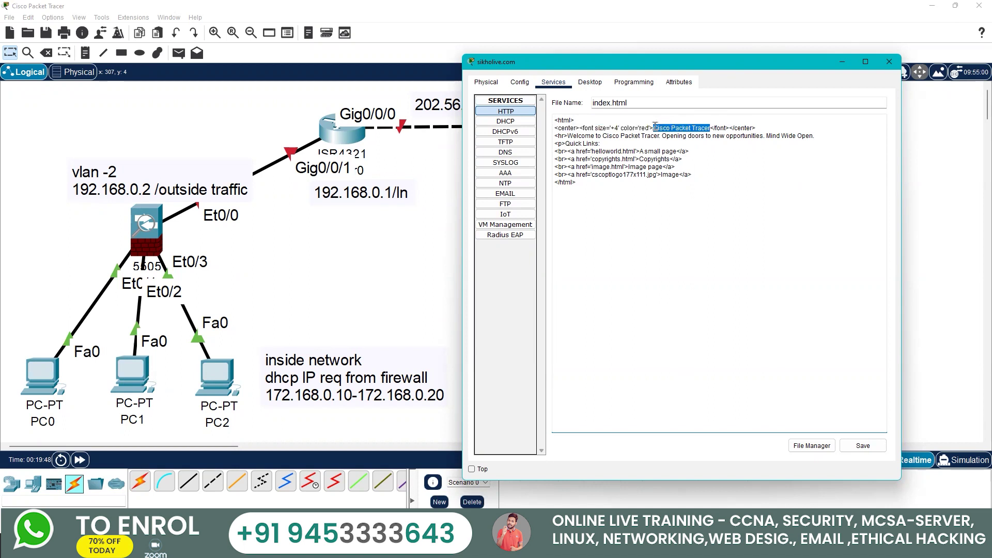
type("sikholive")
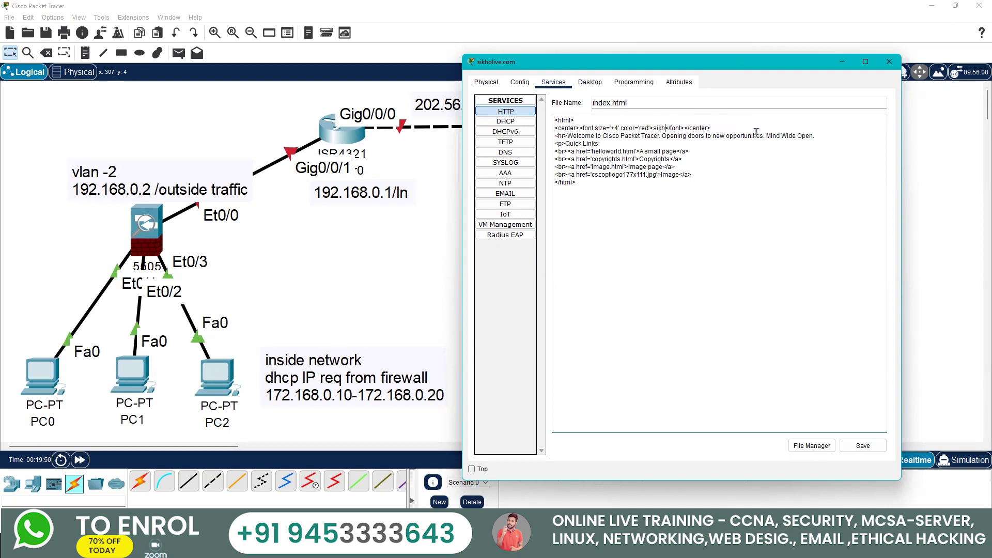
type(".com")
left_click_drag(618, 137, 817, 134)
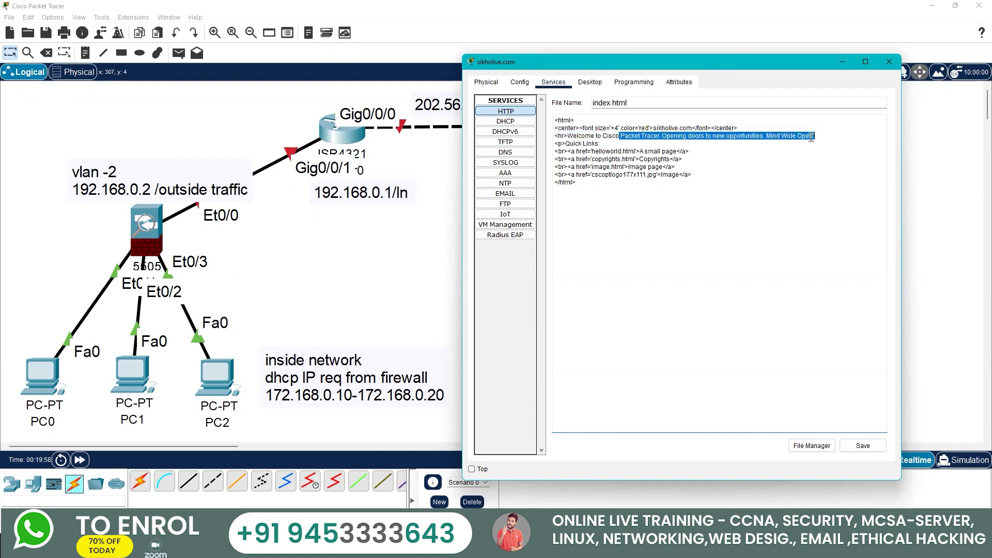
key("BackSpace")
type("live batch")
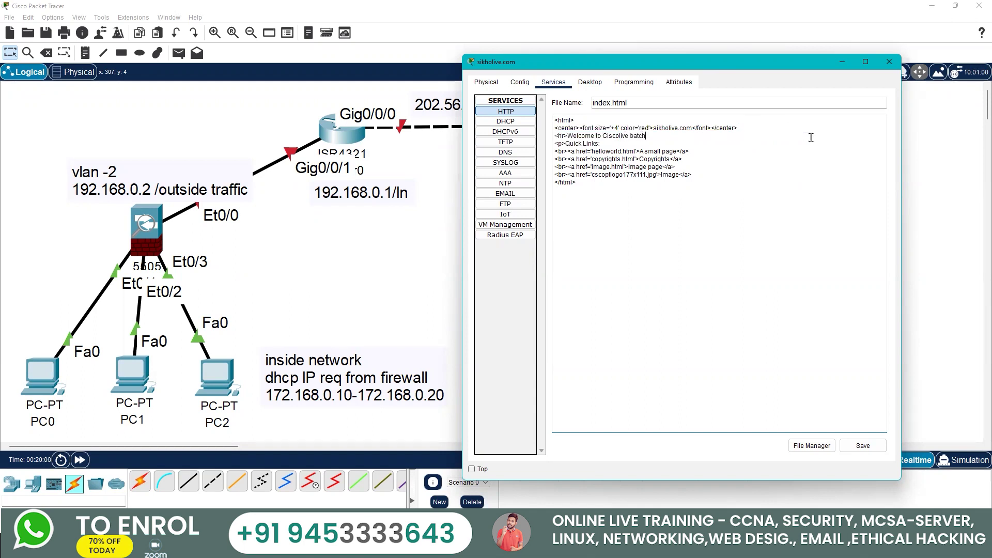
left_click(619, 135)
left_click(863, 445)
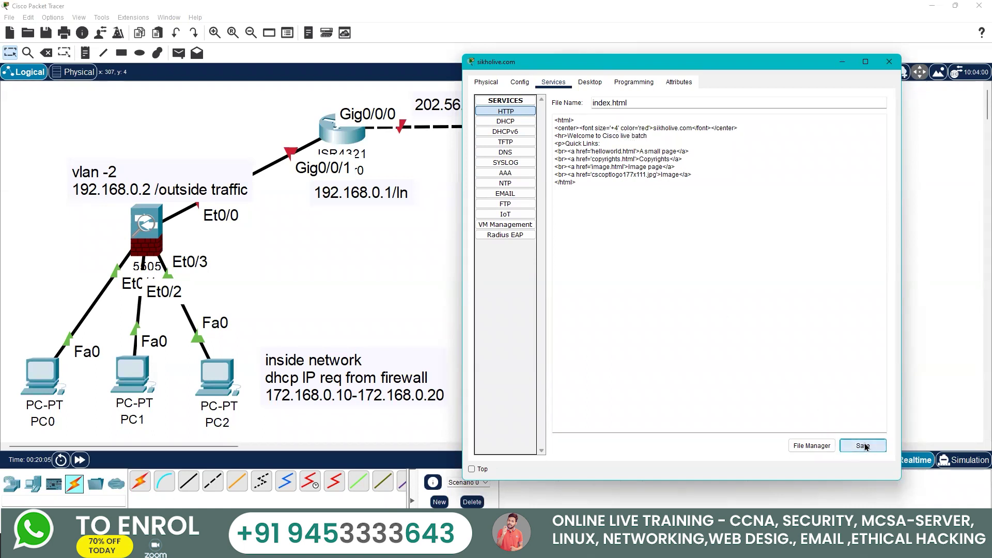
left_click(697, 288)
left_click(888, 62)
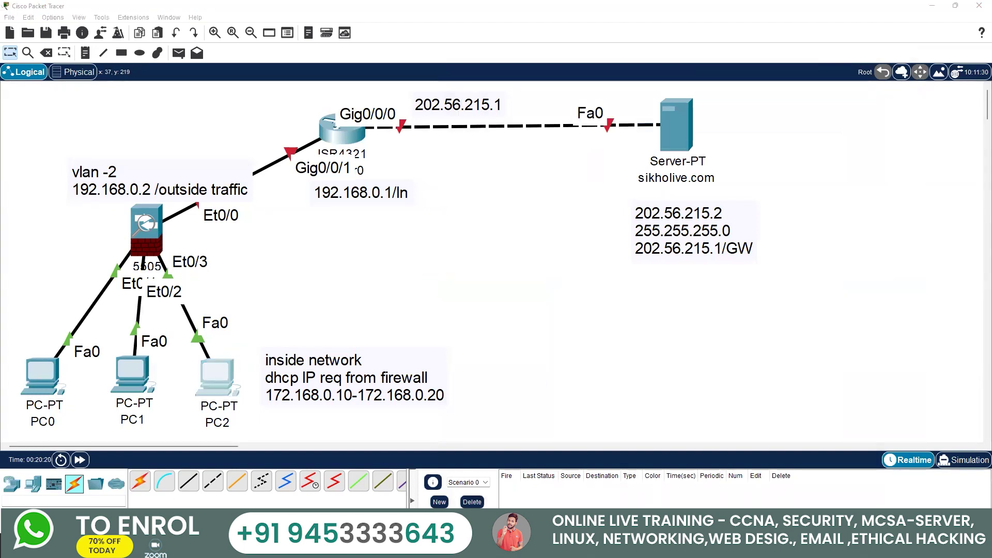
Move the 'vlan -2 / 192.168.0.2 /outside traffic' note up-left, off the Et0/0 link
left_click(303, 180)
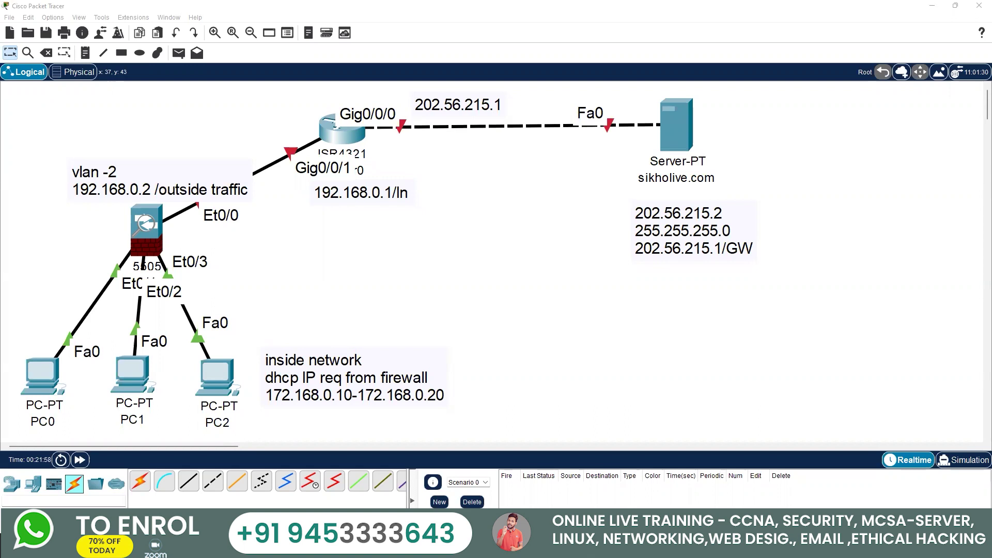
left_click(356, 284)
left_click_drag(120, 182, 111, 177)
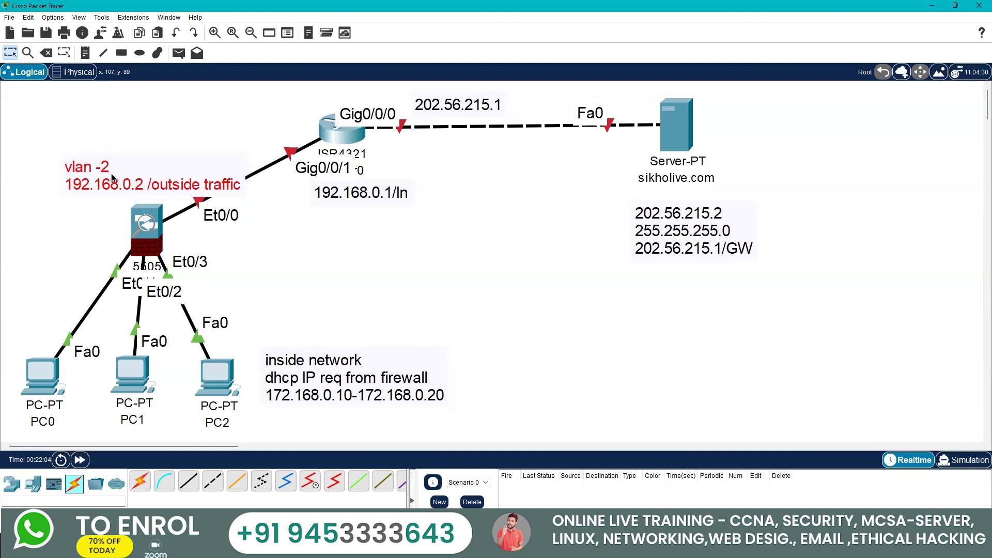
left_click(287, 244)
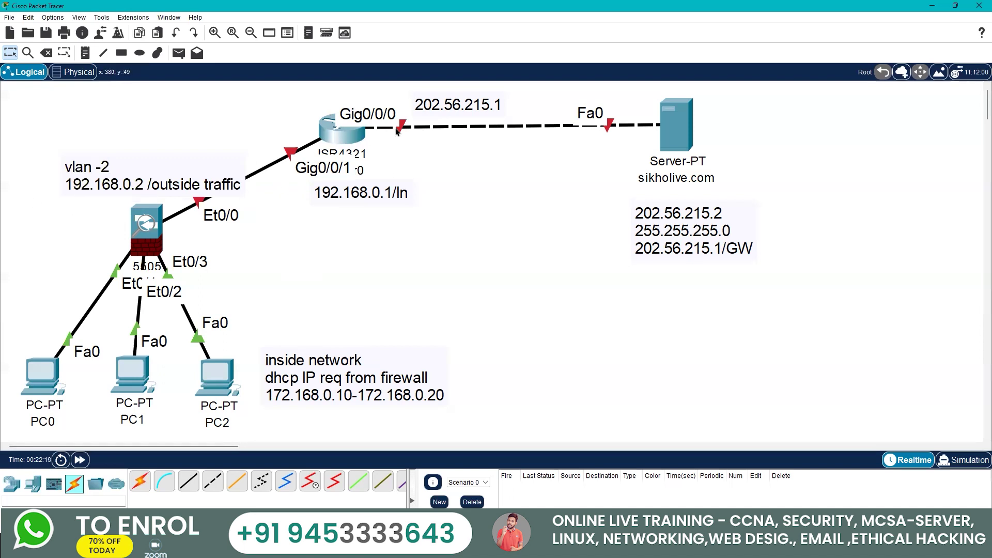
Open ASA0's CLI and enlarge its window, placing it up and right beside the topology
left_click(149, 235)
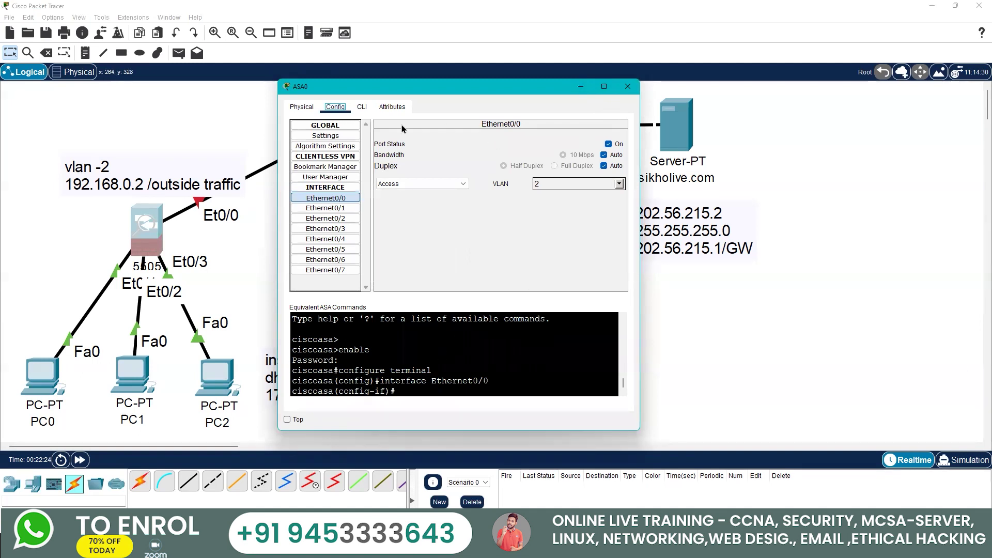
left_click(362, 107)
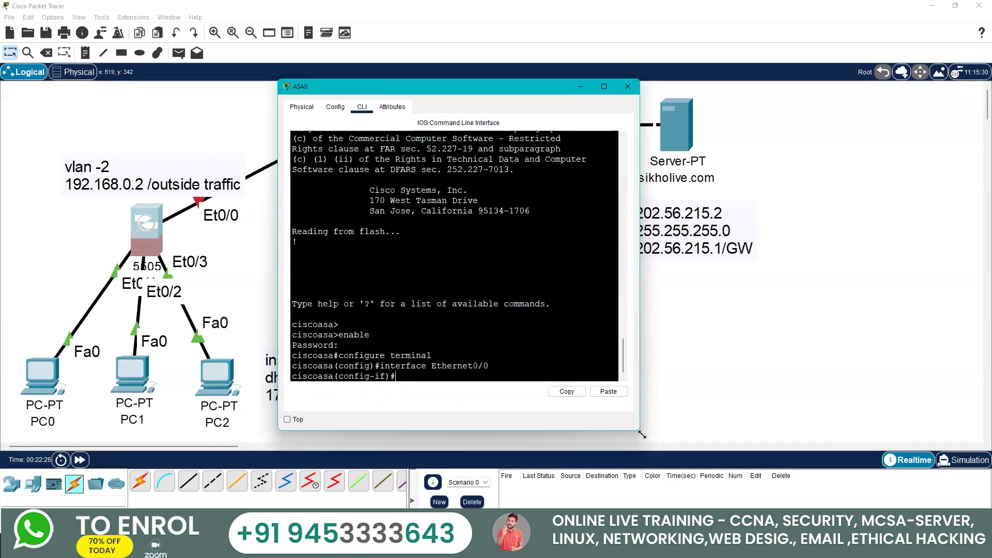
left_click_drag(637, 430, 775, 475)
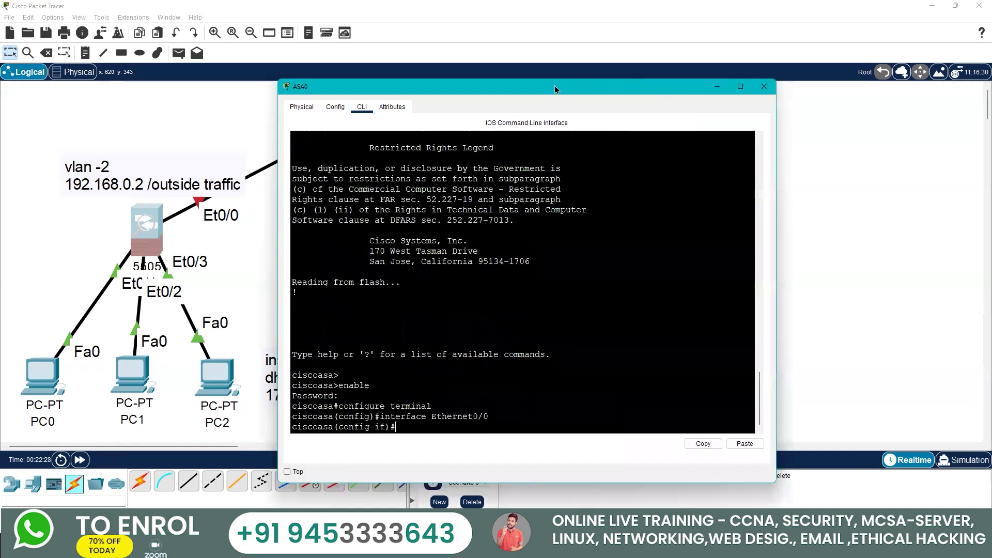
left_click_drag(553, 85, 664, 23)
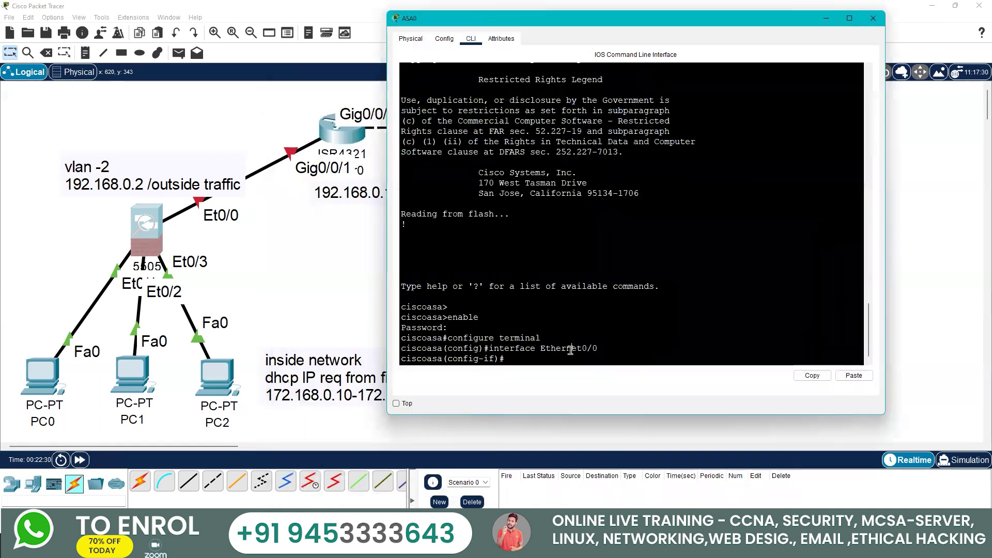
Leave interface mode, log off, re-enable with an empty password, enter and exit conf t
key("ctrl+z")
key("Return")
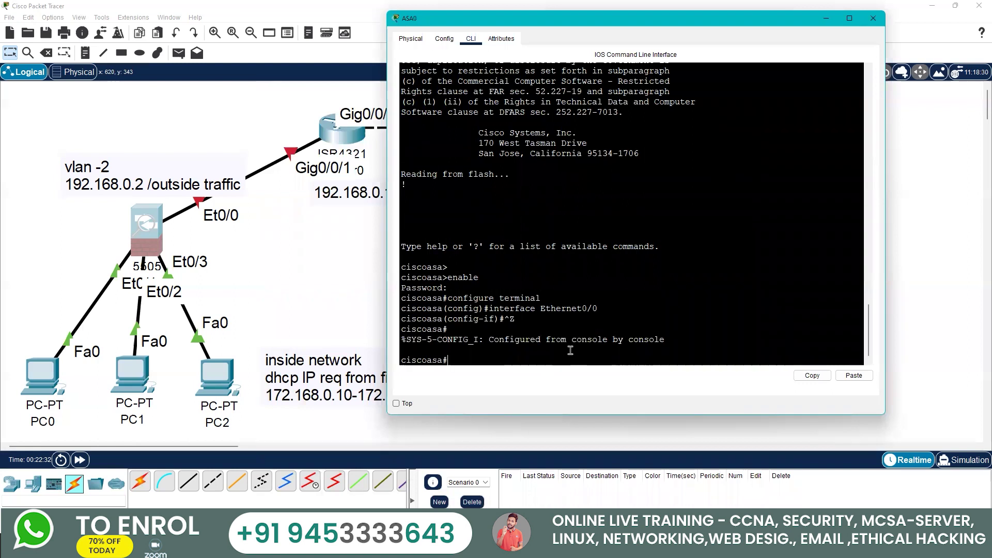
type("exit")
key("Return")
key("Return")
key("Return")
key("Return")
key("Return")
key("Return")
key("Return")
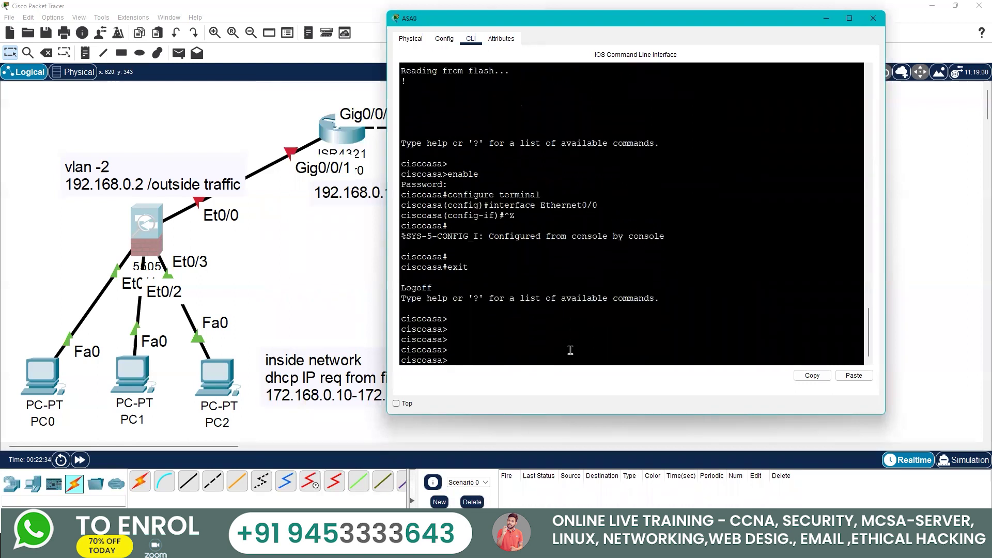
type("en")
key("Return")
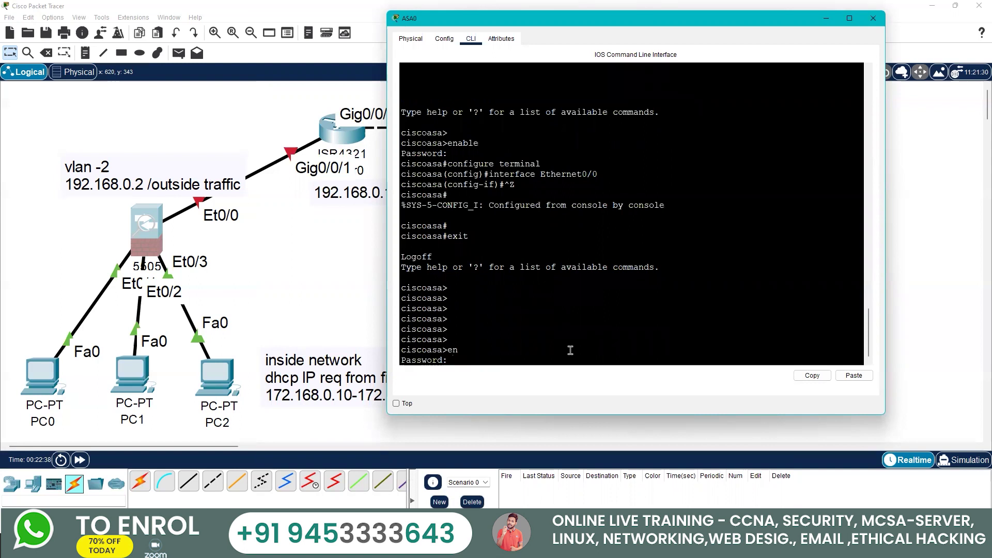
key("Return")
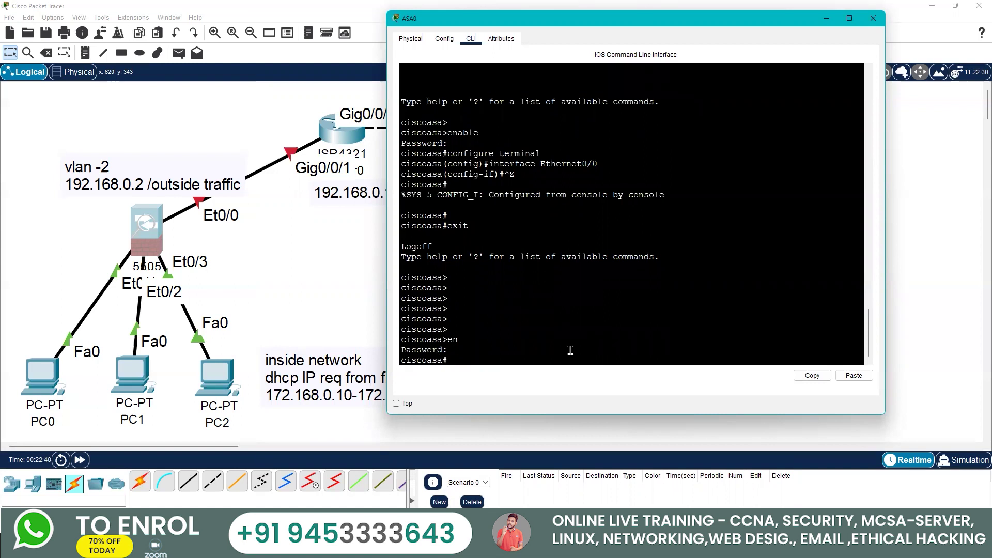
key("Return")
key("Return")
key("Return")
type("conf t")
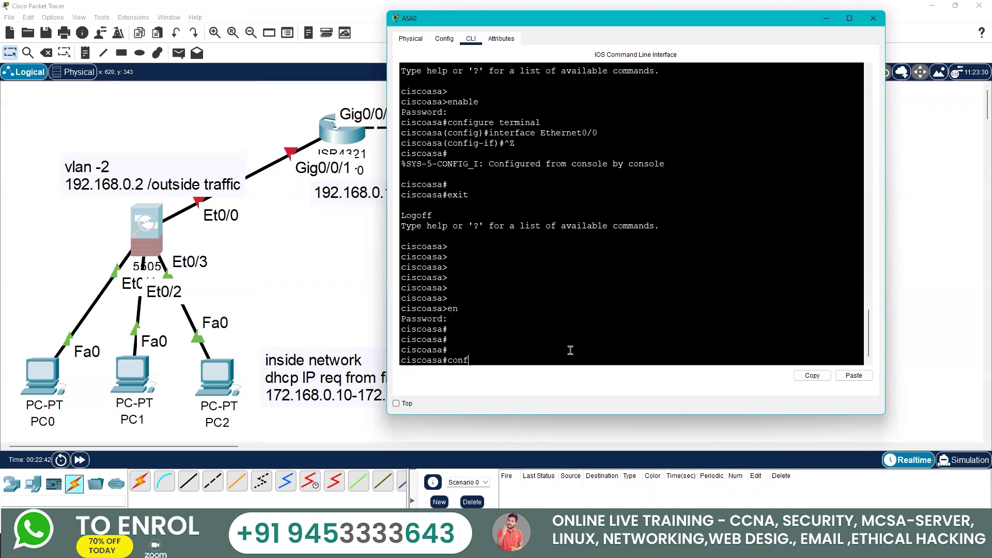
key("Return")
key("Return")
key("Return")
key("Return")
key("Return")
key("Return")
key("Return")
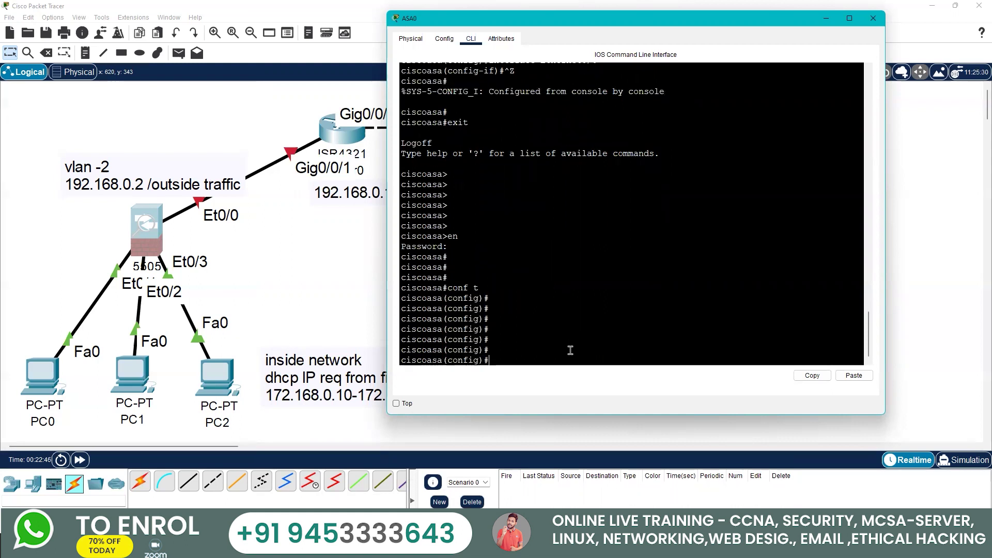
type("exit")
key("Return")
key("Return")
key("Return")
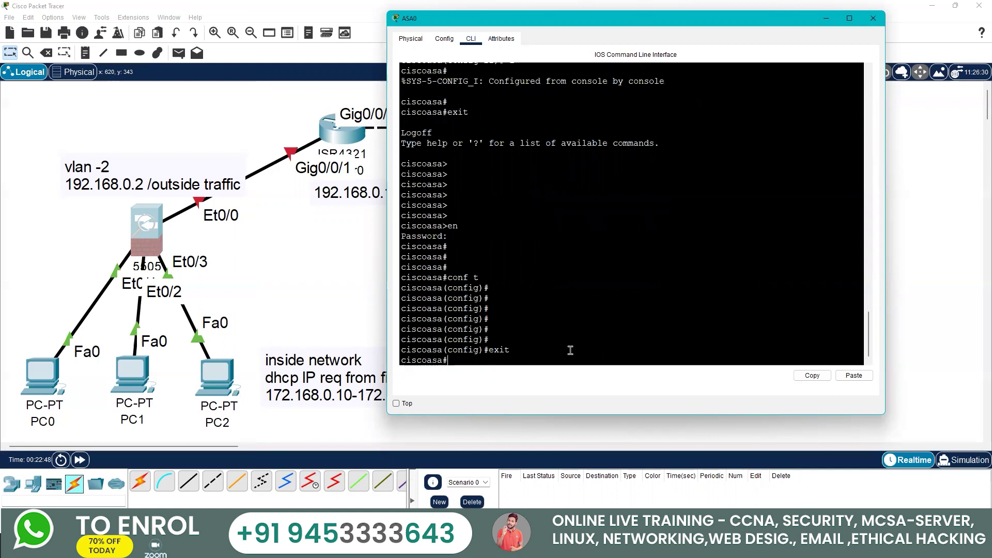
List the show command options with 'sh ?', then re-enter global configuration mode
type("sh ?")
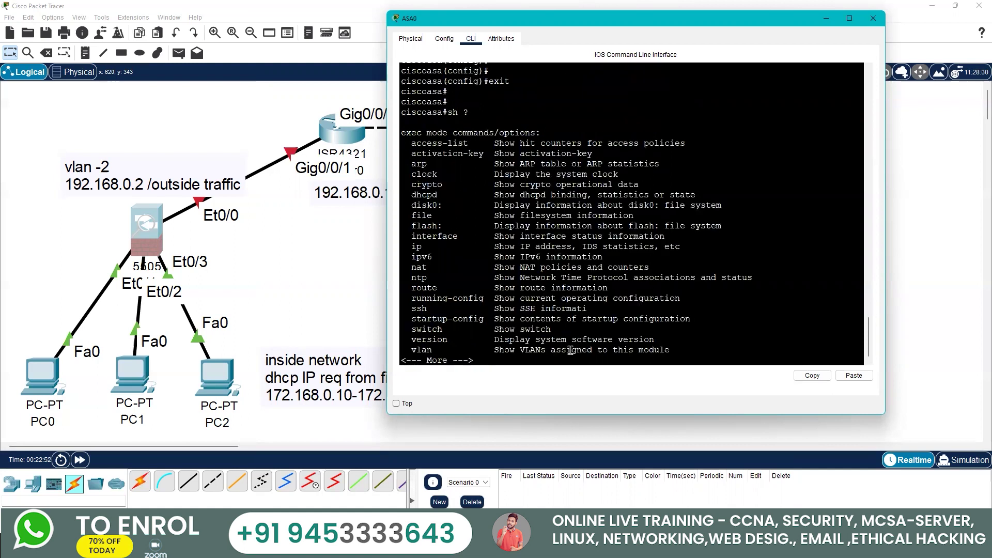
key("Return")
key("Return")
key("Return")
key("Return")
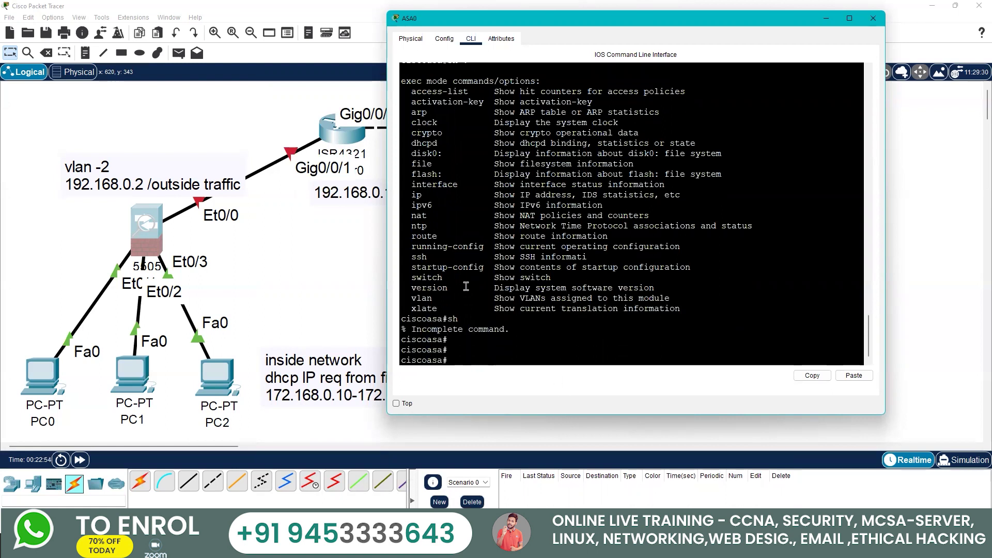
type("conf t")
key("Return")
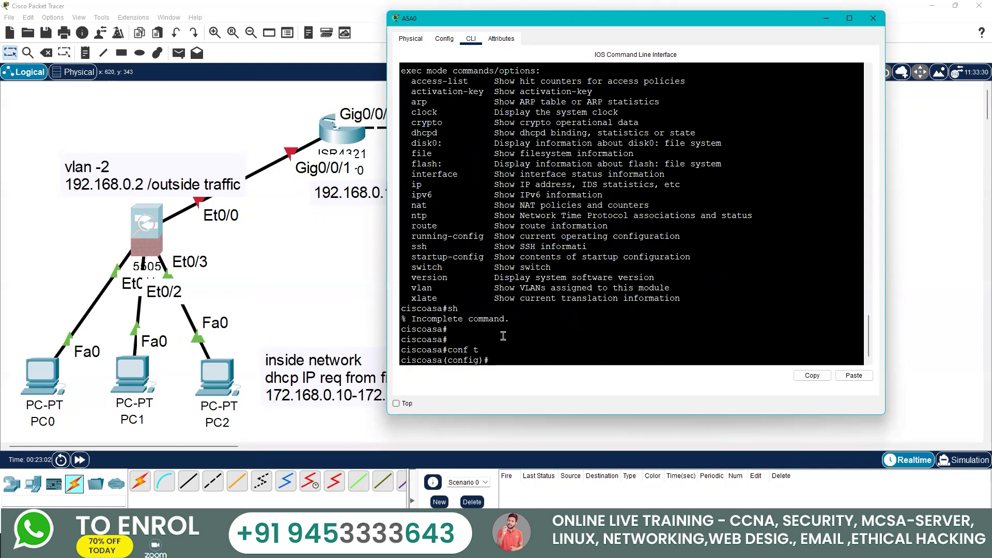
List configuration-mode commands with '?', highlighting interface, webvpn and object-group through tunnel-group entries
type("?")
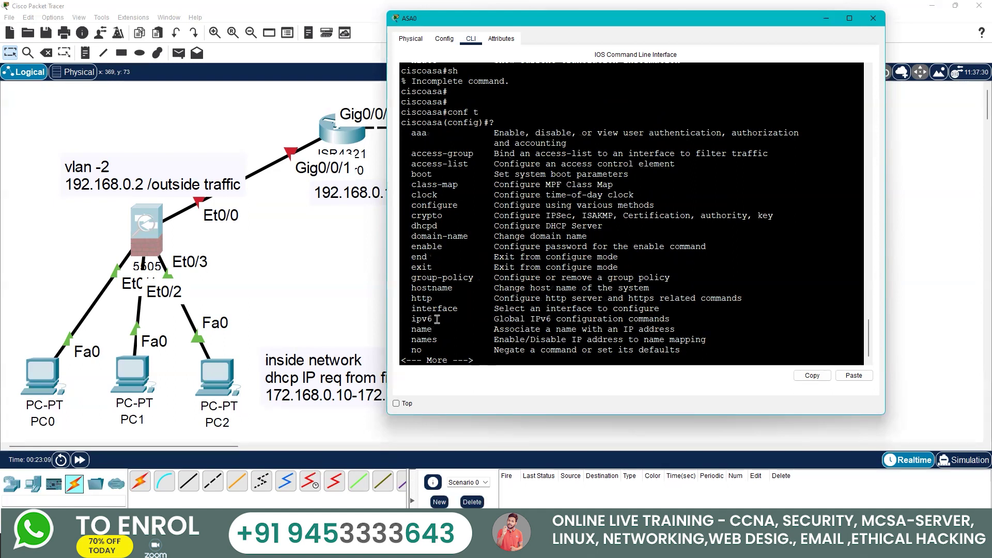
left_click_drag(442, 308, 504, 307)
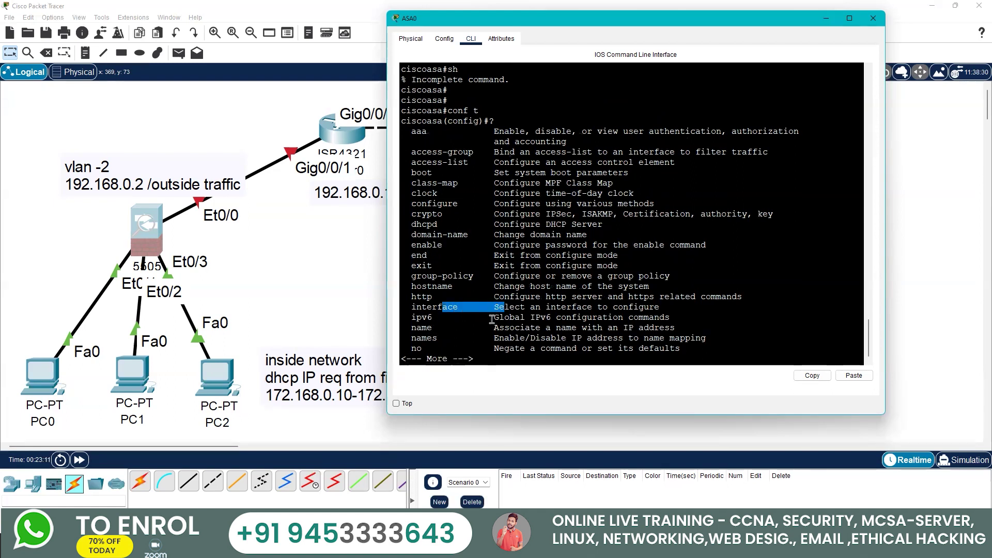
left_click(489, 321)
key("Return")
key("Return")
key("Return")
key("Return")
key("Return")
key("Return")
key("Return")
key("Return")
key("Return")
key("Return")
key("Return")
key("Return")
key("Return")
key("Return")
key("Return")
key("Return")
key("Return")
key("Return")
key("Return")
key("Return")
key("Return")
key("Return")
key("Return")
double_click(436, 257)
left_click(514, 316)
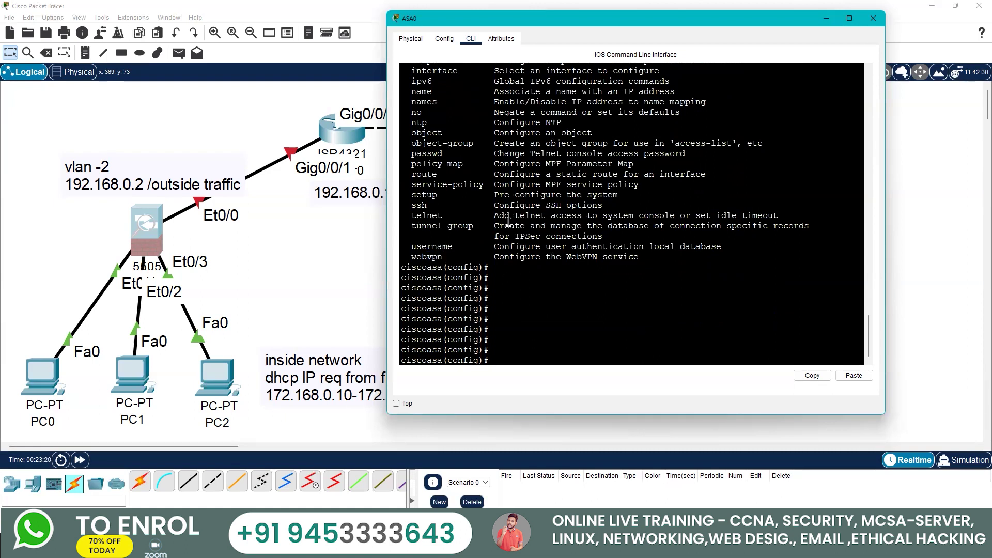
left_click_drag(479, 222, 421, 140)
left_click(438, 231)
left_click_drag(467, 226, 442, 225)
scroll(460, 220, "up", 4)
scroll(459, 220, "down", 4)
left_click(524, 347)
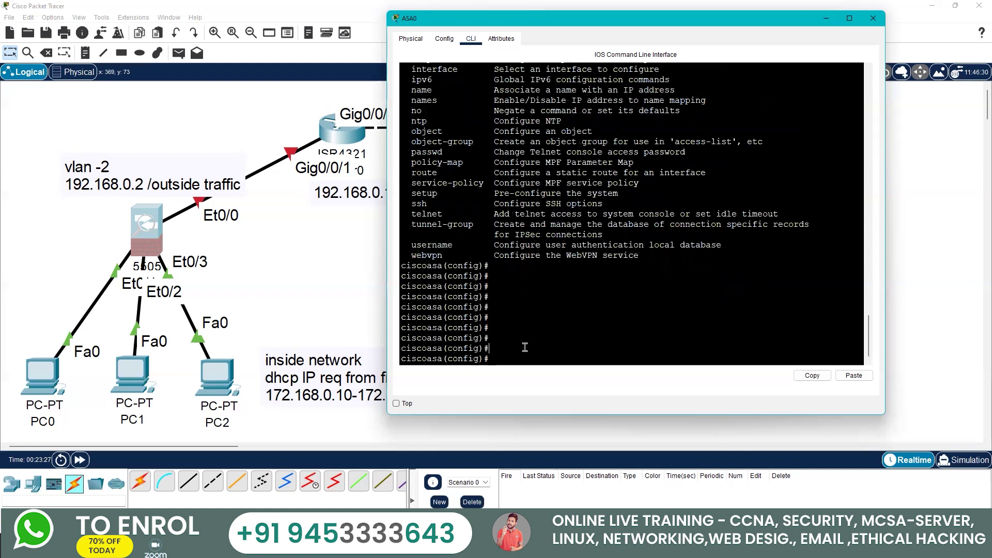
Exit configuration mode and run show version (sh ver) at the ciscoasa# prompt
key("ctrl+z")
key("Return")
key("Return")
type("sh ver")
key("Tab")
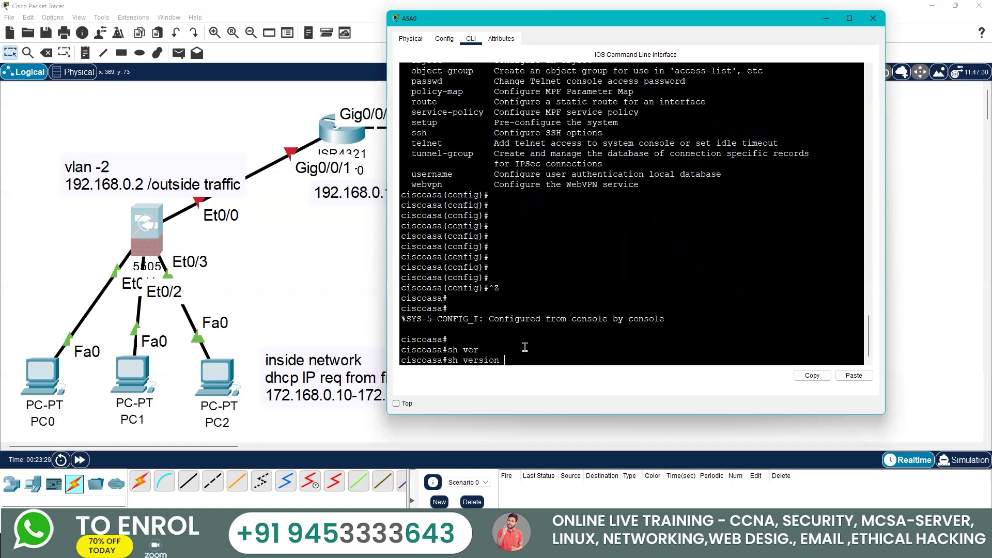
key("Return")
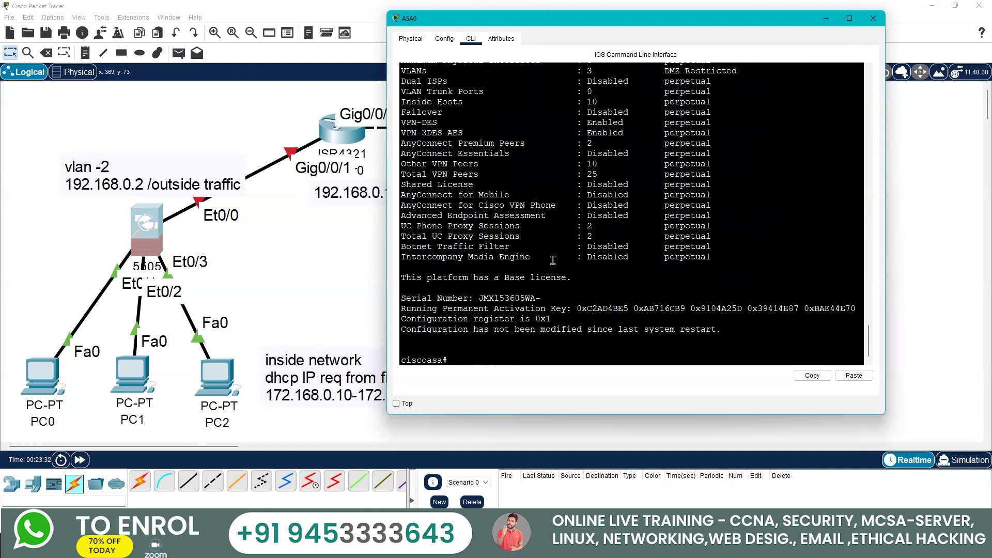
Highlight licensed features: VLANs 3 DMZ Restricted, Dual ISPs Disabled, Trunk Ports 0, Inside Hosts 10, Failover Disabled, VPN-DES Enabled
scroll(552, 260, "up", 3)
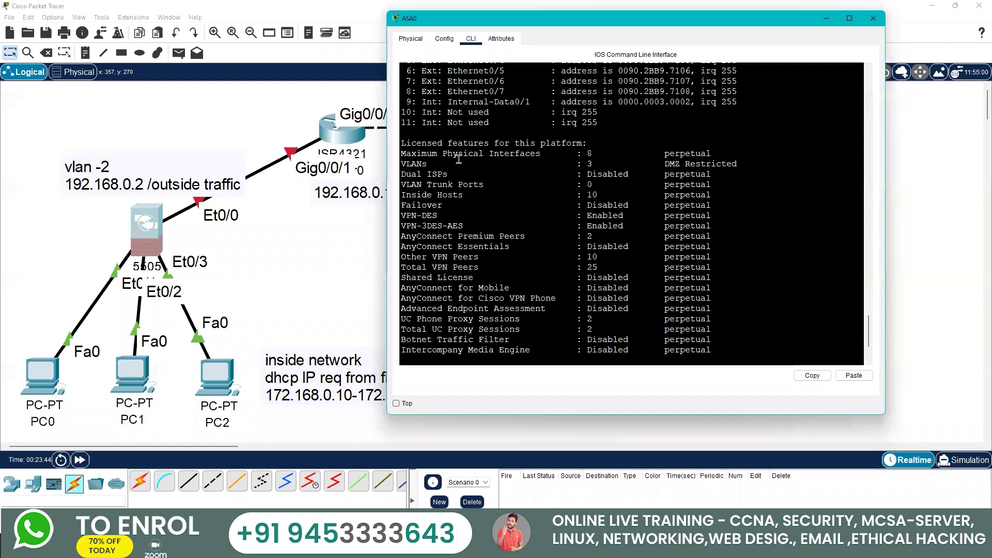
left_click_drag(413, 159, 643, 163)
left_click(737, 163)
left_click(582, 173)
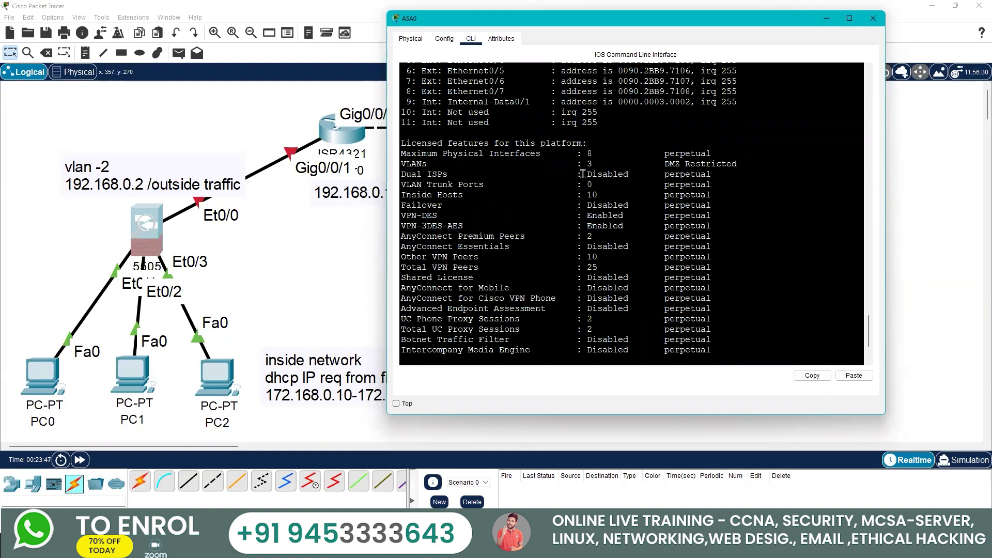
left_click_drag(577, 164, 598, 164)
left_click(577, 163)
left_click_drag(433, 174, 649, 175)
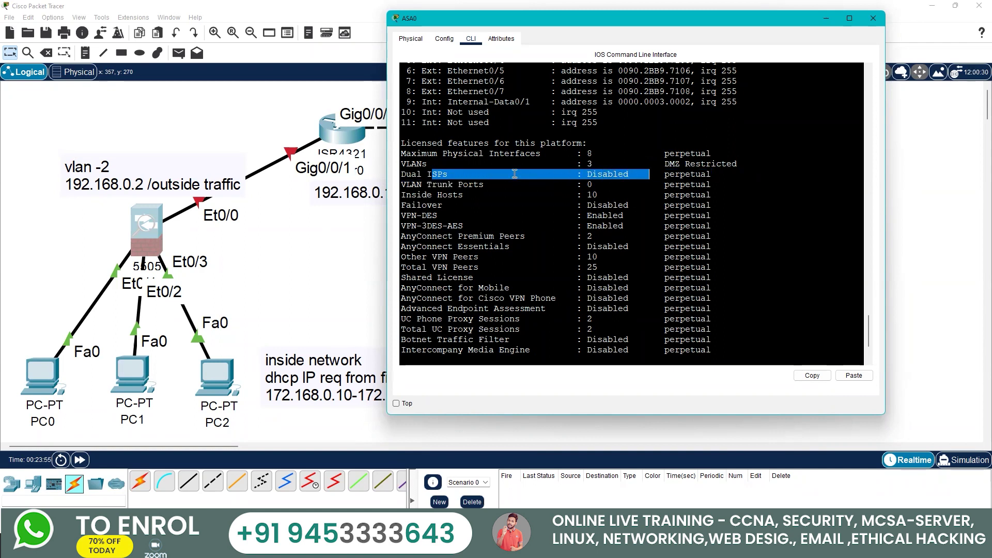
left_click_drag(427, 184, 546, 192)
left_click_drag(437, 194, 602, 195)
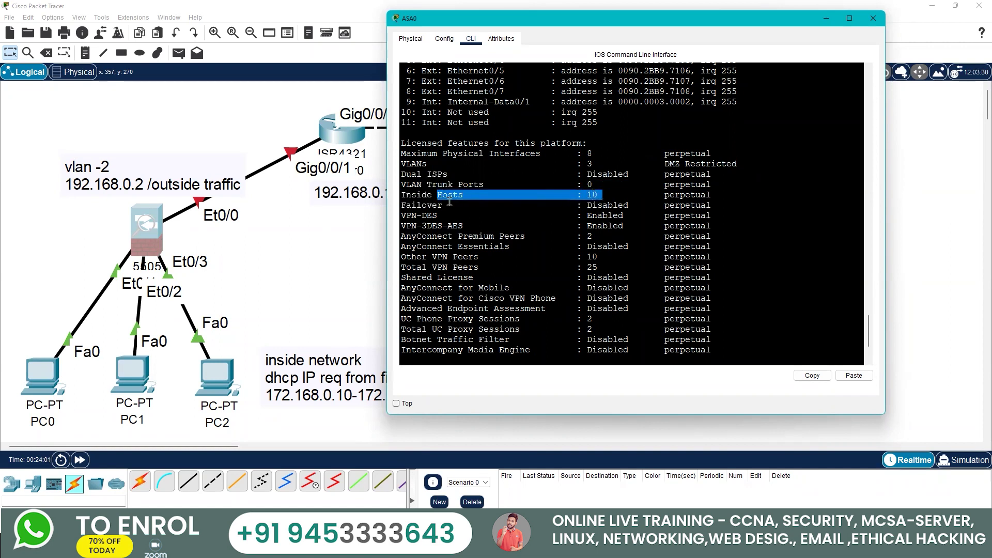
left_click_drag(438, 205, 625, 205)
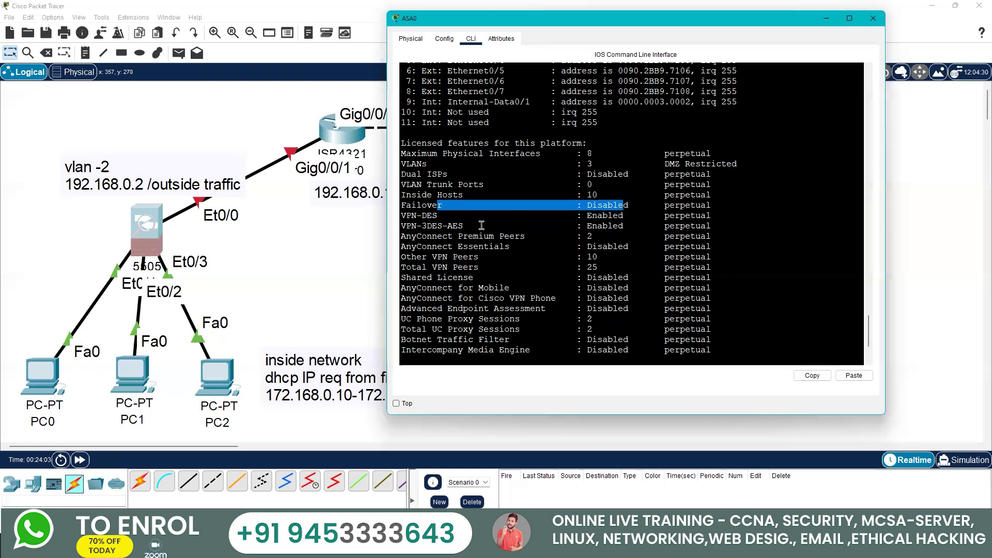
left_click_drag(422, 217, 599, 219)
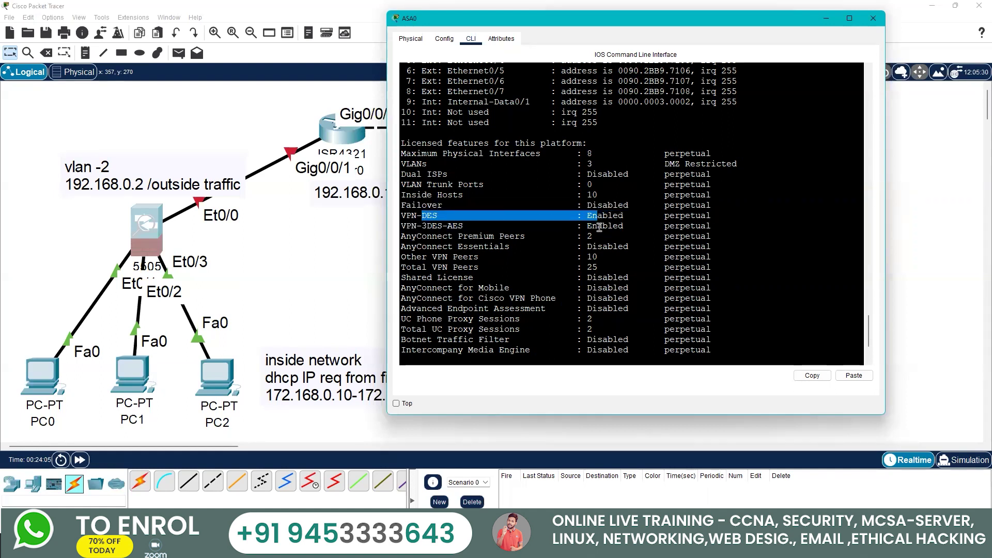
Highlight AnyConnect Essentials, AnyConnect for Cisco VPN Phone Disabled, and the serial number and activation key
left_click(594, 226)
left_click_drag(592, 246, 407, 247)
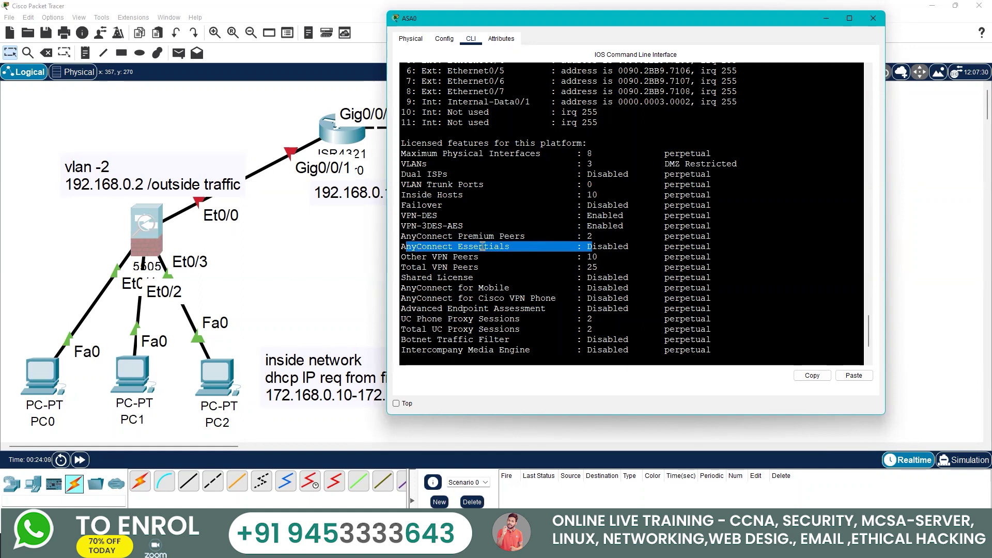
left_click_drag(515, 247, 387, 242)
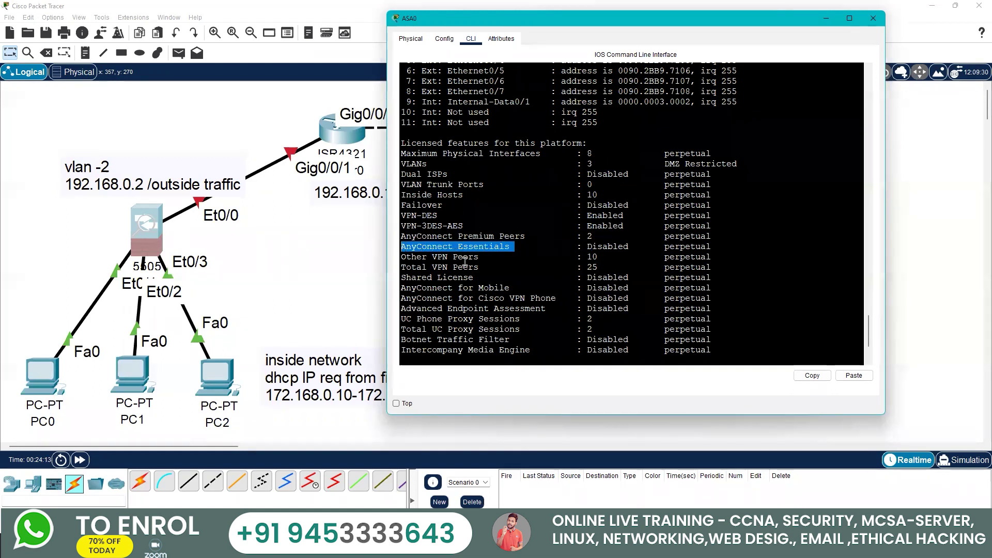
left_click(590, 265)
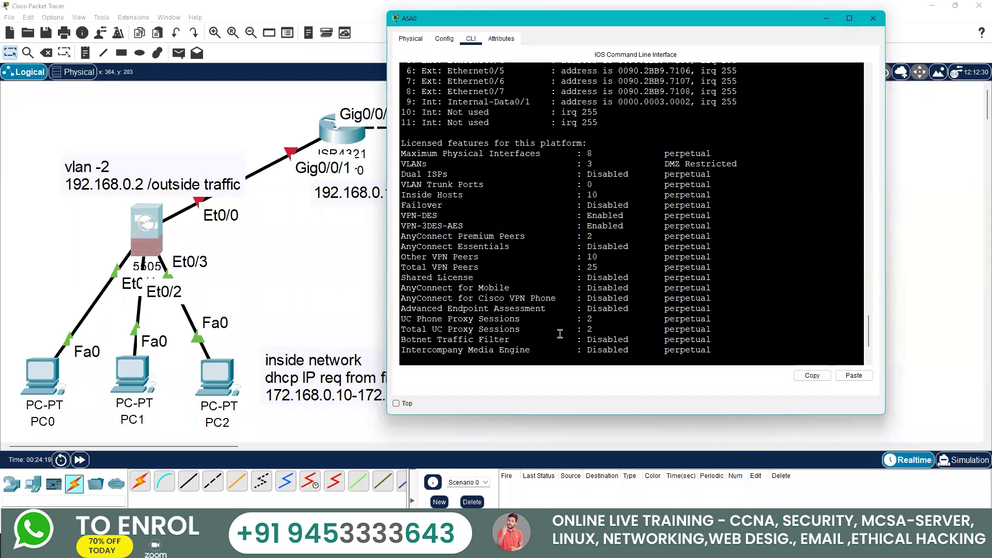
scroll(531, 290, "down", 3)
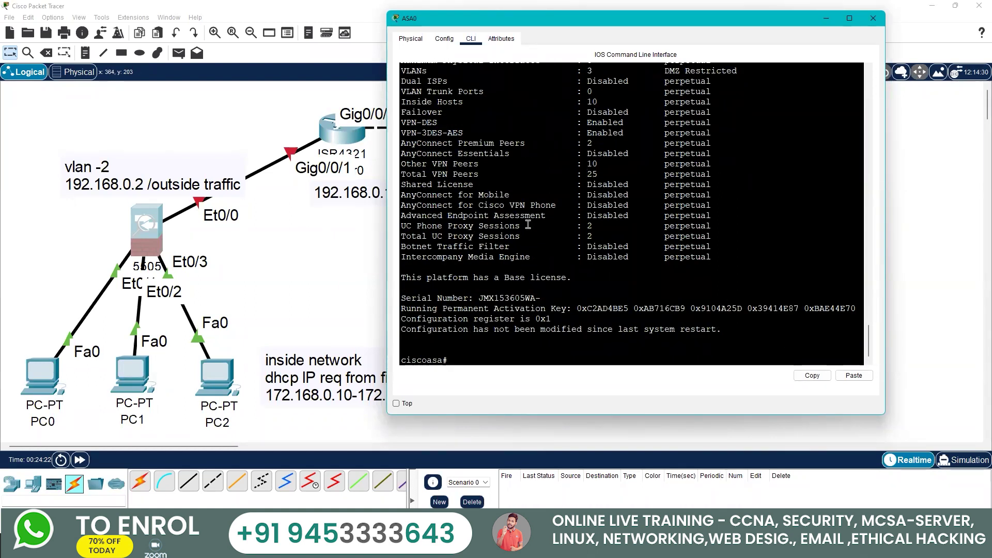
left_click_drag(515, 205, 540, 204)
left_click_drag(426, 205, 628, 205)
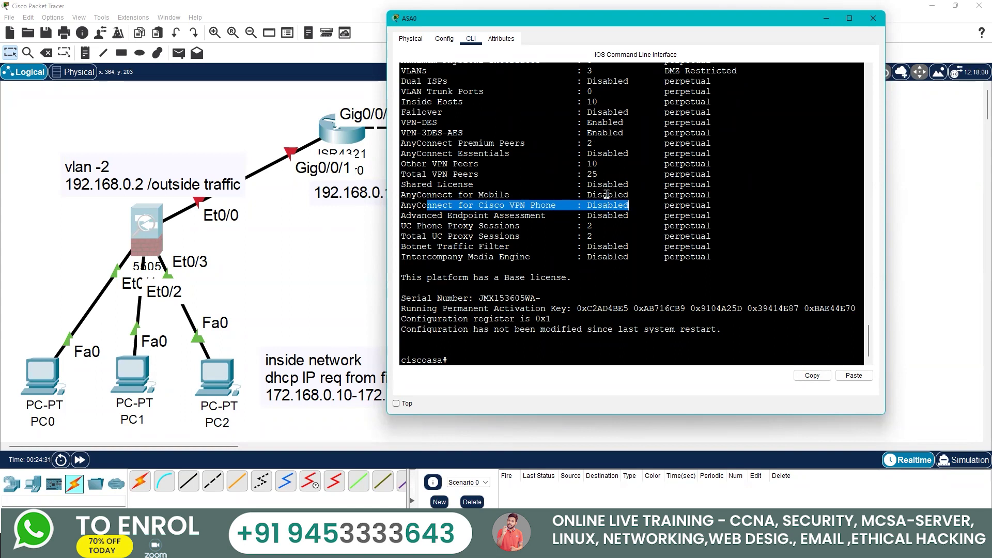
scroll(594, 223, "down", 1)
left_click(509, 348)
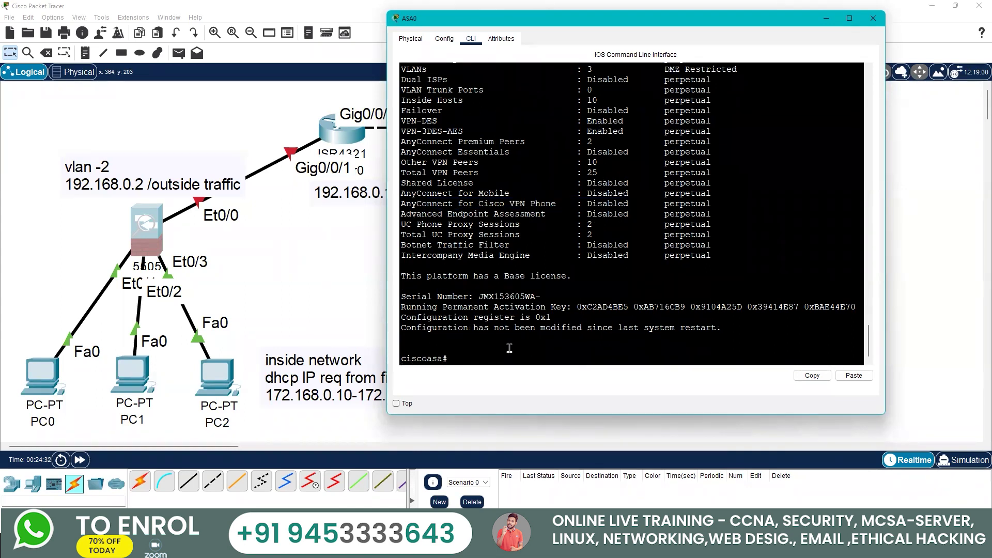
left_click_drag(479, 297, 856, 307)
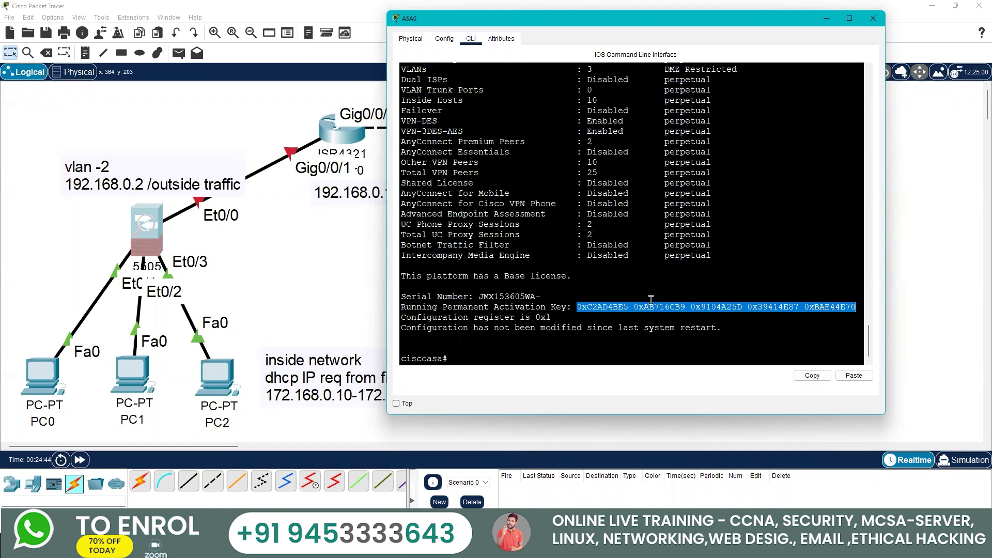
Enter global configuration mode with conf t
left_click(530, 316)
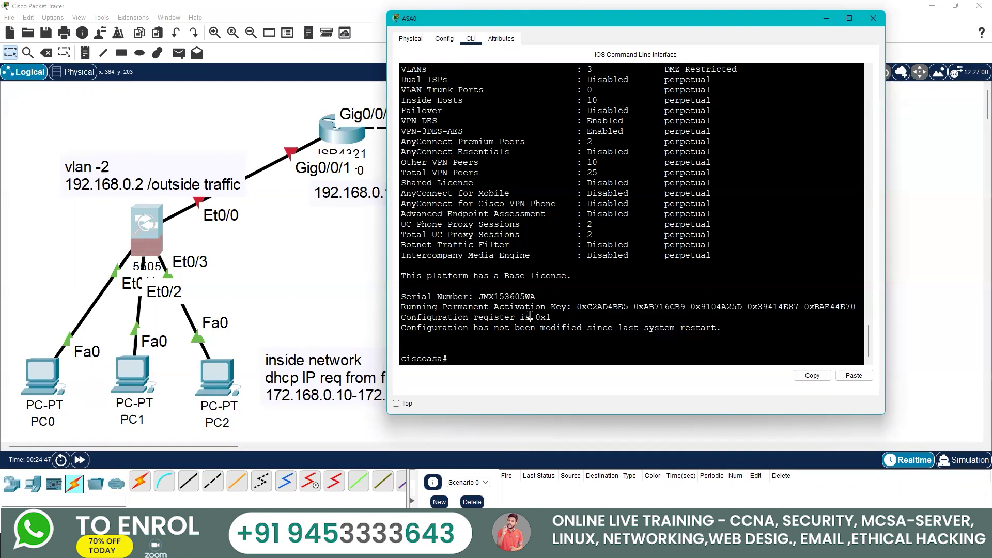
type("con")
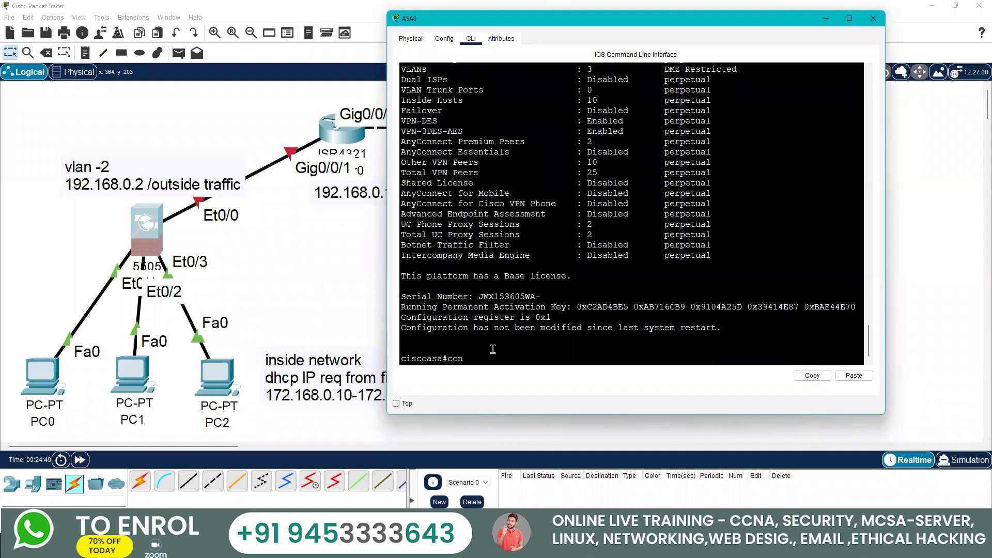
type("f t")
key("Return")
key("Return")
key("Return")
key("Return")
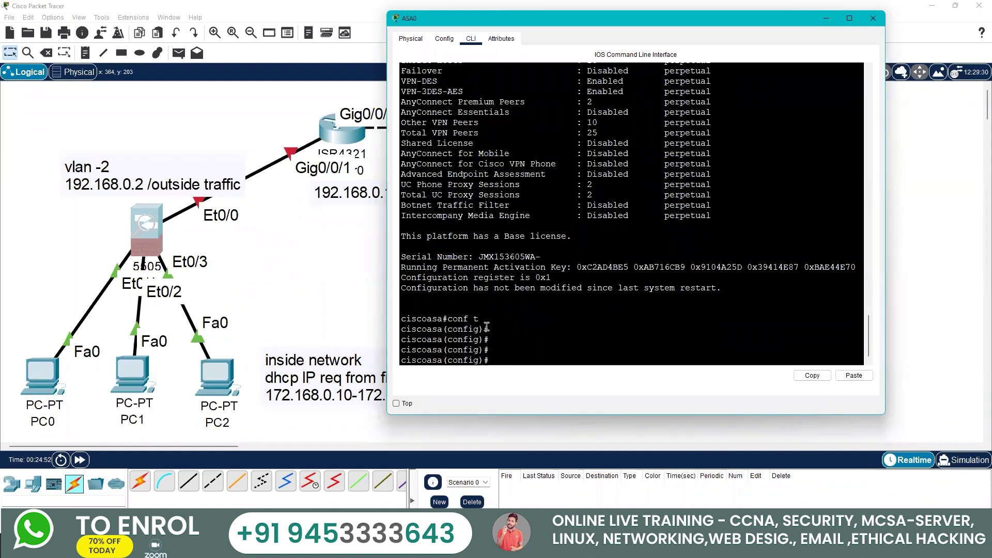
scroll(493, 335, "up", 1)
scroll(494, 322, "down", 1)
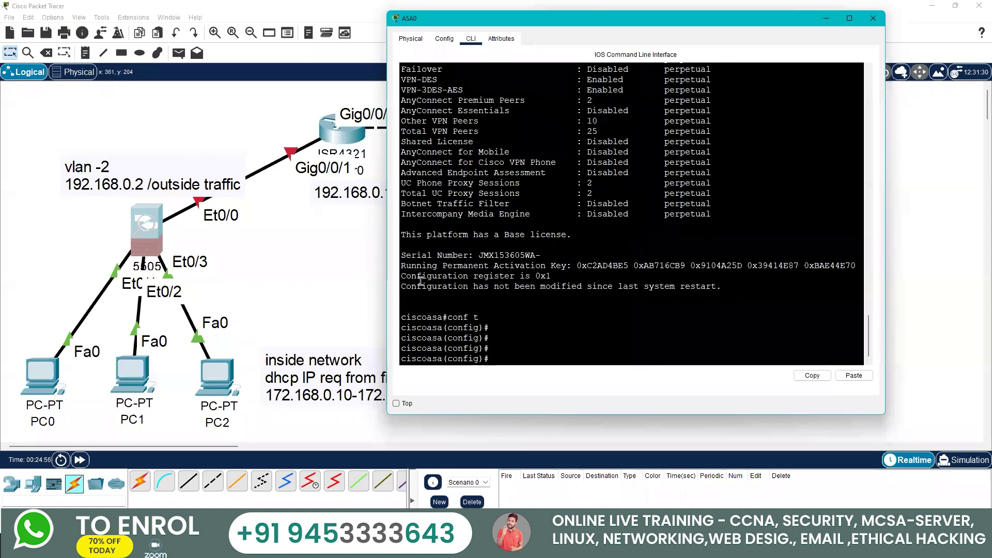
Display the running configuration with sh run
type("sh")
type("run")
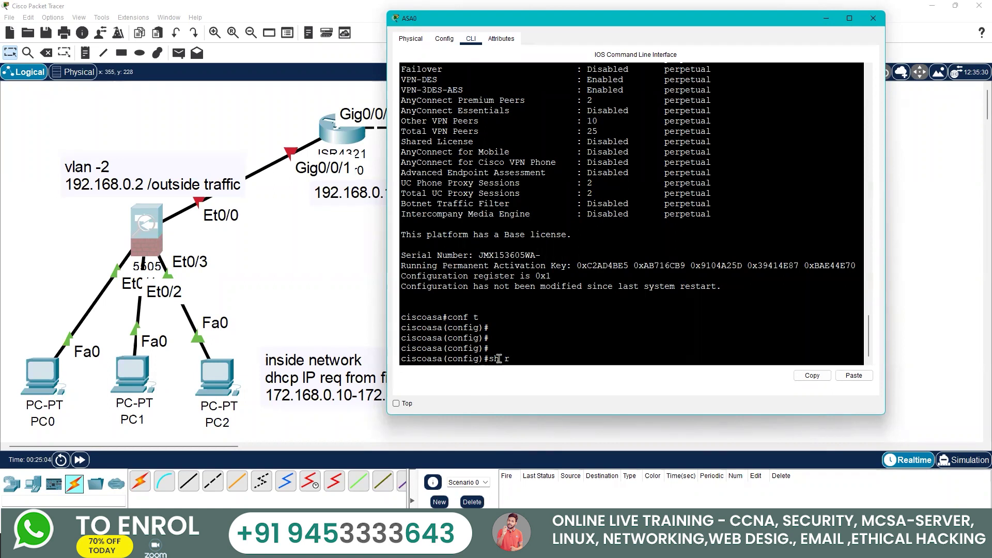
key("Return")
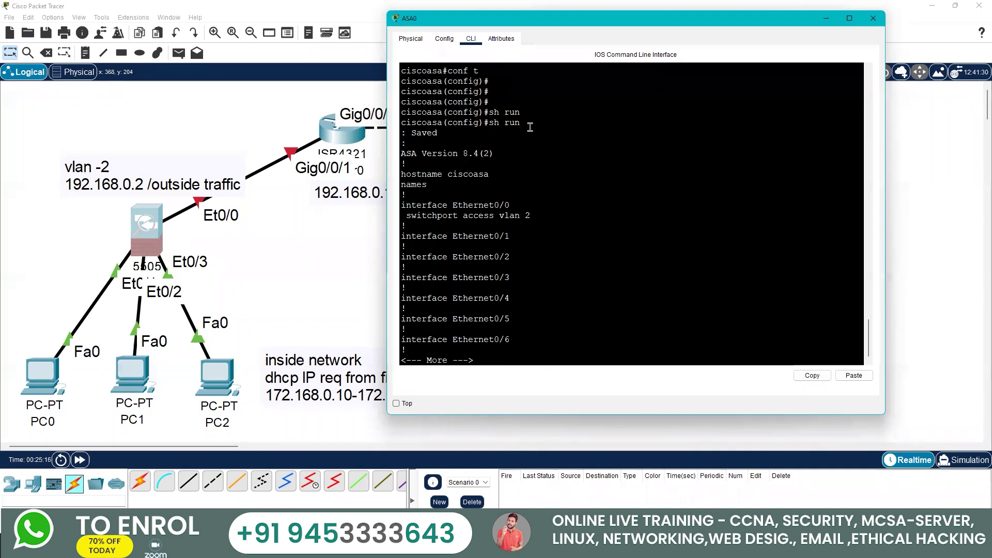
Page the running config to the interface Vlan1 section, then return to the topology workspace
left_click_drag(462, 174, 499, 174)
key("Return")
key("Return")
key("Return")
key("Return")
key("Return")
key("Return")
key("Return")
key("Return")
key("Return")
key("Return")
key("Return")
key("Return")
key("Return")
key("Return")
key("Return")
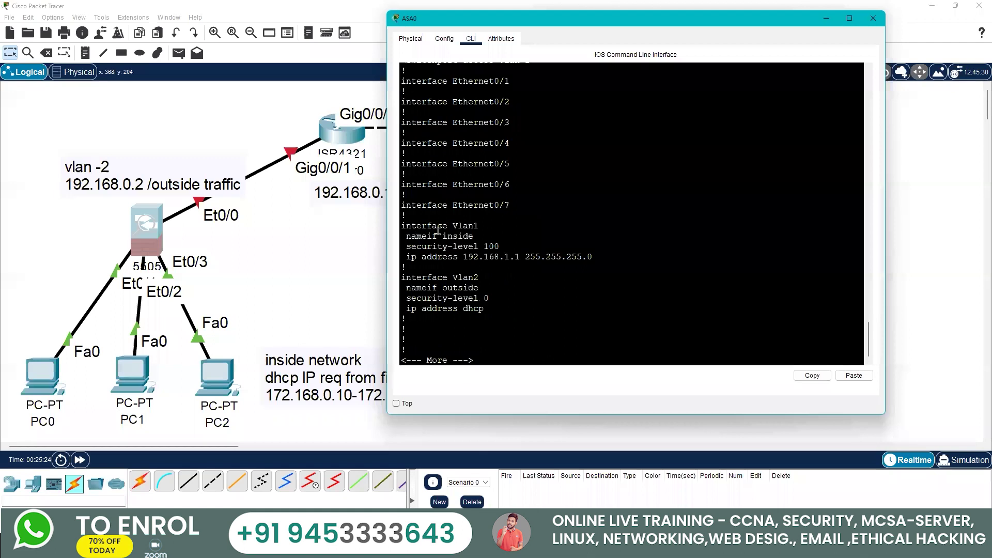
left_click_drag(421, 226, 495, 223)
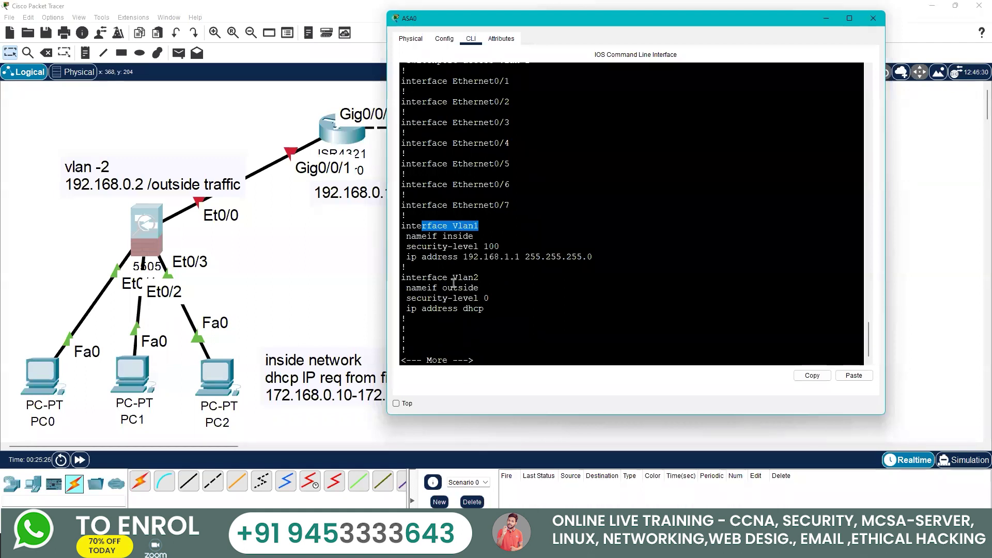
left_click(423, 243)
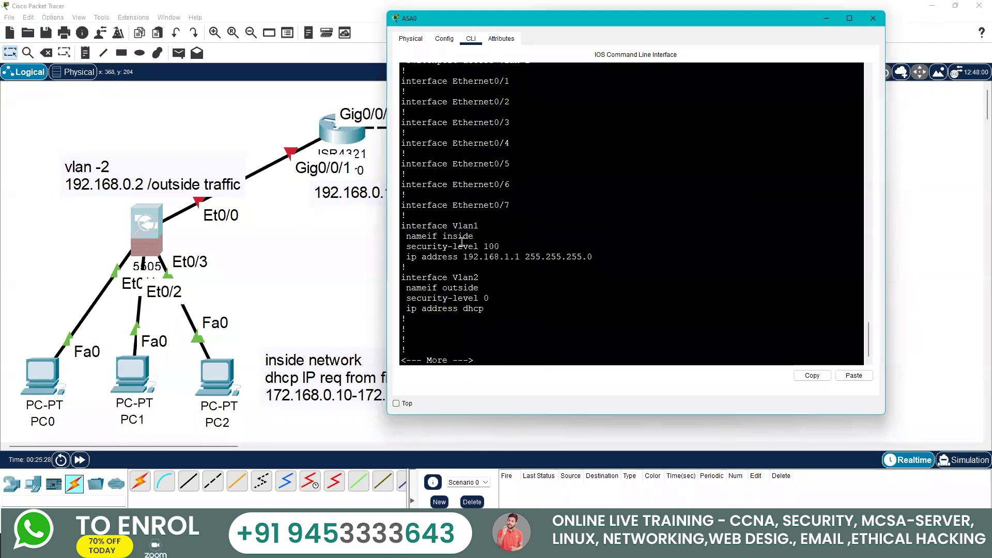
left_click(69, 274)
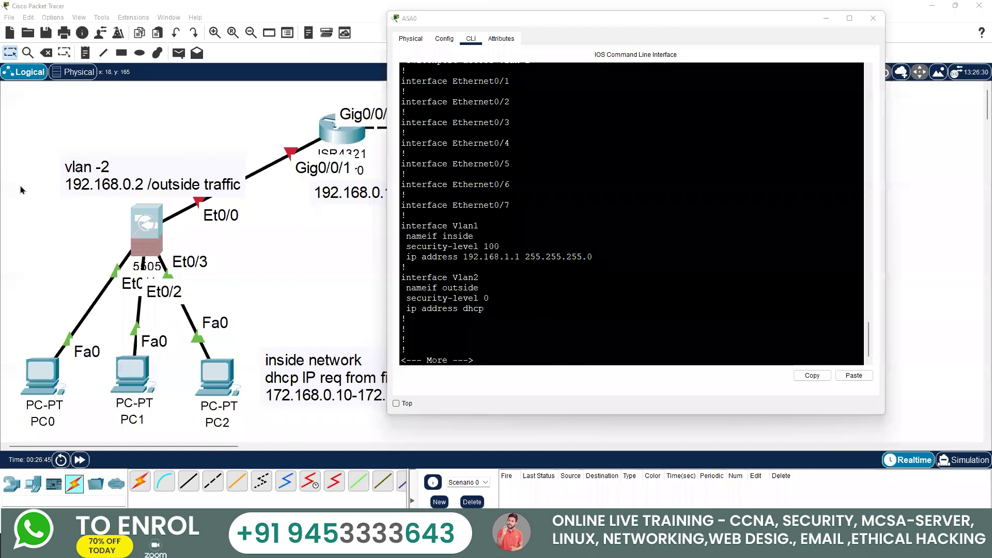
Add a text note reading 'secur 0-100' above the firewall
left_click(146, 120)
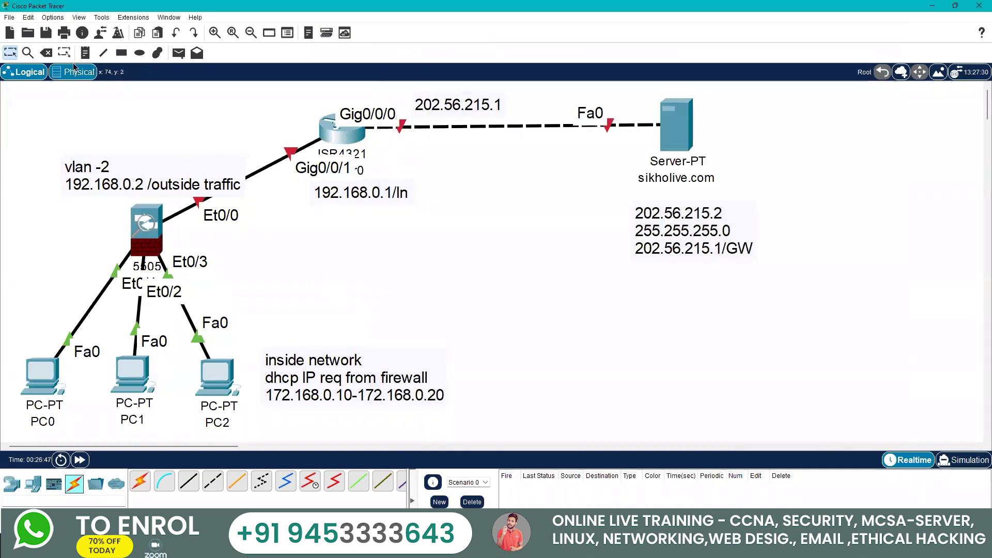
left_click(86, 53)
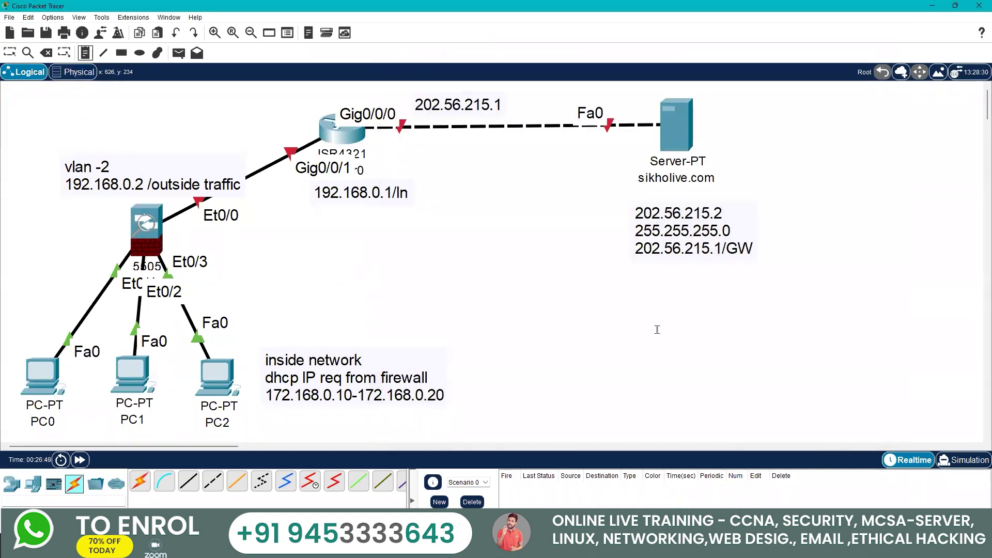
left_click(116, 122)
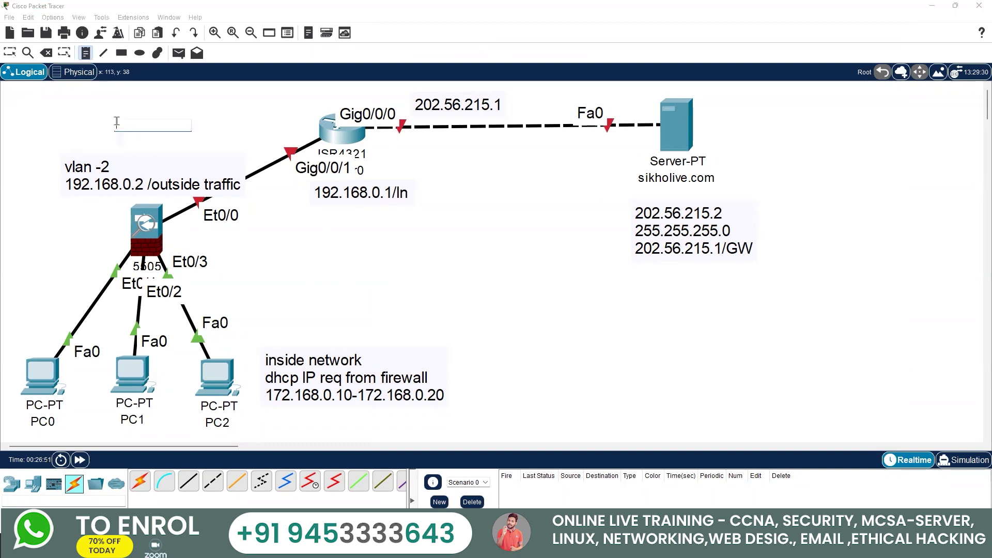
type("secur 0-100")
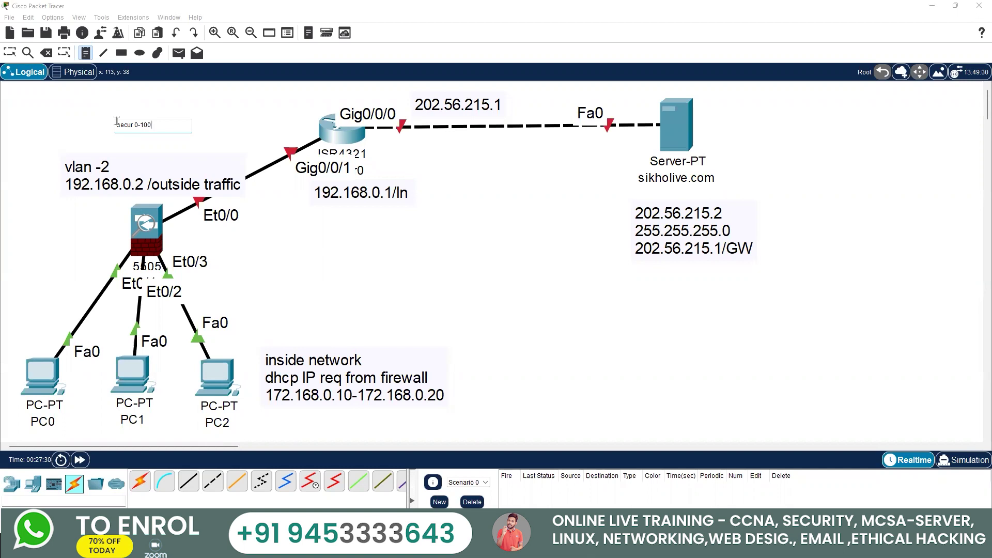
left_click(268, 259)
left_click(43, 252)
Place a new server from End Devices onto the topology canvas
left_click(33, 484)
left_click(188, 480)
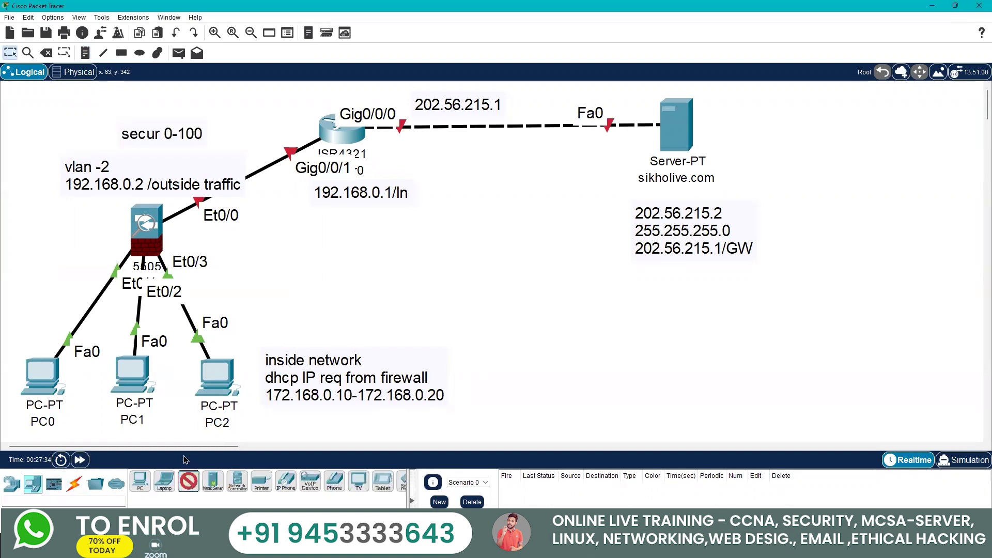
left_click(32, 239)
left_click_drag(38, 235, 338, 290)
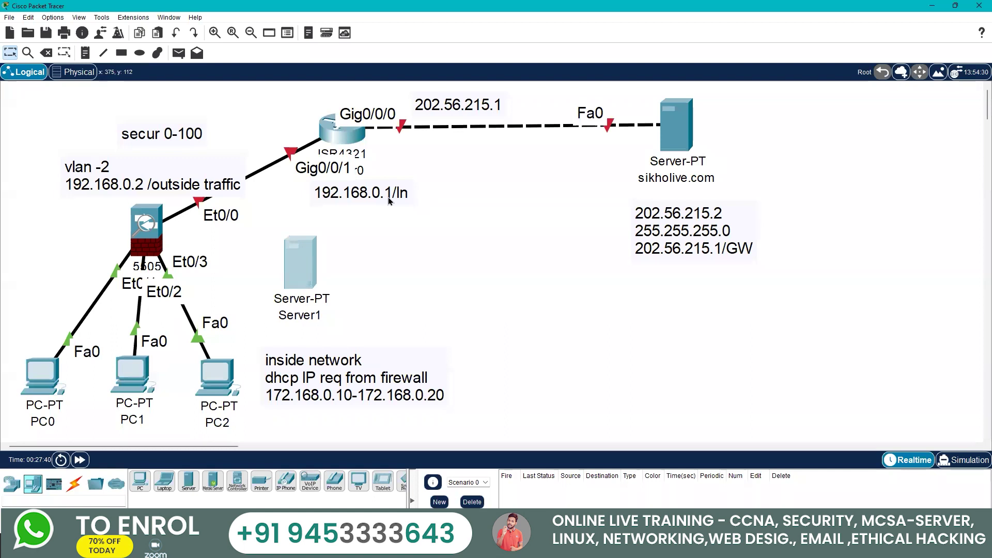
left_click_drag(323, 265, 356, 271)
left_click_drag(422, 242, 282, 298)
left_click_drag(432, 250, 319, 296)
left_click_drag(400, 257, 391, 246)
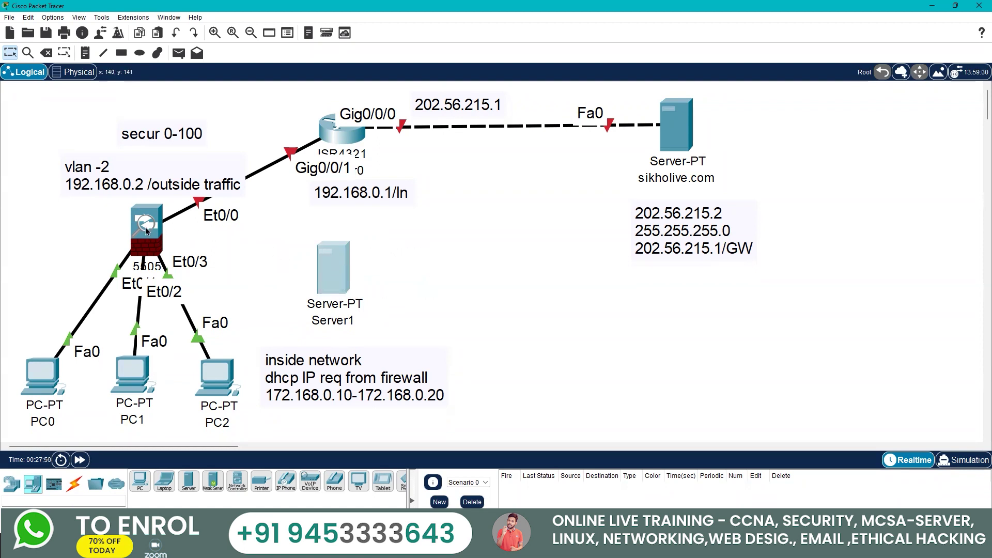
mouse_move(146, 229)
mouse_move(336, 266)
left_click_drag(338, 272, 376, 264)
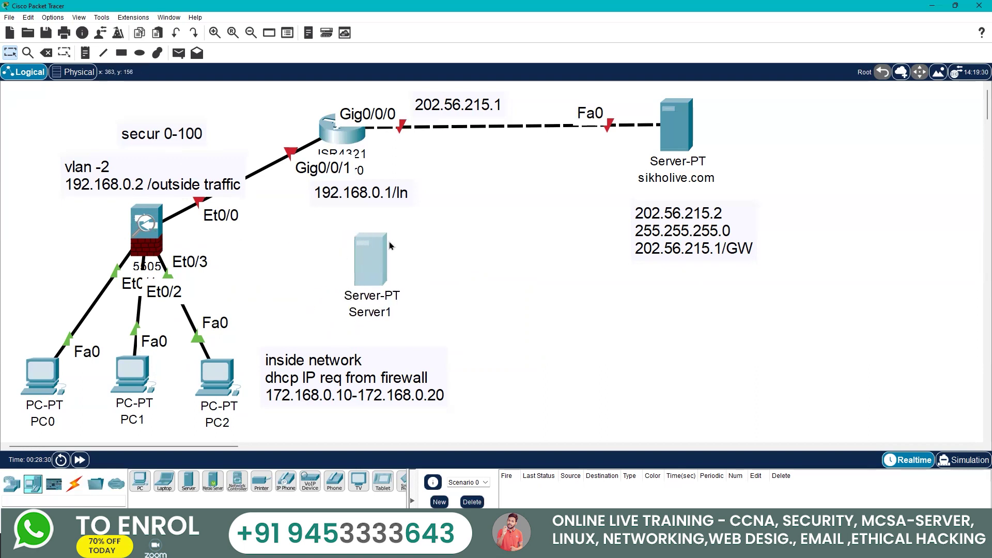
key("Delete")
left_click(504, 286)
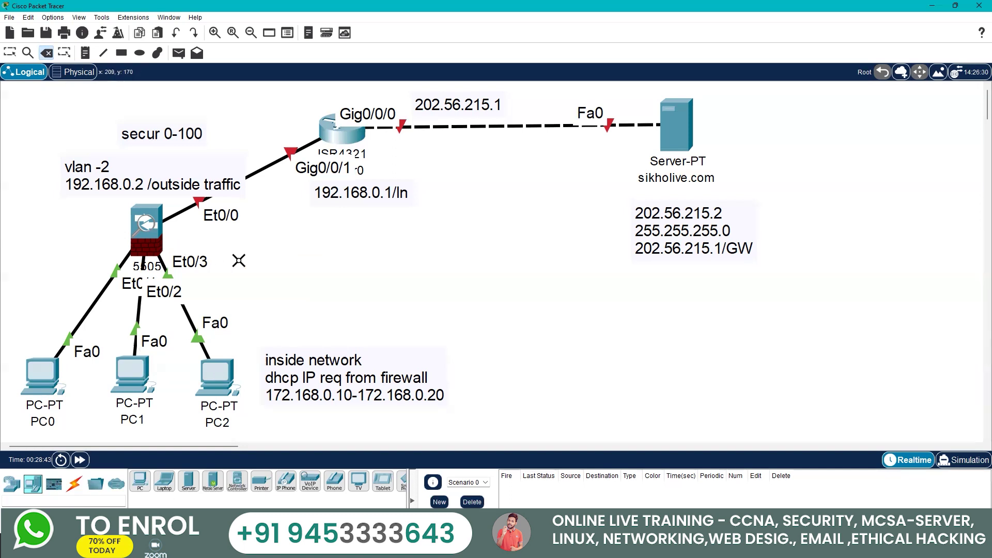
left_click(10, 50)
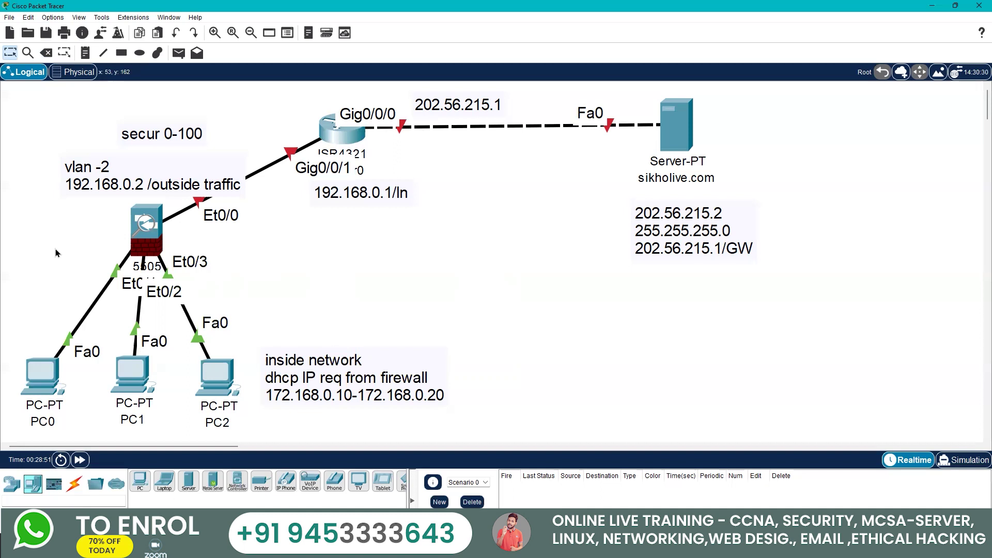
left_click_drag(39, 135, 295, 283)
left_click(296, 283)
left_click_drag(32, 110, 277, 308)
left_click(222, 235)
left_click_drag(42, 272, 212, 363)
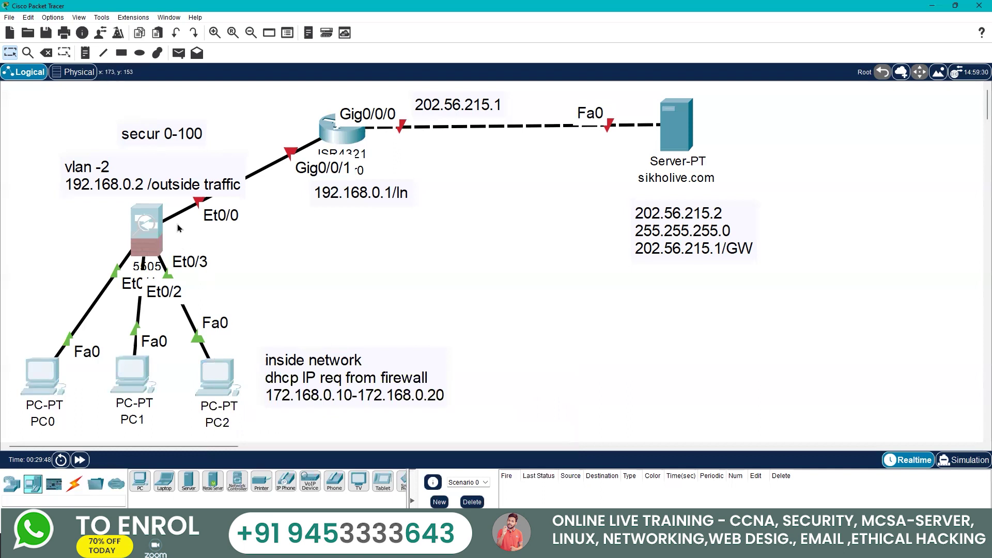
left_click_drag(219, 117, 266, 199)
left_click(269, 234)
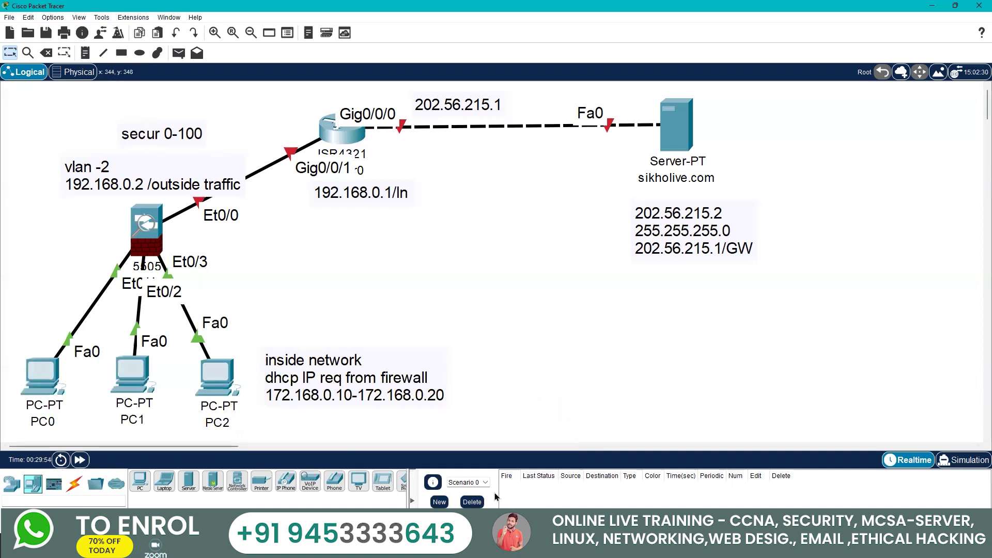
Open ASA0's CLI and highlight the inside security level 100 and outside level 0 in the running config
left_click(146, 235)
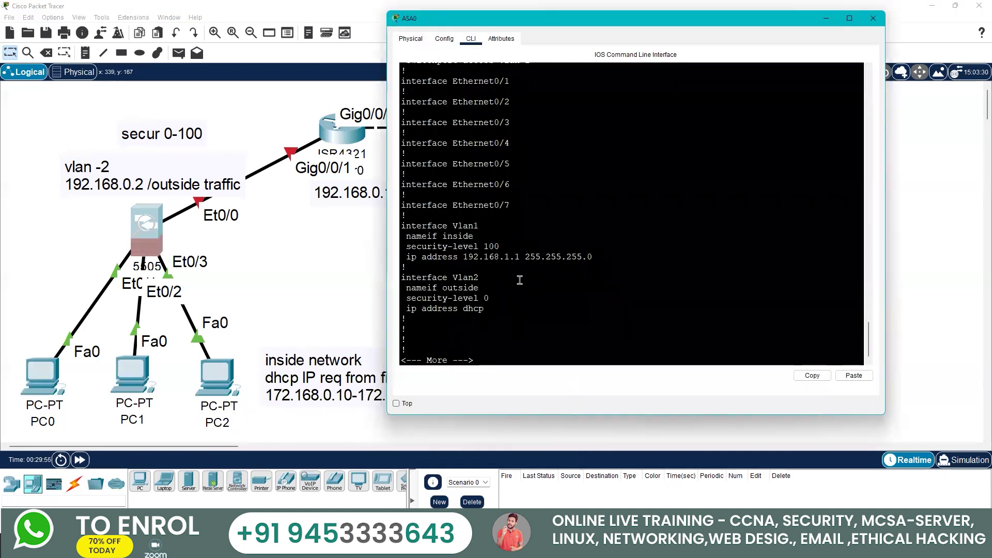
left_click_drag(442, 238, 404, 246)
double_click(491, 246)
left_click(494, 245)
left_click_drag(500, 247, 479, 247)
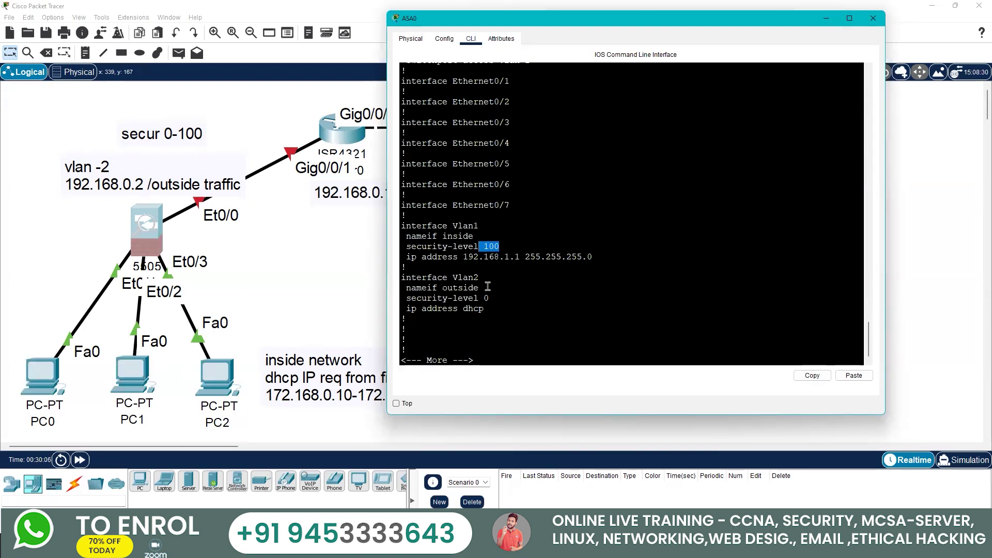
left_click(448, 287)
double_click(463, 287)
left_click_drag(491, 298, 473, 298)
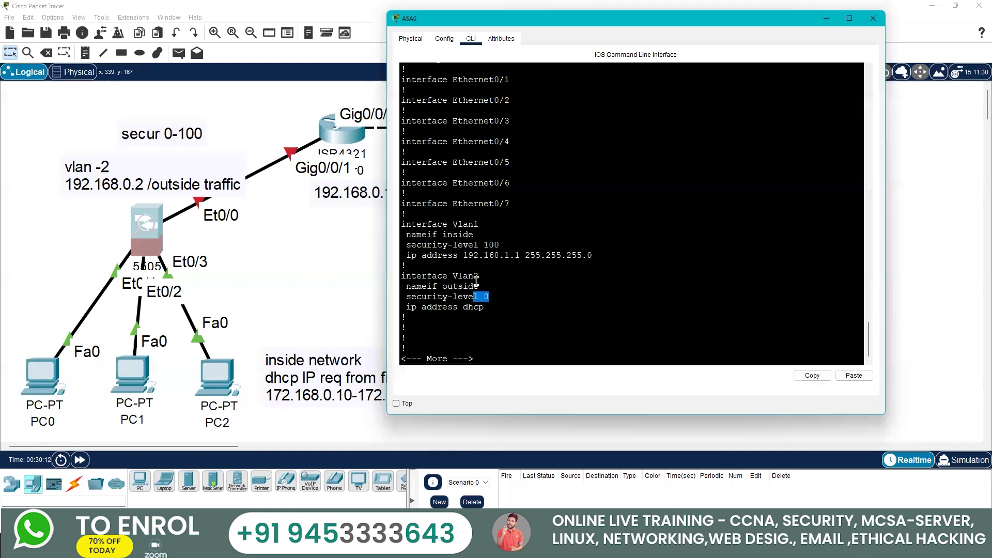
left_click(478, 279)
Page further and highlight the dhcpd address pool 192.168.1.5-192.168.1.36 line
key("Return")
key("Return")
key("Return")
key("Return")
key("Return")
key("Return")
key("Return")
key("Return")
key("Return")
key("Return")
key("Return")
key("Return")
key("Return")
key("Return")
key("Return")
key("Return")
key("Return")
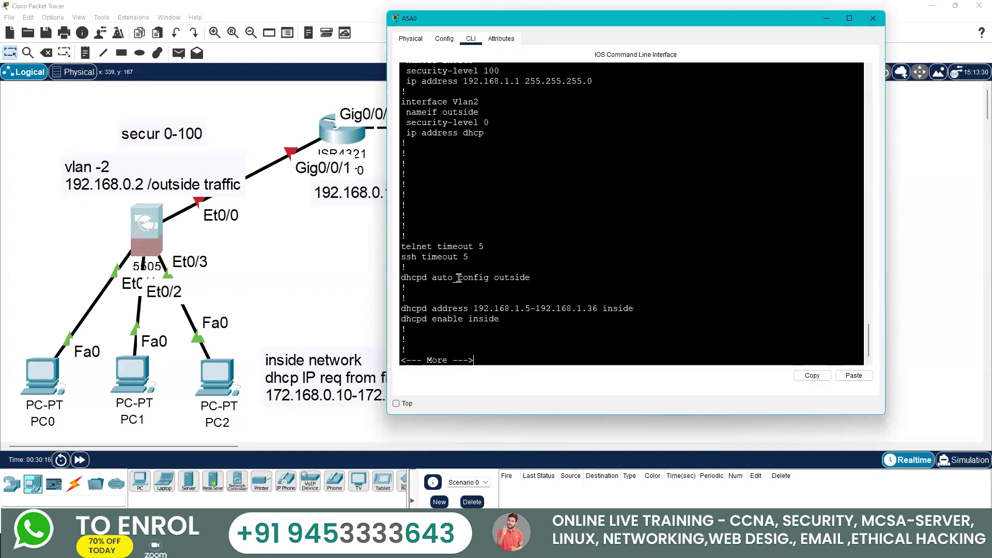
left_click_drag(633, 308, 406, 308)
left_click(486, 340)
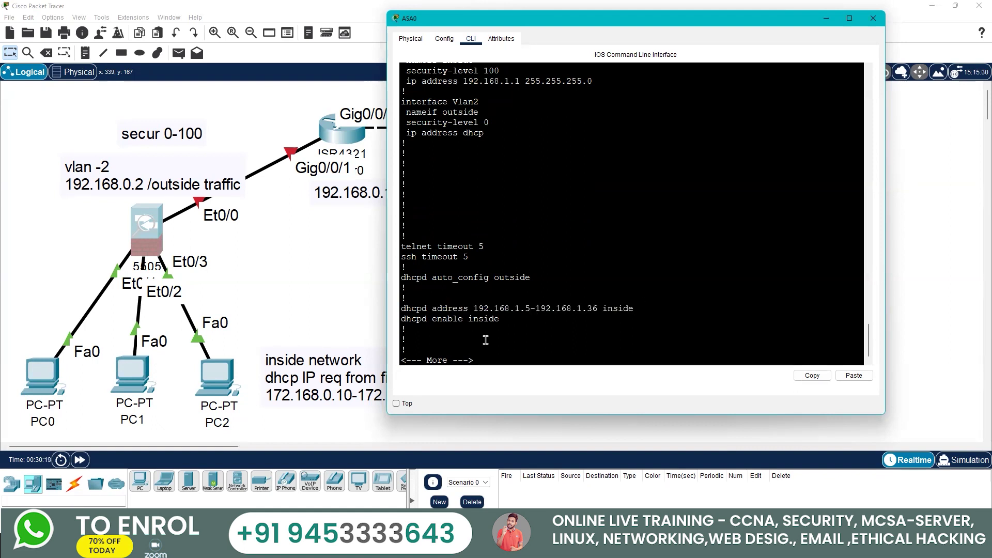
key("Return")
key("Return")
key("Return")
key("Return")
key("Return")
key("Return")
key("Return")
key("Return")
key("Return")
key("Return")
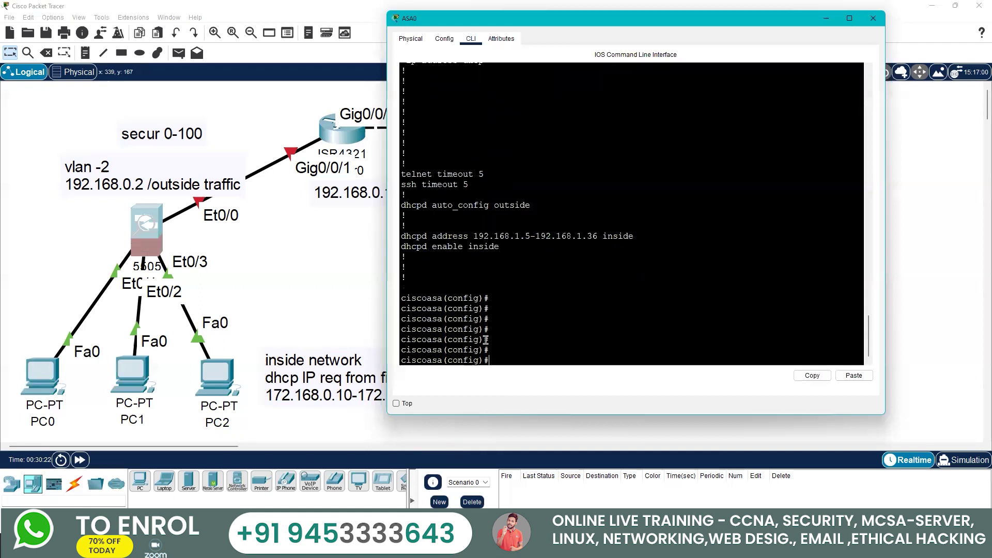
Remove the IP addresses from interfaces VLAN 1 and VLAN 2 with 'no ip add'
key("Return")
key("Return")
type("int vlan 1")
key("Return")
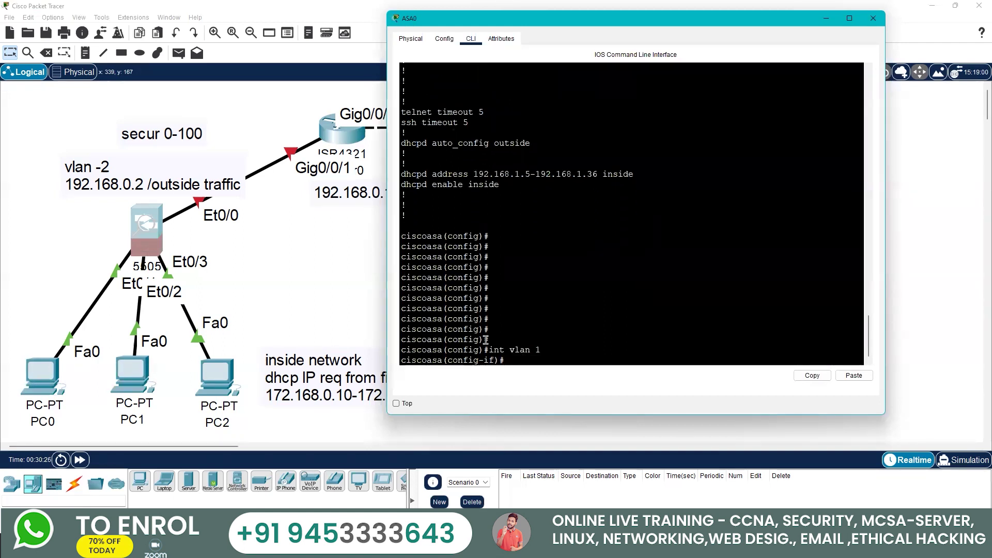
type("no ip add")
key("Return")
key("Return")
key("Return")
key("Return")
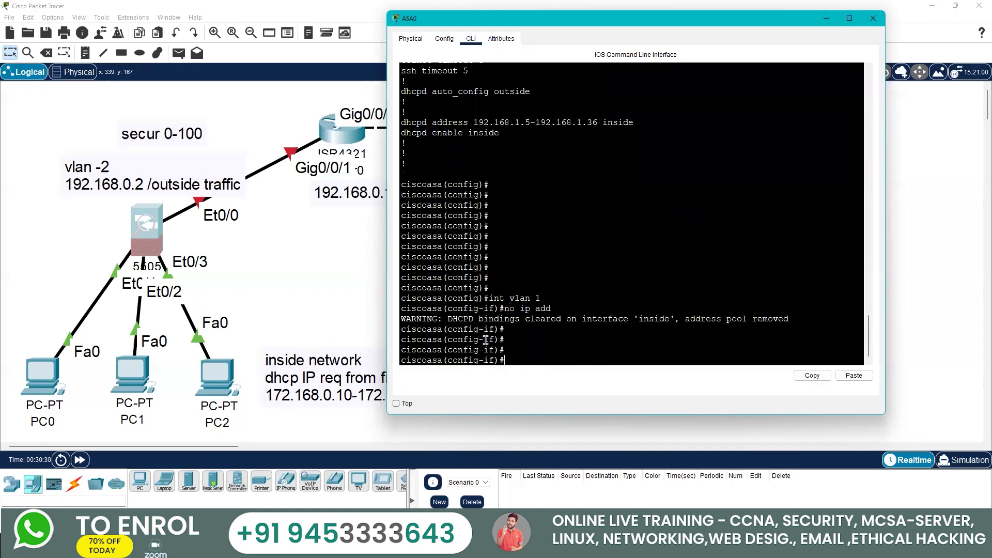
type("int vlan 2")
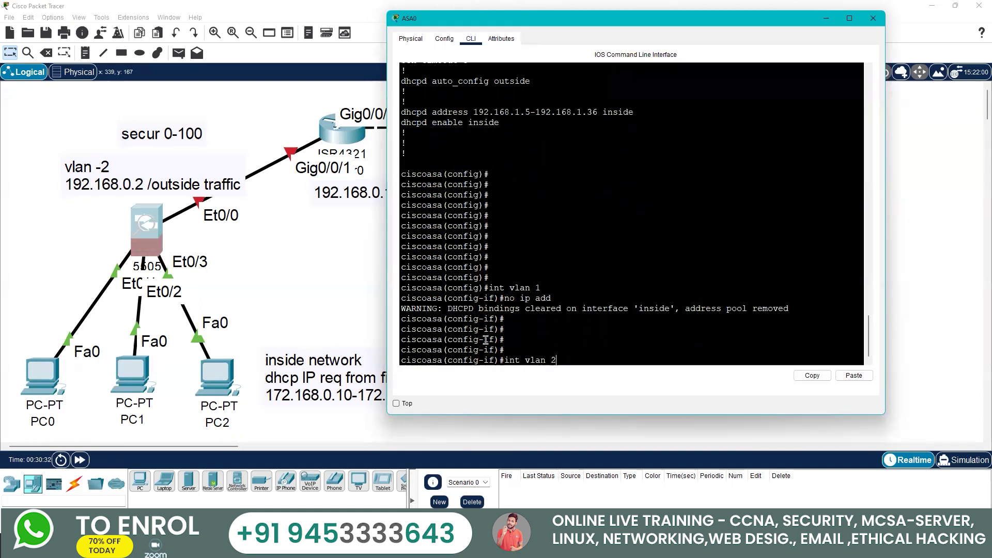
key("Return")
type("no ip add")
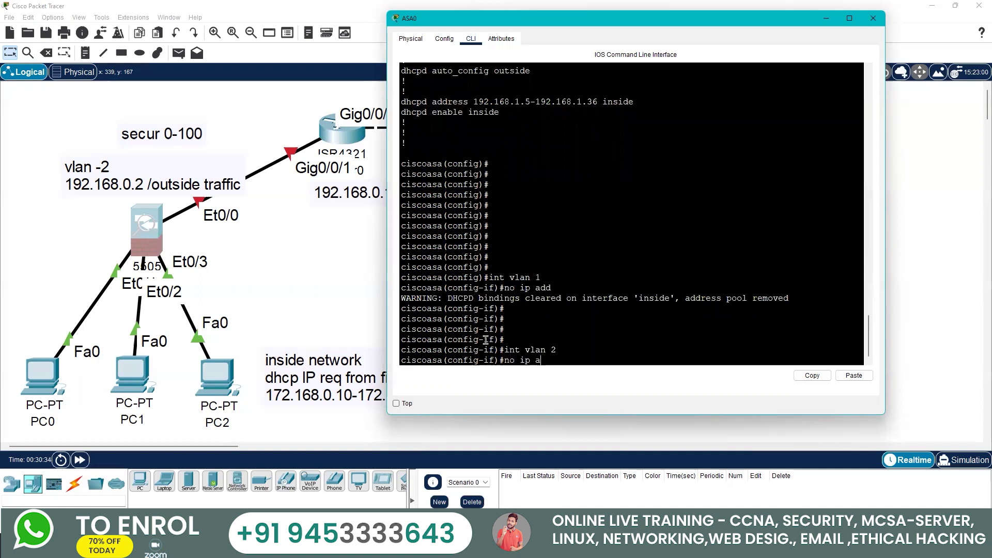
key("Return")
key("Return")
key("Return")
key("Return")
key("Return")
Try disabling DHCP with 'no ip dhcp' and 'no dhcp', then start a 'no dhcpd' command
type("no ip dhcp")
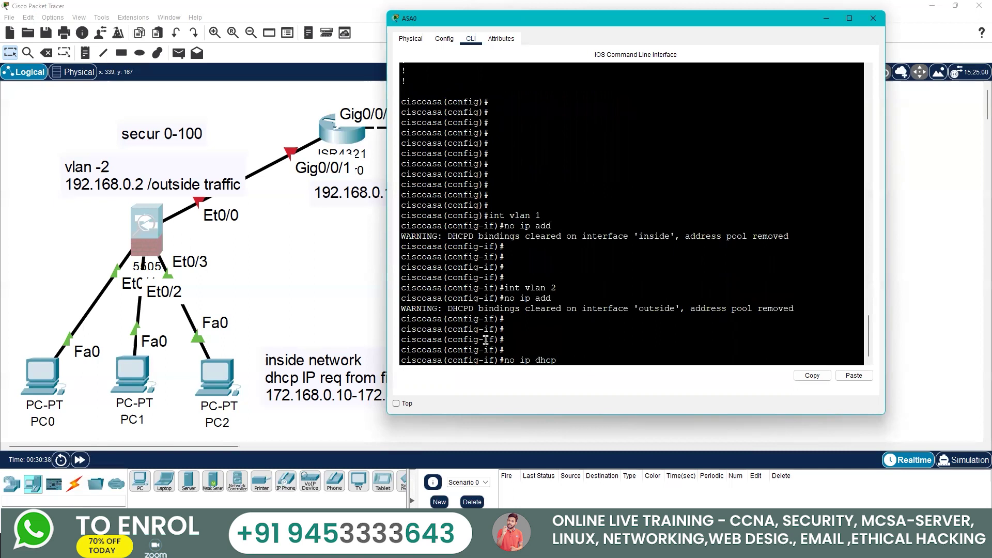
key("Return")
key("Up")
key("BackSpace")
key("BackSpace")
key("BackSpace")
key("BackSpace")
key("BackSpace")
key("BackSpace")
key("BackSpace")
type("dhc")
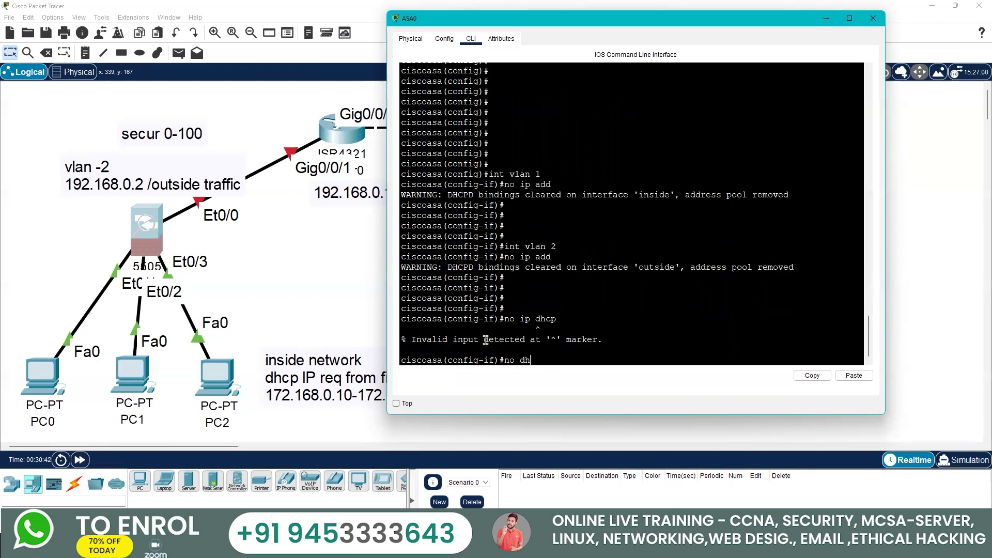
key("Tab")
type("p")
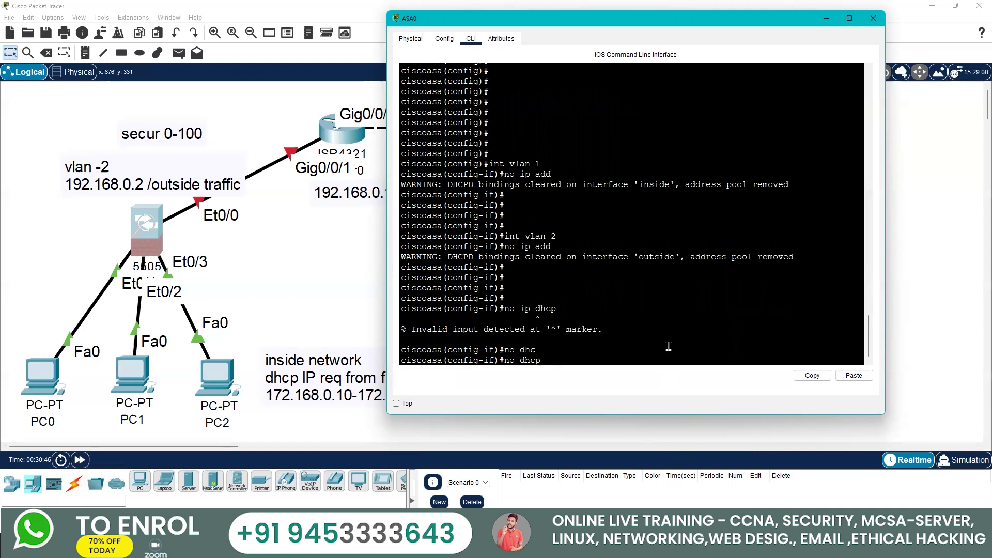
type(" 202.56.215.")
key("BackSpace")
key("BackSpace")
key("BackSpace")
key("BackSpace")
key("BackSpace")
key("BackSpace")
key("BackSpace")
key("BackSpace")
key("BackSpace")
key("BackSpace")
key("BackSpace")
key("BackSpace")
key("BackSpace")
key("BackSpace")
key("BackSpace")
key("BackSpace")
key("BackSpace")
key("BackSpace")
key("BackSpace")
type("no dhcp")
key("Return")
type("no dhcpd")
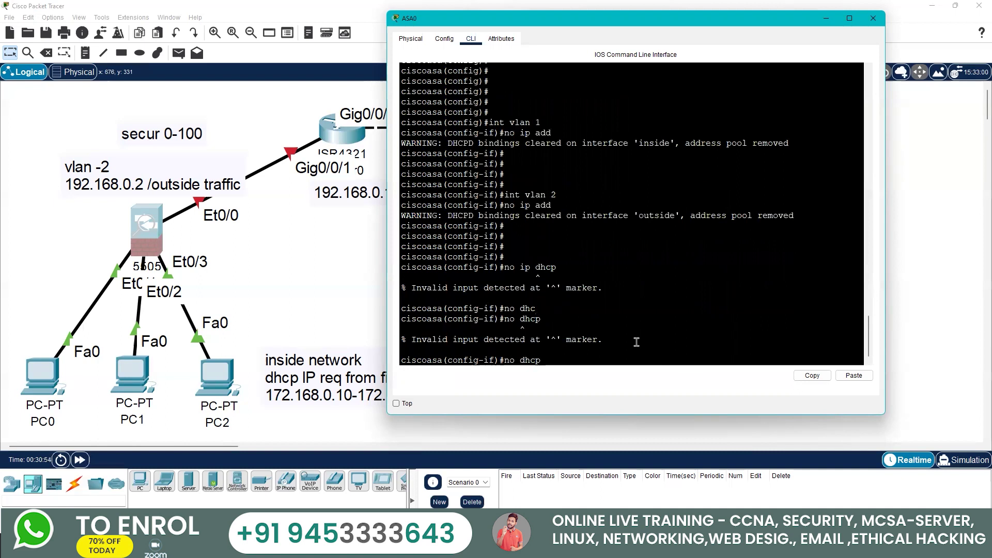
scroll(600, 270, "up", 8)
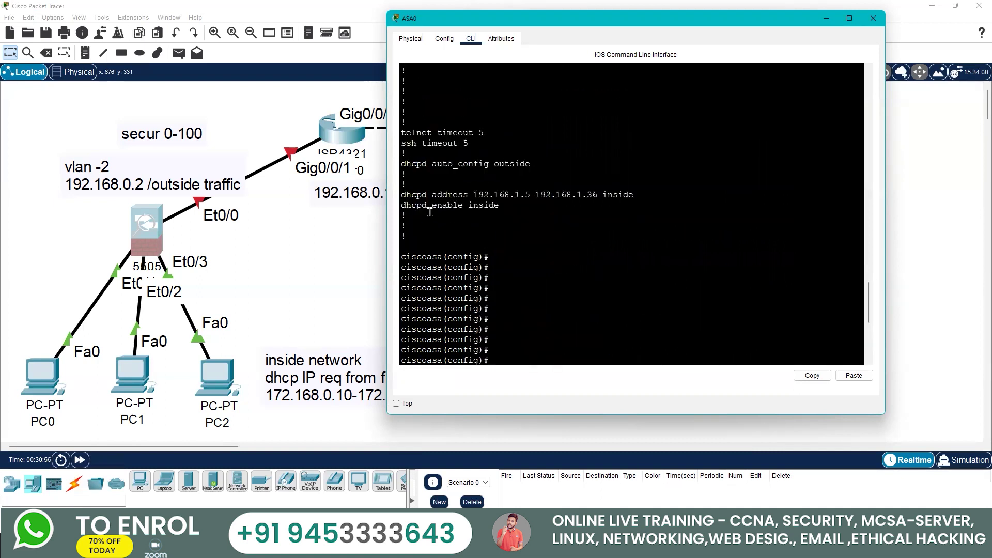
Copy the dhcpd address pool line into the prompt and run it as a 'no dhcpd address' command
left_click_drag(401, 195, 647, 195)
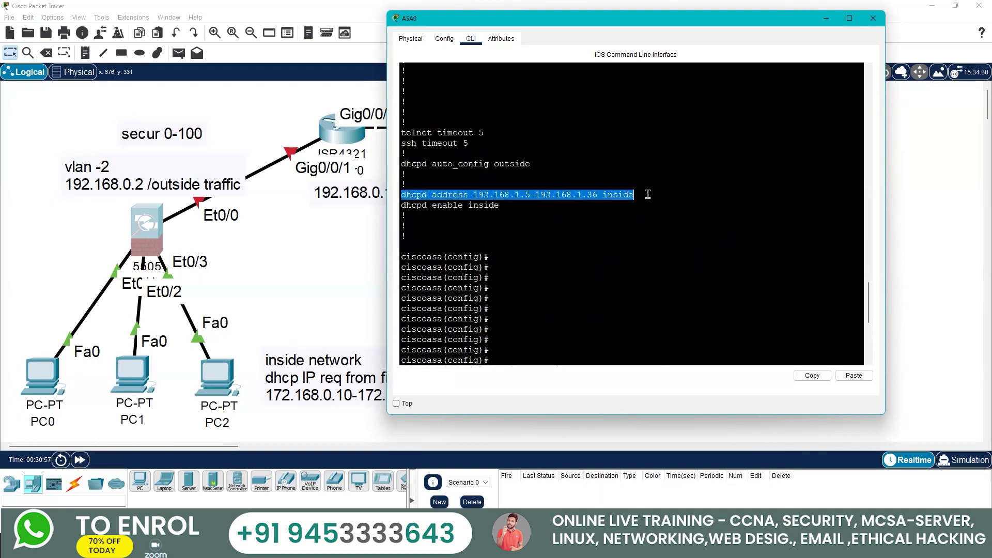
right_click(621, 201)
left_click(635, 210)
left_click(627, 257)
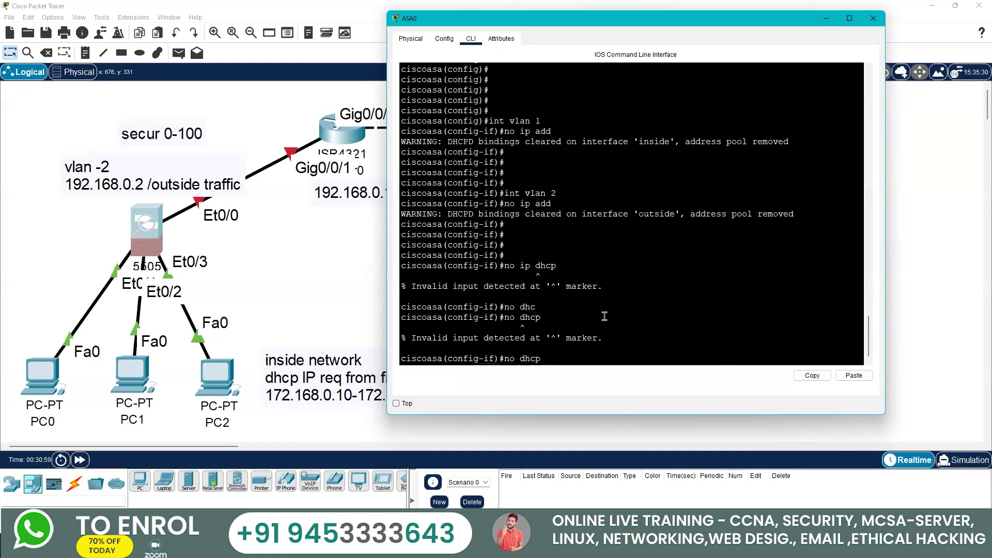
right_click(575, 345)
left_click(597, 360)
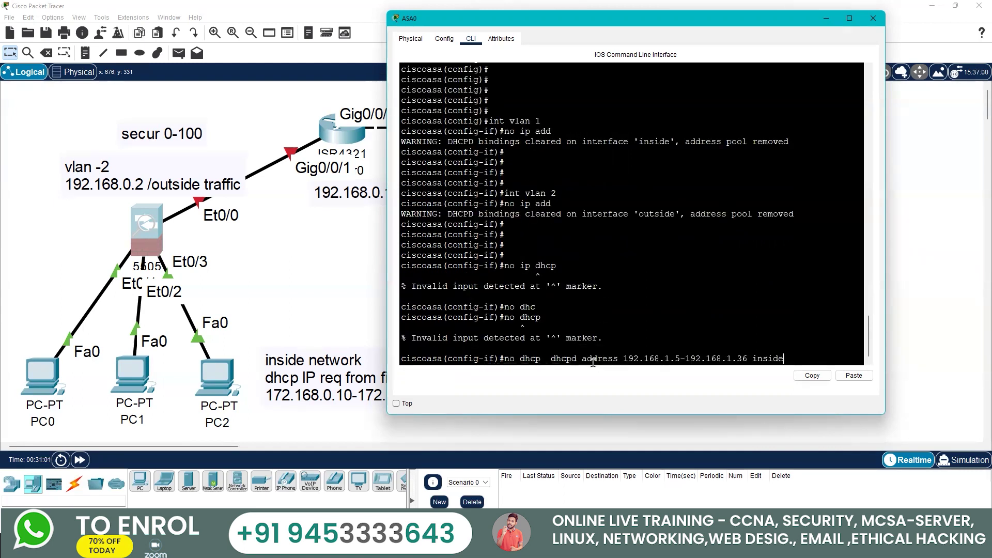
key("Return")
key("Up")
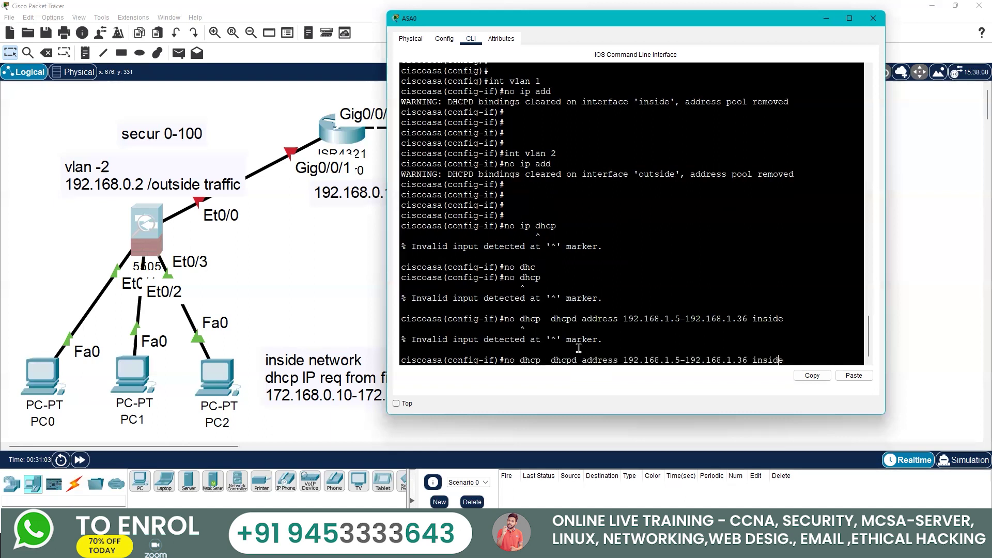
key("Left")
key("Left")
key("Left")
key("Left")
key("Left")
key("Left")
key("Left")
key("Left")
key("Left")
key("Left")
key("Left")
key("Left")
key("Left")
key("Left")
key("Left")
key("Left")
key("Left")
key("Left")
key("Left")
key("Left")
key("BackSpace")
key("BackSpace")
key("BackSpace")
key("BackSpace")
key("BackSpace")
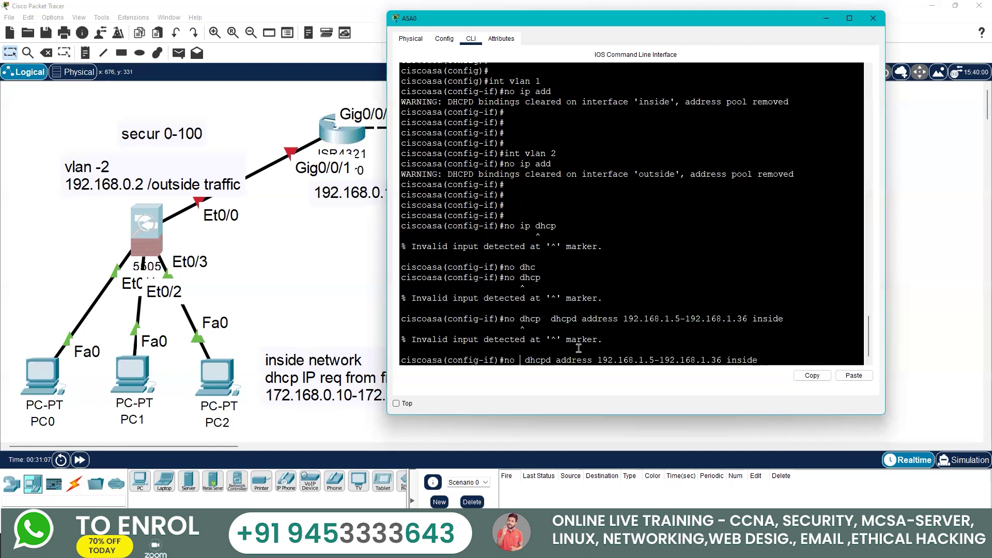
key("Return")
Leave configuration mode and list the running configuration with 'sh run'
key("Return")
key("Return")
key("Return")
key("Return")
key("ctrl+z")
key("Return")
key("Return")
type("sh run")
key("Tab")
key("Return")
key("Return")
key("Return")
key("q")
key("Return")
key("Return")
key("Return")
key("Return")
key("Return")
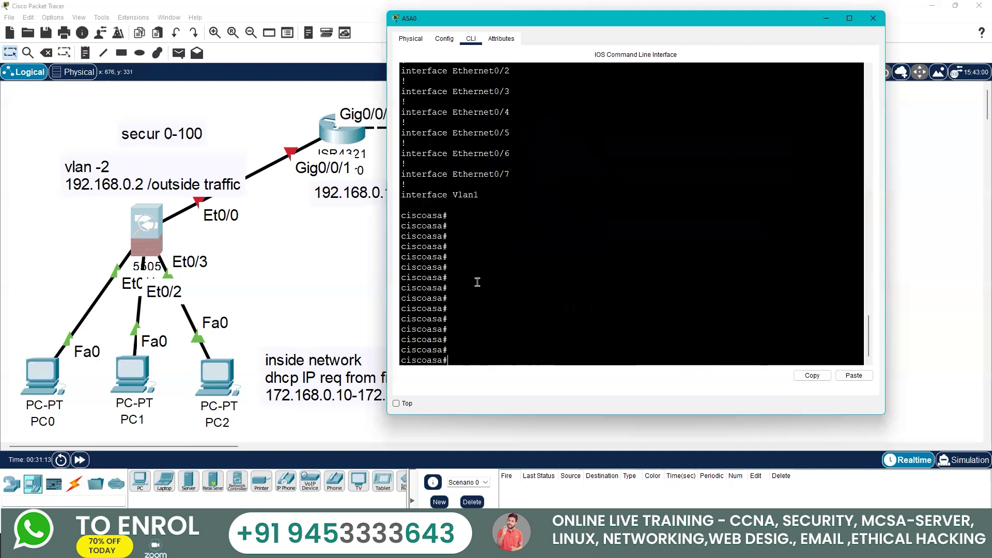
Re-enter configuration with 'conf t' and 'int vlan 1', then pick the Place Note tool
left_click_drag(482, 288, 417, 122)
scroll(418, 122, "up", 3)
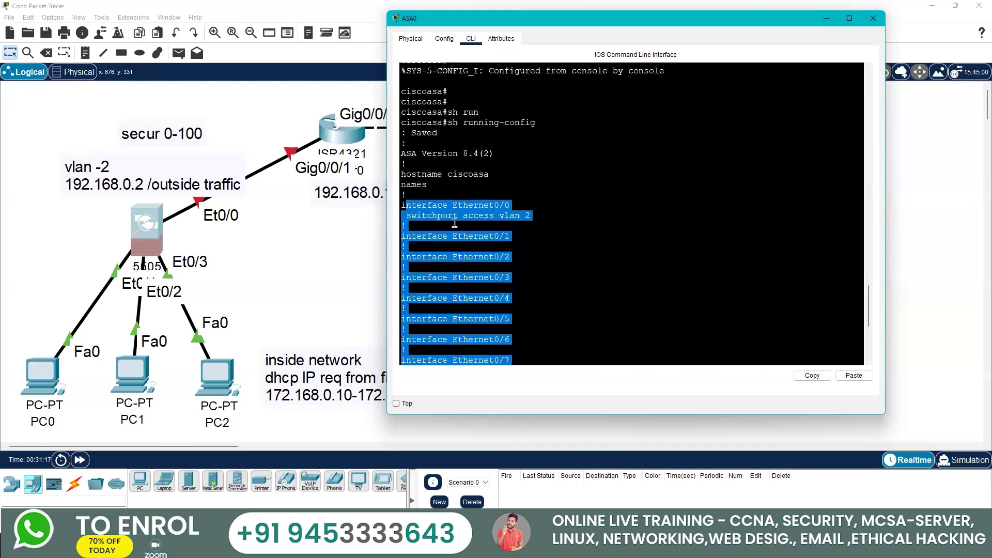
scroll(455, 223, "down", 7)
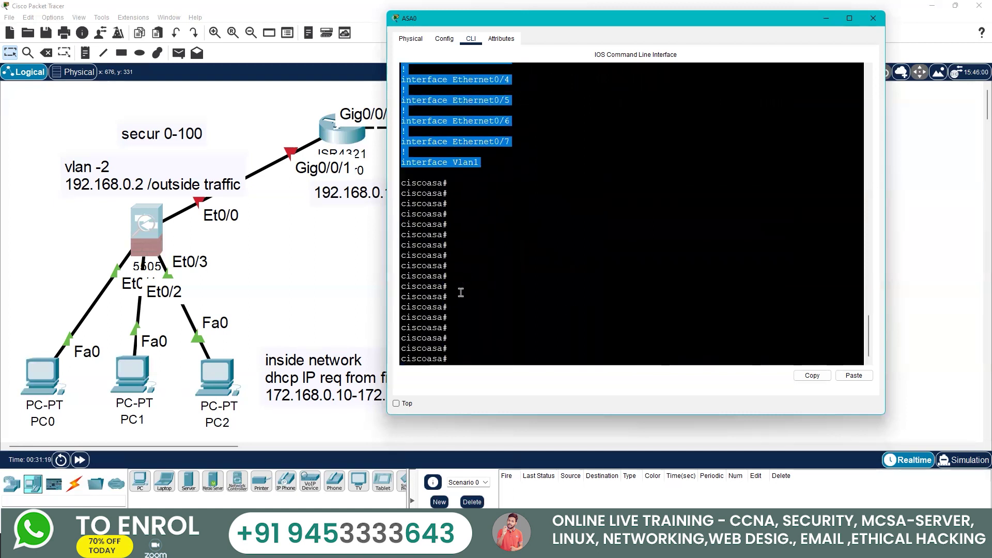
key("ctrl+z")
type("conf t")
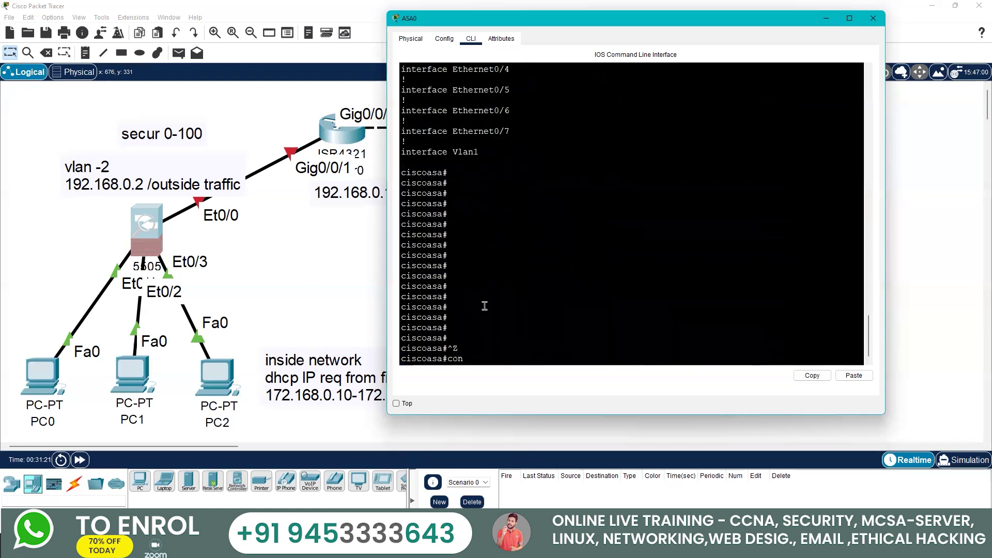
key("Return")
key("Return")
key("Return")
key("Return")
key("Return")
key("Return")
key("Return")
key("Return")
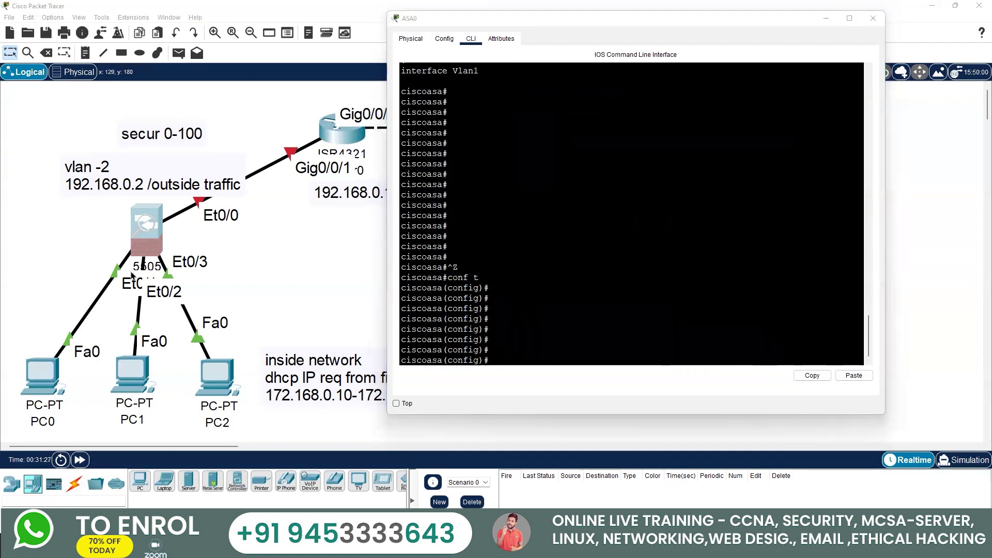
left_click(520, 351)
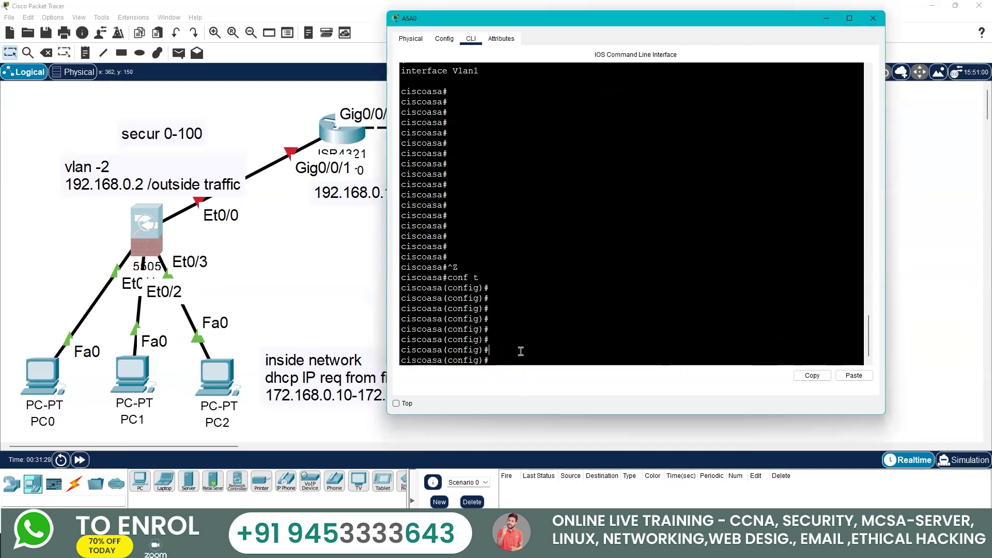
type("int")
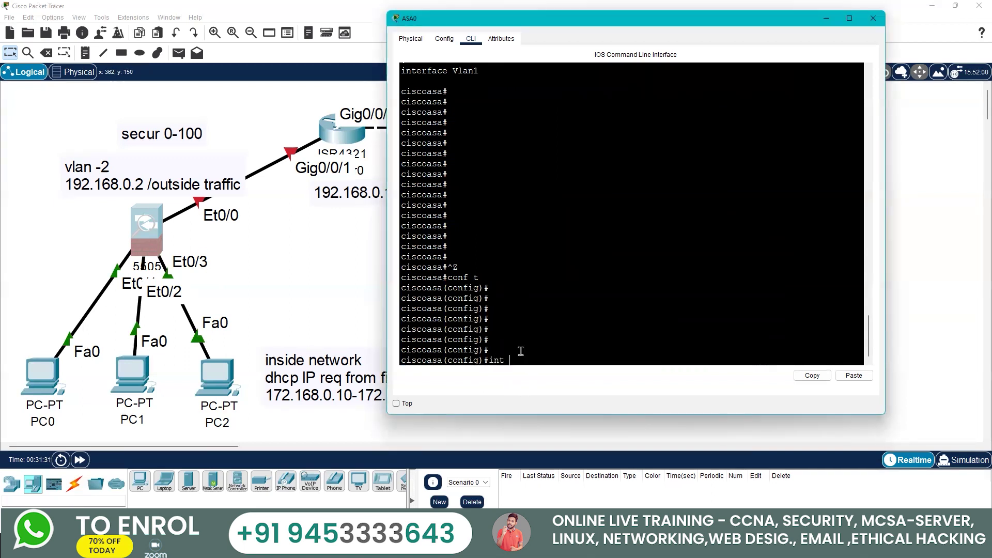
type(" vlan 1")
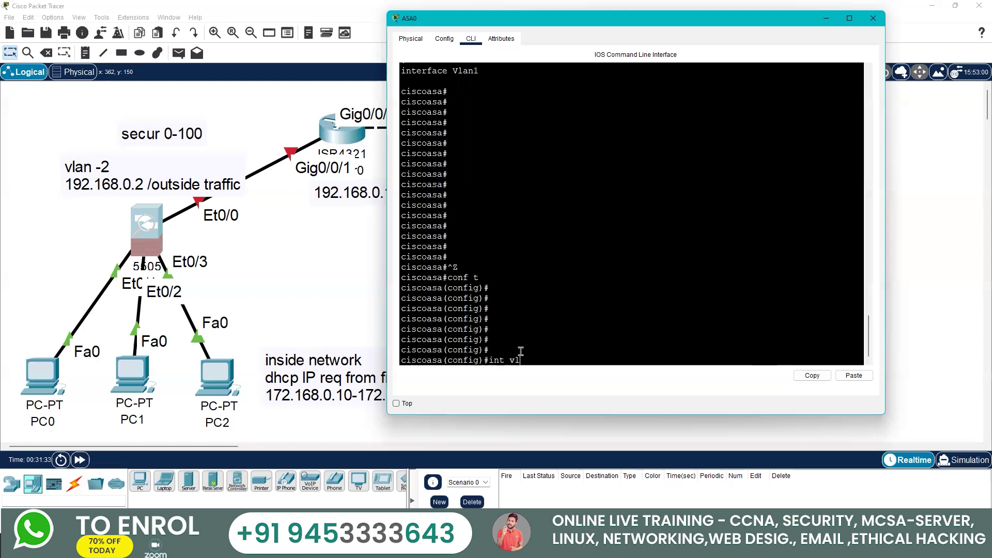
key("Return")
left_click(286, 293)
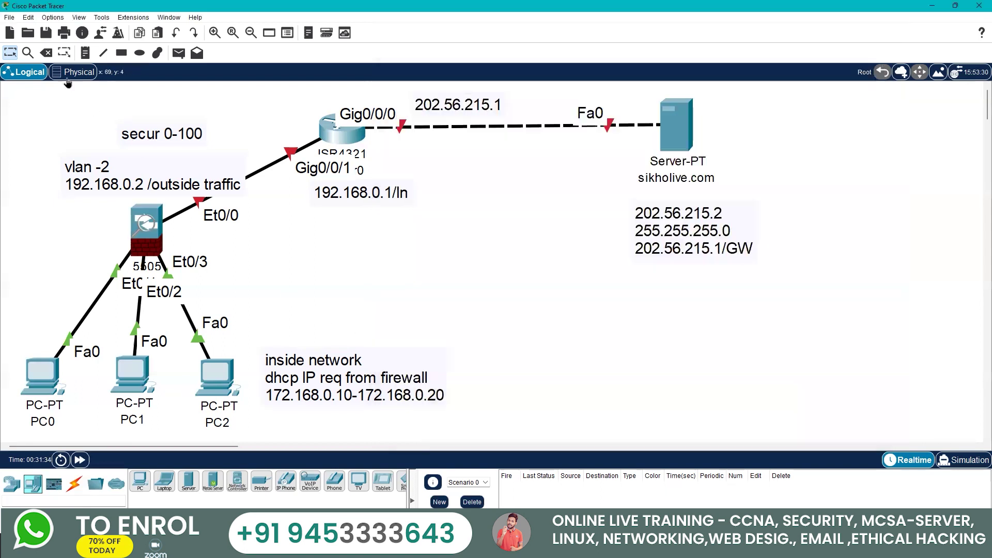
left_click(86, 53)
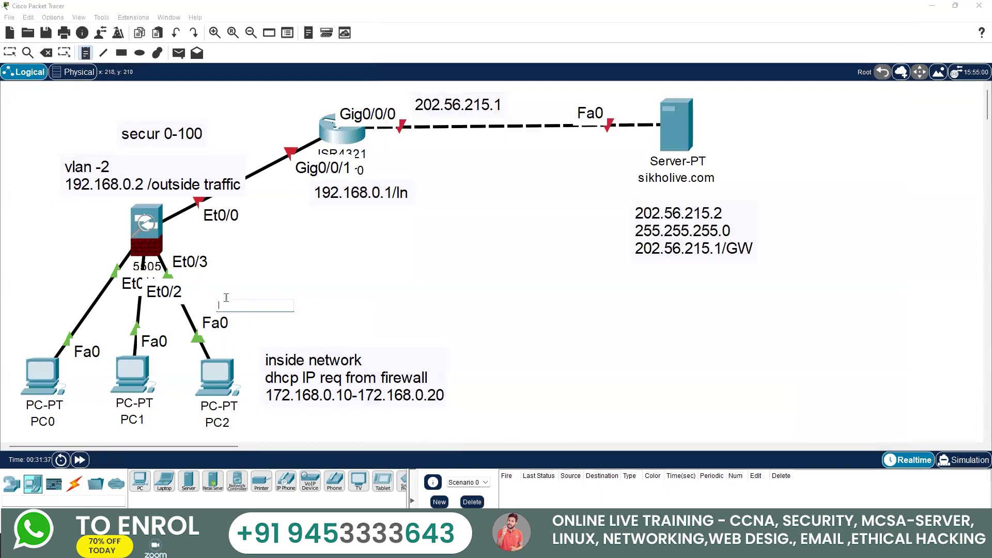
Add a 'vlan 1 inside' note below the Et0/2 link and reopen ASA0's console
left_click(223, 295)
type("in")
type("an 1")
type(" inside")
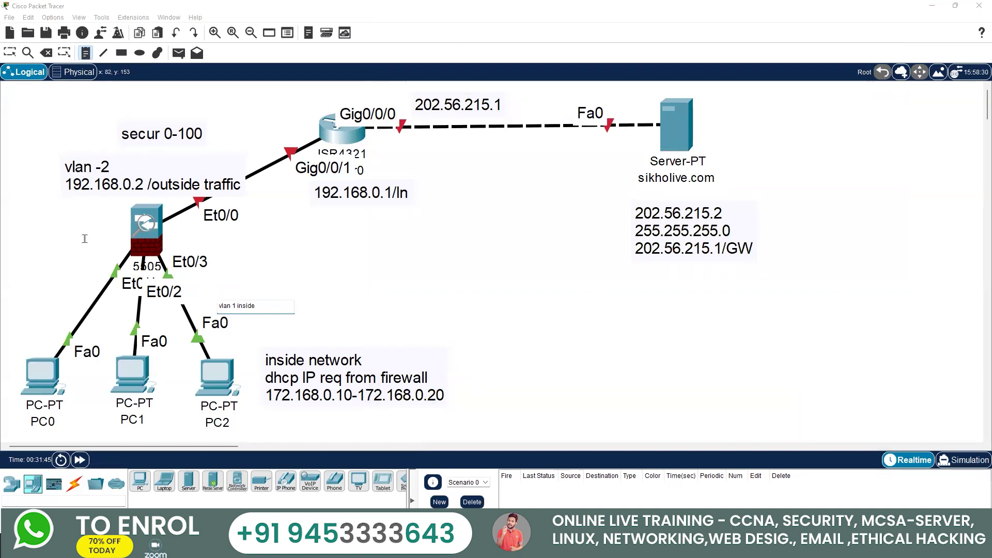
key("Escape")
left_click(156, 237)
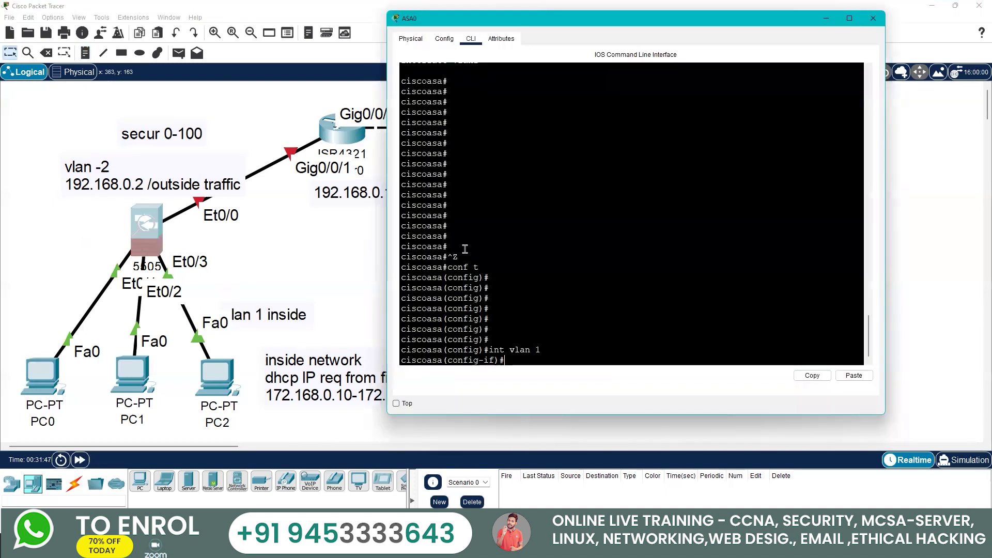
Give VLAN 1 the address 172.168.0.1 255.255.0.0 and enable it with 'no shut'
left_click_drag(563, 347, 495, 350)
left_click(558, 342)
type("ip add 172.168.0.1 255.255.0.0")
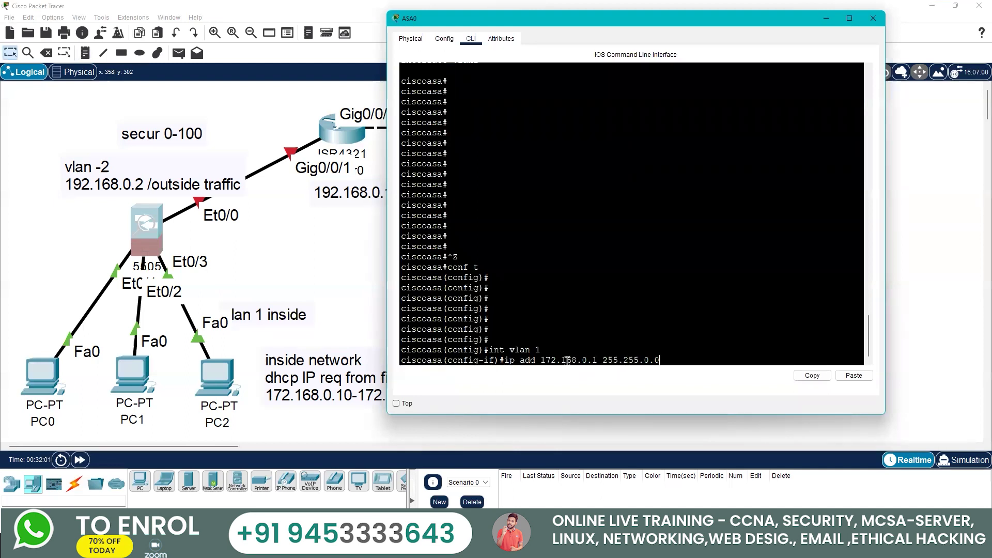
key("Return")
type("no shurt")
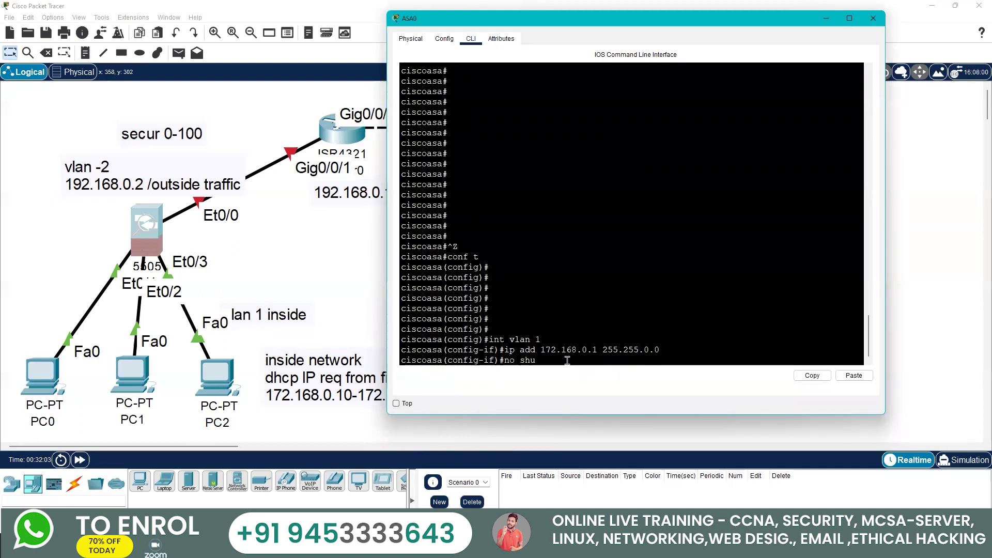
key("Return")
type("no shut")
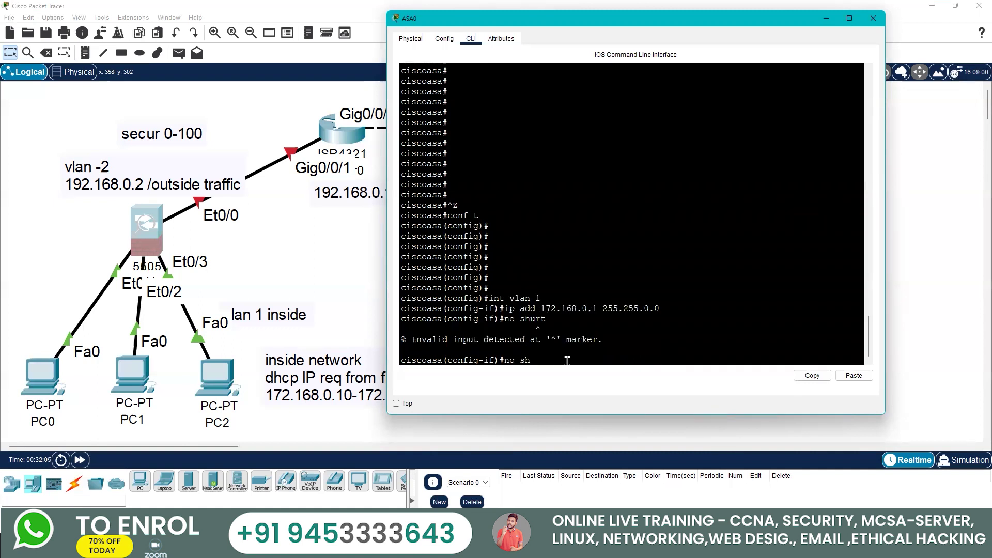
key("Return")
key("Return")
key("Return")
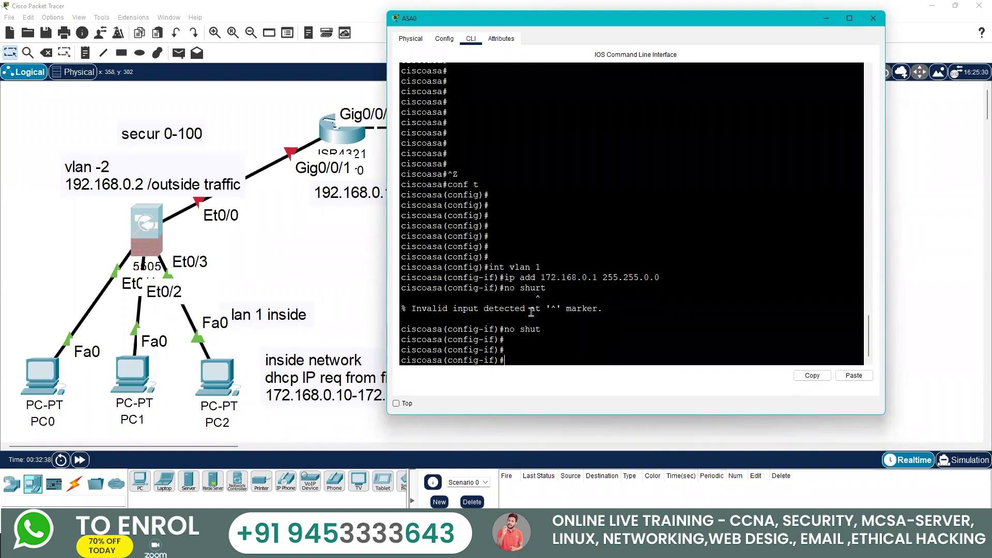
Re-issue 'no shut' on VLAN 1 and begin entering the nameif command
left_click_drag(556, 277, 545, 287)
left_click(544, 353)
type("no shut")
key("Return")
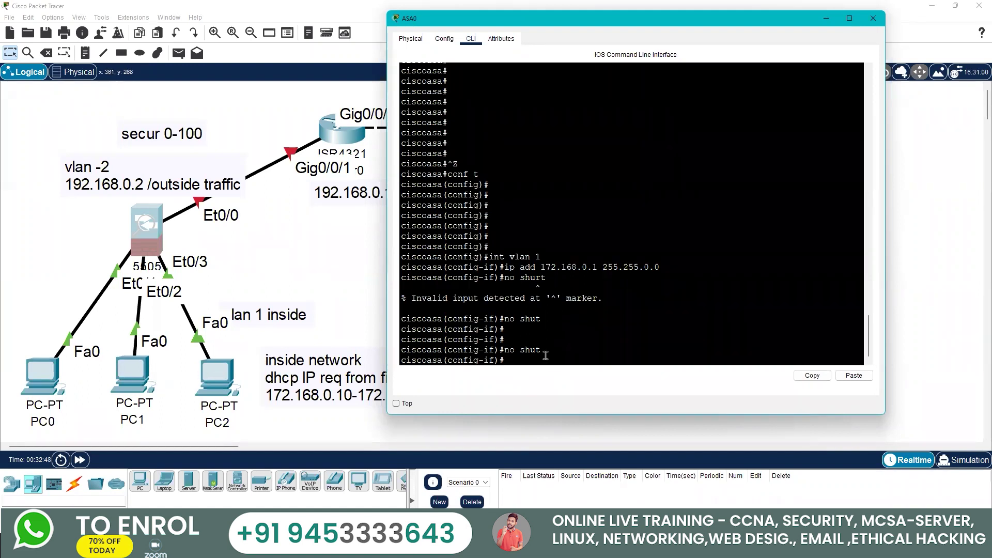
key("Return")
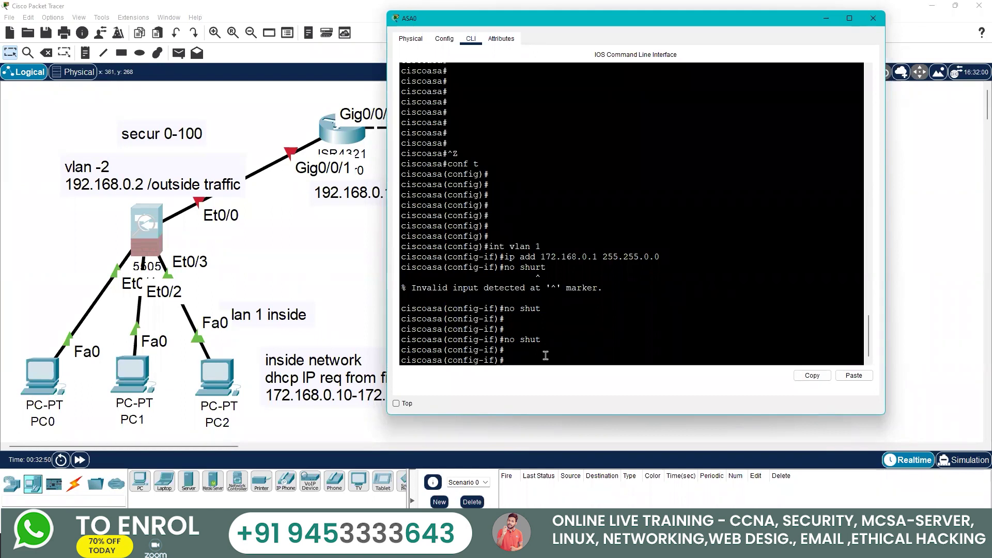
type("nameif")
key("Tab")
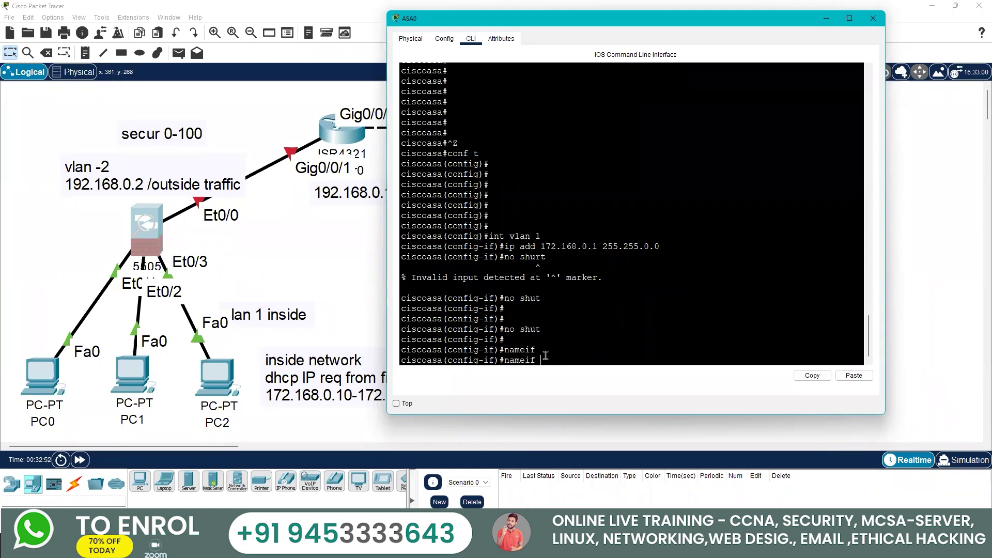
Name the VLAN 1 interface 'inside', using '?' help to check the syntax
type("o")
type("ins")
key("Tab")
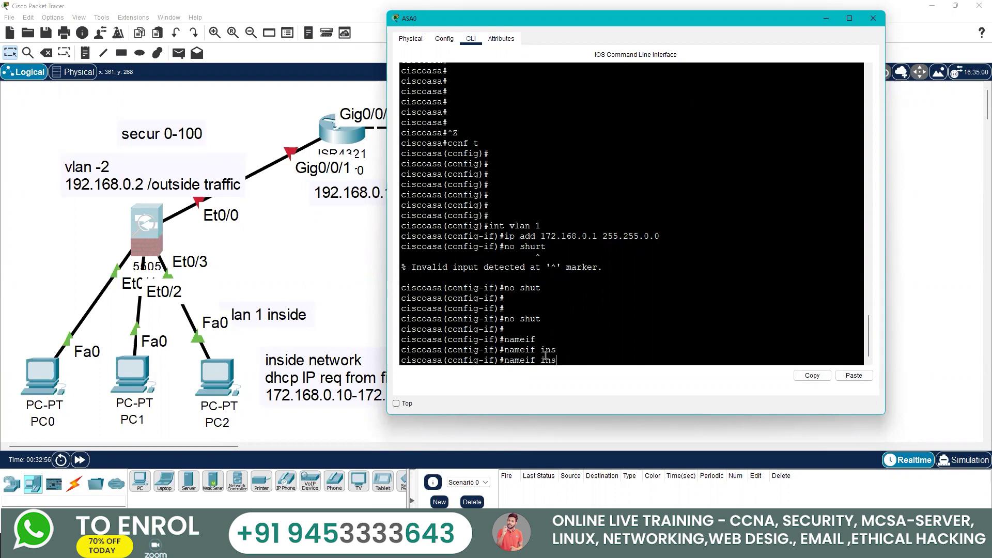
key("BackSpace")
key("BackSpace")
type("?")
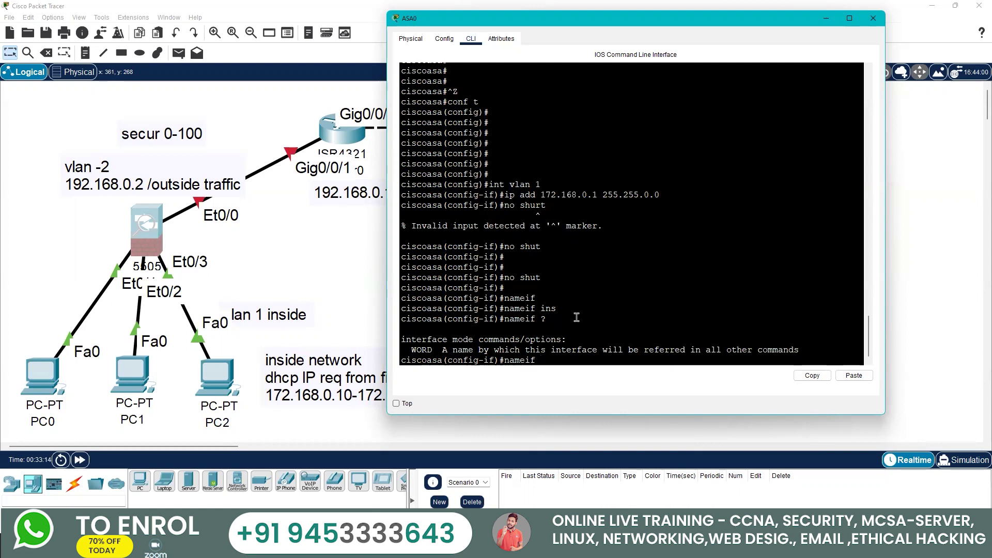
left_click_drag(429, 350, 598, 350)
left_click(597, 350)
type("ide")
key("Return")
key("Return")
key("Return")
key("Return")
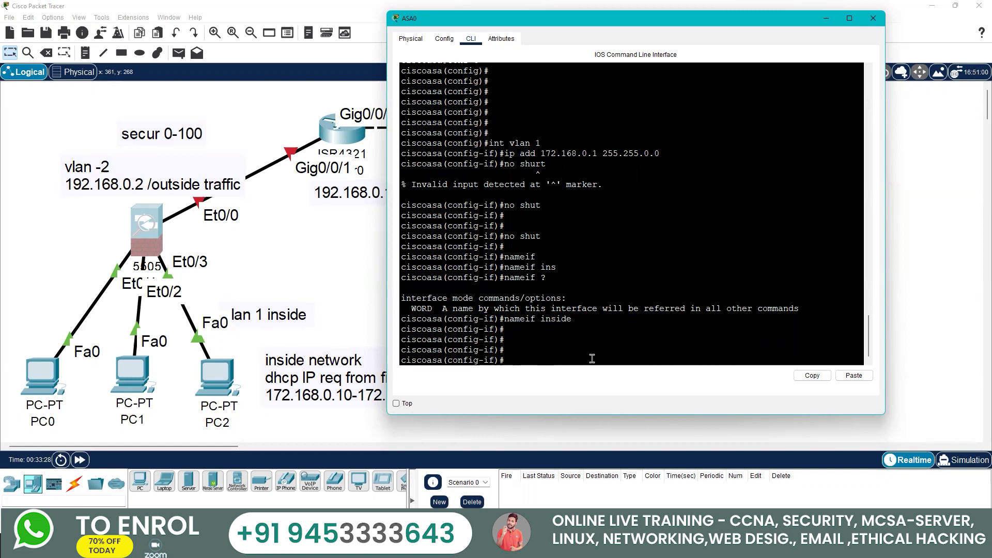
left_click_drag(539, 319, 572, 319)
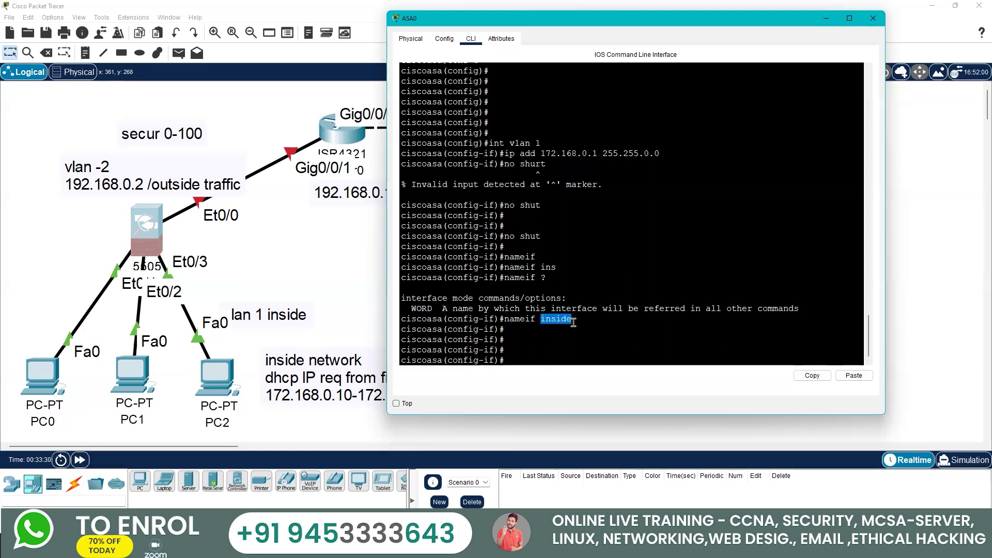
left_click(545, 352)
Set the inside security level to 100 and start typing 'int e0/0'
type("sec")
key("Tab")
type("100")
key("Return")
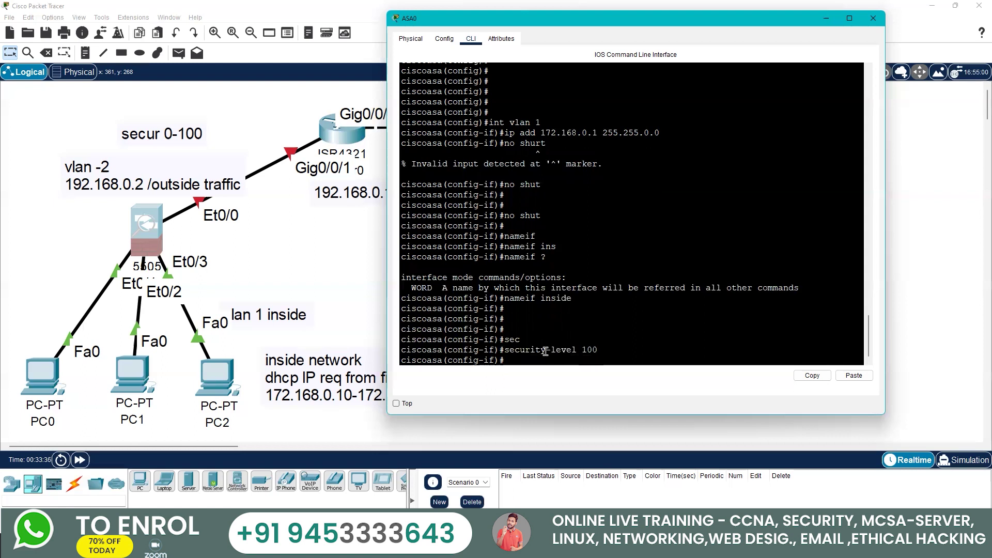
key("Return")
key("Return")
key("Return")
key("Return")
key("Return")
type("int e0/0")
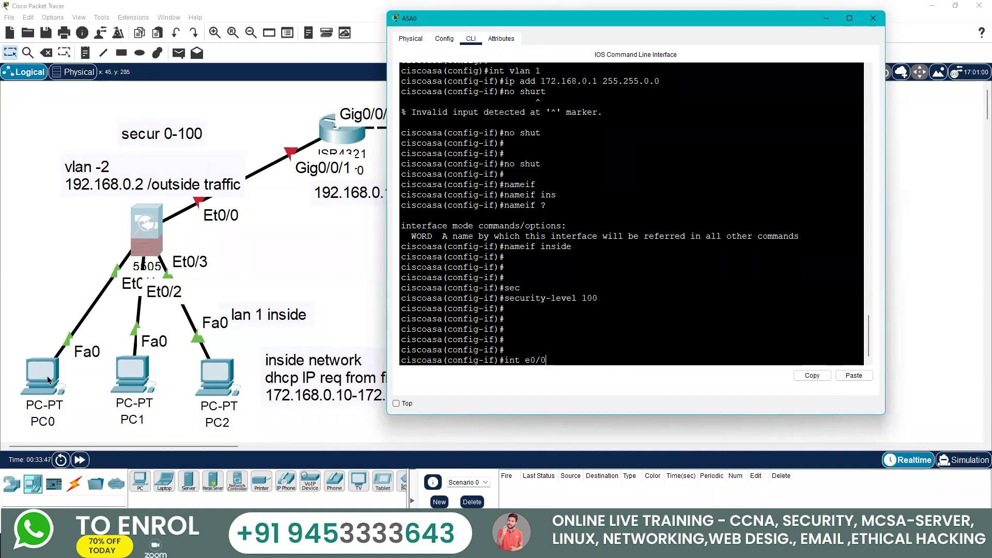
Move the ASA0 console aside and rearrange PC0, PC1 and PC2 on the topology
left_click(397, 405)
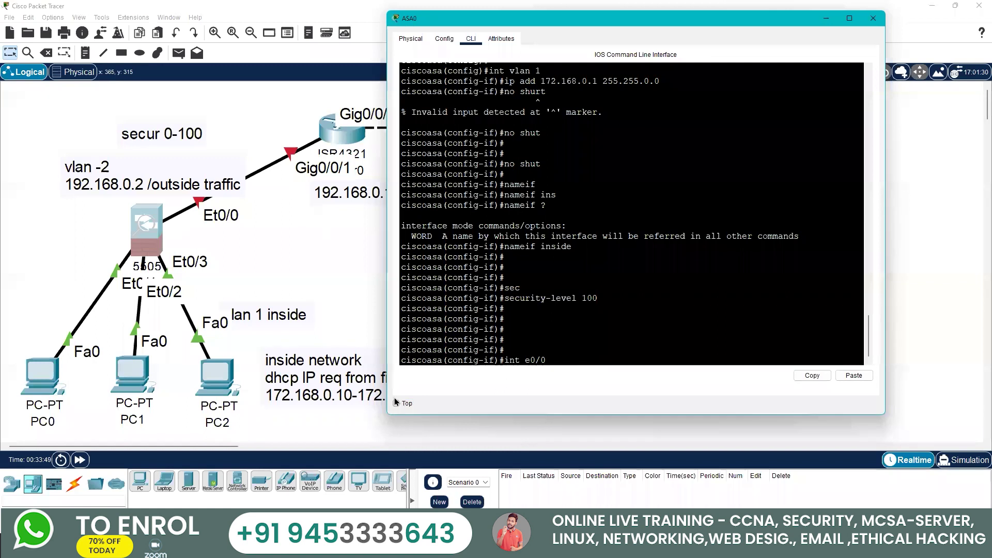
left_click_drag(521, 26, 592, 29)
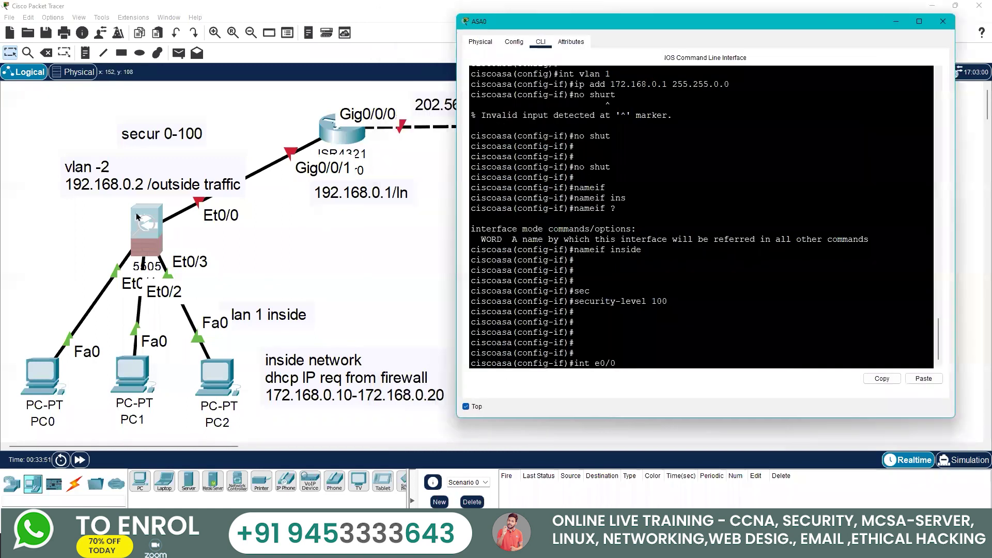
mouse_move(42, 385)
left_mouse_down()
mouse_move(31, 323)
mouse_move(40, 394)
left_mouse_up()
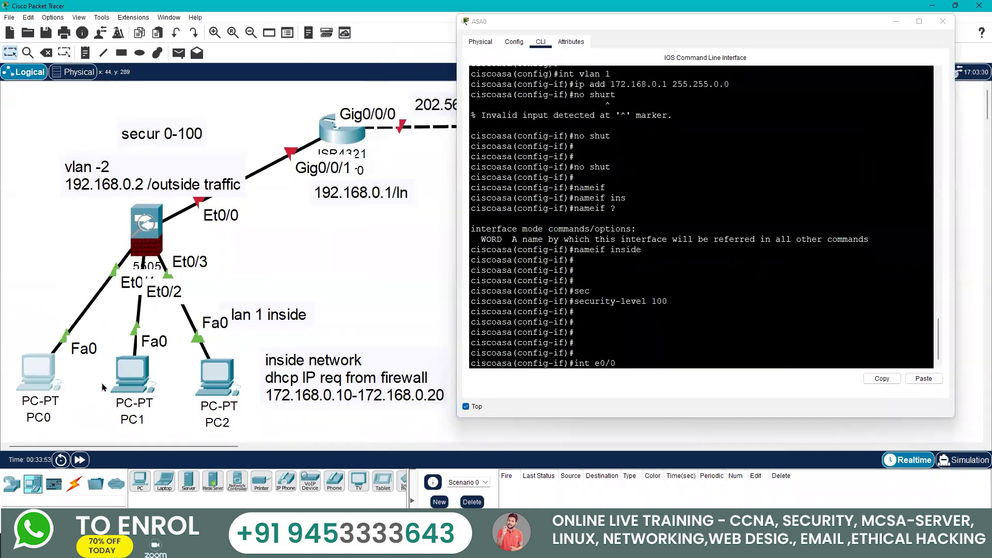
mouse_move(133, 374)
left_mouse_down()
mouse_move(123, 366)
mouse_move(147, 367)
left_mouse_up()
mouse_move(220, 375)
left_mouse_down()
mouse_move(238, 313)
mouse_move(212, 365)
mouse_move(139, 372)
mouse_move(225, 385)
left_mouse_up()
Make port Ethernet0/1 an access port in VLAN 1
left_click(642, 360)
key("BackSpace")
type("1")
key("Return")
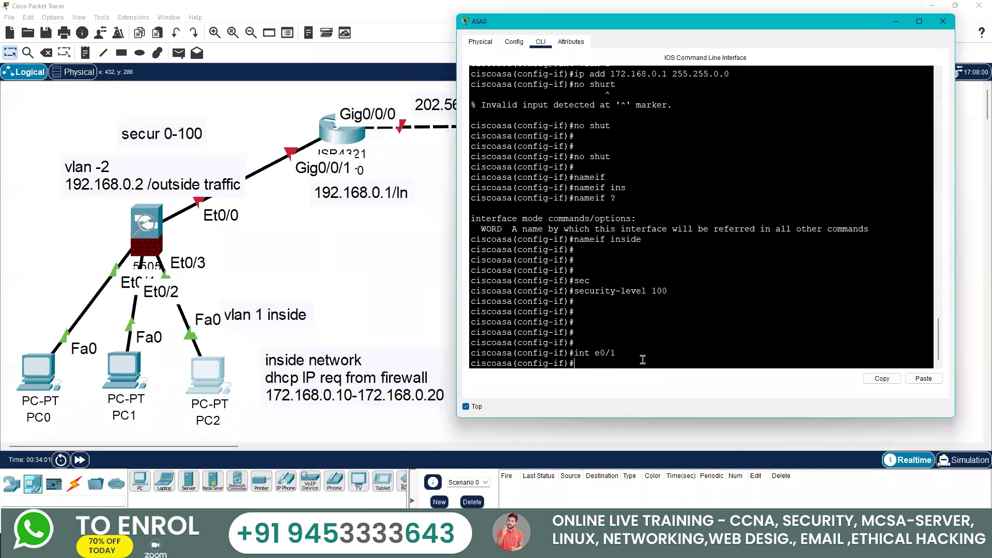
type("sw")
key("Tab")
type("ac")
key("Tab")
type("vla")
key("Tab")
type("2")
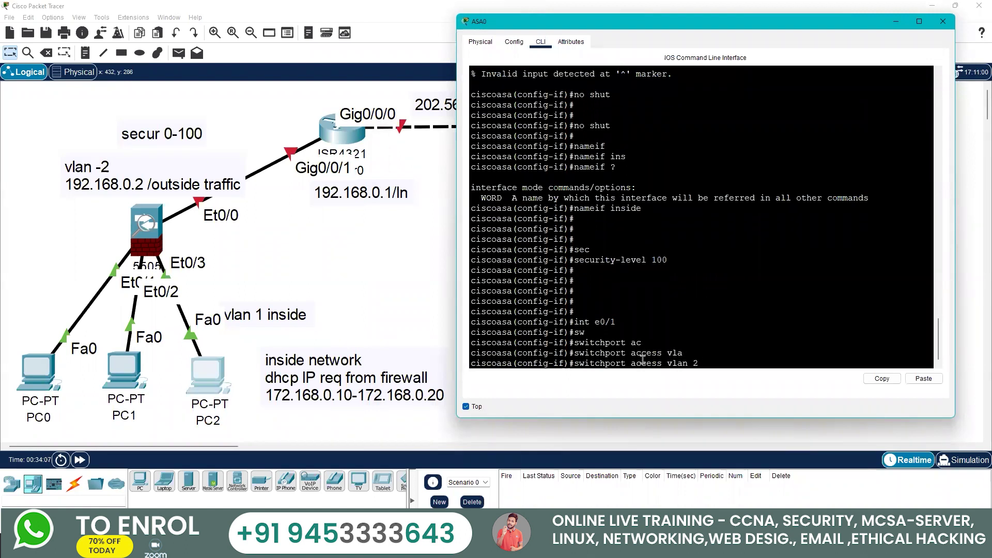
key("BackSpace")
type("1")
key("Return")
Assign ports e0/2 and e0/3 to access VLAN 1 by recalling the previous commands
type("int e0/12")
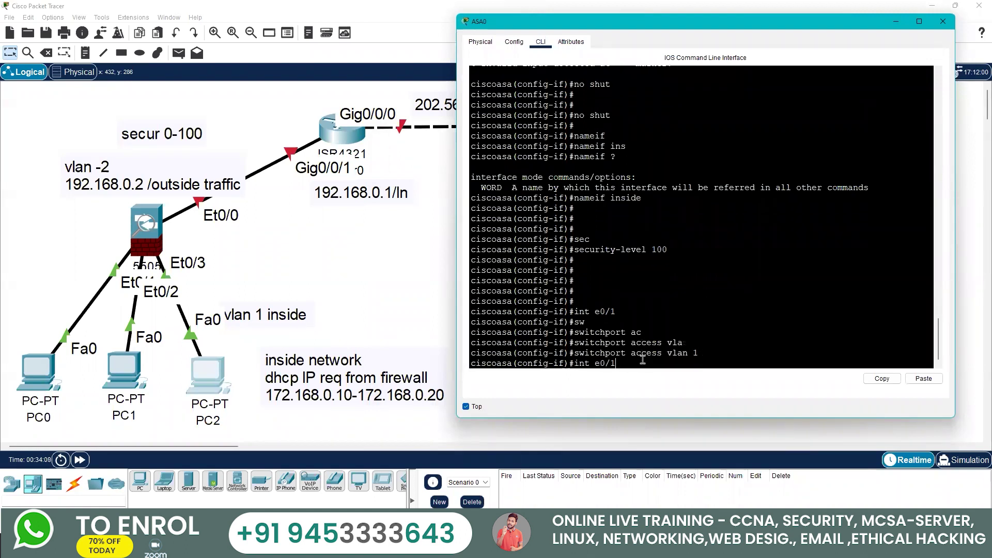
key("BackSpace")
key("BackSpace")
type("1")
type("2")
key("Return")
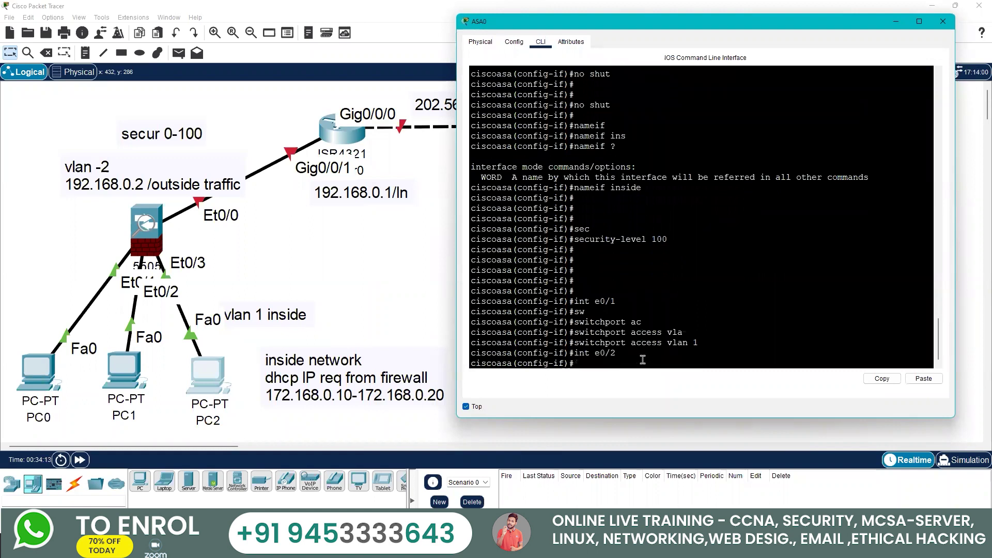
key("Up")
key("Up")
key("Return")
key("Up")
key("Up")
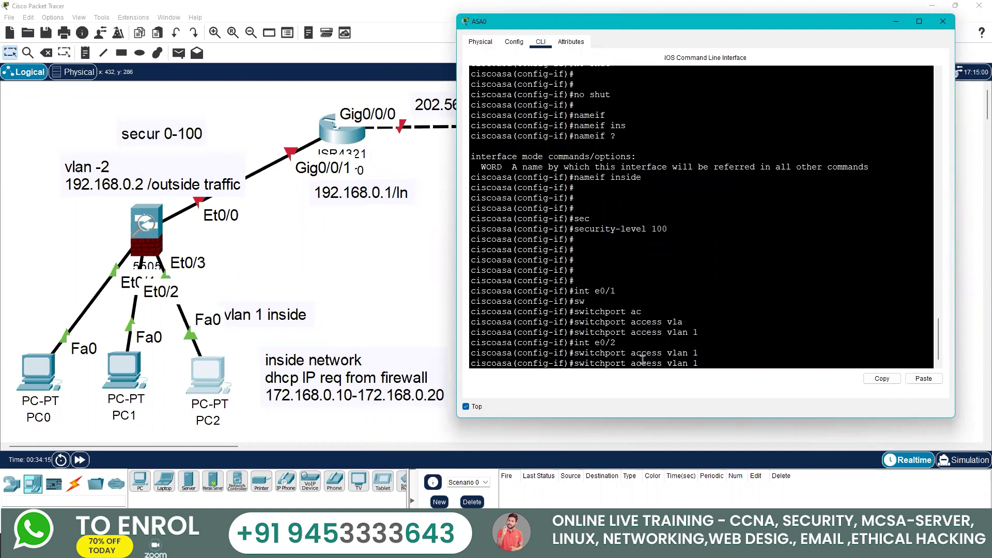
key("BackSpace")
type("3")
key("Return")
key("Up")
key("Up")
key("Return")
key("Return")
key("Return")
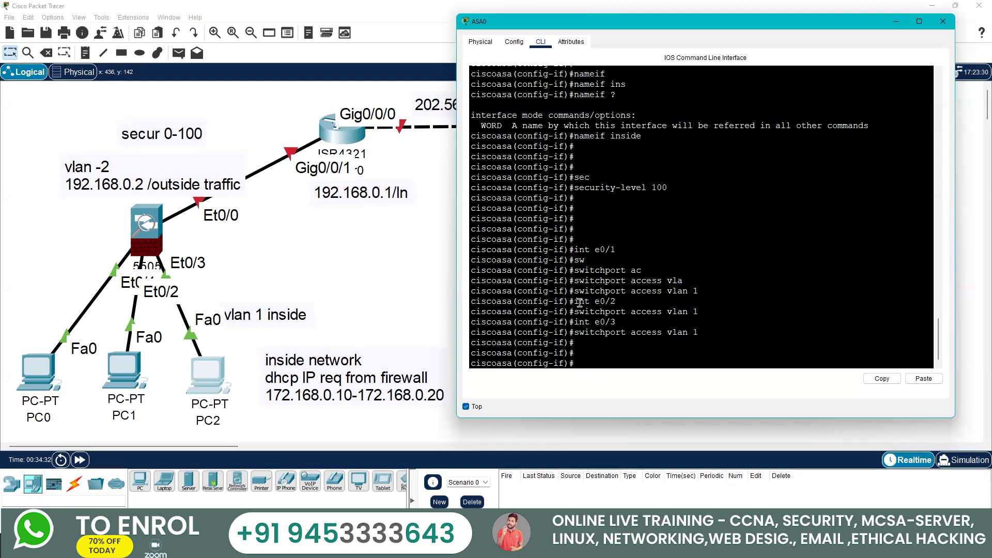
Exit the current interface and give Vlan2 address 192.168.0.2 255.255.255.0, brought up with no shut
key("Return")
key("Return")
key("Return")
key("Return")
type("i")
type("x")
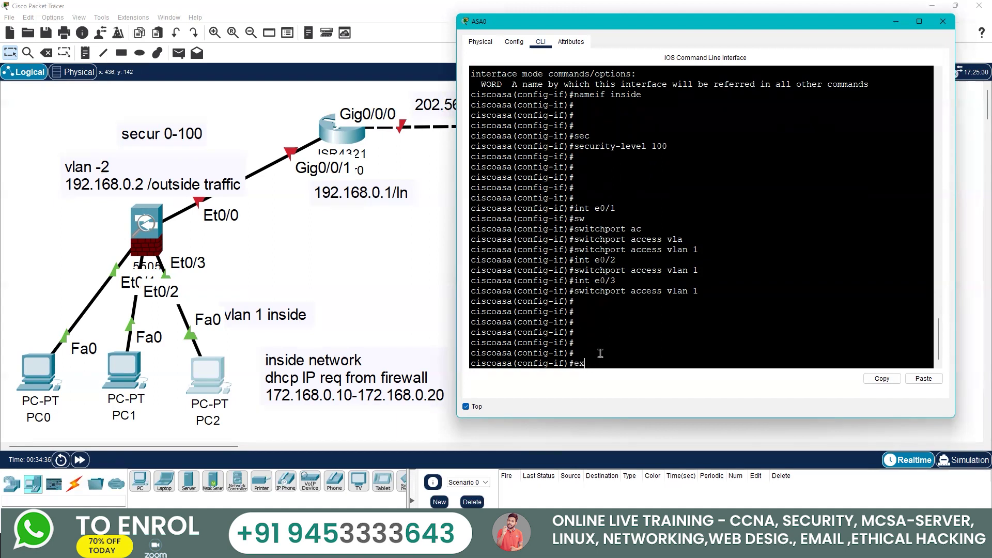
key("Return")
key("Return")
key("Return")
key("Return")
type("int vlan 2")
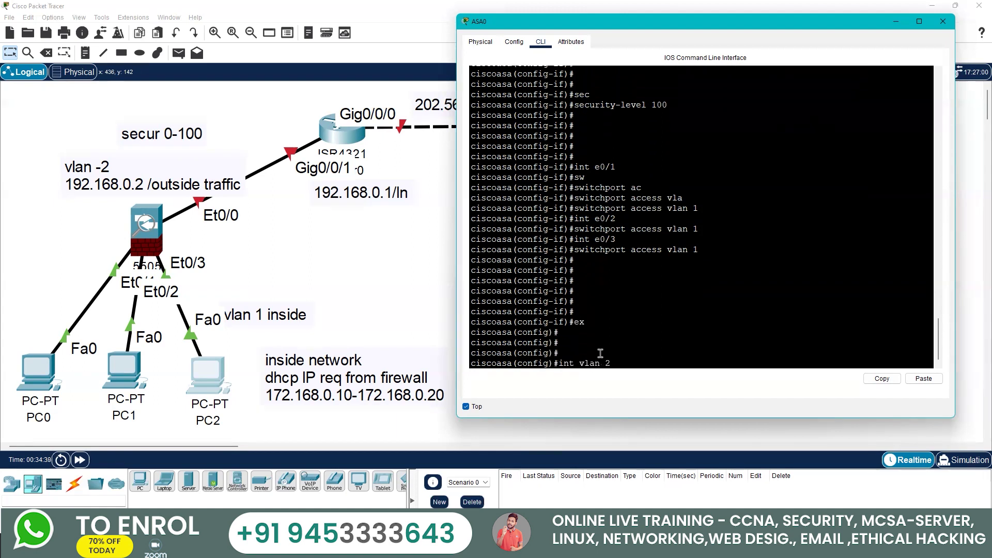
key("Return")
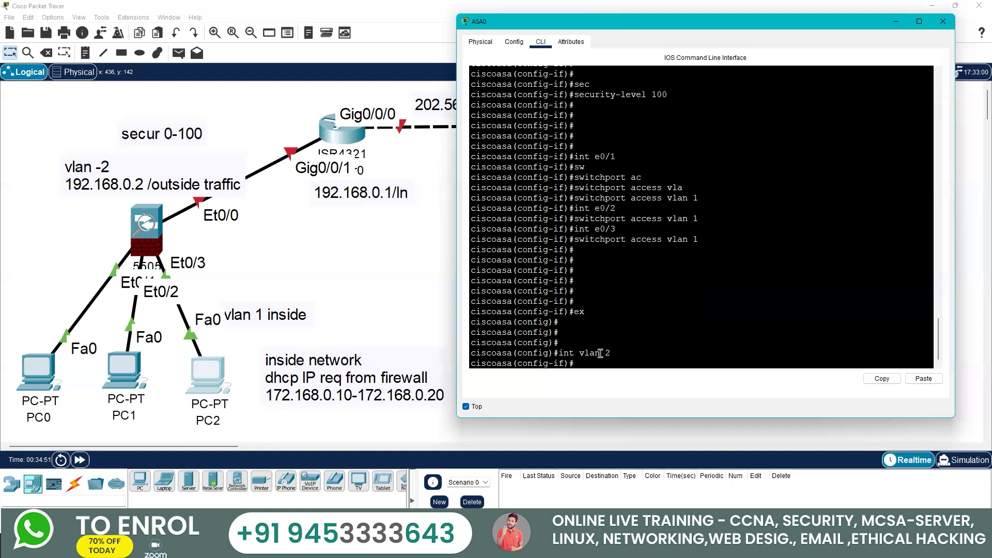
type("ip add 192.168.0.2 255.255.255.0")
key("Return")
type("no shut")
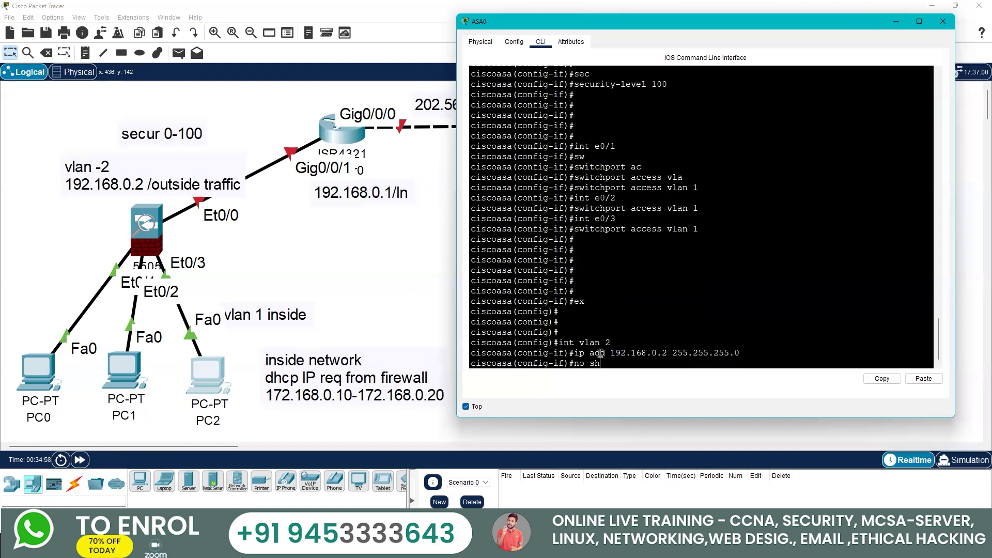
key("Return")
key("Return")
key("Return")
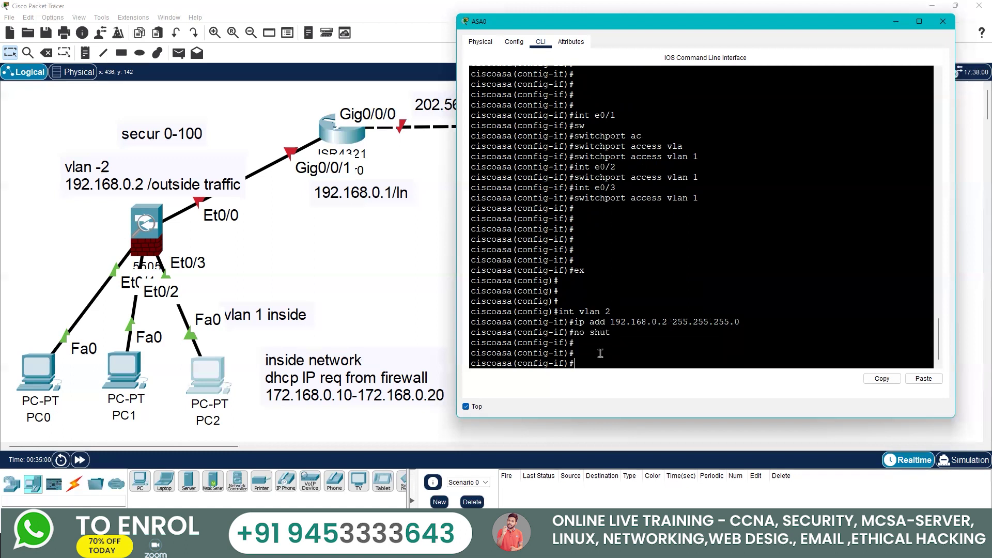
Name the Vlan2 interface outside with security level 0
type("nameif outside")
key("Return")
type("sec")
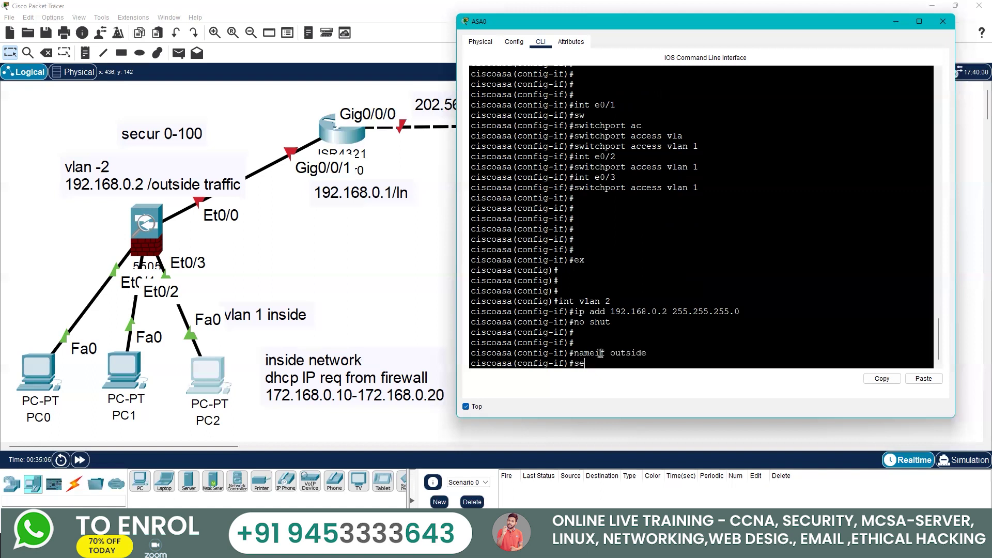
key("Tab")
type("0")
key("Return")
key("Return")
key("Return")
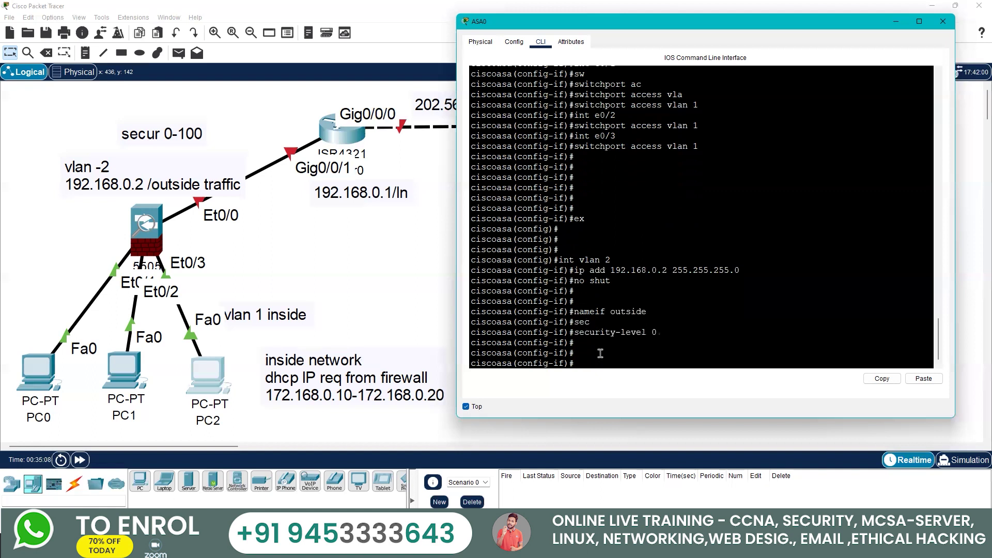
Assign port Ethernet0/0 to access VLAN 2
type("int e0/0")
key("Return")
key("Return")
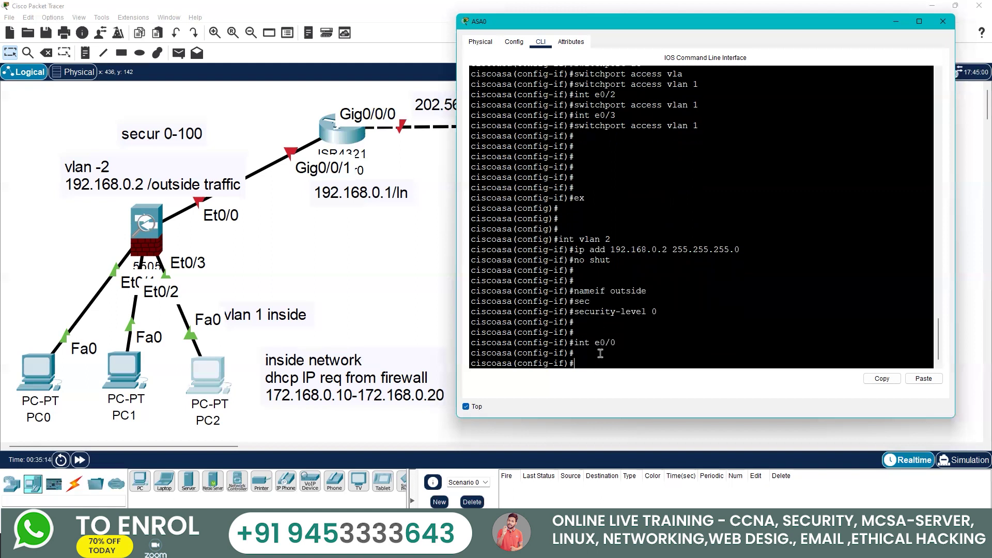
type("sw")
key("Tab")
type("ac")
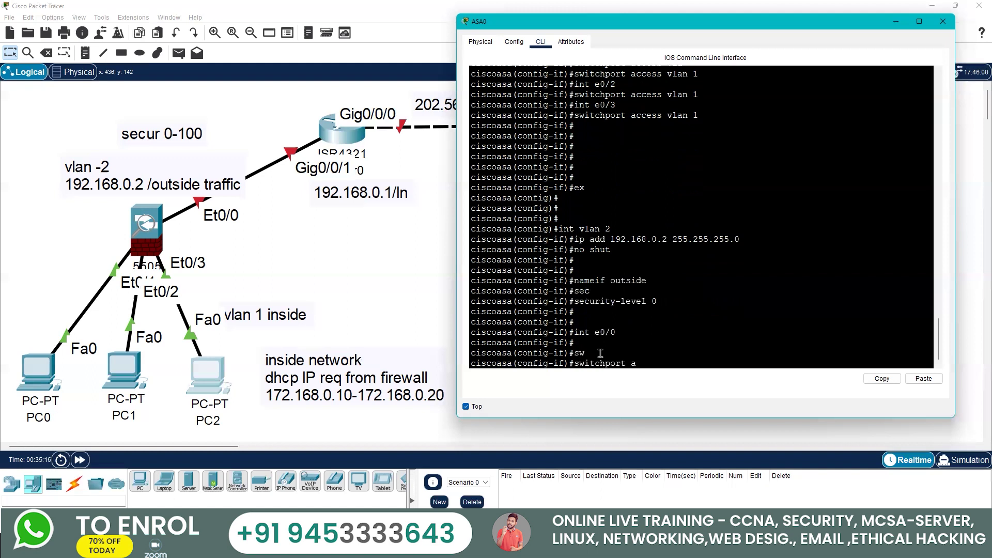
key("Tab")
type("vlan 2")
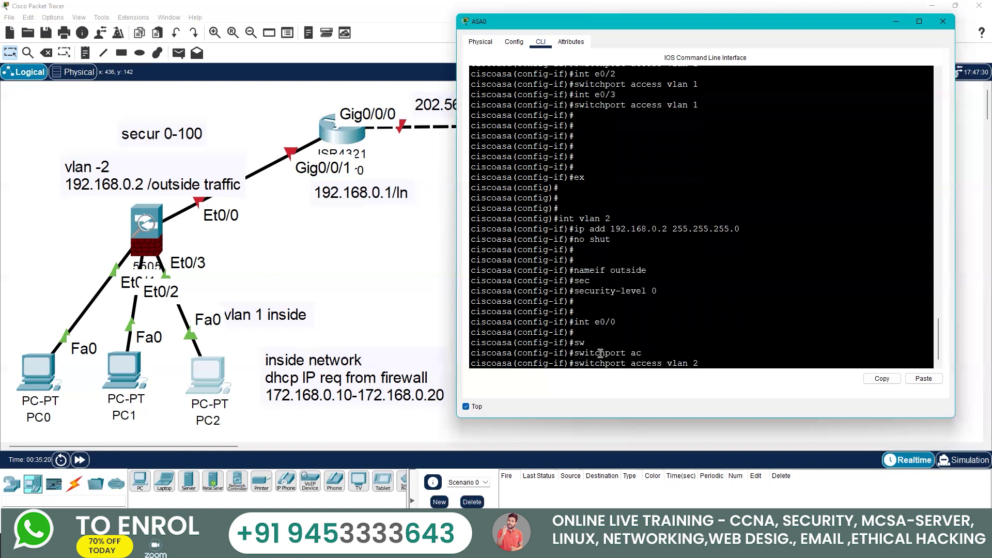
key("Return")
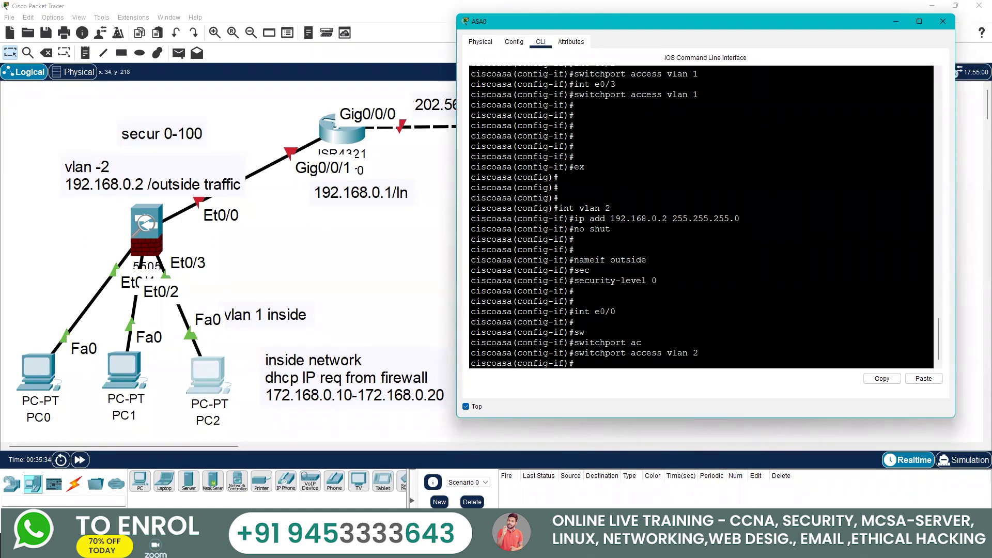
Close the ASA0 console and open Router0's CLI in an enlarged window
left_click(398, 252)
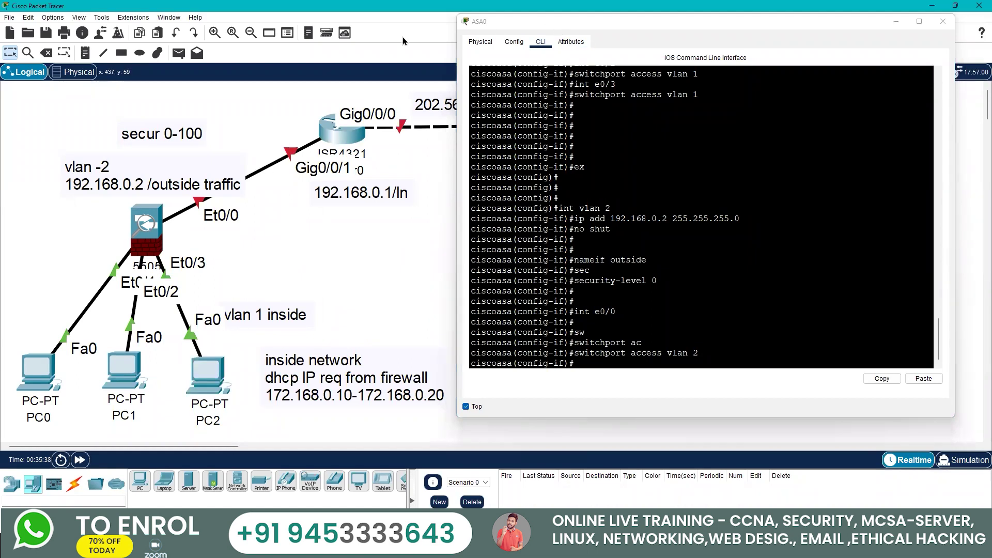
left_click(942, 21)
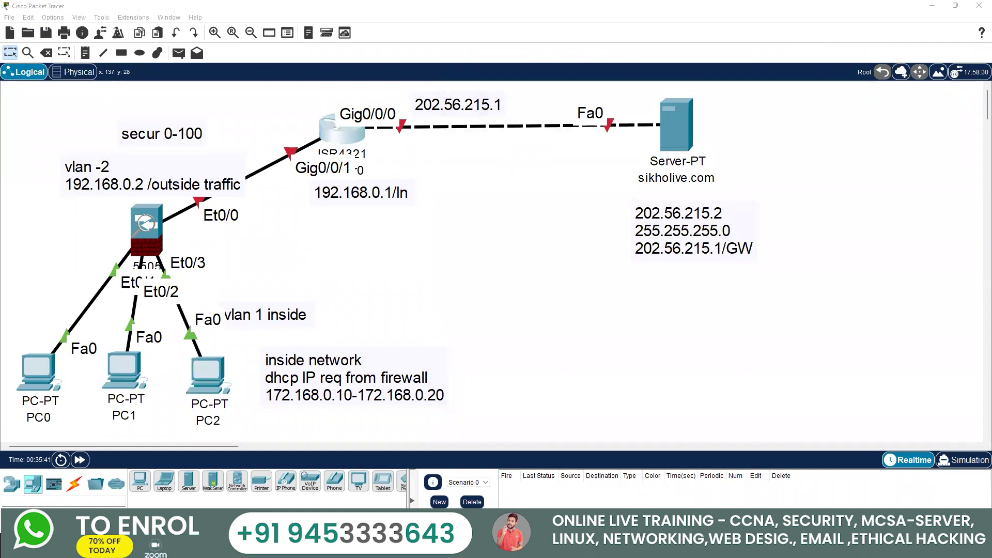
left_click(341, 129)
left_click(580, 94)
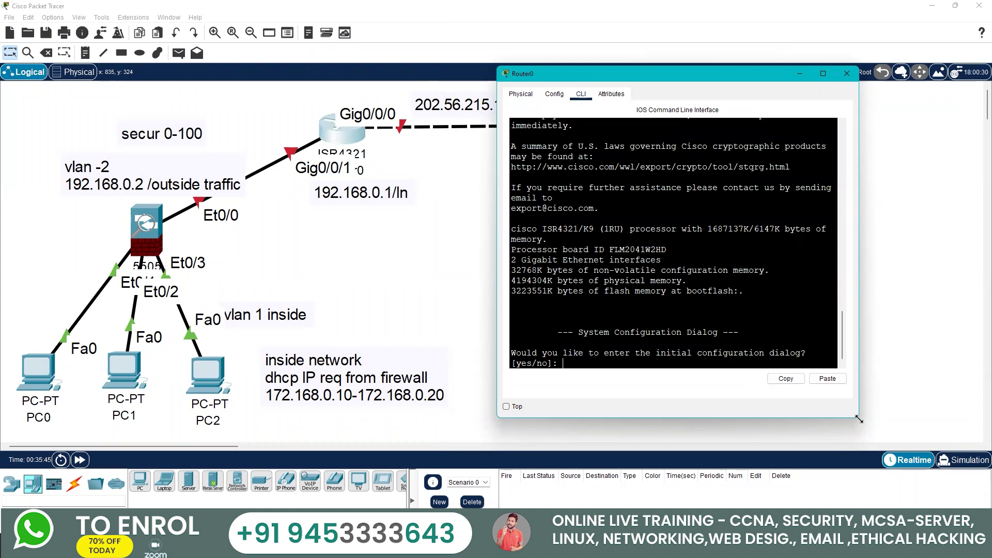
left_click_drag(858, 419, 935, 490)
Decline Router0's setup dialog and enter privileged mode and global configuration (en, conf t)
type("no")
key("Return")
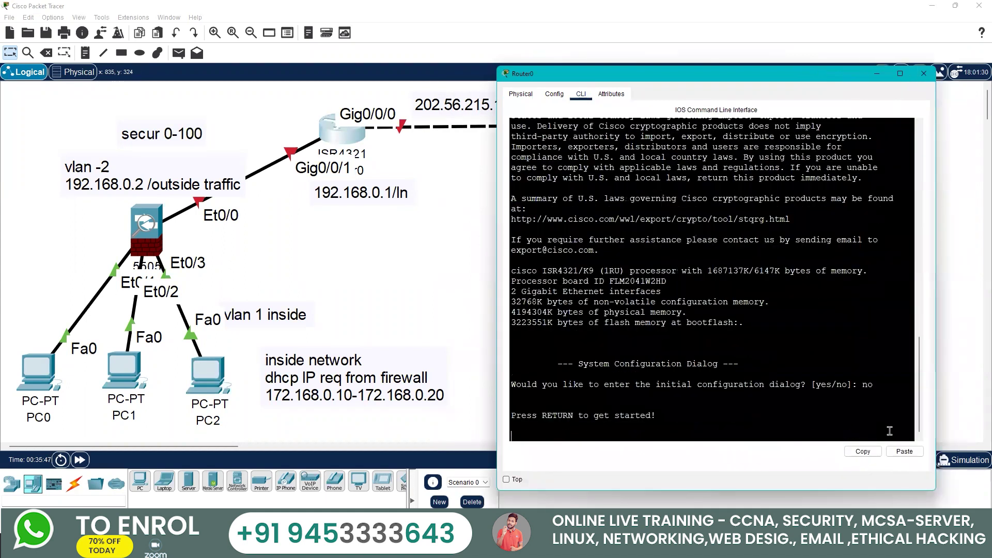
key("Return")
key("Return")
key("Return")
type("en")
key("Return")
key("Return")
key("Return")
key("Return")
type("conf t")
key("Return")
key("Return")
key("Return")
key("Return")
key("Return")
key("Return")
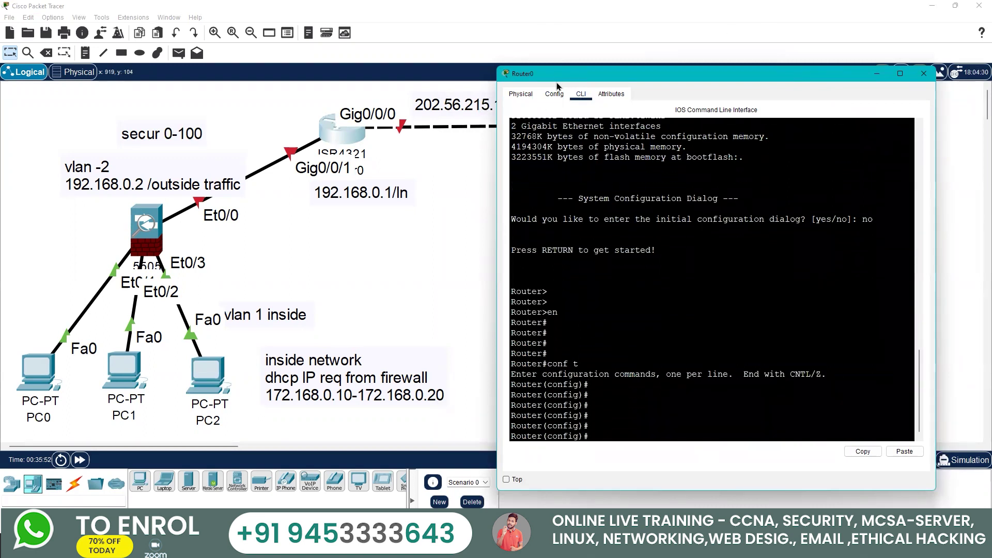
left_click_drag(557, 78, 564, 231)
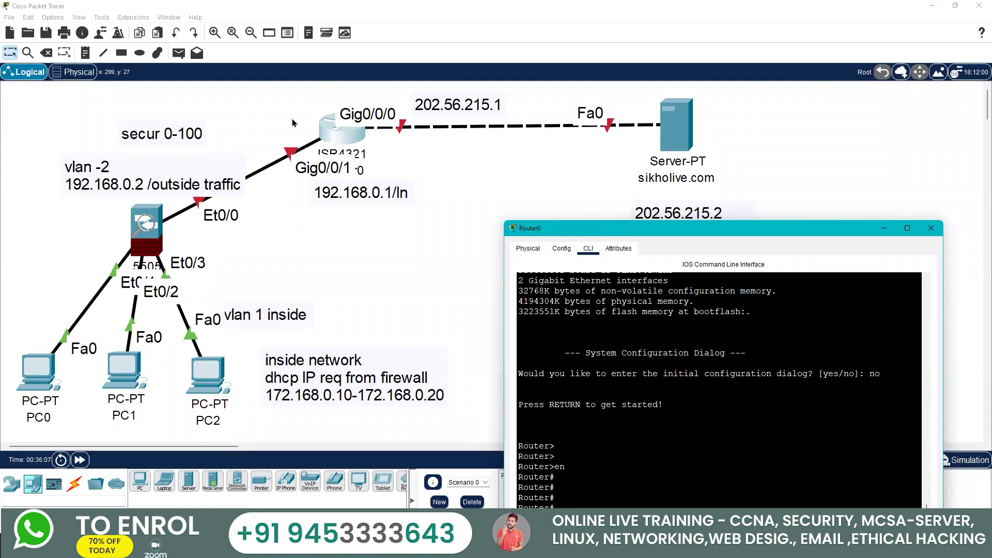
mouse_move(250, 99)
left_mouse_down()
mouse_move(432, 133)
mouse_move(809, 264)
left_mouse_up()
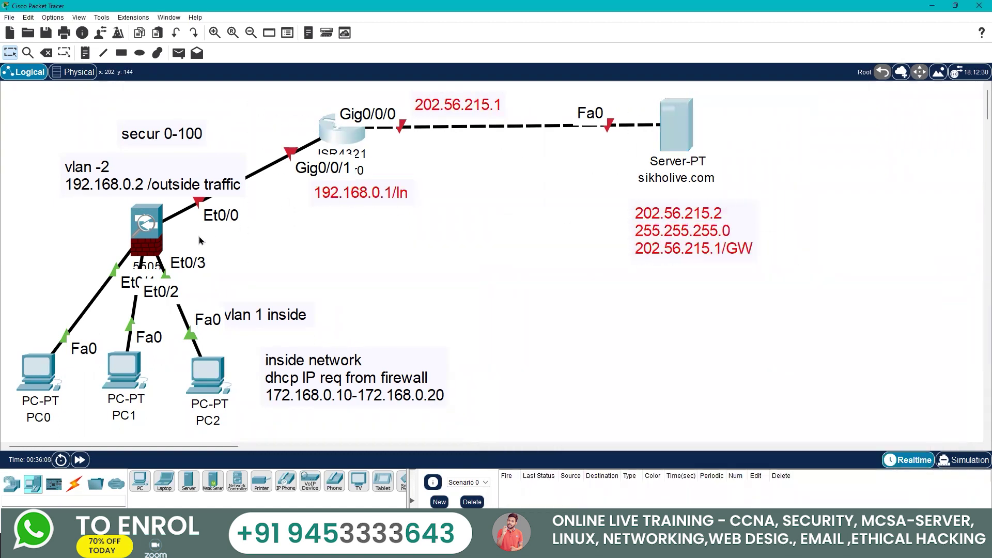
mouse_move(159, 230)
left_click(99, 228)
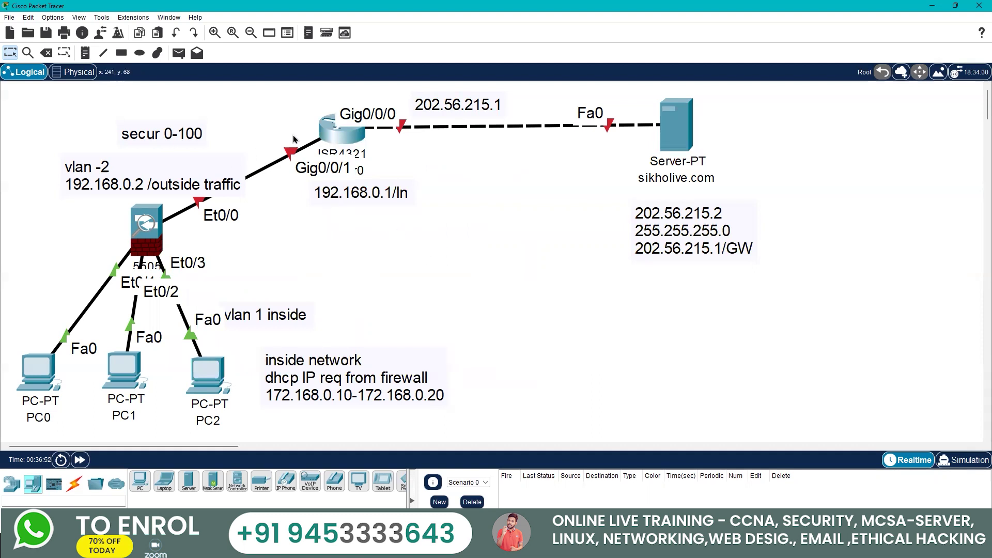
left_click(157, 231)
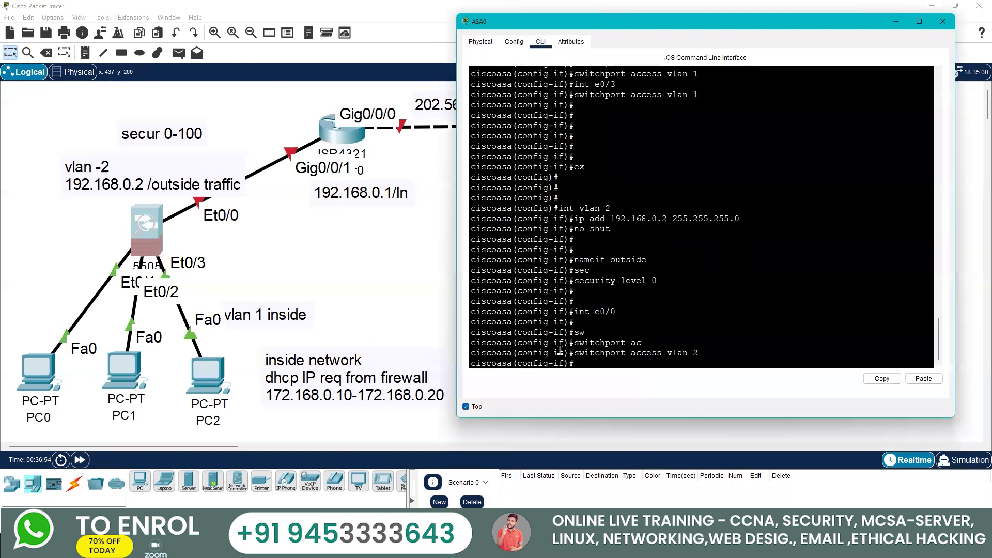
left_click(326, 236)
left_click(895, 22)
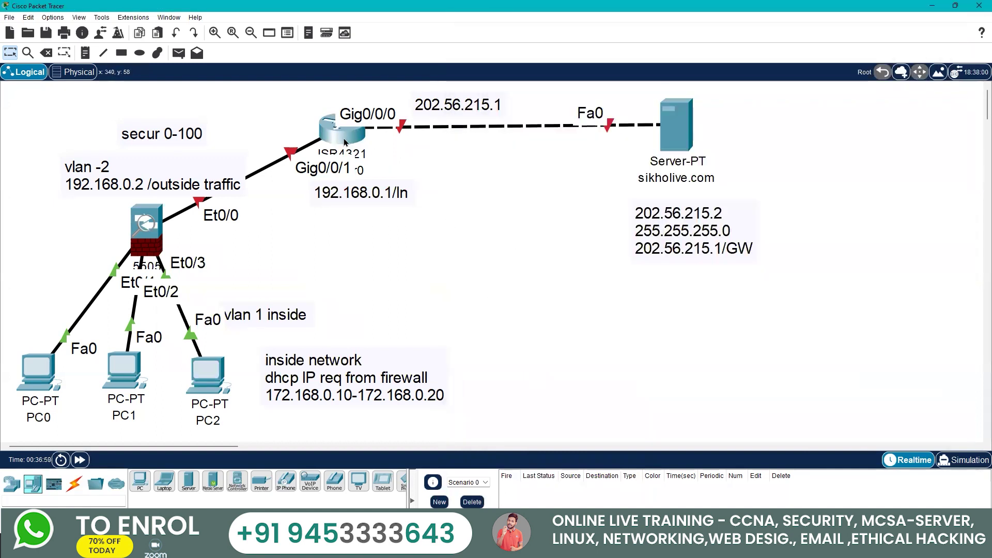
Set Router0's hostname to r1
left_click(348, 138)
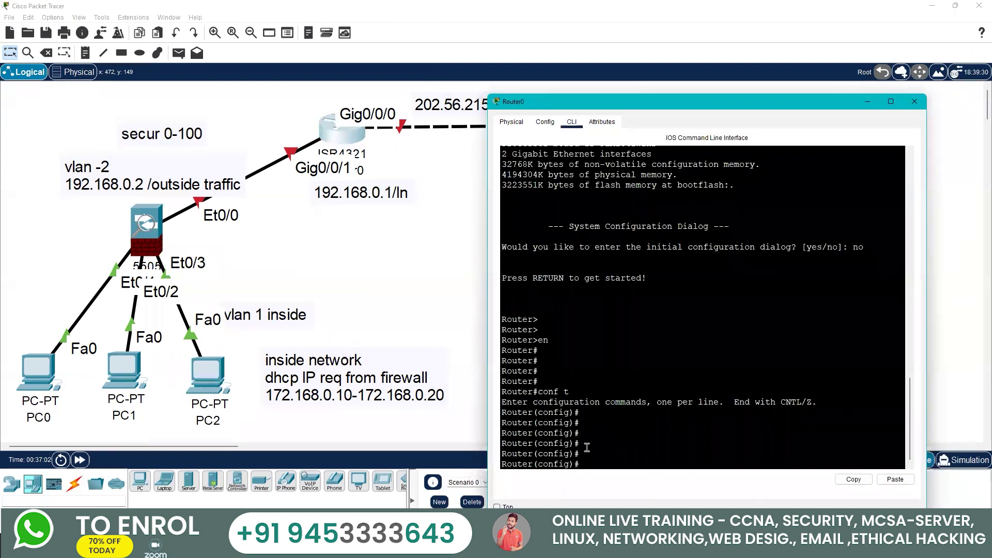
type("hos")
type("r1")
key("Return")
key("Return")
key("Return")
key("Return")
key("Return")
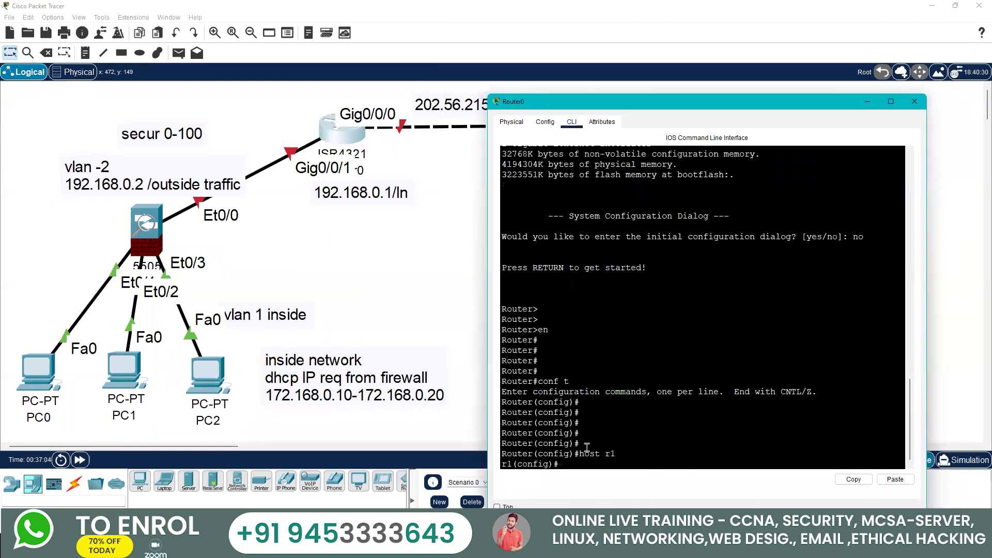
Give Gig0/0/0 address 202.56.215.1 with a /24 mask and bring it up
type("int f0/0")
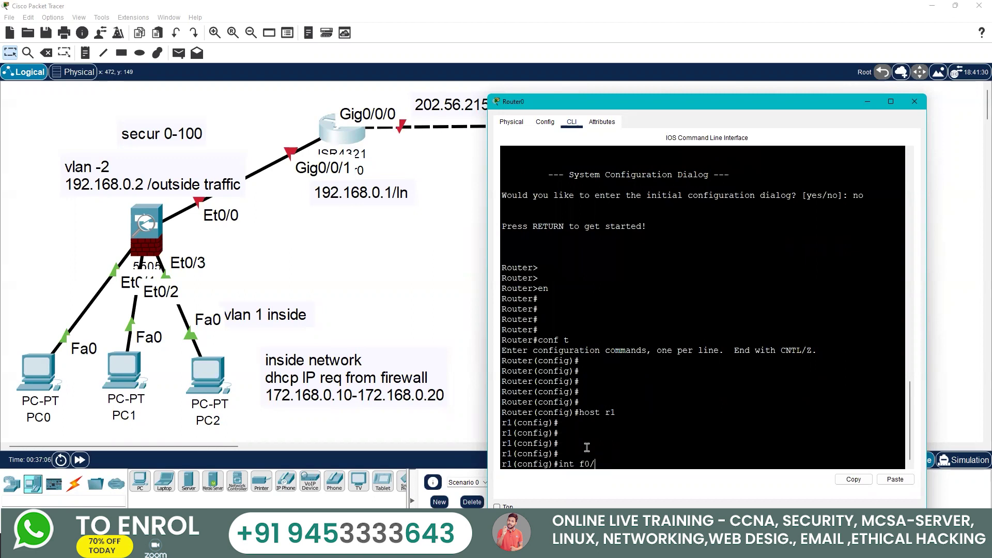
key("Return")
key("Return")
key("Return")
type("ip add")
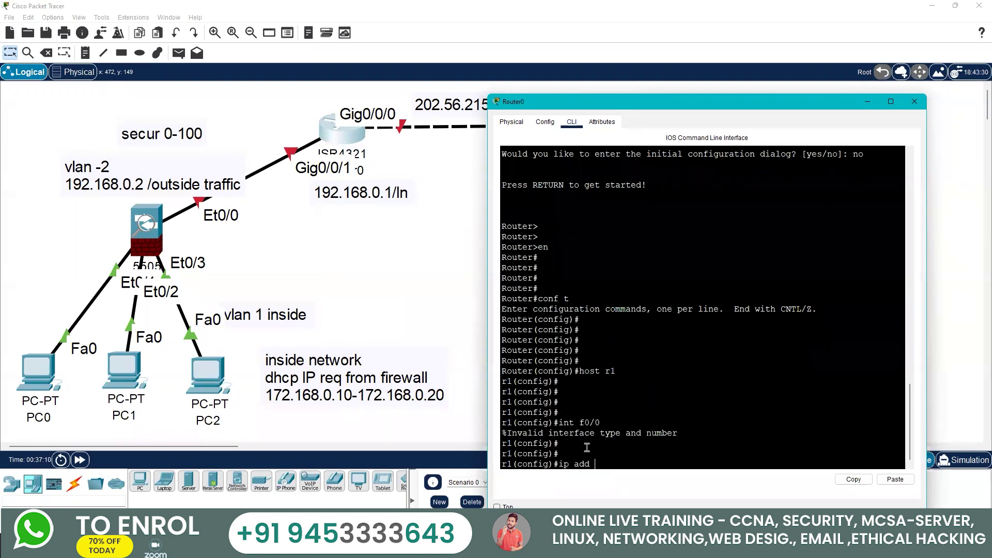
key("BackSpace")
key("BackSpace")
key("BackSpace")
key("BackSpace")
key("BackSpace")
key("BackSpace")
type("n")
type("t g0/00")
key("BackSpace")
type("/0")
key("Return")
key("Return")
key("Return")
type("ip add 202.56.2")
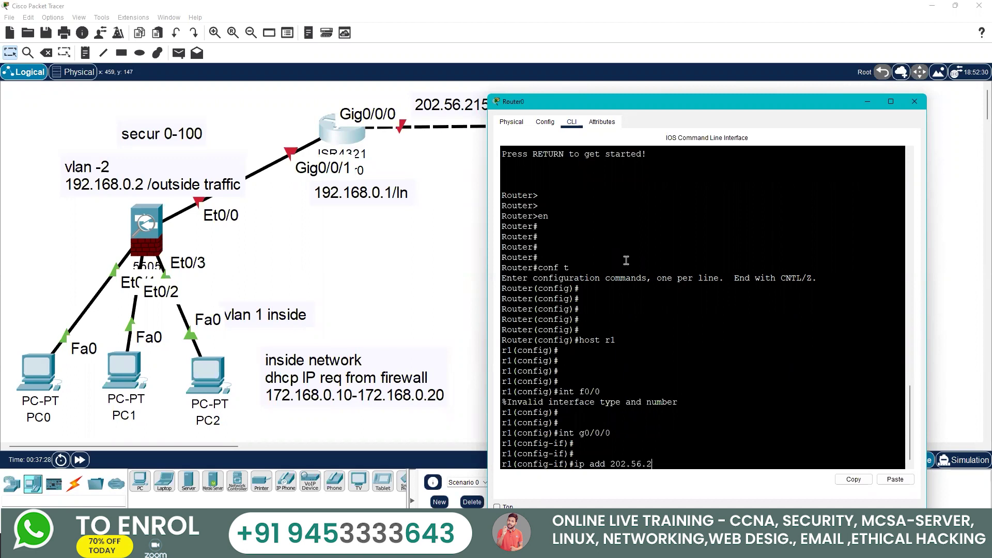
type("15.1 255.255.2")
type("55.255.0")
key("Return")
type("no shut")
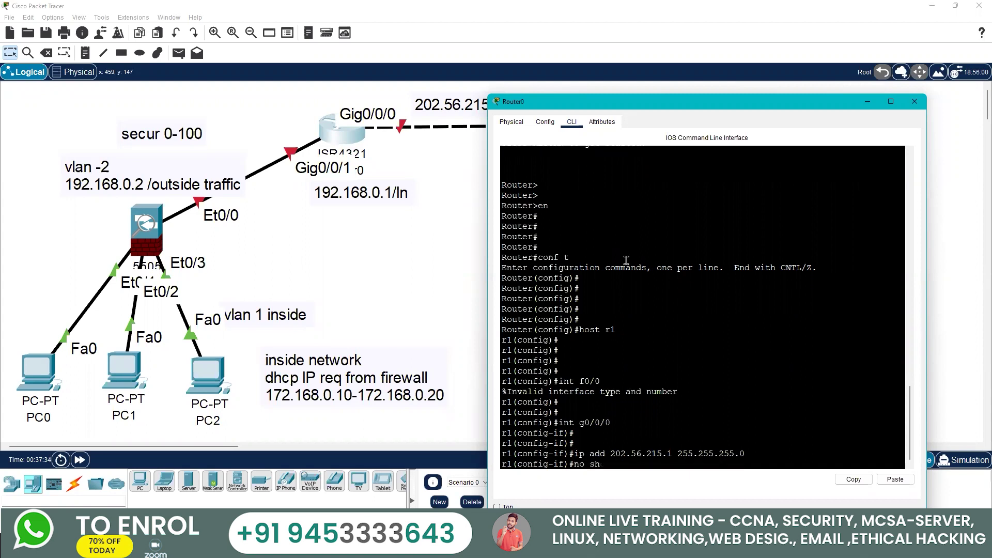
key("Return")
key("Return")
key("Return")
key("Return")
key("Return")
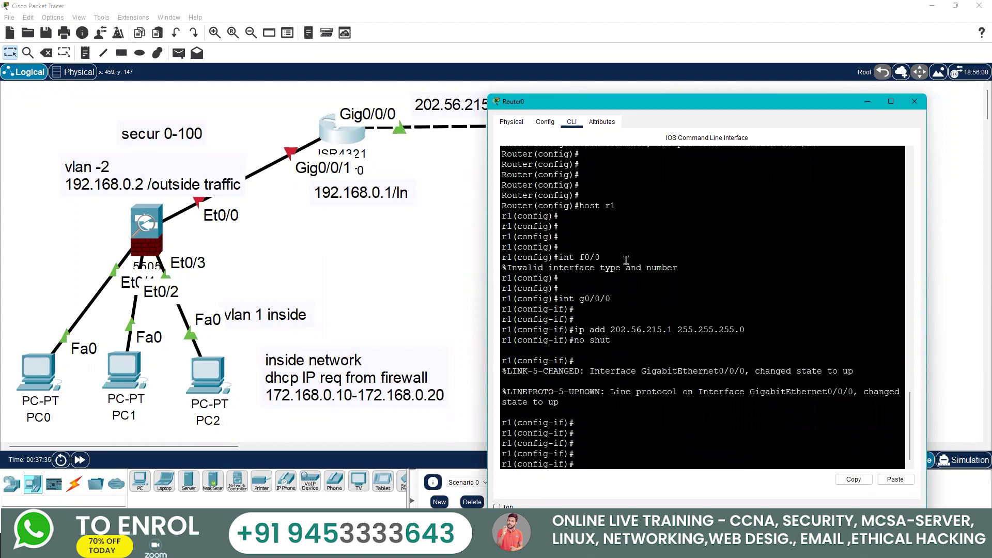
Give Gig0/0/1 address 192.168.0.1 255.255.255.0 and bring it up
left_click_drag(634, 100, 670, 56)
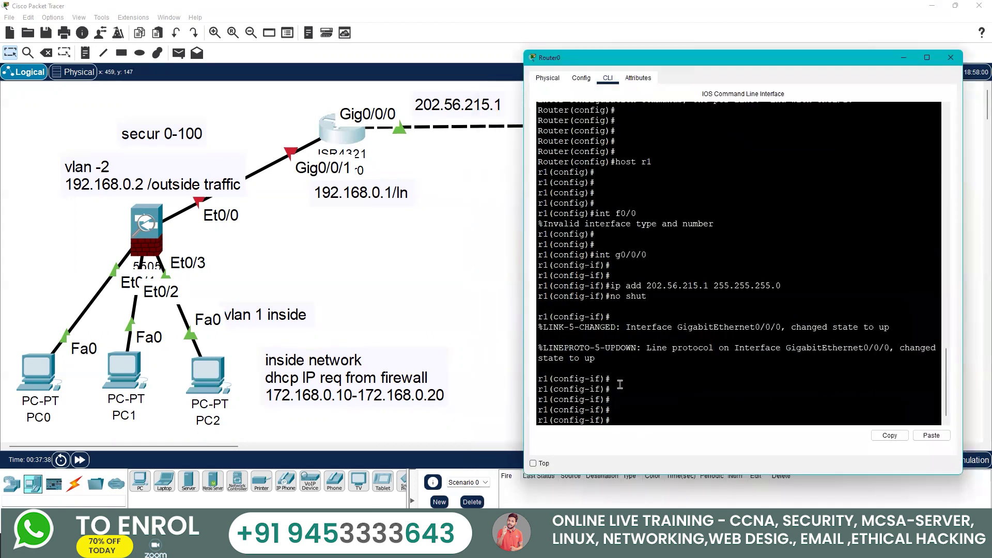
type("int g0/0/1")
key("Return")
key("Return")
type("no shut")
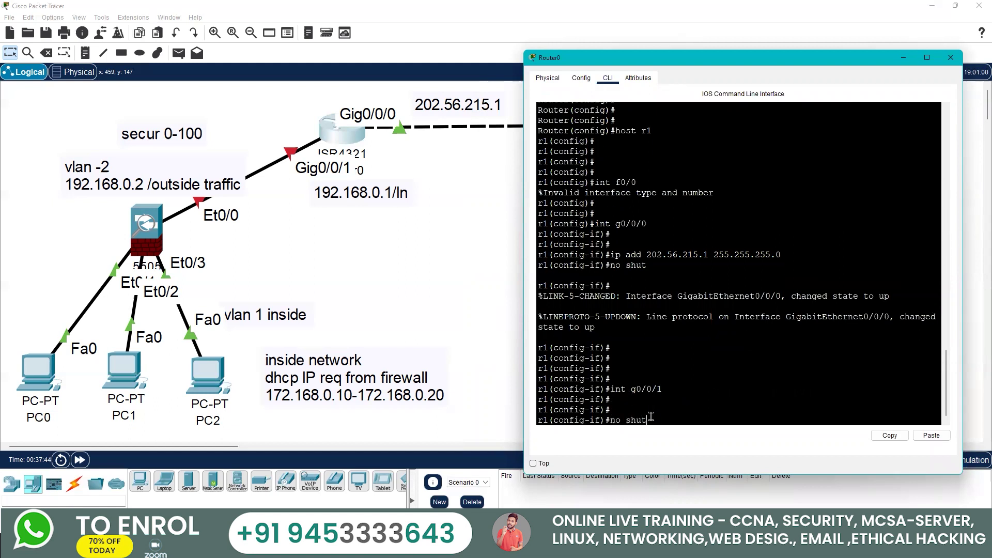
key("Return")
key("Return")
key("Return")
type("ip add 192.168.0.1 255.255.255.0")
key("Return")
type("no sh")
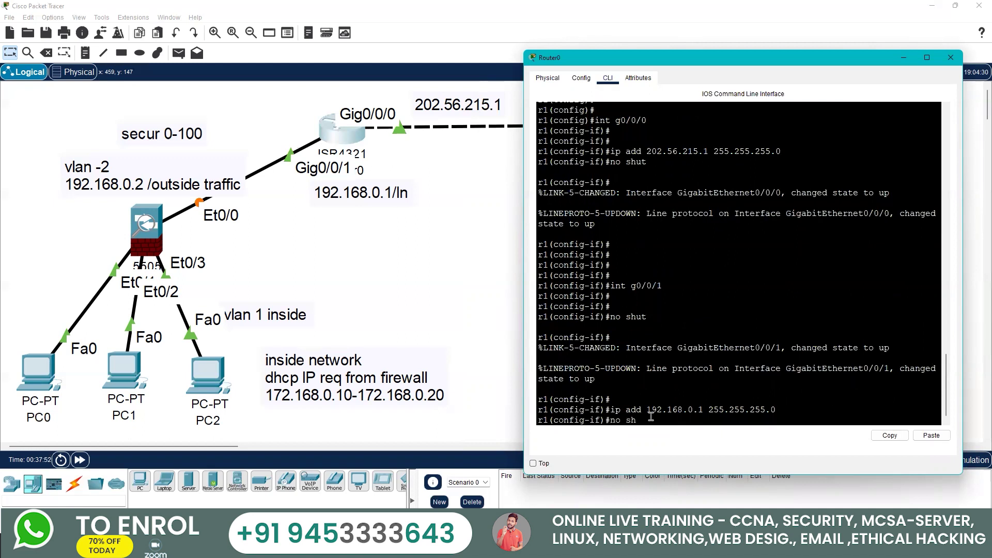
type("ut")
key("Return")
key("Return")
key("Return")
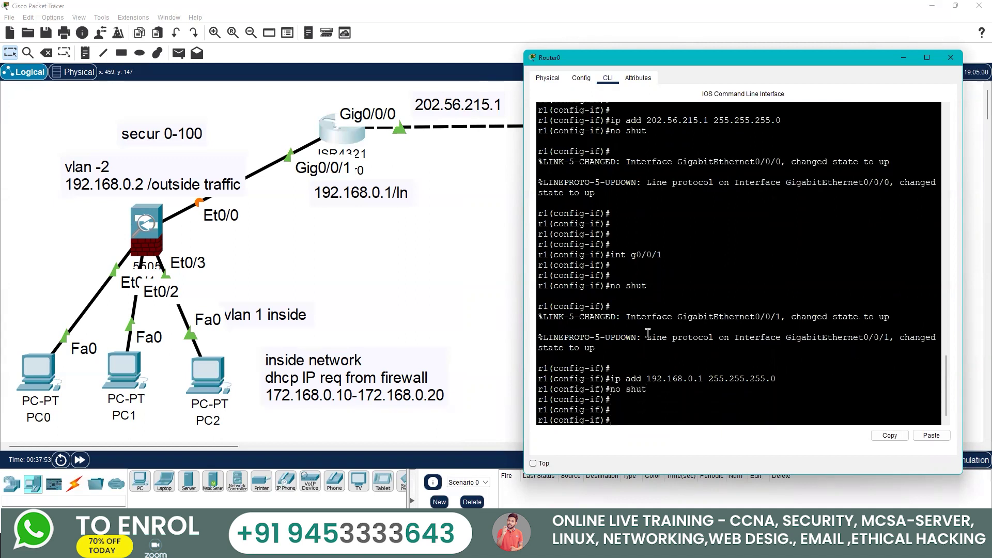
left_click_drag(599, 57, 551, 256)
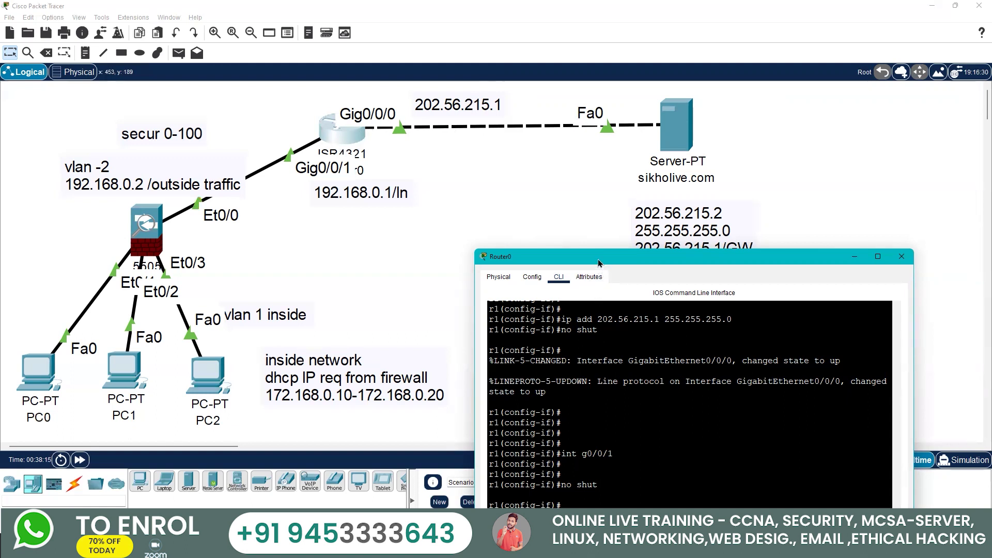
left_click_drag(597, 259, 590, 116)
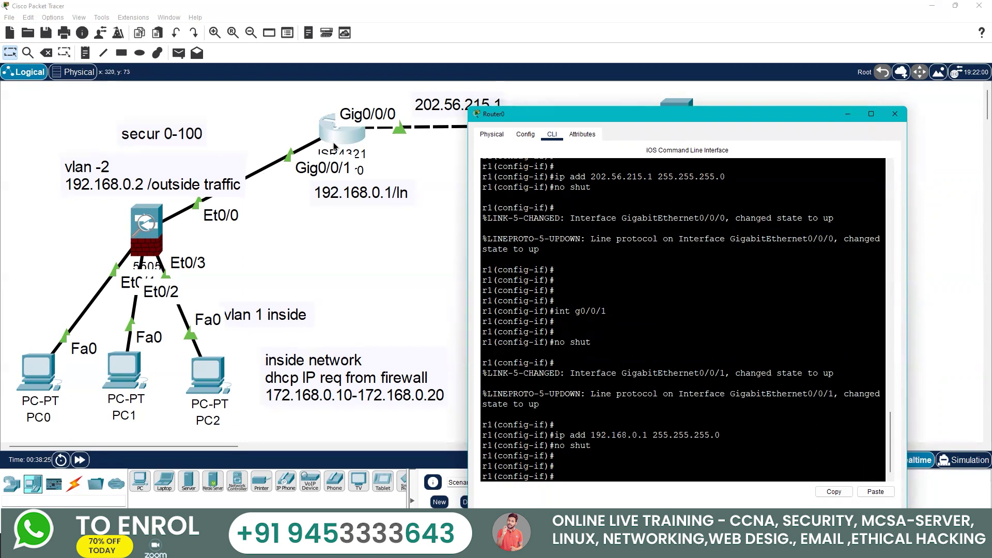
left_click_drag(531, 116, 502, 236)
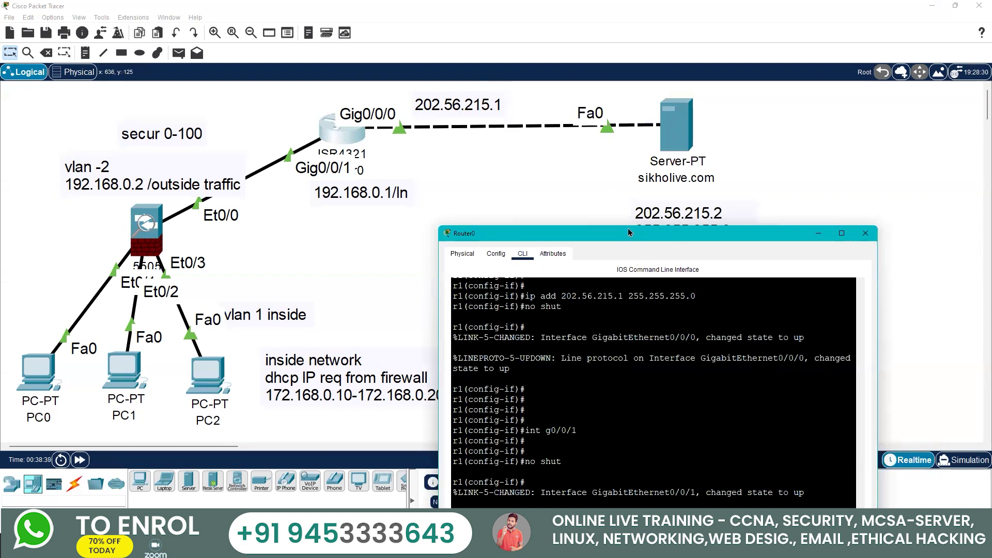
left_click_drag(628, 229, 653, 253)
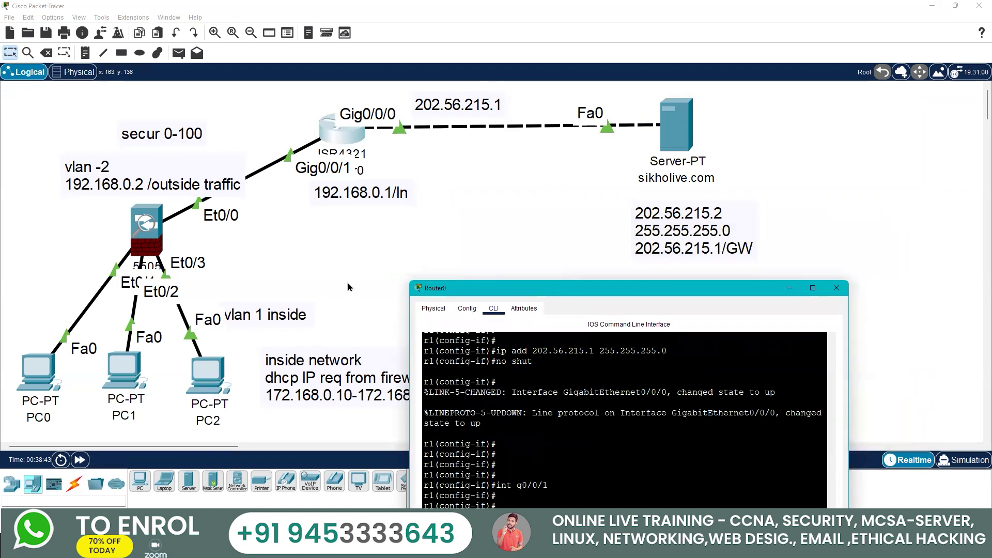
left_click_drag(533, 289, 568, 82)
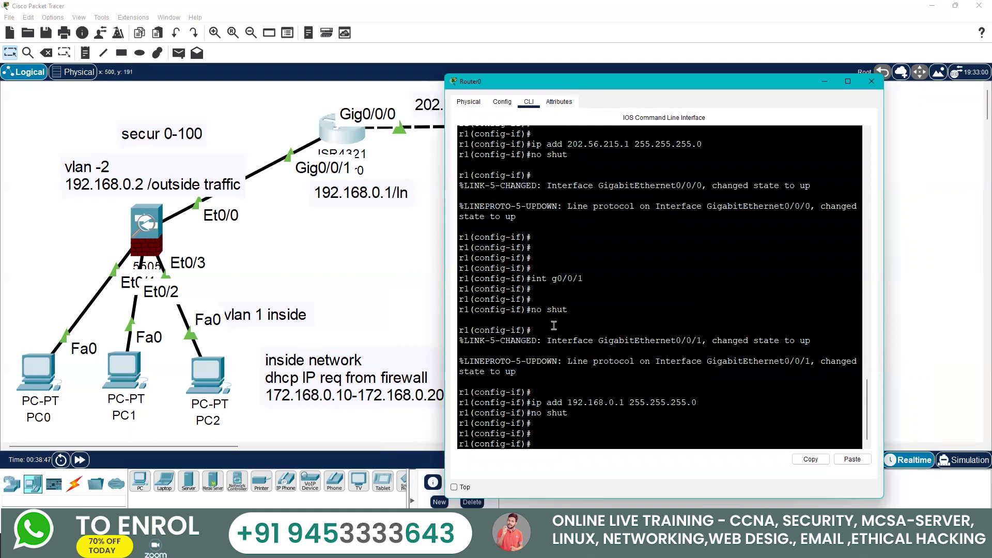
left_click_drag(541, 402, 709, 403)
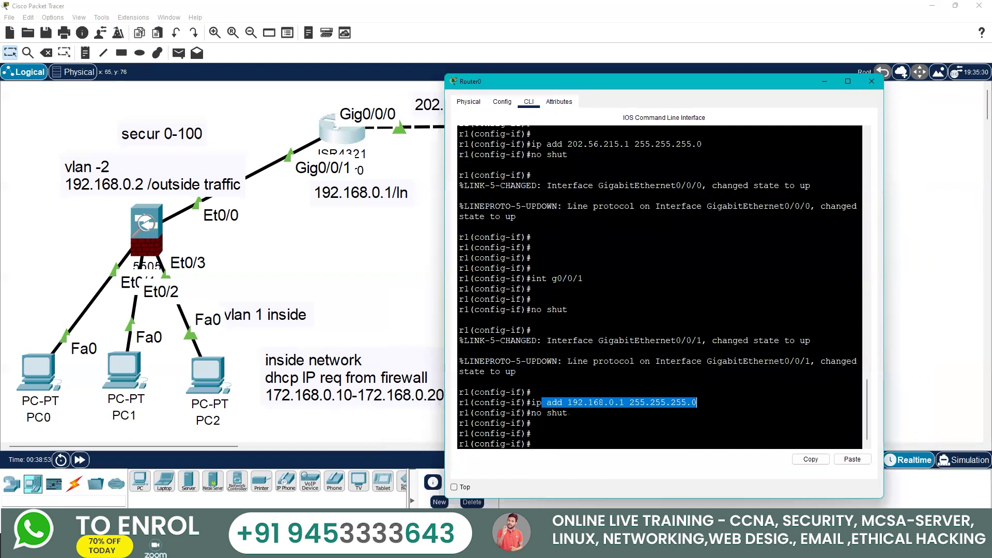
Switch PC0's IP Configuration to DHCP, then bring up ASA0's command line
left_click(308, 234)
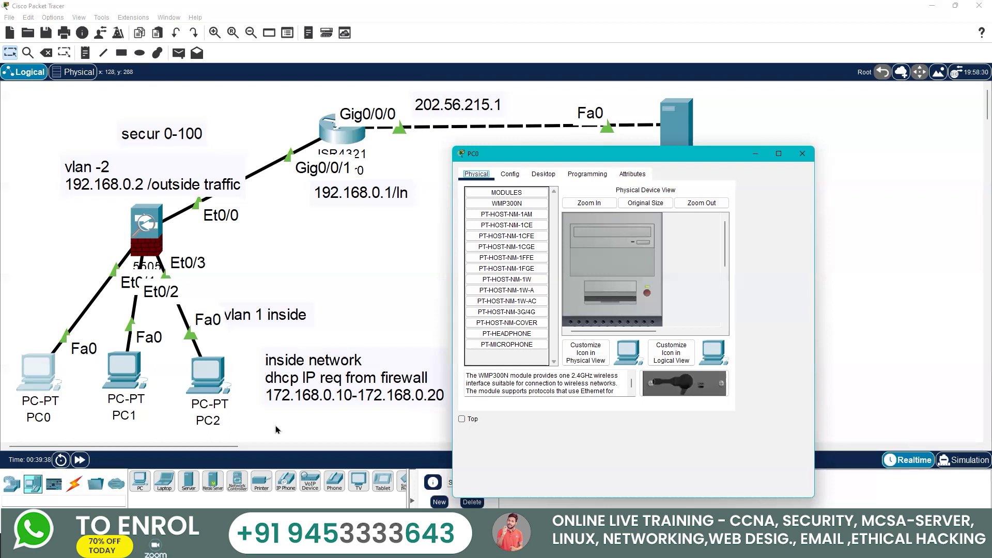
left_click(540, 175)
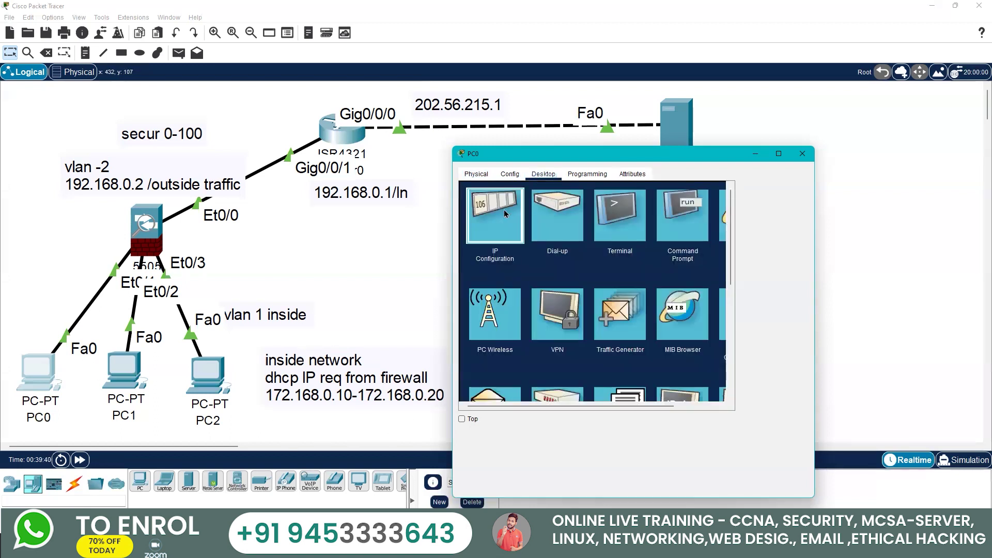
left_click(504, 209)
left_click(472, 233)
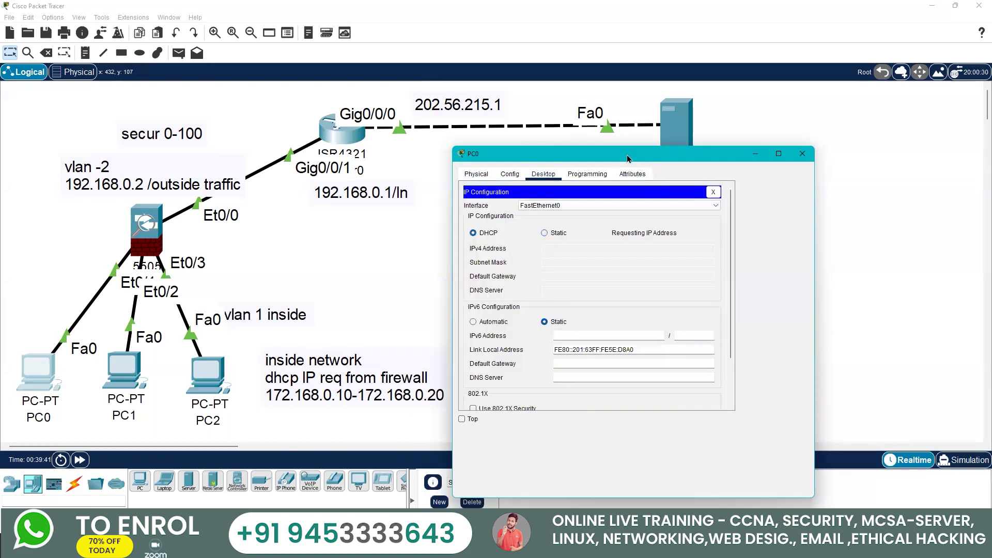
left_click_drag(627, 154, 708, 212)
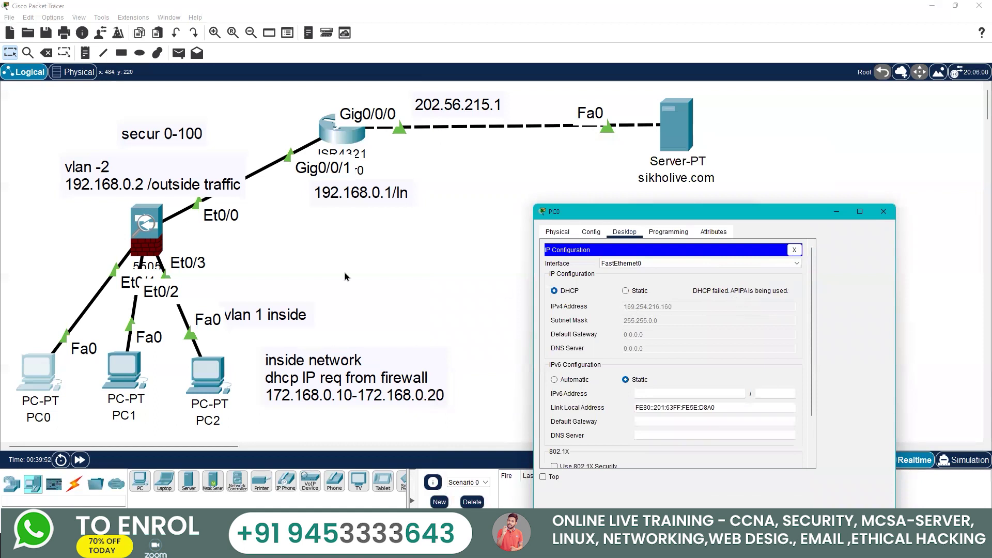
left_click(159, 241)
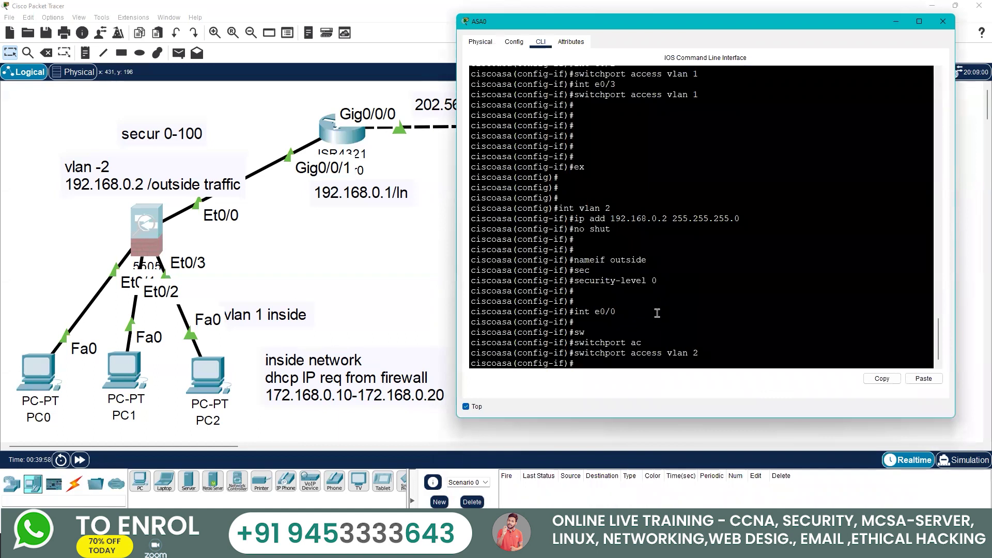
Exit to global configuration and list the dhcpd command options with ?
key("Return")
key("Return")
key("Return")
key("Return")
key("Return")
key("Return")
type("exit")
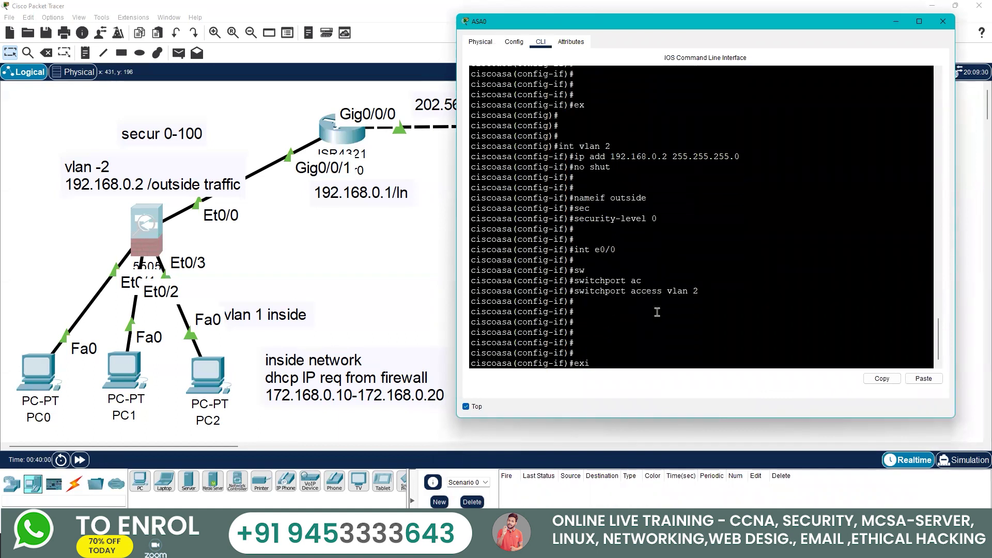
key("Return")
key("Return")
key("Return")
key("Return")
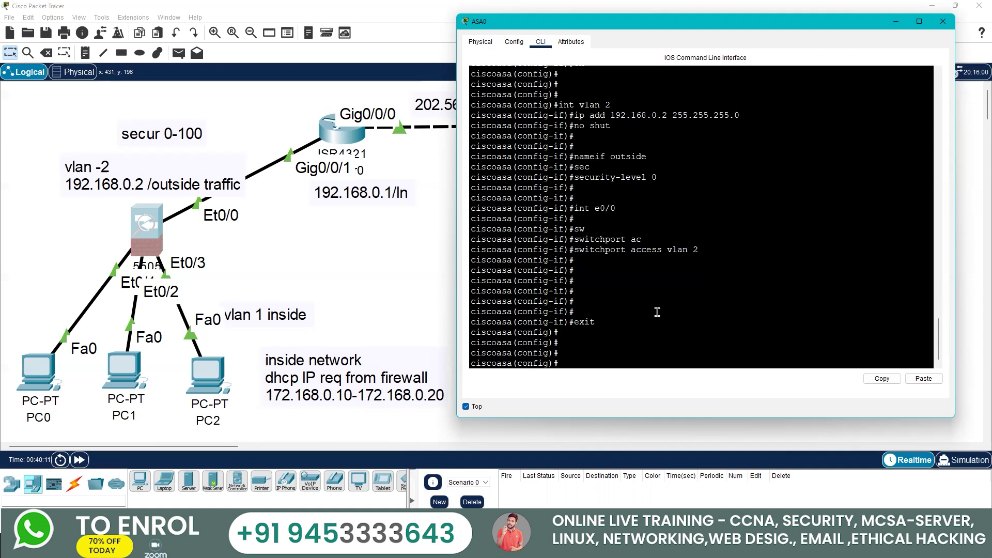
type("dhcp")
key("Tab")
type("d ")
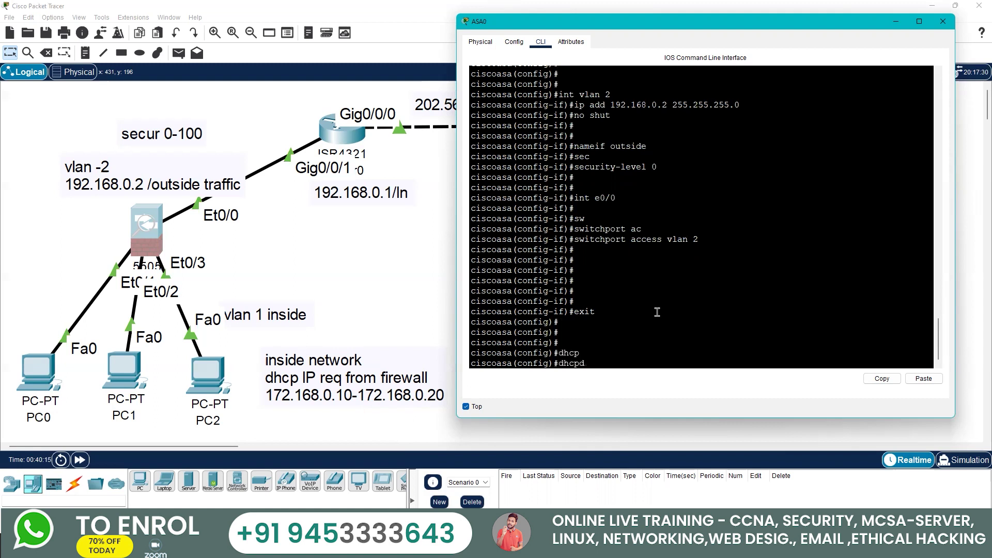
type("ad")
key("Tab")
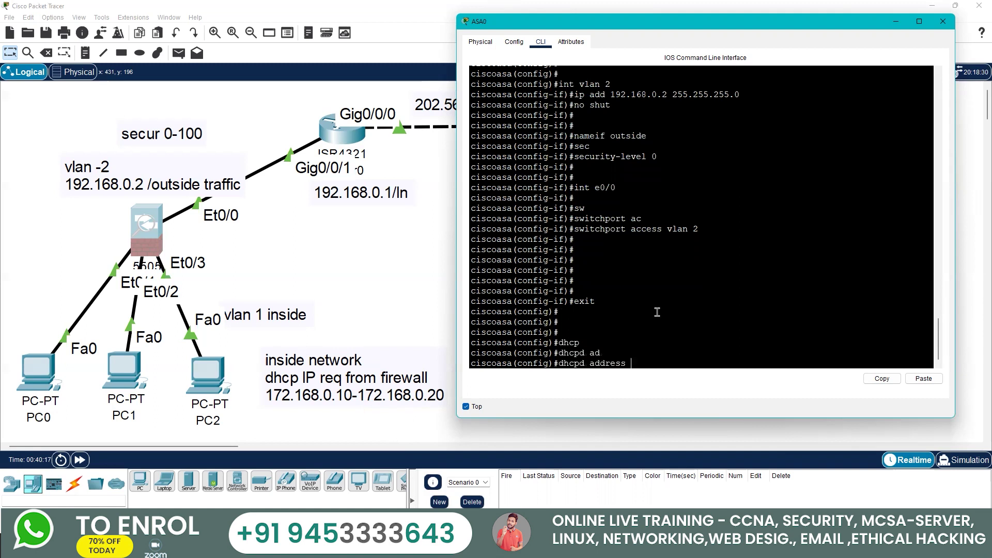
key("BackSpace")
key("BackSpace")
key("BackSpace")
key("BackSpace")
key("BackSpace")
key("BackSpace")
key("BackSpace")
type("?")
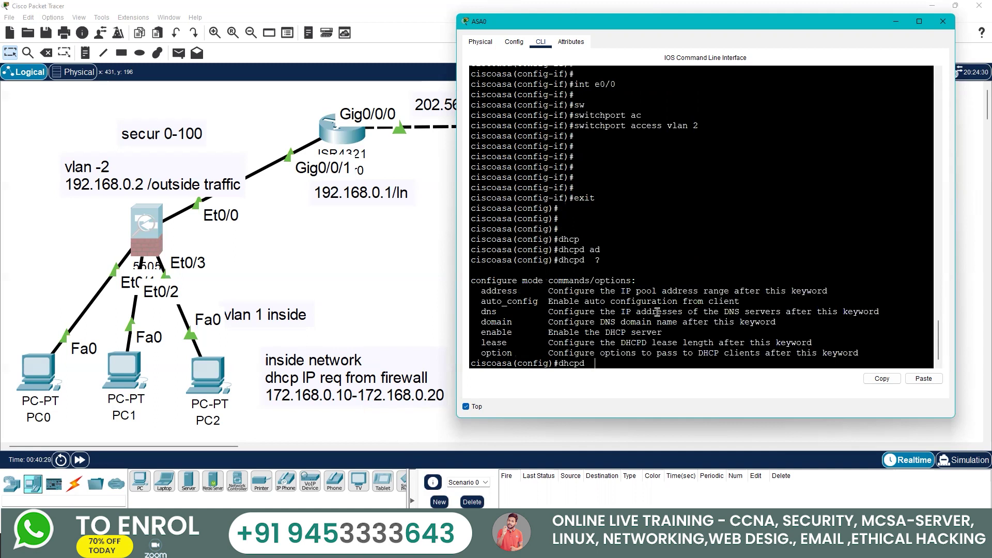
Define the DHCP pool dhcpd address 172.168.0.10-172.168.0.20 on the inside interface
type("ad")
key("Tab")
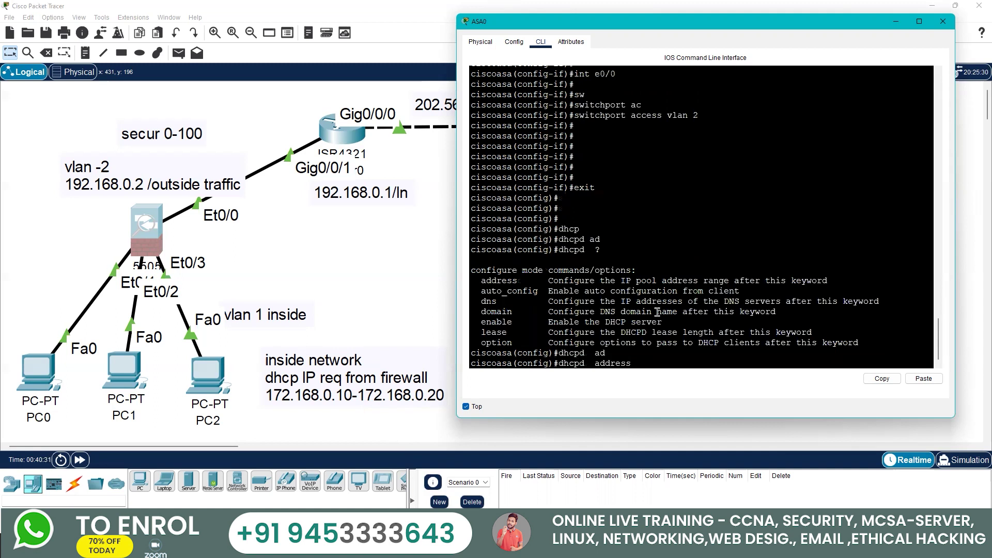
type("172.168.0.0")
key("BackSpace")
type("0")
type("-172.168.0.20 ins")
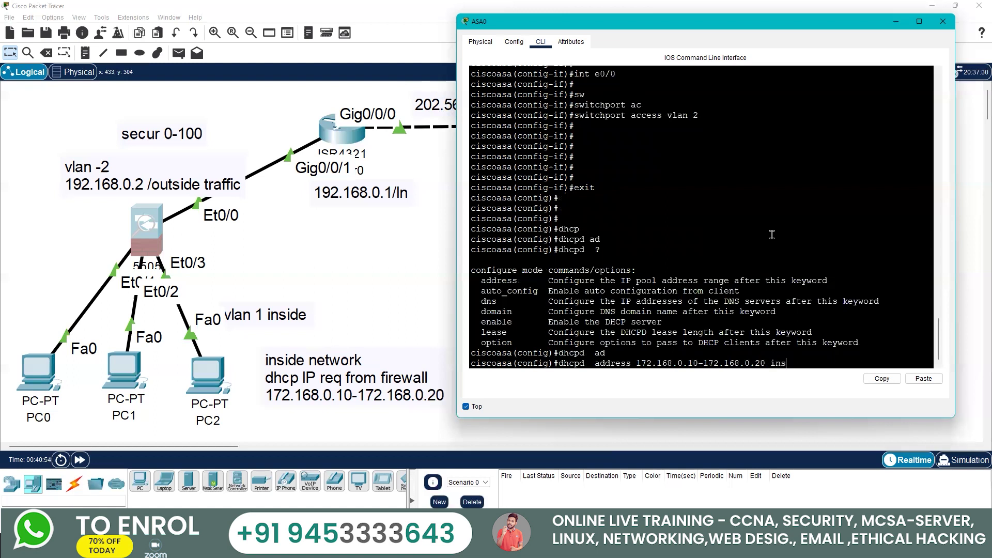
type("i")
key("Tab")
key("Return")
key("Return")
key("Return")
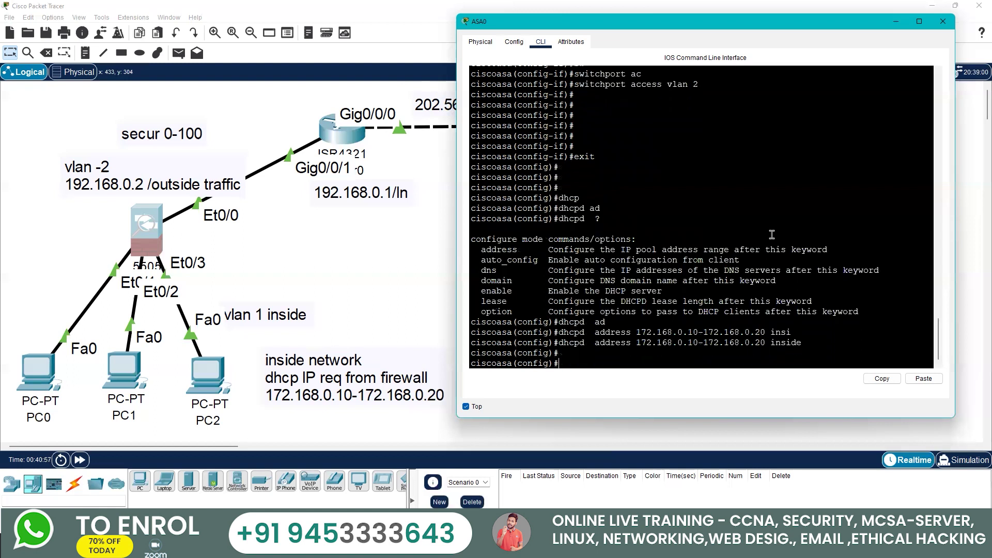
left_click_drag(587, 331, 563, 335)
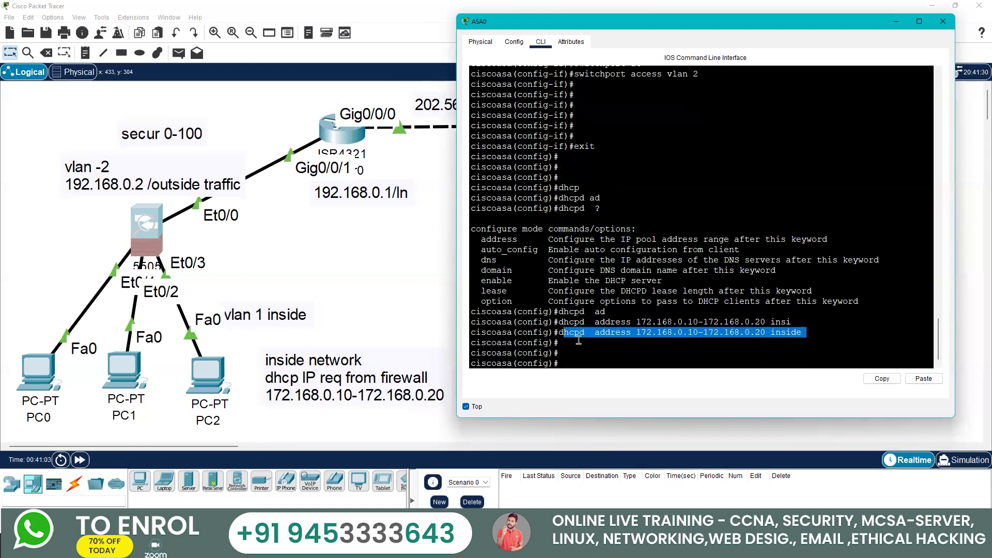
left_click(583, 342)
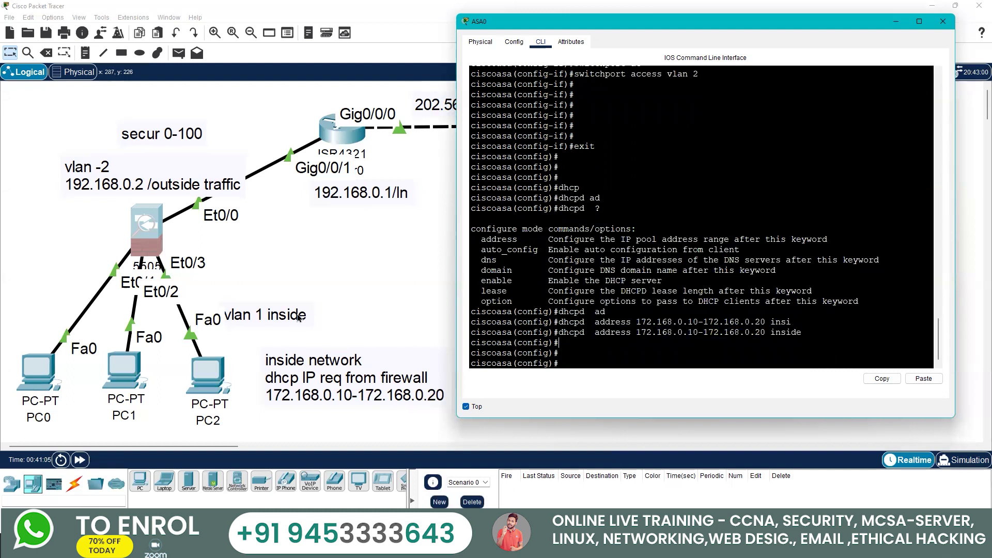
Renew PC0's DHCP lease to get 172.168.0.10 with gateway 172.168.0.1, then return to ASA0's CLI
left_click(24, 367)
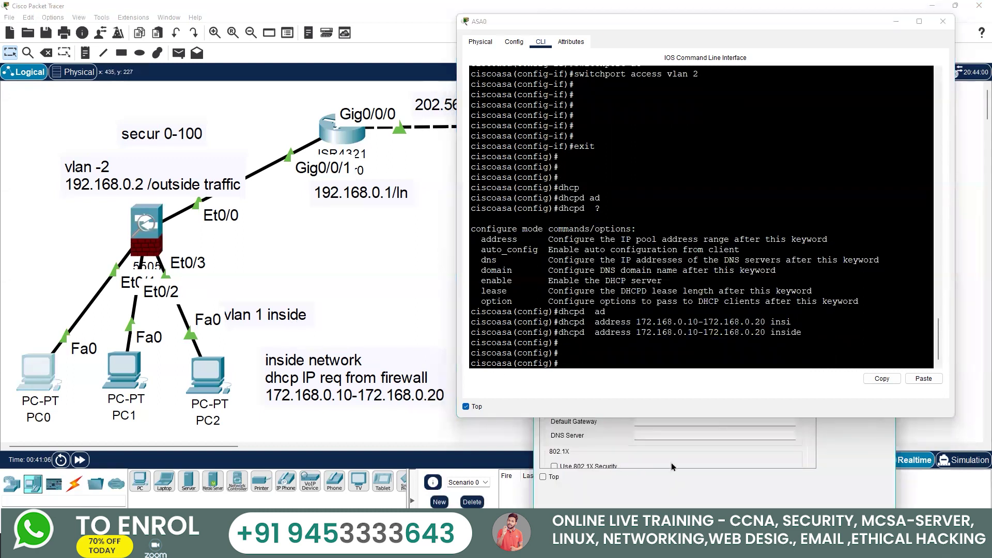
left_click(896, 22)
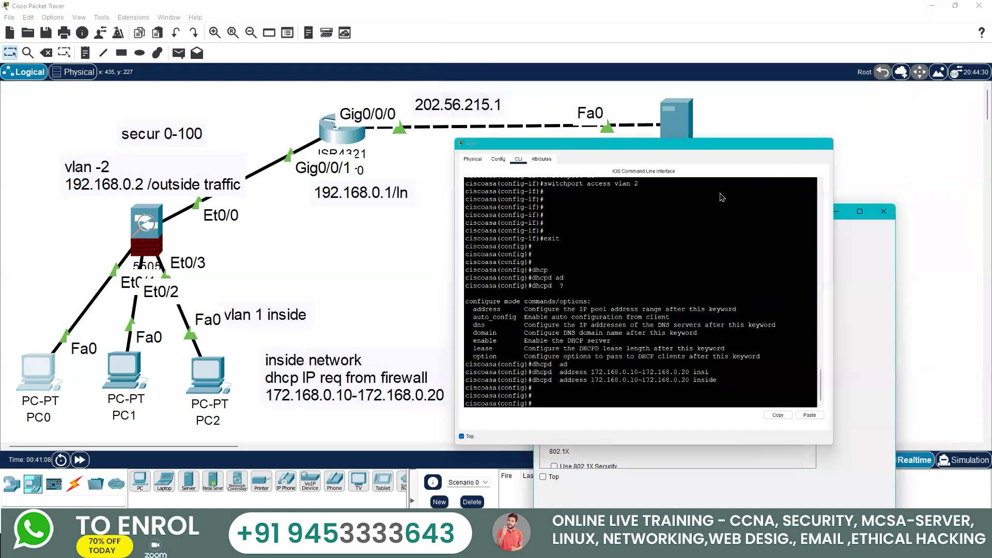
left_click_drag(661, 216, 588, 94)
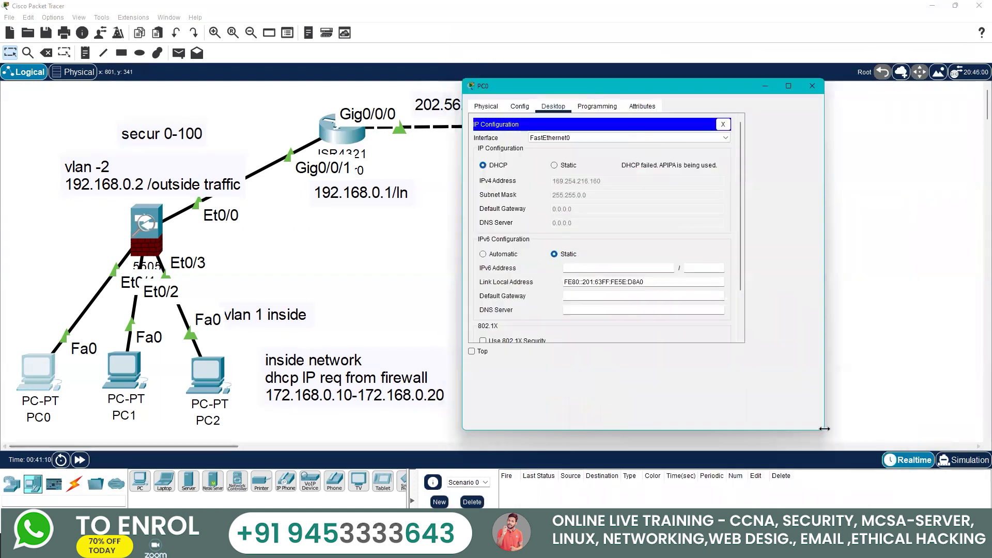
left_click_drag(823, 431, 911, 506)
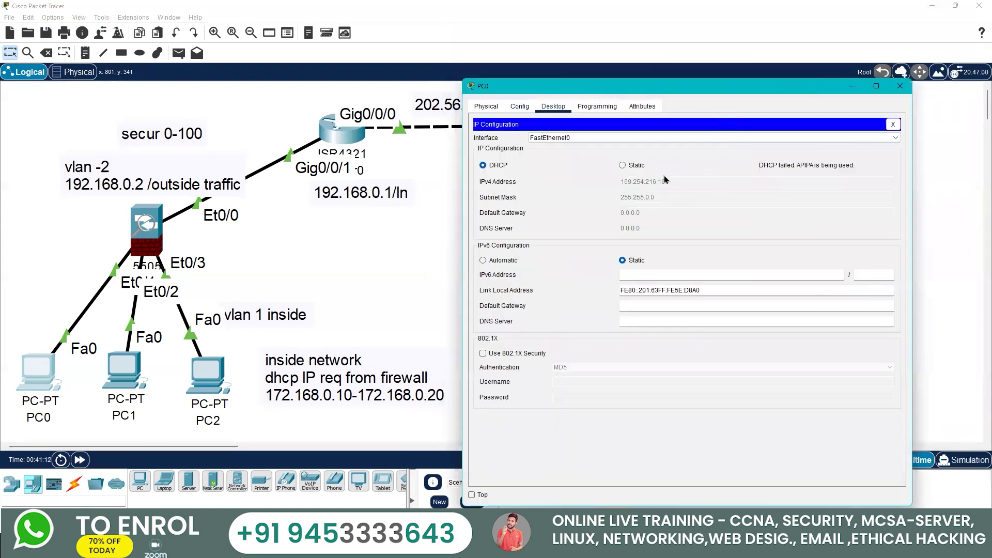
left_click(622, 165)
left_click(504, 166)
left_click(158, 233)
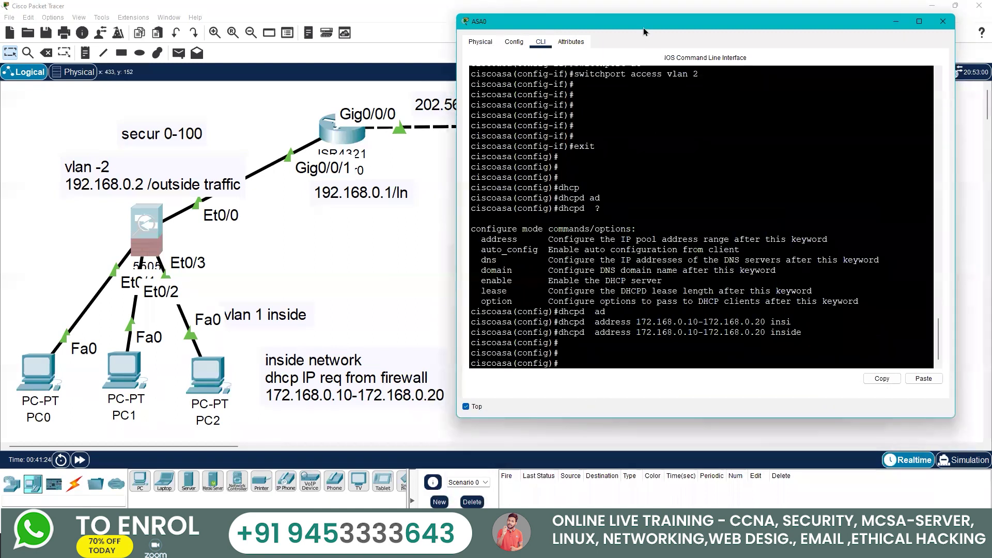
left_click_drag(639, 30, 638, 32)
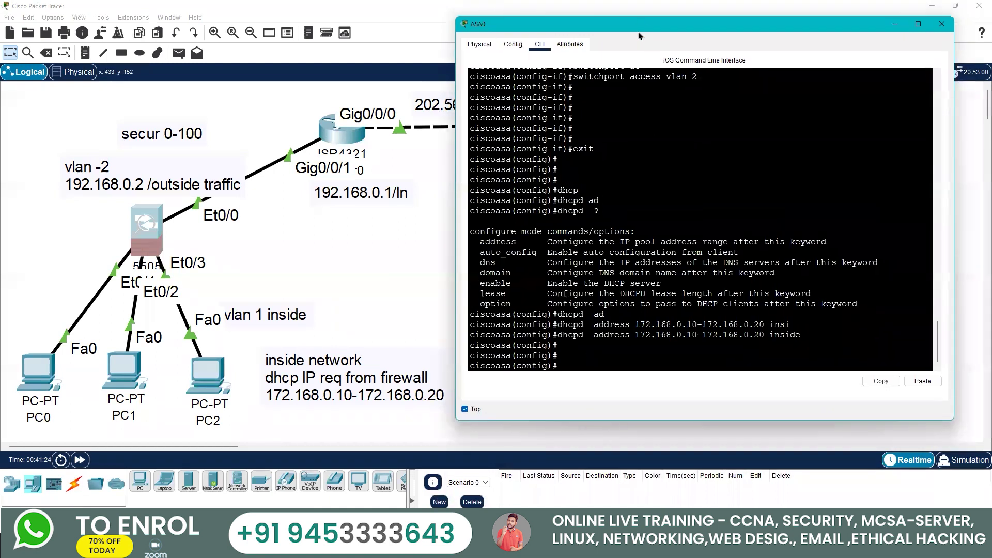
Enter dhcpd dns 202.56.215.2 on ASA0 so DHCP clients receive that DNS server
left_click_drag(637, 32, 538, 64)
left_click_drag(672, 60, 399, 196)
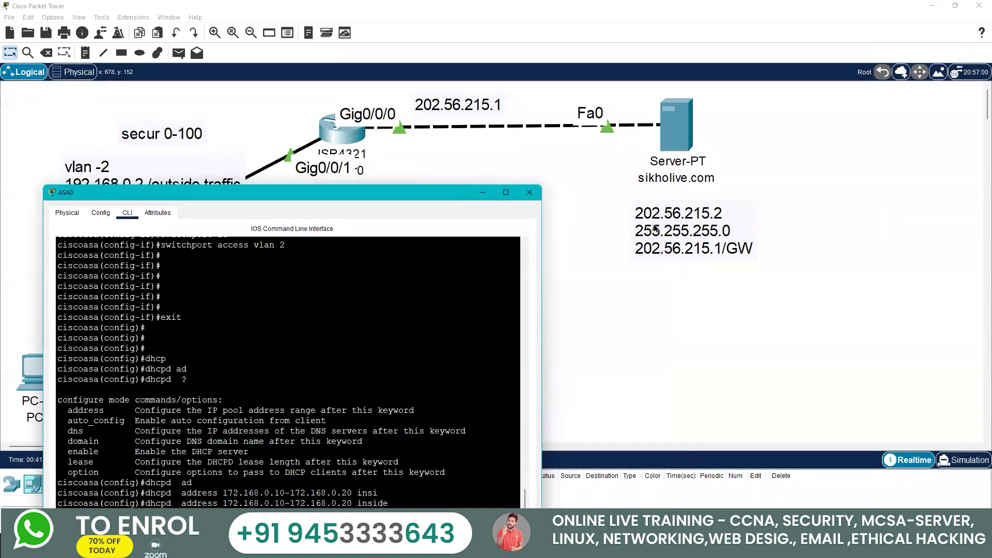
left_click_drag(394, 197, 729, 73)
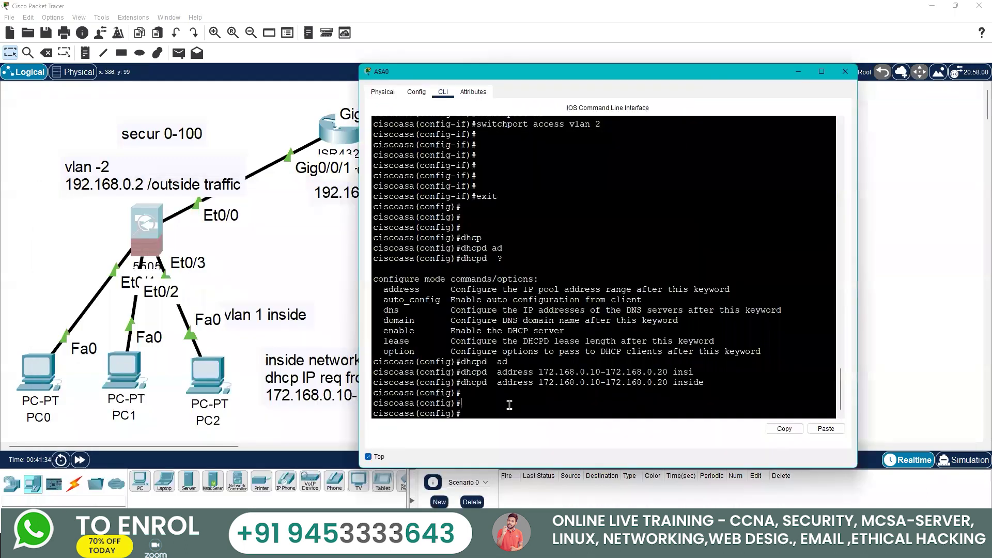
type("dhcp dns")
key("Tab")
type("202.56.21")
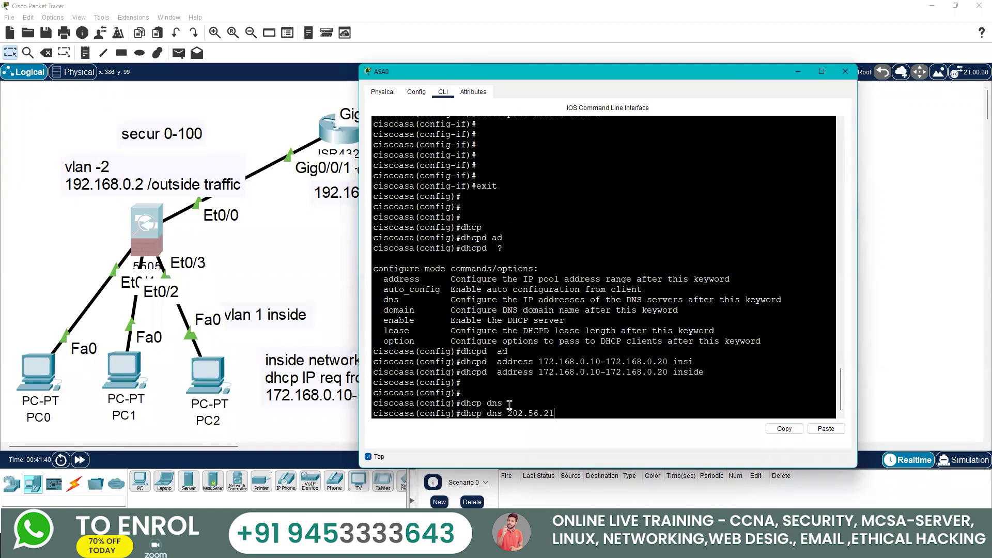
type("5.2")
key("Return")
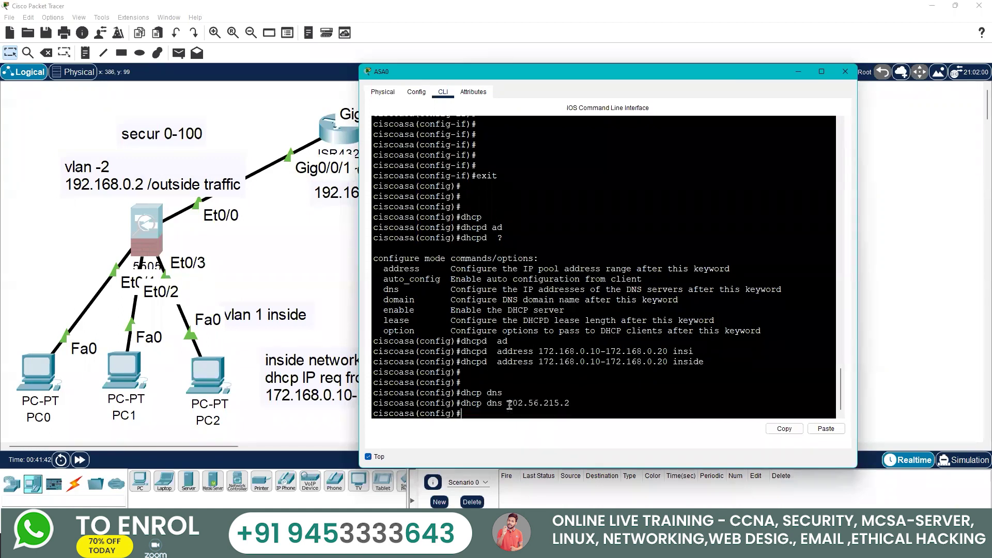
Renew PC0's DHCP lease by toggling Static then DHCP to pick up DNS 202.56.215.2
left_click(797, 72)
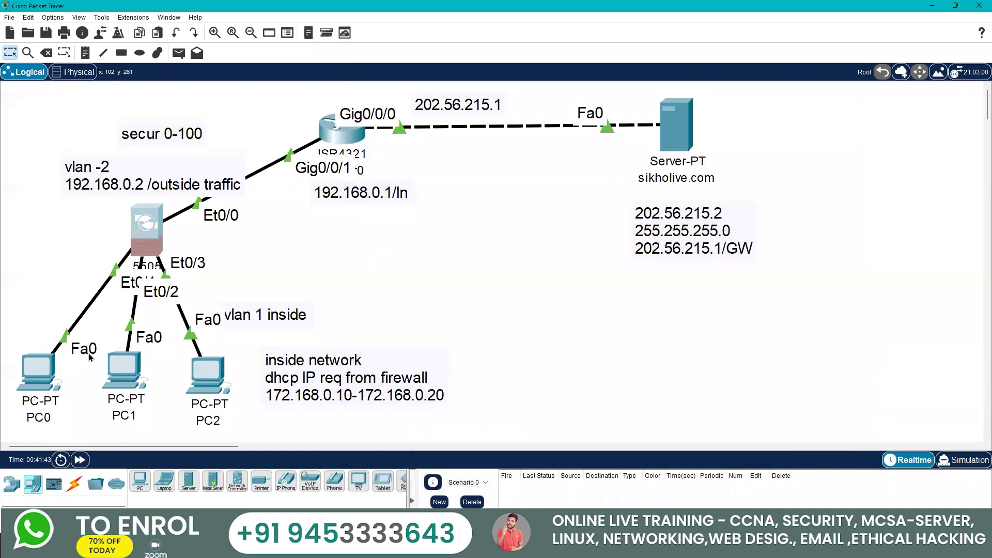
left_click(38, 371)
left_click(622, 164)
left_click(482, 165)
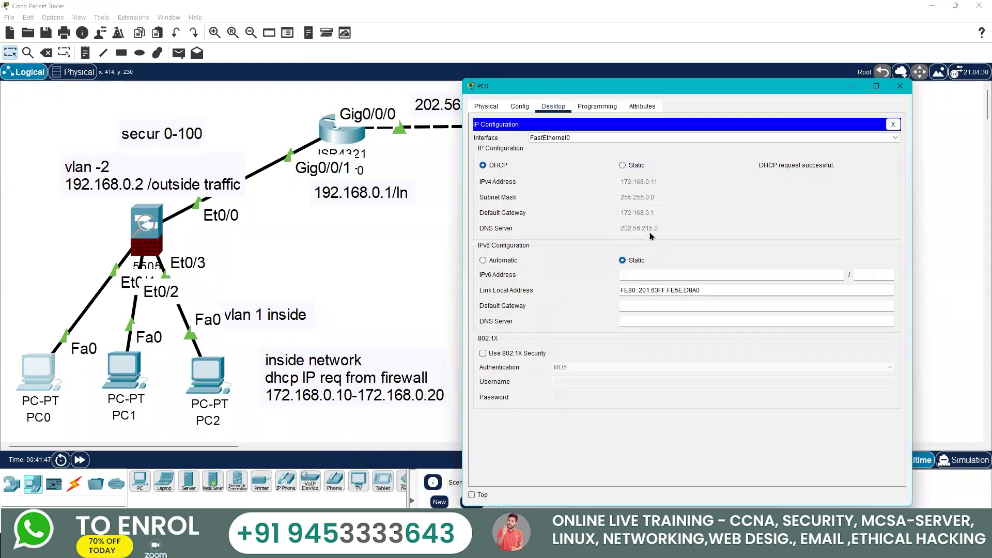
left_click(852, 86)
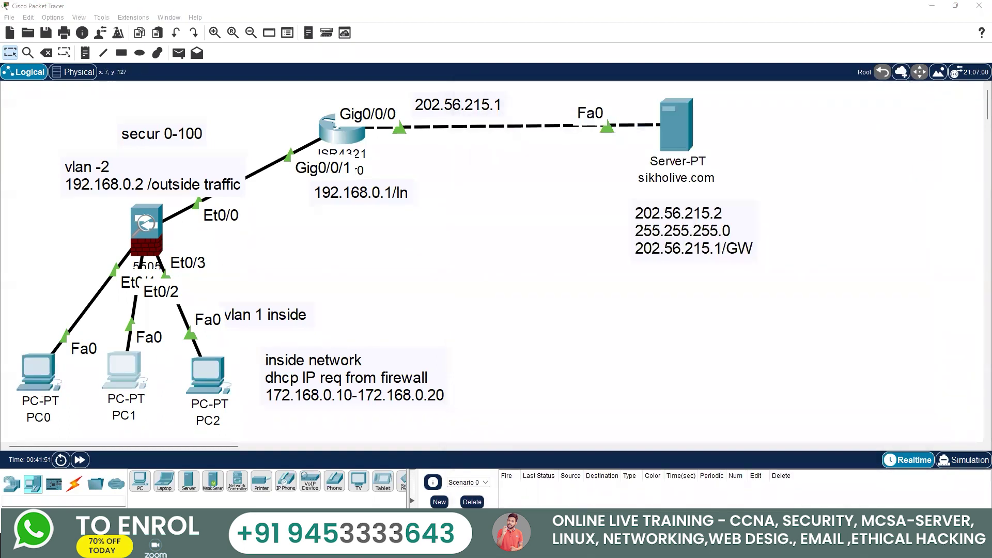
Set PC1 to DHCP, obtaining 172.168.0.12 with DNS 202.56.215.2
left_click(124, 370)
left_click(486, 136)
left_click(424, 204)
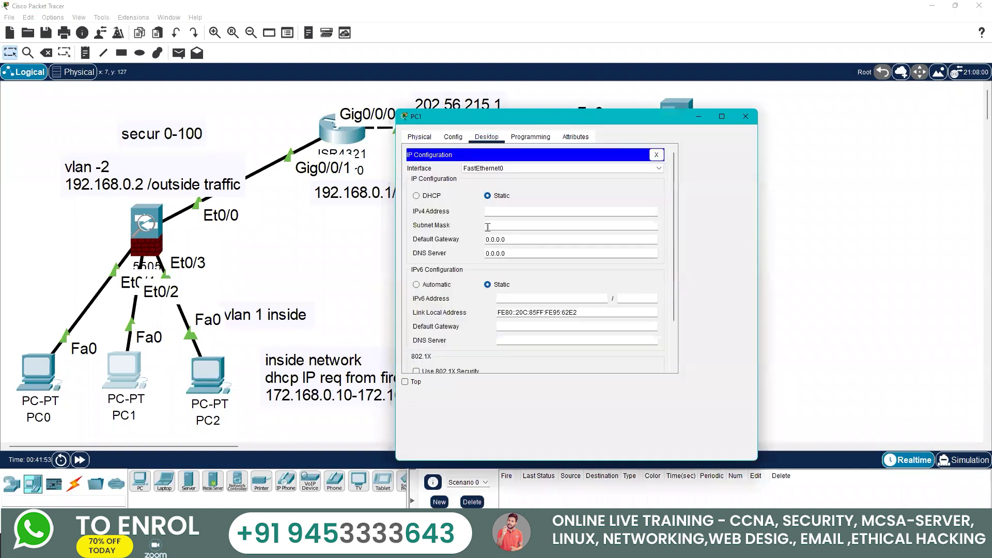
left_click(417, 196)
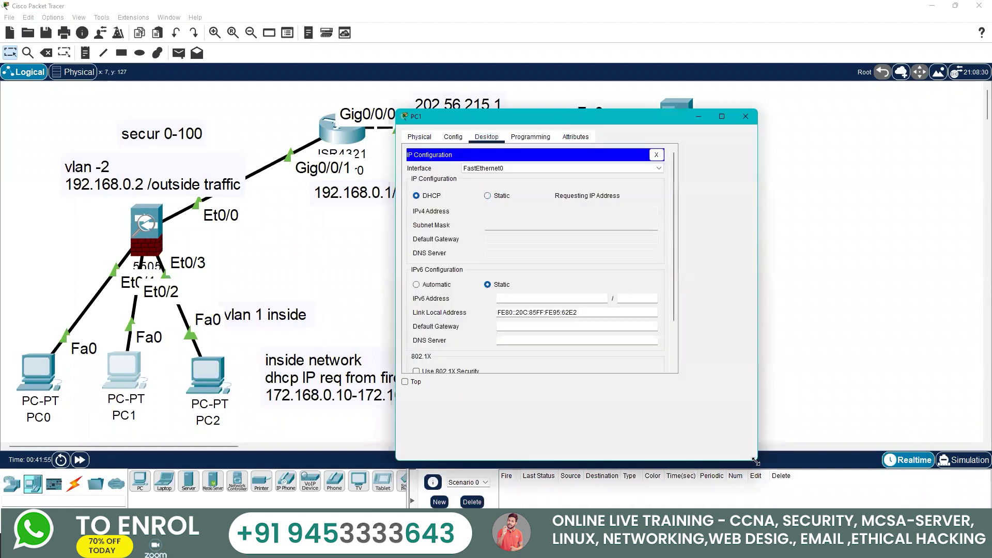
left_click_drag(756, 459, 859, 508)
left_click_drag(616, 124, 647, 94)
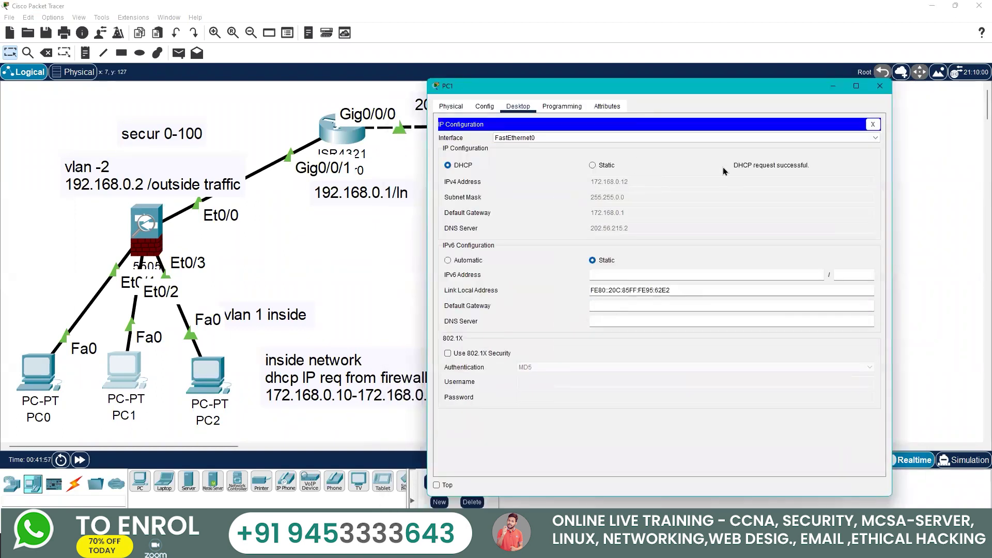
left_click(879, 86)
Set PC2 to DHCP, obtaining 172.168.0.13 with DNS 202.56.215.2
left_click(205, 373)
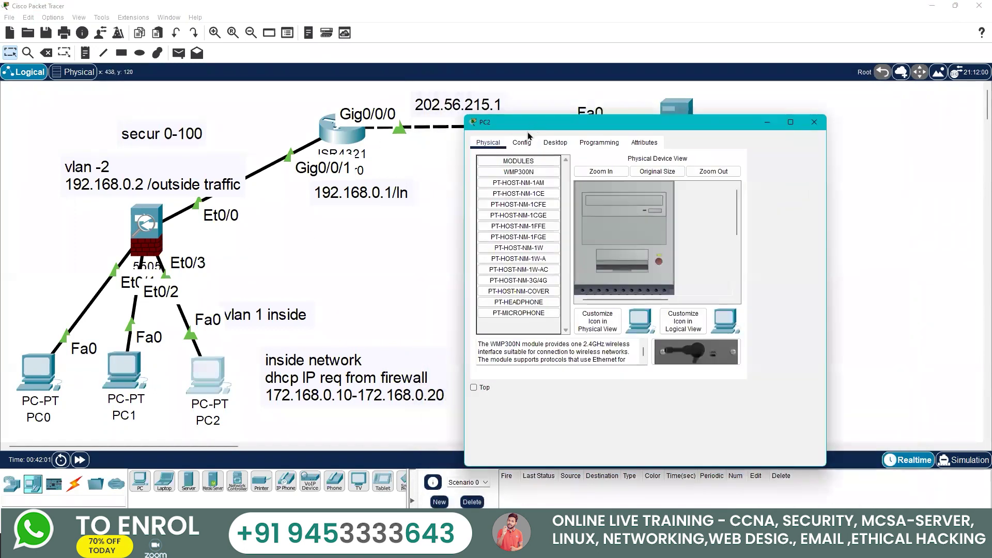
left_click(555, 142)
left_click(521, 201)
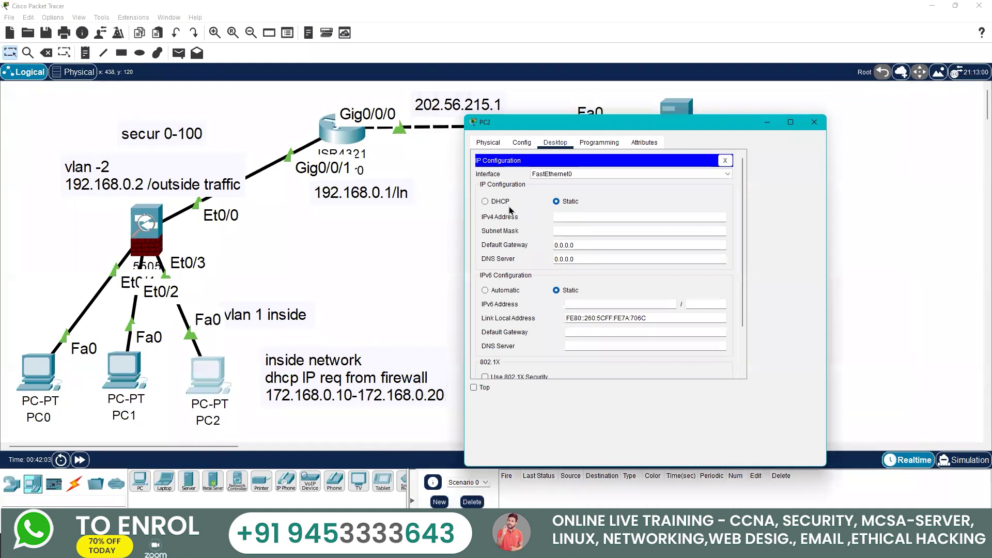
left_click(485, 201)
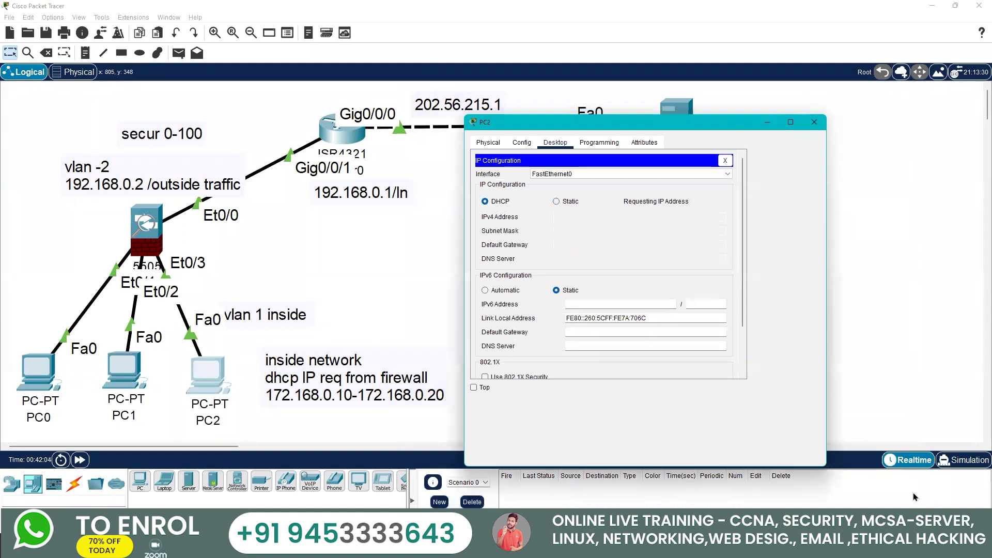
left_click_drag(823, 466, 916, 494)
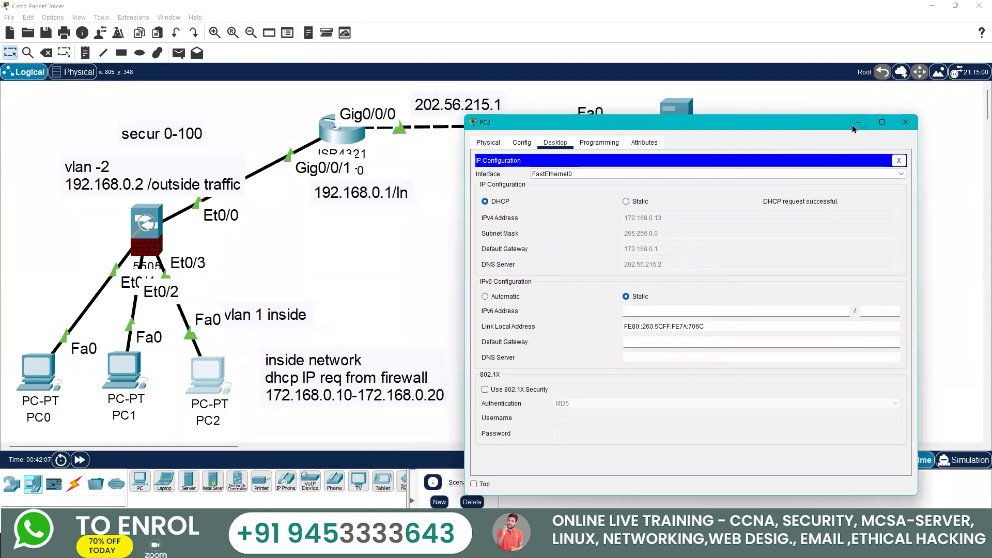
left_click(858, 123)
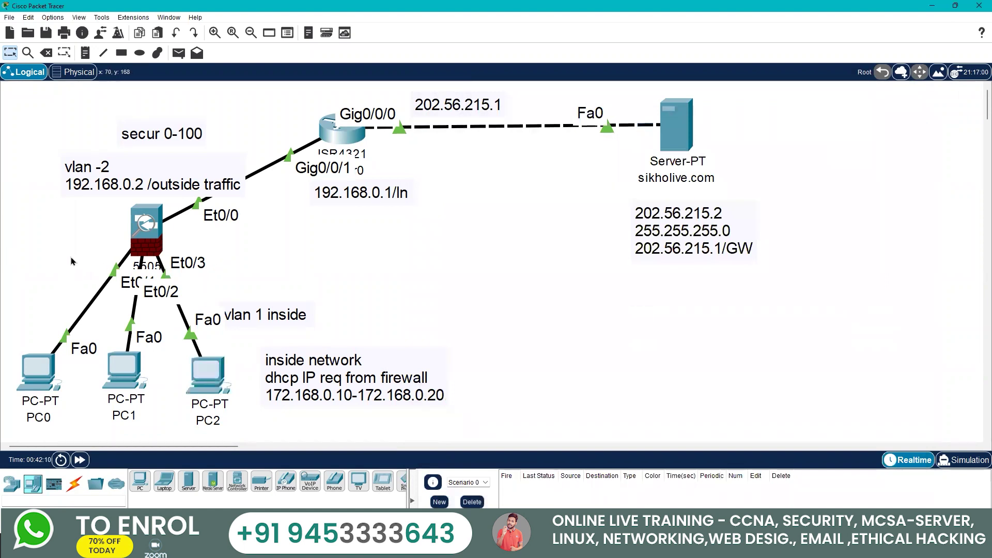
From PC0's Command Prompt, ping 202.56.215.2 and stop it with Ctrl+C
left_click(37, 371)
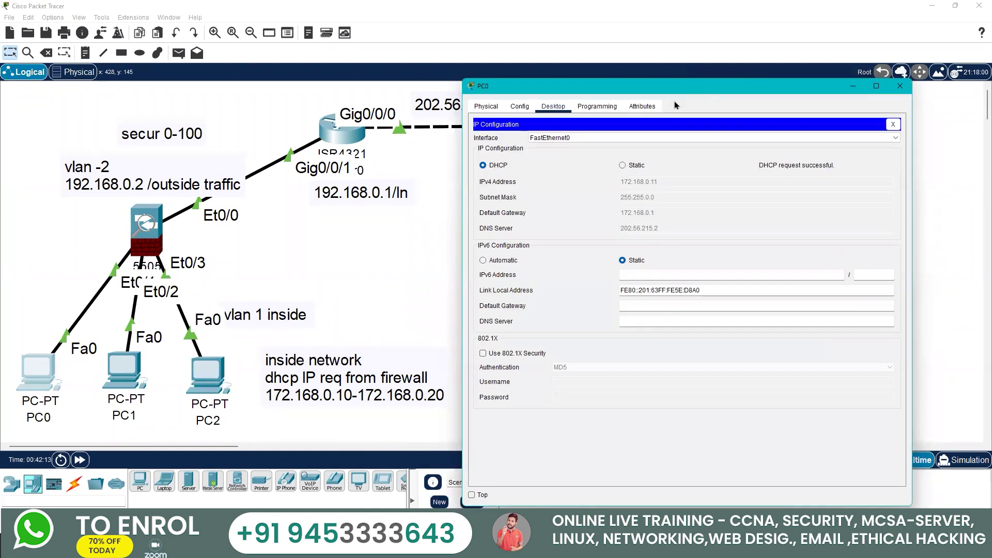
left_click_drag(674, 85, 609, 127)
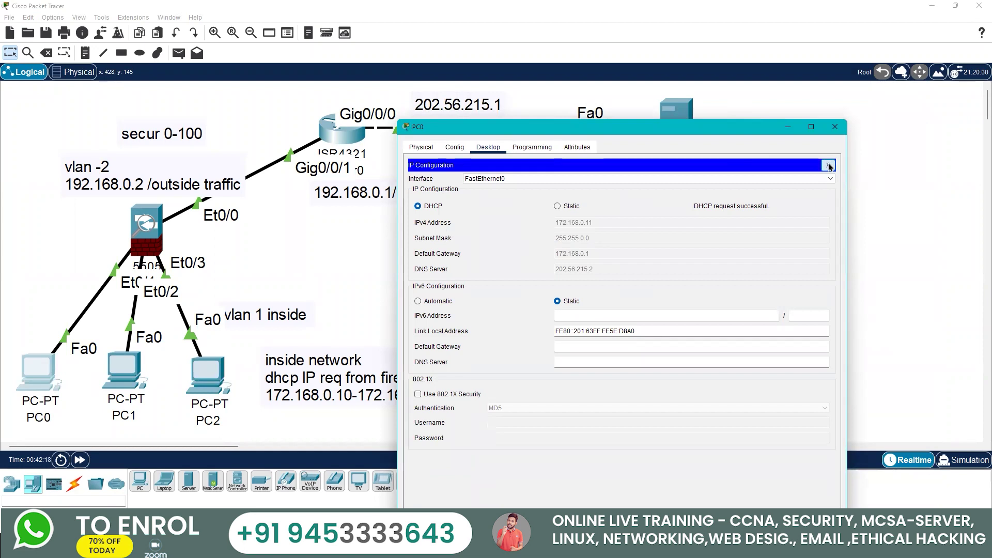
left_click(829, 166)
left_click(708, 189)
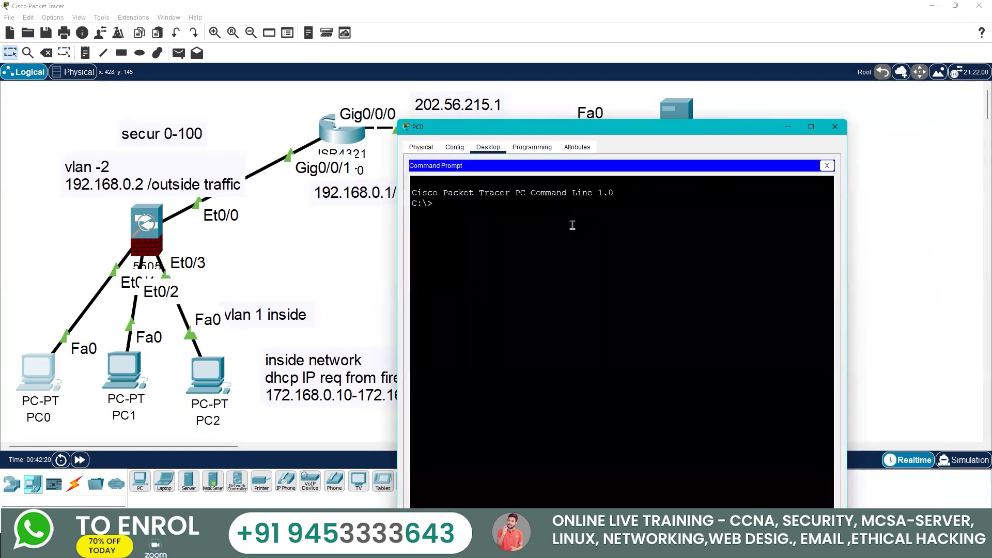
type("ping 202.56.215.2")
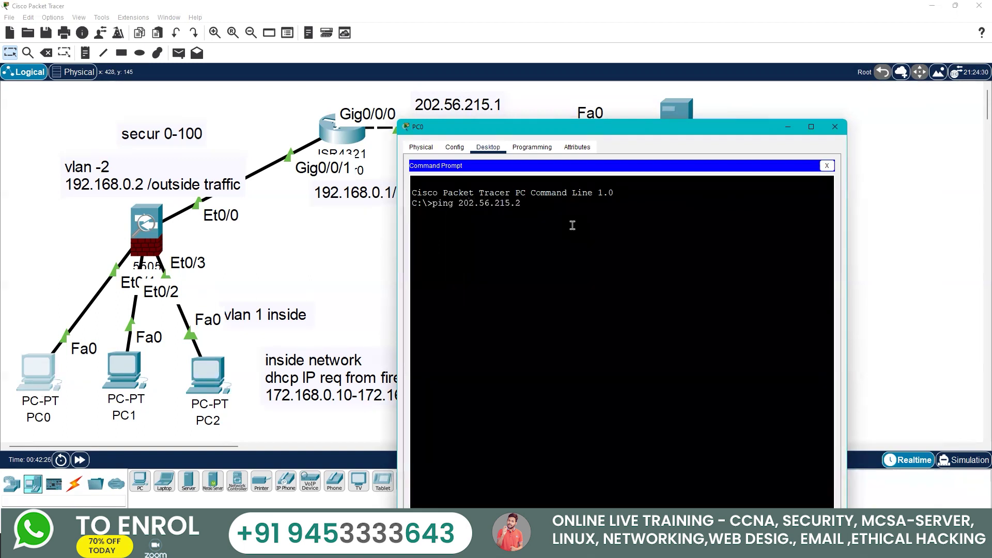
key("Return")
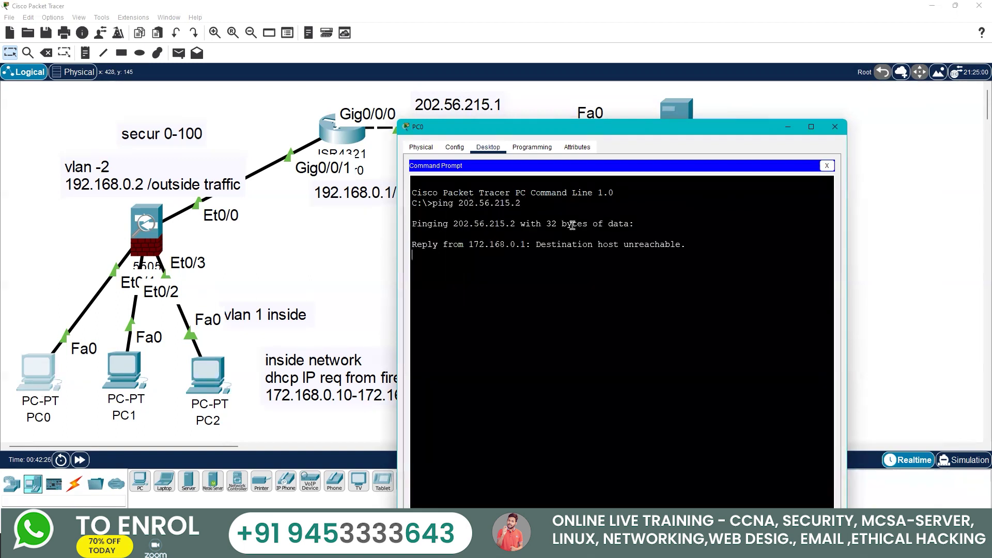
key("ctrl+c")
Run ping -t 202.56.215.2 continuously; replies show destination host unreachable from 172.168.0.1
key("Up")
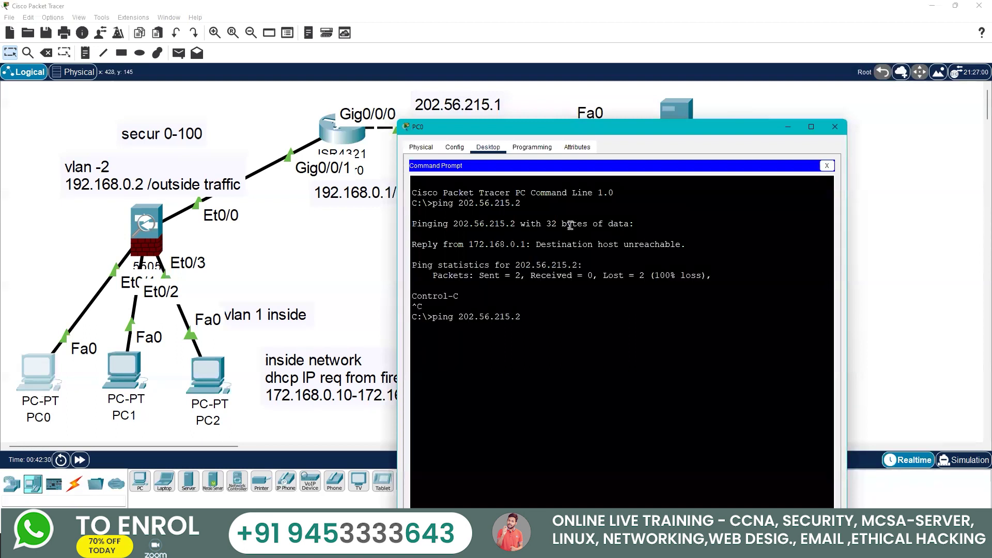
type("-t")
key("Return")
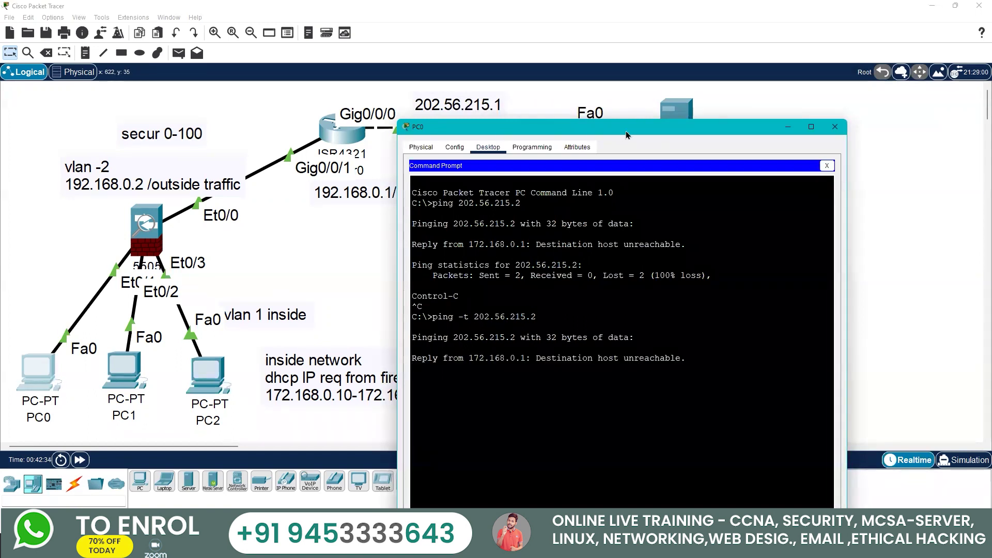
left_click_drag(625, 131, 817, 15)
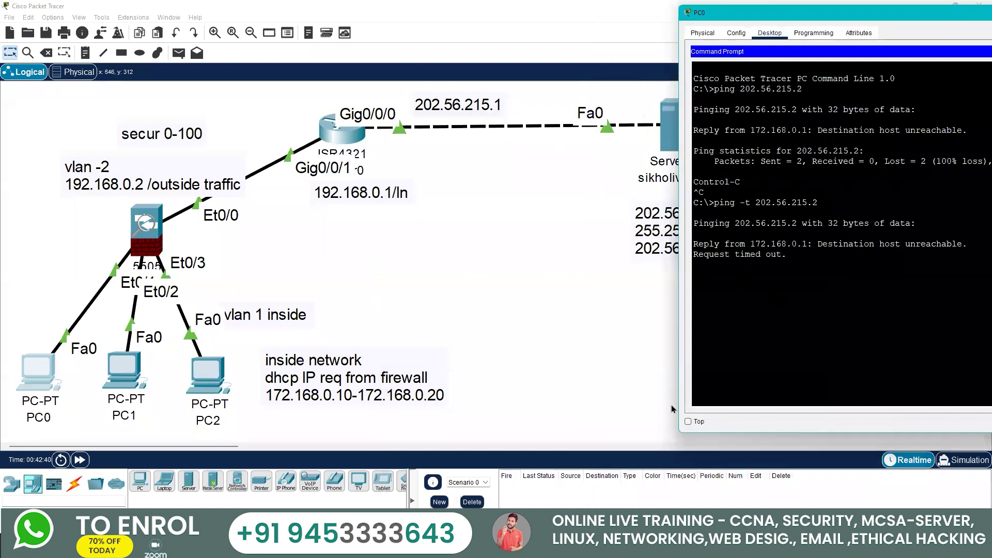
left_click_drag(826, 12, 804, 31)
Open ASA0's CLI and place it beside PC0's ping output
left_click(146, 227)
left_click_drag(504, 105, 531, 80)
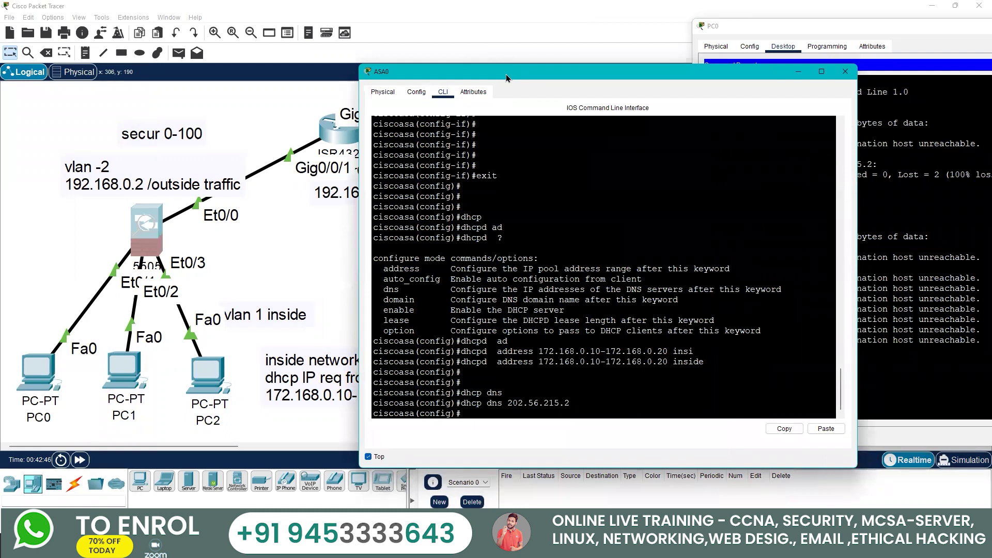
left_click_drag(506, 74, 339, 93)
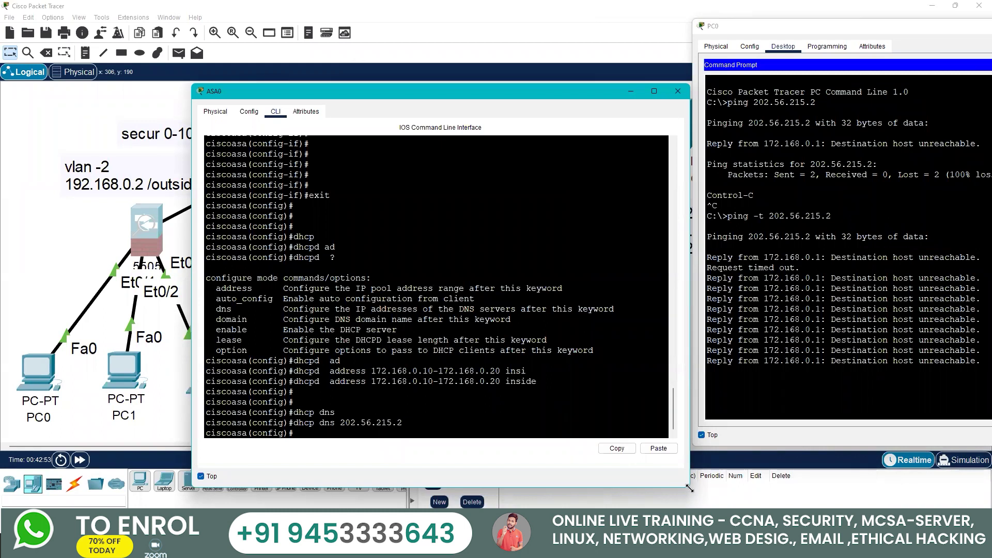
left_click_drag(689, 487, 701, 496)
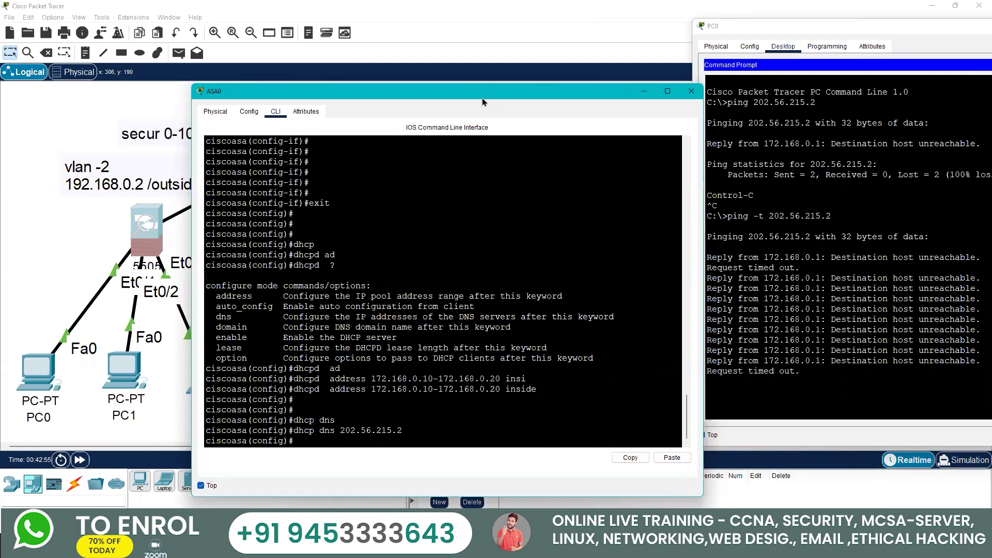
left_click_drag(483, 96, 488, 67)
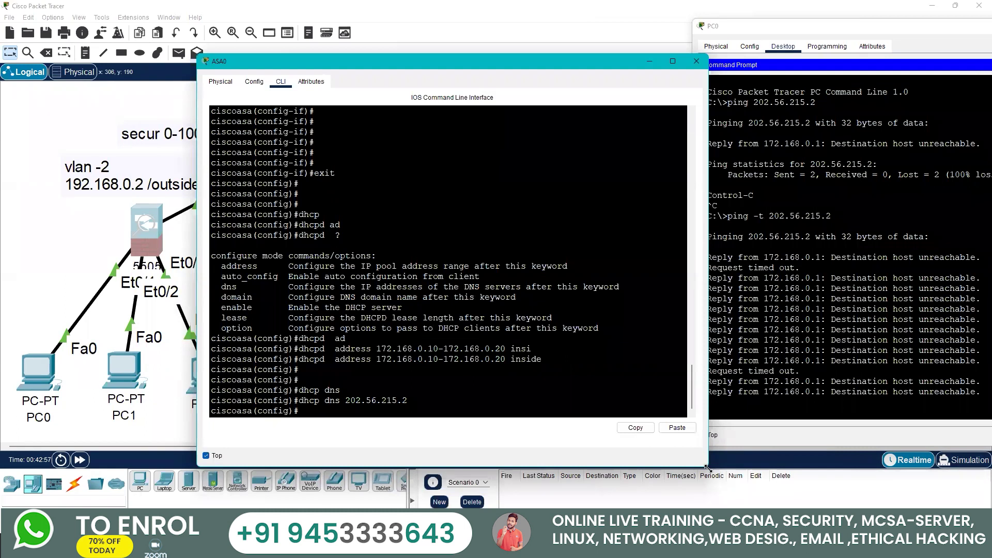
left_click_drag(707, 466, 712, 481)
left_click_drag(442, 74, 439, 70)
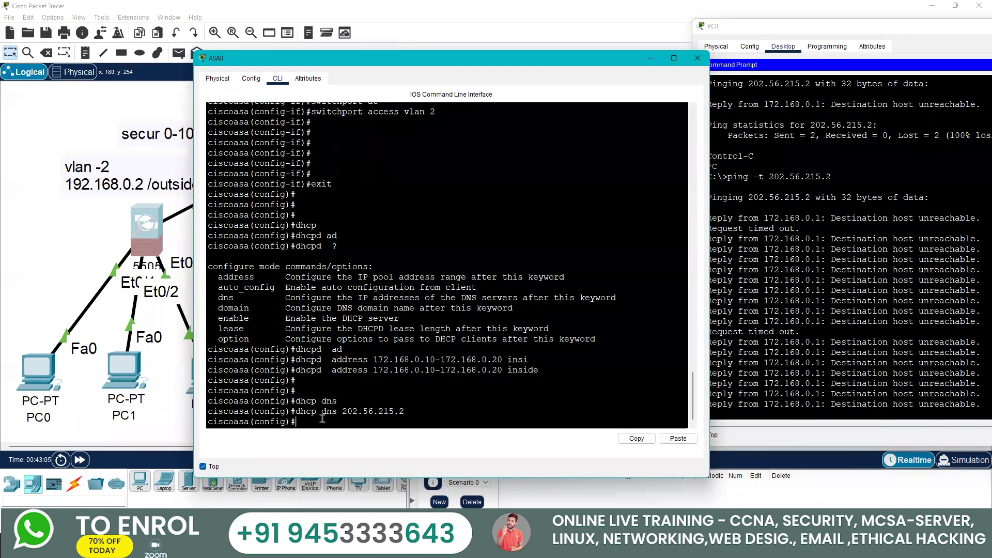
Add blank prompt lines and begin a route command with 'rou' autocompleted
key("Return")
key("Return")
key("Return")
key("Return")
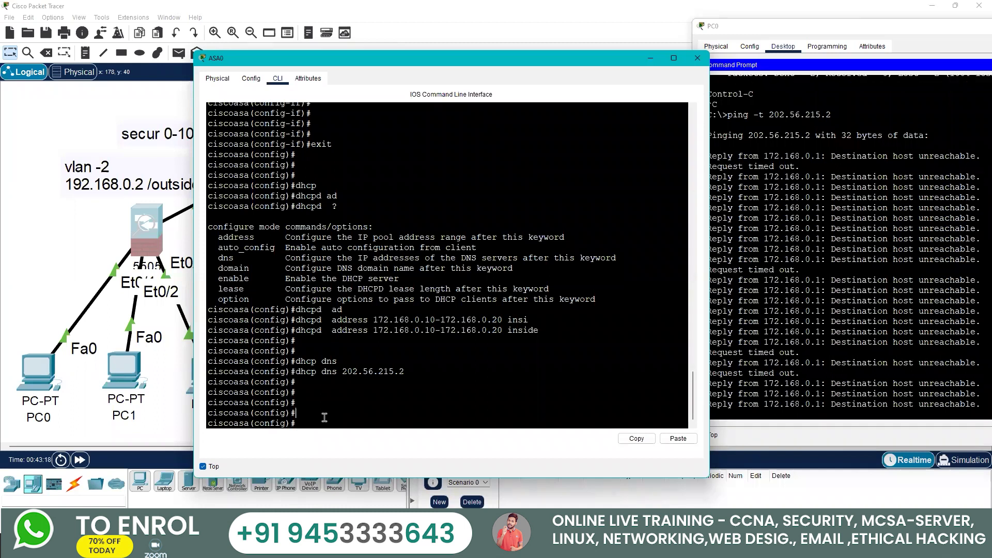
key("Return")
key("Return")
key("Return")
key("Return")
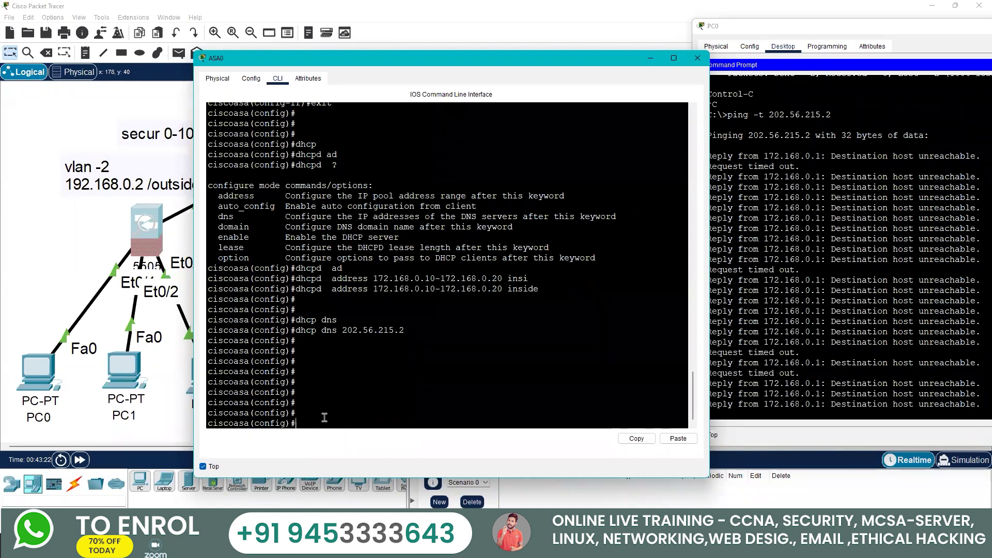
key("Return")
key("Return")
key("Return")
key("Return")
key("Return")
key("Return")
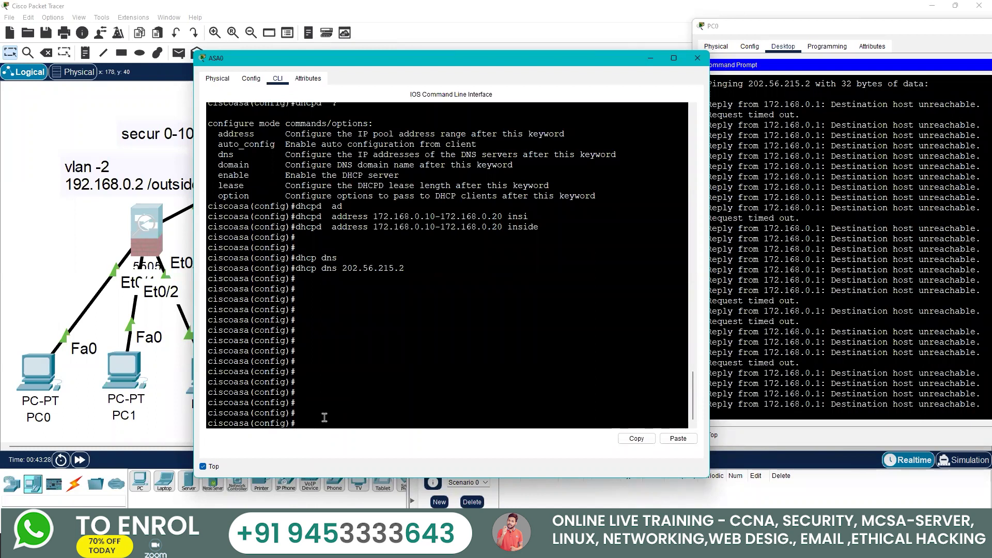
type("rou")
key("Tab")
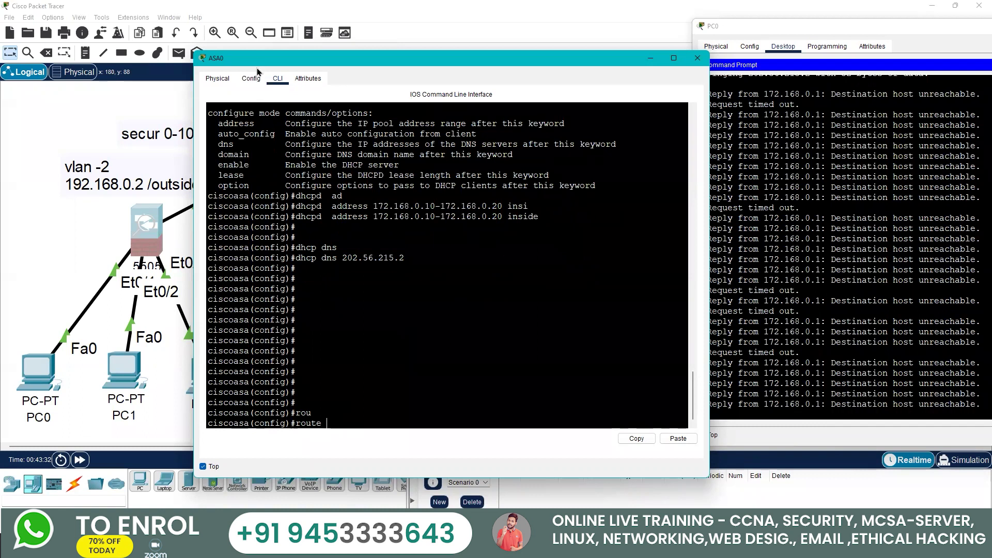
Check the route help with '?' and enter the outside interface name
left_click_drag(253, 67, 235, 362)
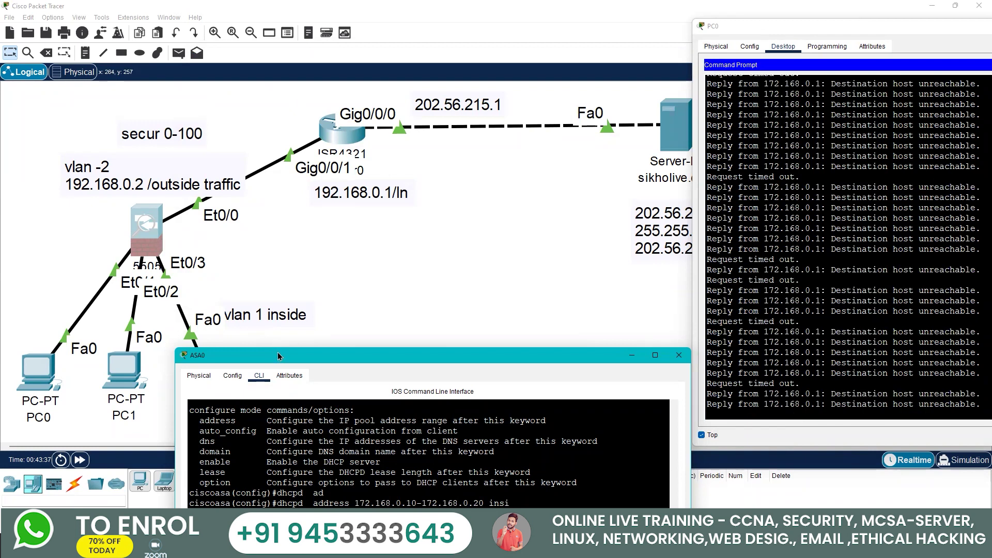
left_click_drag(278, 356, 249, 100)
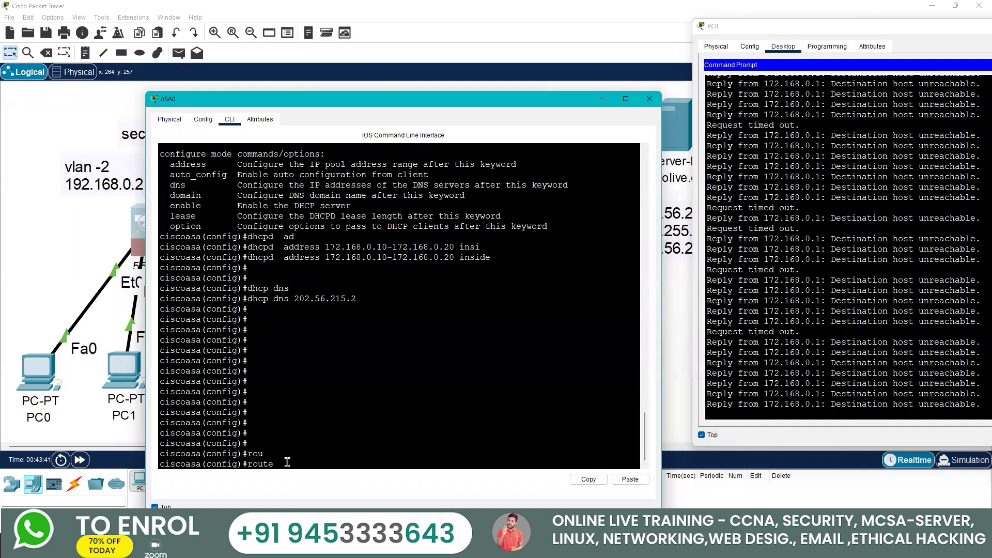
type("?")
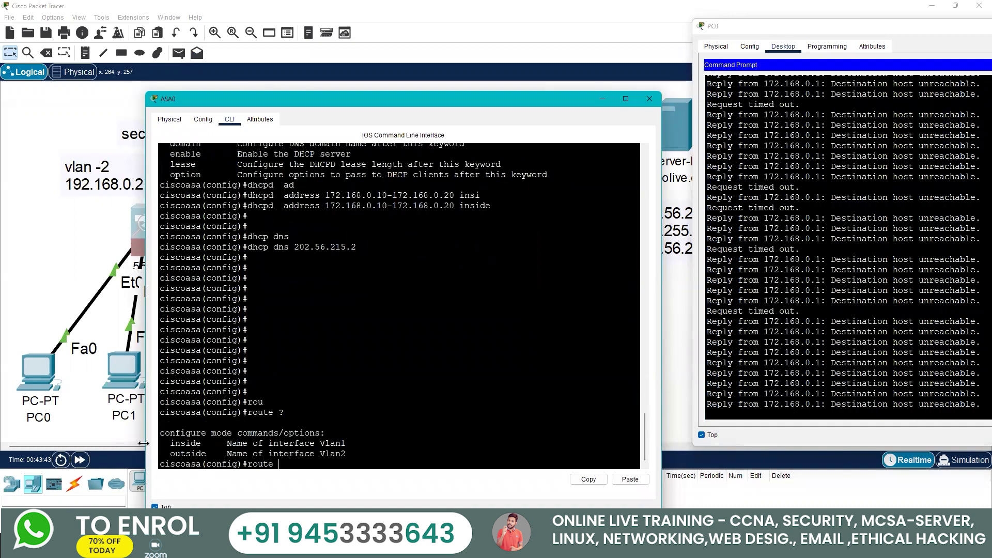
left_click_drag(143, 443, 223, 445)
left_click(196, 453)
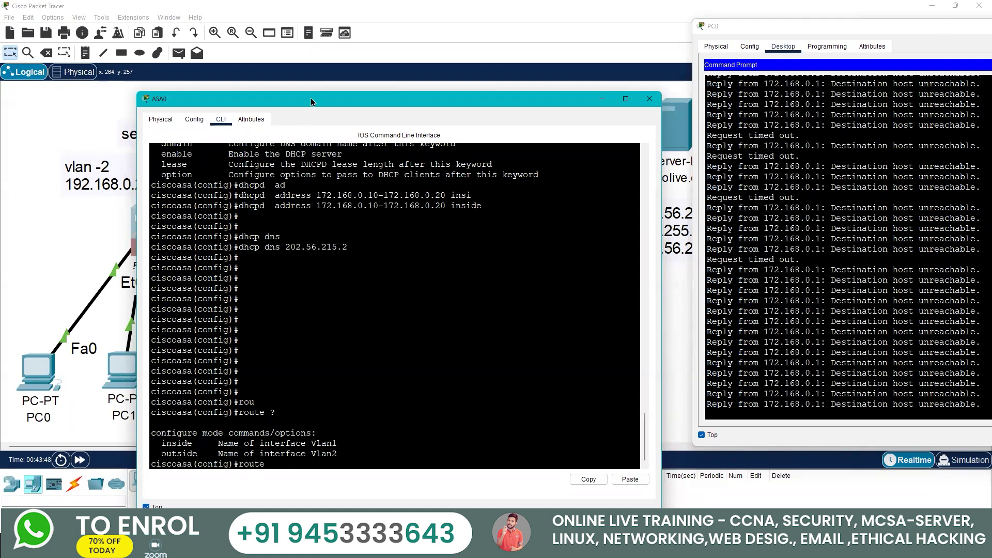
left_click_drag(311, 98, 333, 115)
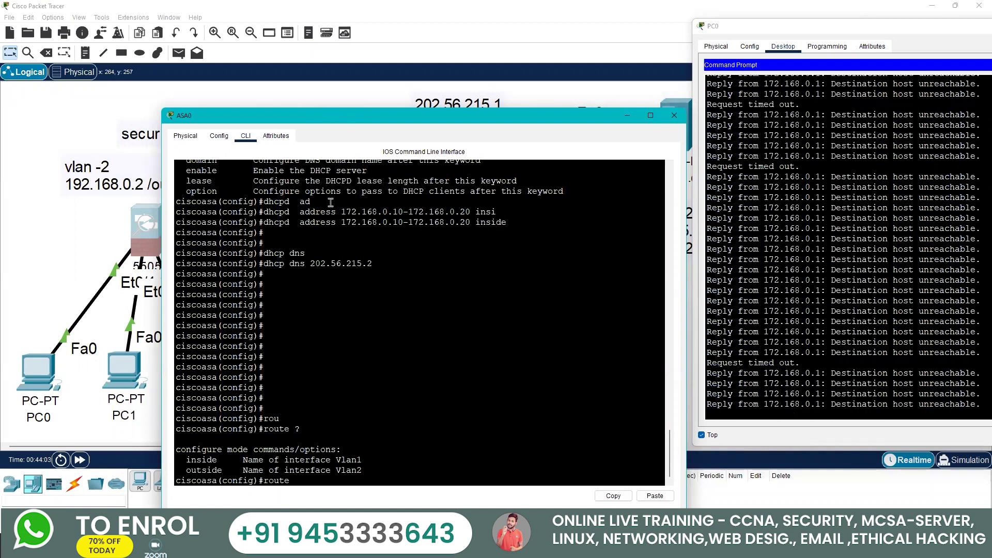
left_click(292, 480)
type("in")
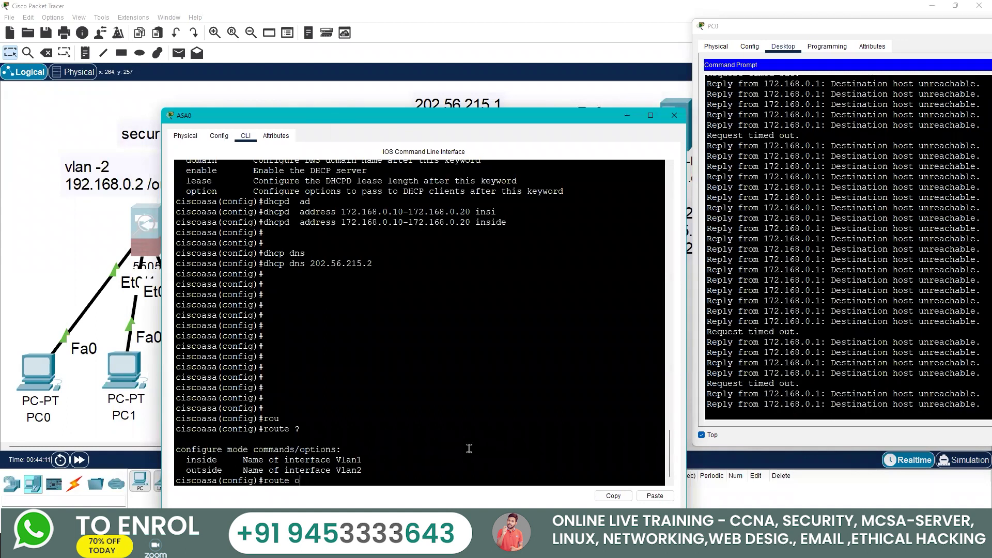
type(" out")
key("Tab")
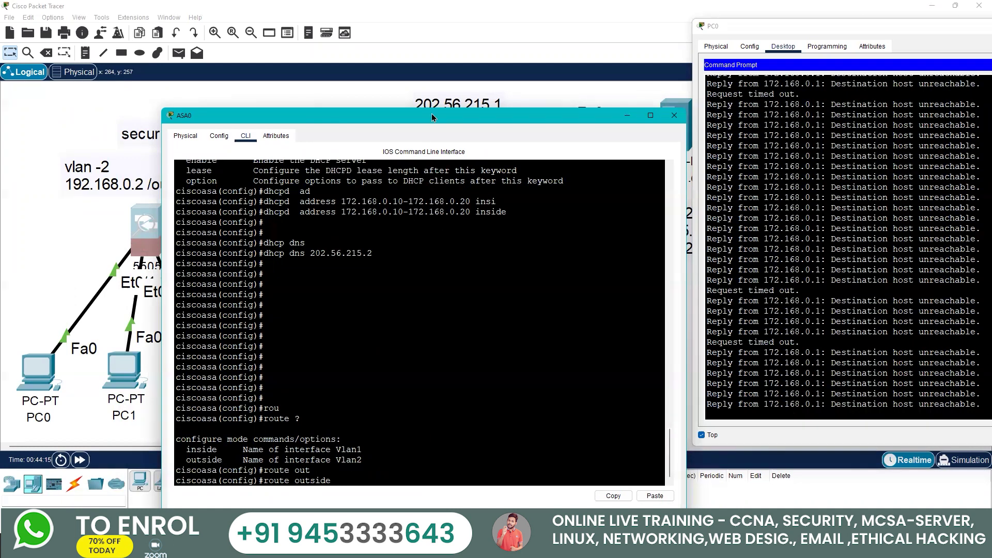
Fix the mistyped destination and enter 0.0.0.0 0.0.0.0 via 192.168.0.1
left_click_drag(432, 120, 577, 322)
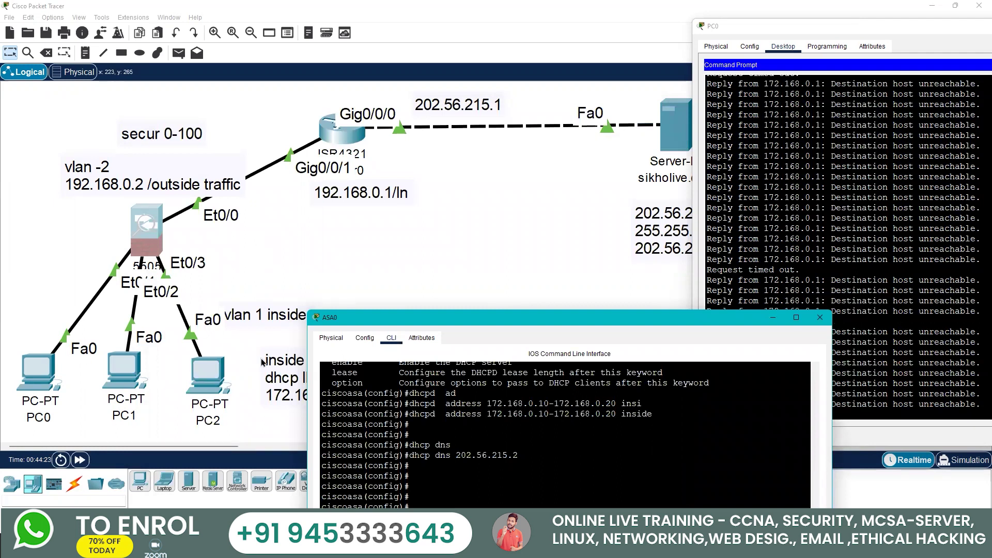
left_click_drag(376, 317, 174, 95)
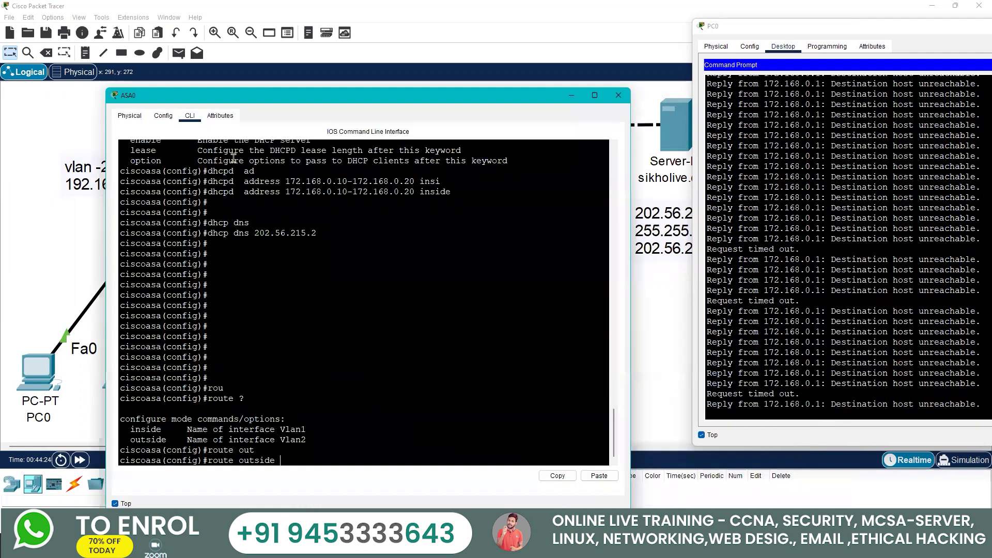
type("172.")
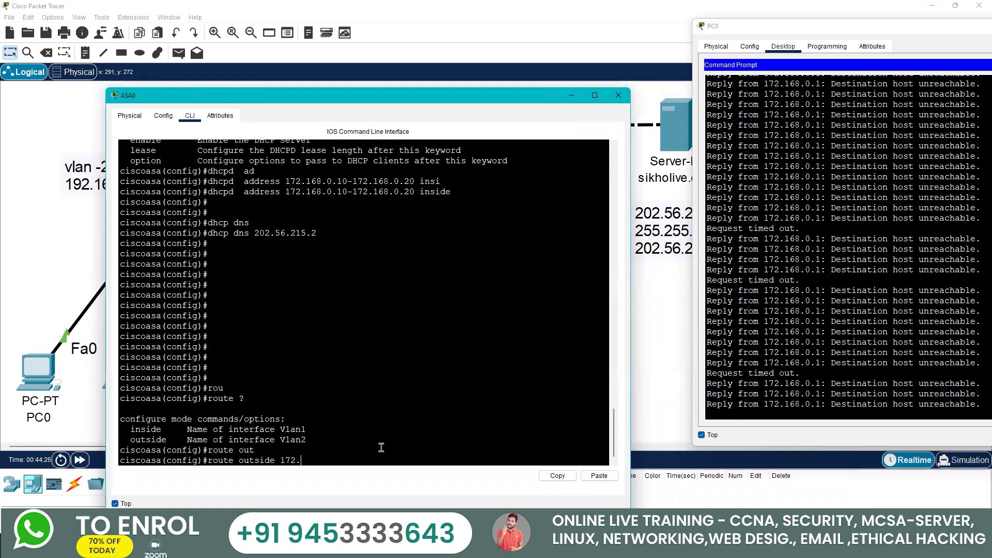
type("168.0.")
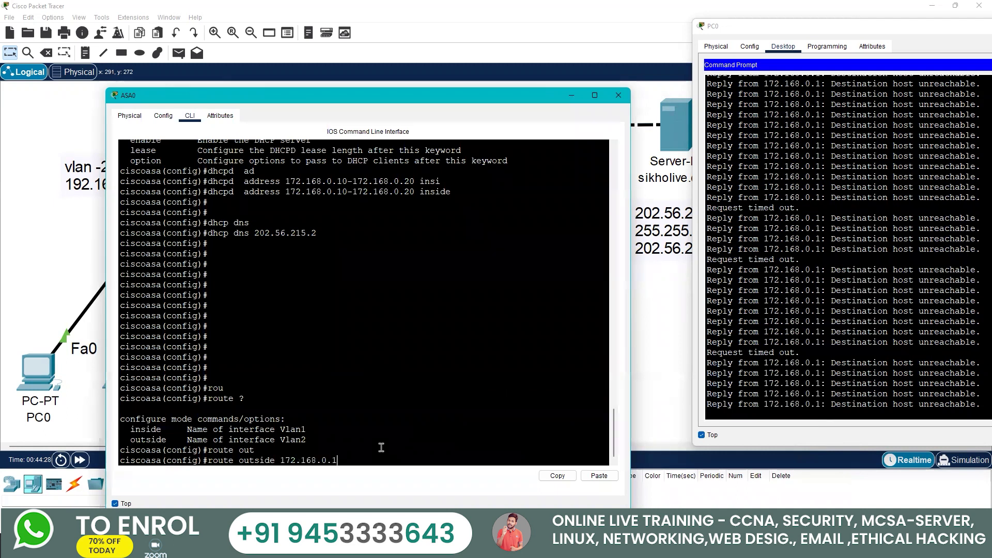
type("10")
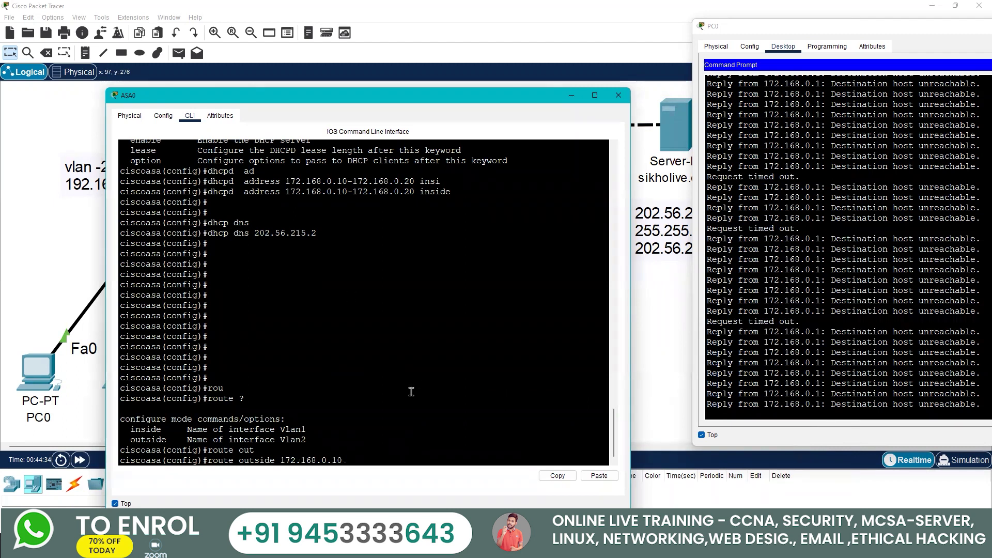
type("255.255.0.0 192.1")
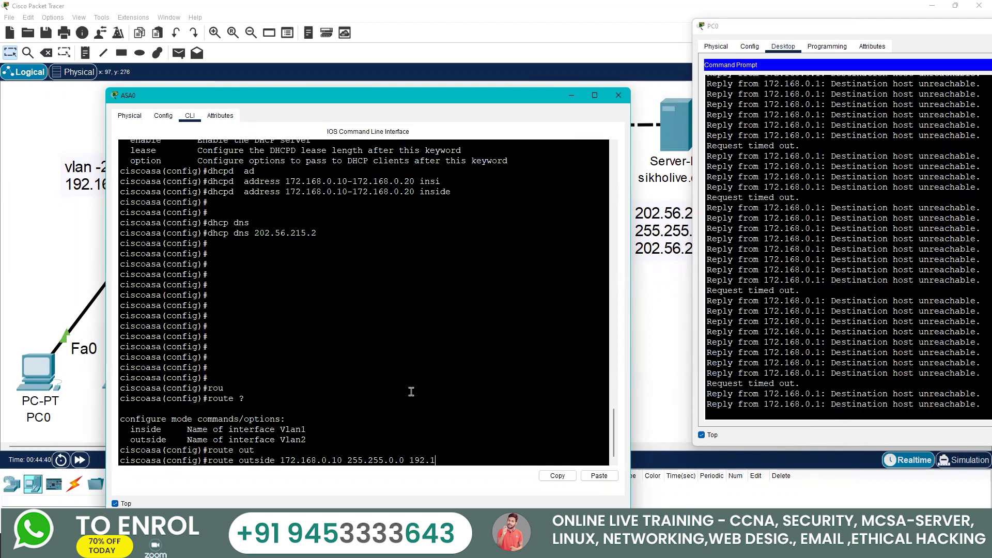
type("68.0.2")
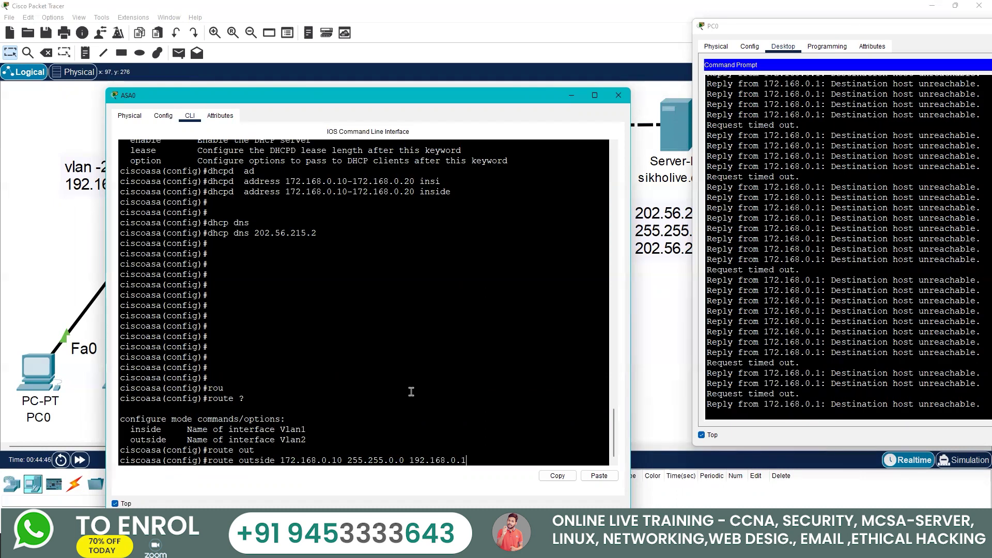
key("BackSpace")
key("BackSpace")
key("BackSpace")
key("BackSpace")
key("BackSpace")
key("BackSpace")
key("BackSpace")
key("BackSpace")
key("BackSpace")
key("BackSpace")
key("BackSpace")
key("BackSpace")
key("BackSpace")
key("BackSpace")
key("BackSpace")
key("BackSpace")
key("BackSpace")
key("BackSpace")
key("BackSpace")
key("BackSpace")
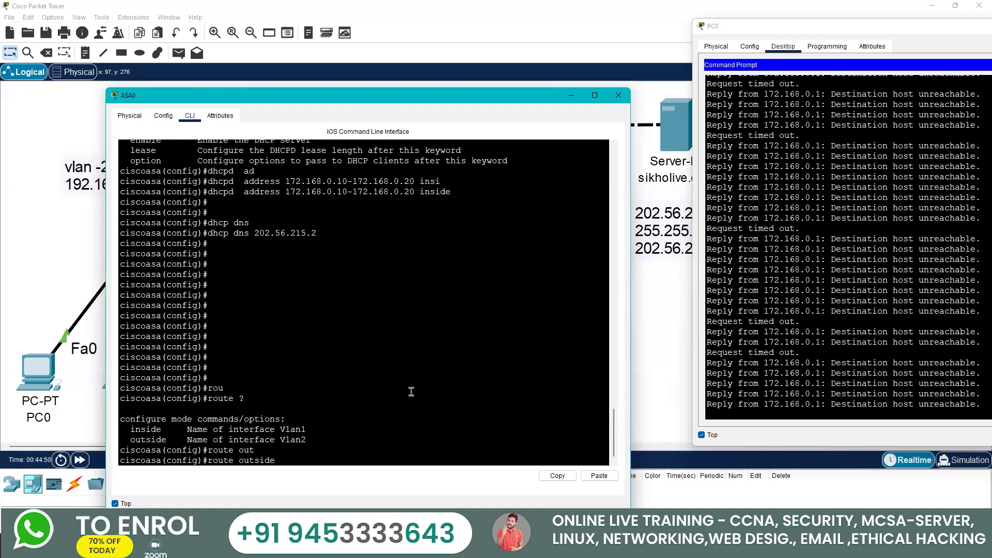
type("0.0.0.")
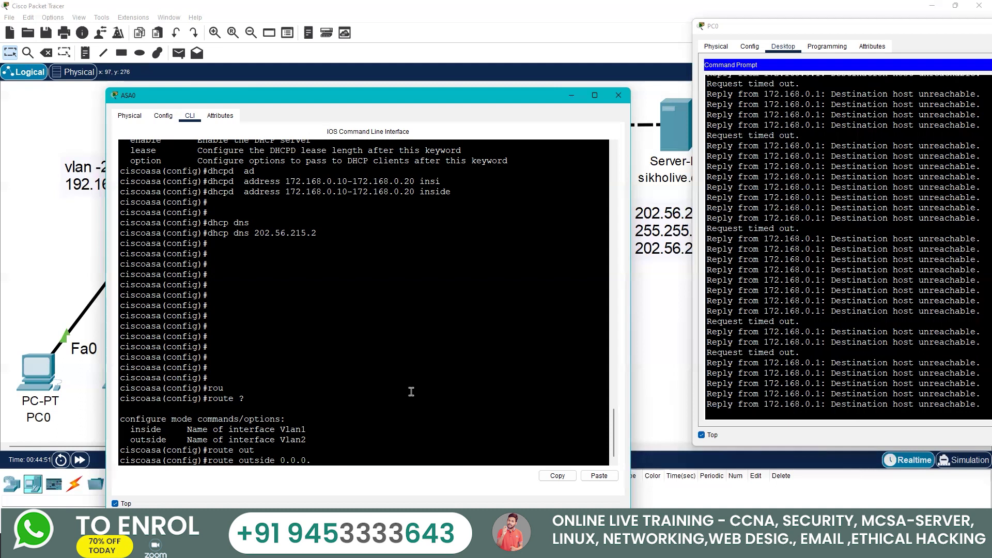
type("0 0.0.0.0")
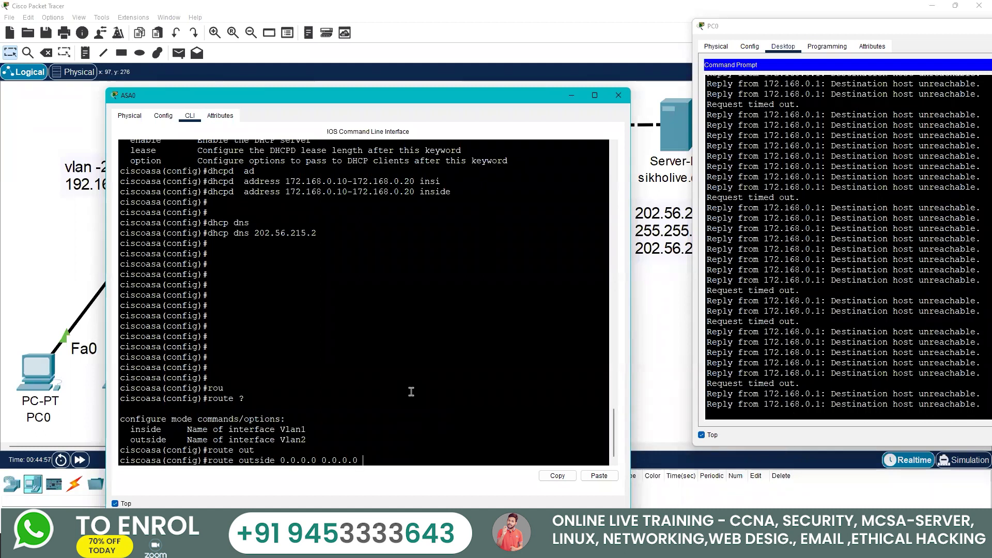
type(" 192.168.0.1")
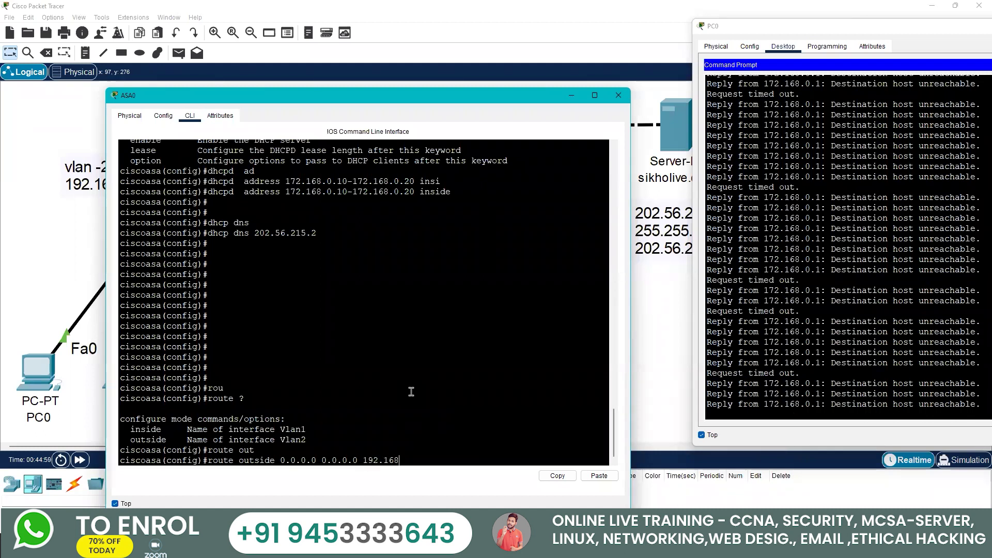
key("Return")
key("Return")
key("Return")
key("Return")
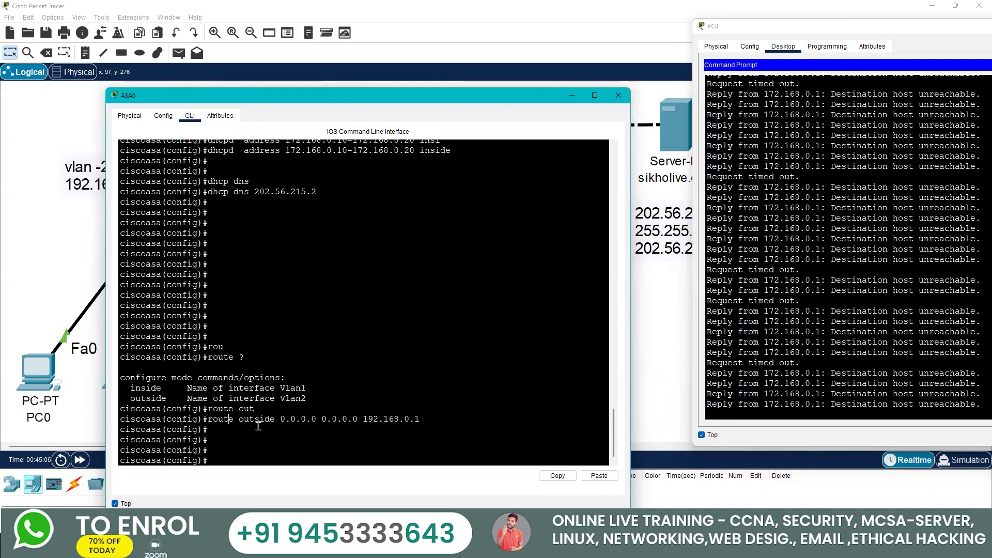
Highlight the route line's parts, pointing out next-hop gateway 192.168.0.1
left_click_drag(274, 419, 444, 419)
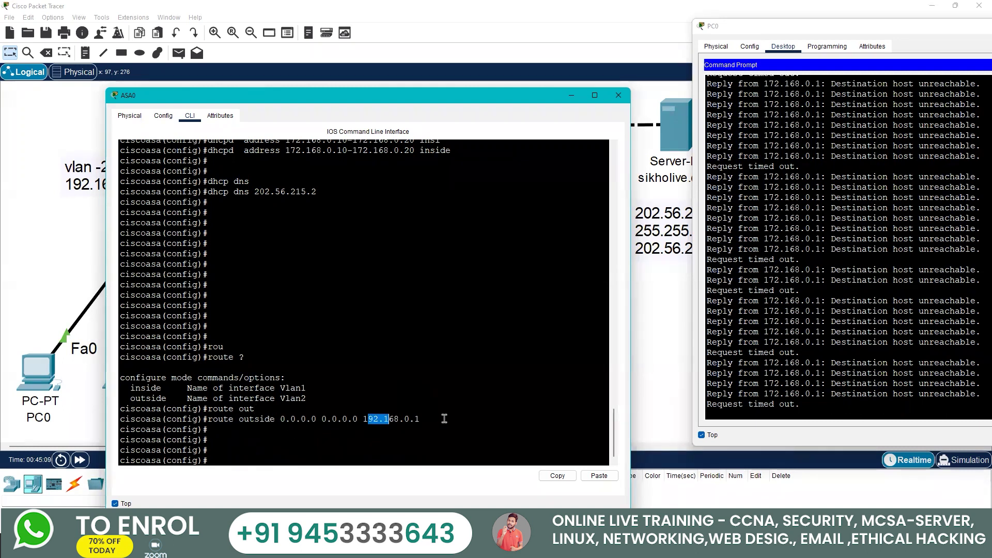
left_click_drag(220, 435, 339, 438)
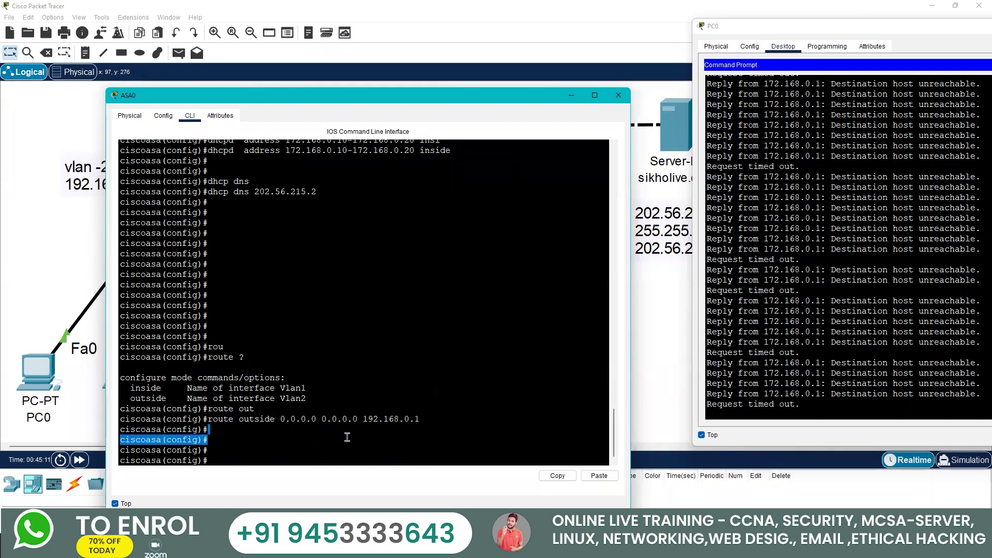
left_click_drag(379, 418, 415, 418)
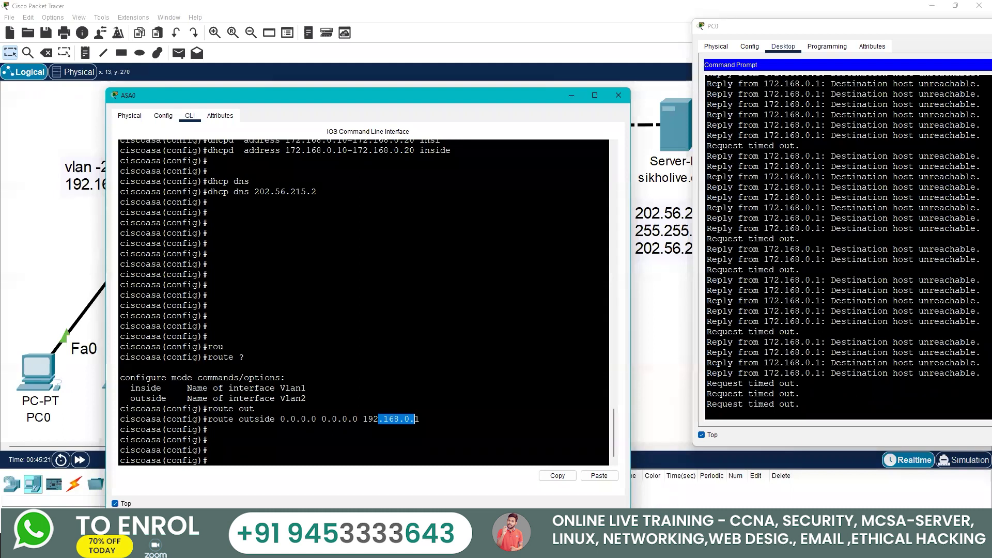
left_click(253, 441)
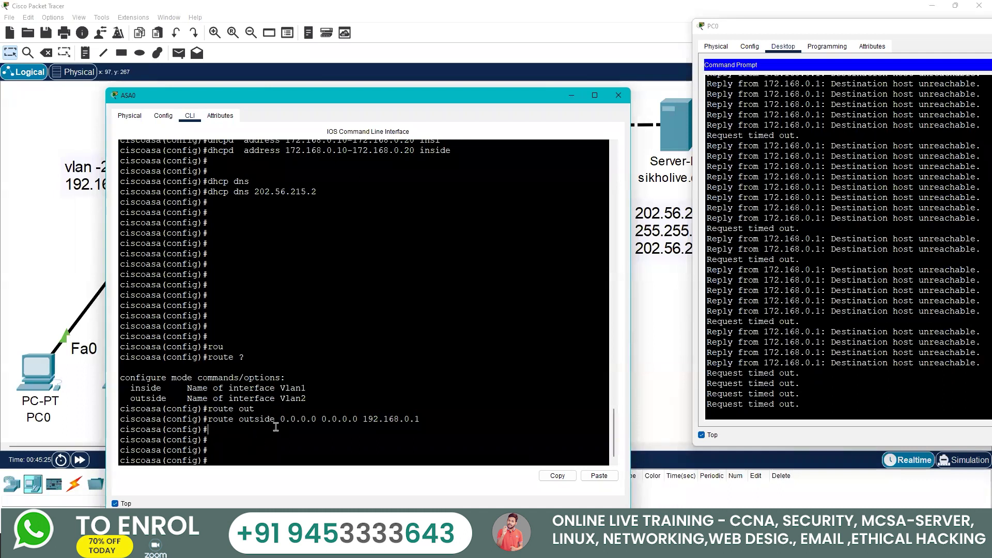
left_click(794, 375)
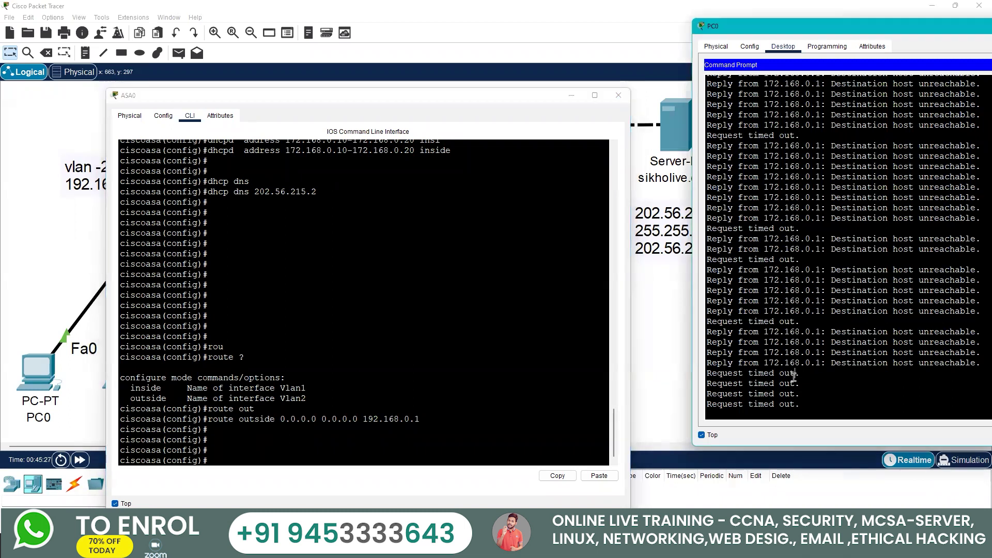
left_click(291, 430)
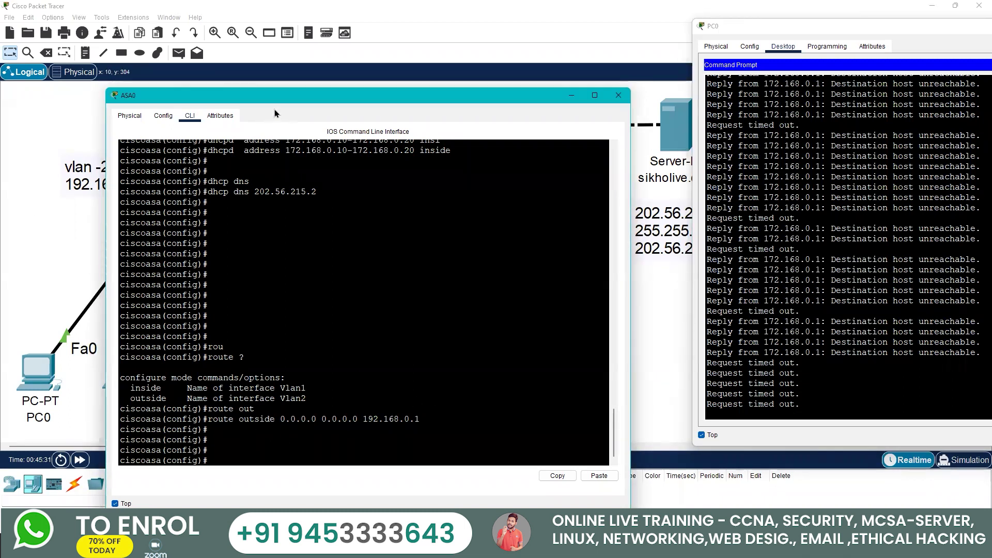
Reposition the ASA0 window and add empty prompts below the route
left_click_drag(280, 101, 239, 253)
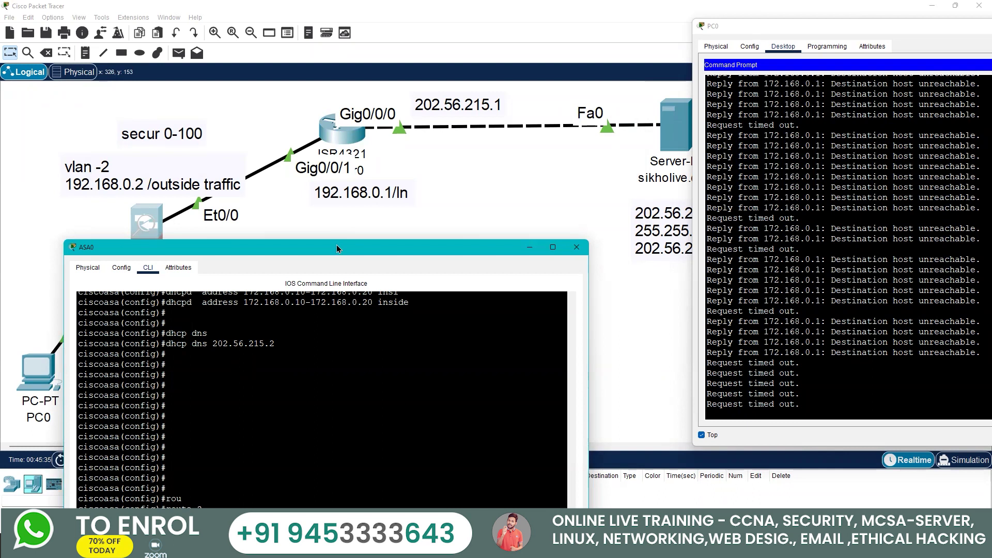
left_click_drag(337, 243, 340, 81)
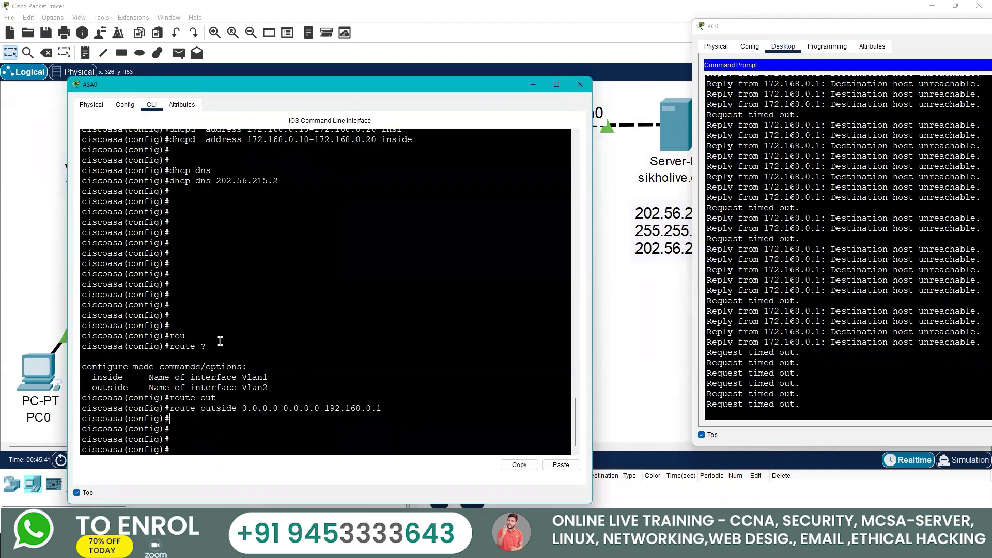
left_click(225, 416)
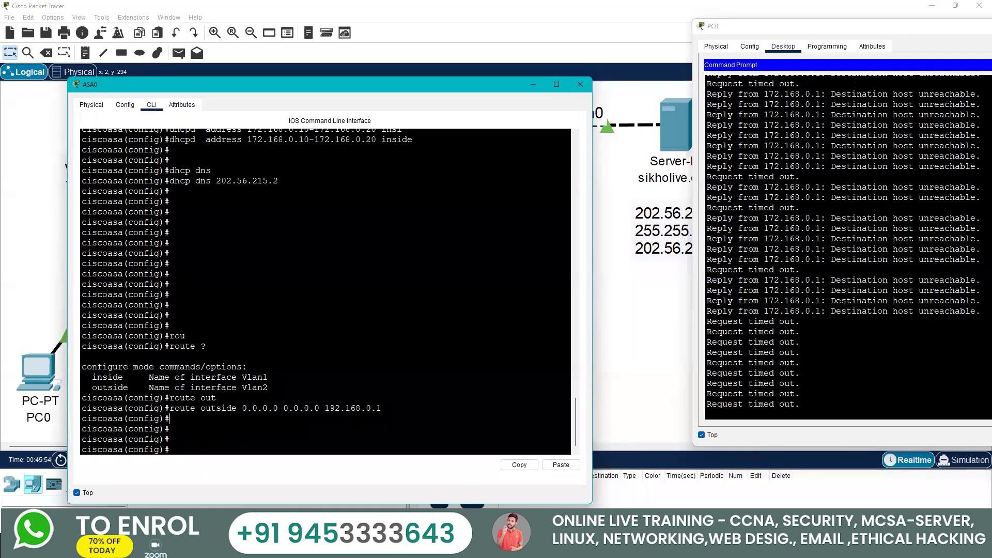
scroll(106, 356, "down", 2)
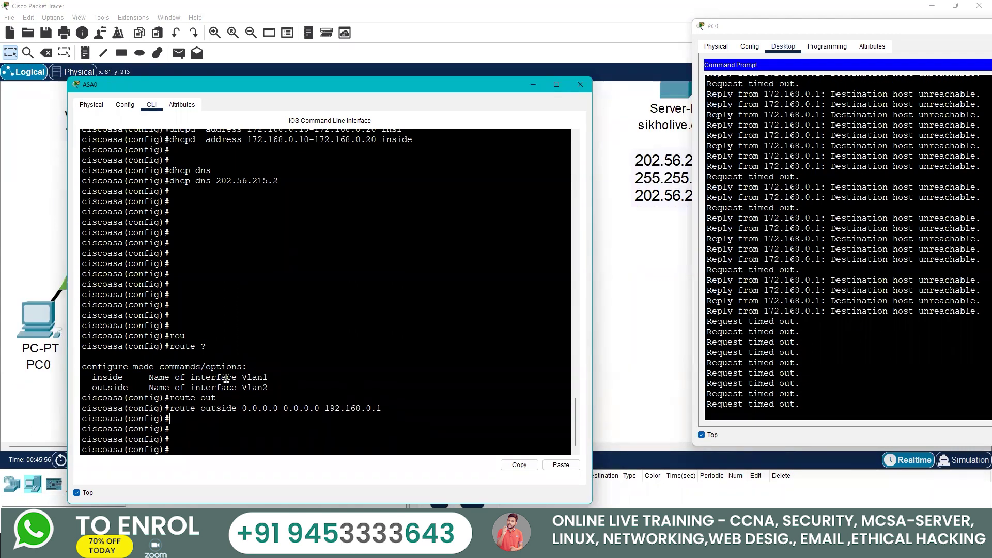
key("Return")
key("Return")
key("Return")
key("Return")
key("Return")
key("Return")
key("Return")
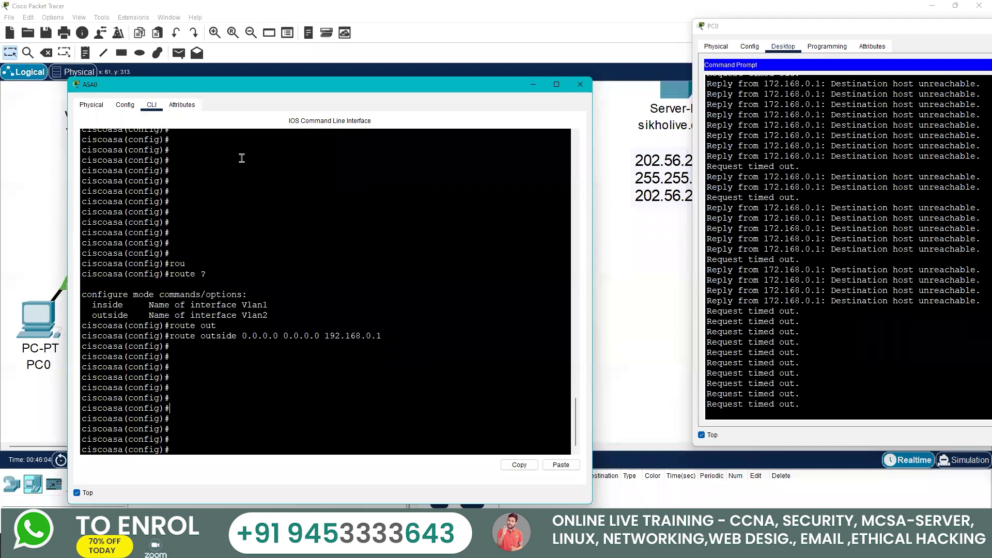
Check PC0's ping, which now shows request timed out
left_click_drag(256, 88, 256, 92)
left_click_drag(264, 283, 264, 283)
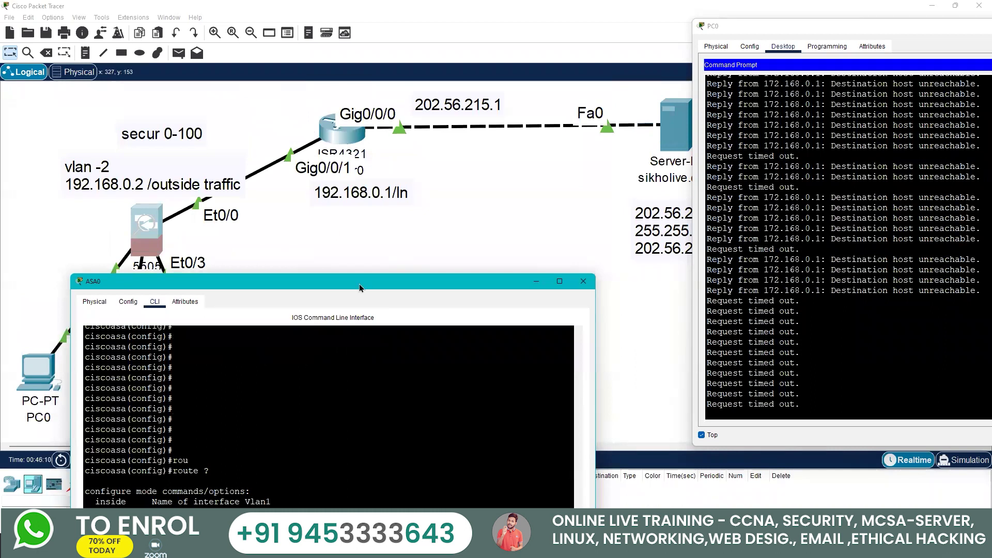
left_click_drag(380, 283, 407, 272)
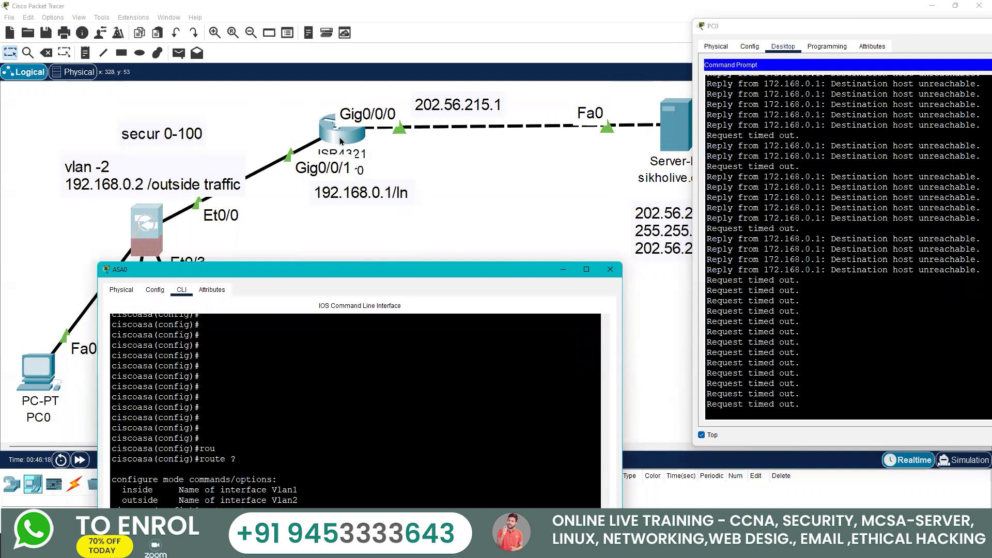
left_click_drag(807, 301, 713, 300)
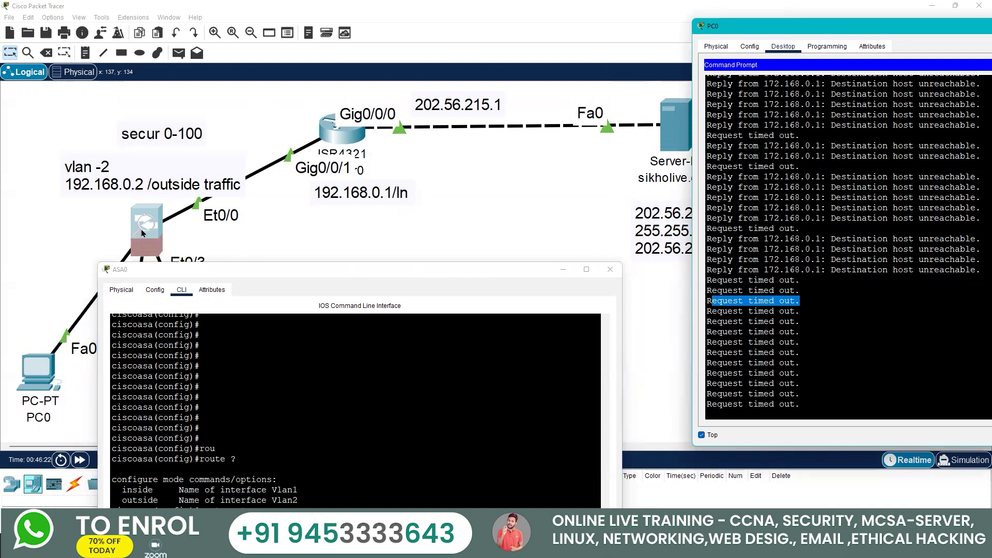
left_click(240, 271)
left_click_drag(241, 270, 334, 122)
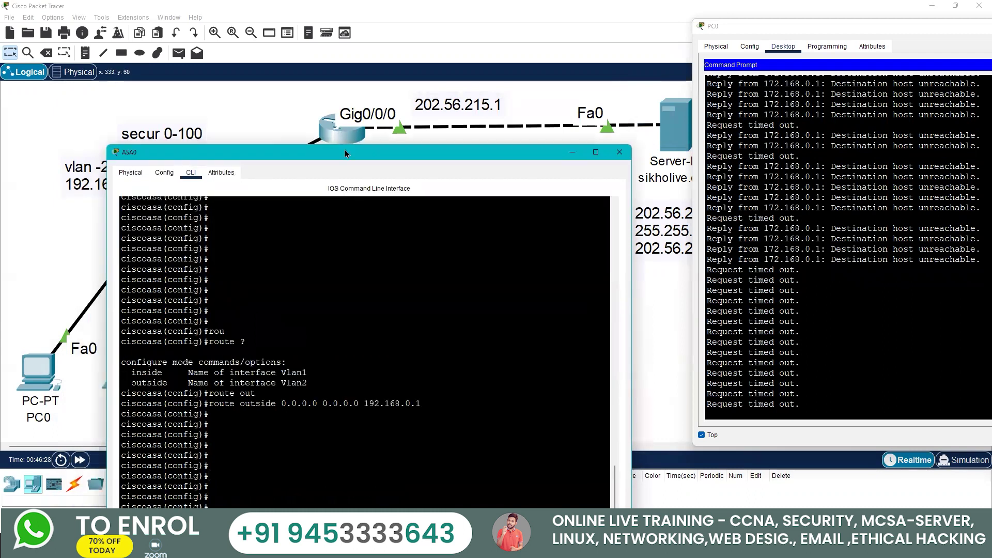
Add empty prompt lines, then abandon a misspelled 'obe' command
key("Return")
key("Return")
key("Return")
key("Return")
key("Return")
key("Return")
key("Return")
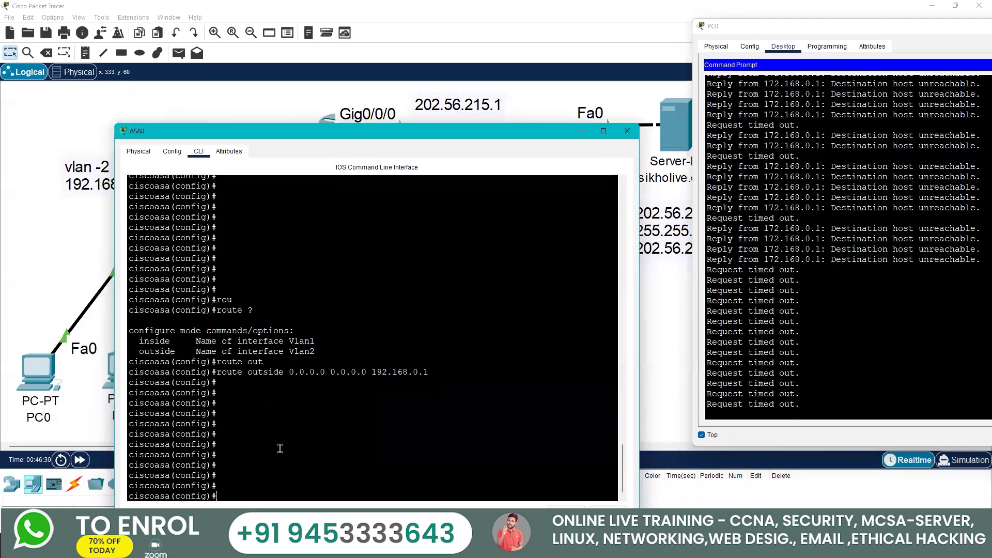
key("Return")
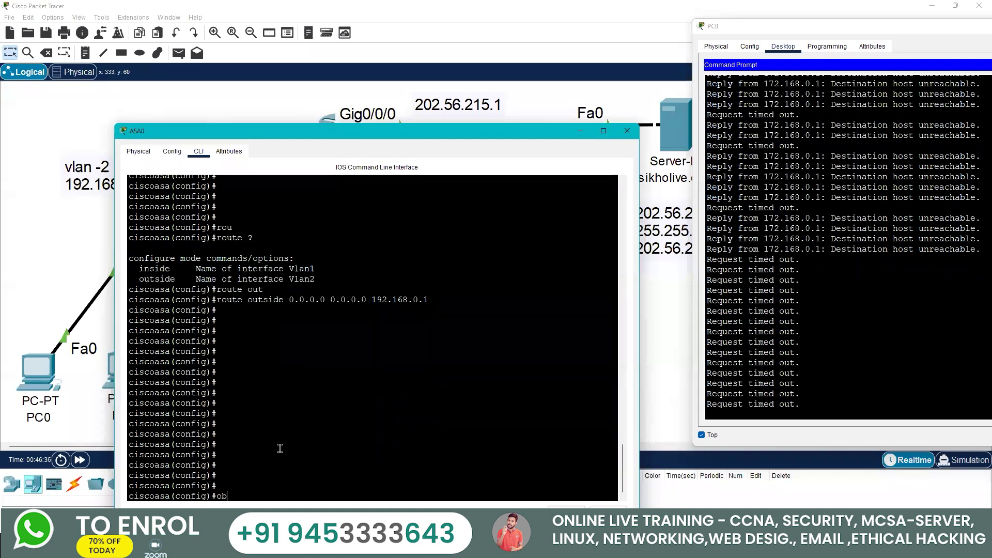
type("obe")
key("Tab")
type("j")
key("BackSpace")
key("BackSpace")
key("BackSpace")
key("BackSpace")
List the configuration commands with '?', highlight object, and quit the More prompt
type("?")
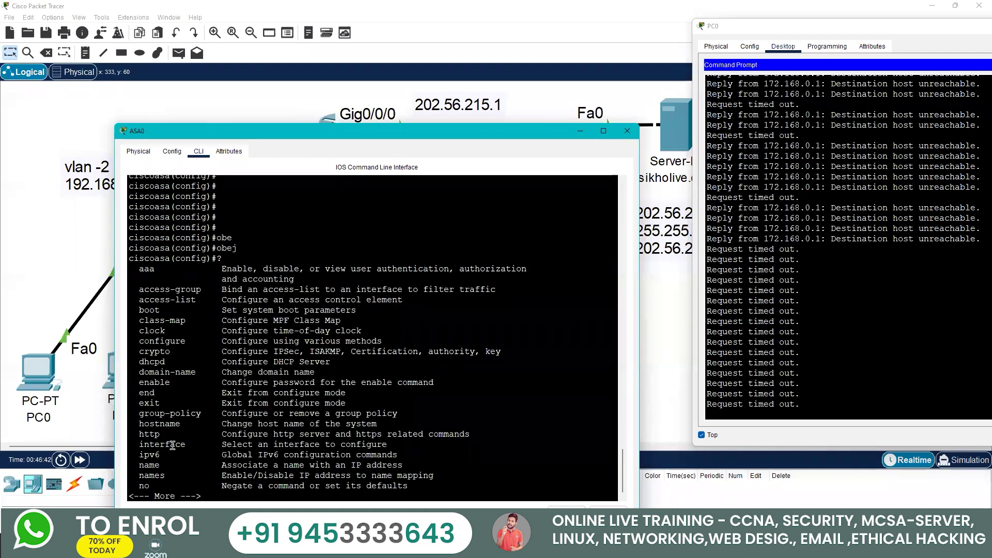
key("Return")
key("Return")
key("Return")
key("Return")
key("Return")
key("Return")
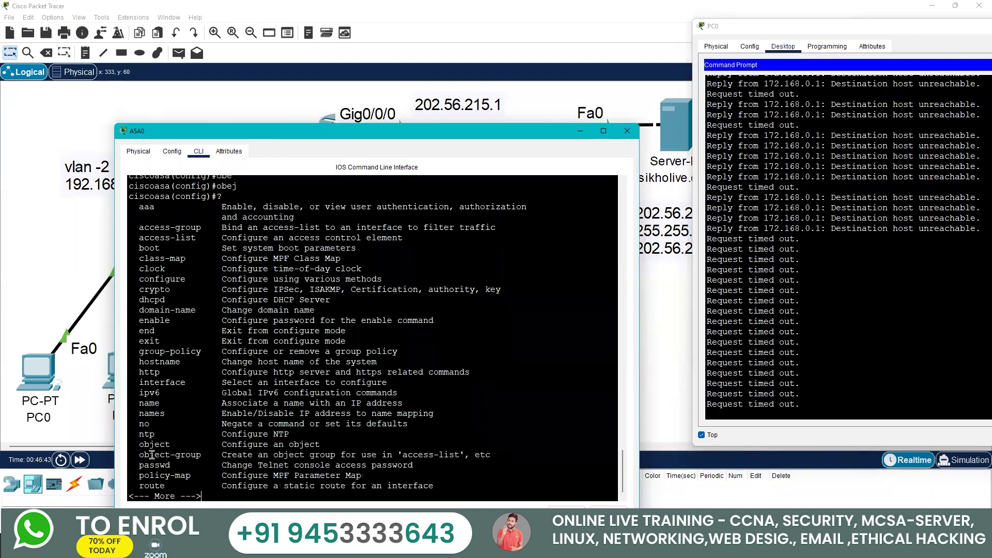
left_click_drag(166, 452, 327, 447)
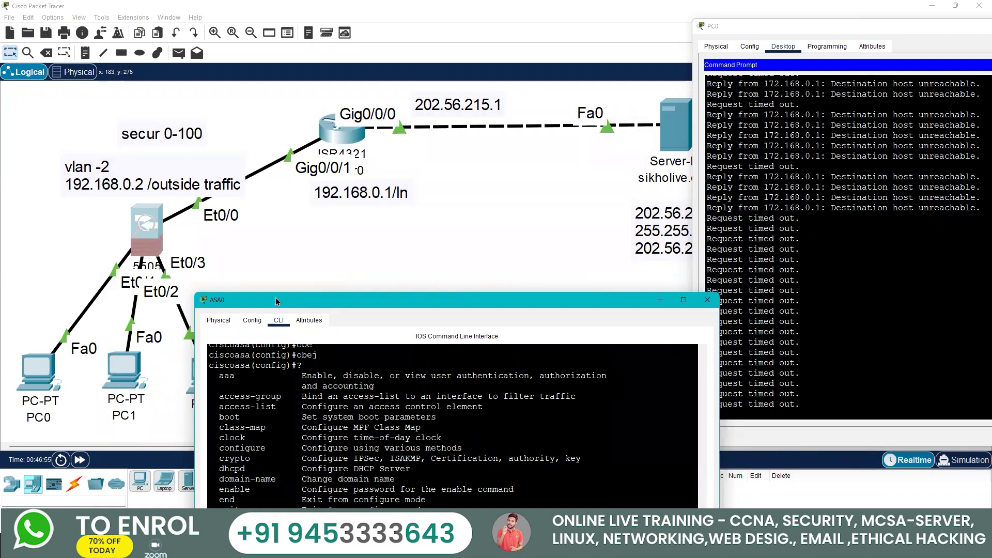
left_click_drag(276, 306, 227, 109)
scroll(331, 405, "down", 1)
key("q")
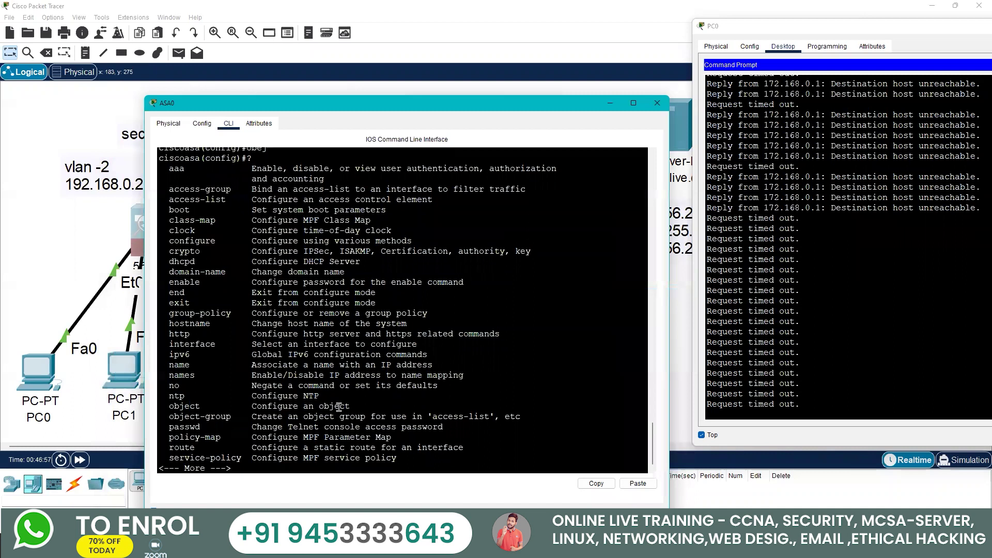
key("Return")
key("Return")
key("Return")
key("Return")
Create network object sikholive with subnet 172.168.0.0 255.255.0.0
type("object ")
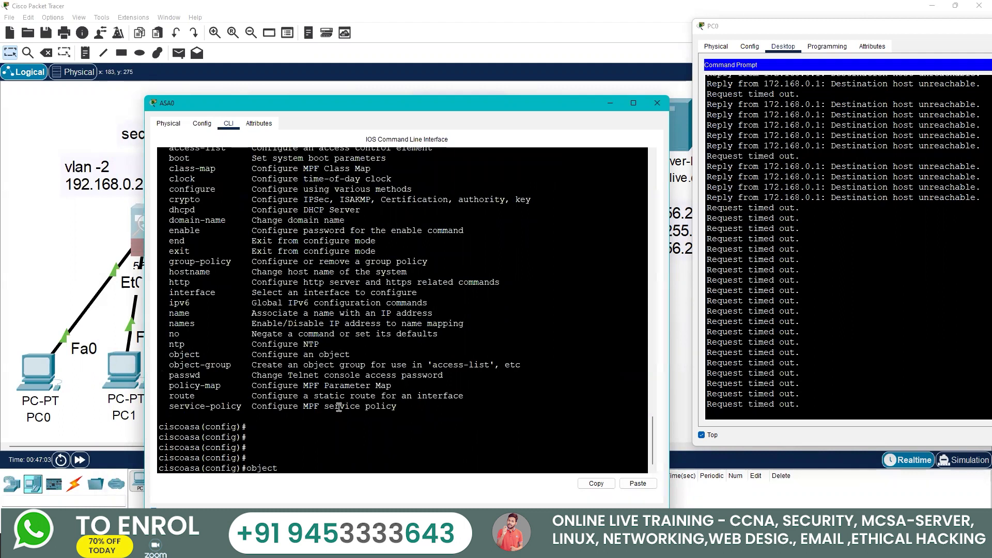
type("?")
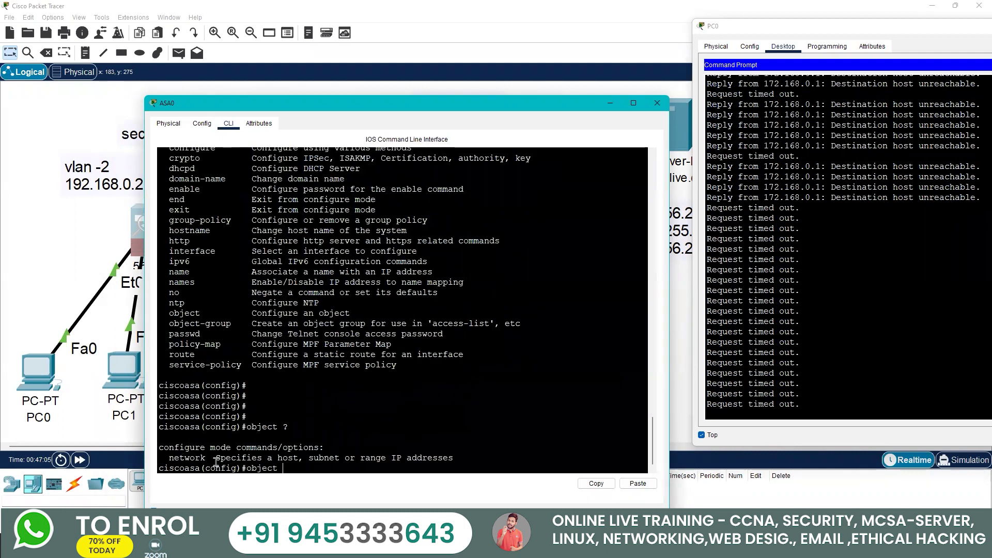
left_click(324, 448)
type("net")
key("Tab")
type("sikholive")
key("Return")
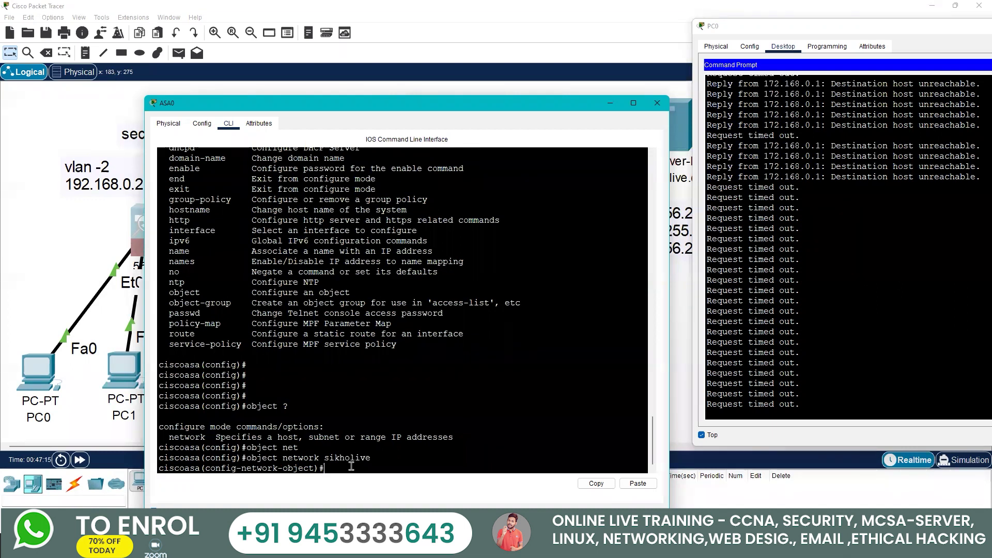
left_click_drag(334, 104, 305, 64)
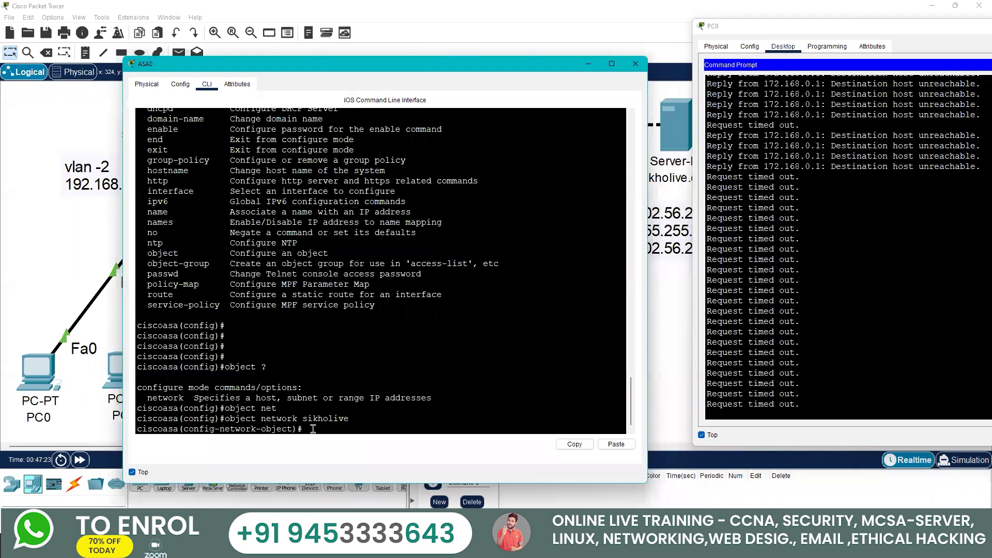
type("subnet ")
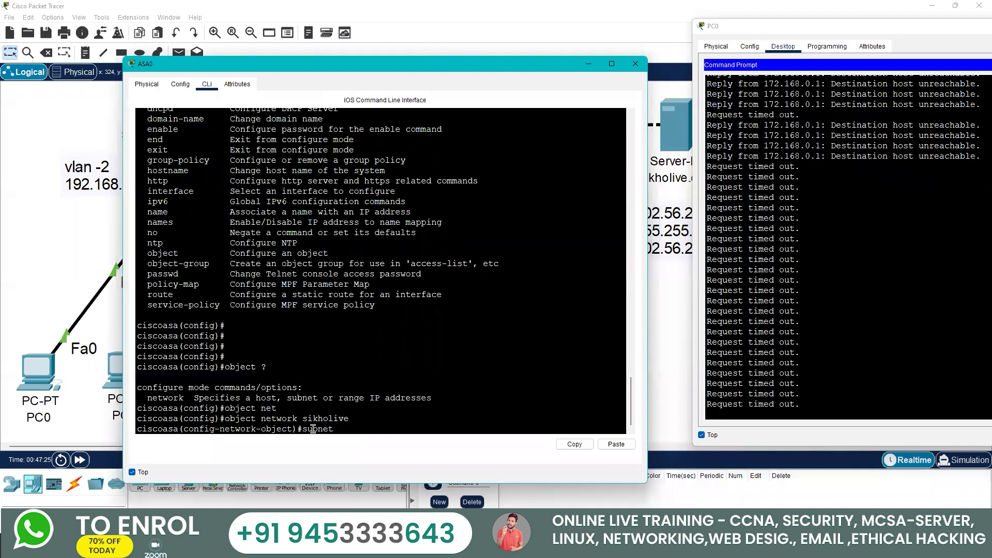
type("172.168.0.0 255.255.0.0")
key("Return")
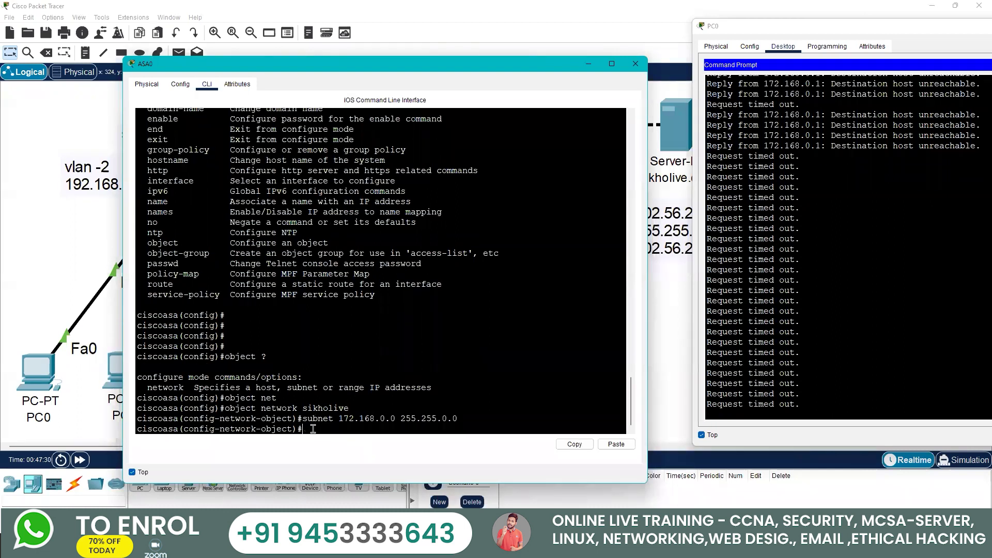
Begin the NAT statement as 'nat (inside', checking help for interface options
type("nat (?")
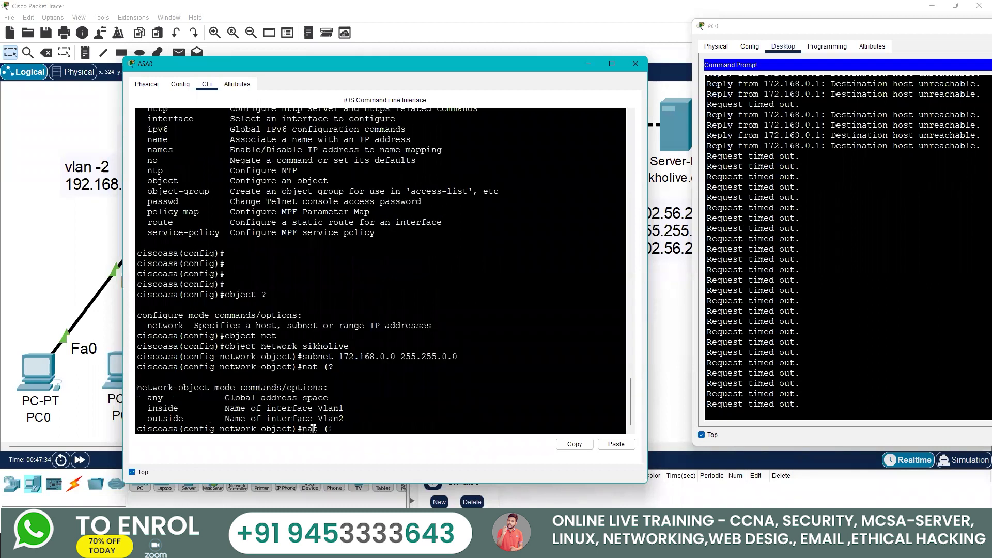
left_click(158, 418)
left_click_drag(219, 397, 336, 405)
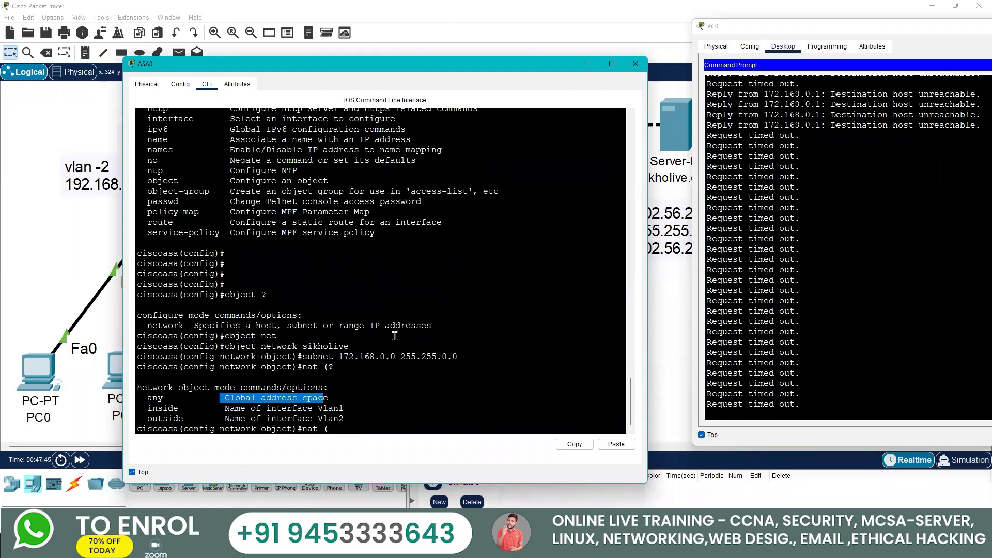
left_click(363, 425)
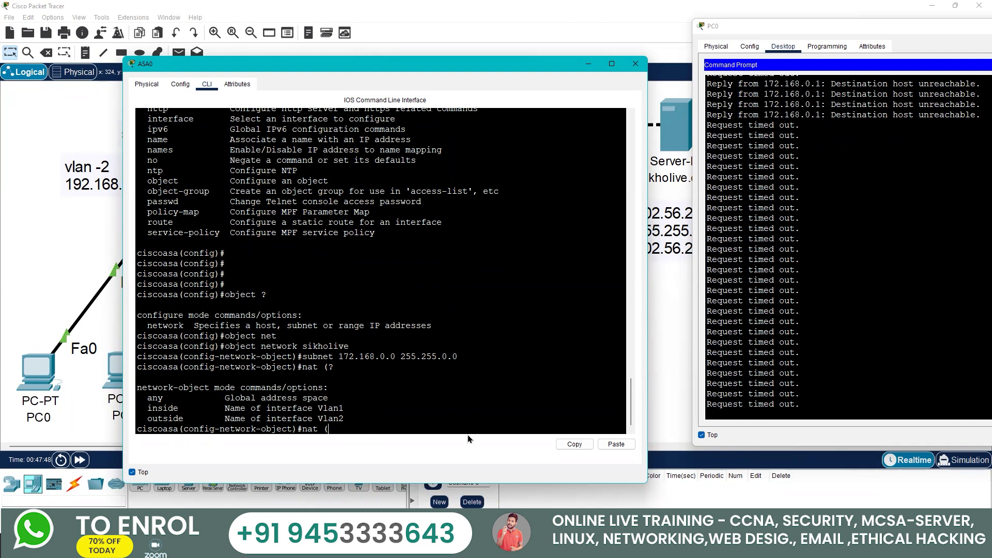
type("ins")
key("Tab")
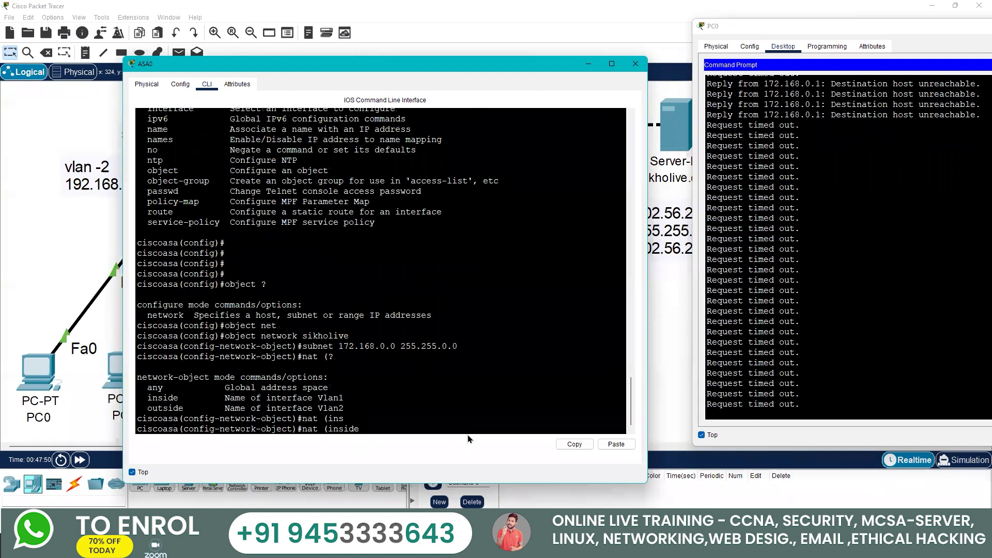
type("?")
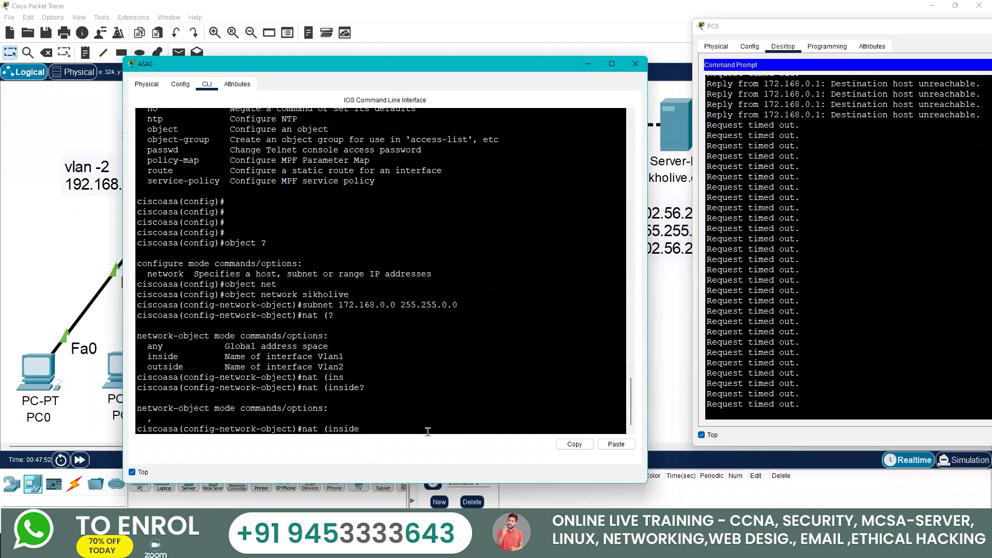
left_click_drag(143, 420, 163, 420)
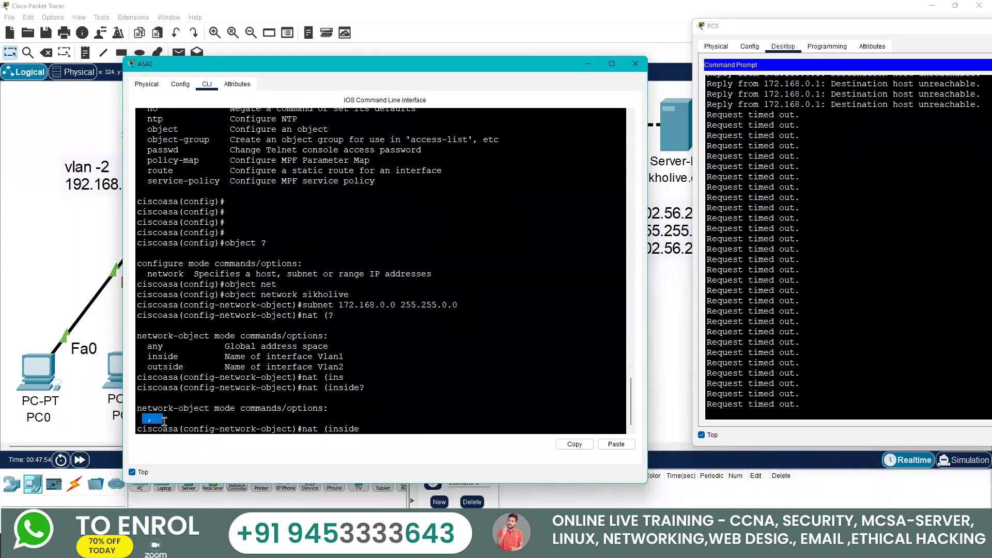
left_click(364, 428)
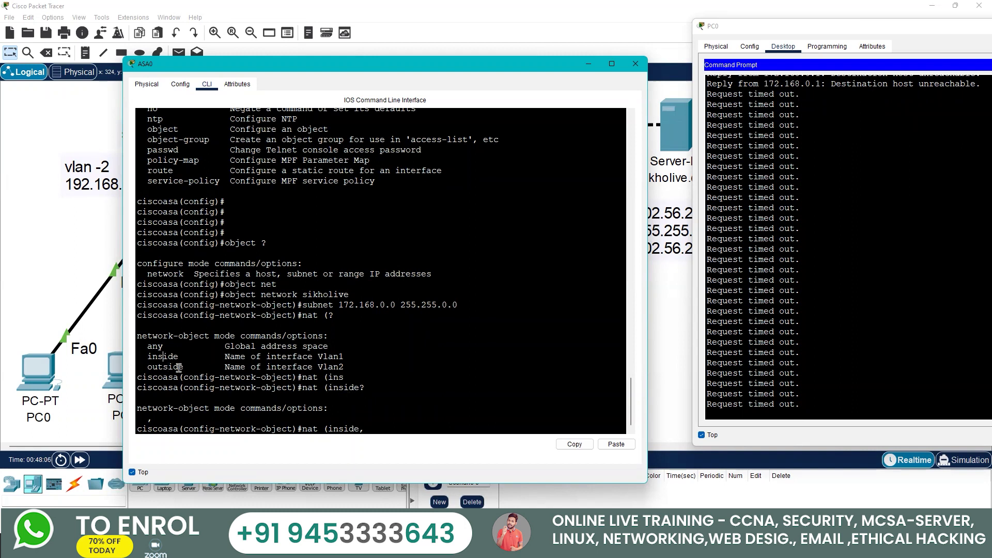
Complete and apply 'nat (inside,outside) dynamic interface' on the object
type("out")
key("Tab")
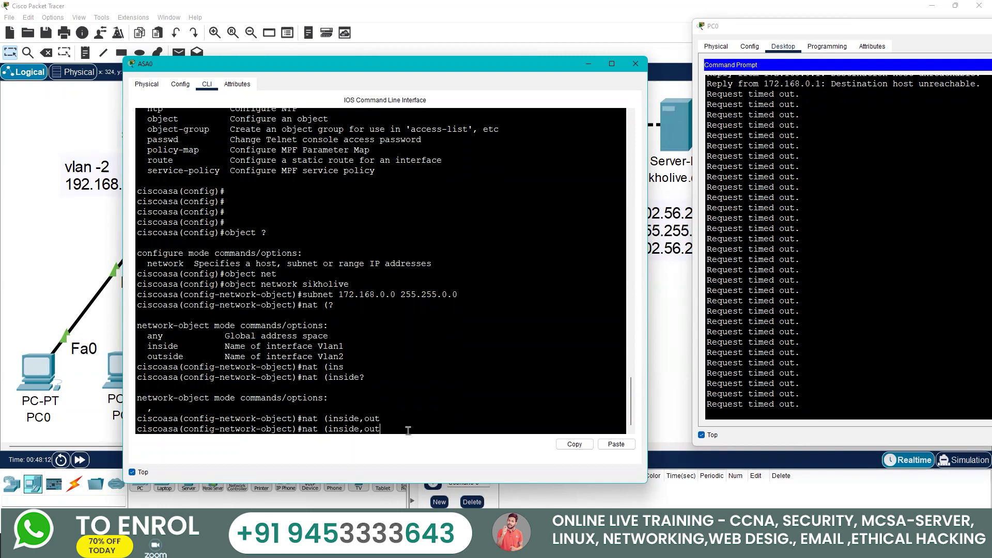
type("side) dyn")
key("Tab")
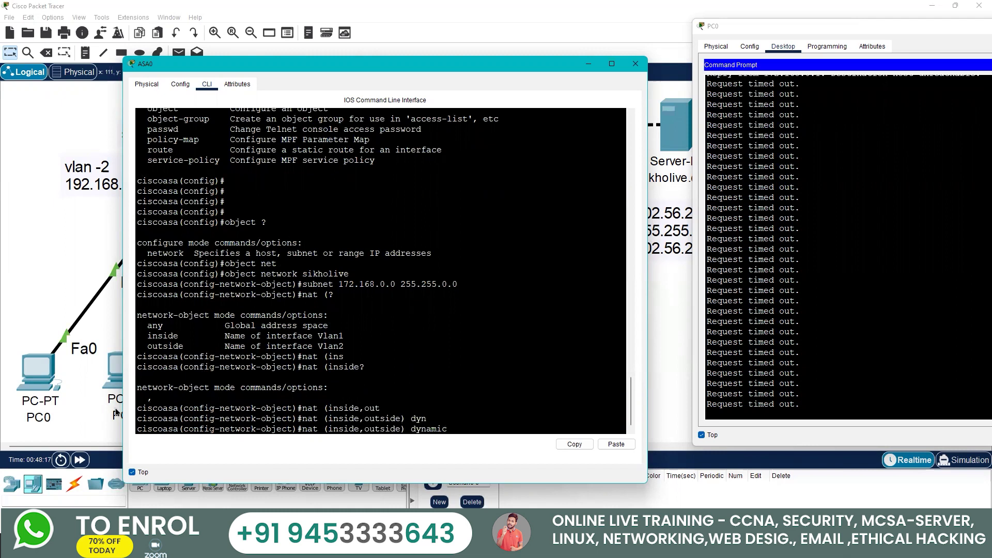
type("inter")
key("Tab")
key("Return")
key("Return")
key("Return")
key("Return")
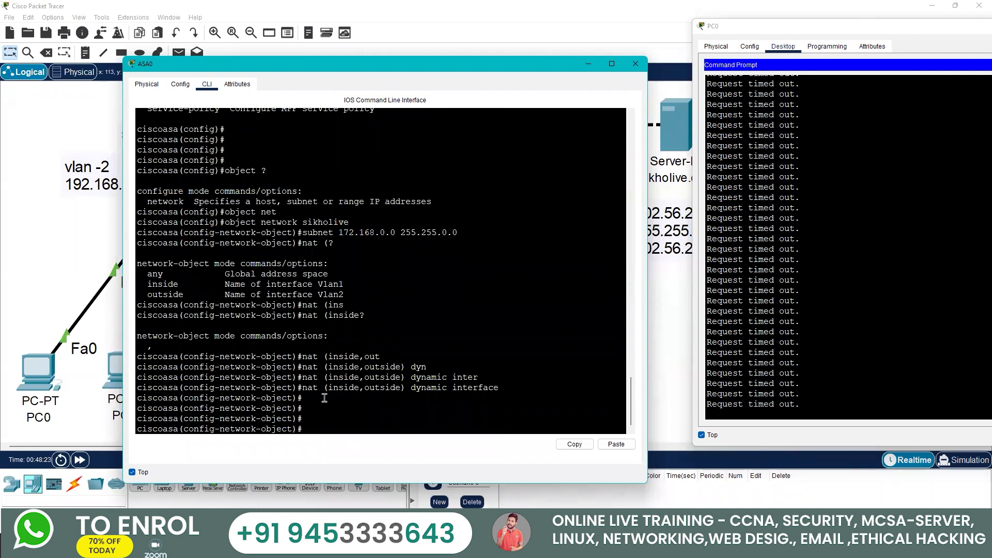
left_click(317, 418)
left_click(326, 429)
left_click(334, 417)
Leave object configuration with end and re-enter global mode with conf t
type("end")
key("Return")
key("Return")
key("Return")
key("Return")
key("Return")
type("conf t")
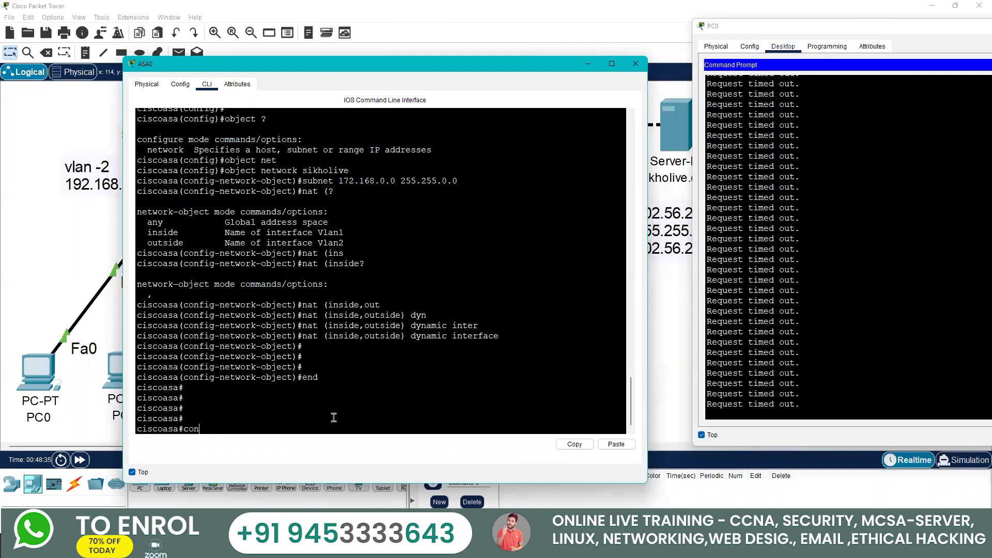
key("Return")
key("Return")
key("Return")
key("Return")
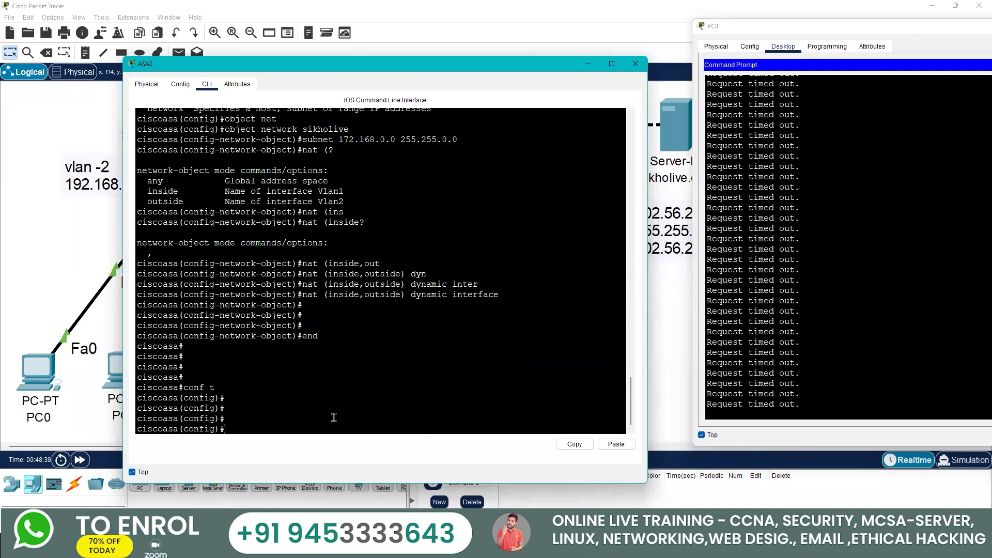
Enter the access-list command and view its identifier help
type("ac")
key("Tab")
type("c")
key("Tab")
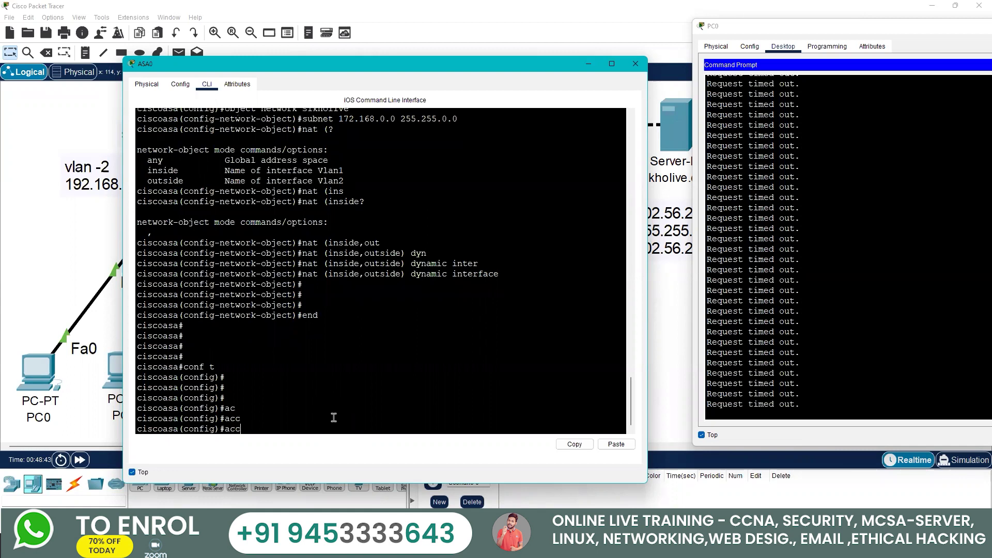
type("e")
key("Tab")
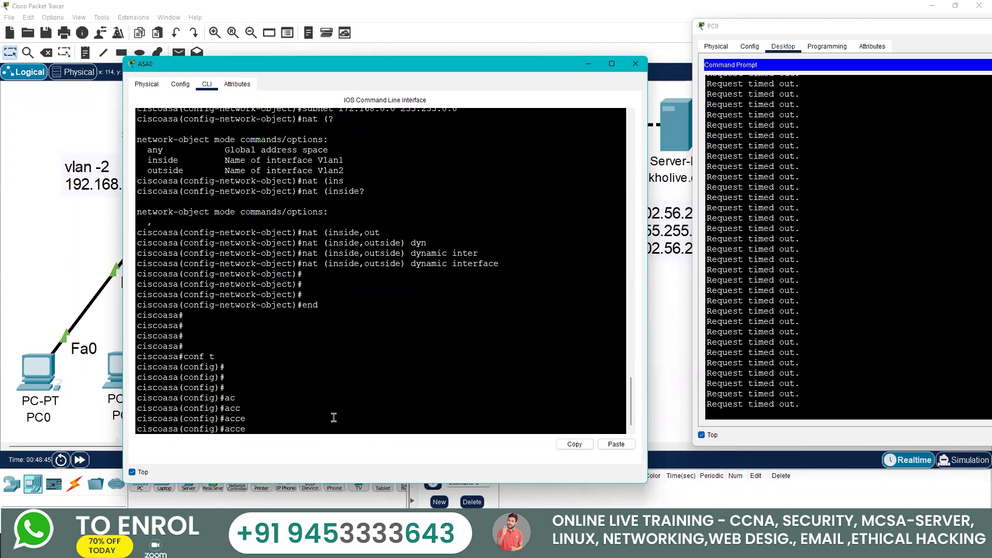
type("ss-l")
key("Tab")
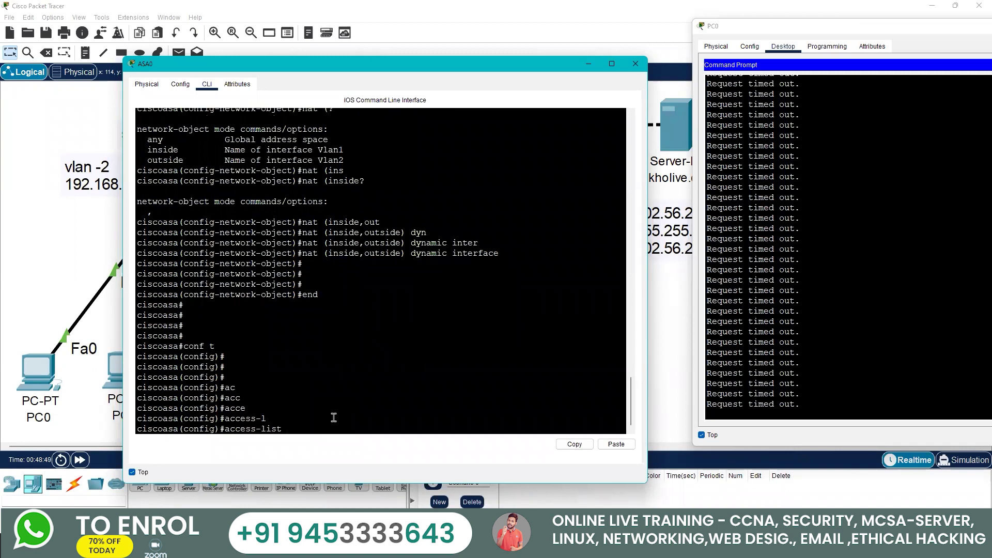
type("?")
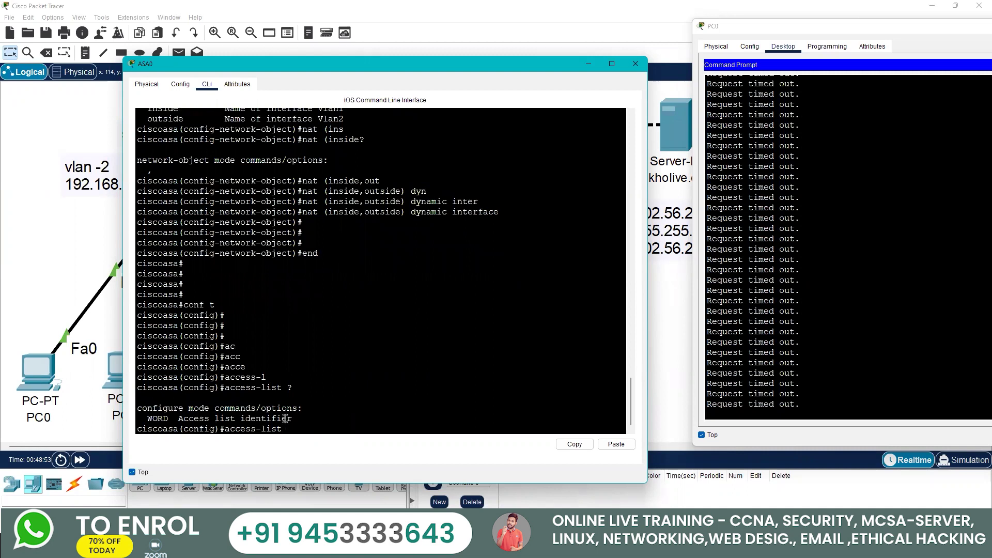
double_click(157, 416)
left_click(318, 410)
Review list1's deny, extended and permit options, then type 'access-list list1 extended'
type("list1 ?")
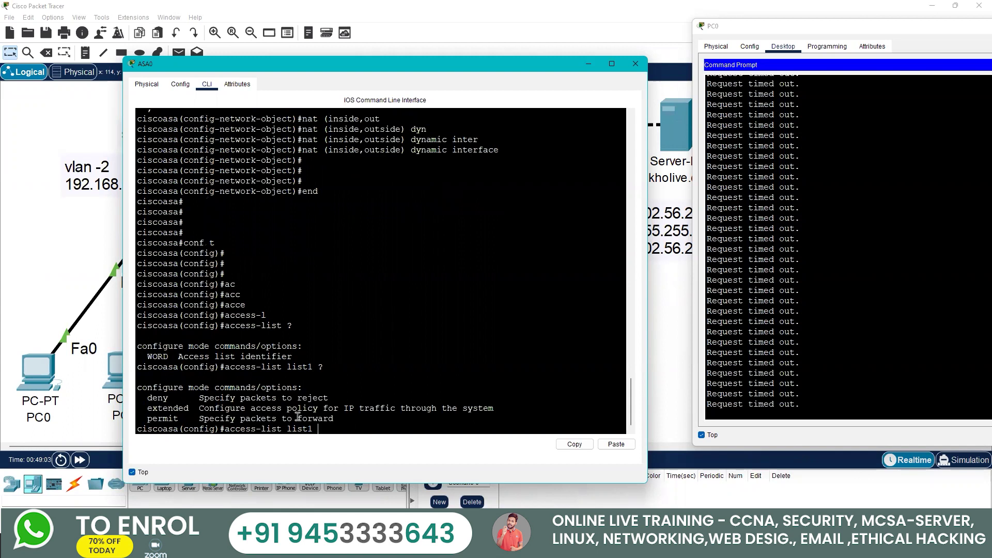
left_click_drag(147, 408, 197, 408)
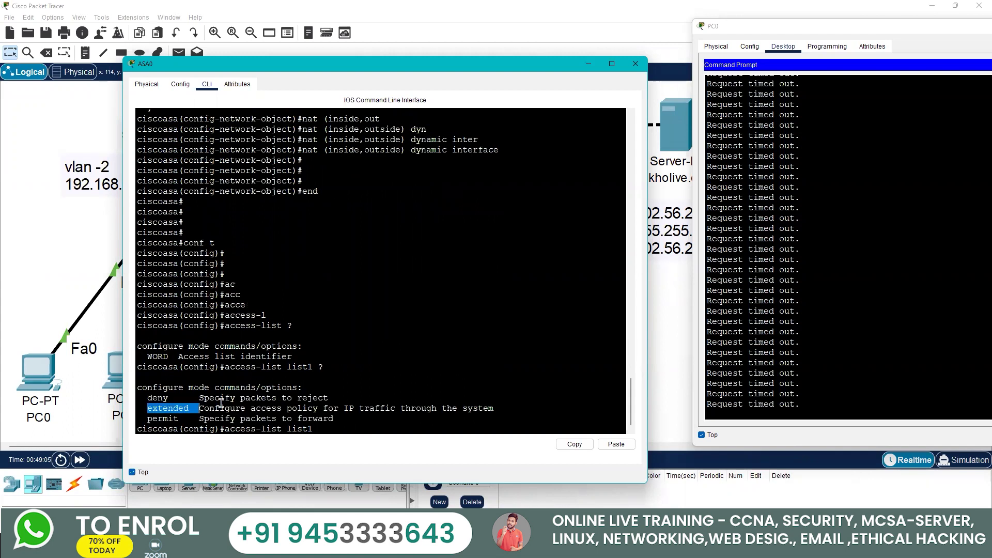
left_click(158, 400)
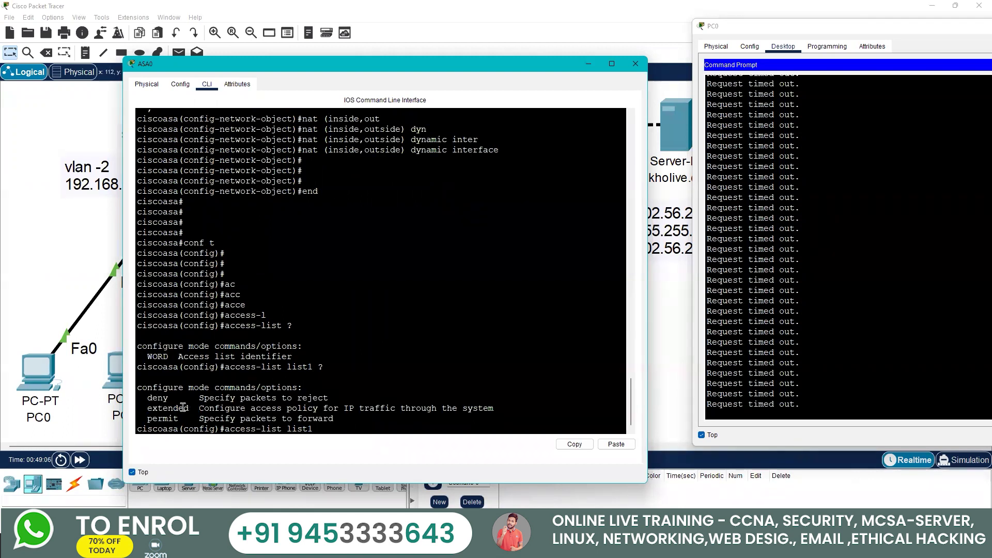
left_click_drag(153, 398, 185, 419)
left_click(259, 419)
left_click_drag(324, 399, 488, 408)
left_click(333, 425)
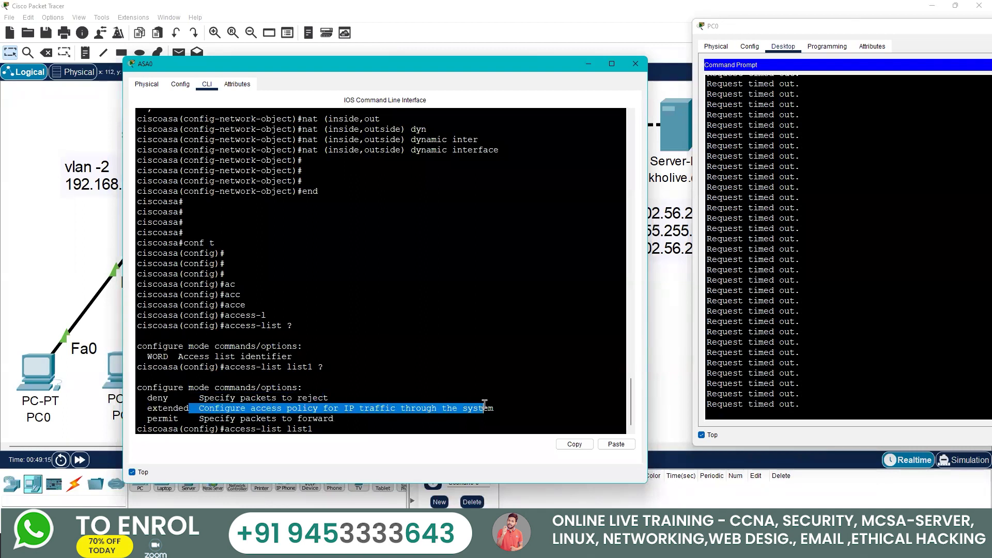
left_click(352, 423)
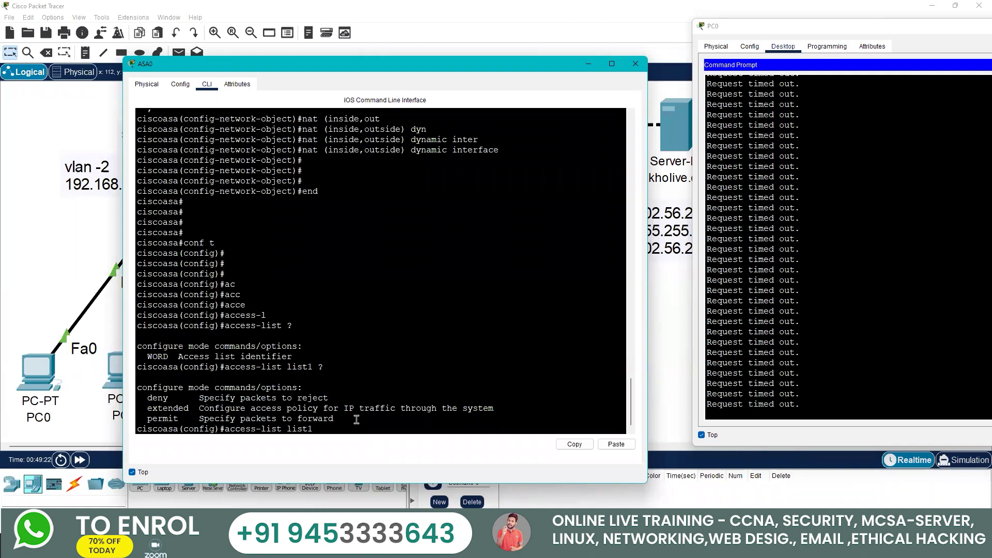
type("ex")
key("Tab")
type("q")
key("BackSpace")
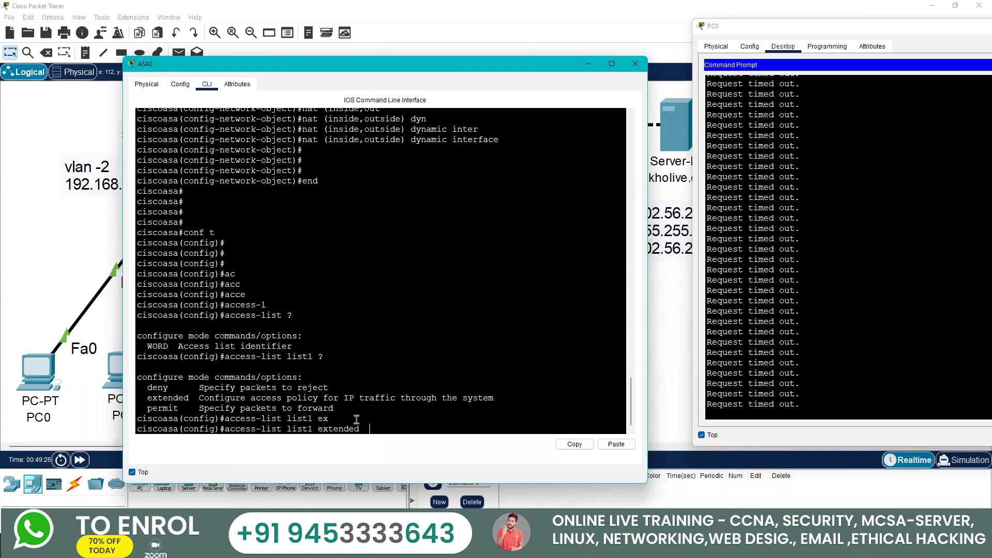
Start the list1 rule with the permit action, reviewing the ? help for actions and protocols
type("?")
left_click_drag(149, 408, 167, 409)
left_click(235, 415)
type("perm")
key("Tab")
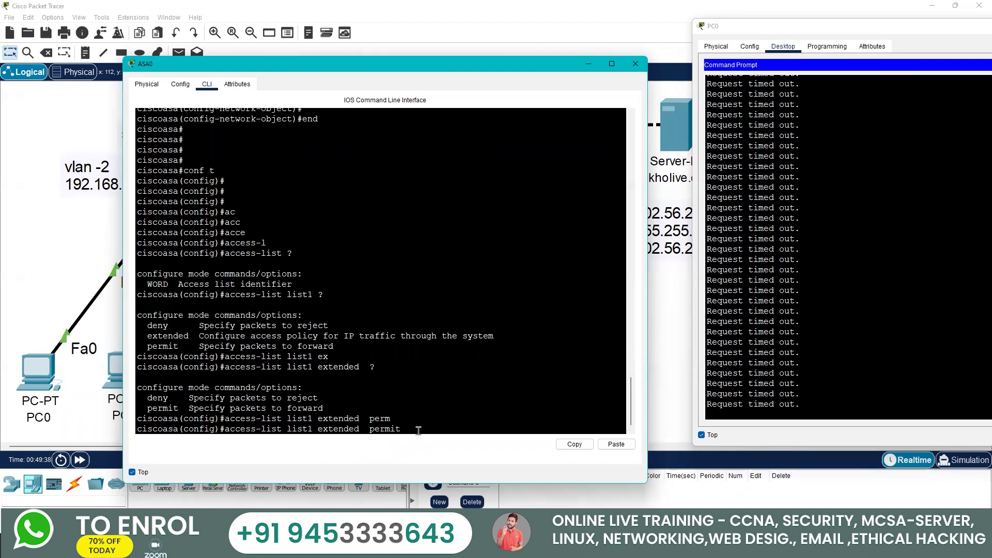
type("?")
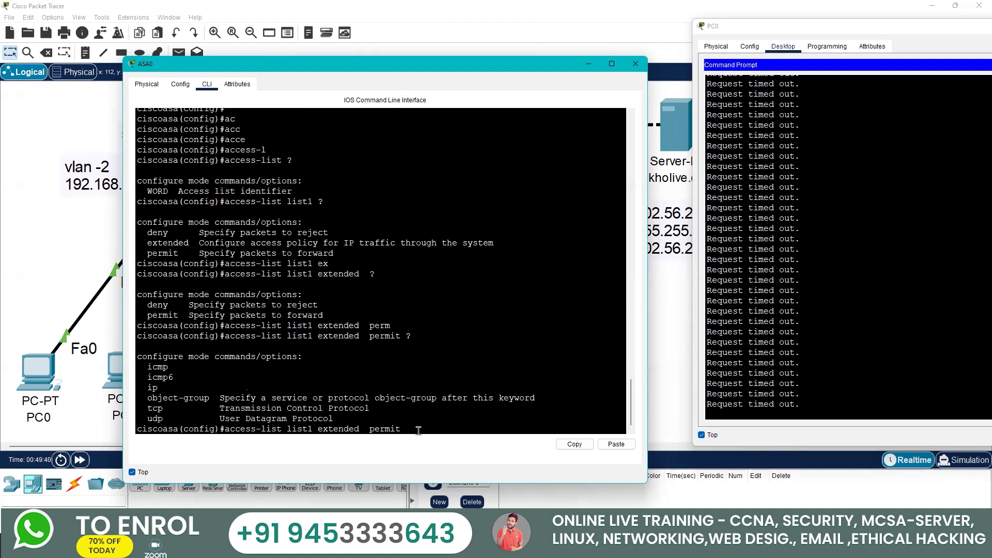
left_click_drag(152, 368, 348, 419)
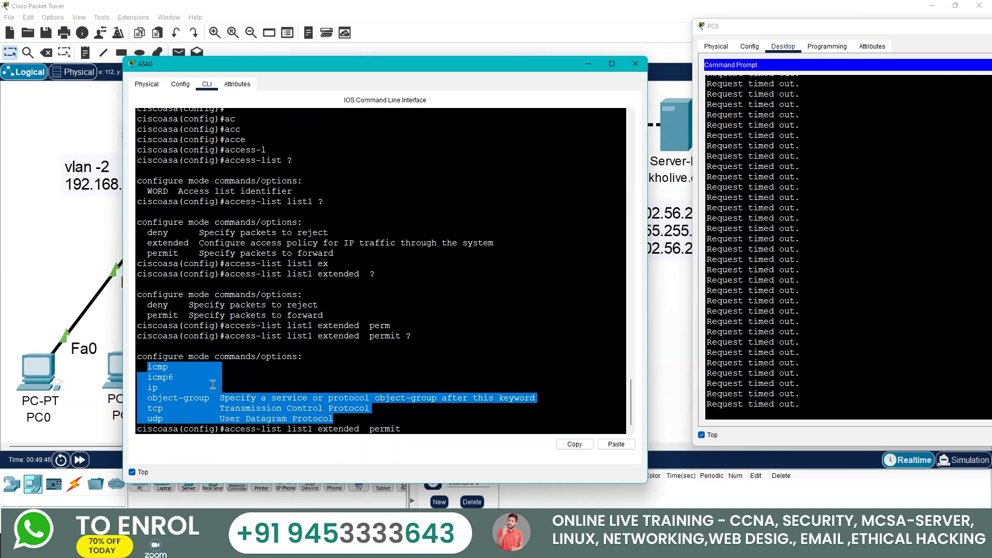
left_click(178, 386)
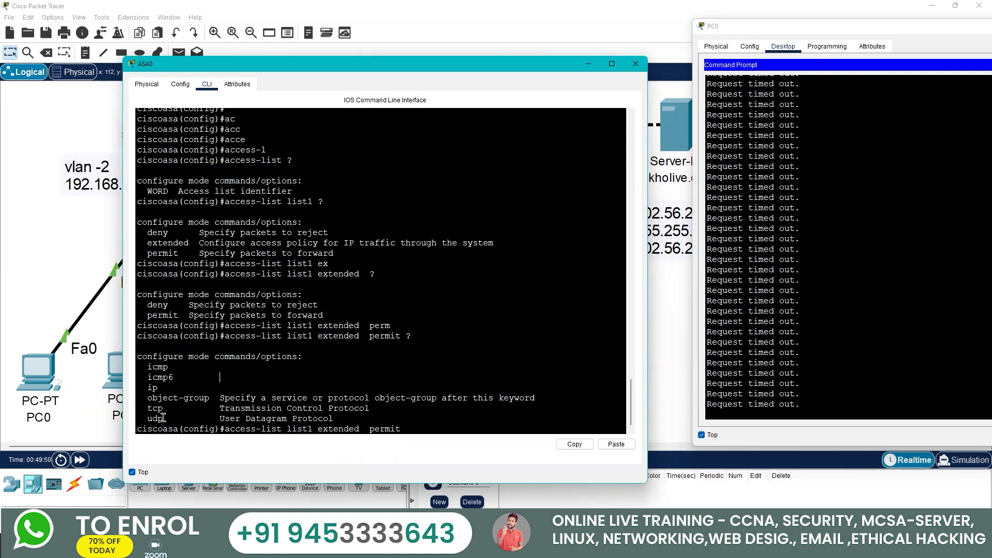
Set the rule's protocol to icmp after checking PC0's failed ping output
left_click(821, 340)
left_click_drag(829, 332, 703, 331)
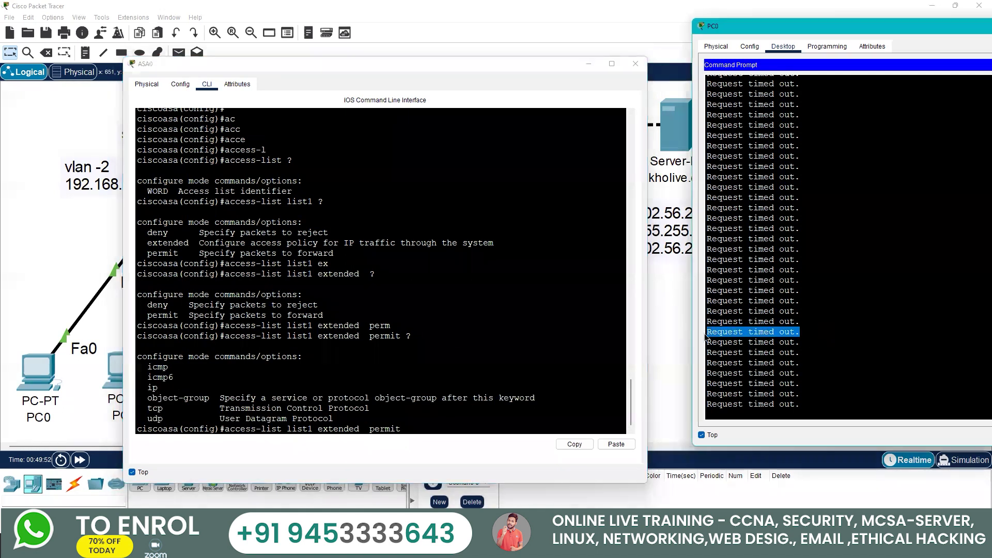
left_click_drag(148, 367, 178, 367)
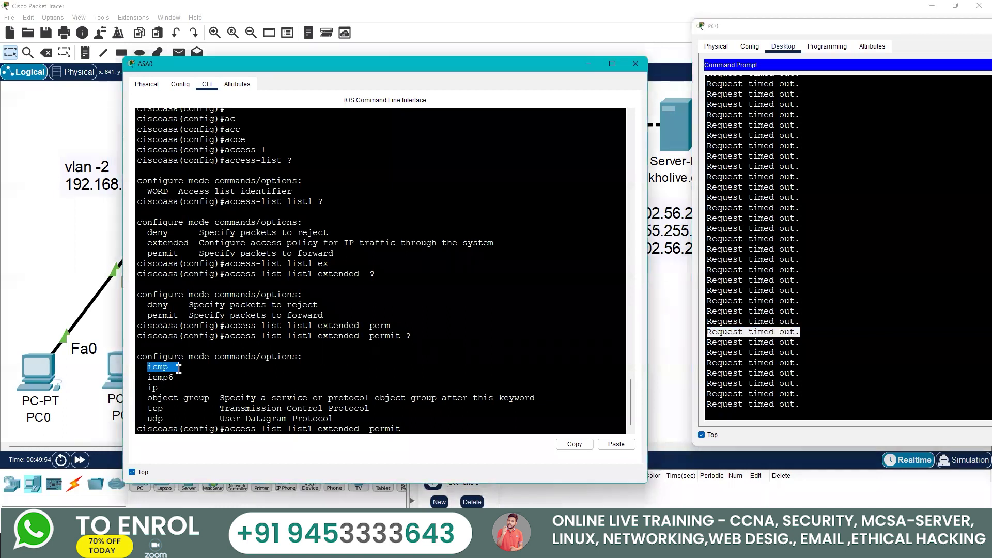
left_click(429, 424)
type("iv")
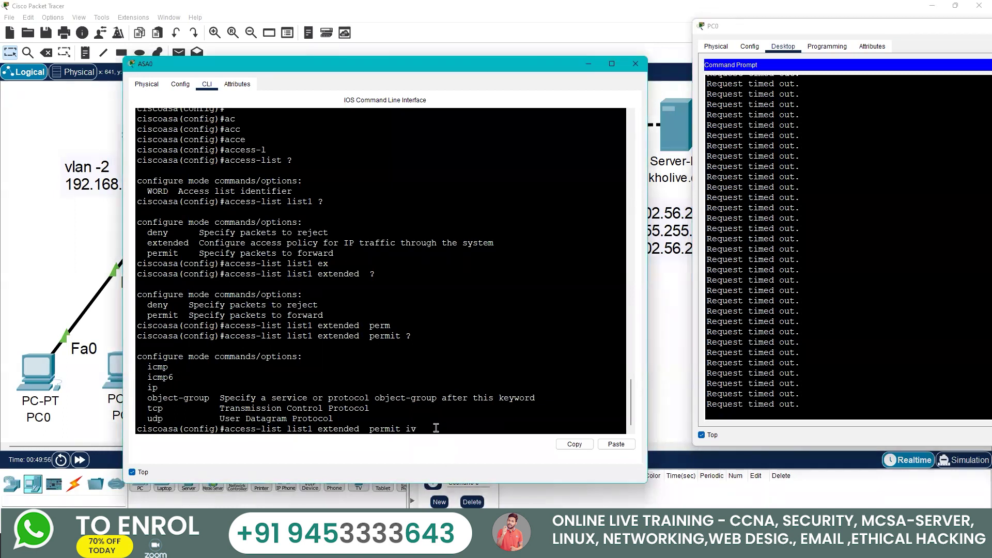
key("BackSpace")
key("Tab")
type("cm")
key("Tab")
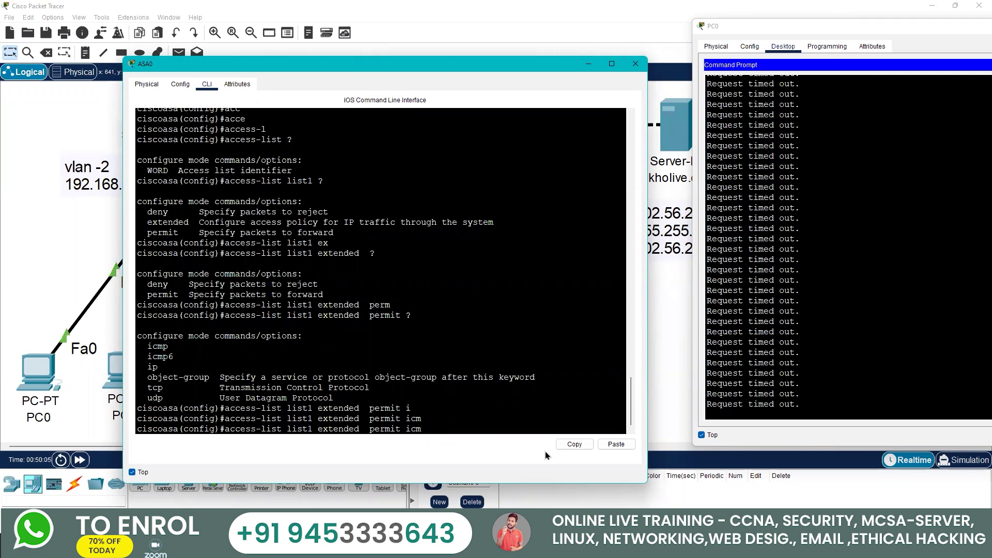
key("Tab")
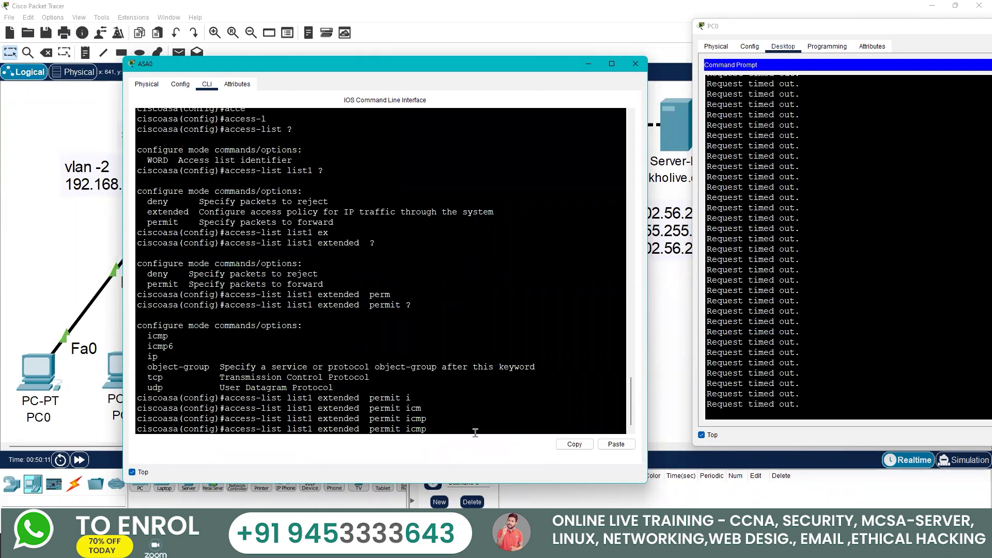
Complete and enter 'access-list list1 extended permit icmp any any', then recall it to edit
type("?")
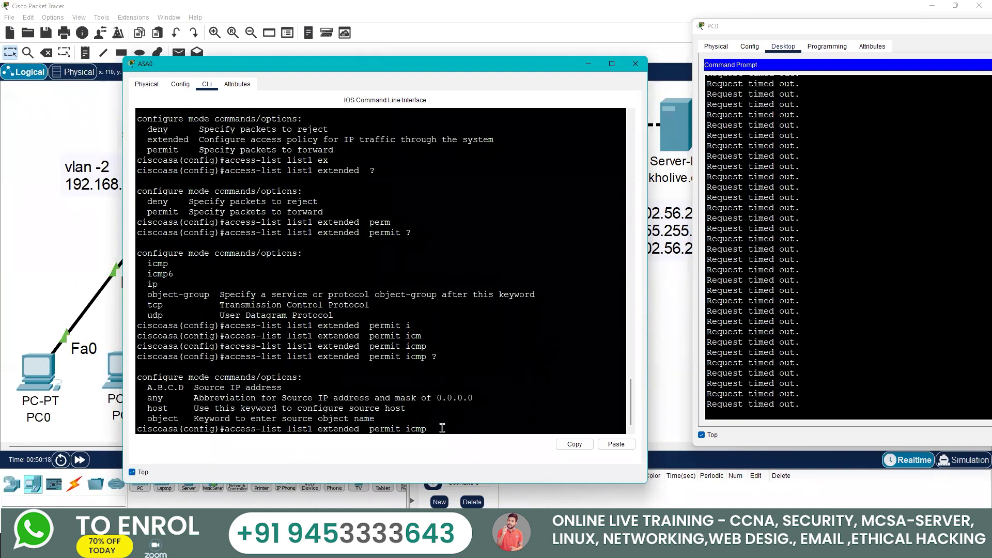
type("an")
key("Tab")
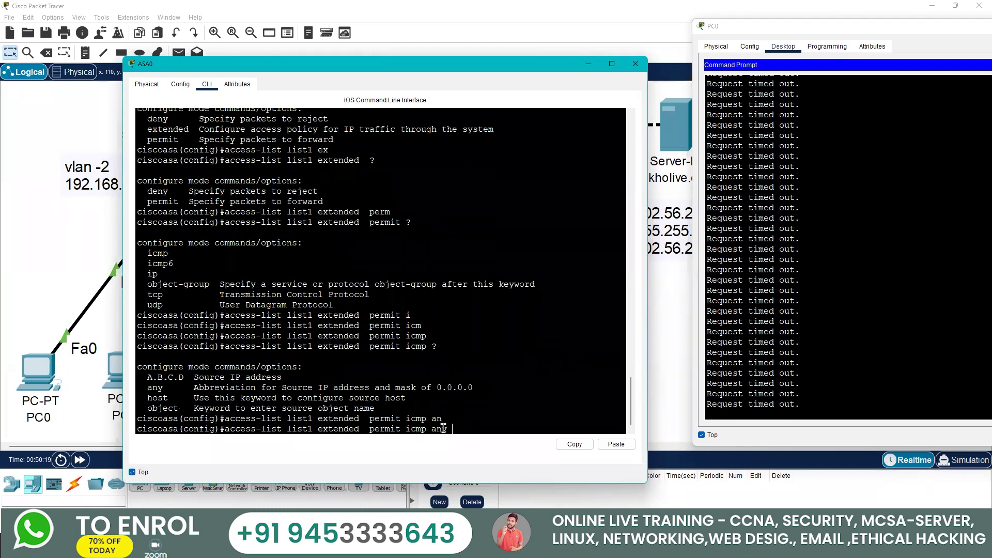
type("anb")
key("Tab")
key("BackSpace")
key("Tab")
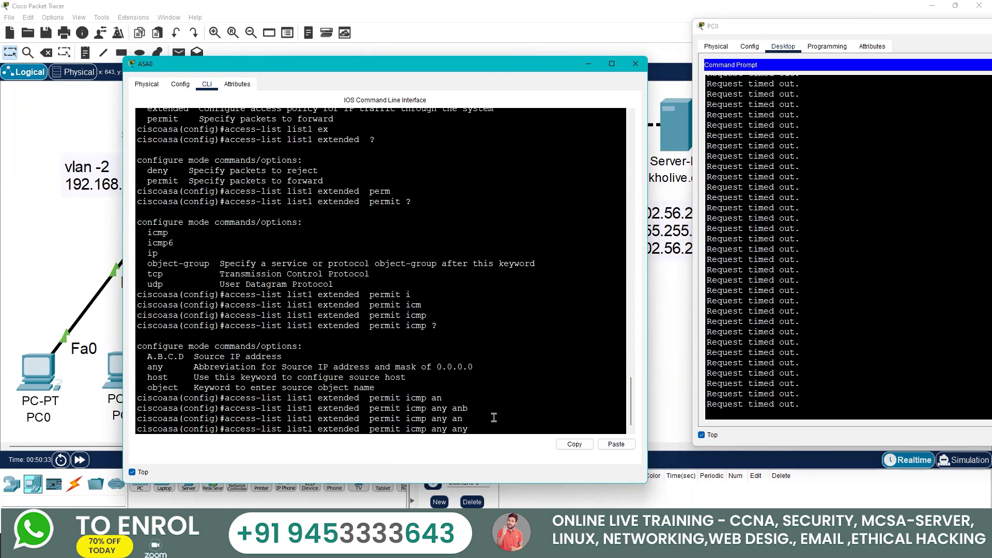
key("Return")
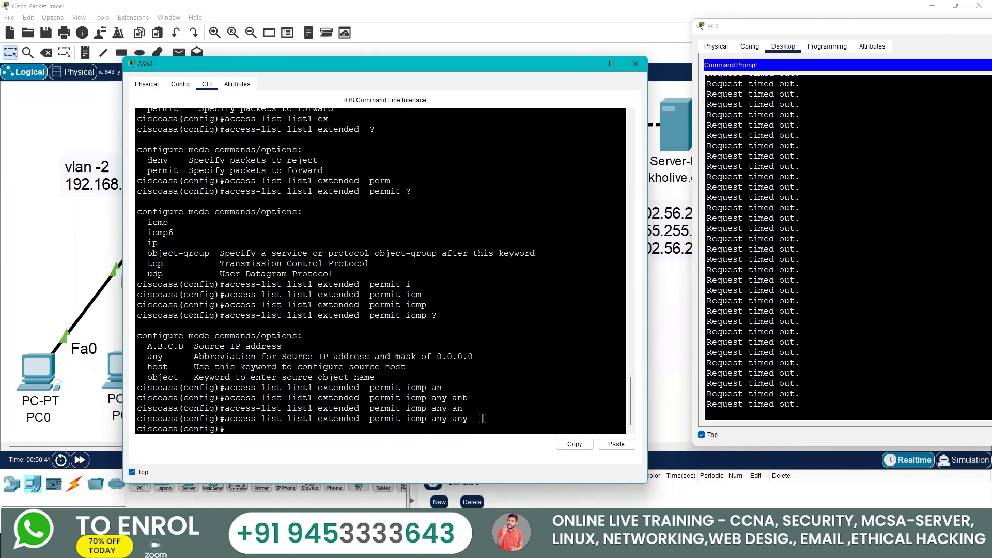
key("Up")
key("BackSpace")
key("BackSpace")
key("BackSpace")
key("BackSpace")
key("BackSpace")
key("BackSpace")
key("BackSpace")
key("BackSpace")
key("BackSpace")
key("BackSpace")
key("BackSpace")
key("BackSpace")
key("BackSpace")
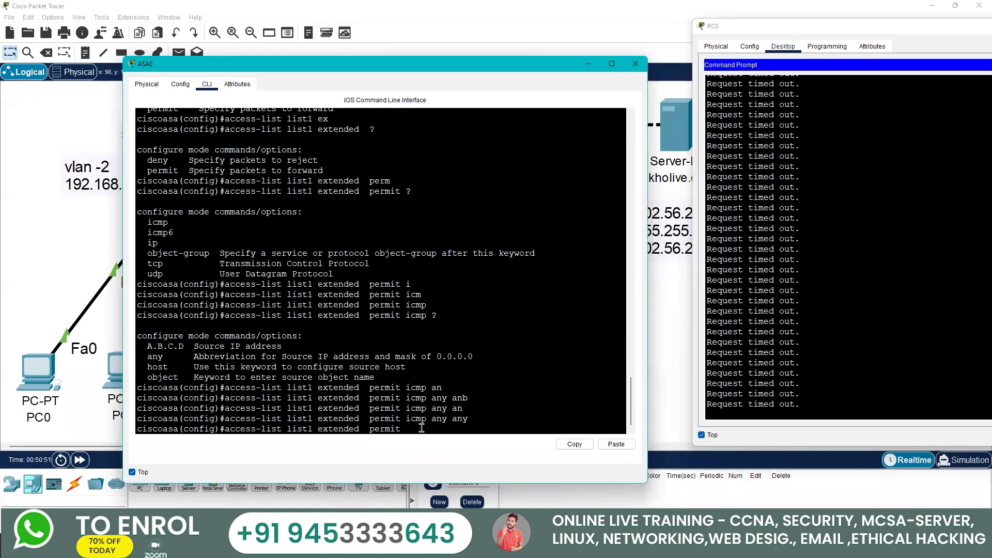
Clear the recalled line and retry spelling the access-group command after the ACEES-GR typo
key("BackSpace")
key("BackSpace")
key("BackSpace")
key("BackSpace")
key("BackSpace")
key("BackSpace")
key("BackSpace")
key("BackSpace")
key("BackSpace")
key("BackSpace")
key("BackSpace")
key("BackSpace")
key("BackSpace")
key("BackSpace")
key("BackSpace")
key("BackSpace")
key("BackSpace")
key("BackSpace")
key("BackSpace")
key("BackSpace")
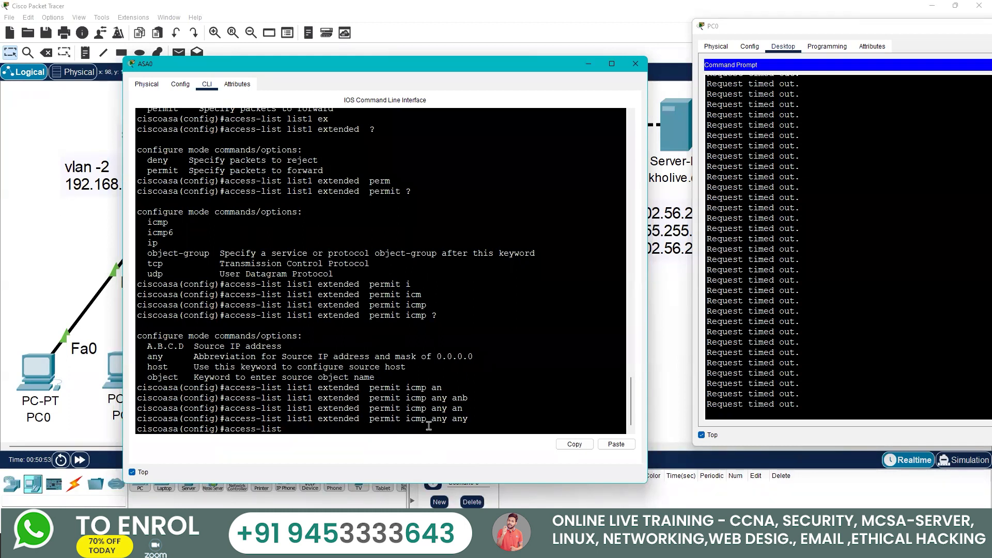
key("Return")
key("Return")
key("Return")
key("Return")
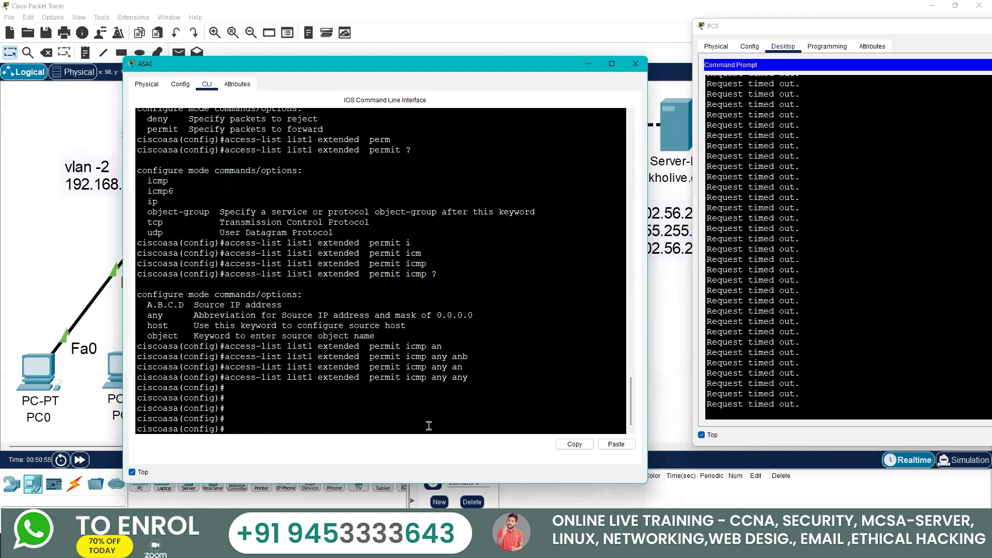
type("ACEES-GR")
key("Tab")
key("BackSpace")
key("BackSpace")
key("BackSpace")
key("BackSpace")
key("BackSpace")
key("BackSpace")
key("BackSpace")
key("BackSpace")
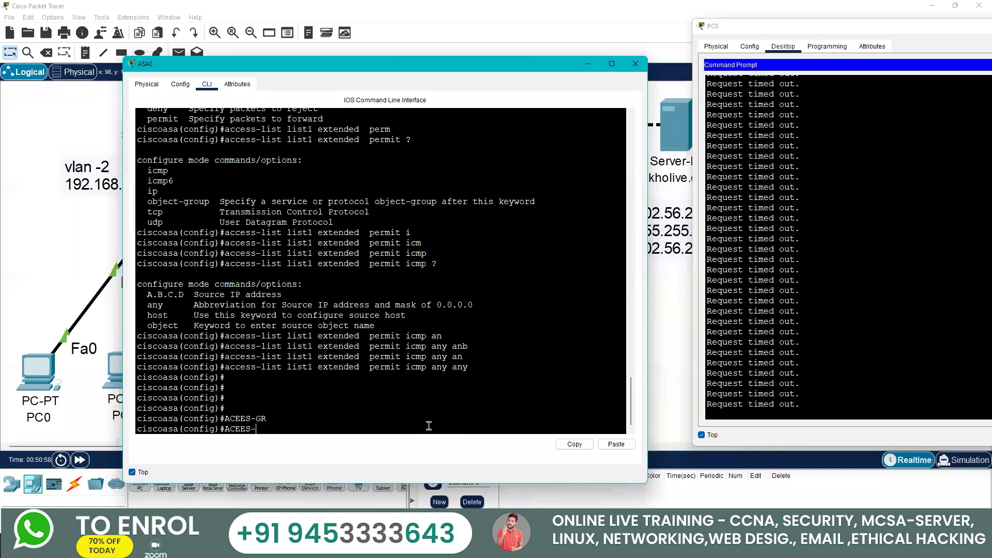
type("ac")
key("Tab")
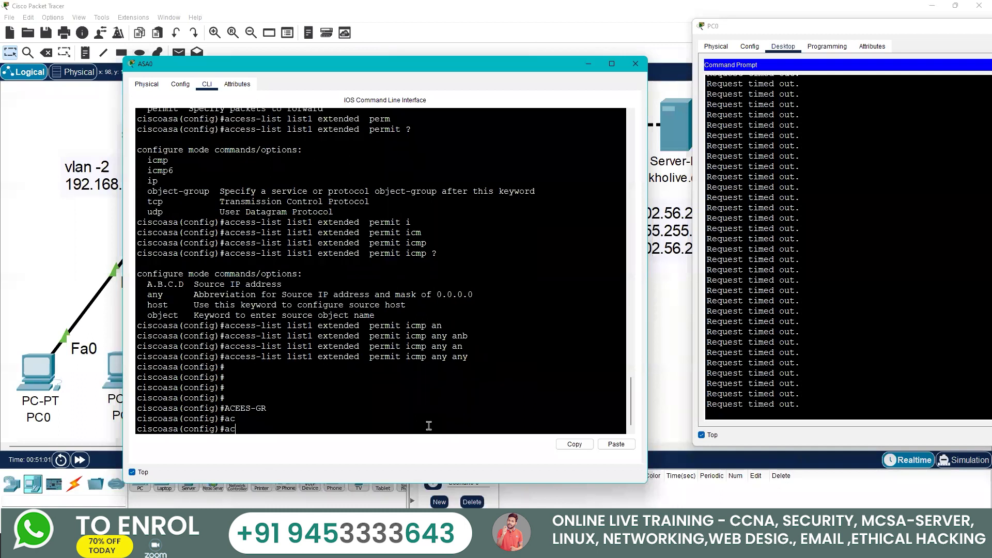
type("ces")
key("Tab")
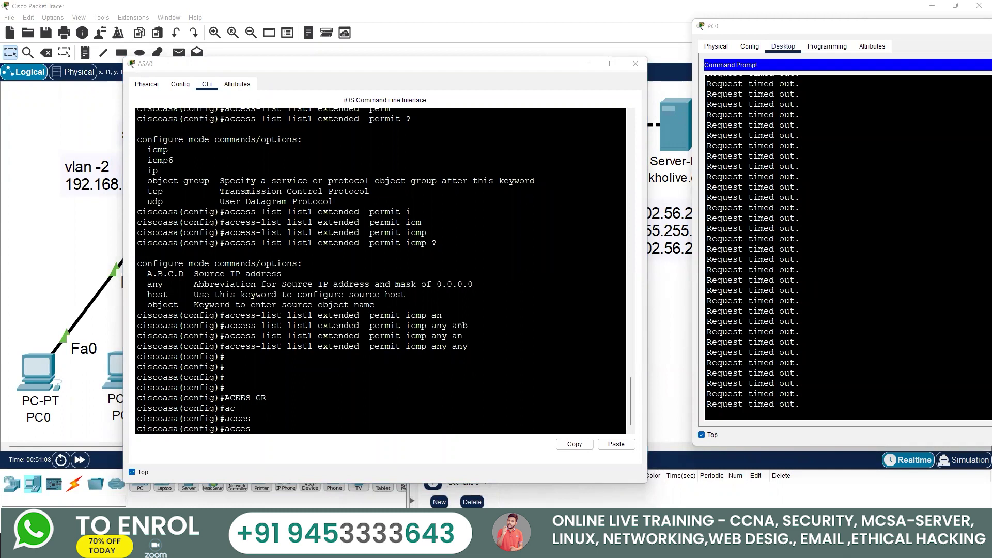
left_click(289, 423)
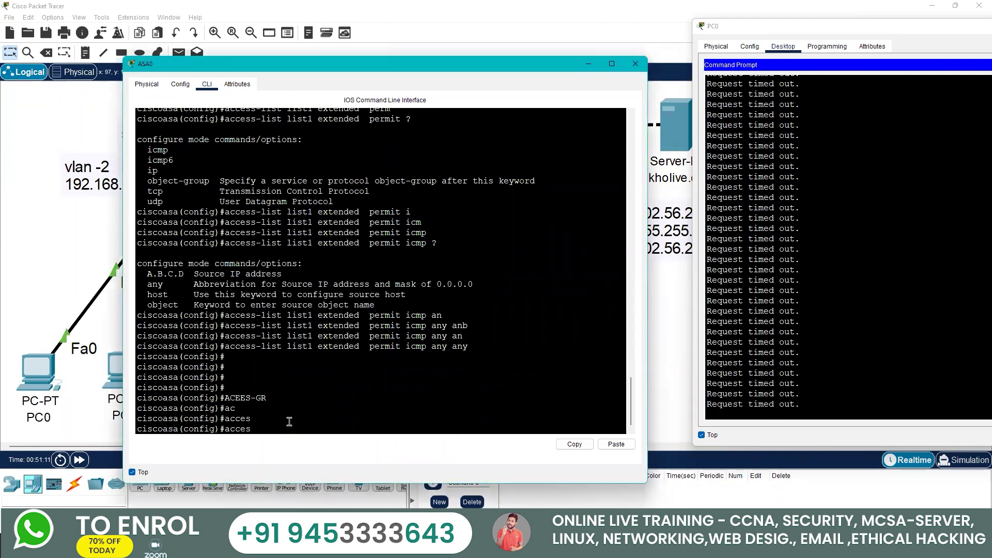
key("Return")
Enter 'access-group list1 in interface outside' to apply list1 inbound on outside
type("acc")
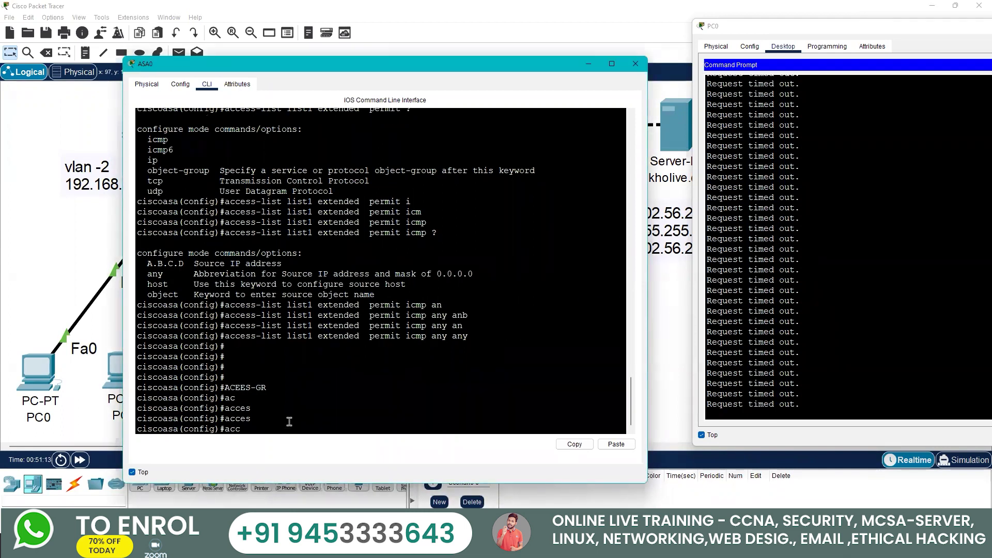
type("ess-gr")
key("Tab")
type("lis")
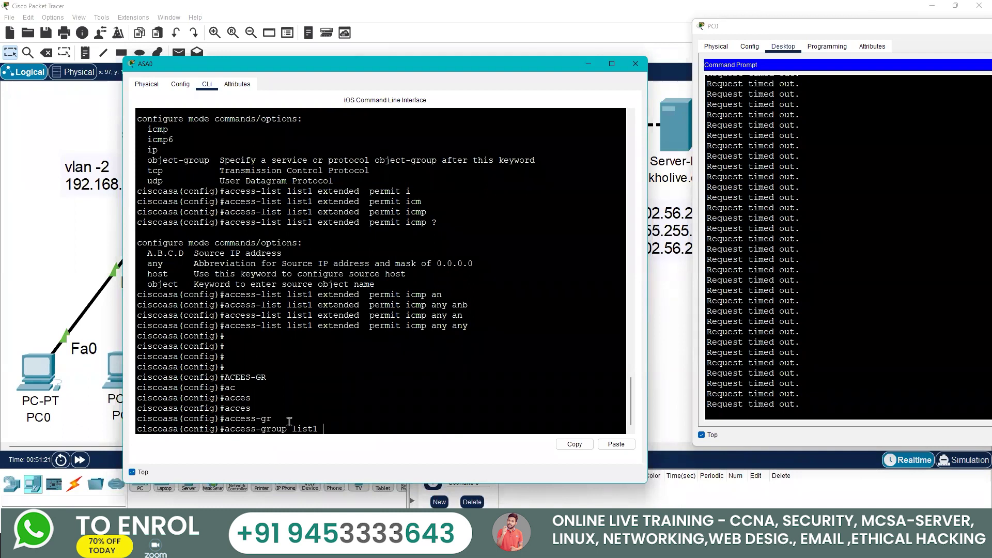
type("t1 in inter")
key("Tab")
type("out")
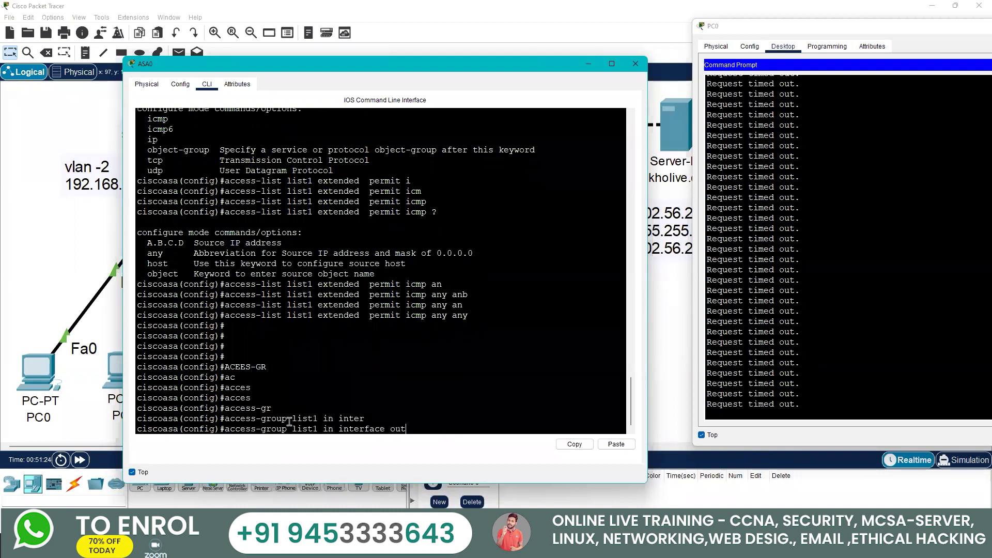
key("Tab")
key("Return")
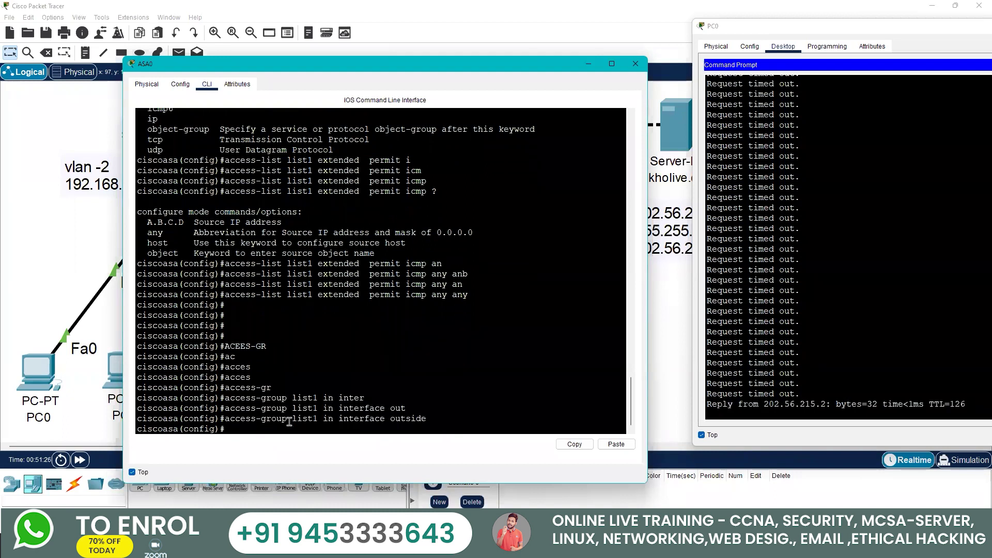
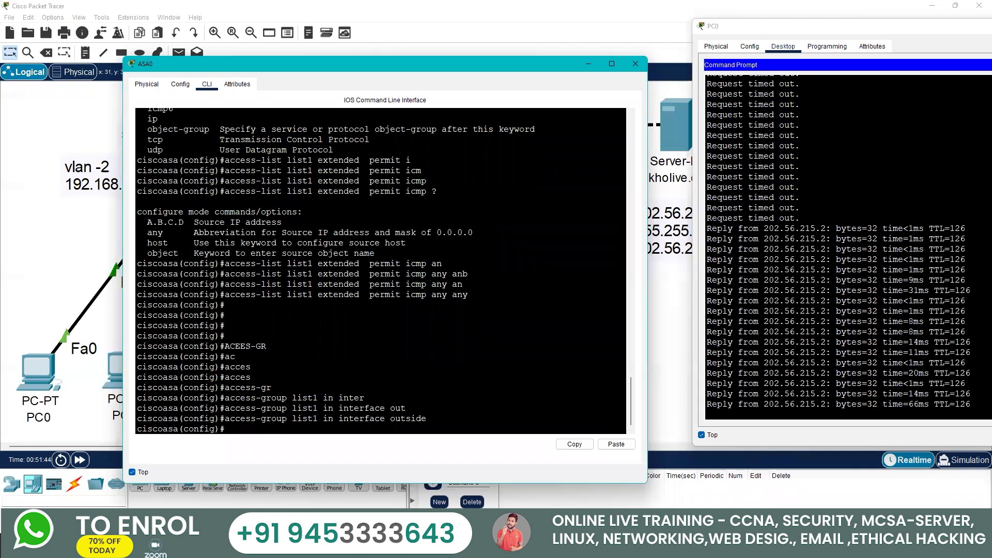
Put away the ASA0 console, reposition PC0's window, and open the sikholive.com server
left_click(50, 274)
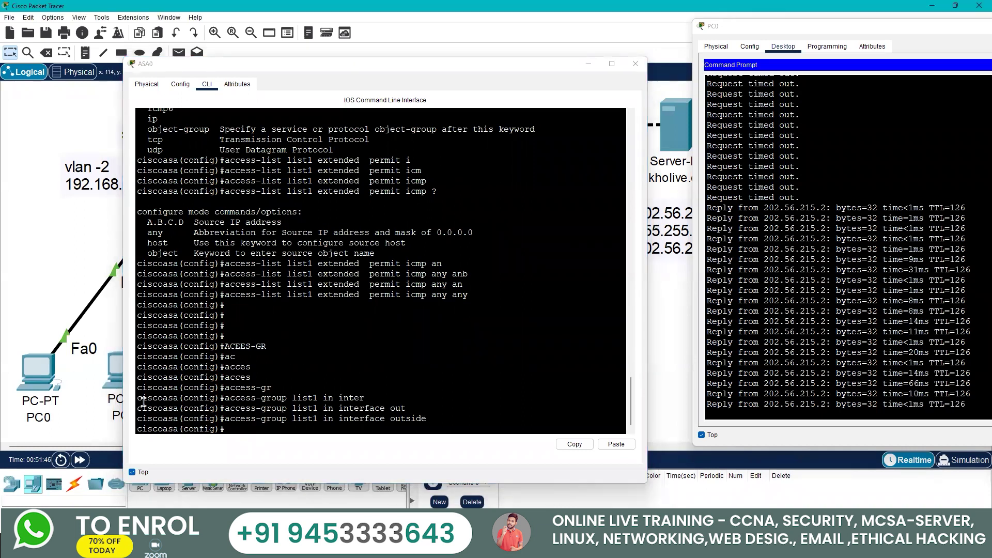
left_click(758, 28)
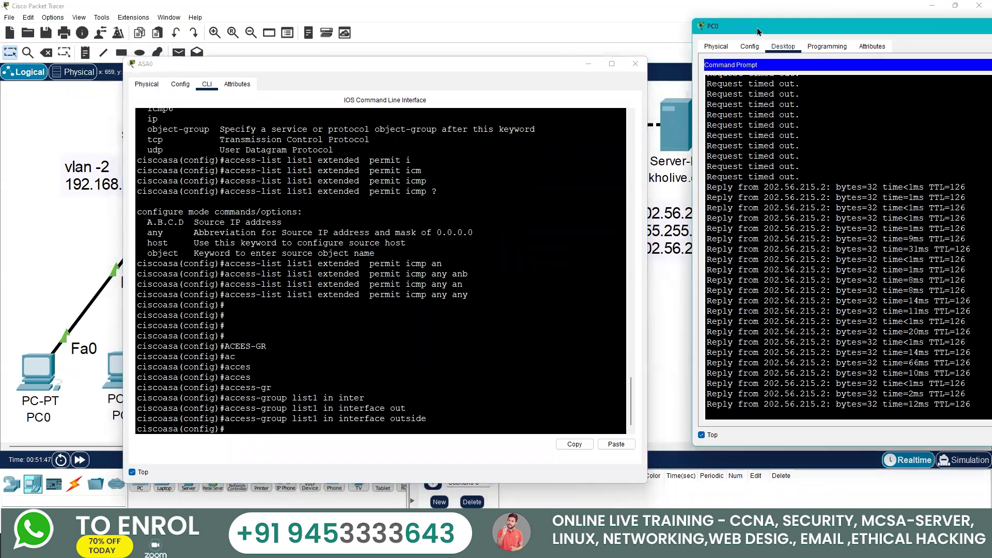
left_click_drag(757, 27, 252, 217)
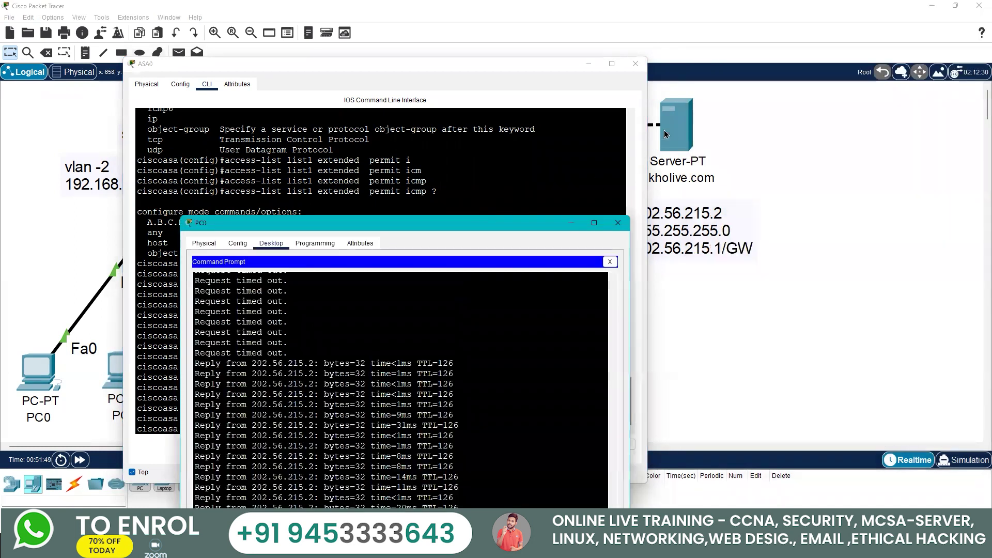
left_click(584, 64)
left_click(586, 64)
left_click(677, 123)
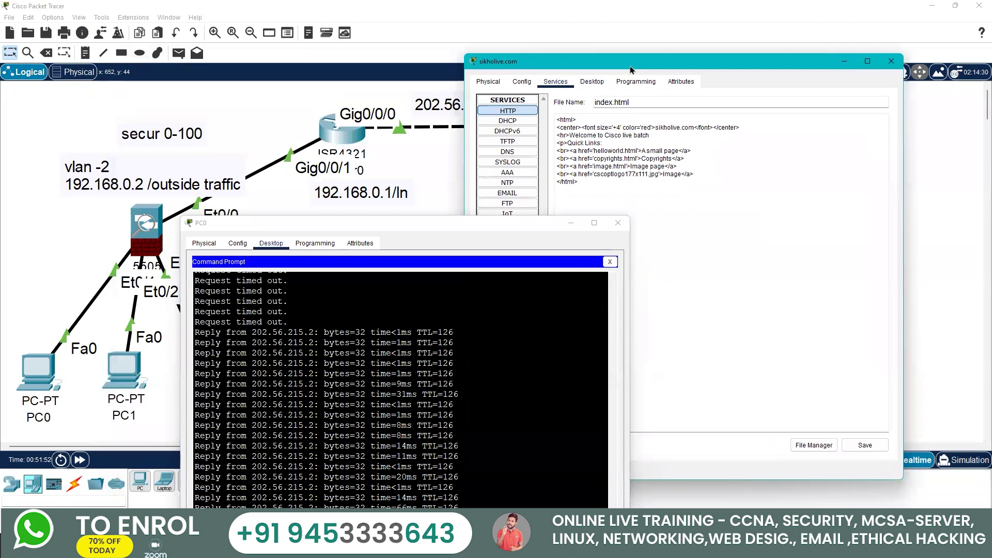
Rearrange the windows and open the server's Services > DNS settings
left_click_drag(630, 66, 729, 61)
left_click(687, 76)
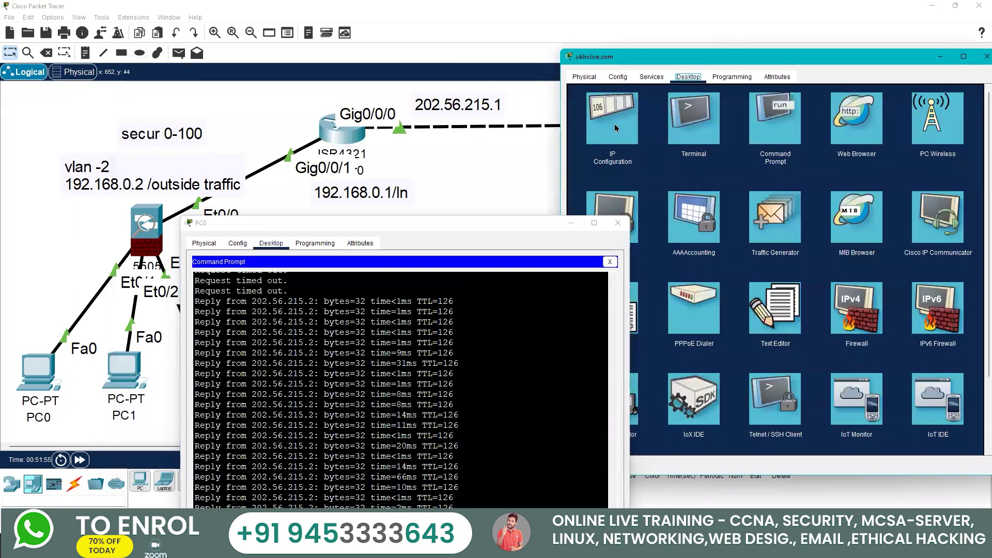
left_click_drag(491, 228, 338, 203)
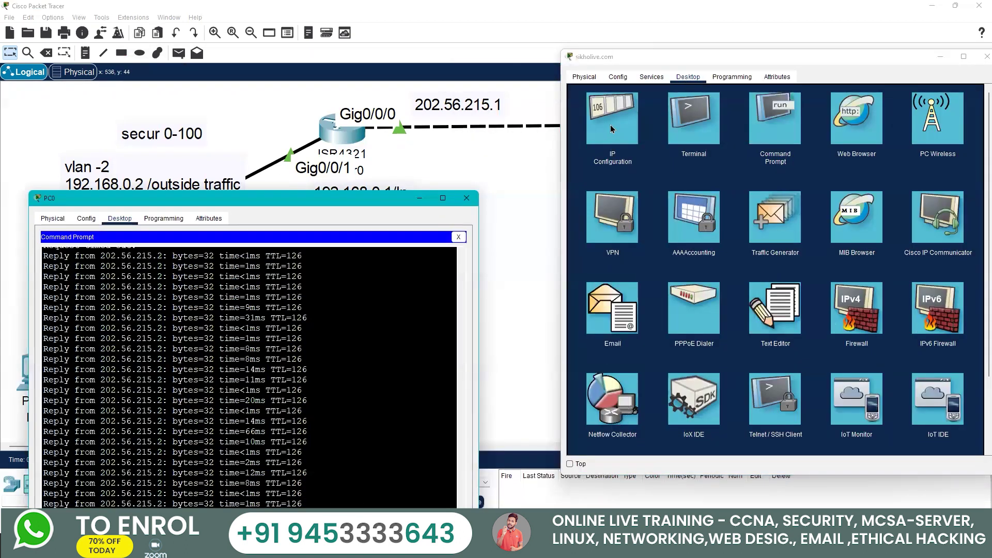
left_click(618, 77)
left_click(651, 77)
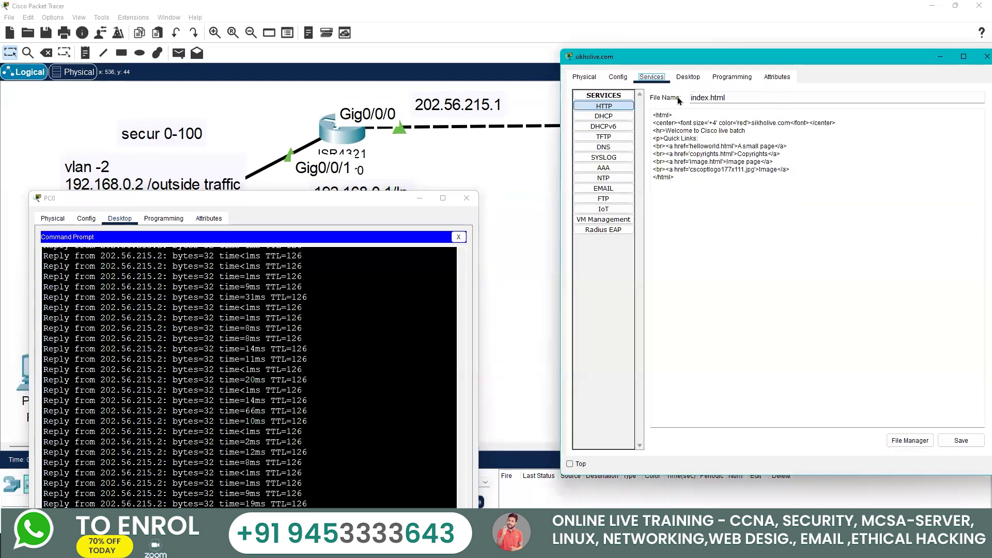
left_click(604, 146)
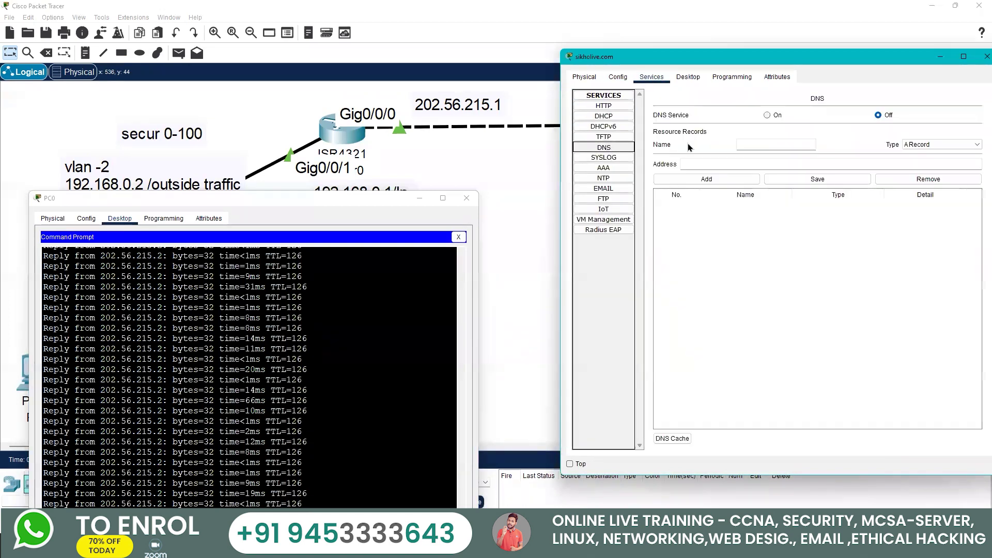
Turn DNS on and add an A record mapping sikholive.com to 172.168.0.2
left_click(774, 124)
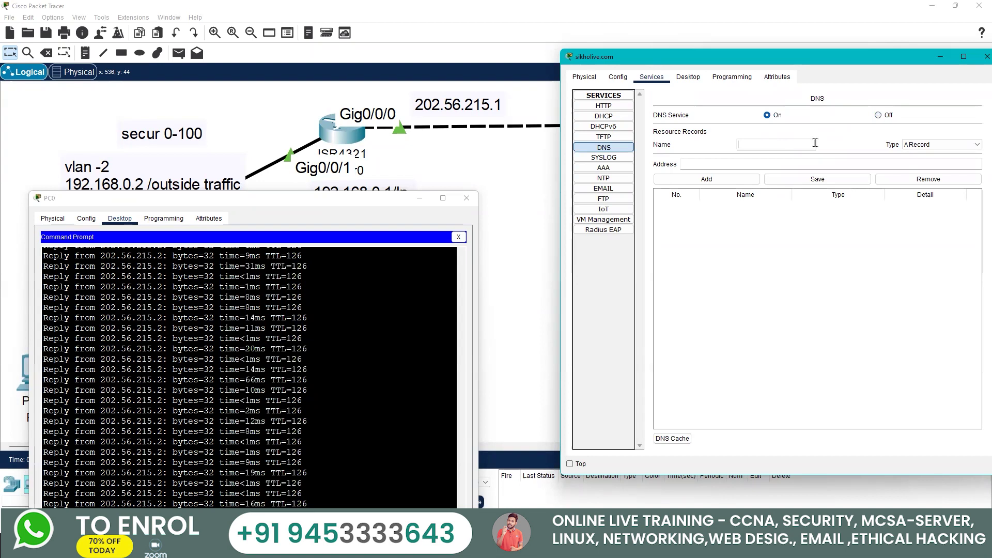
type("sikholive.")
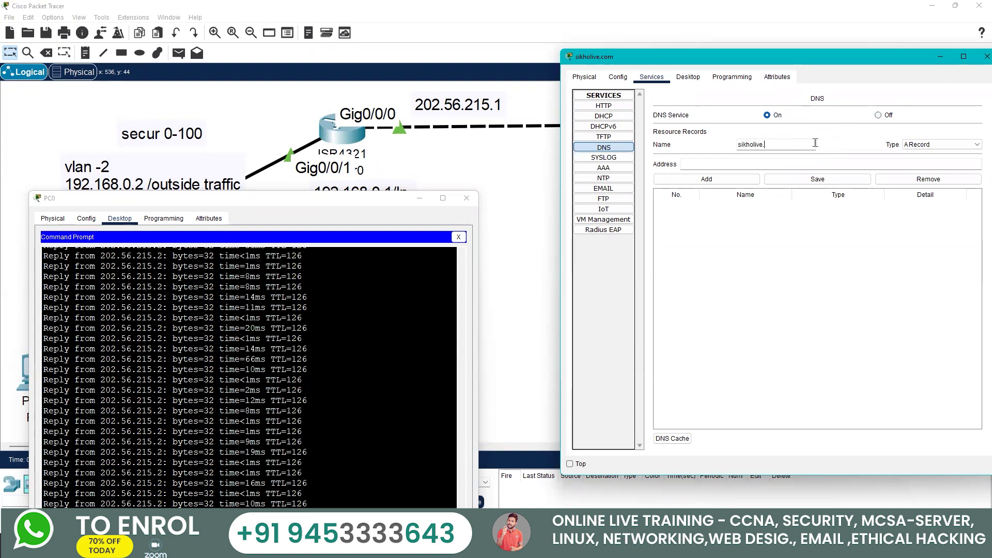
type("com")
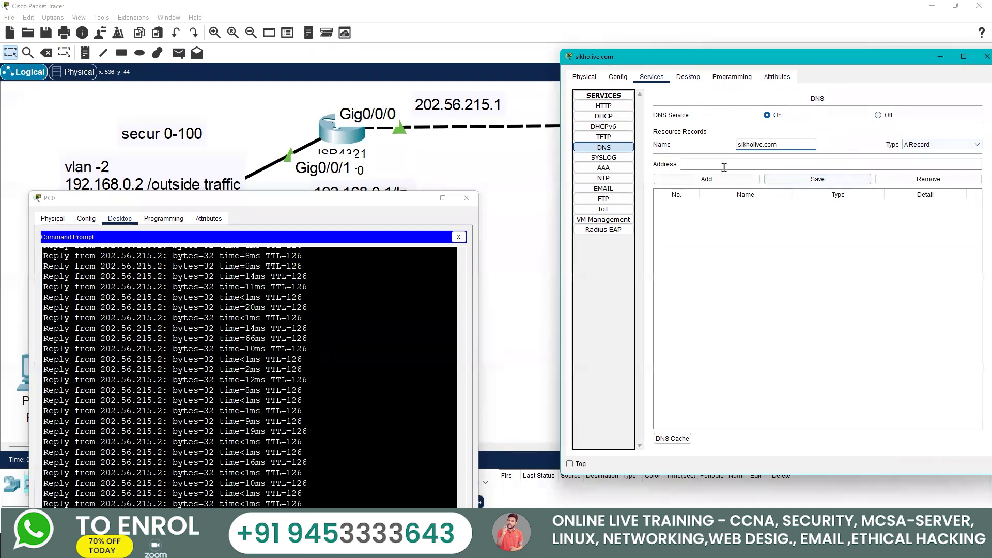
left_click(717, 165)
type("172.168")
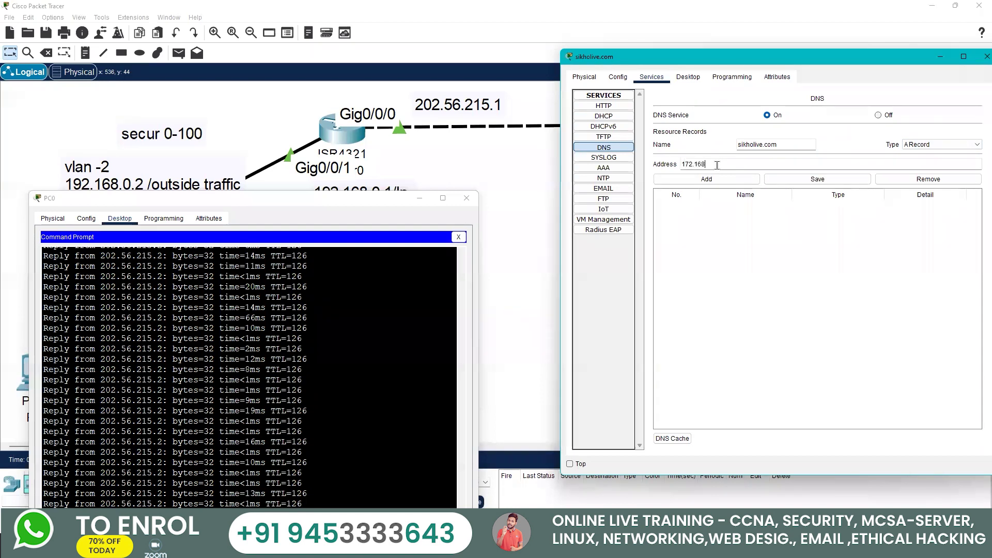
type(".0.2")
left_click(708, 179)
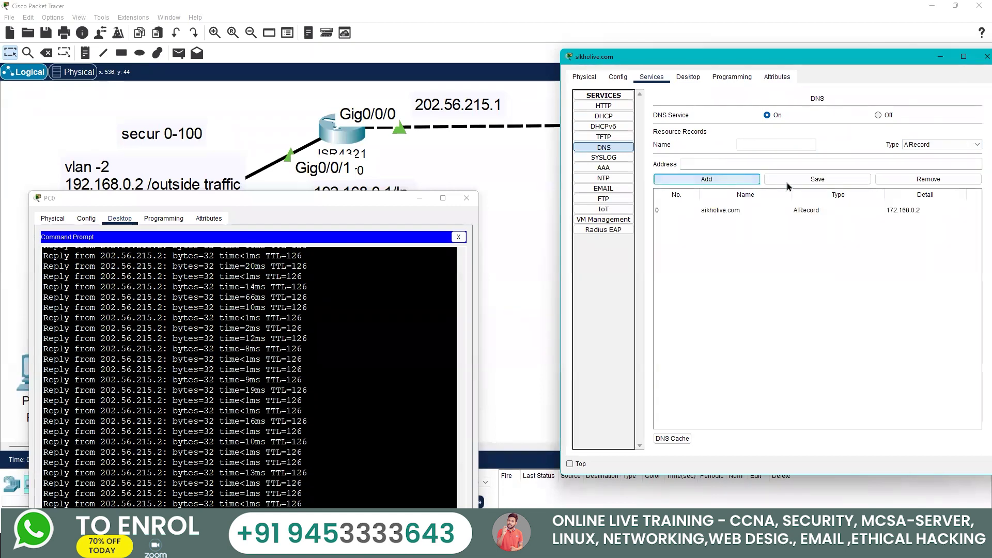
left_click(785, 179)
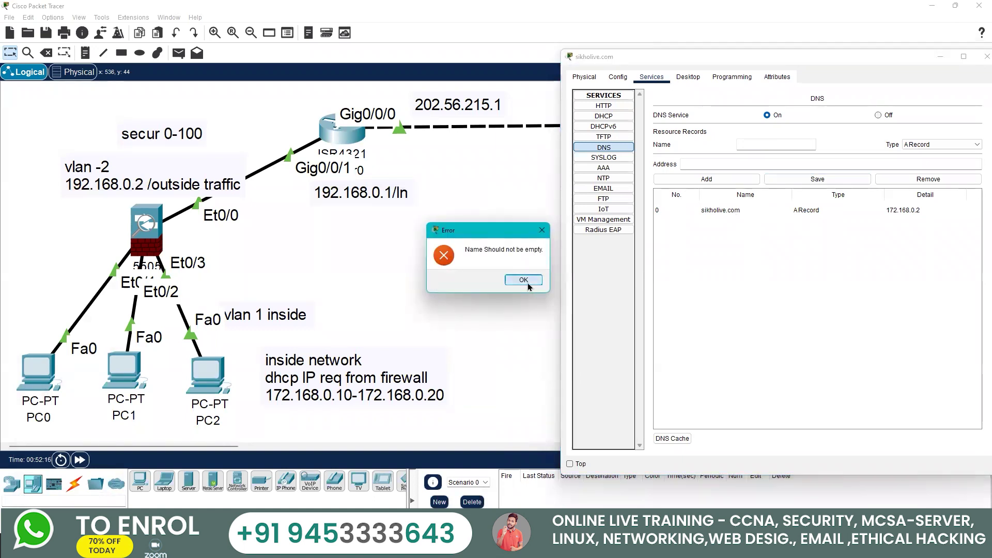
Clear the empty-name error and save the sikholive.com DNS record
left_click(523, 280)
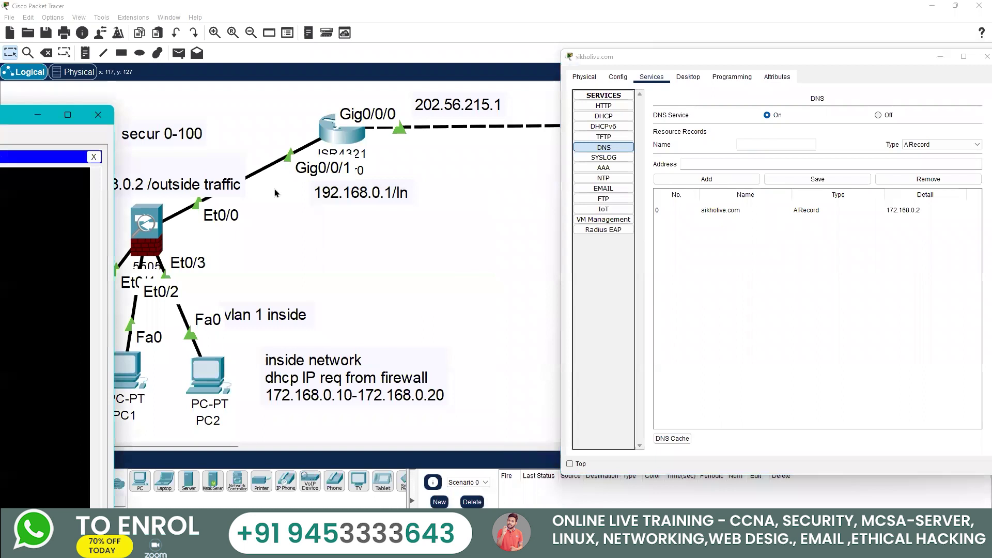
left_click(721, 211)
left_click(817, 179)
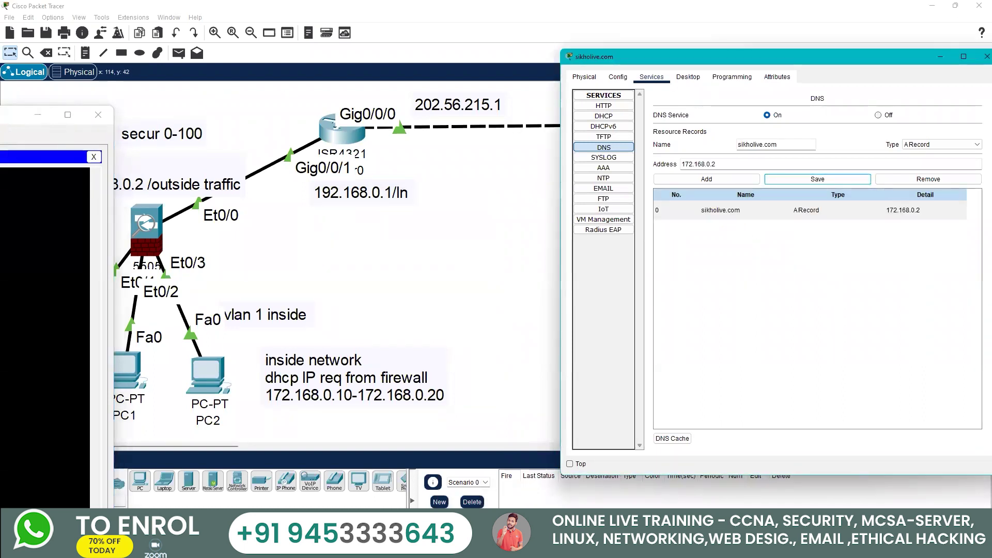
key("alt+Tab")
left_click_drag(61, 114, 678, 162)
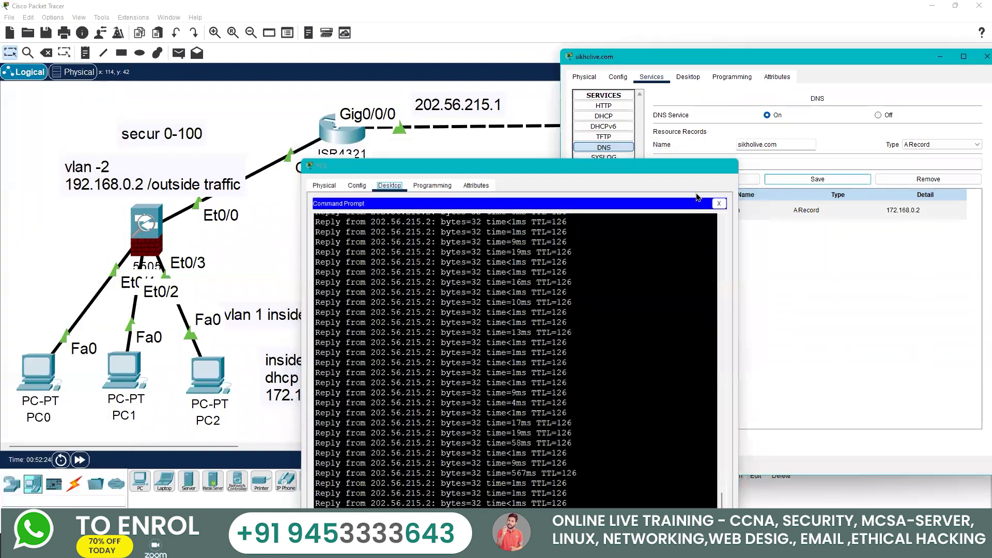
left_click(791, 213)
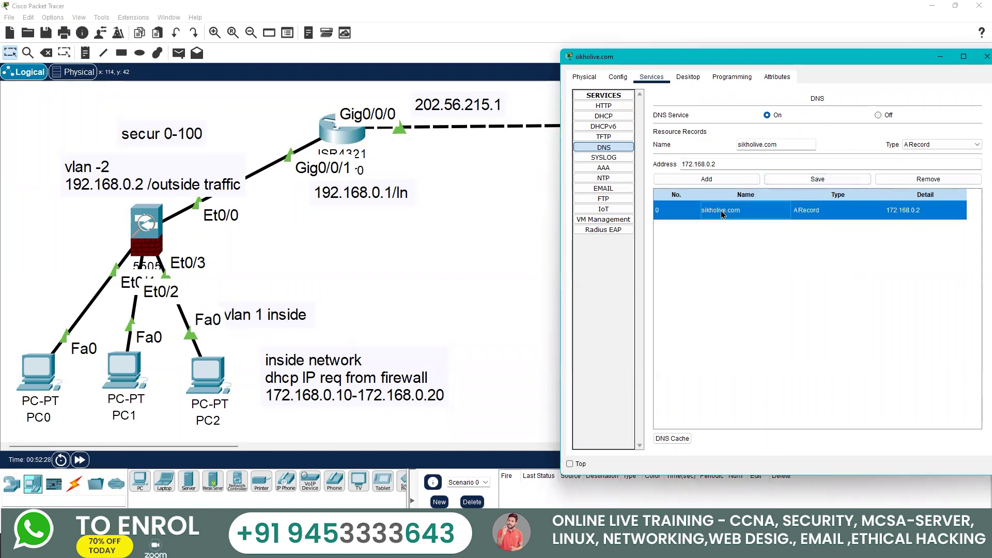
left_click(687, 78)
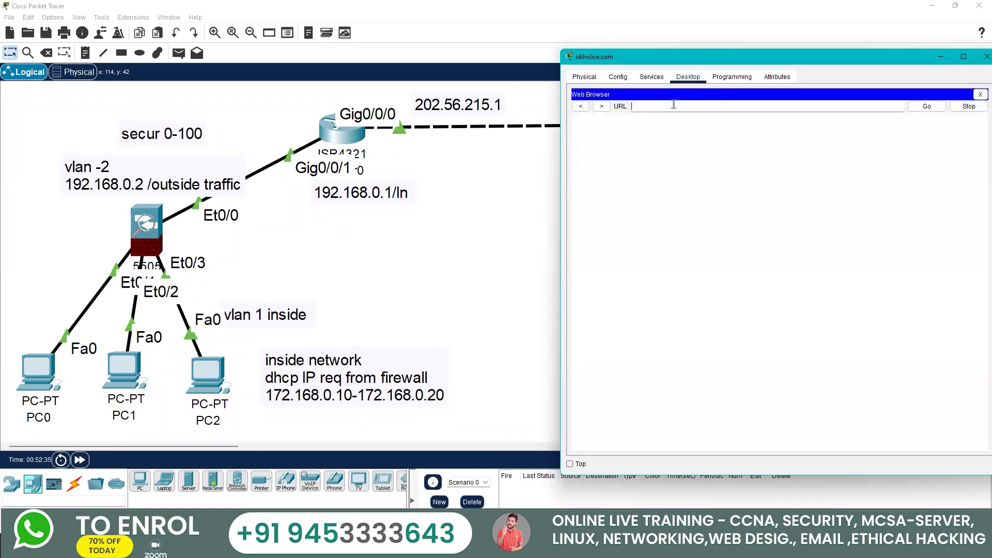
type("ikholive.com")
key("Return")
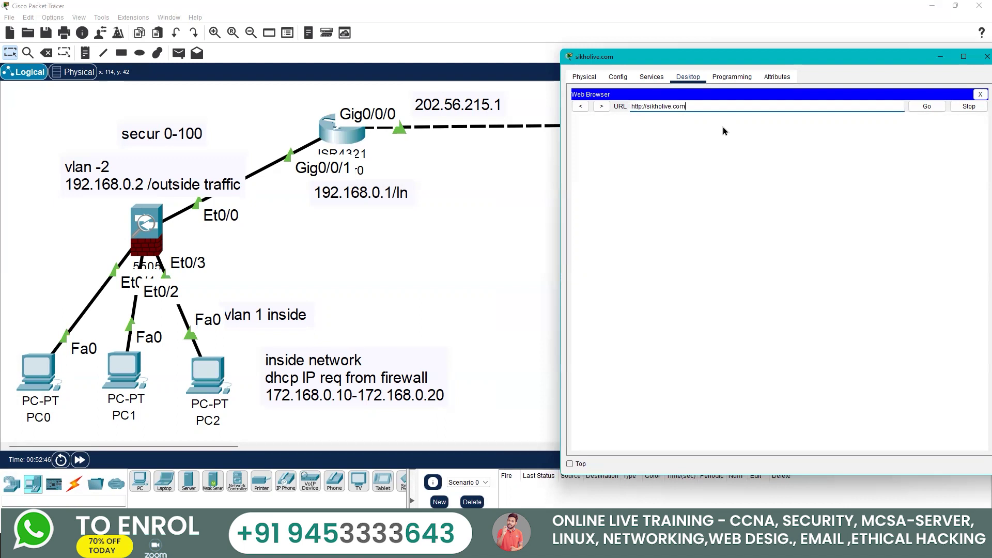
left_click(927, 106)
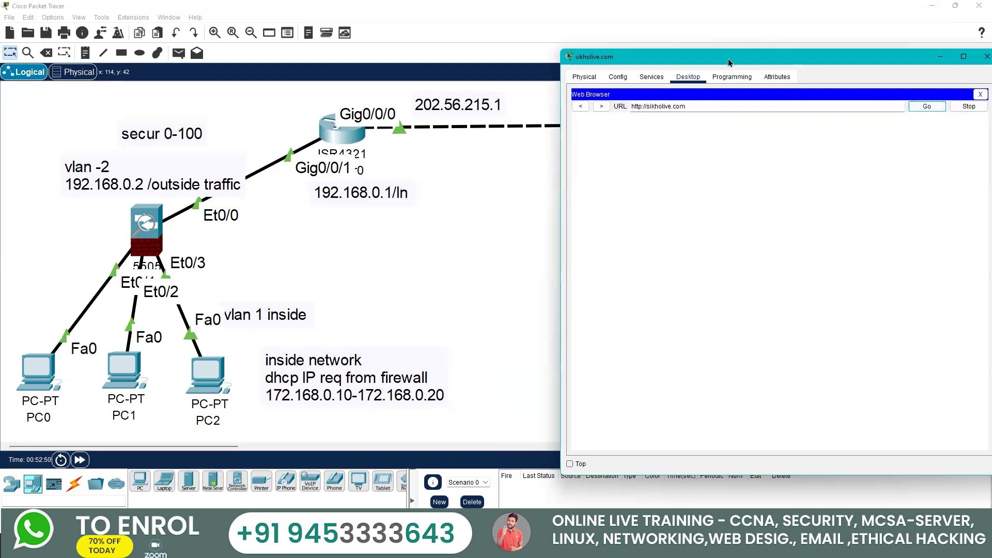
left_click_drag(727, 58, 322, 51)
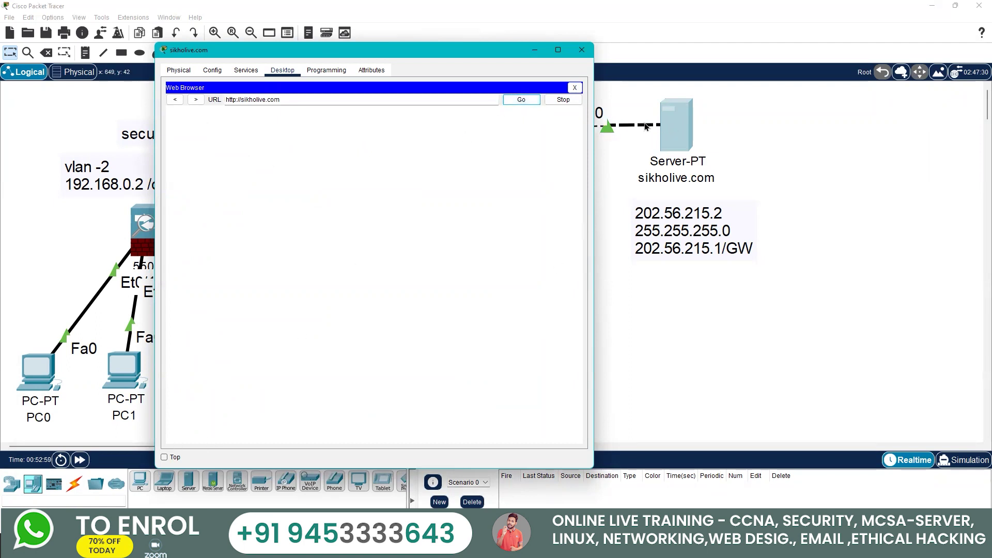
Select the sikholive.com DNS record, keeping its type as ARecord
left_click(250, 68)
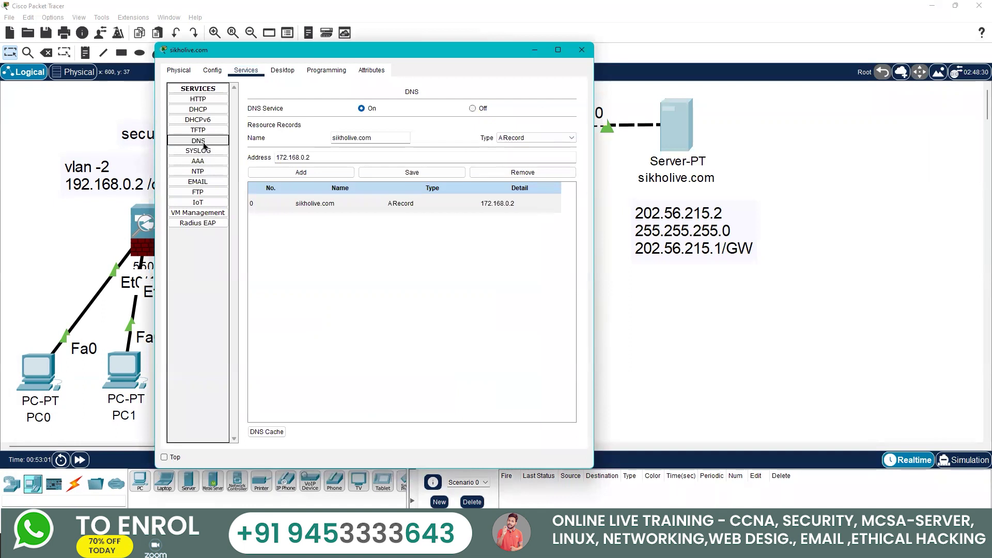
left_click(305, 204)
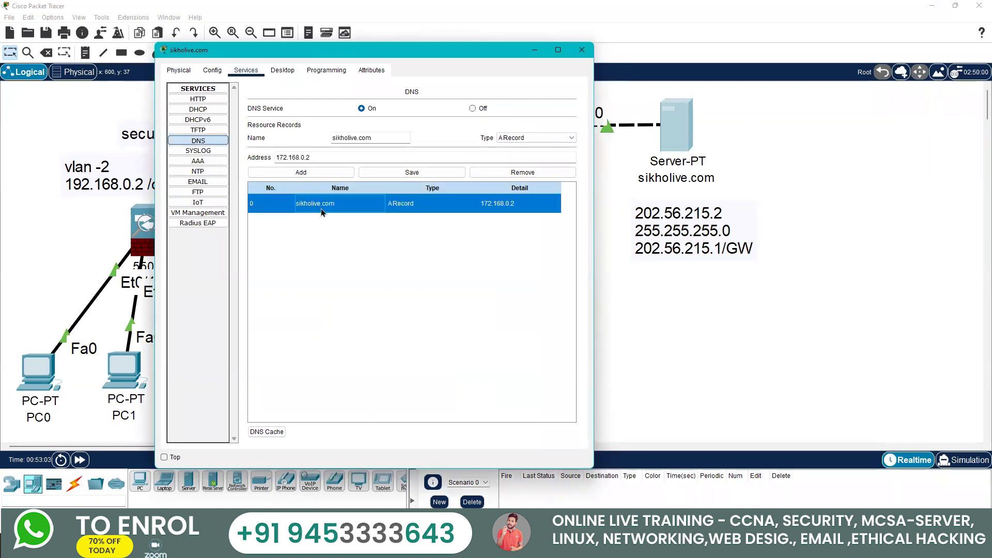
left_click(510, 137)
left_click(511, 138)
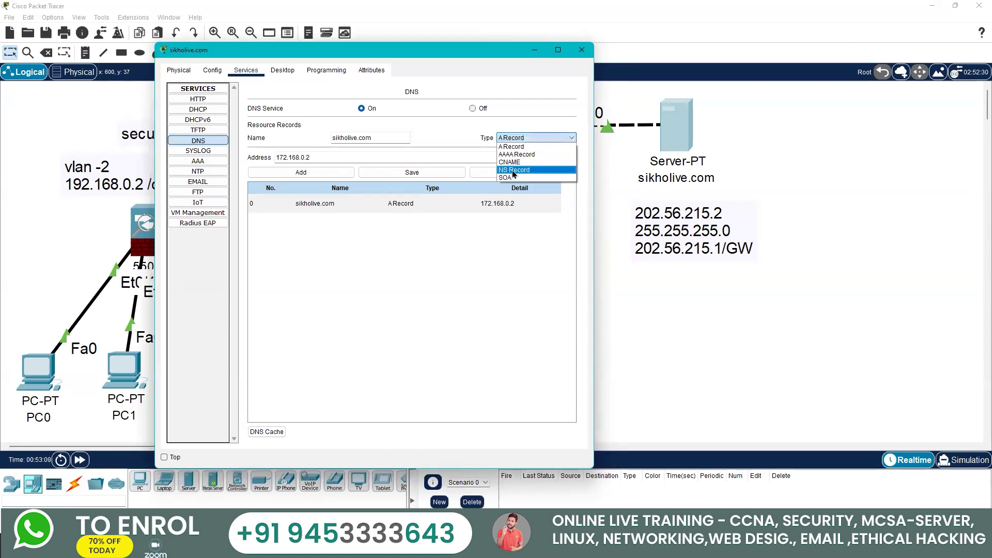
left_click(511, 140)
left_click(406, 172)
Change the sikholive.com record's address to 202.56.215.2 and save it
left_click(351, 205)
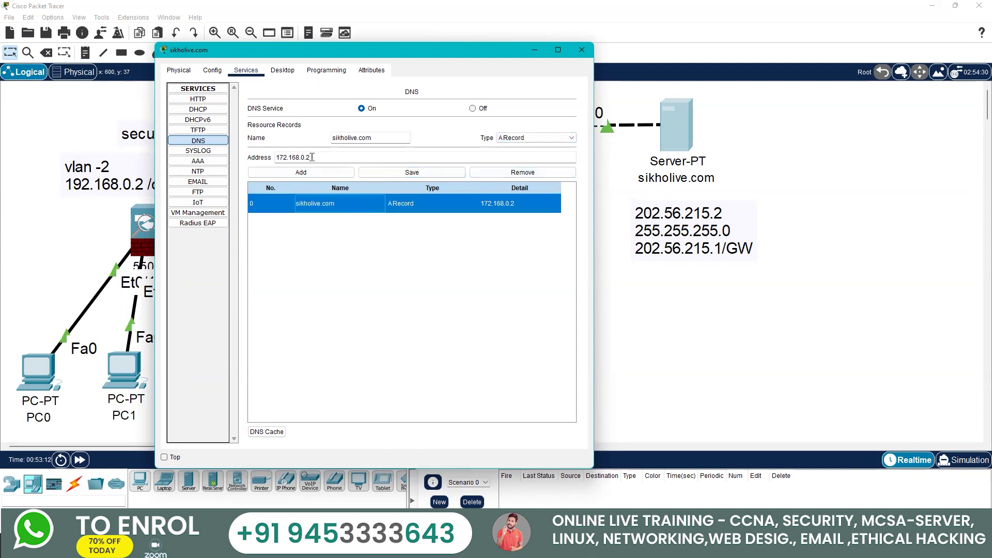
left_click(311, 156)
left_click(325, 207)
left_click(317, 156)
type("202.56")
type(".215")
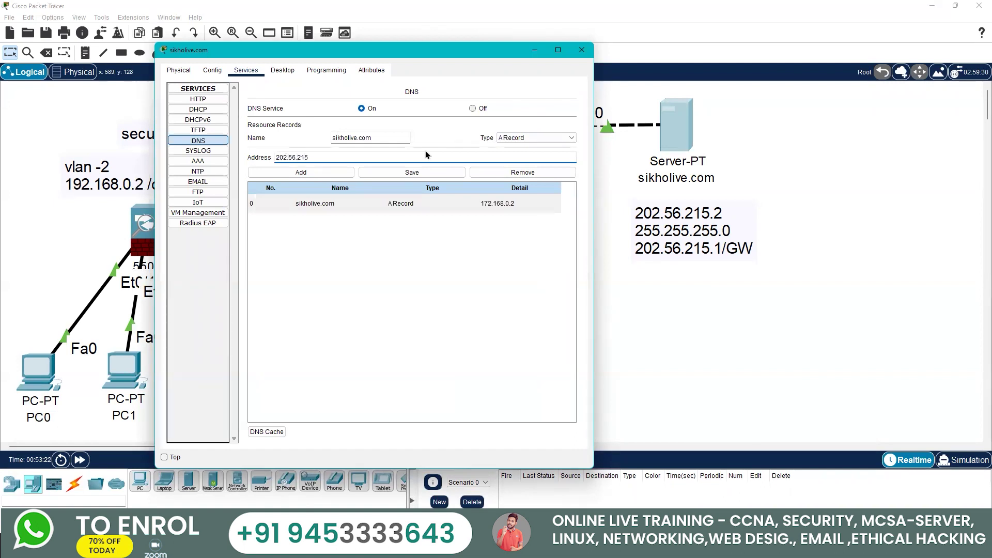
left_click(334, 157)
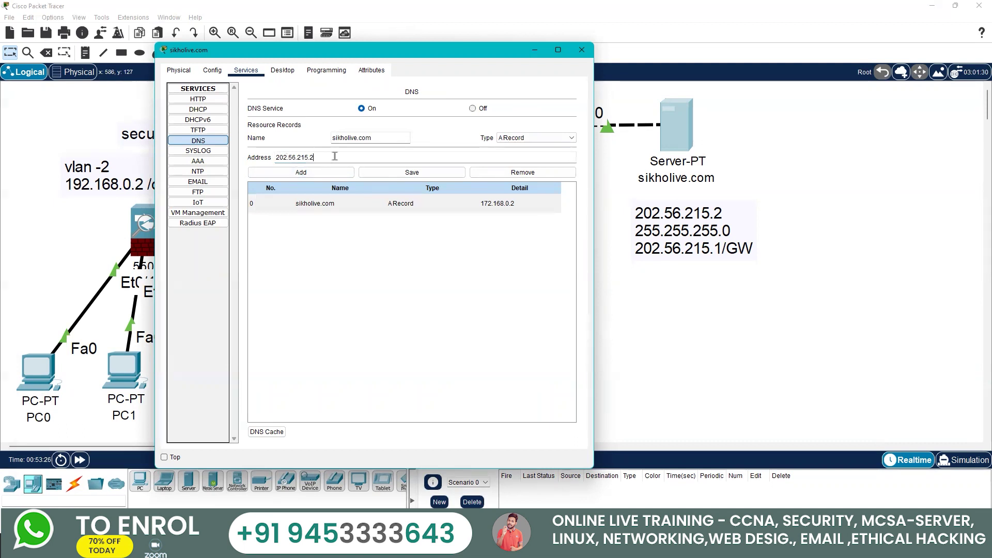
left_click(388, 172)
left_click(431, 203)
left_click(393, 172)
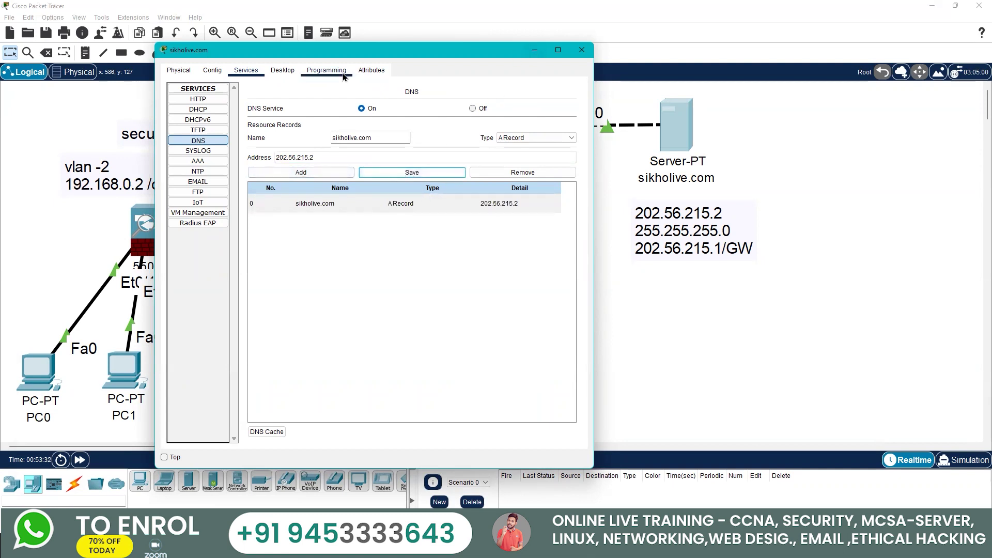
left_click(283, 69)
left_click(540, 106)
Reload sikholive.com in the server's browser, move it aside, and open PC0
left_click(513, 102)
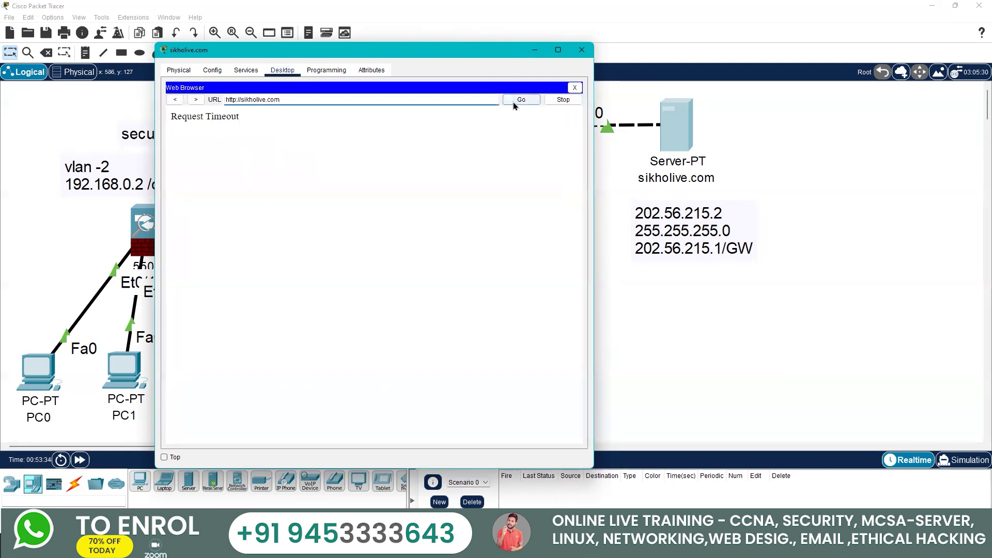
left_click_drag(460, 52, 873, 312)
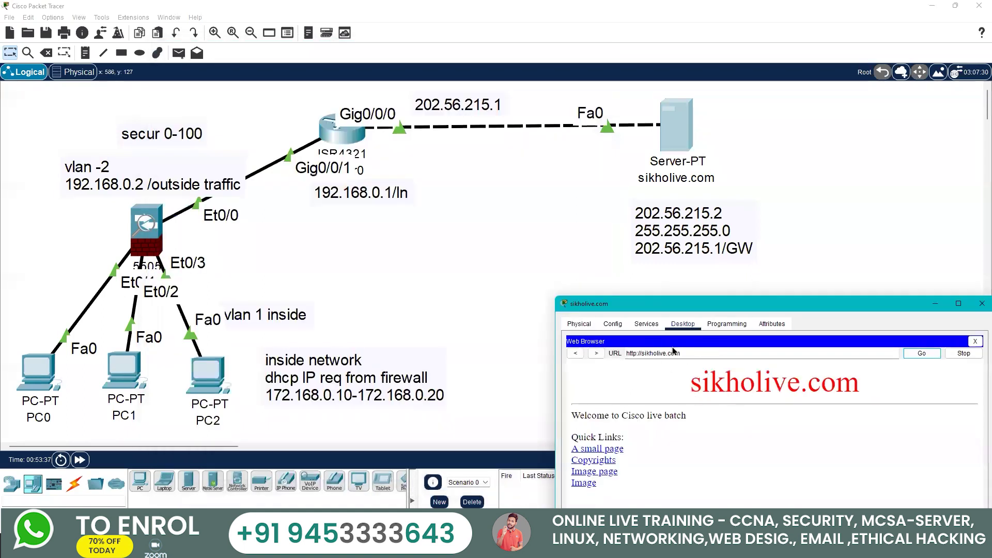
left_click(32, 368)
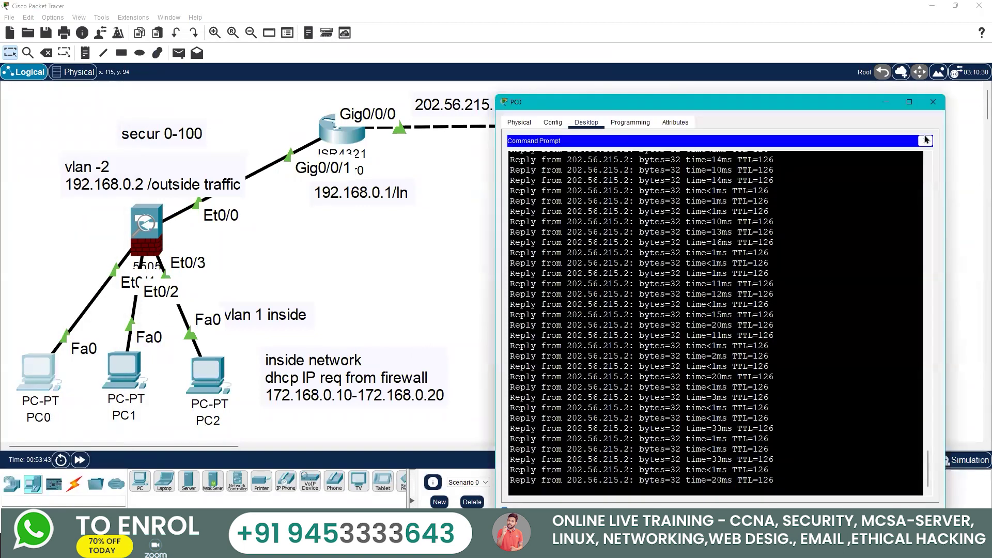
left_click(925, 141)
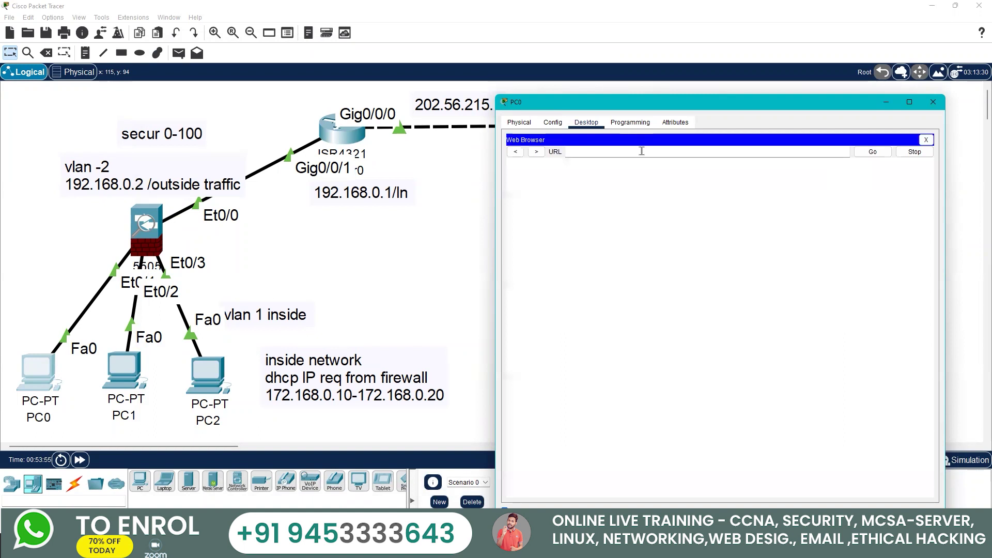
type("kholive.com")
key("Return")
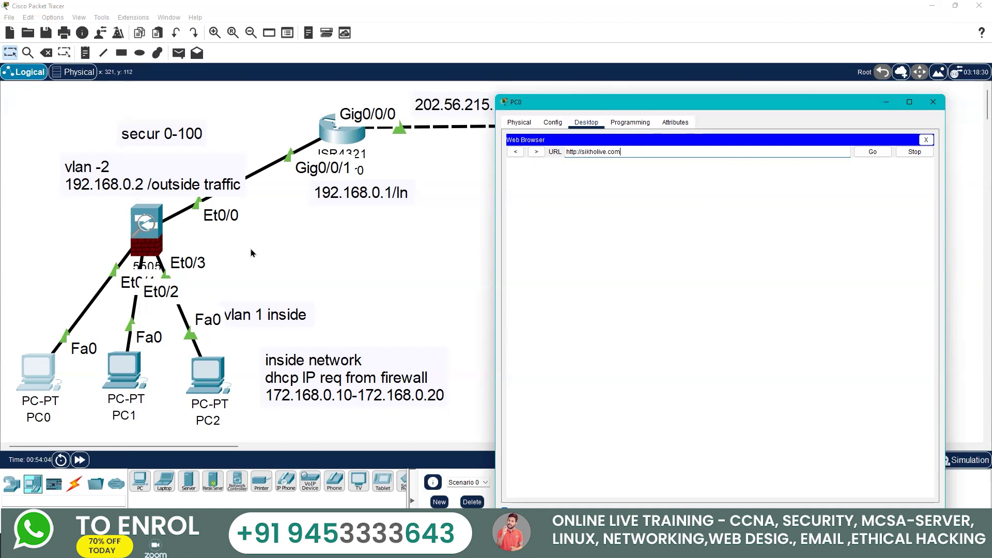
left_click(139, 238)
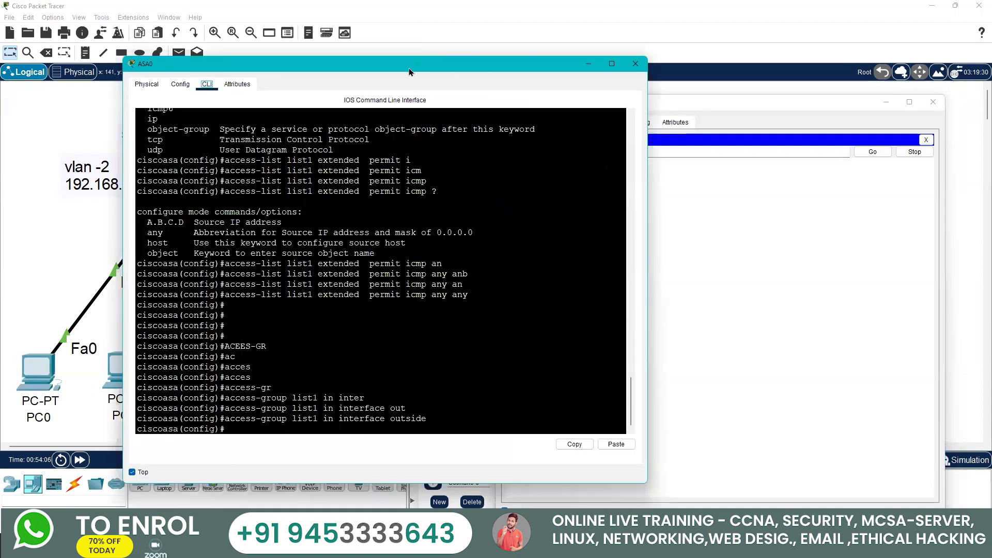
Add 'access-list list1 extended permit tcp any any' on ASA0
left_click_drag(408, 71, 605, 75)
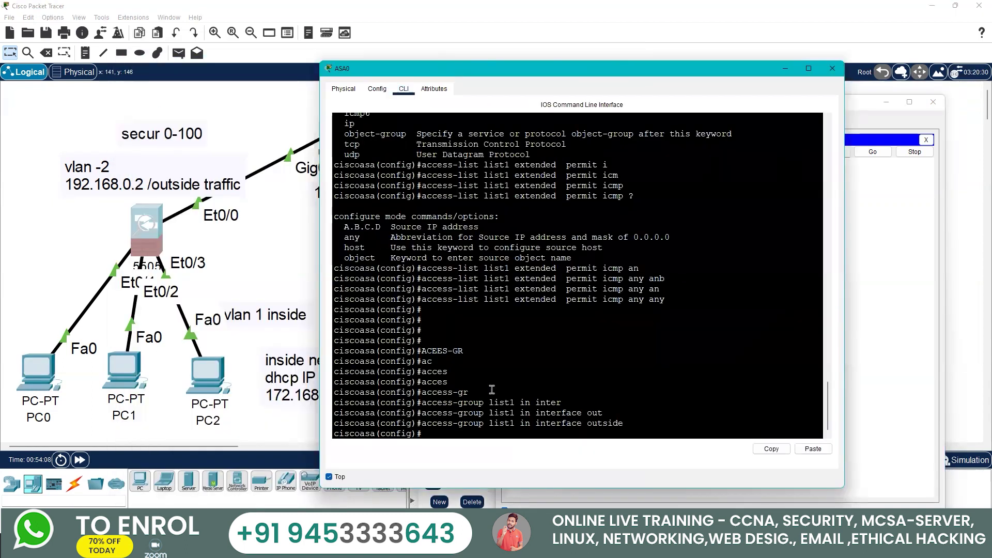
key("Up")
key("Up")
key("Up")
key("Up")
key("Up")
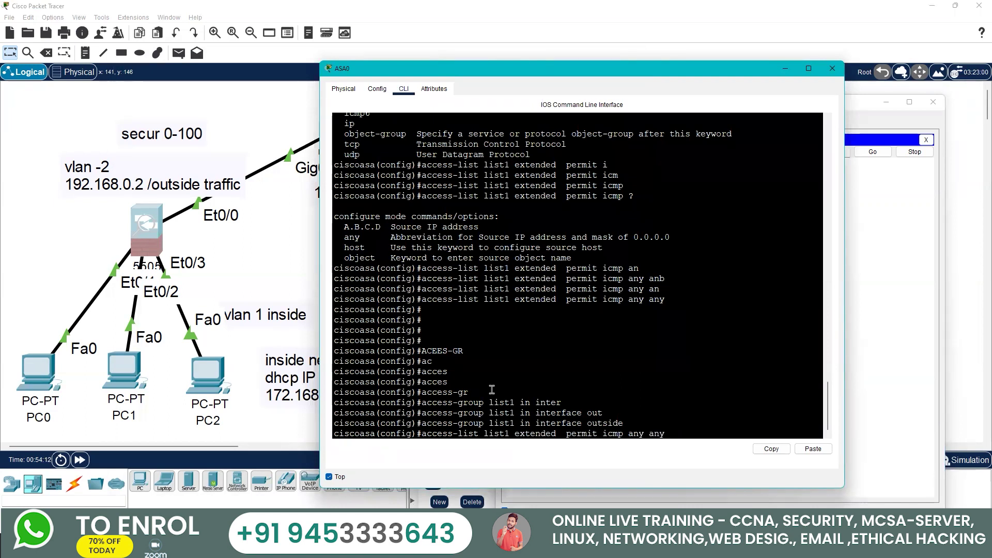
key("Left")
key("Left")
key("Left")
key("BackSpace")
key("BackSpace")
key("BackSpace")
key("BackSpace")
key("BackSpace")
type("tcp")
key("Return")
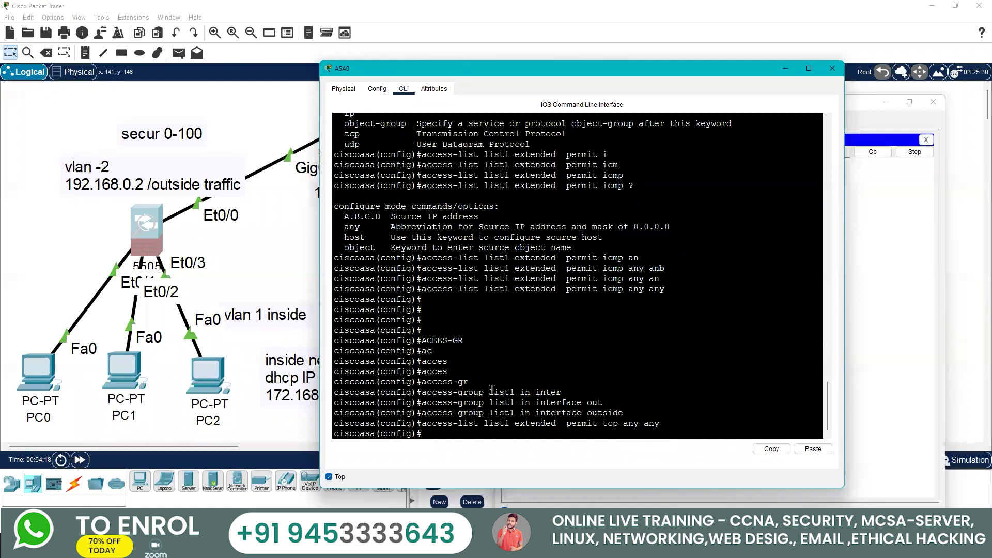
Reapply 'access-group list1 in interface outside' on ASA0
key("Up")
key("Up")
key("Up")
key("Up")
key("Up")
key("Up")
key("Up")
key("Up")
key("Up")
key("Up")
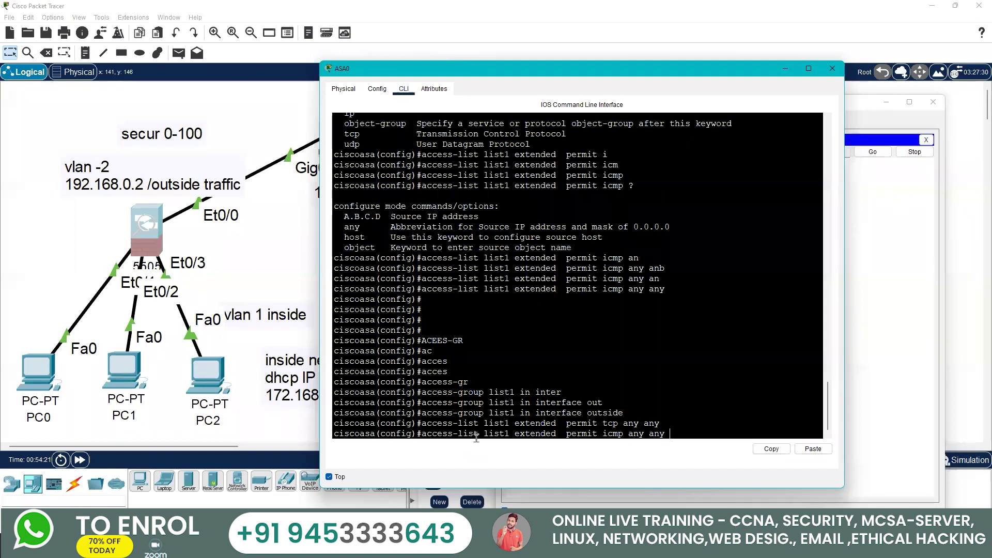
key("Down")
key("Down")
key("Down")
key("Down")
key("Down")
key("Down")
key("Down")
key("Down")
key("Return")
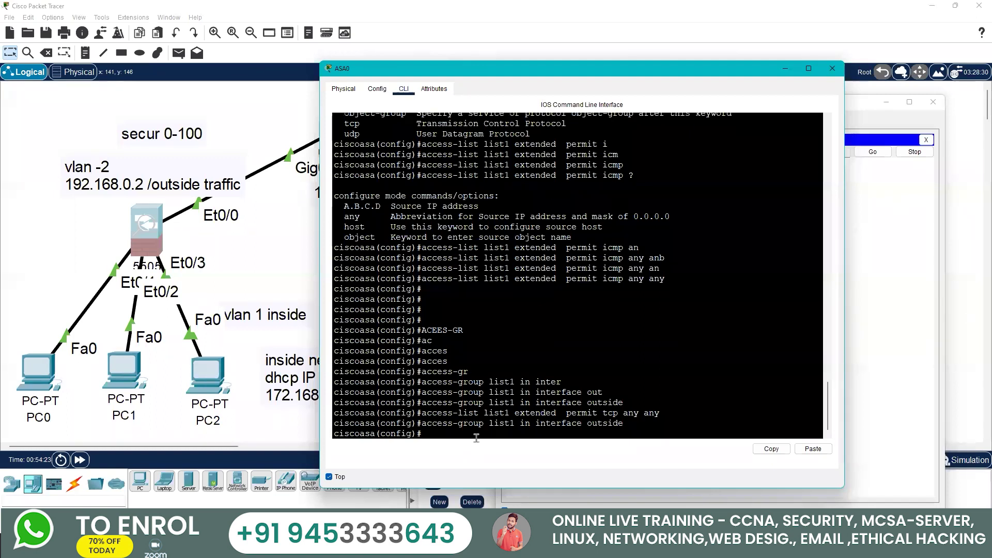
left_click(863, 154)
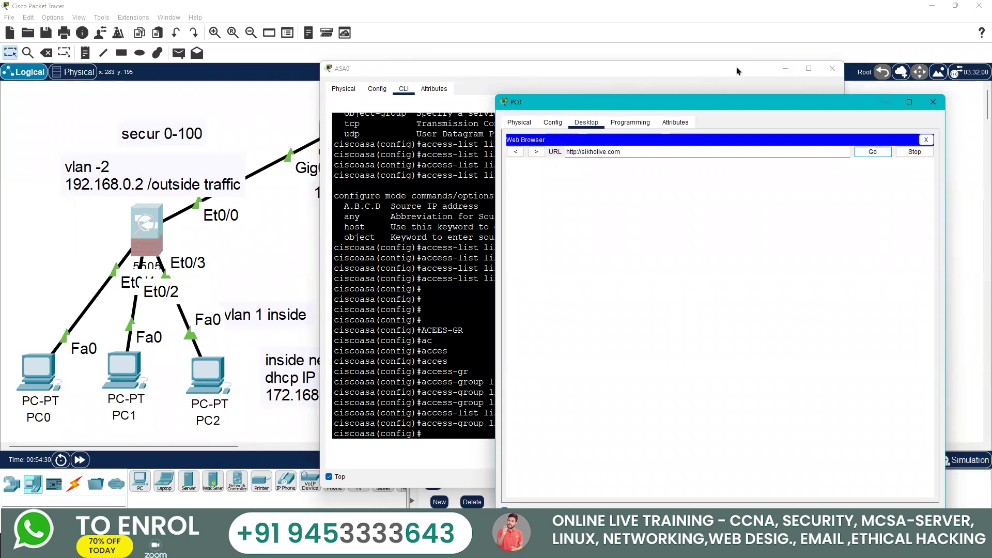
Put the firewall window away and retry loading sikholive.com in PC0's browser
left_click(785, 69)
left_click(872, 152)
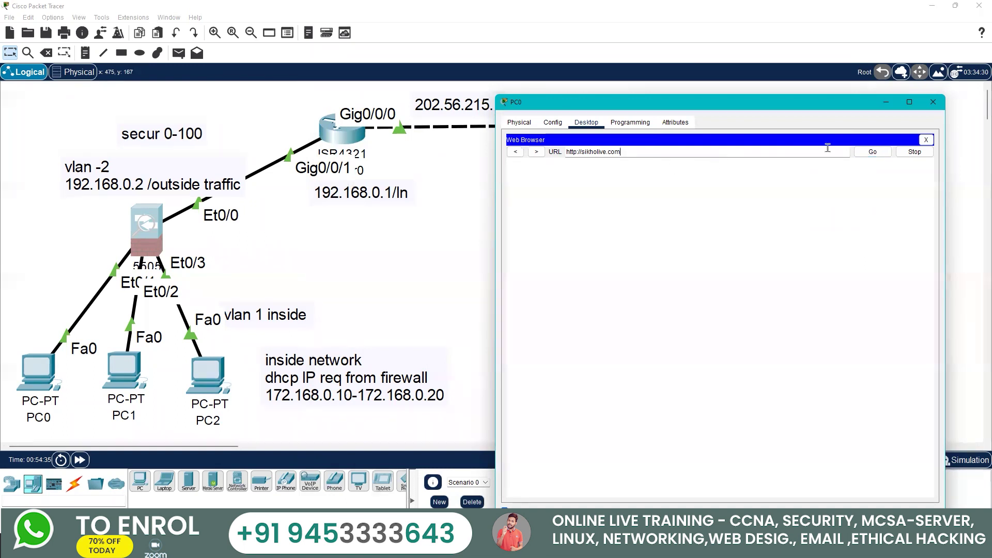
left_click(875, 153)
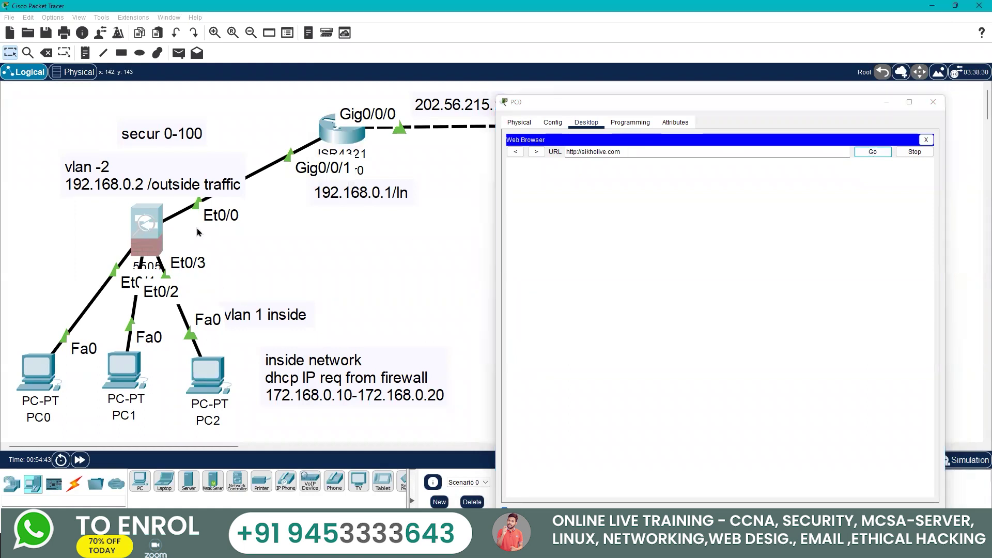
left_click(148, 233)
left_click_drag(498, 72, 241, 76)
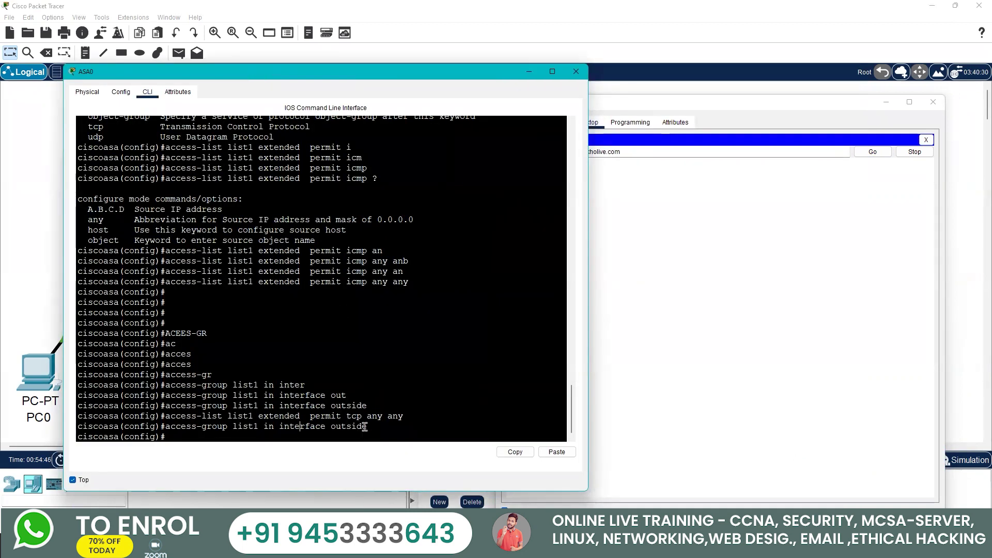
left_click(662, 206)
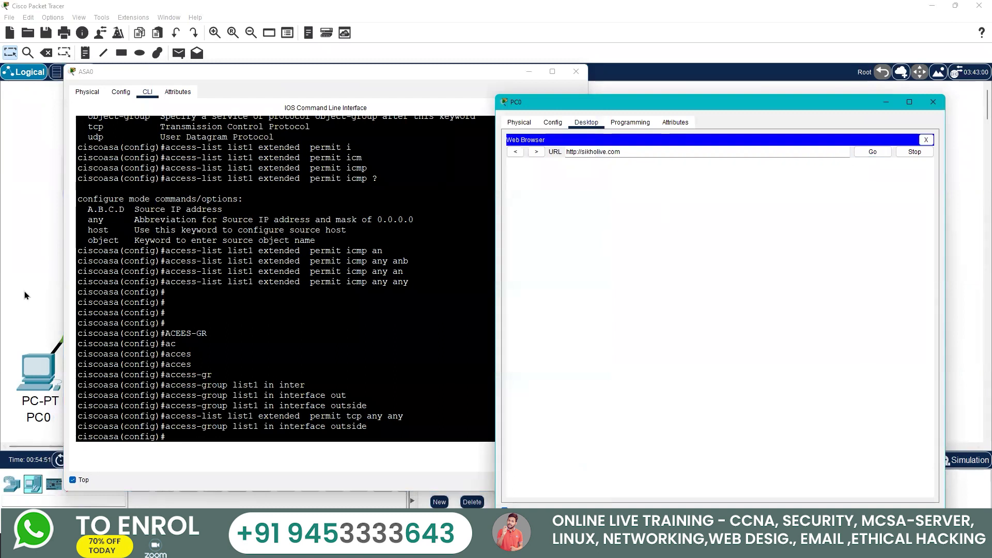
left_click(32, 207)
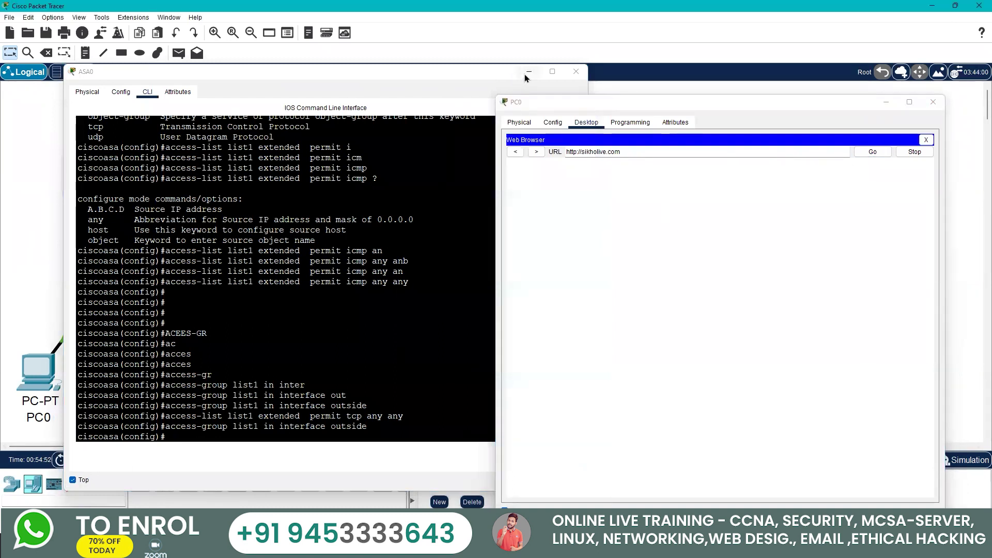
left_click(527, 72)
Fast-forward the simulation clock three times
left_click(81, 463)
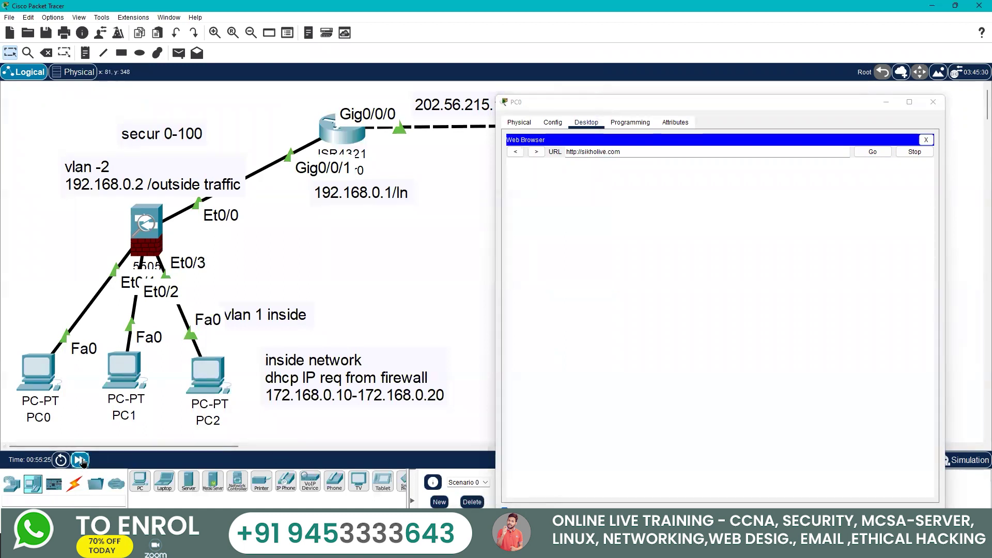
left_click(81, 459)
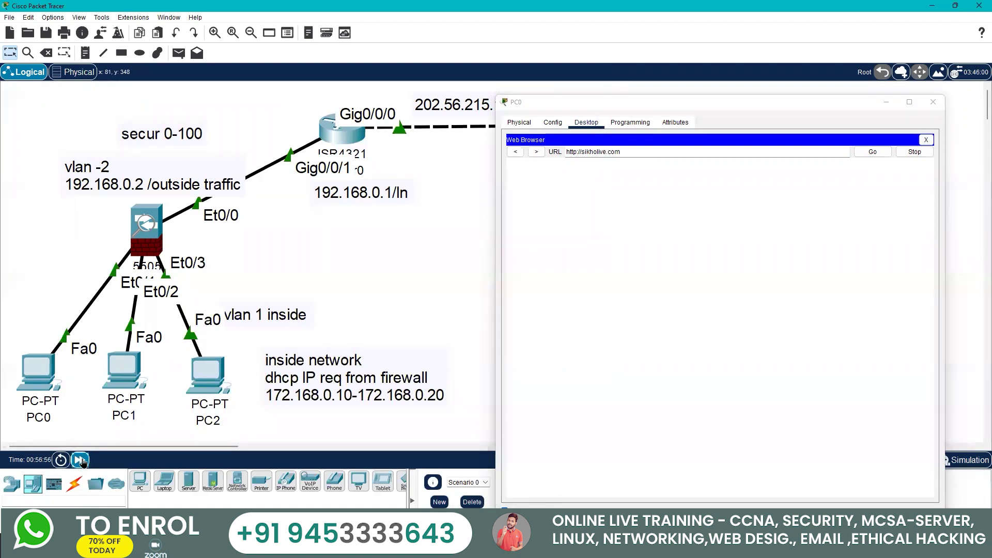
left_click(81, 459)
left_click(872, 152)
left_click(873, 152)
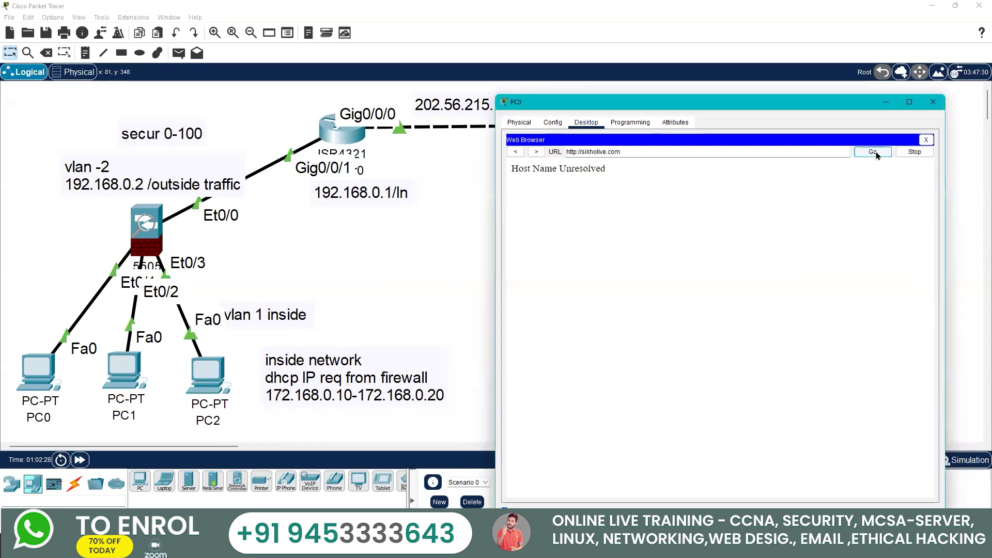
left_click_drag(620, 151, 583, 154)
type("19")
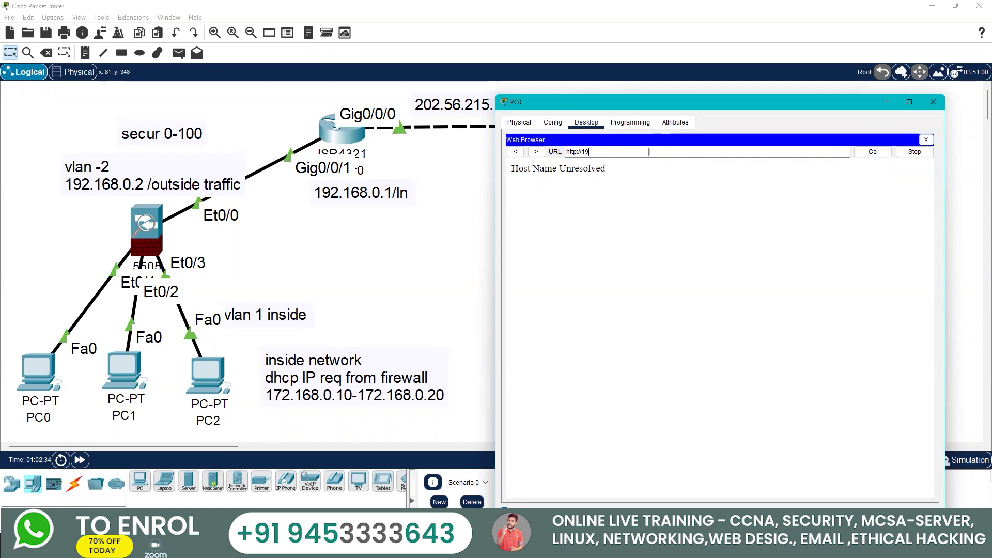
type("202.56.215.2")
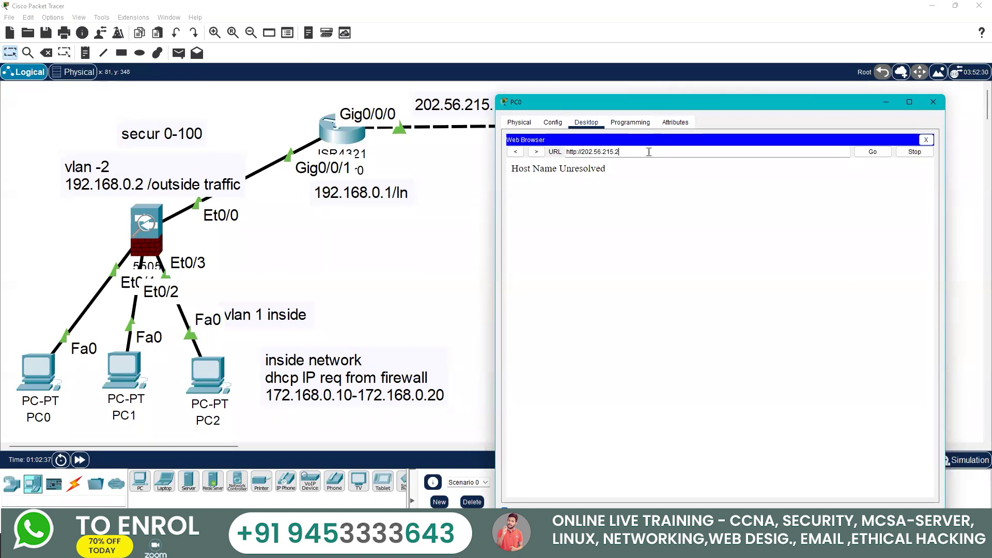
key("Return")
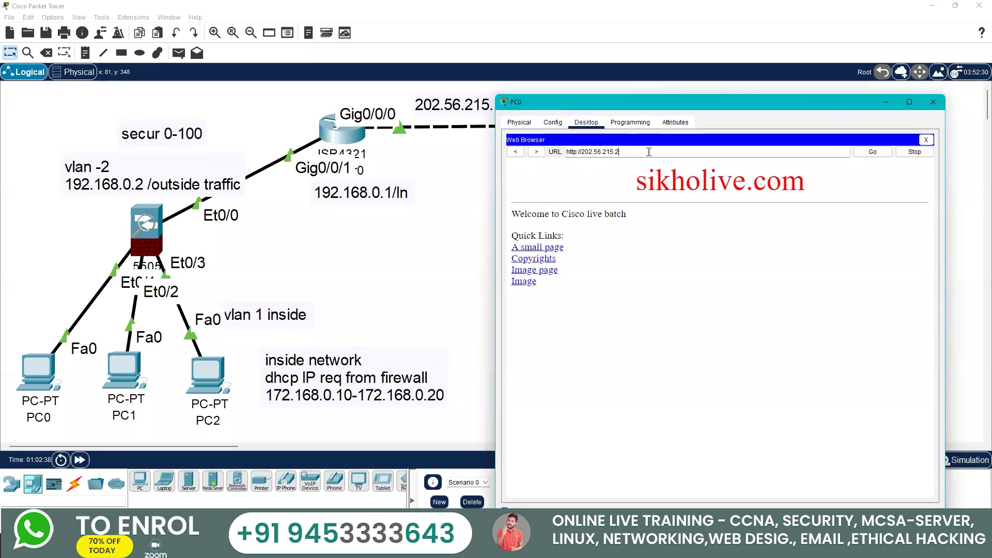
left_click_drag(671, 181, 712, 226)
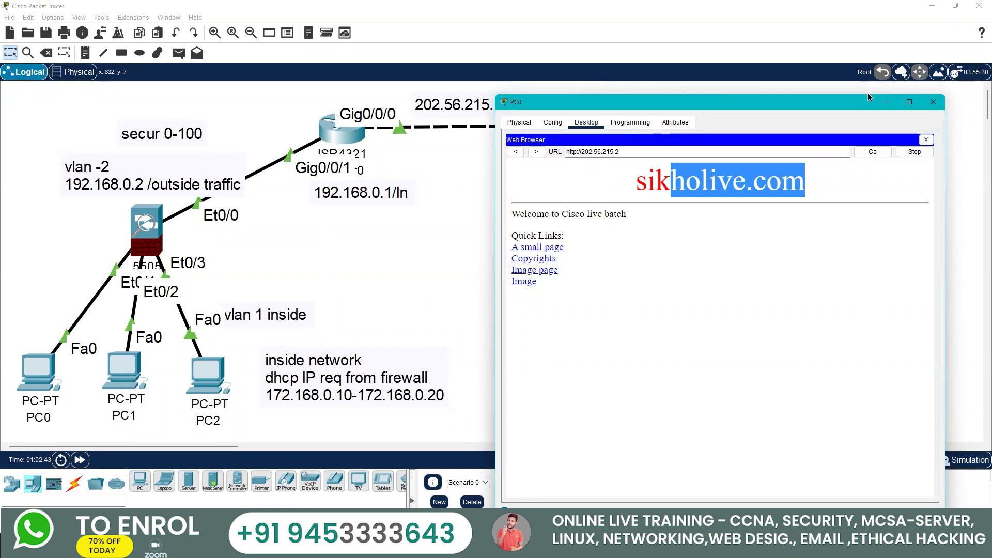
left_click(887, 103)
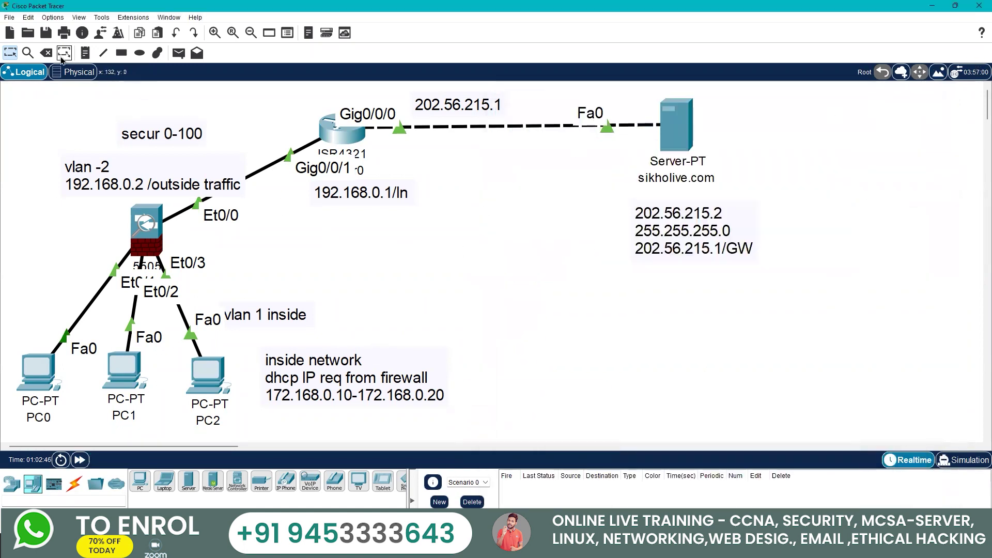
Save the lab with the file name 'asa firewall sep batch lab'
left_click(10, 17)
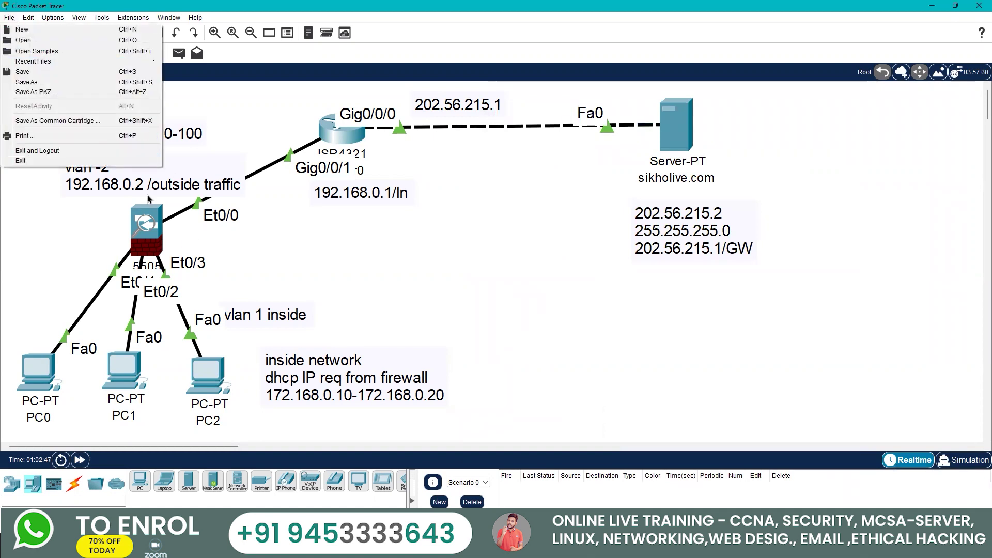
mouse_move(39, 66)
key("Escape")
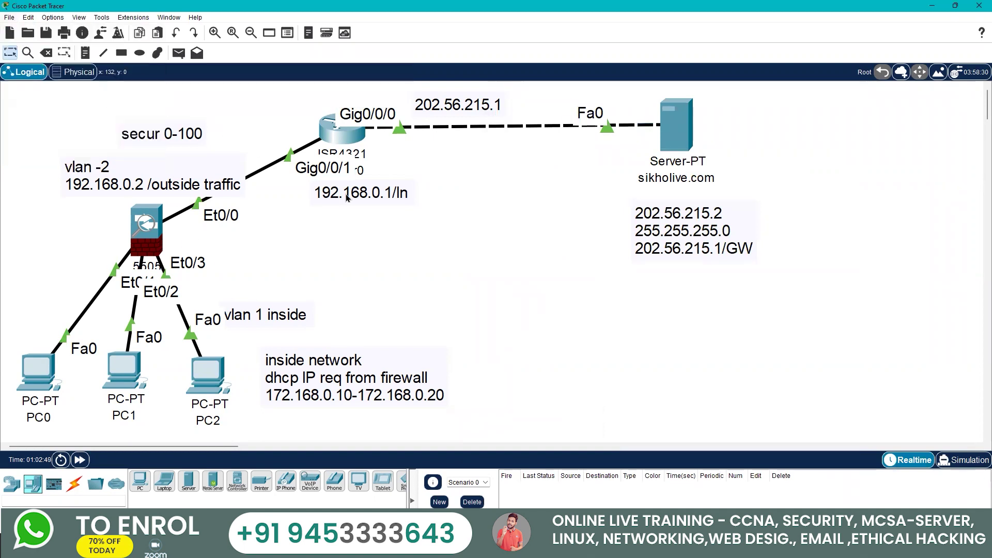
key("ctrl+s")
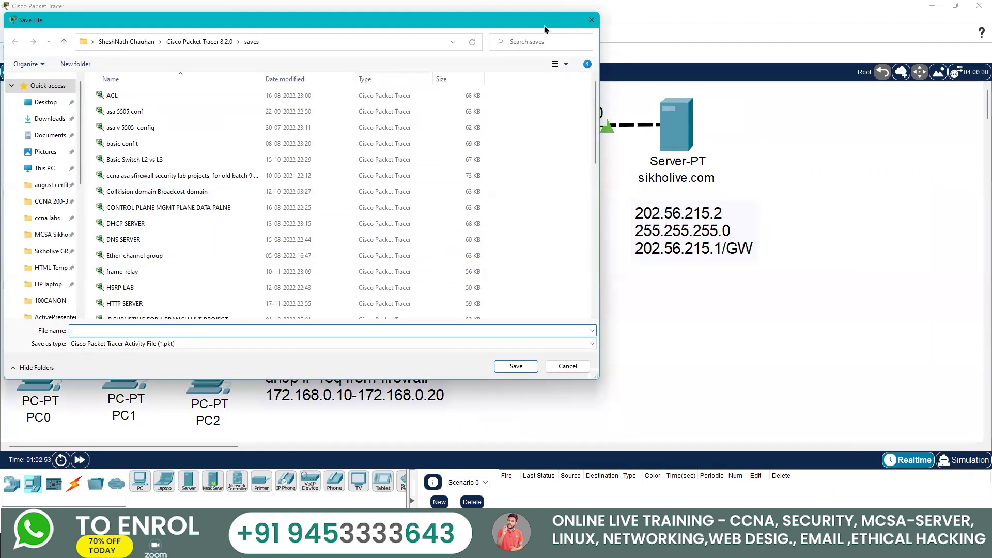
left_click_drag(544, 26, 588, 98)
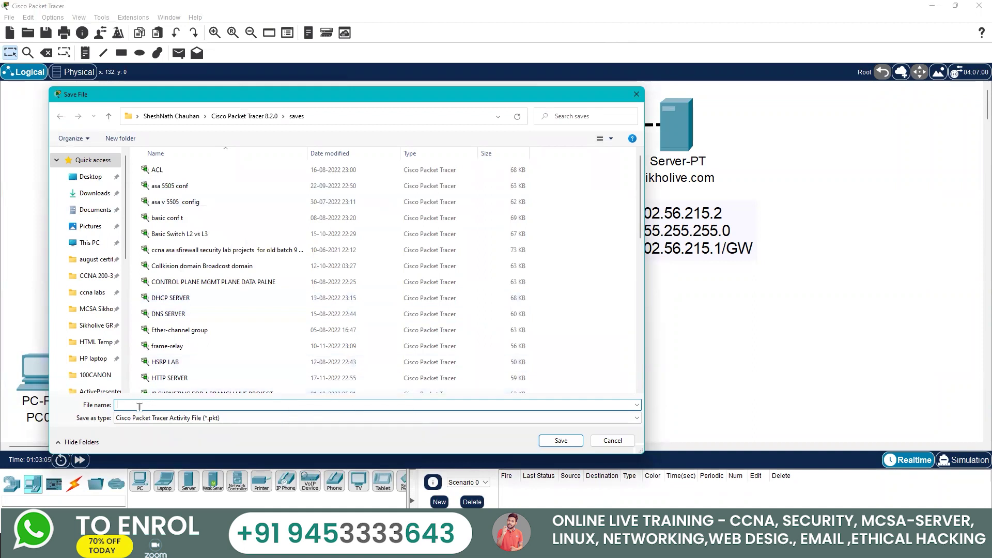
type("asa")
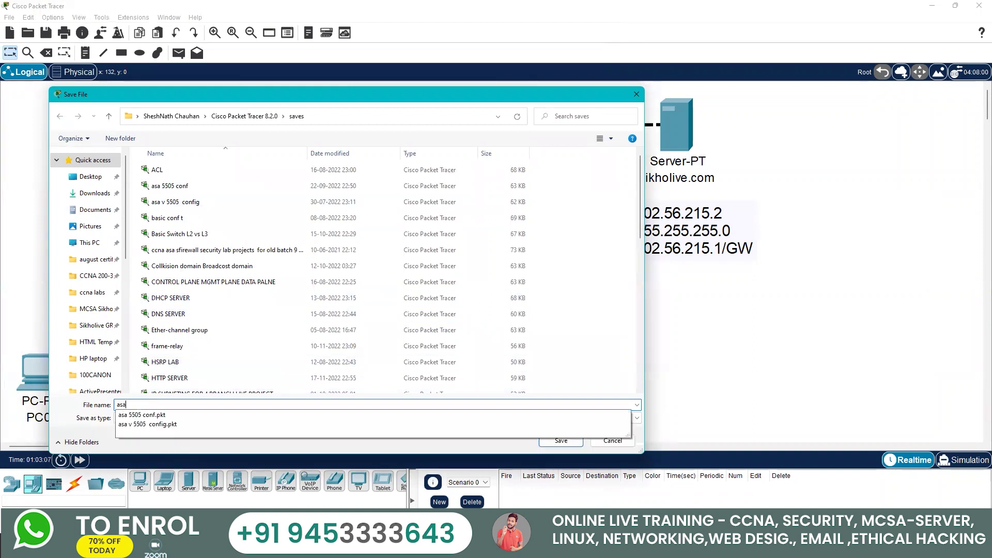
type(" firewall")
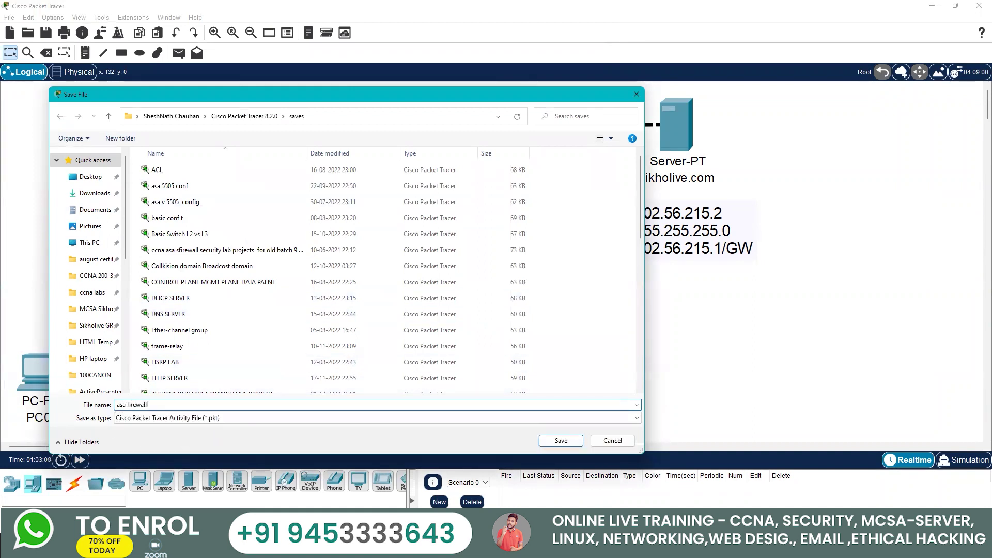
type(" sep batch lab")
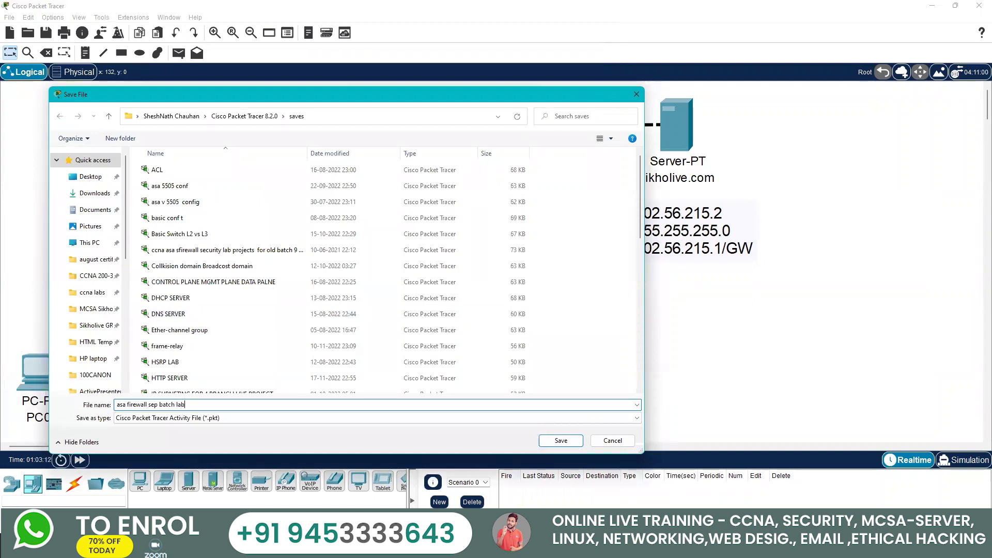
left_click(561, 440)
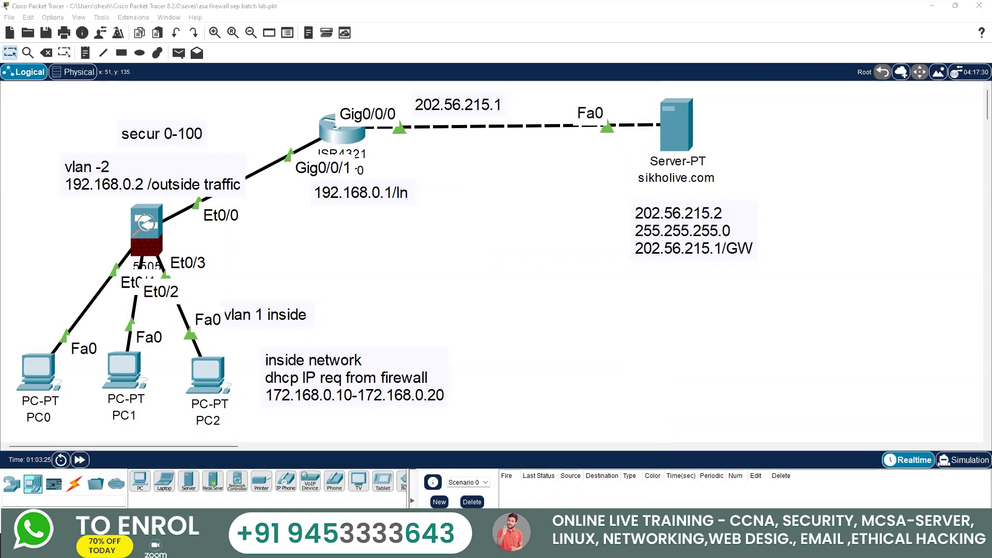
left_click(546, 311)
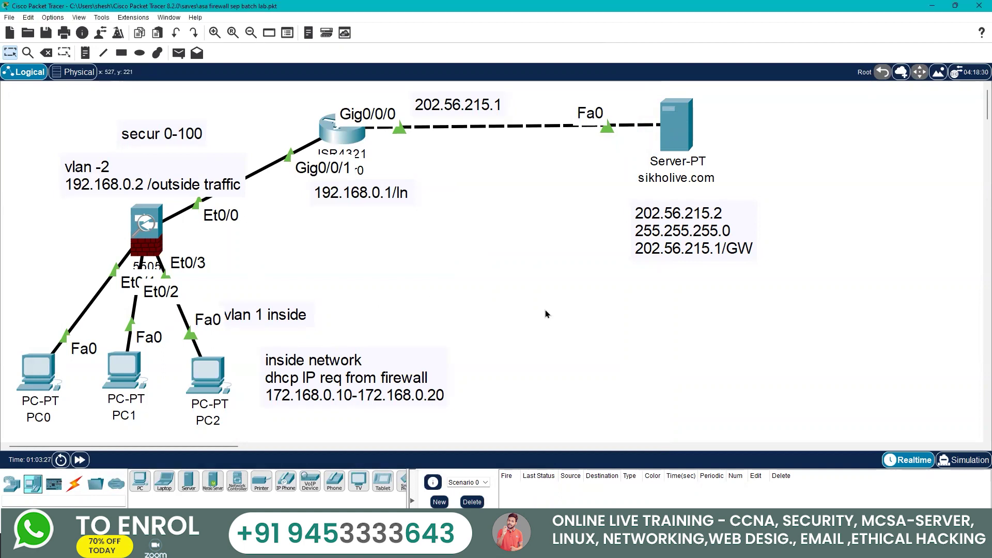